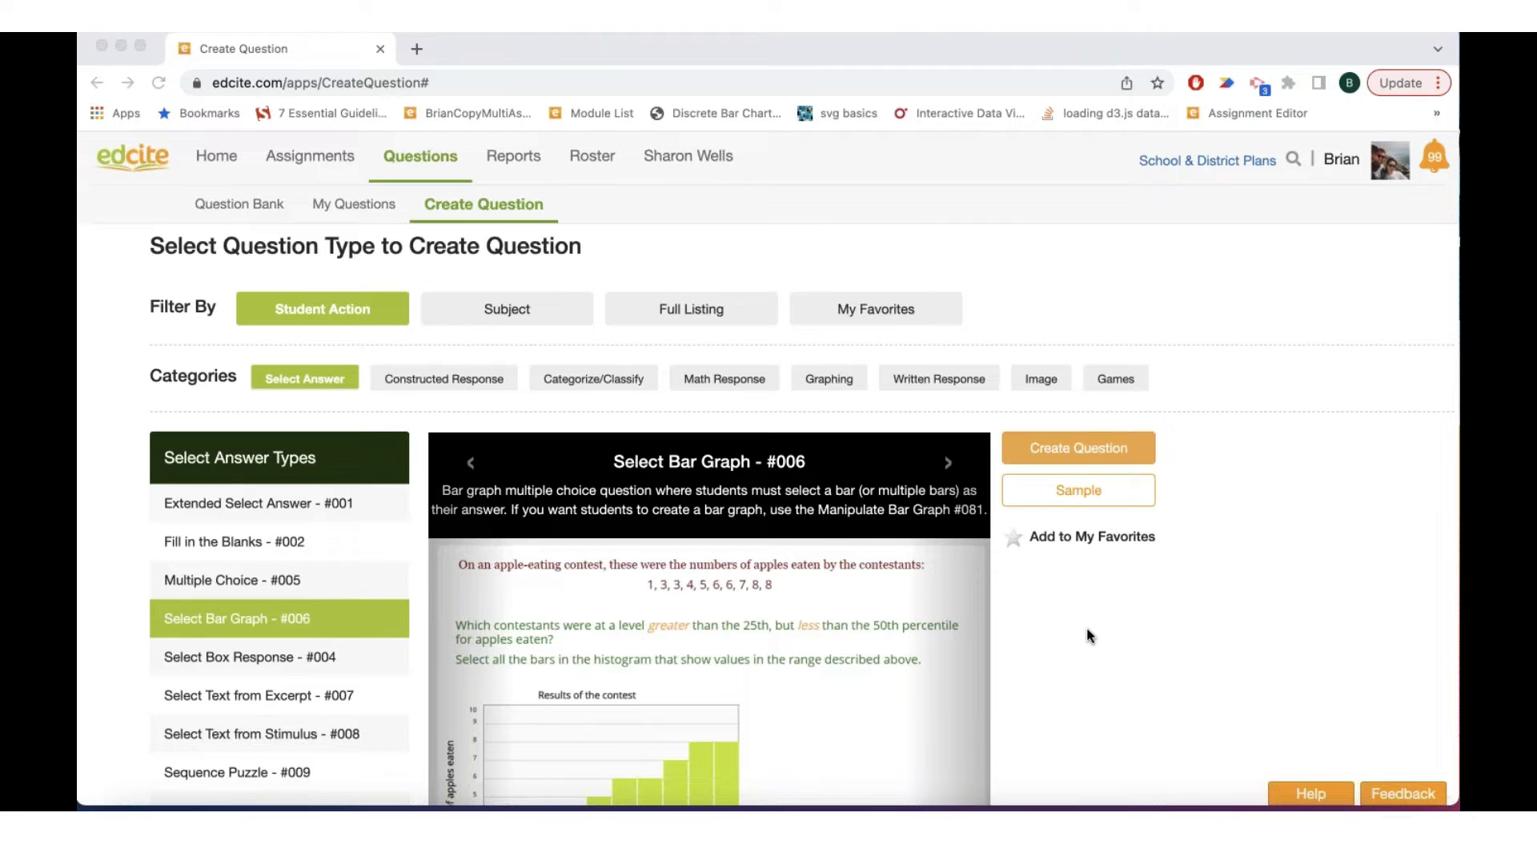
Step: Show the description and sample preview for Select Box Response - #004
left_click(1070, 610)
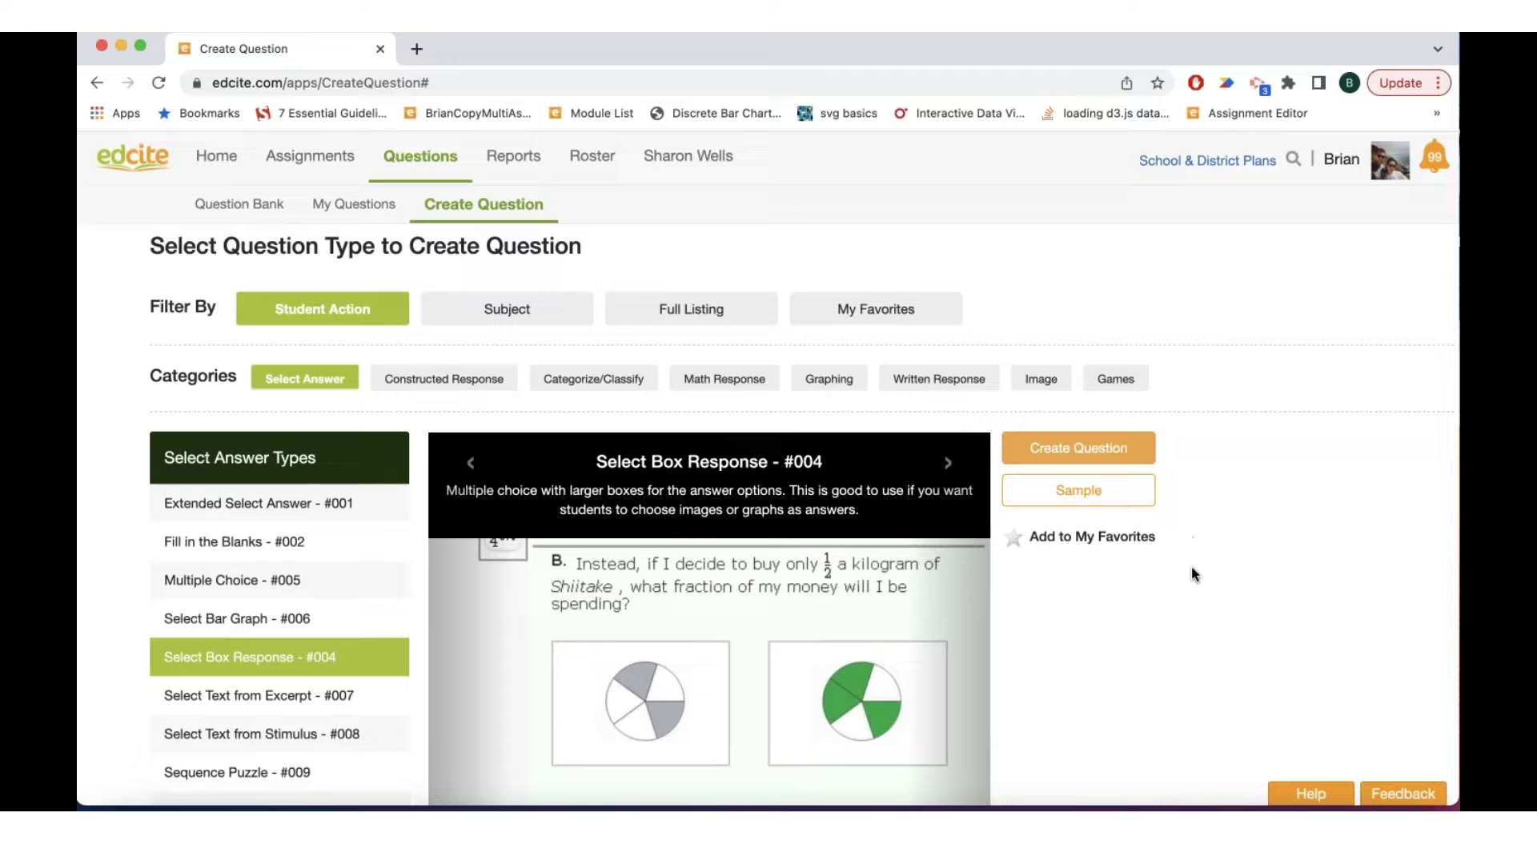
Step: Review the Select Text from Excerpt - #007 description and its hummingbird sample passage
scroll(1191, 582, "down", 1)
scroll(1191, 583, "up", 1)
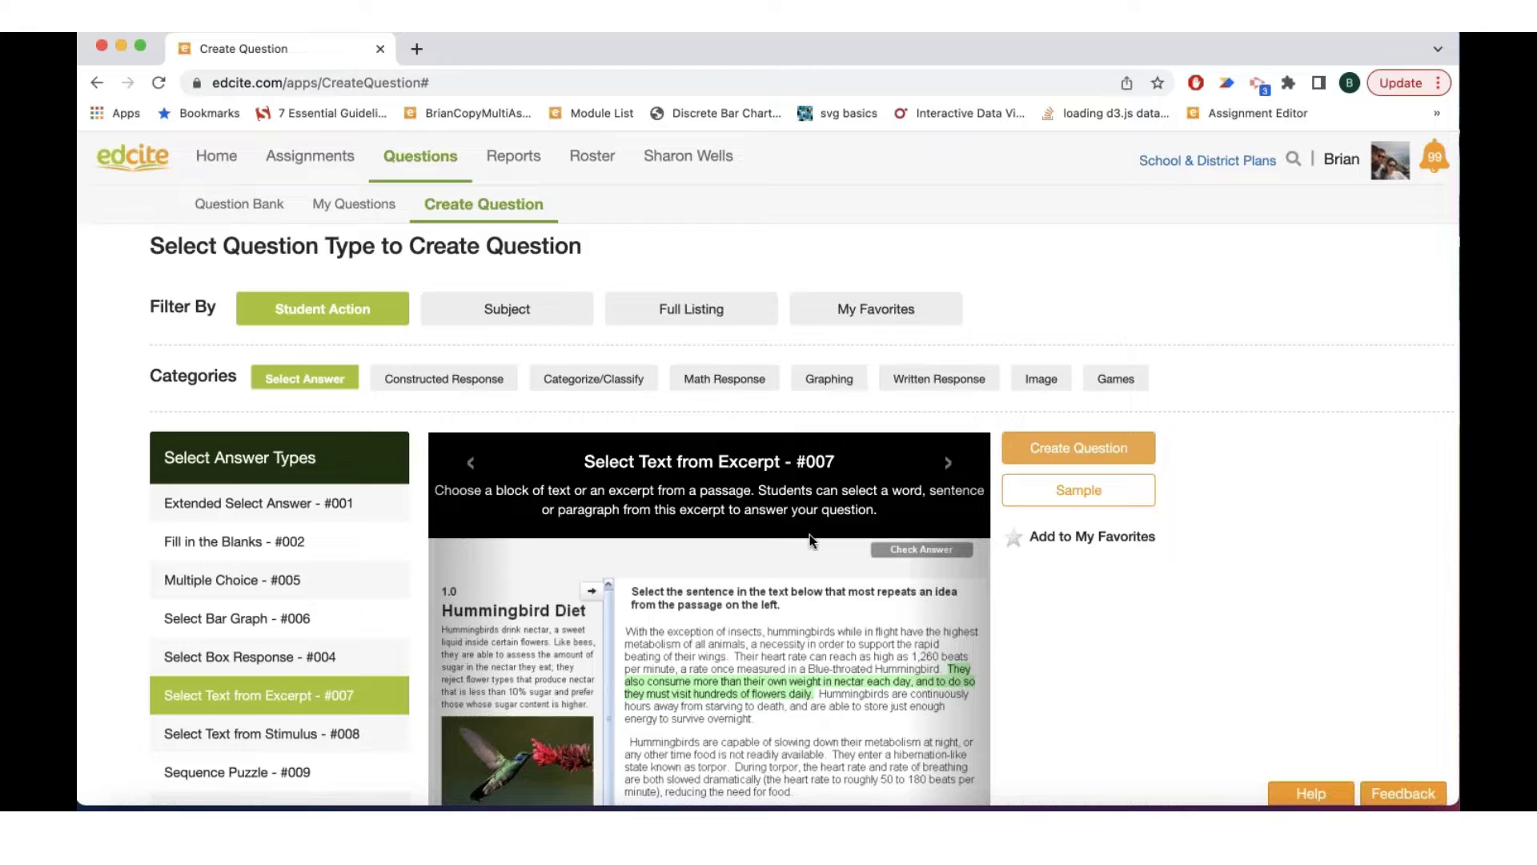
scroll(810, 535, "down", 1)
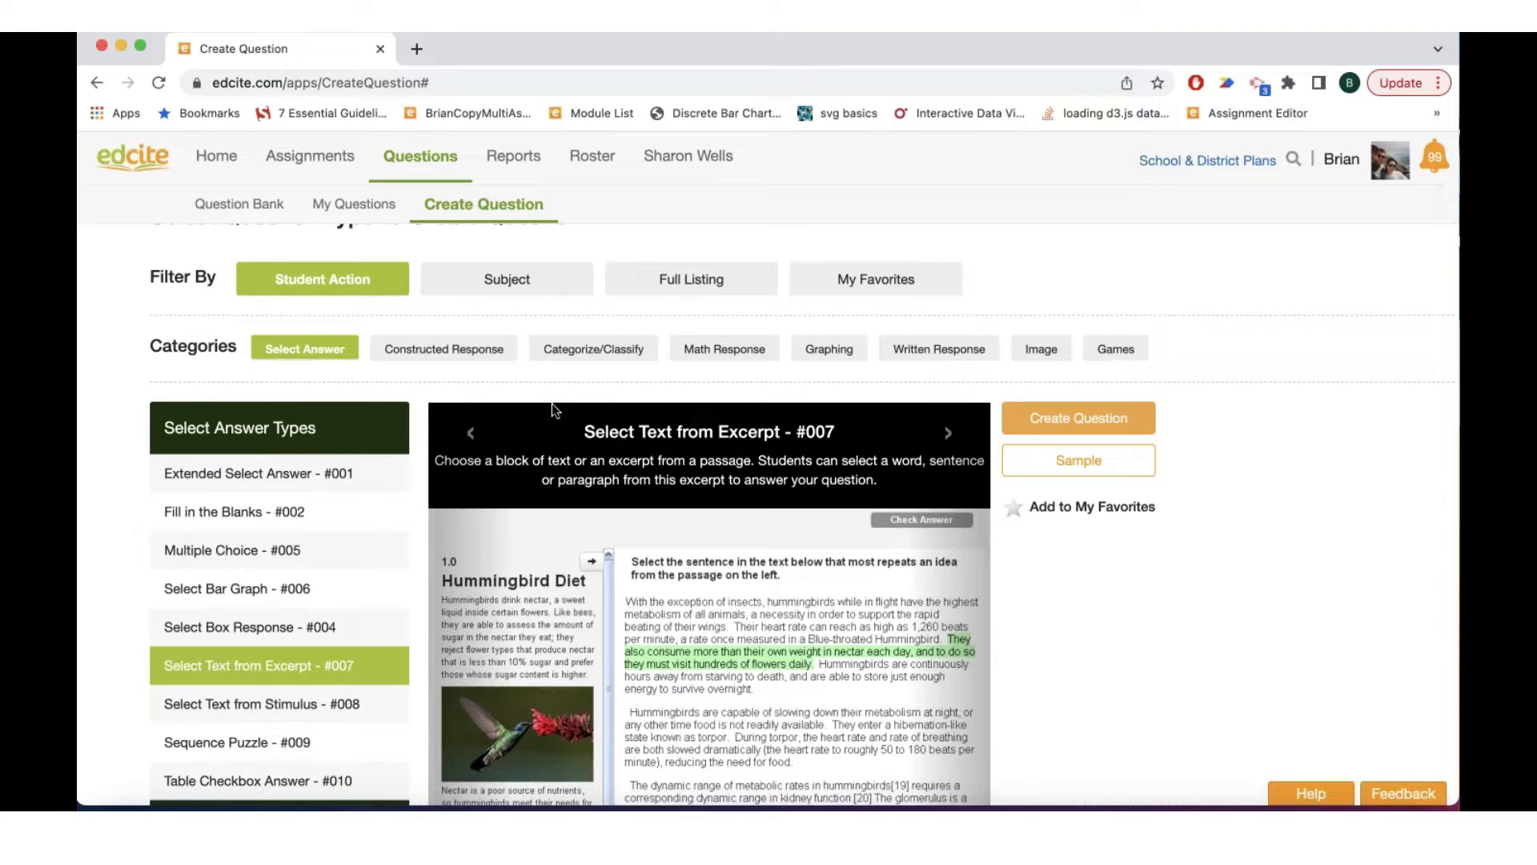
scroll(506, 391, "up", 1)
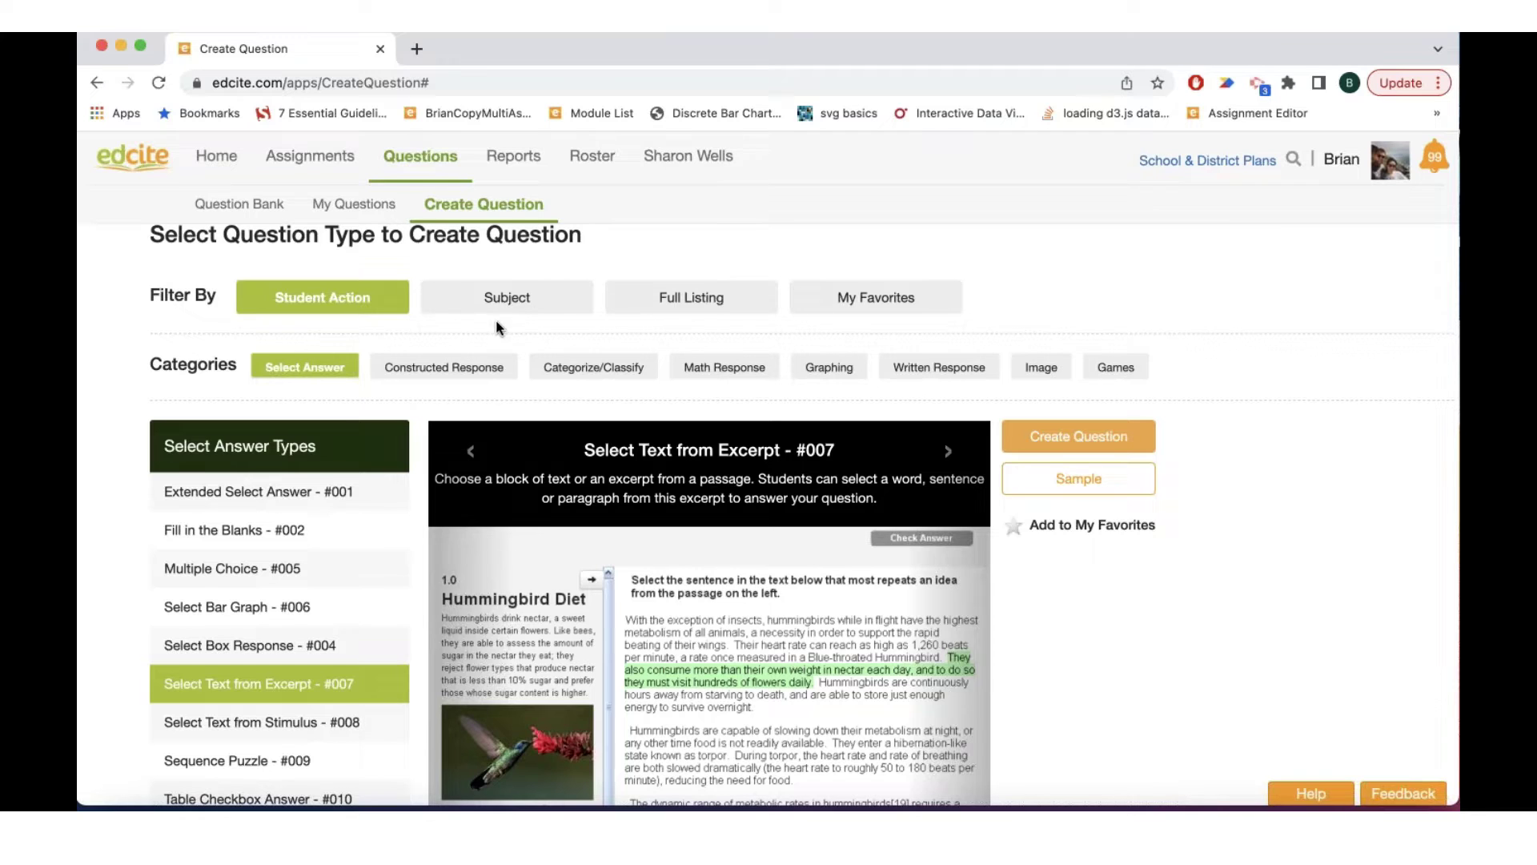
Step: Star Math Keypad (Single Answer) under By Subject, then list the four favorite types
left_click(531, 306)
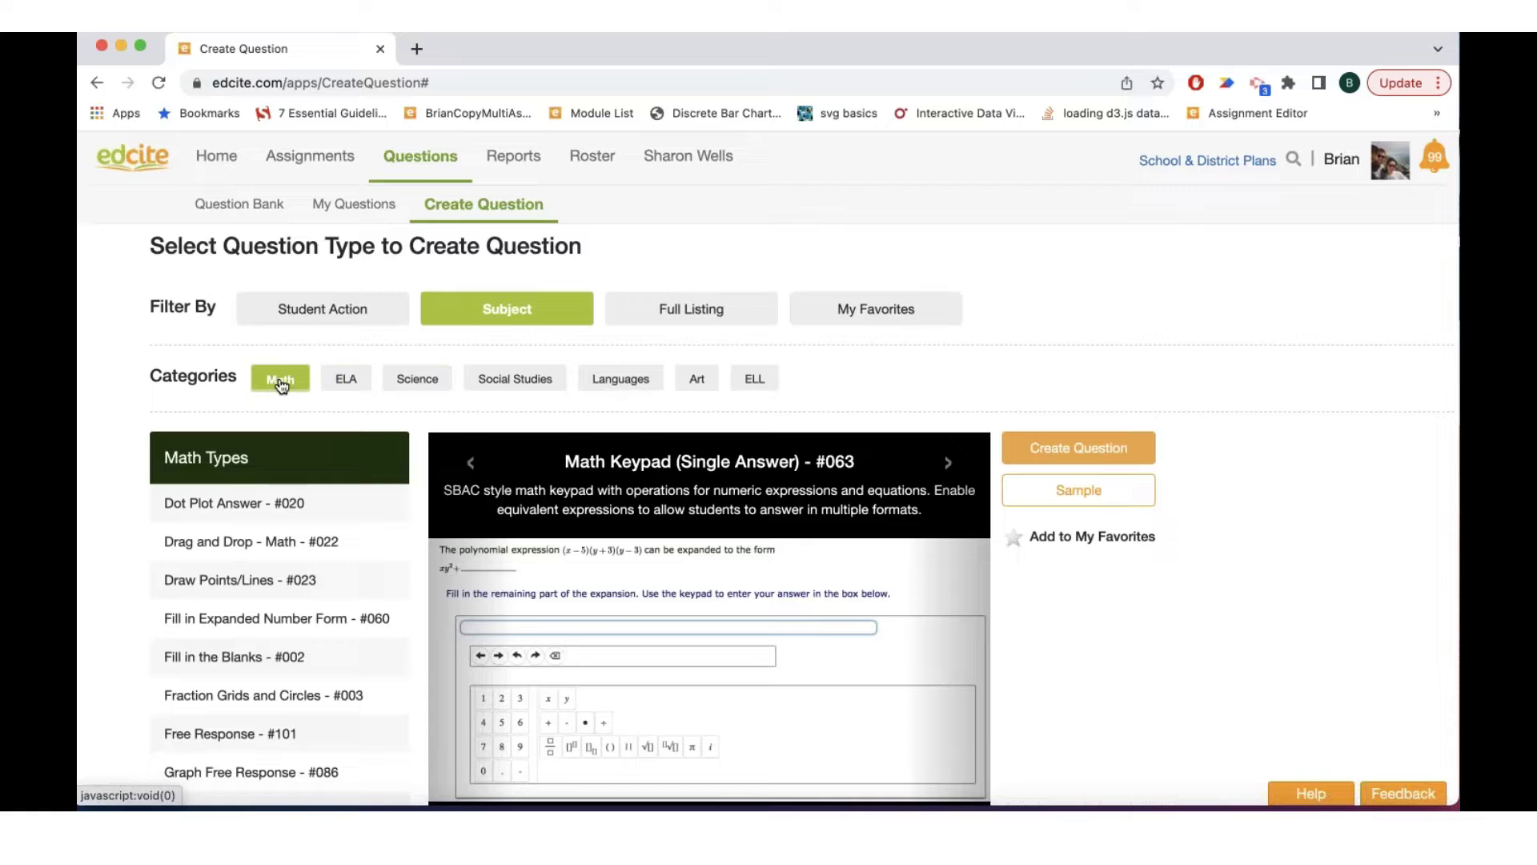
scroll(304, 636, "down", 2)
scroll(304, 637, "down", 2)
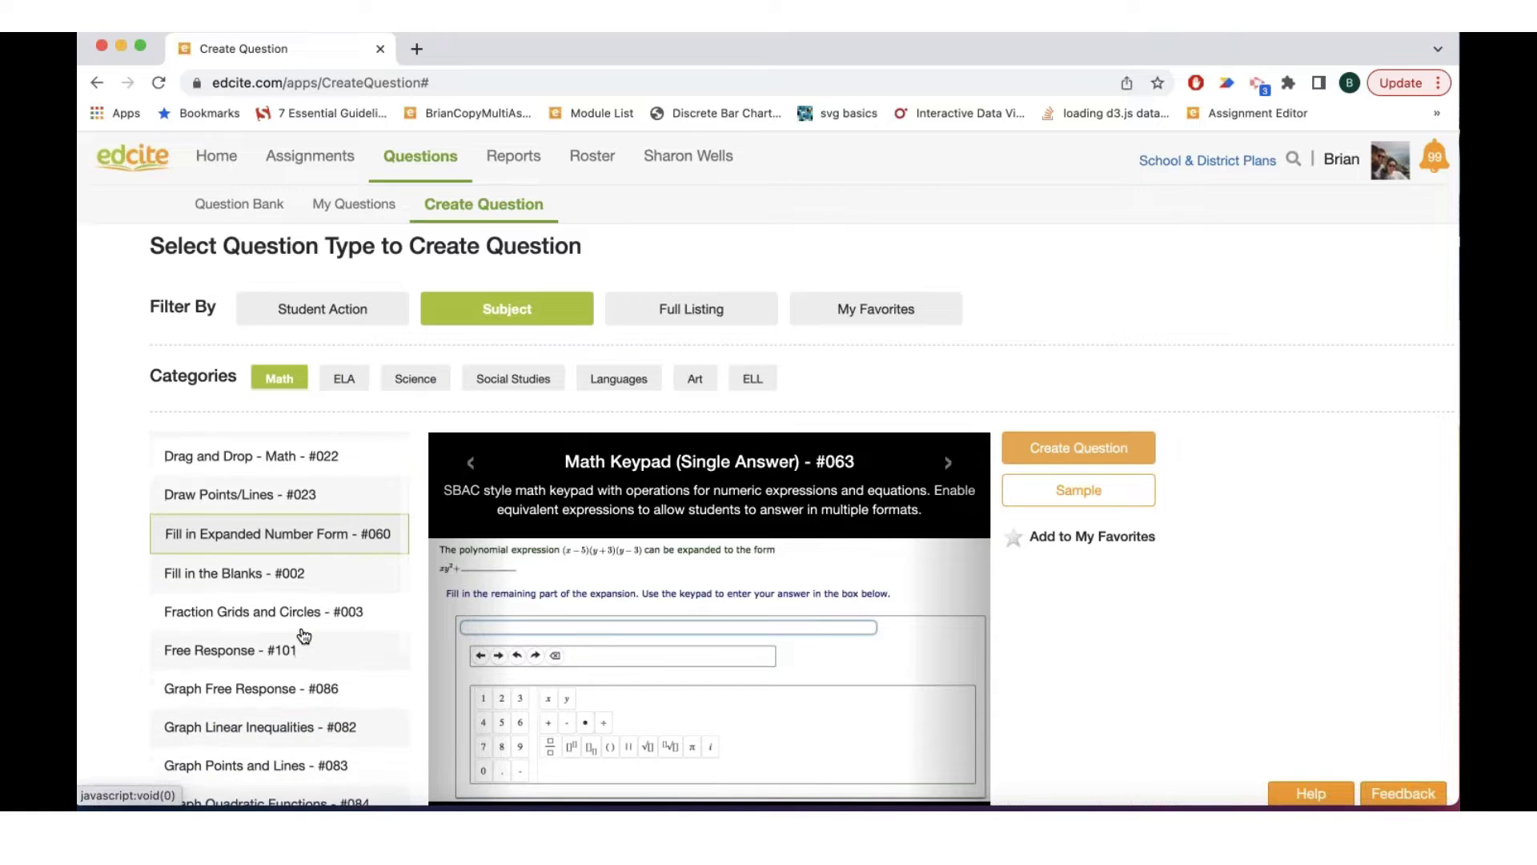
scroll(302, 635, "up", 1)
scroll(302, 624, "up", 1)
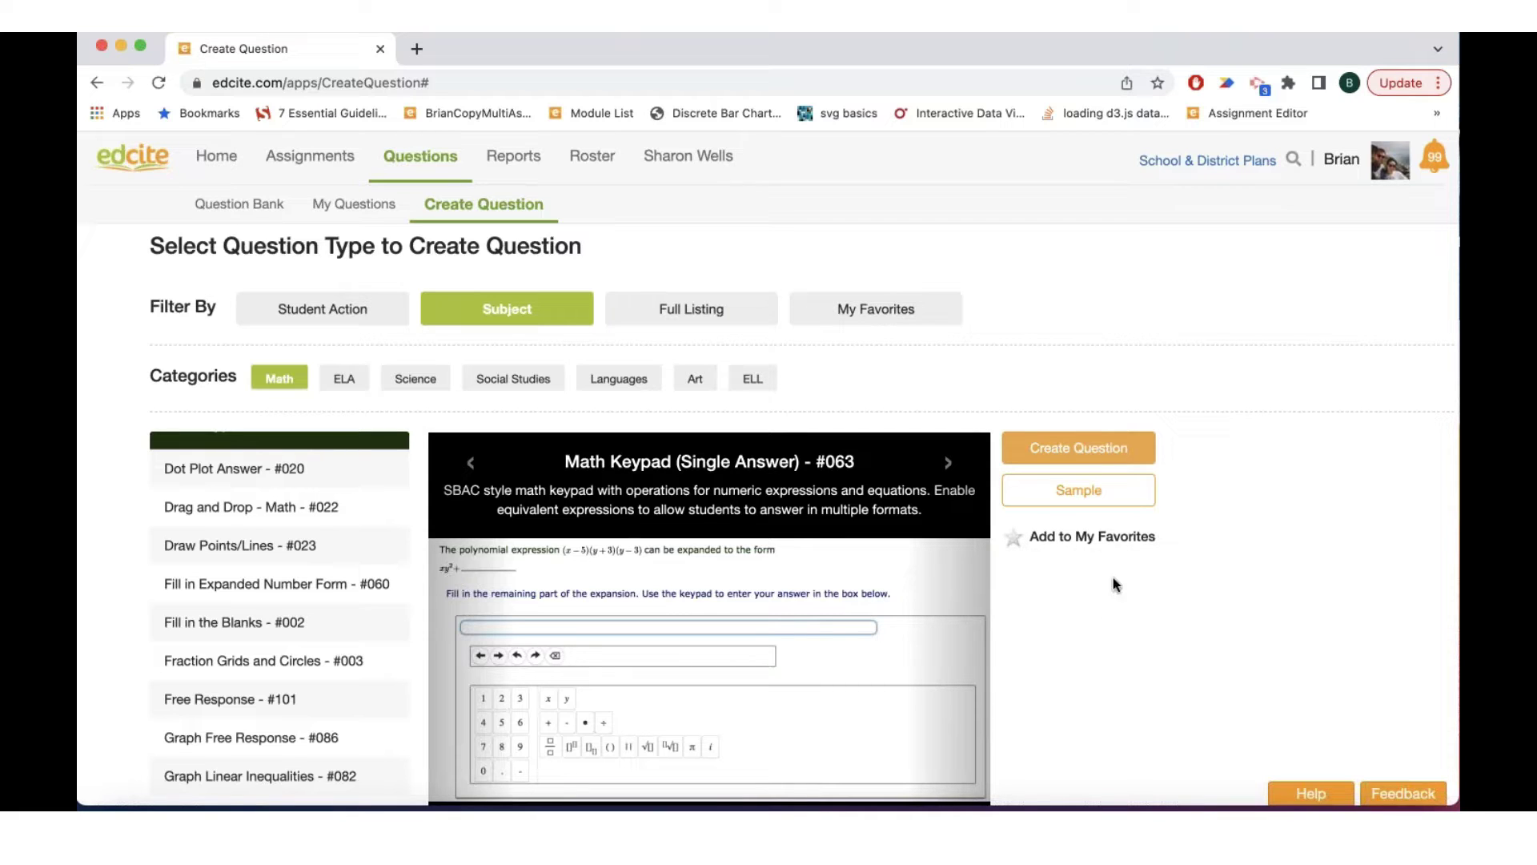
left_click(1015, 538)
left_click(877, 312)
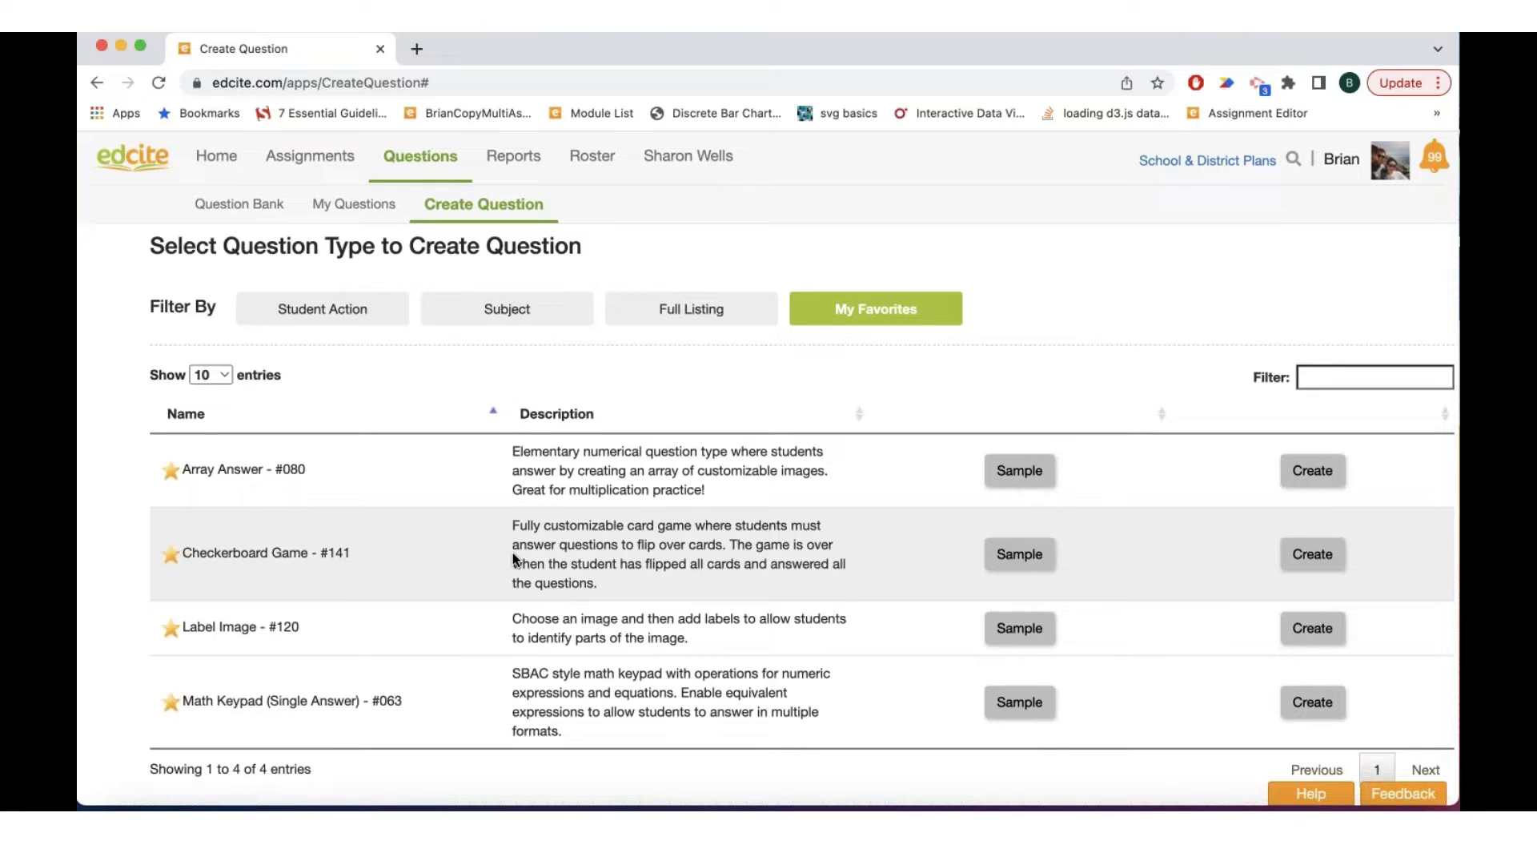
Step: Pick Multiple Choice - #005 under Student Action and create a blank question
left_click(301, 319)
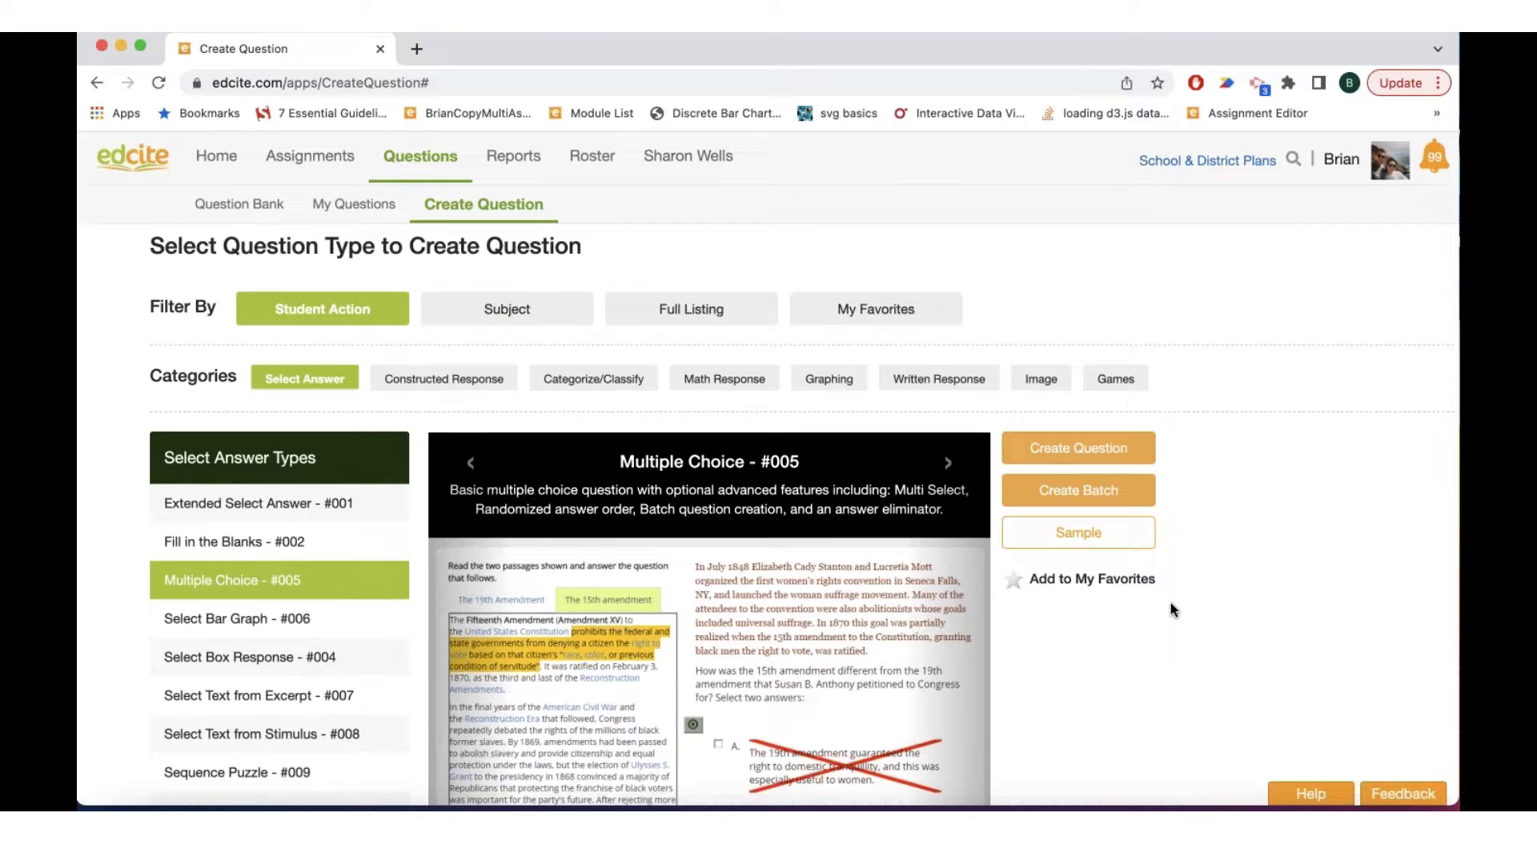
scroll(1158, 674, "down", 2)
scroll(1159, 673, "down", 1)
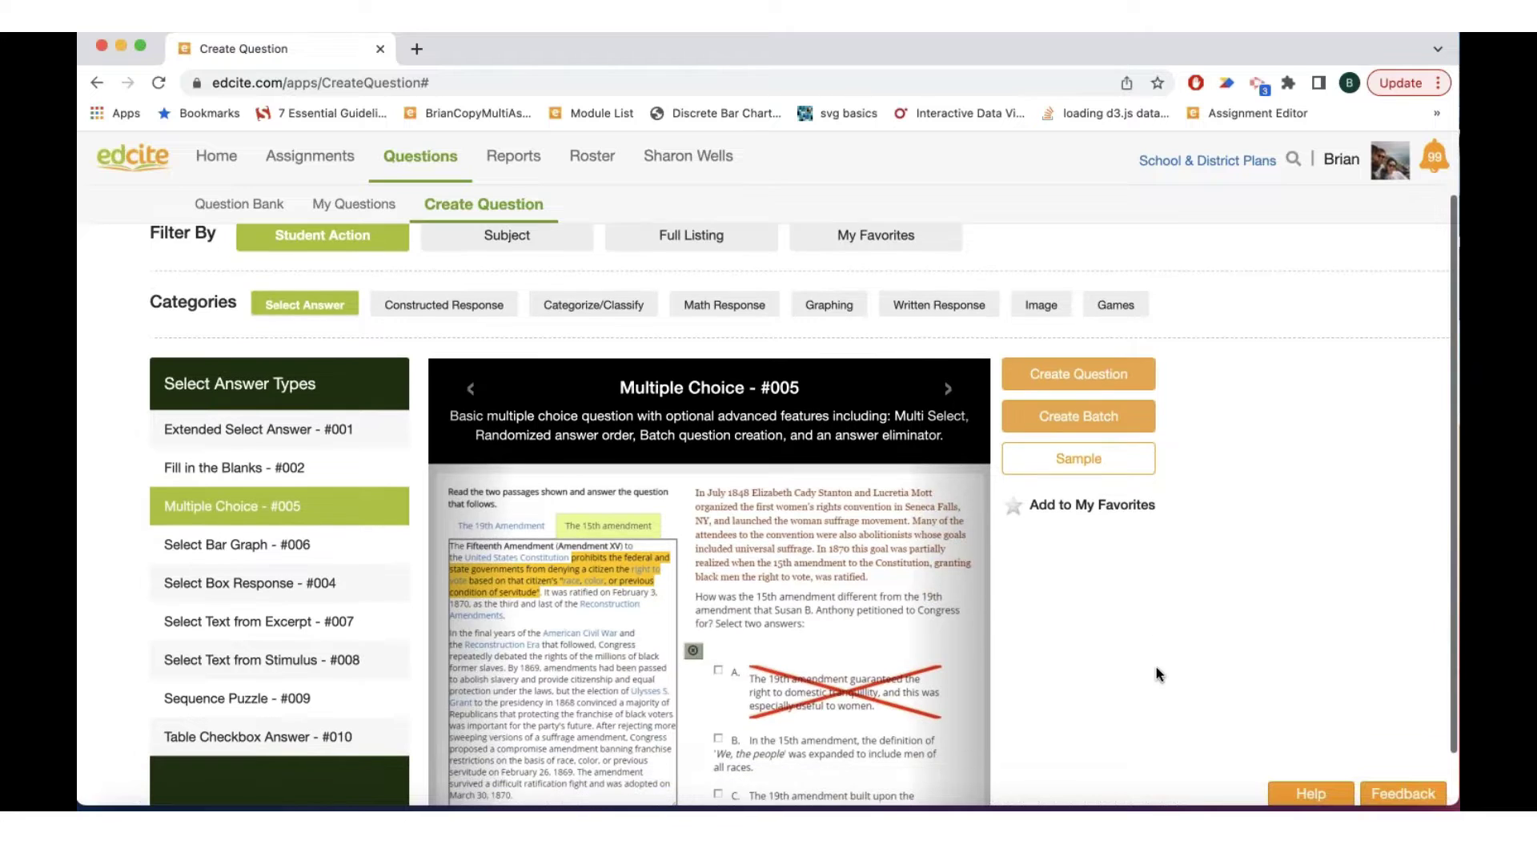
scroll(1156, 674, "down", 1)
scroll(1157, 674, "up", 1)
scroll(1156, 674, "up", 2)
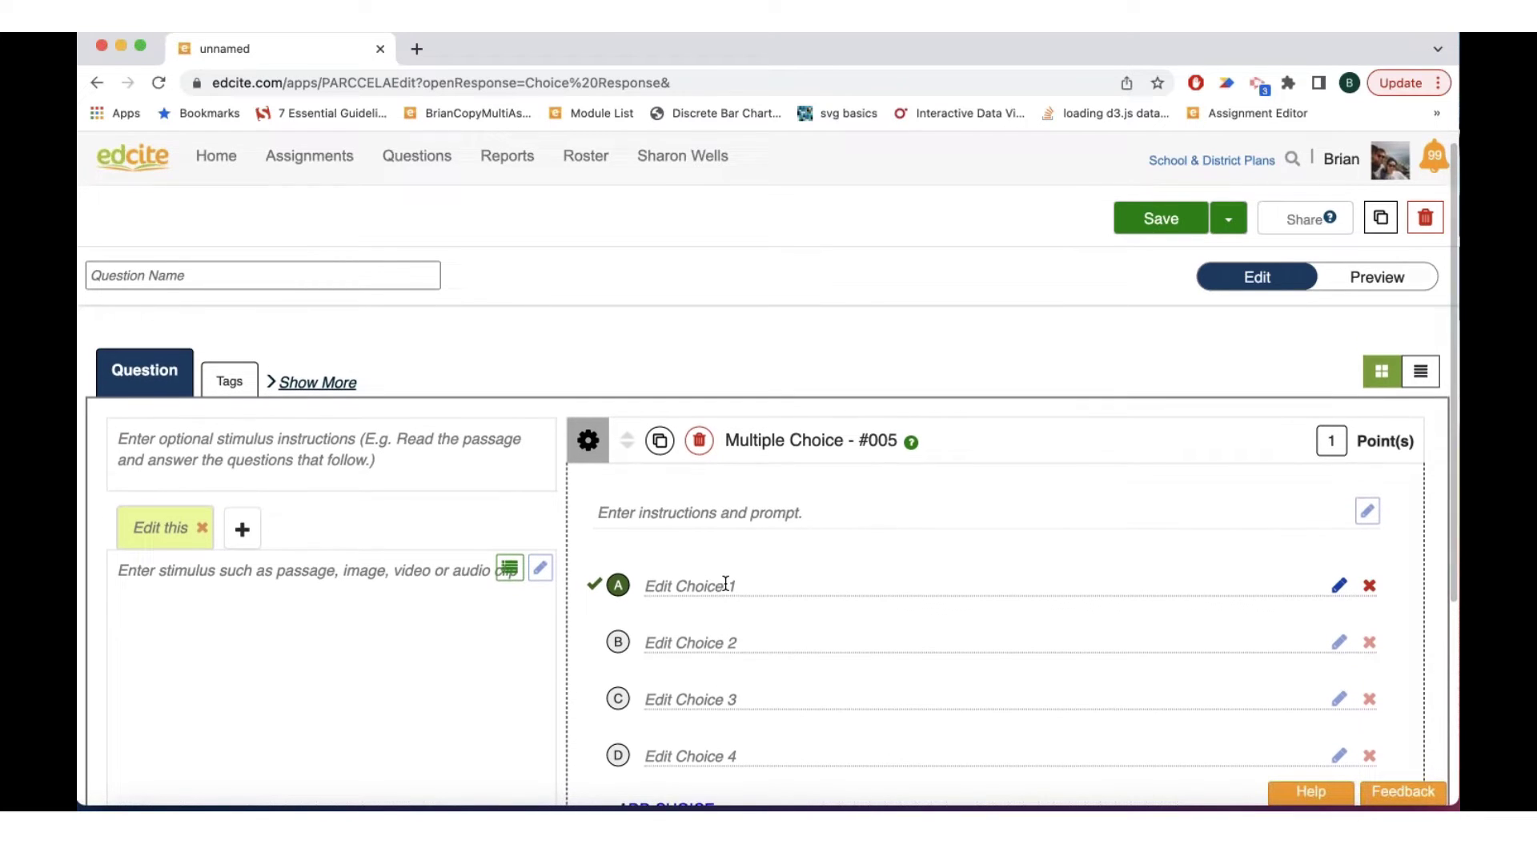
Step: Title the question 'Demo Multiple Choice' and look over its placeholder prompt and choices
left_click(245, 274)
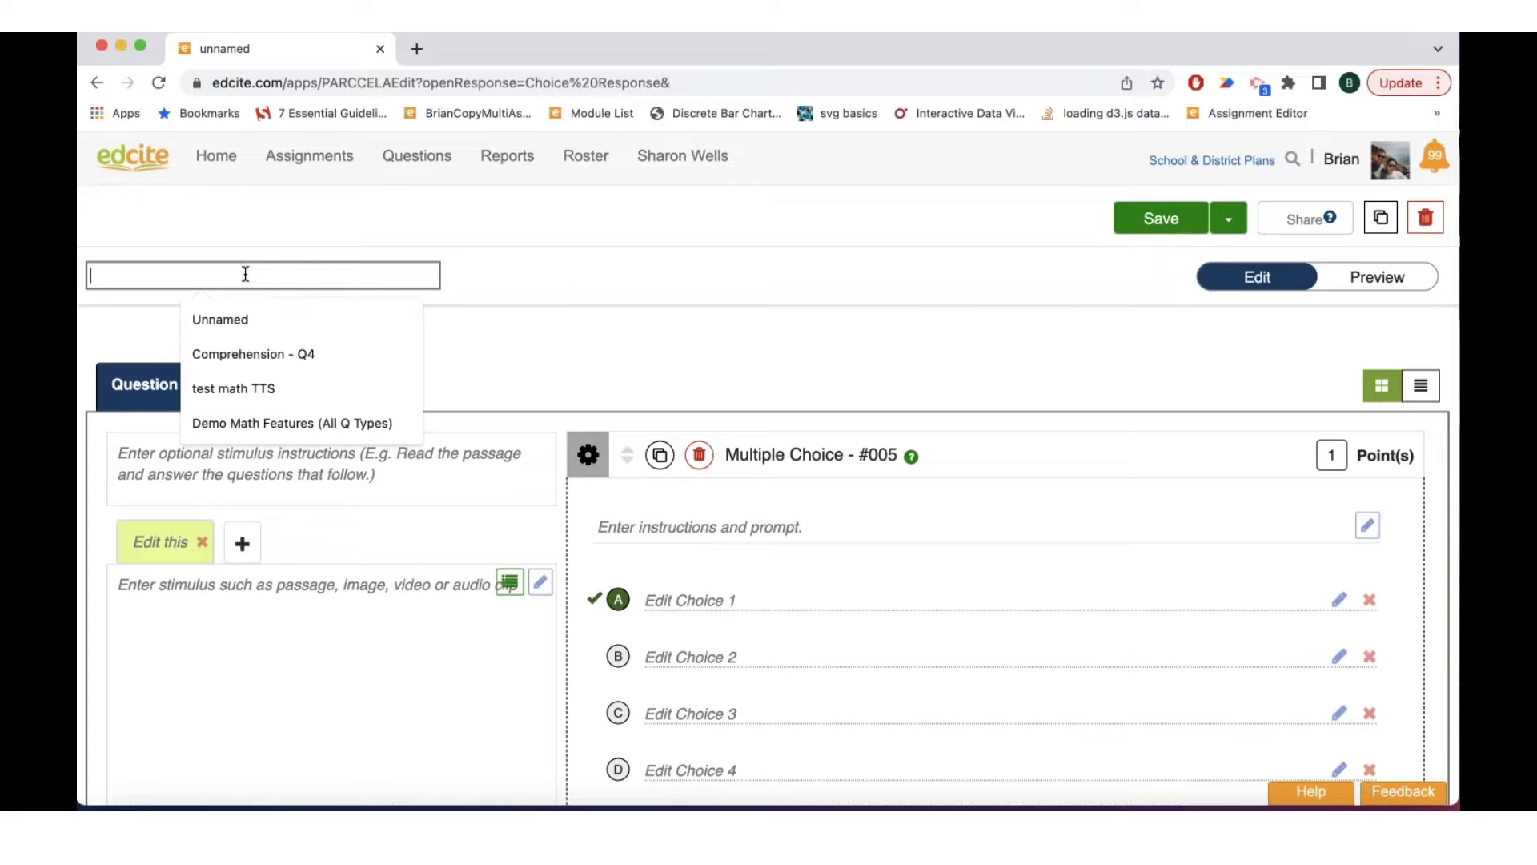
type("Demo Multip")
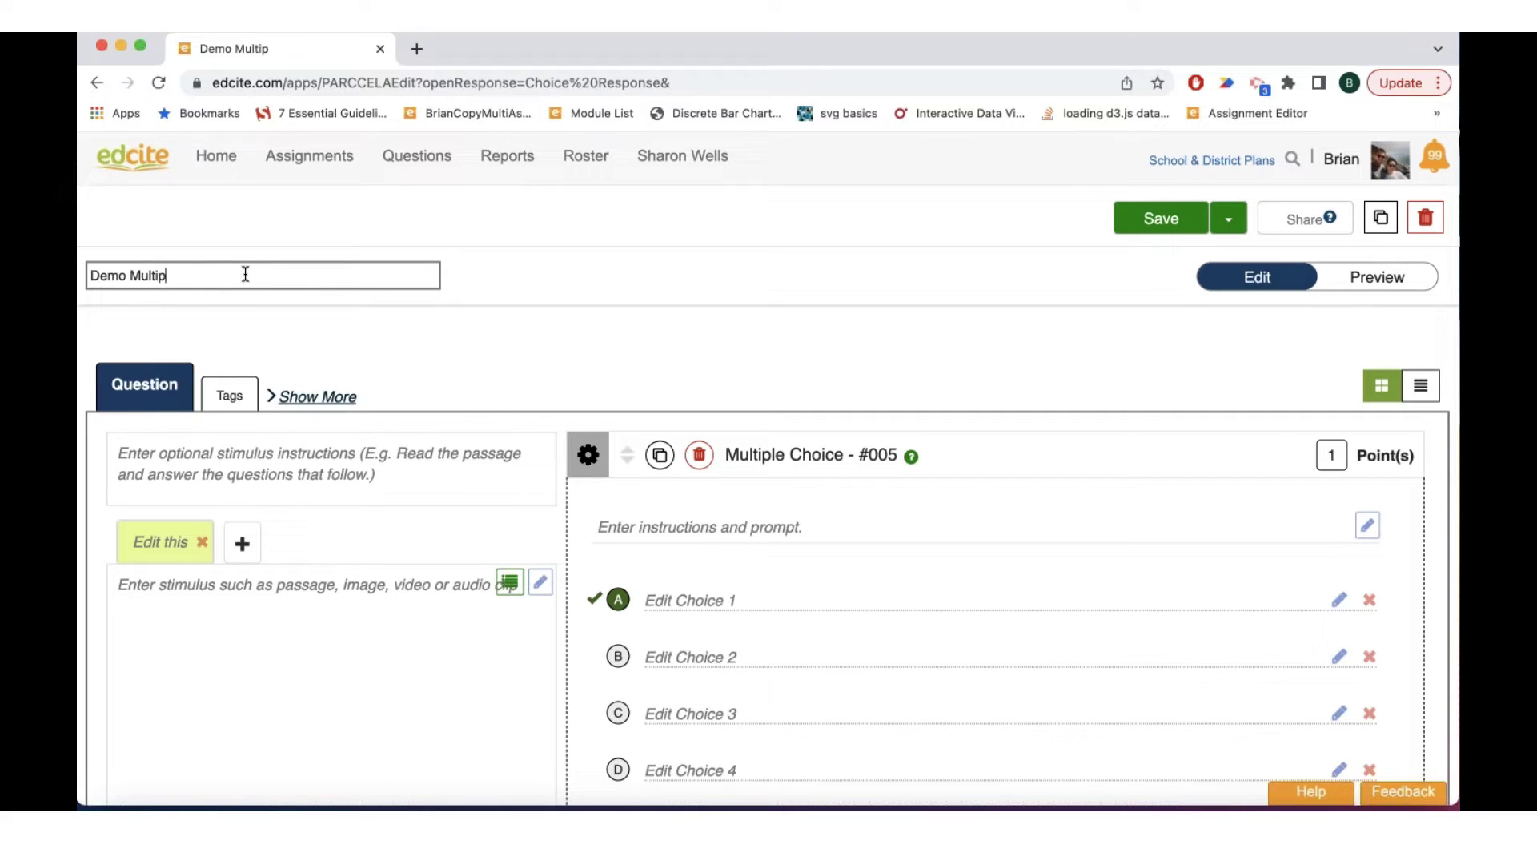
type("le Choice")
left_click(385, 352)
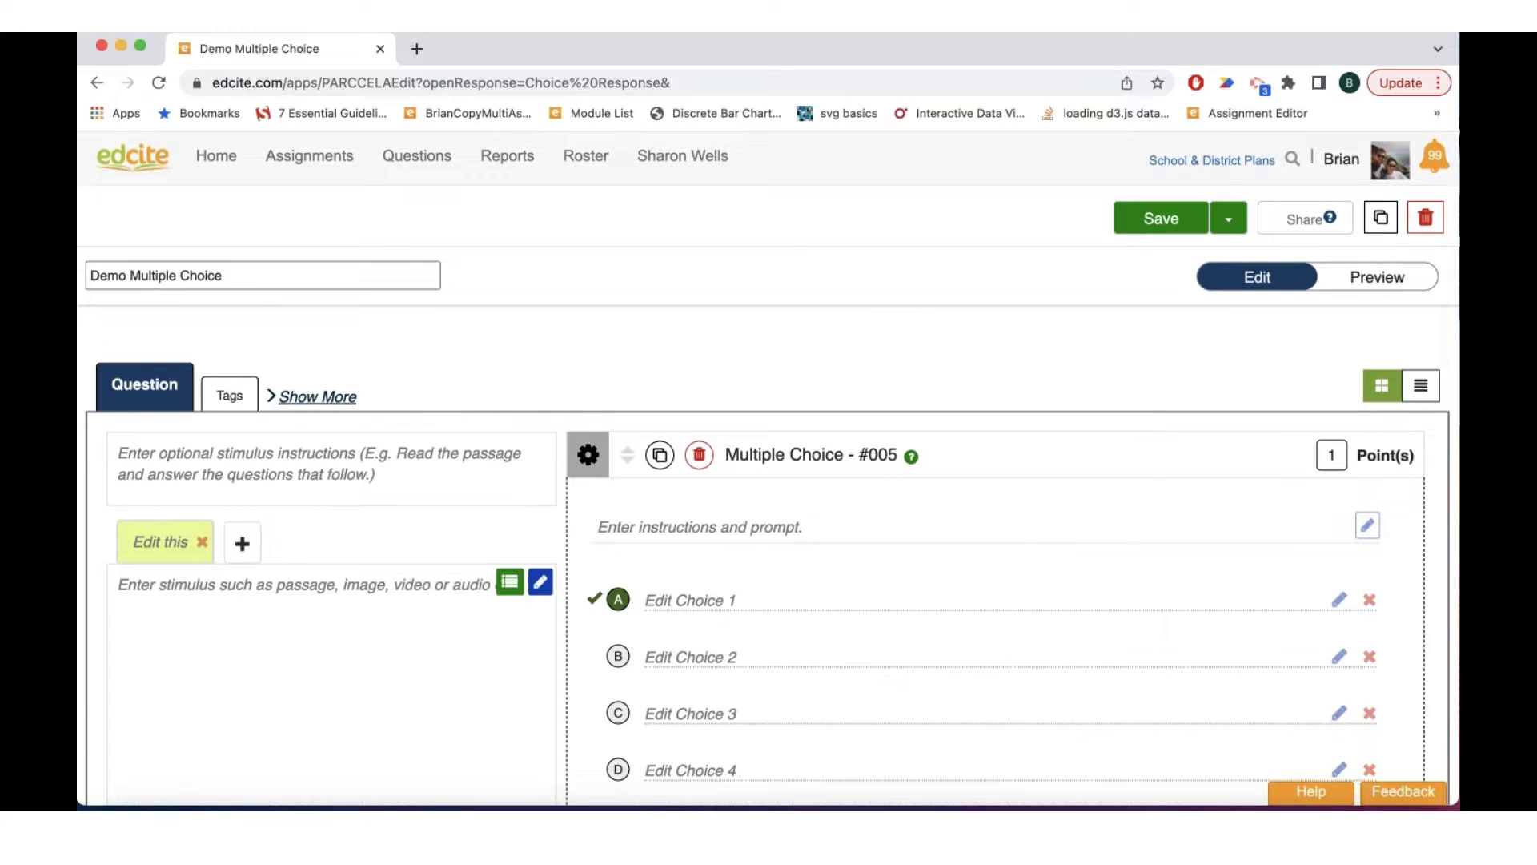
scroll(536, 642, "down", 1)
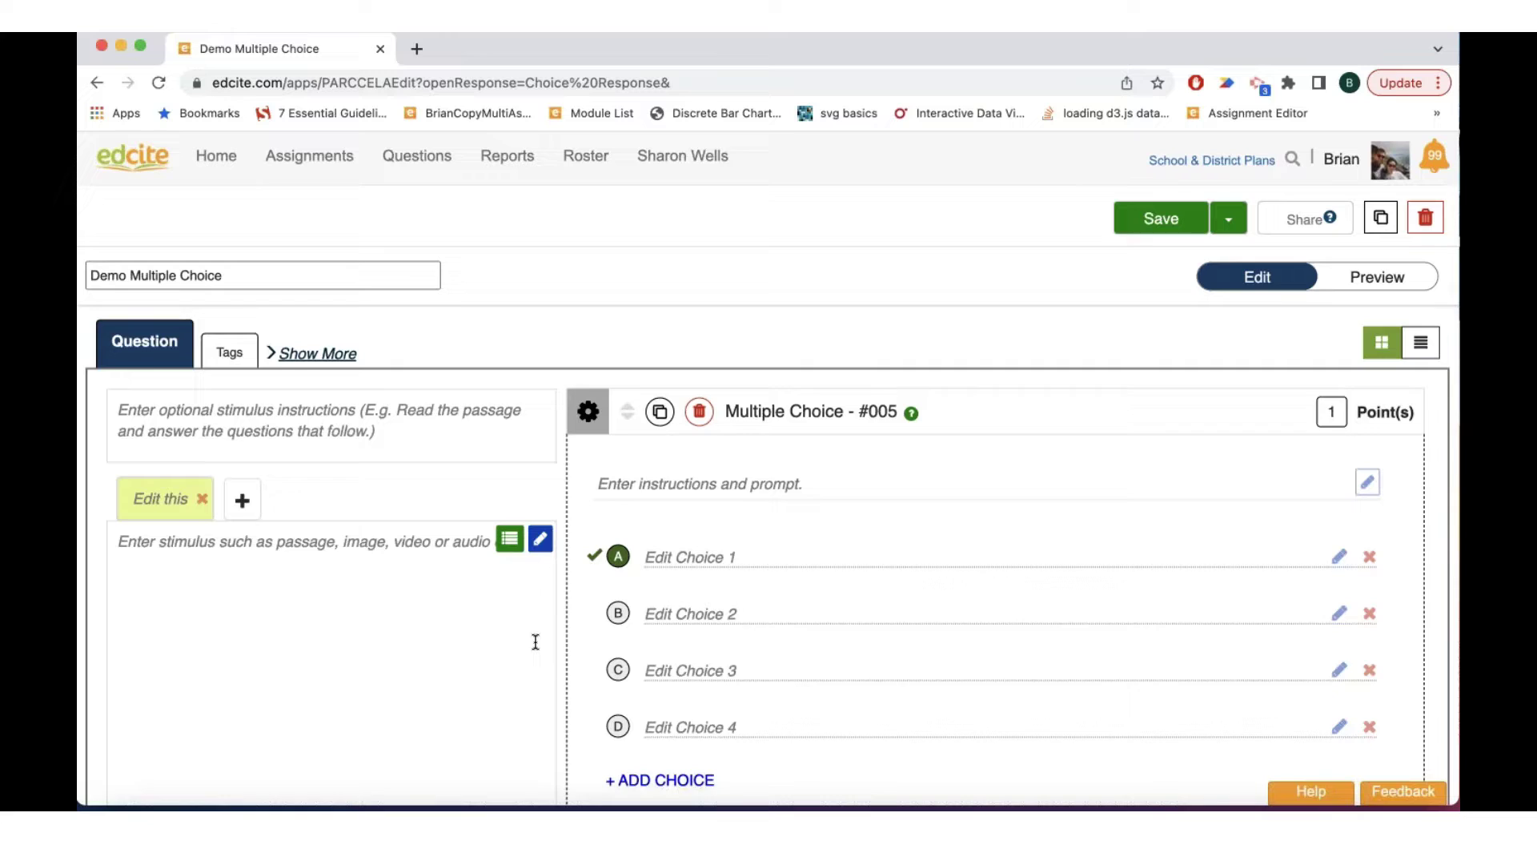
scroll(536, 642, "down", 1)
scroll(536, 641, "down", 1)
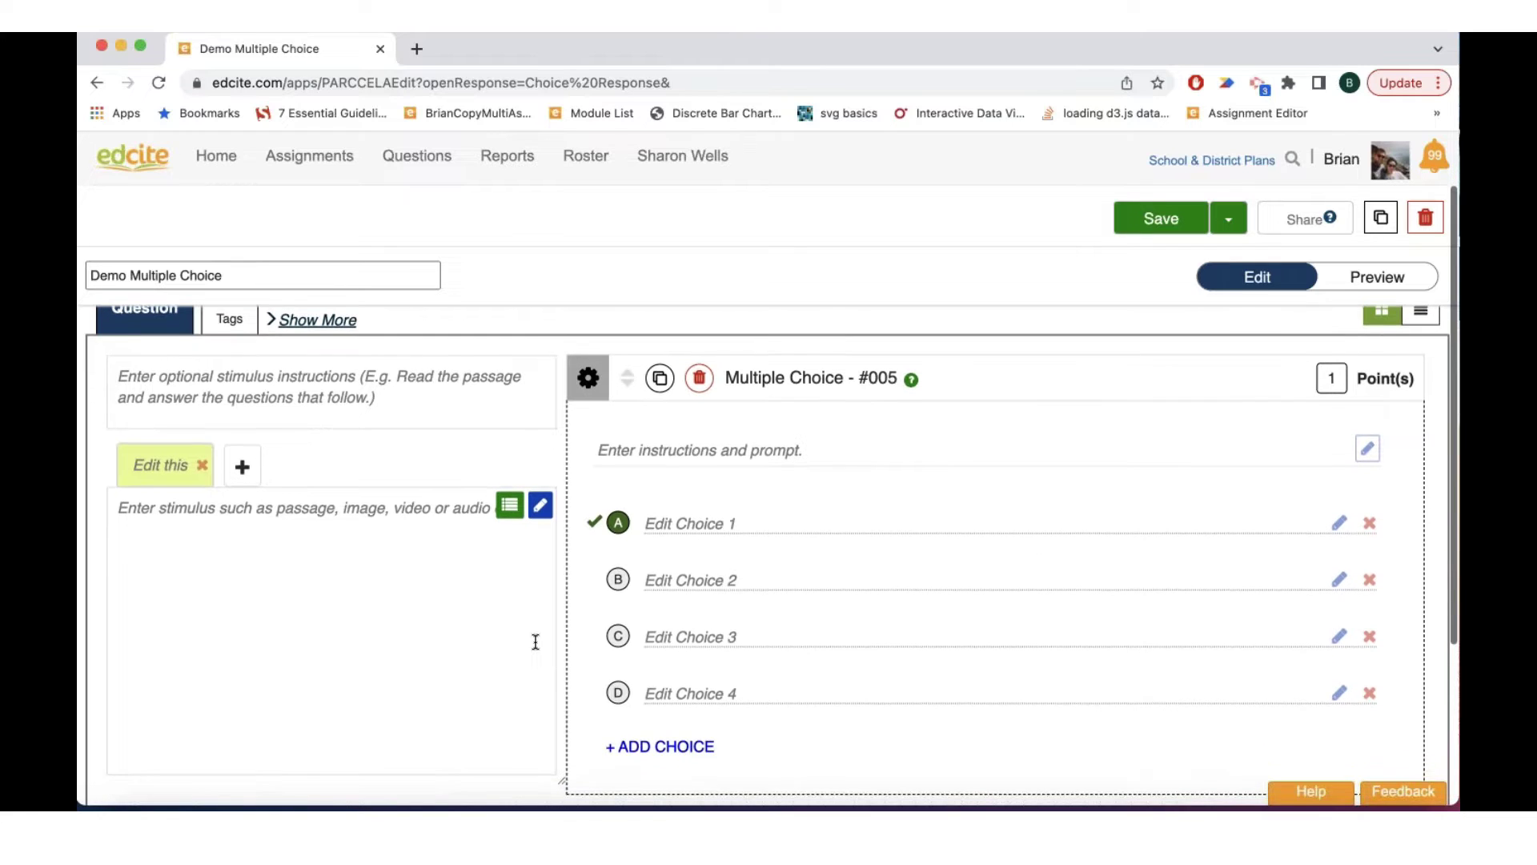
scroll(533, 639, "up", 1)
scroll(533, 639, "up", 1)
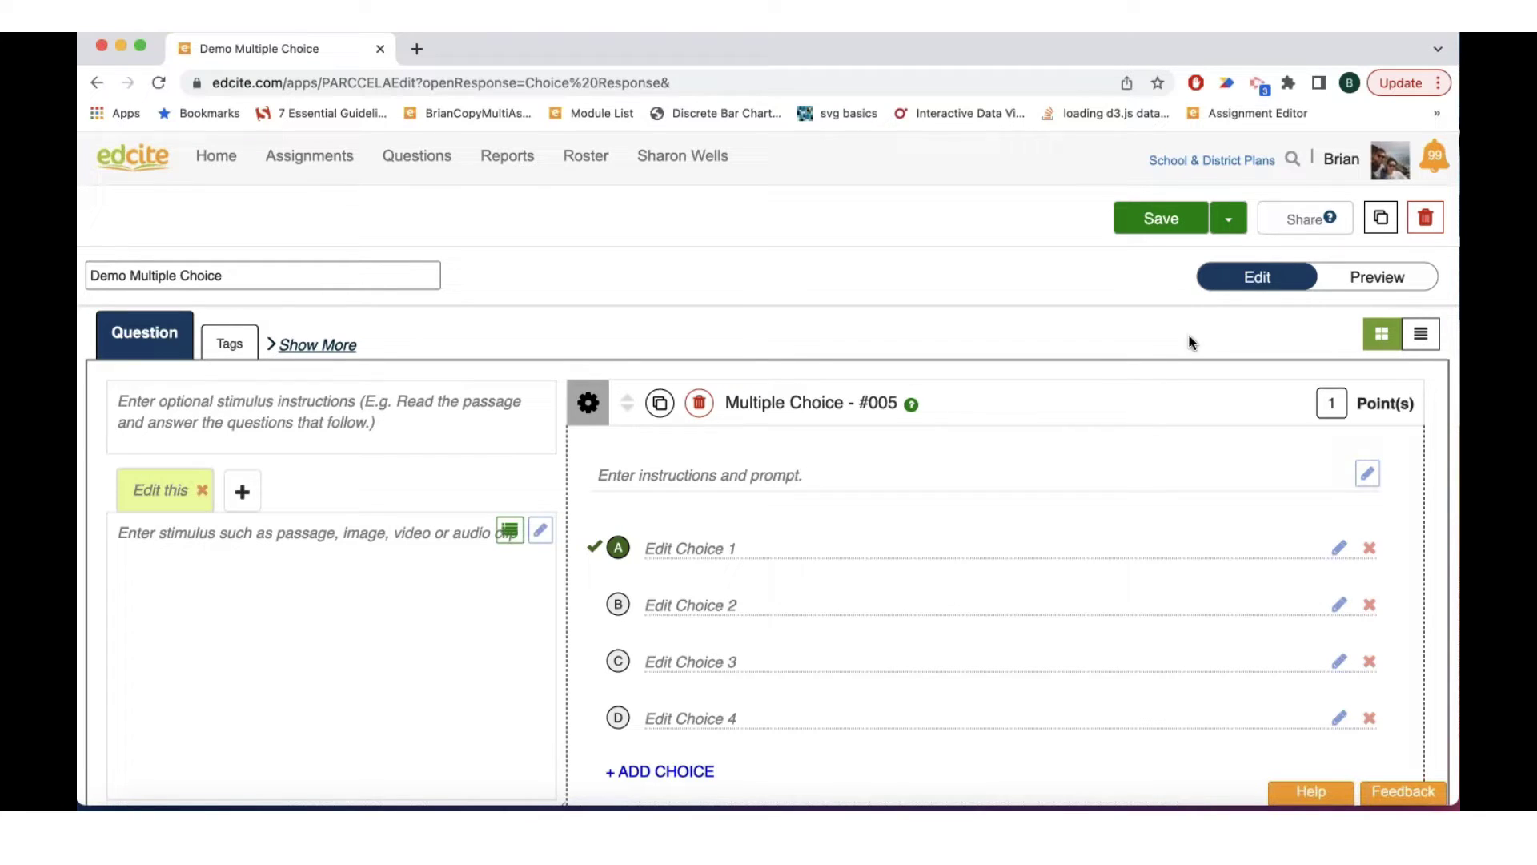
Step: Save and preview Demo Multiple Choice, then return to edit mode
left_click(1405, 280)
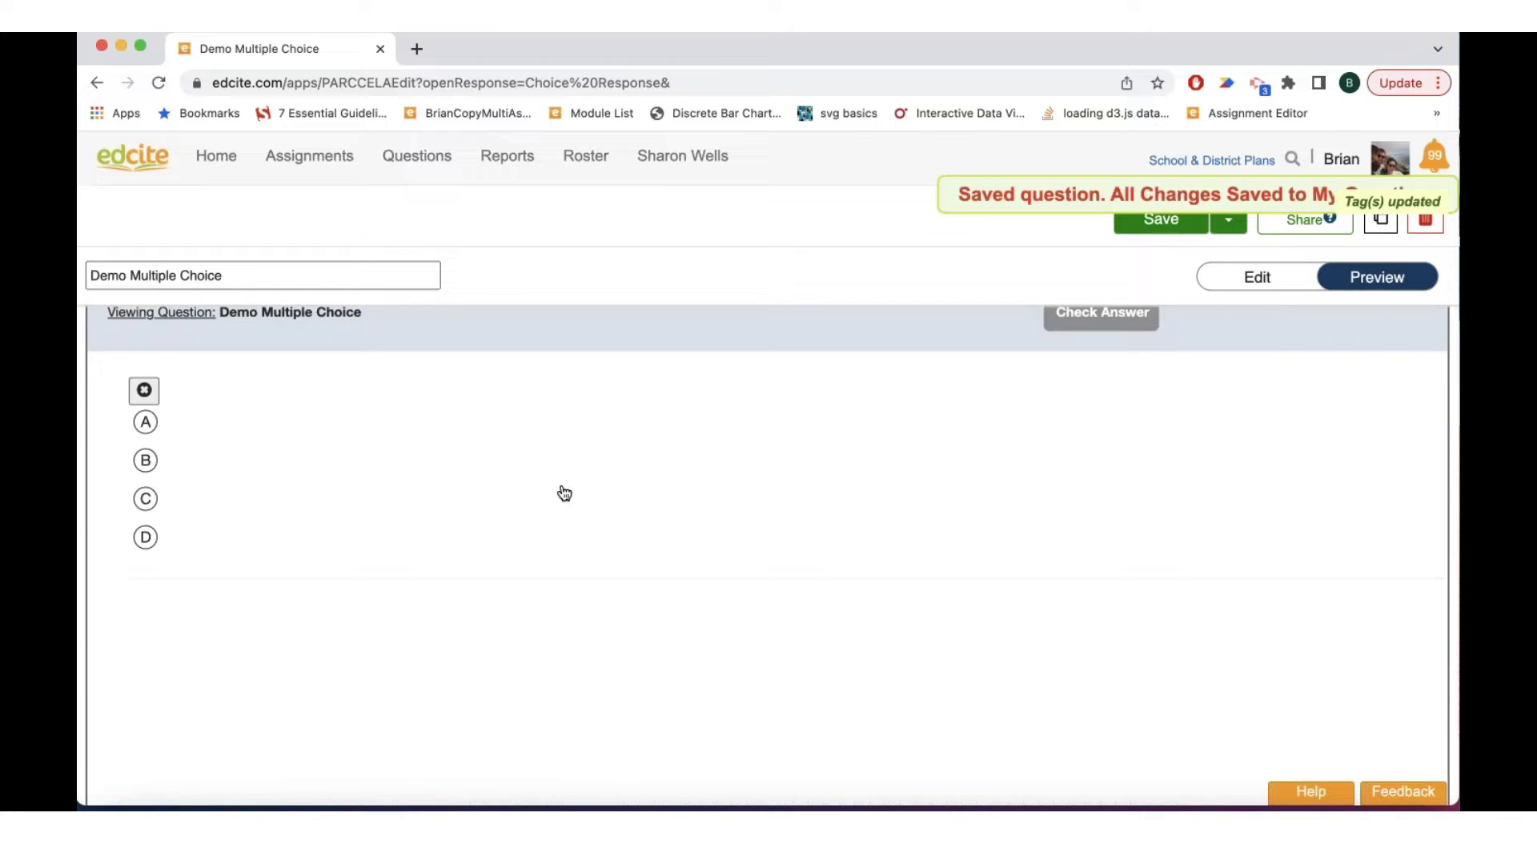
left_click(1241, 276)
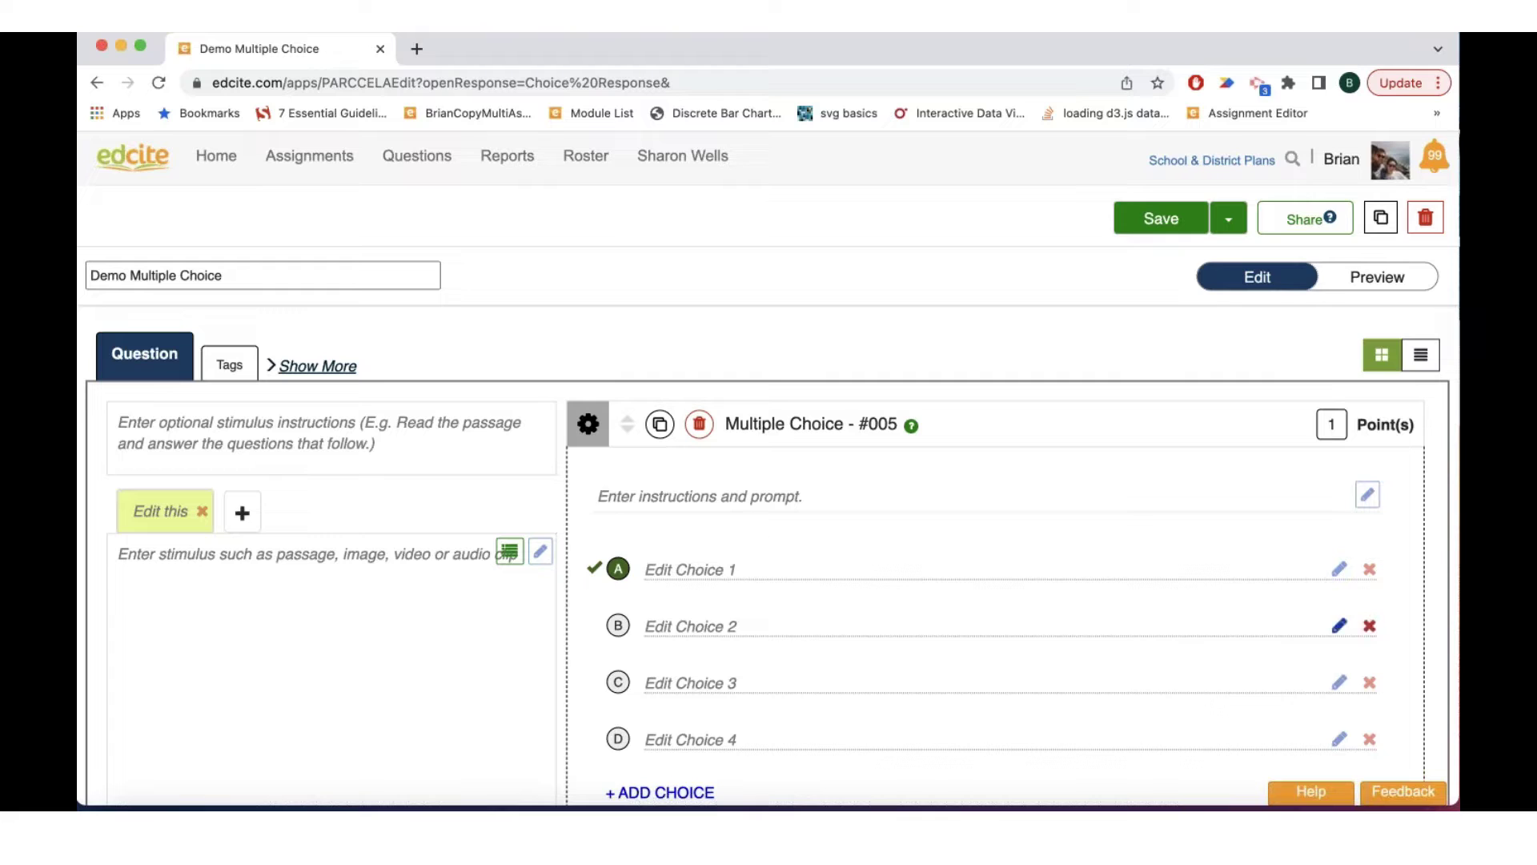
Step: Use the one-column list layout with a full-width stimulus area above the question
left_click(1417, 360)
scroll(866, 638, "down", 1)
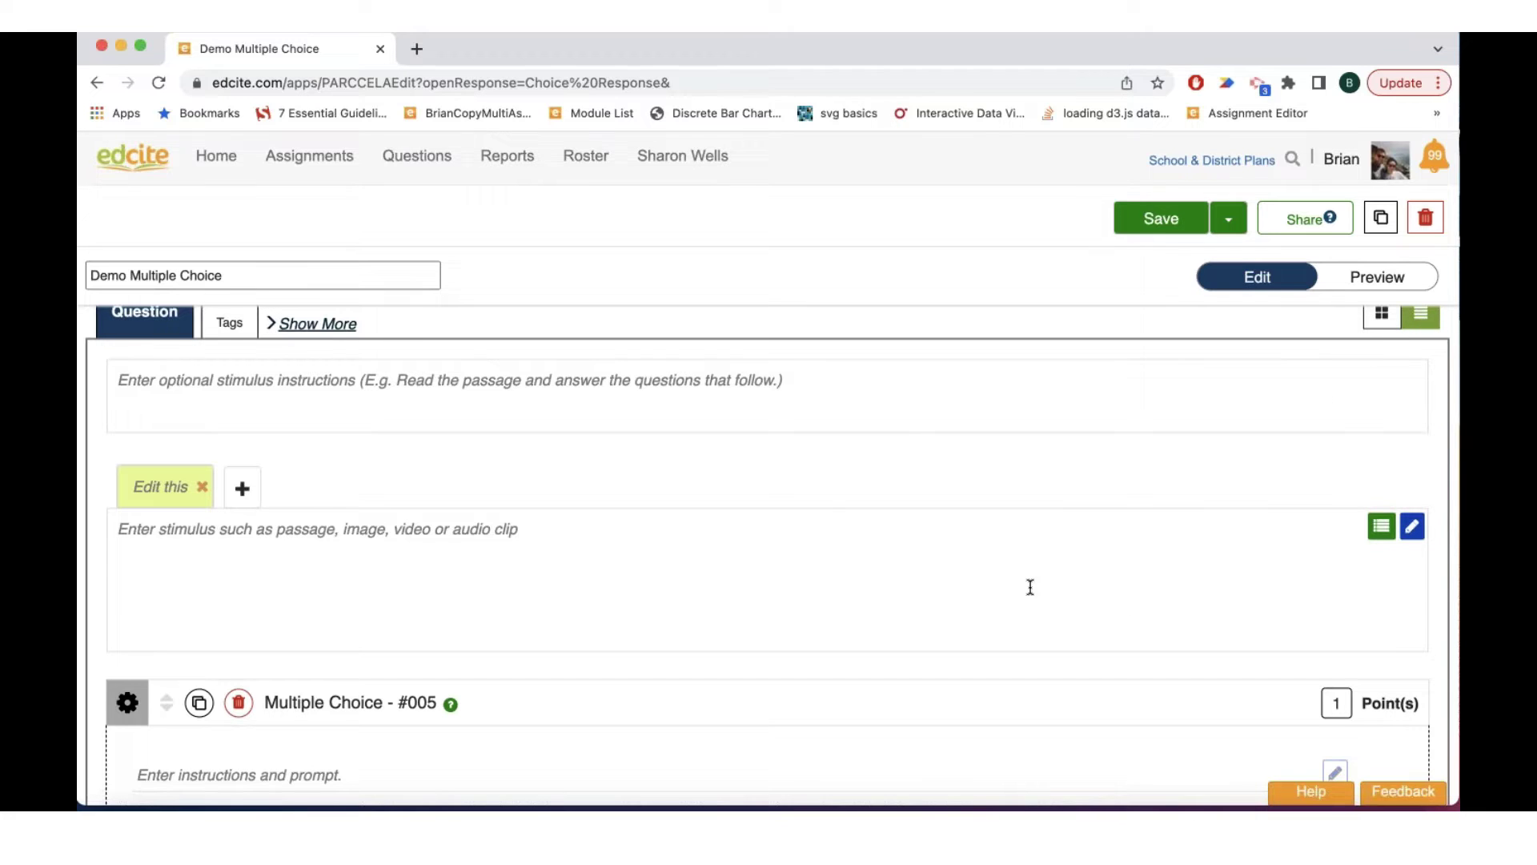
left_click(695, 582)
scroll(695, 582, "down", 1)
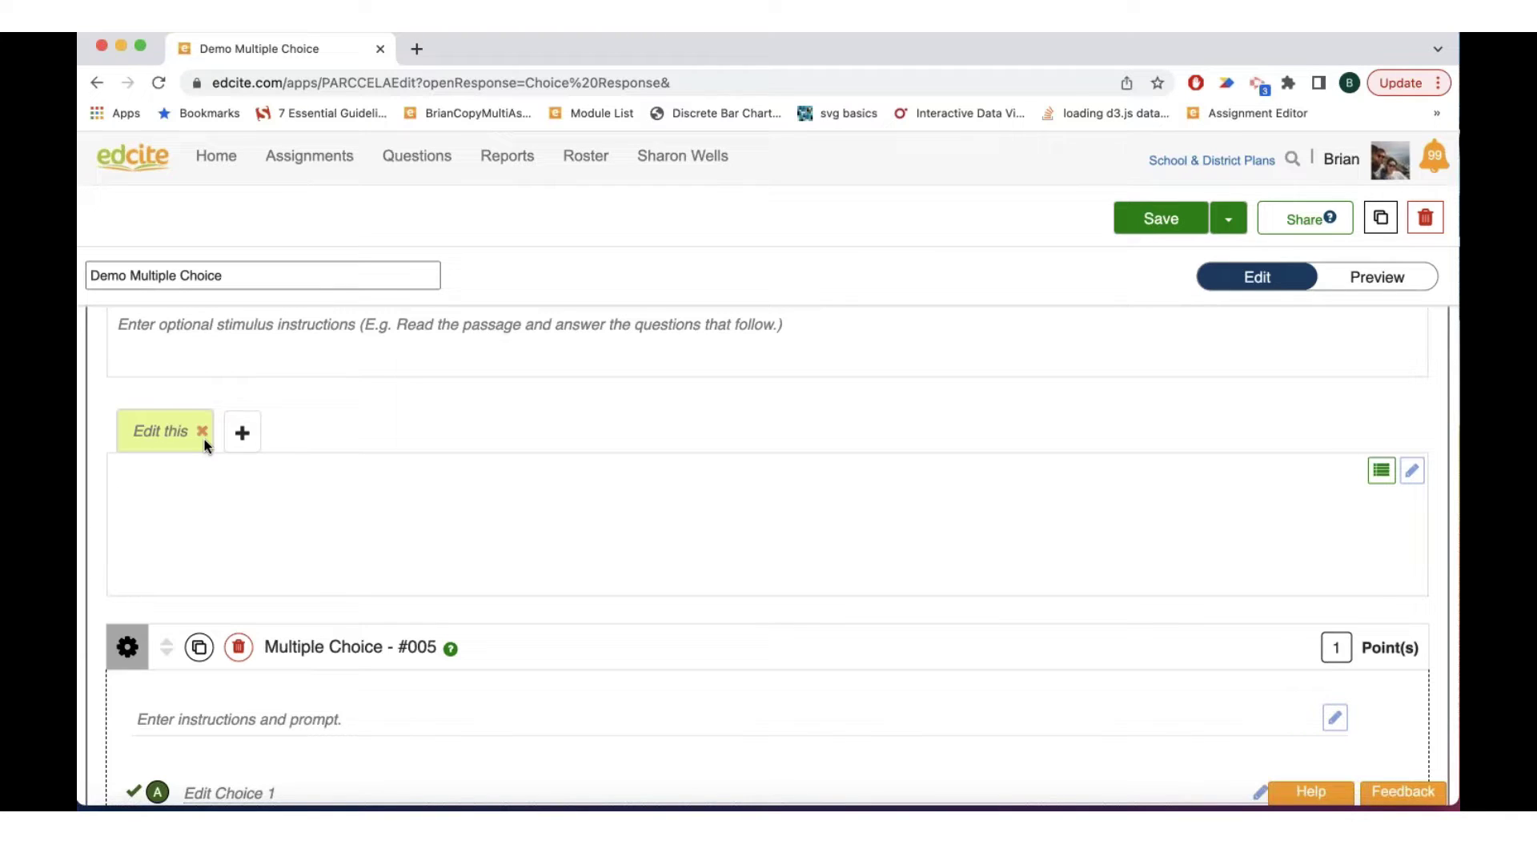
Step: Name the first stimulus tab 'tab 1', add a second tab 'tab 2', and reselect tab 1
left_click(151, 434)
type("tab 1")
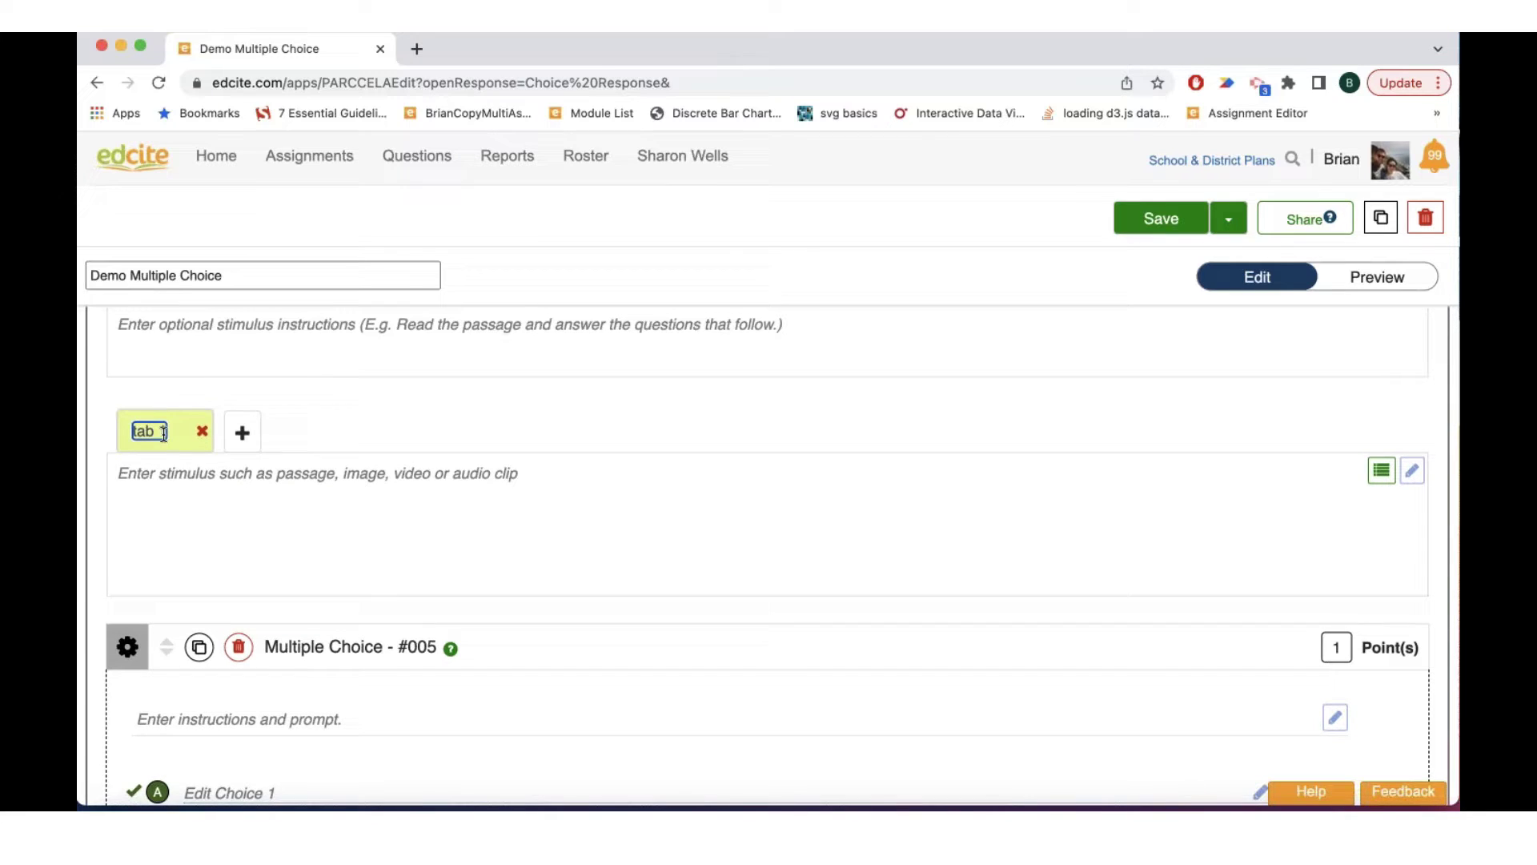
left_click(243, 434)
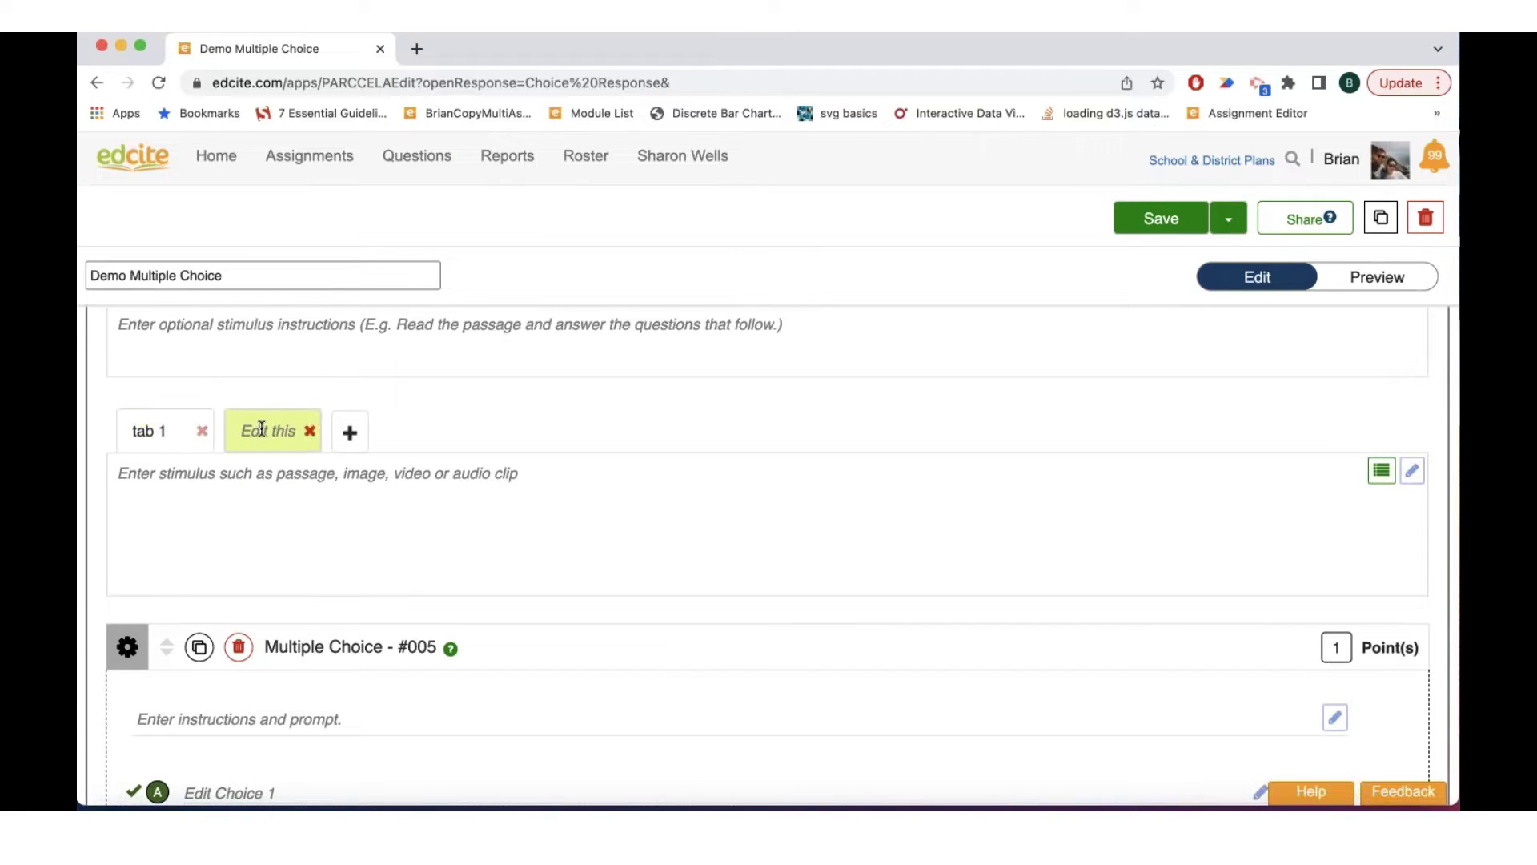
left_click(261, 428)
type("tab 2")
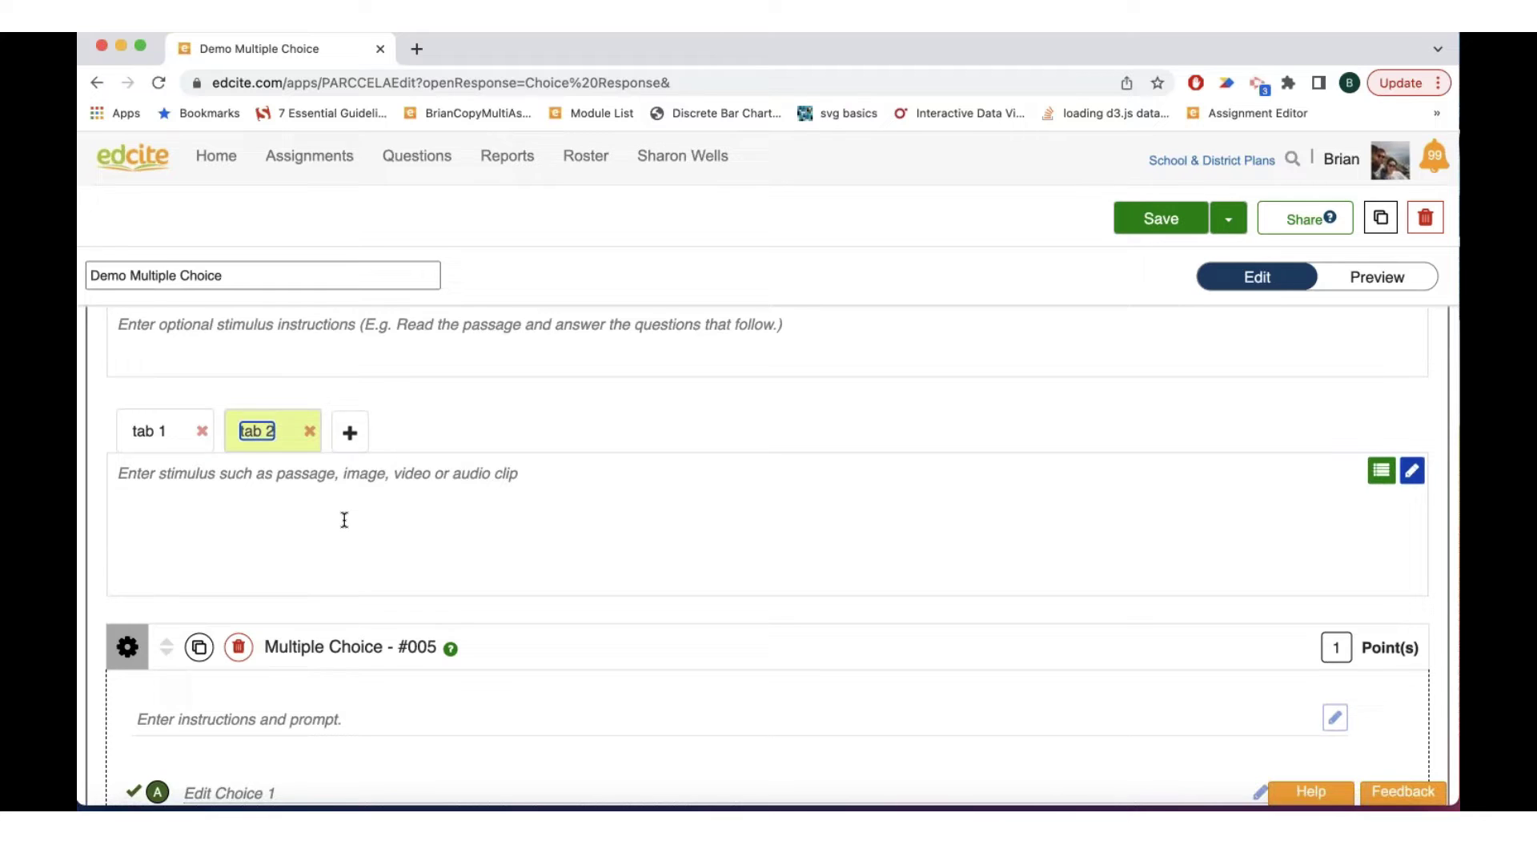
left_click(345, 520)
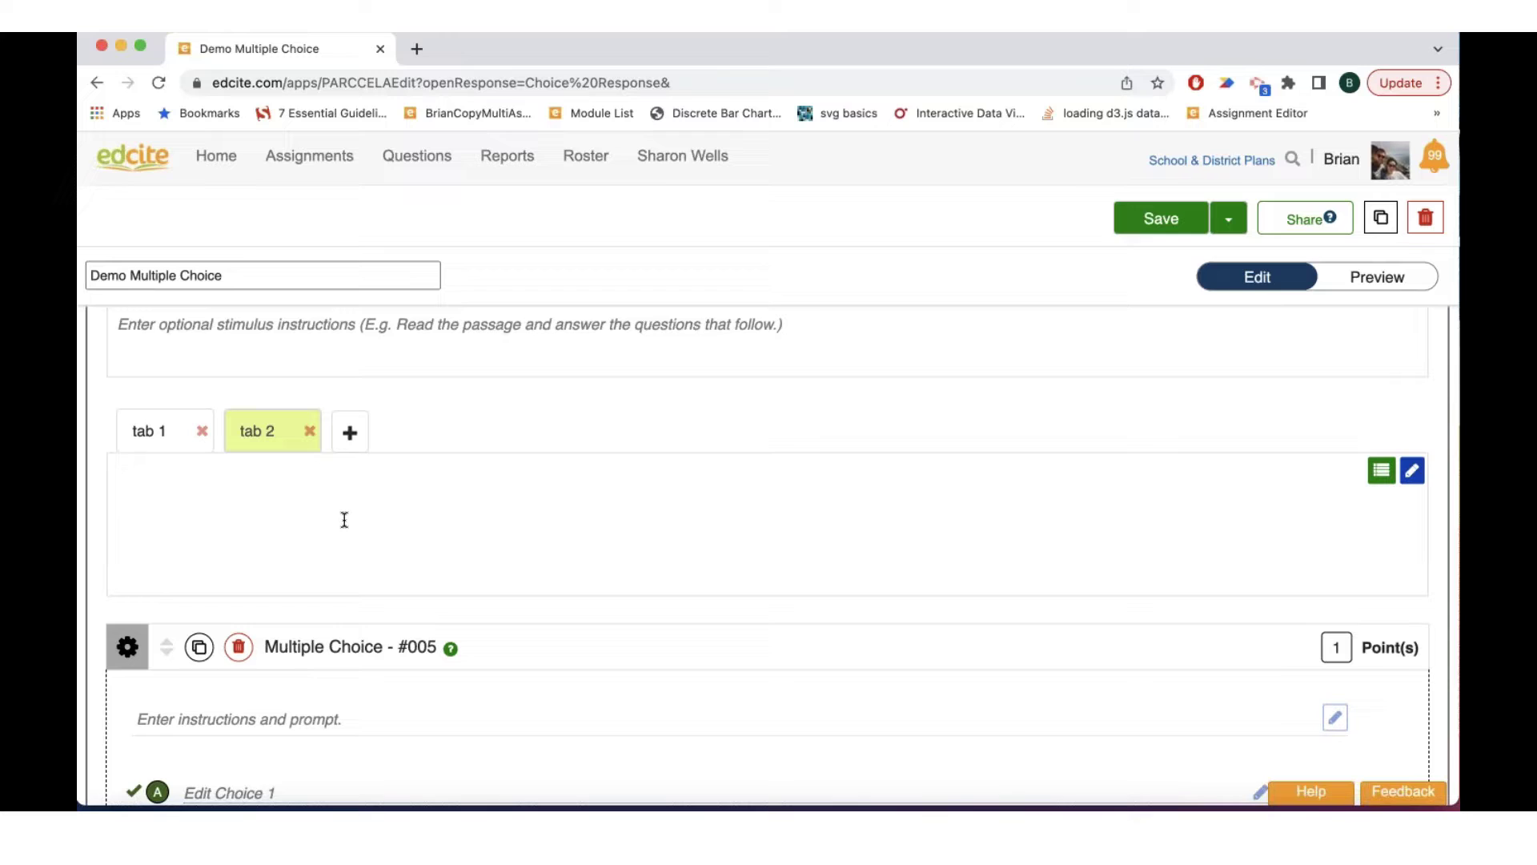
left_click(142, 431)
left_click(216, 545)
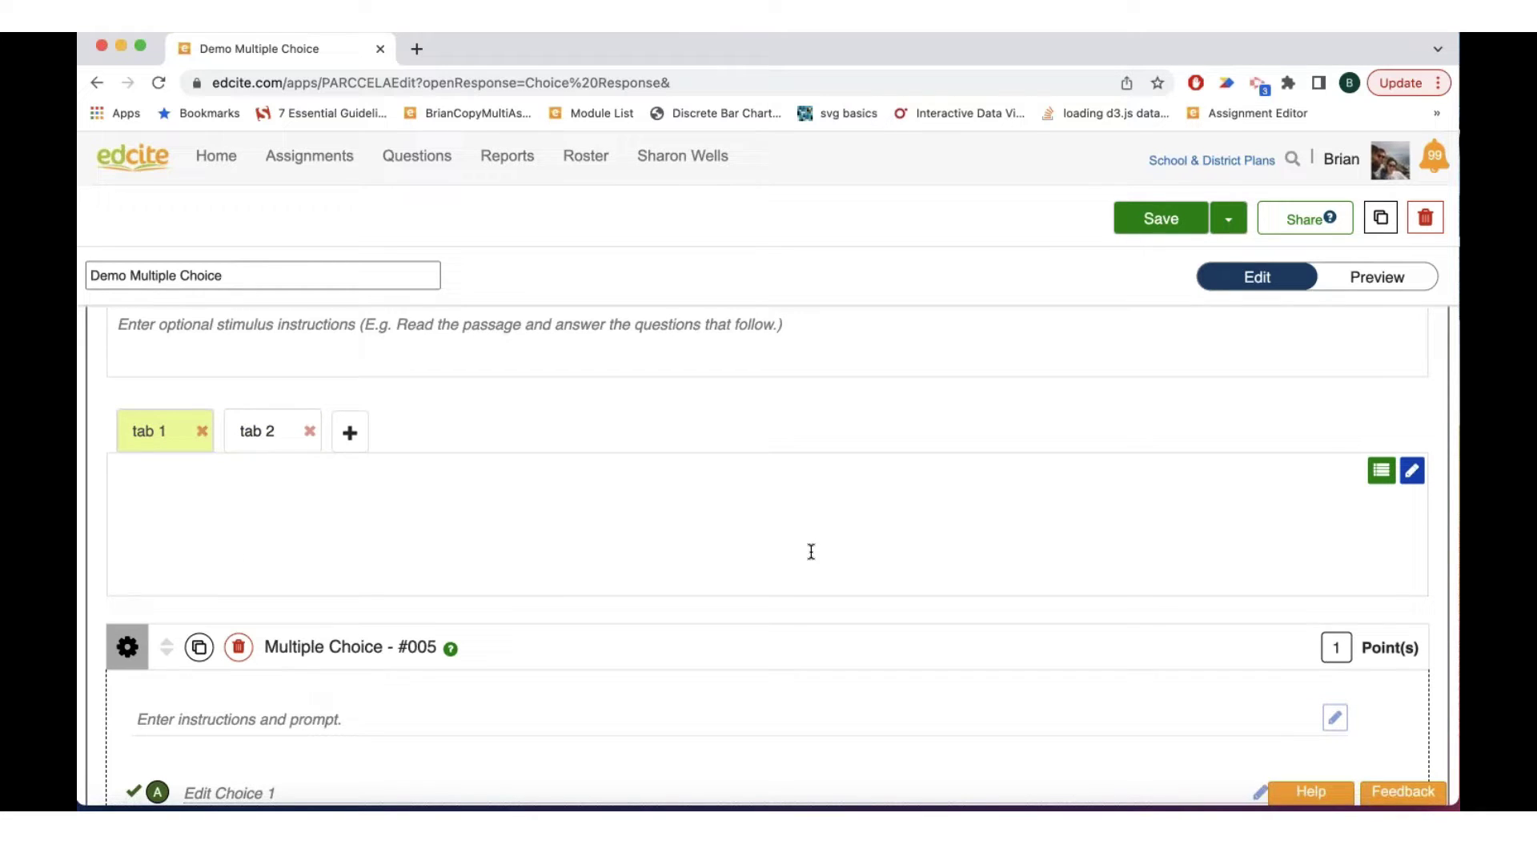
scroll(811, 551, "down", 1)
scroll(725, 594, "down", 1)
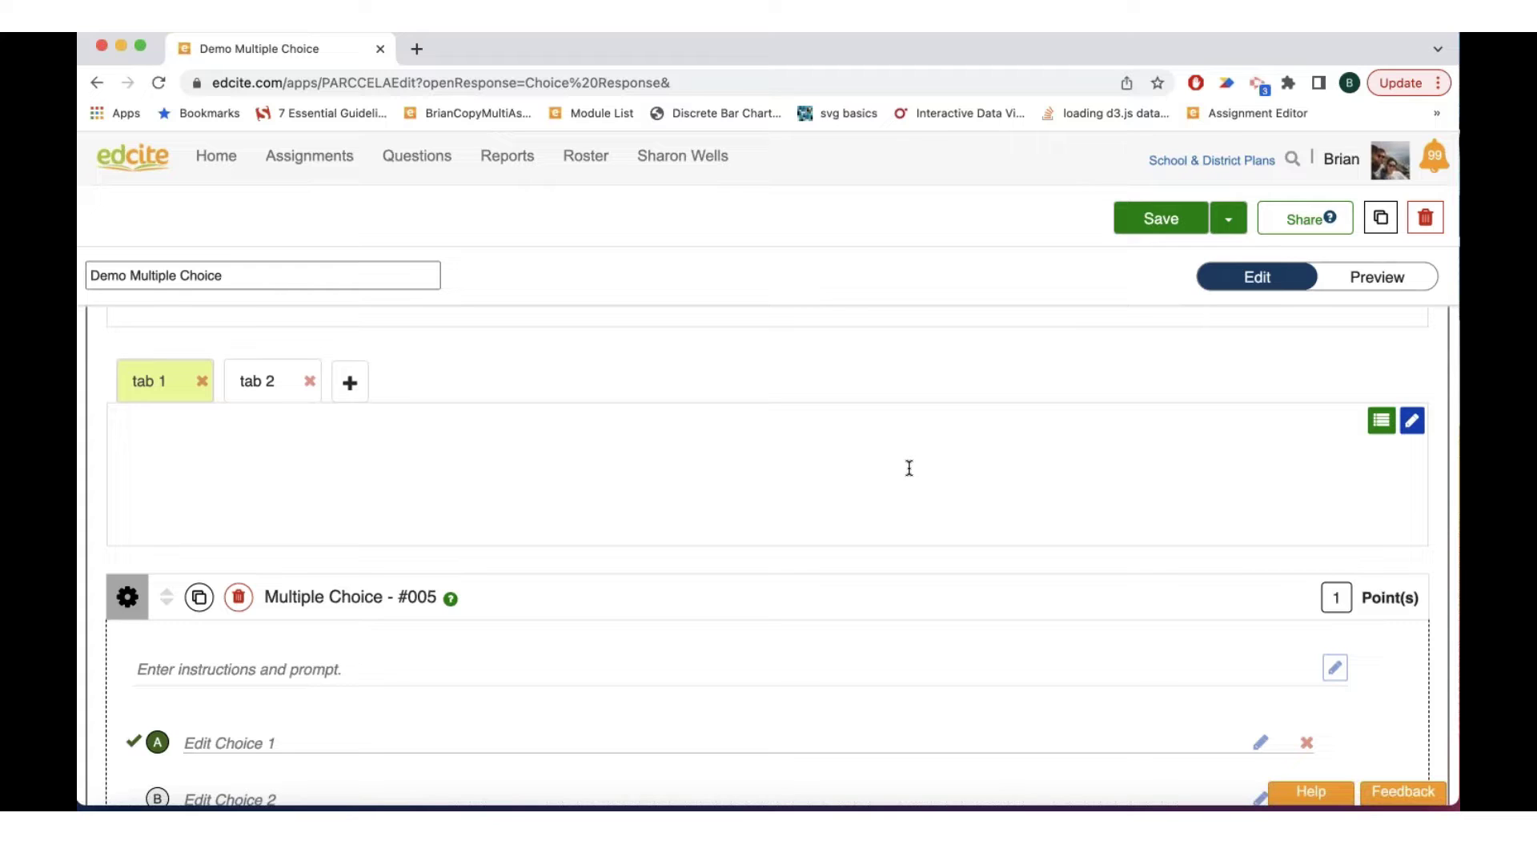
Step: Enter 'this is the start of a math question' as tab 1's stimulus text
type("this is the star")
type("t of a math question")
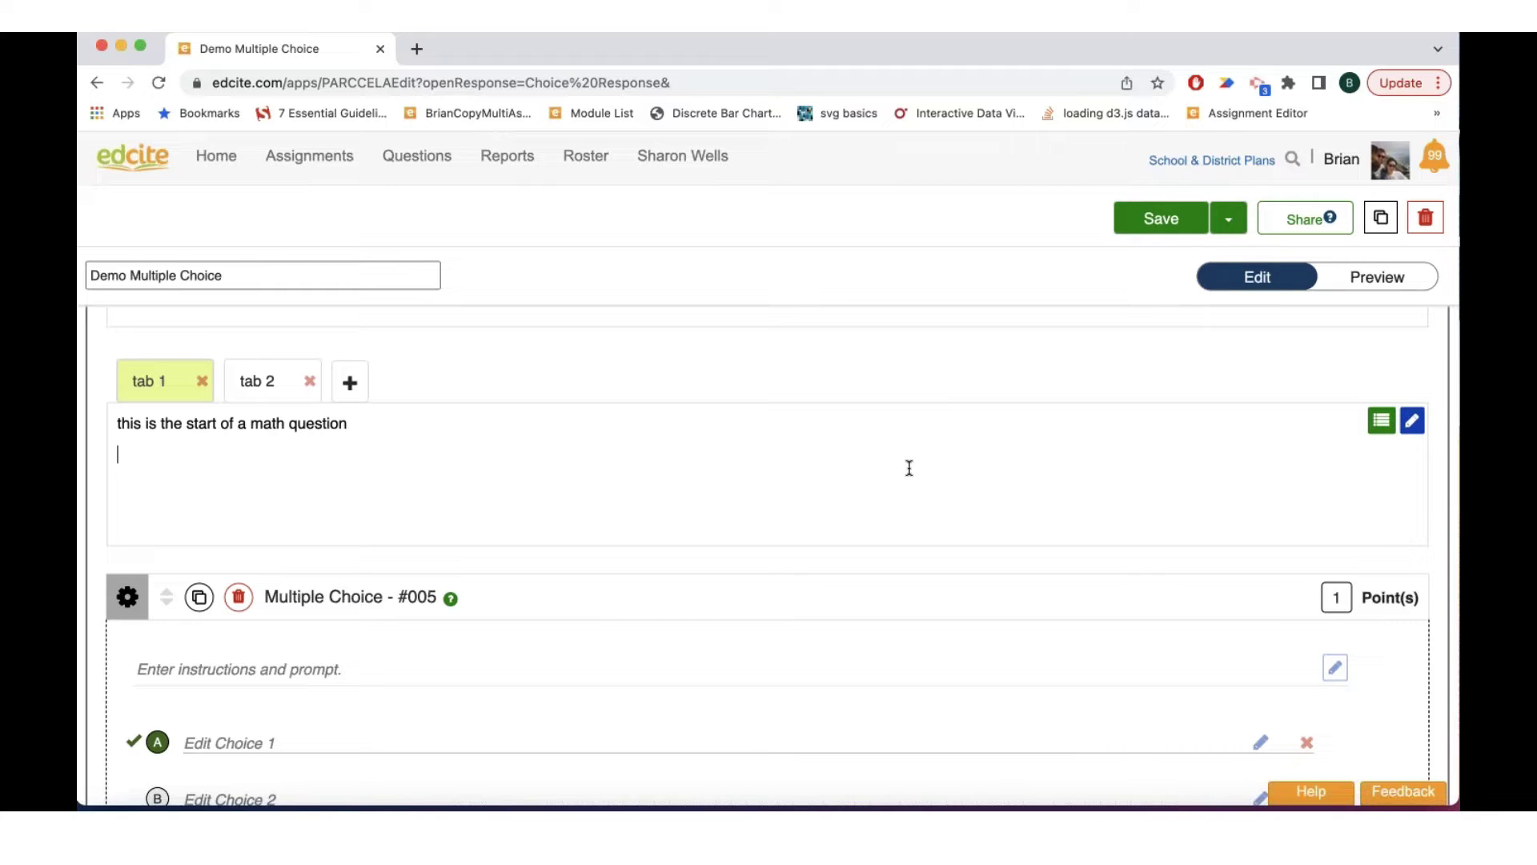
Step: In the rich-text editor, add the plain-text line 'f(x) = x^2' below the sentence
left_click(1412, 426)
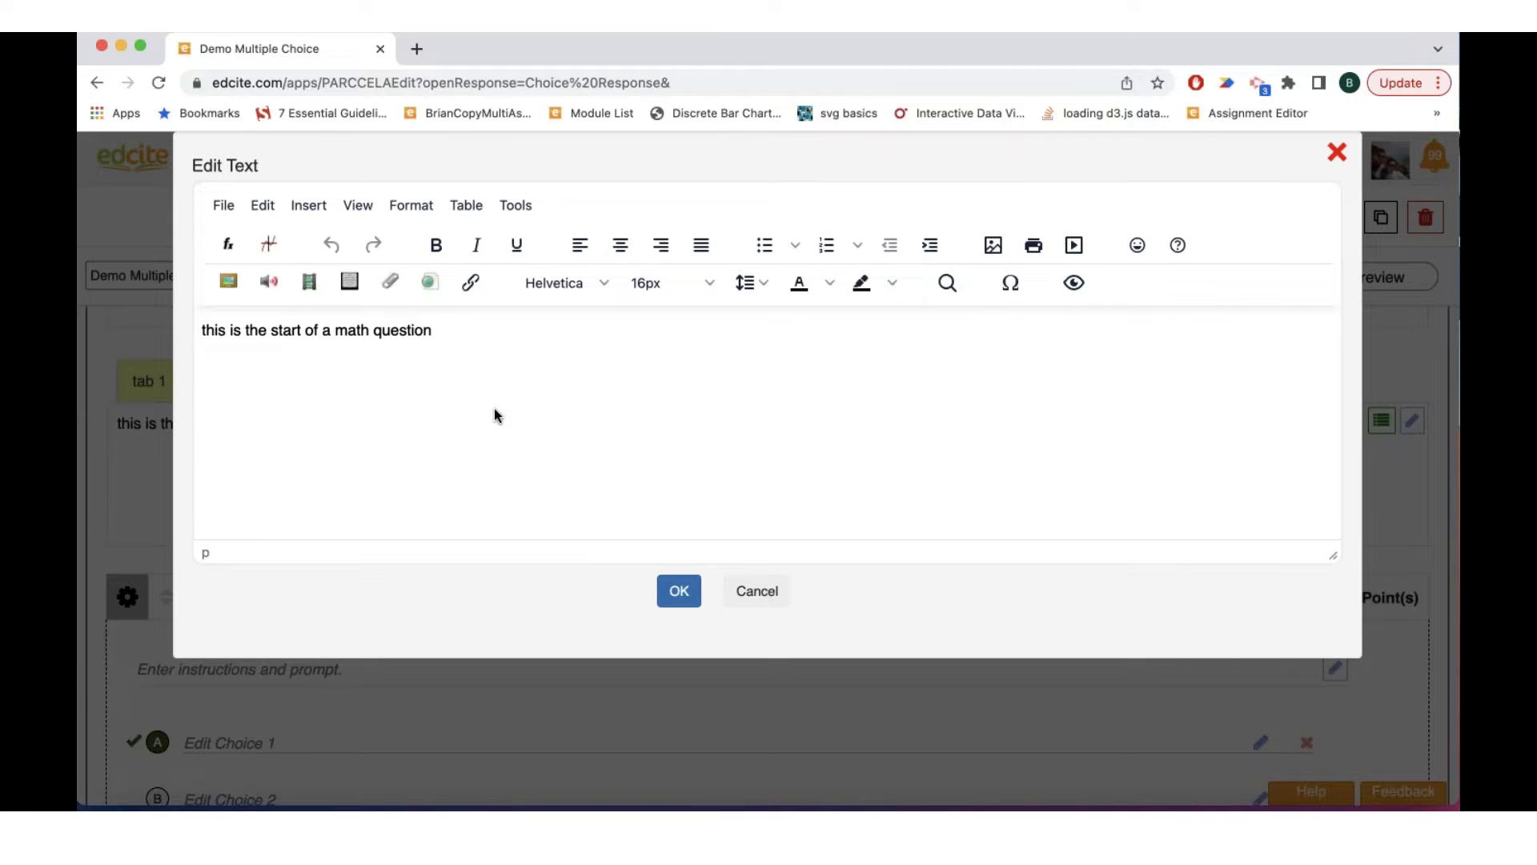
type("f")
type("(x) = ")
type("x ^2")
left_click(252, 367)
key("BackSpace")
left_click(282, 364)
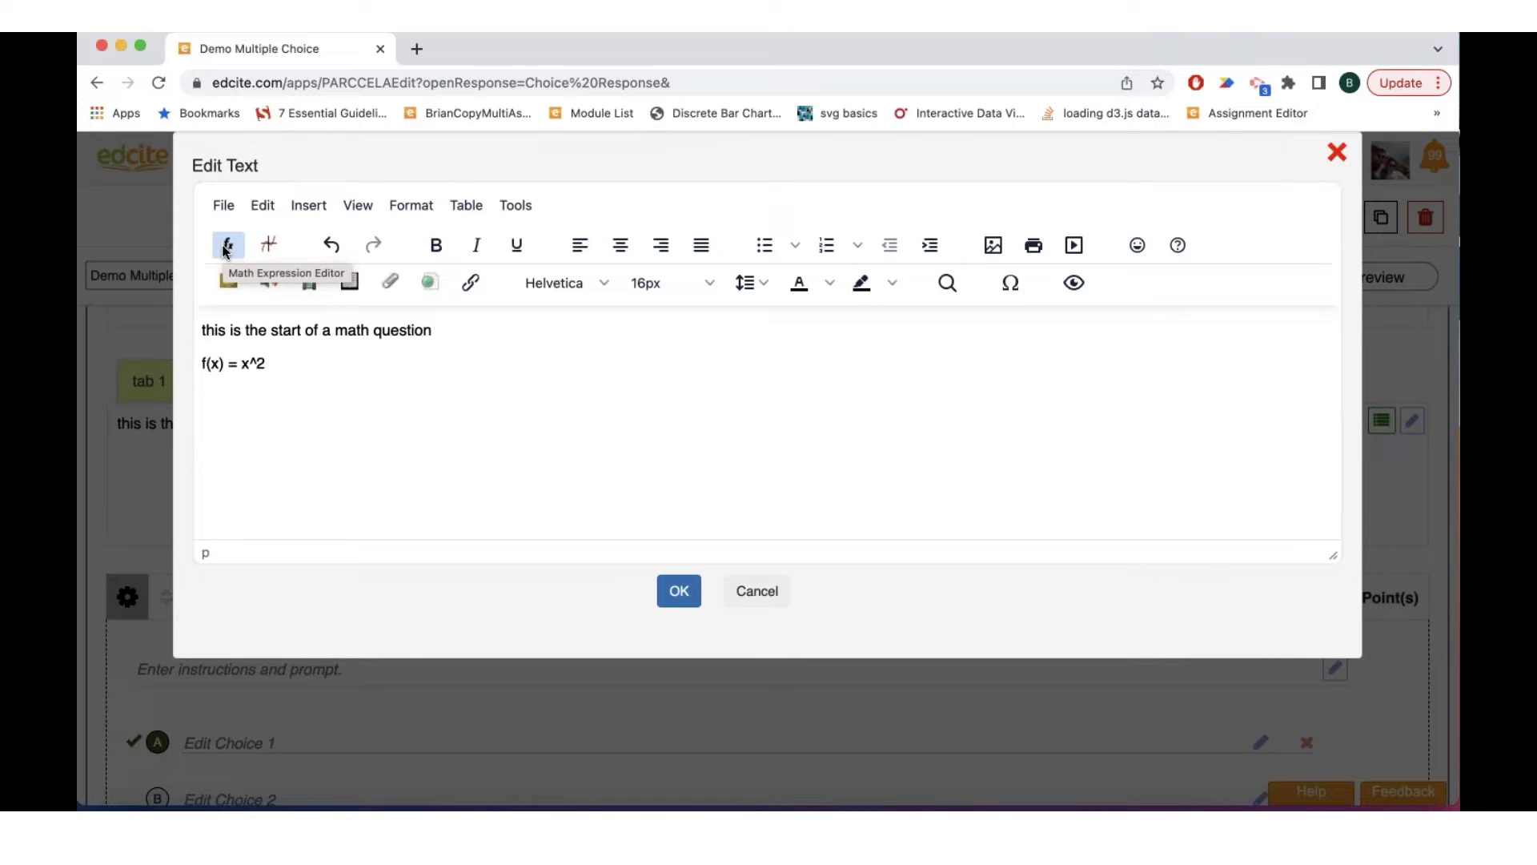
Step: Insert a typeset f(x) = x² below tab 1's plain-text line and save the text
left_click(225, 249)
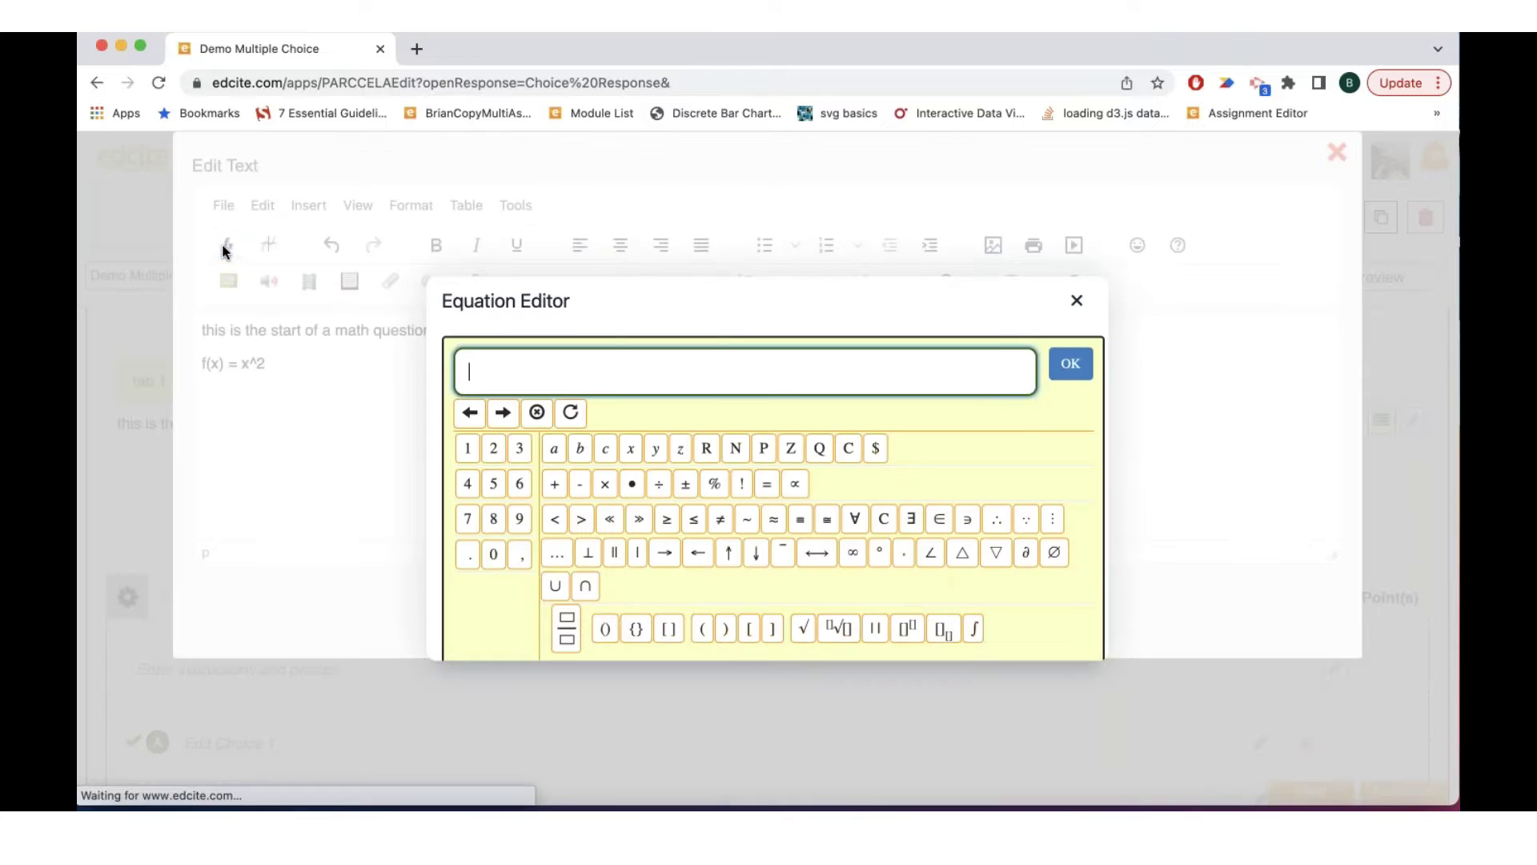
type("f")
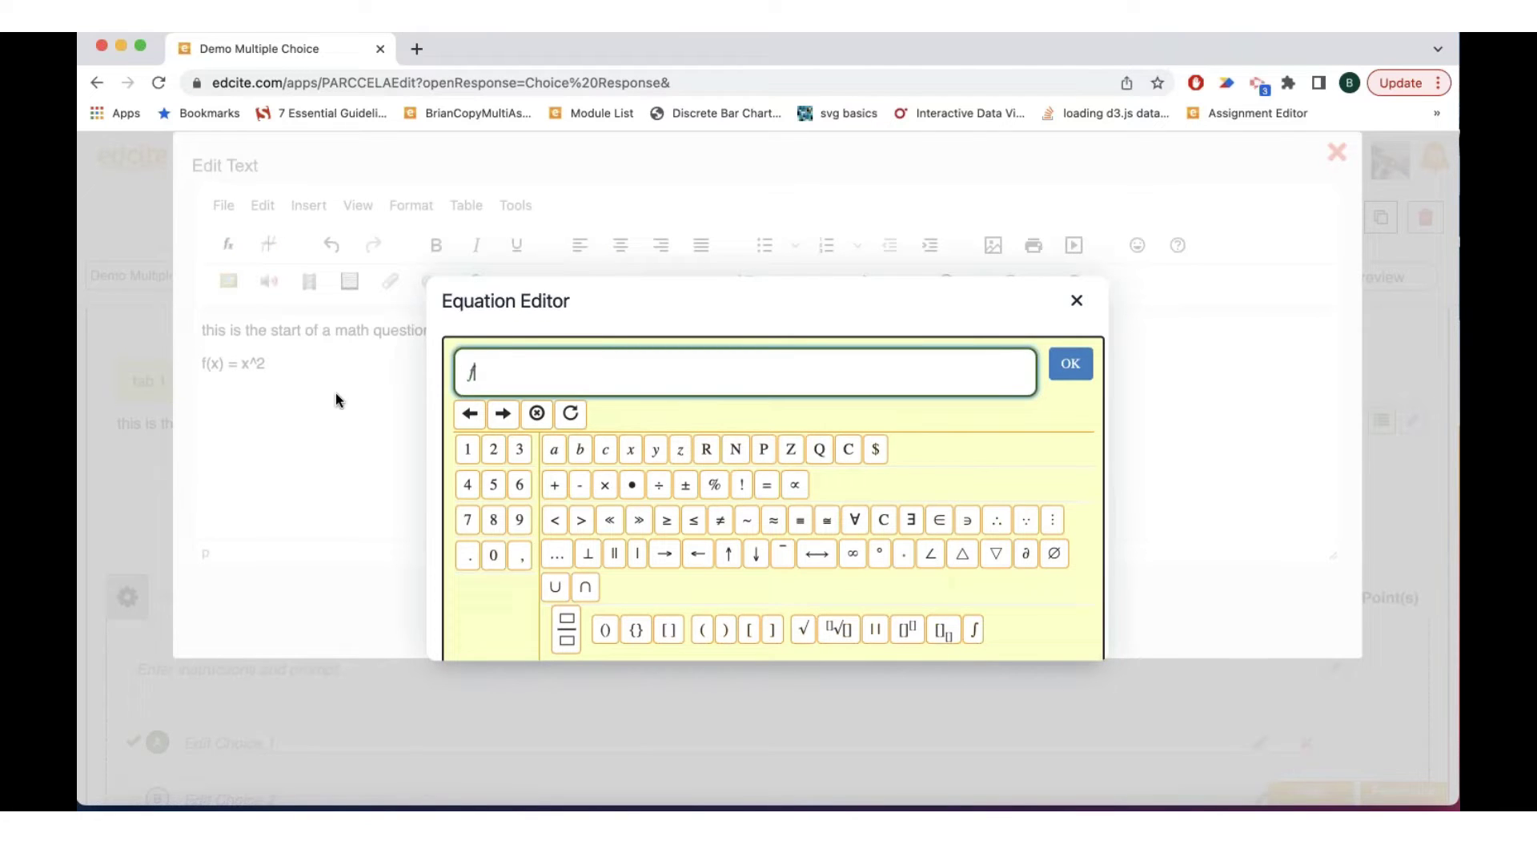
type("(x)")
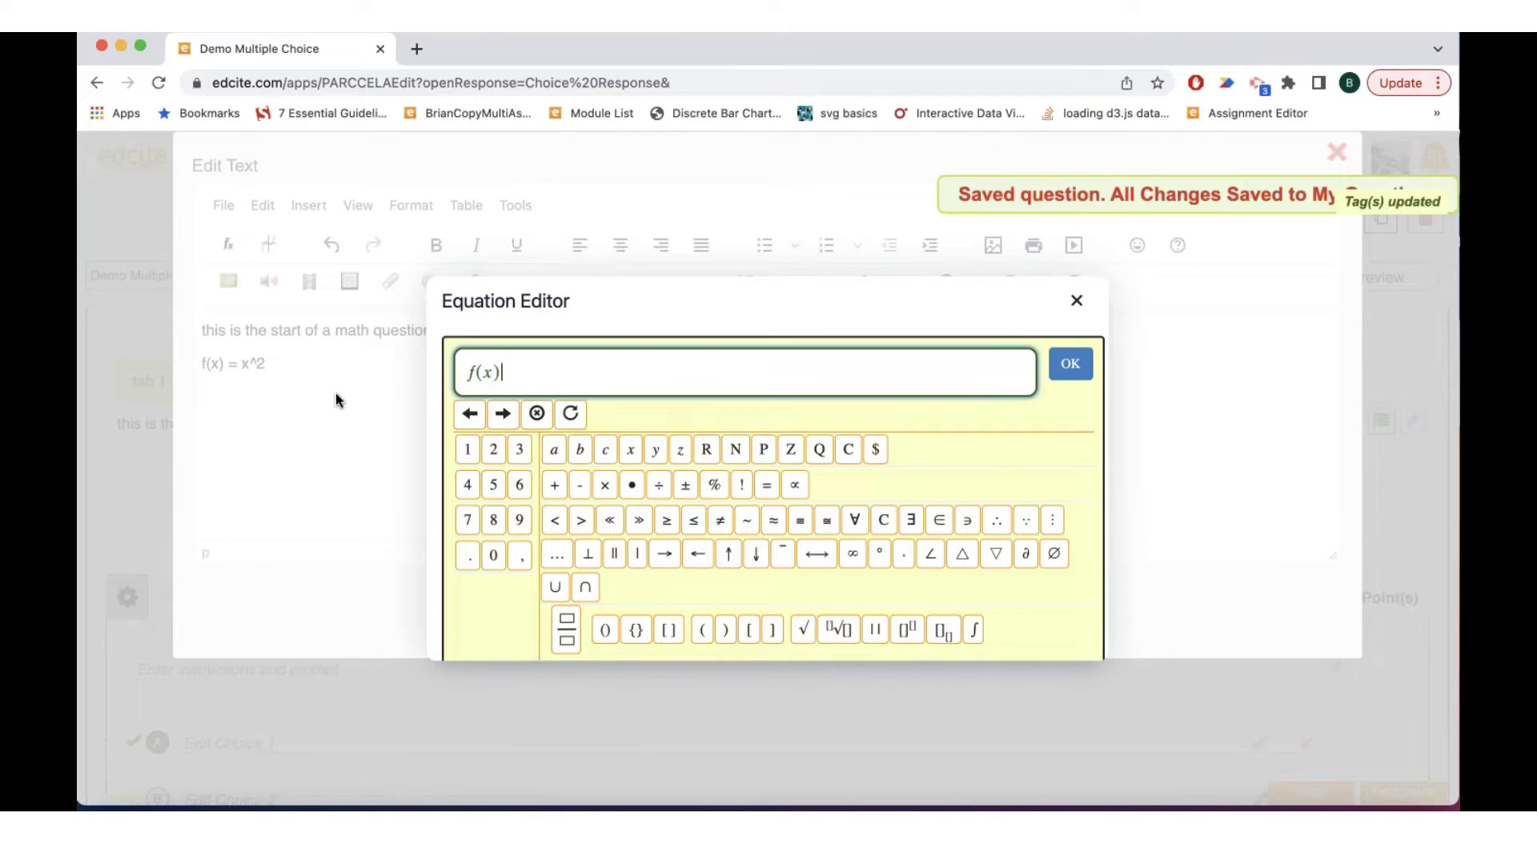
type("=x^")
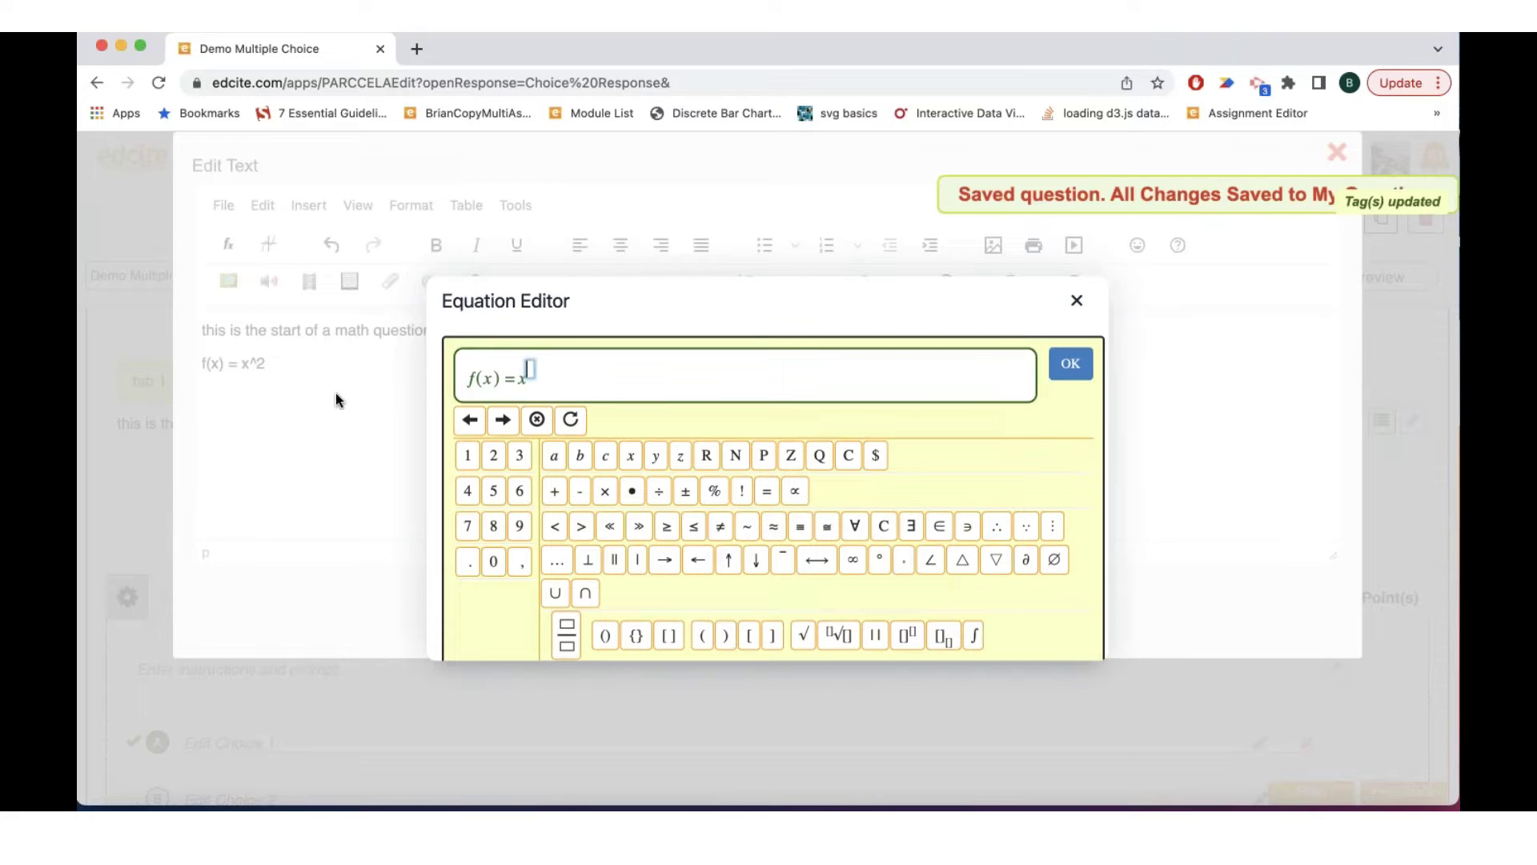
type("2")
left_click(566, 386)
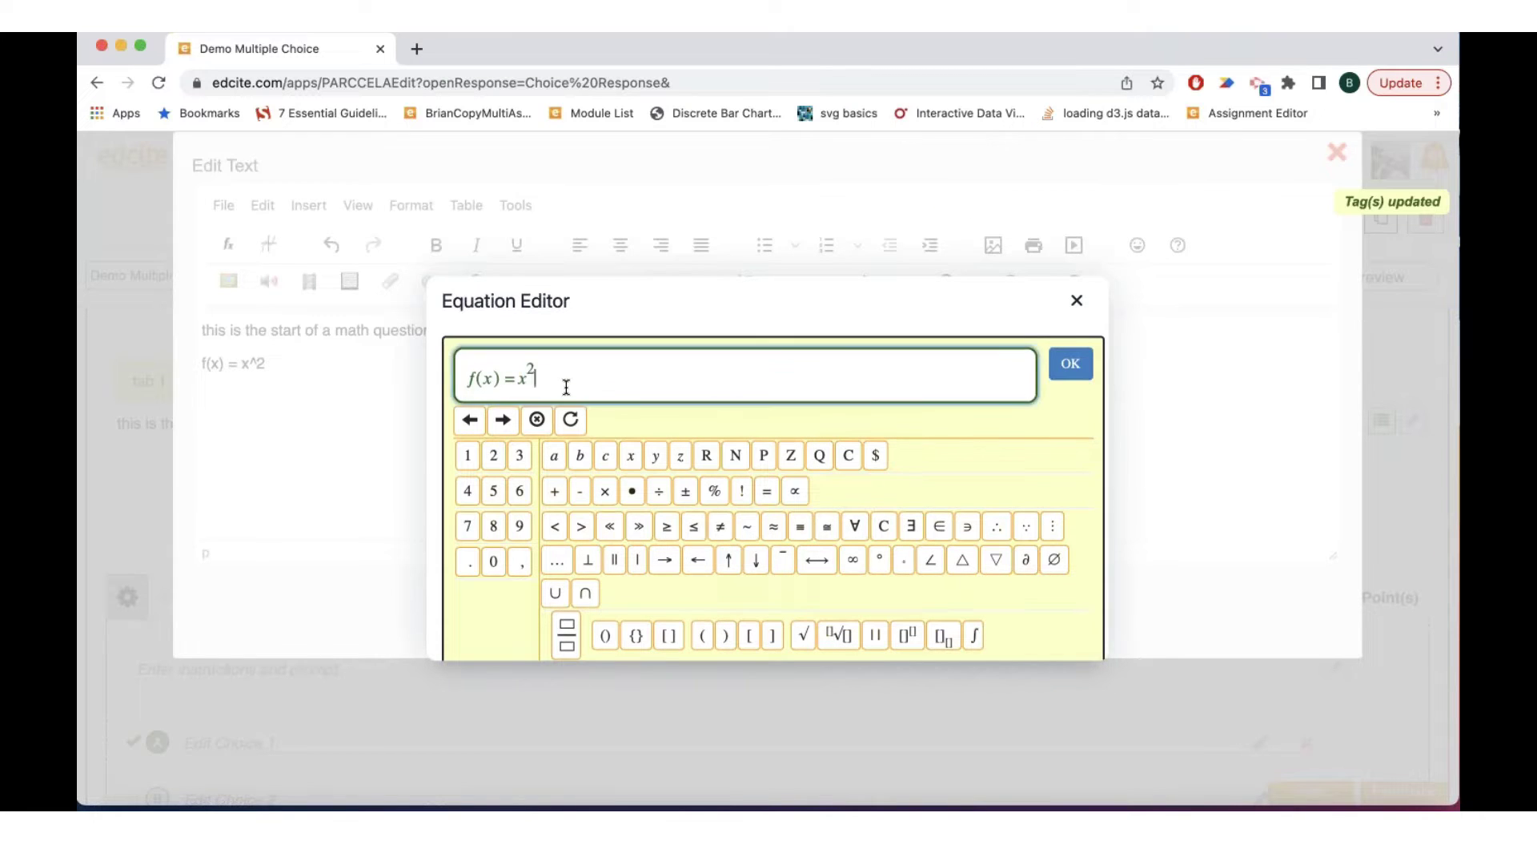
left_click(1069, 367)
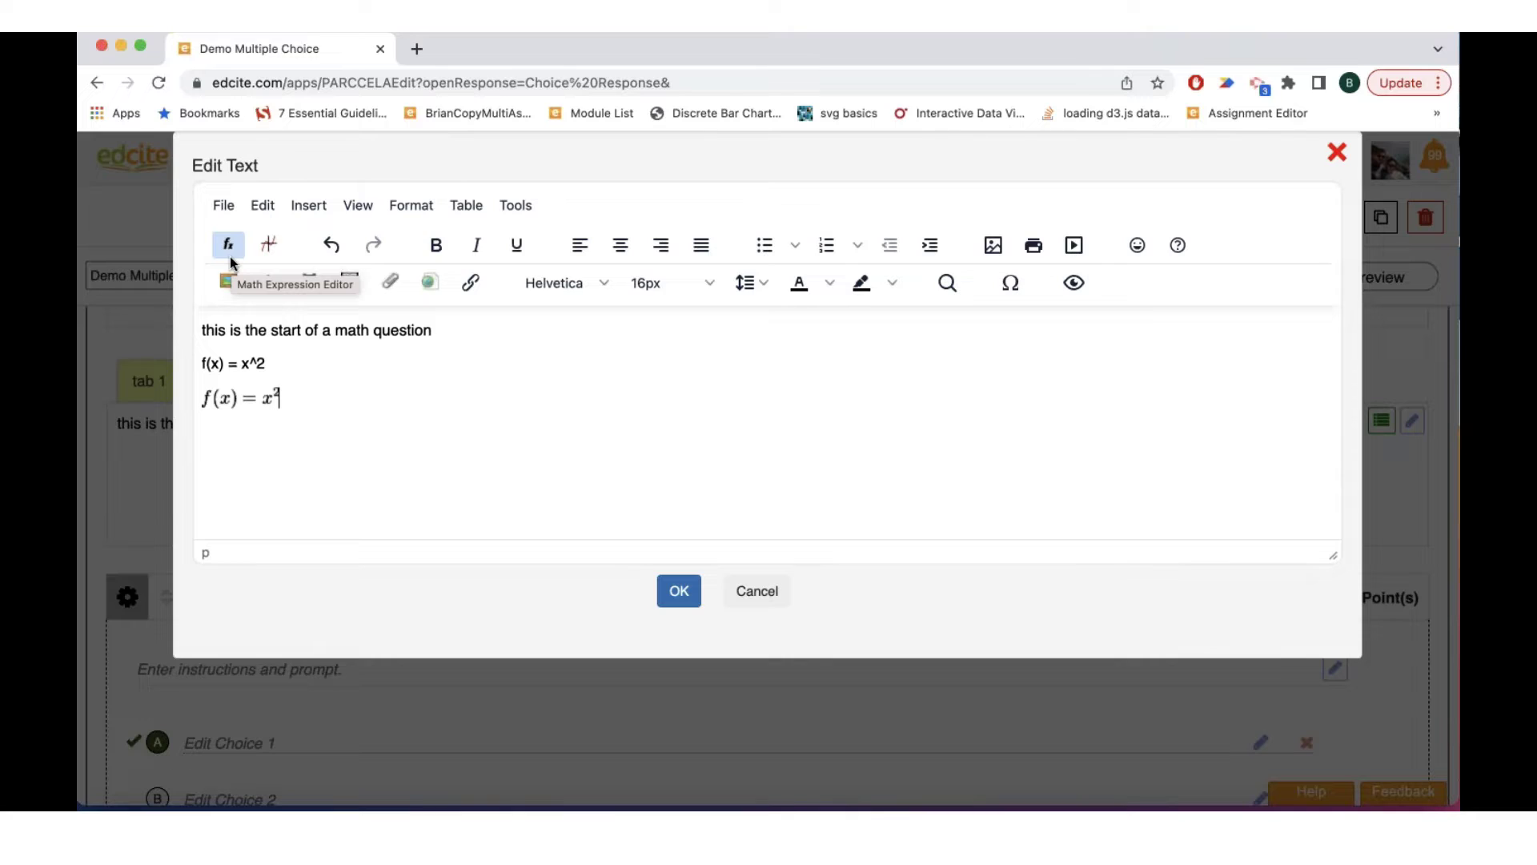
left_click(229, 248)
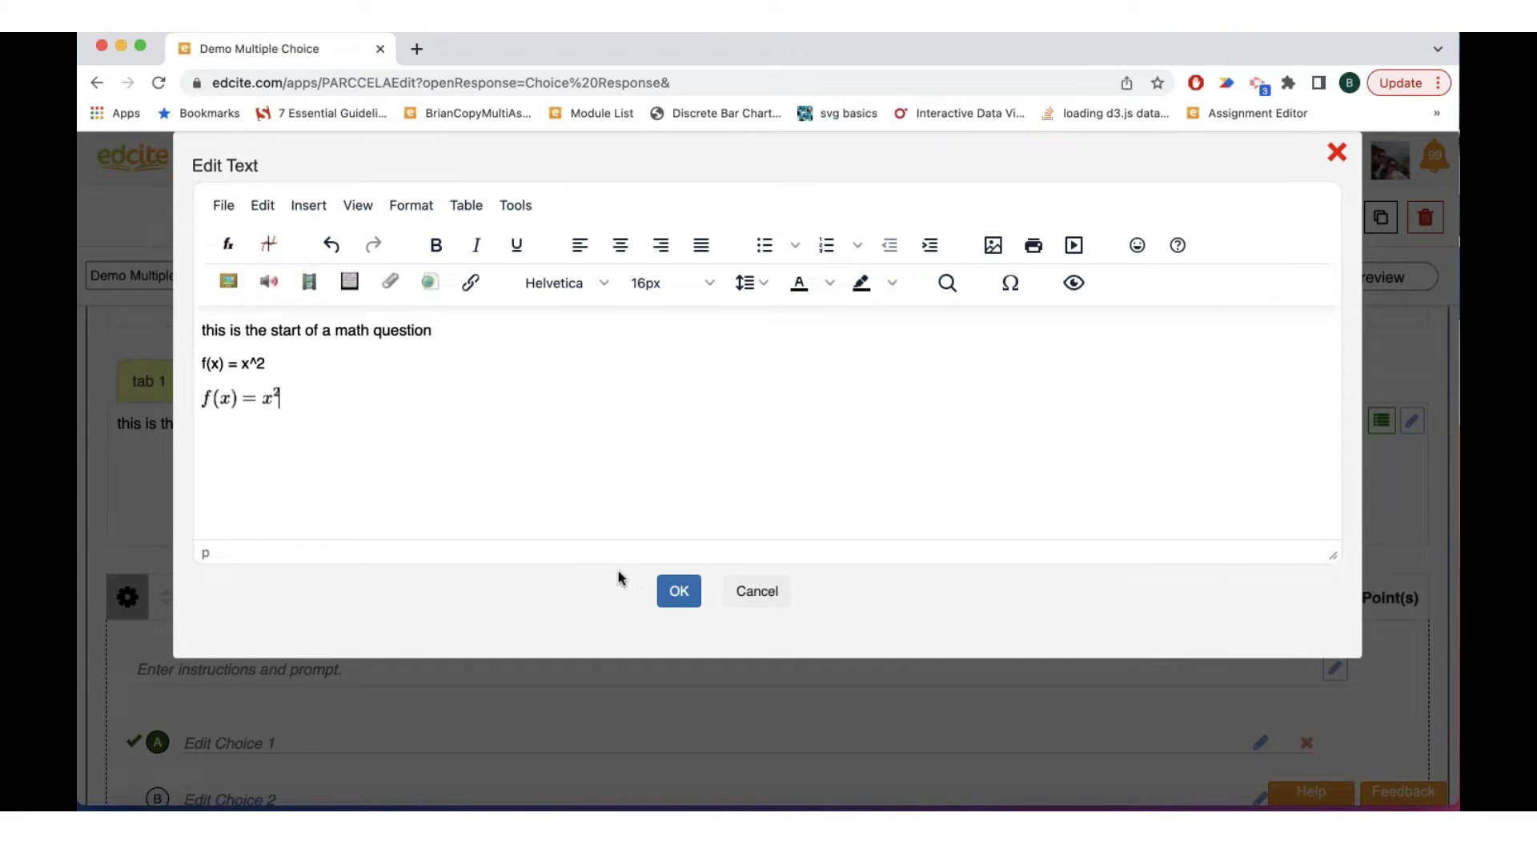
left_click(677, 590)
Step: Set answer choice A to the typeset equation f(2) = 4
scroll(801, 645, "down", 2)
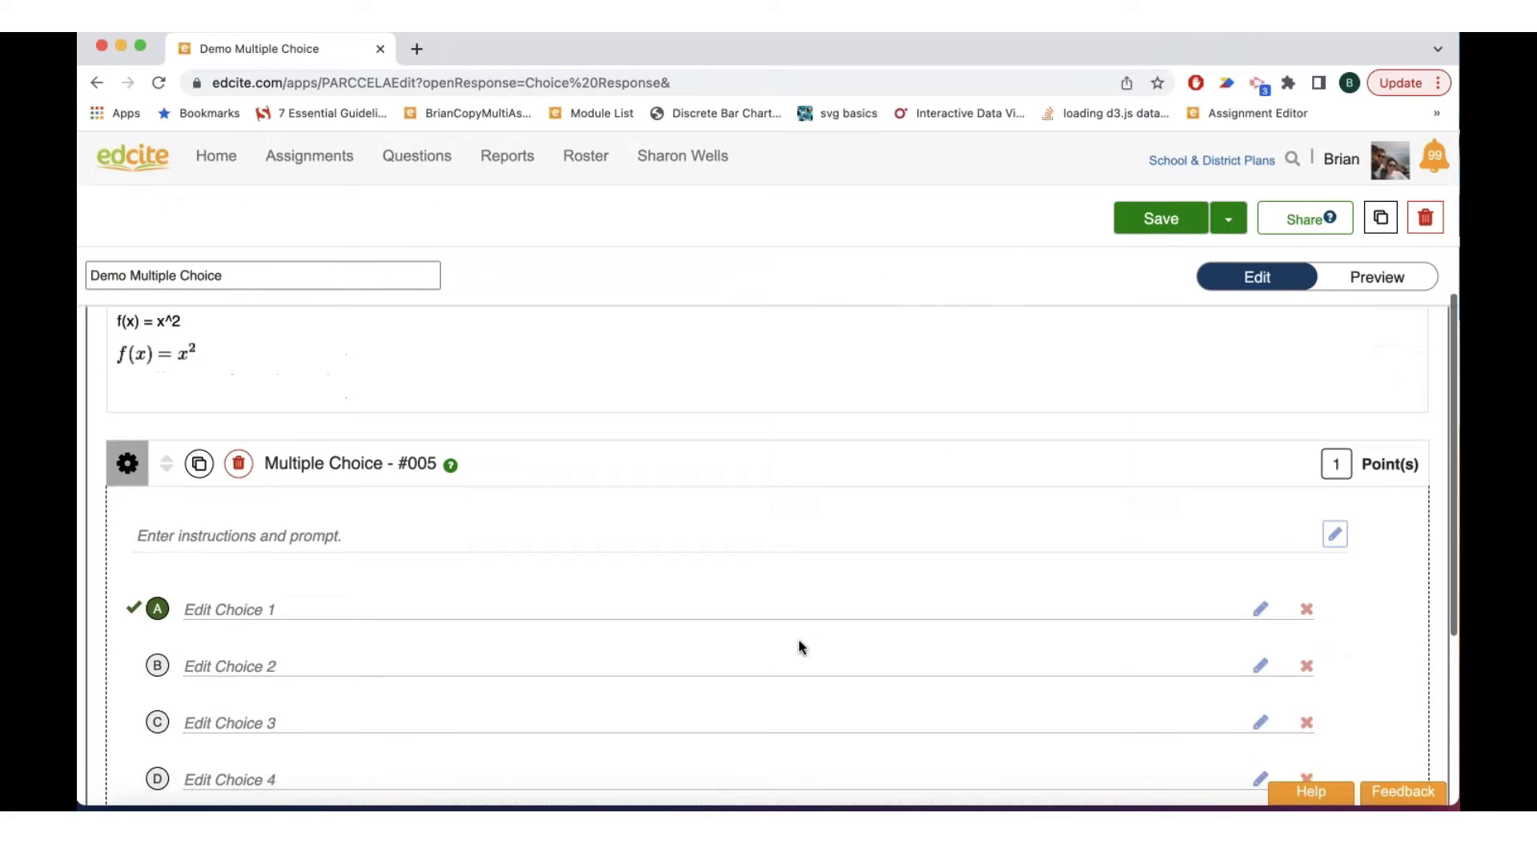
left_click(1258, 589)
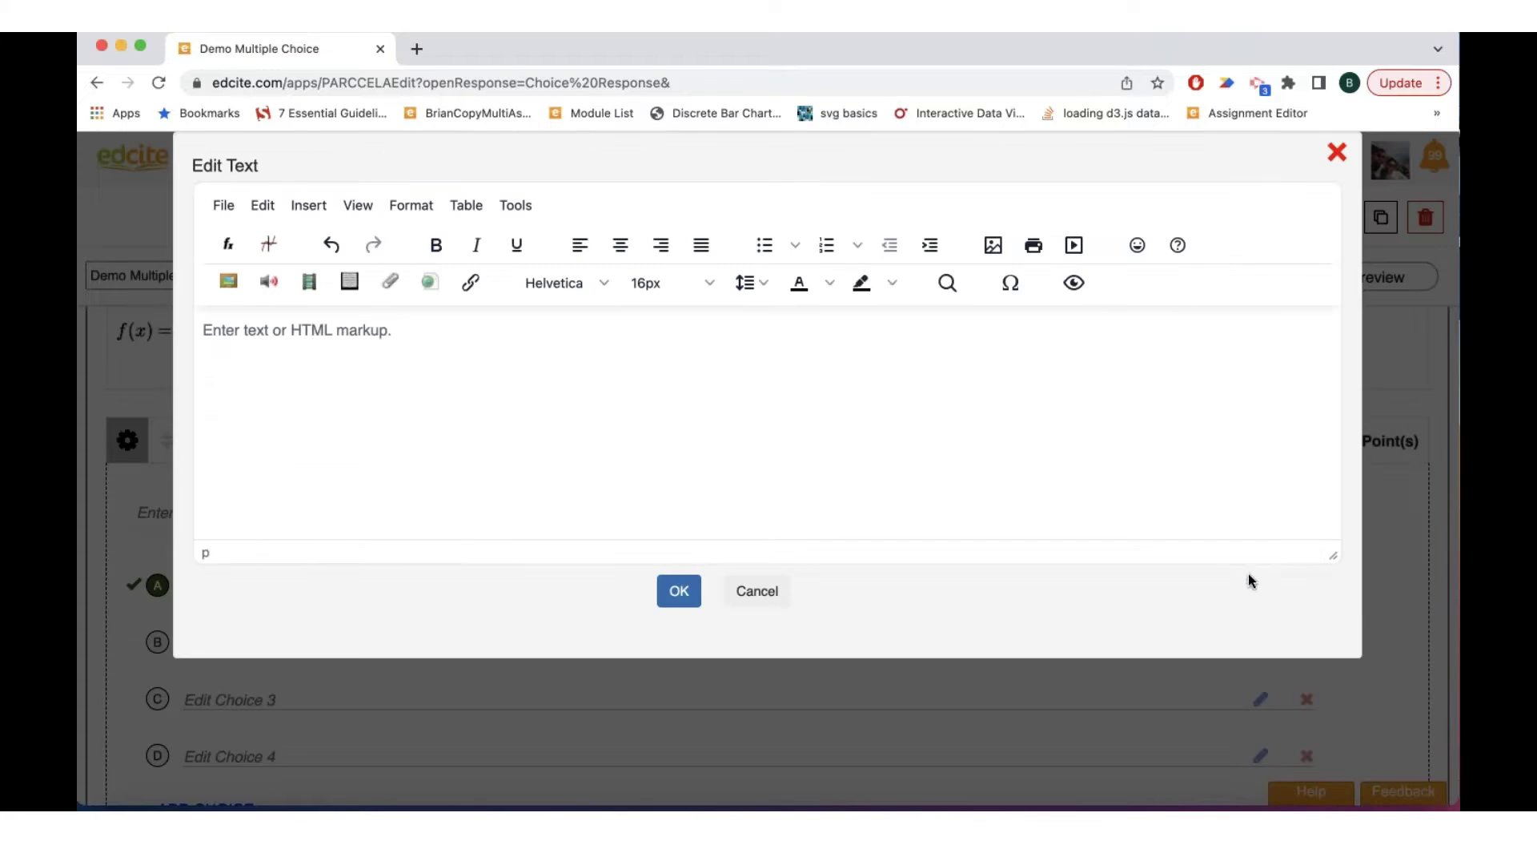
left_click(229, 245)
type("f")
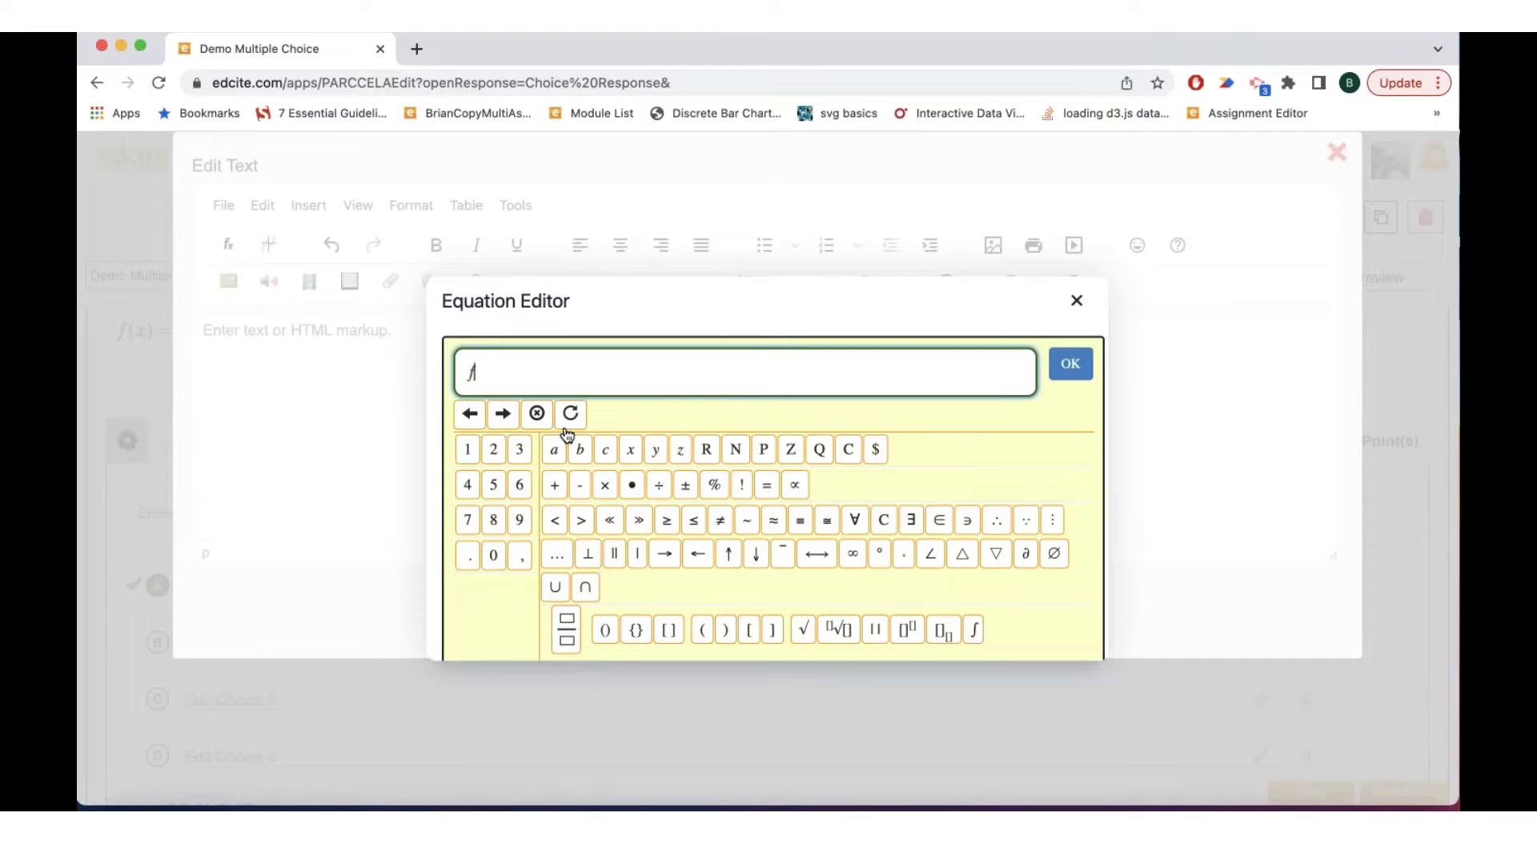
type("(2")
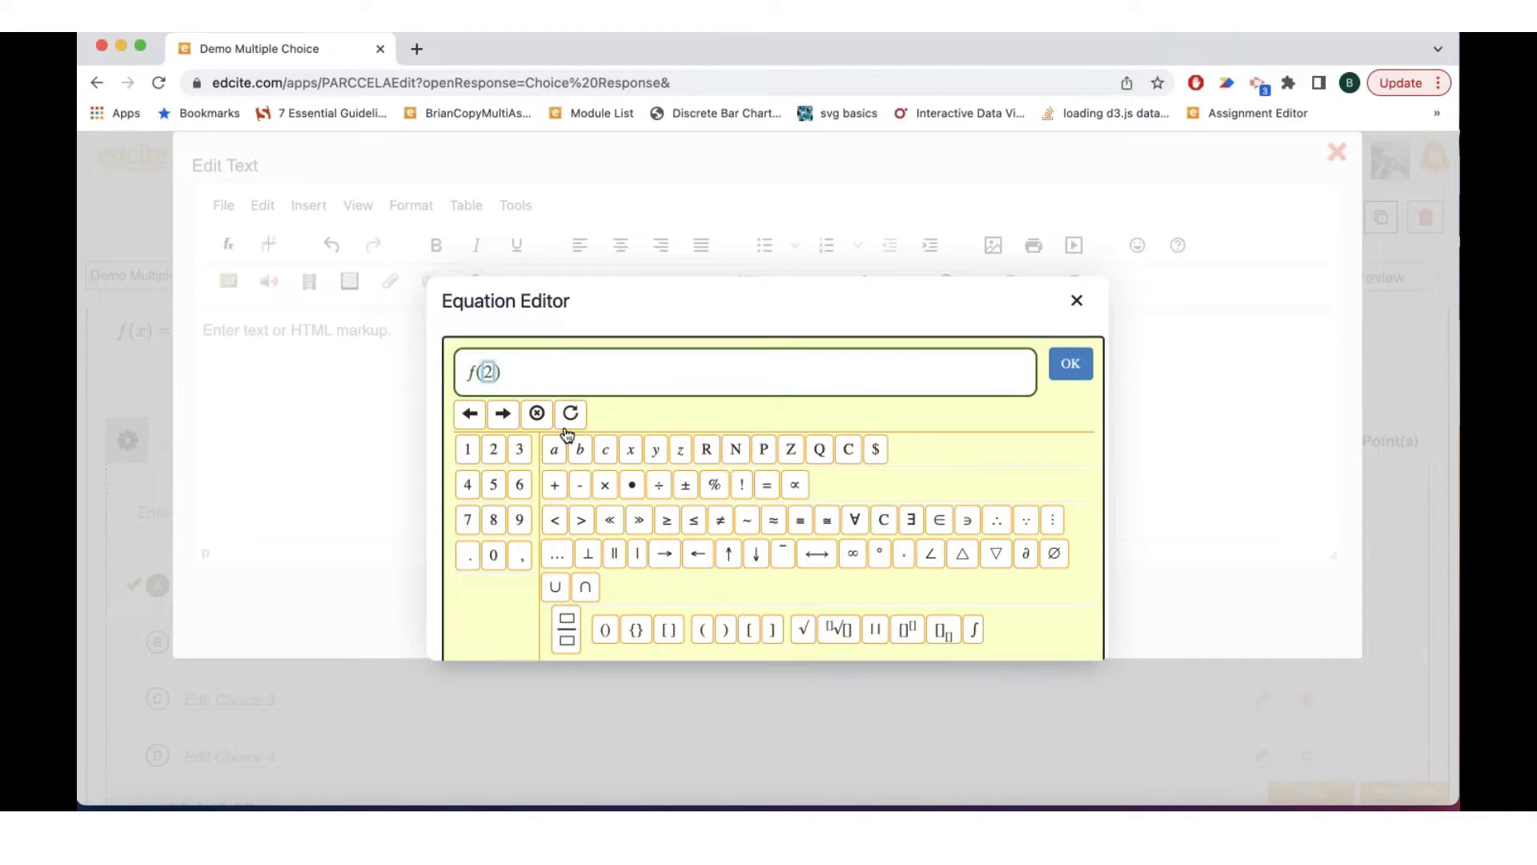
type(") = 4")
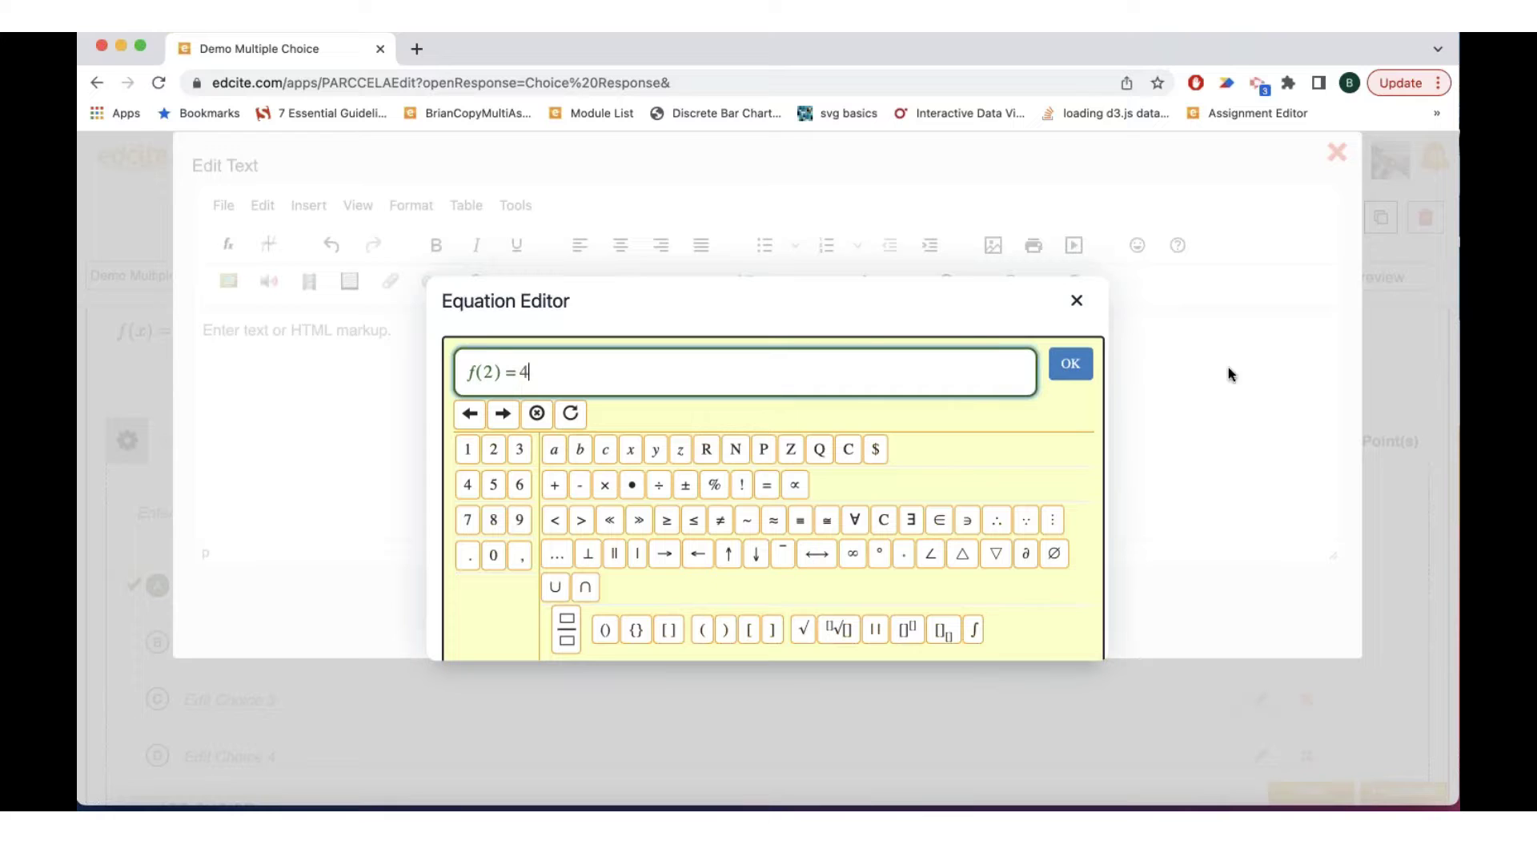
left_click(1070, 364)
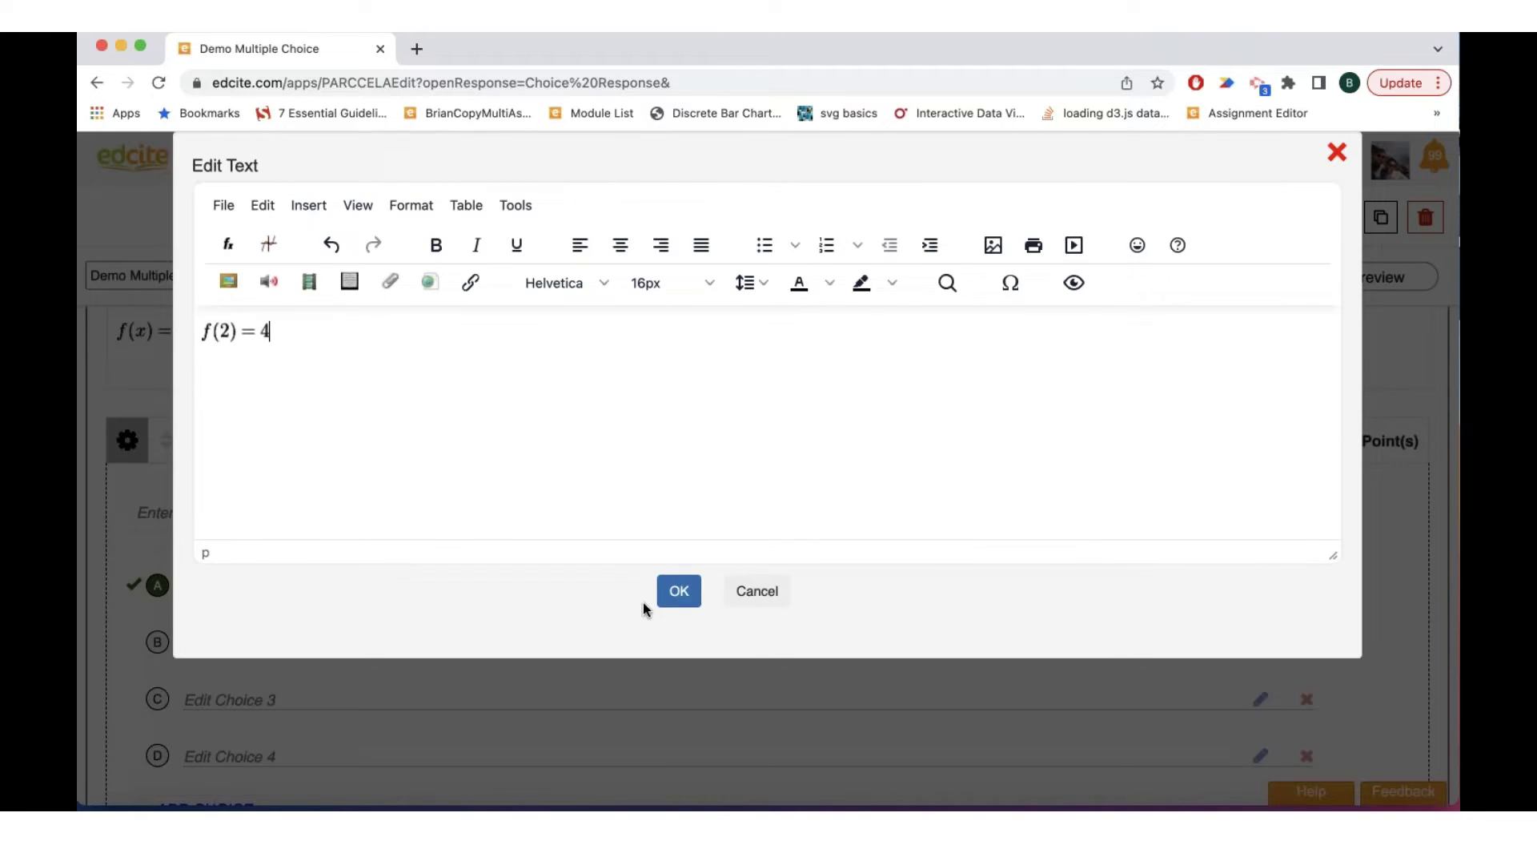
left_click(679, 590)
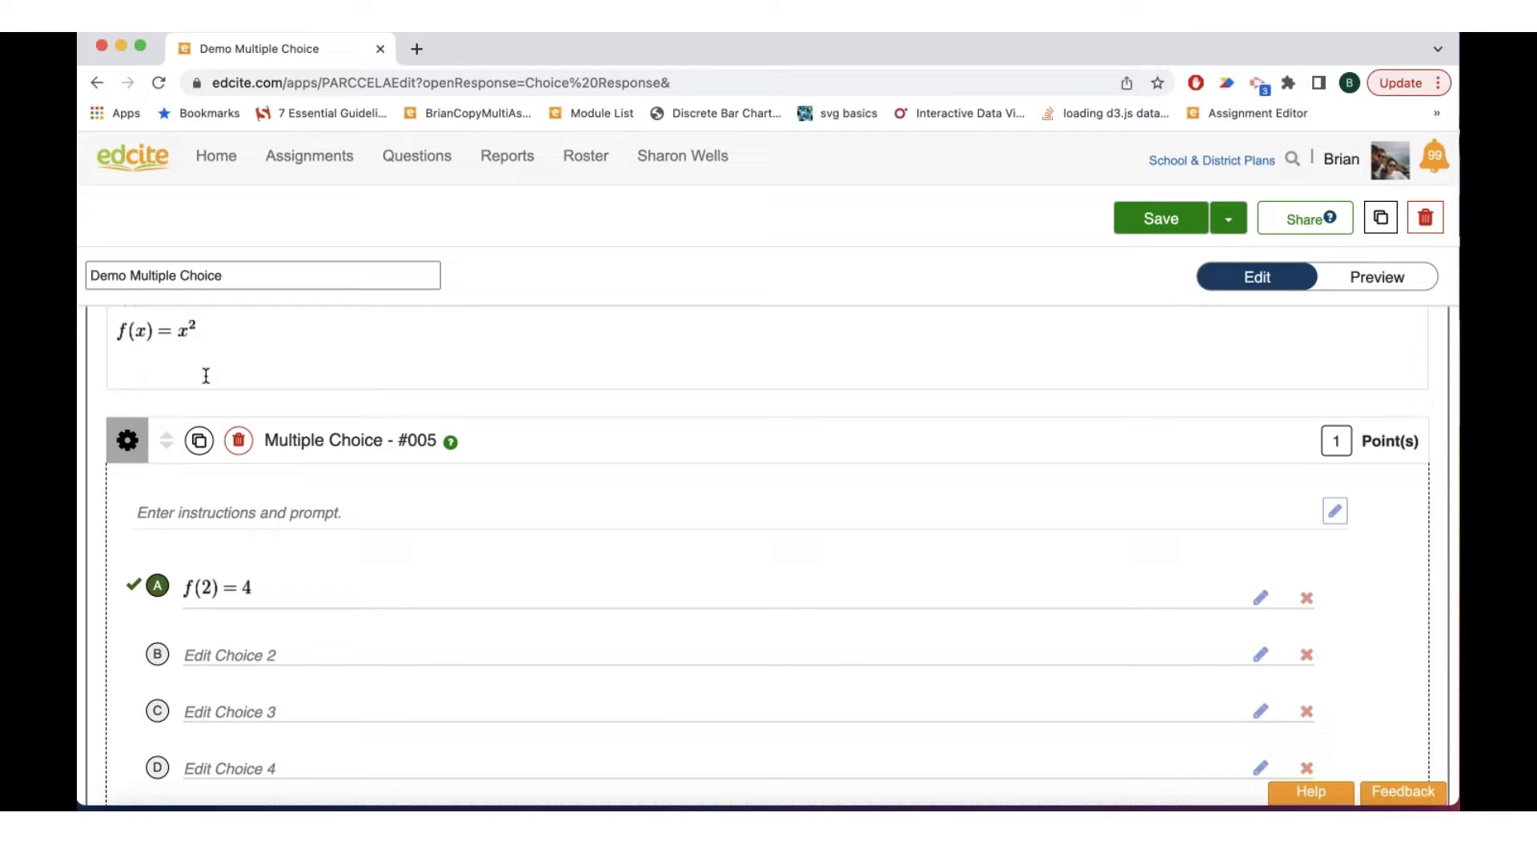
Step: Set answer choice B to the typeset equation f(3) = 6
left_click(1157, 641)
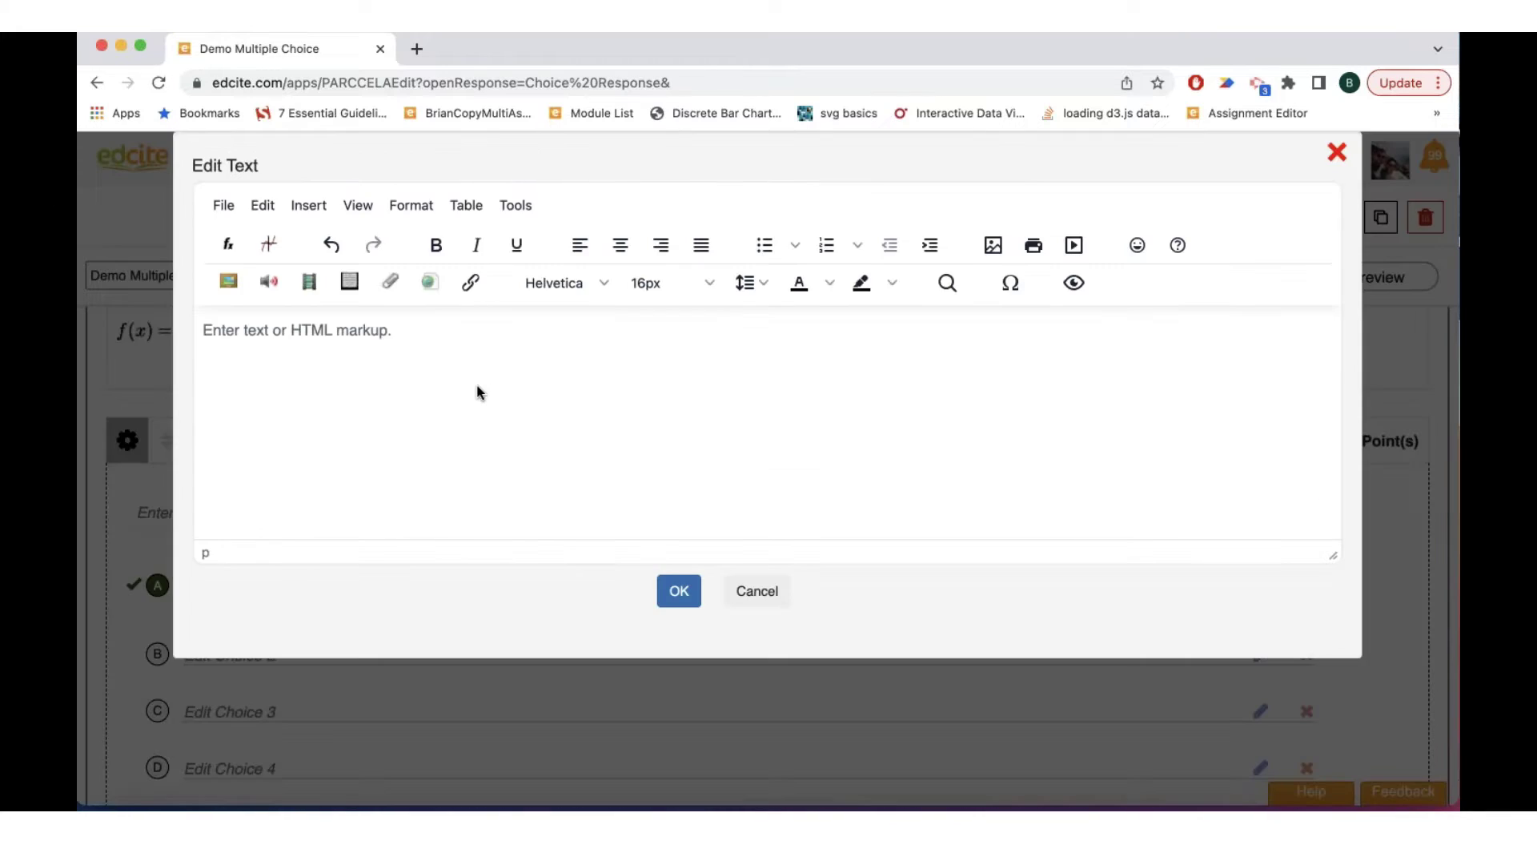
left_click(224, 250)
type("f")
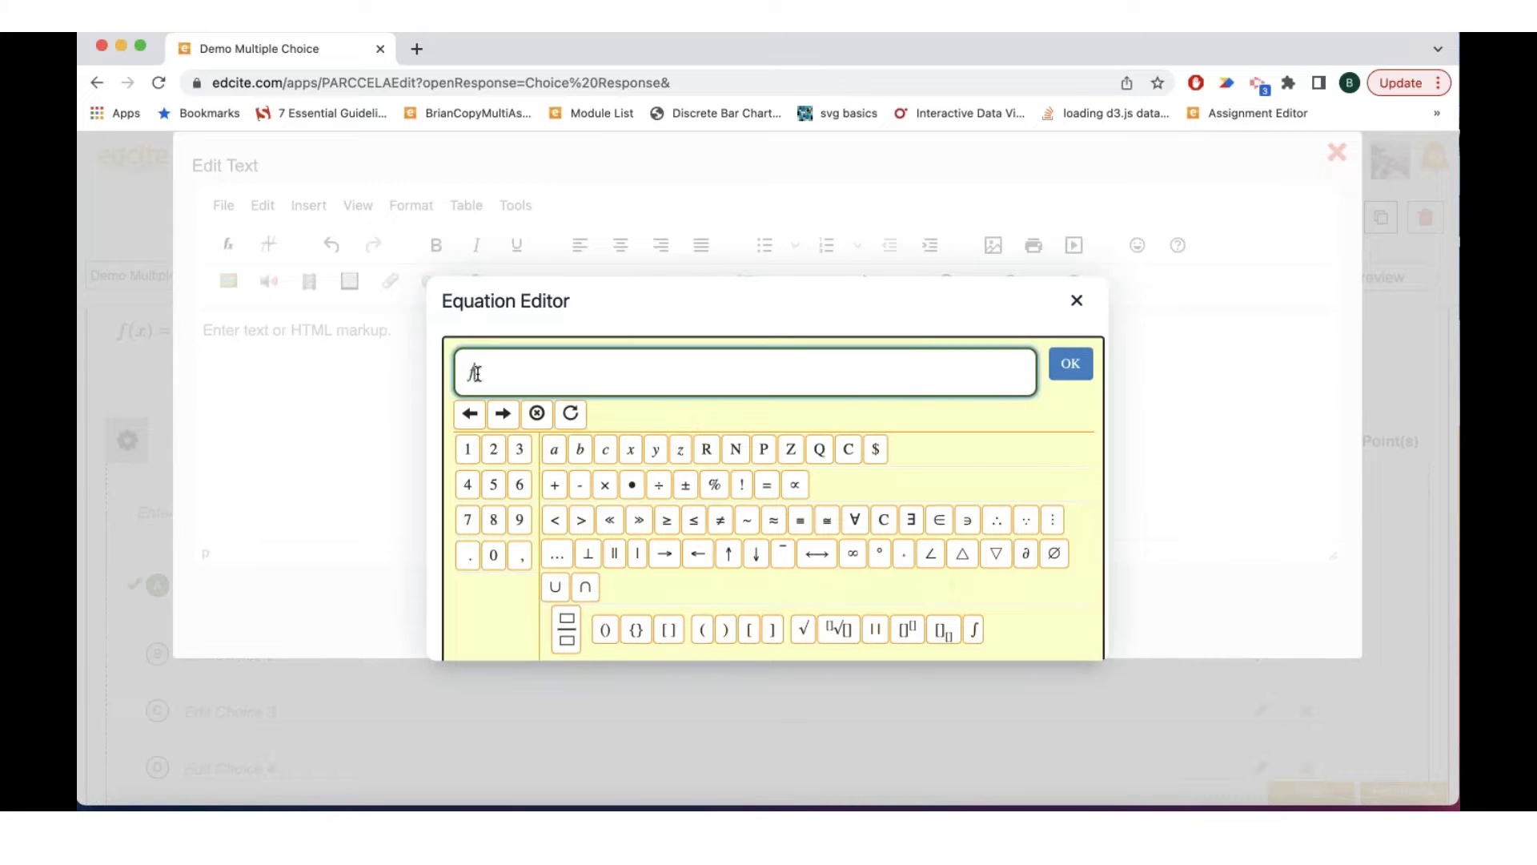
type("(")
type("3)=")
type("4")
left_click(1070, 364)
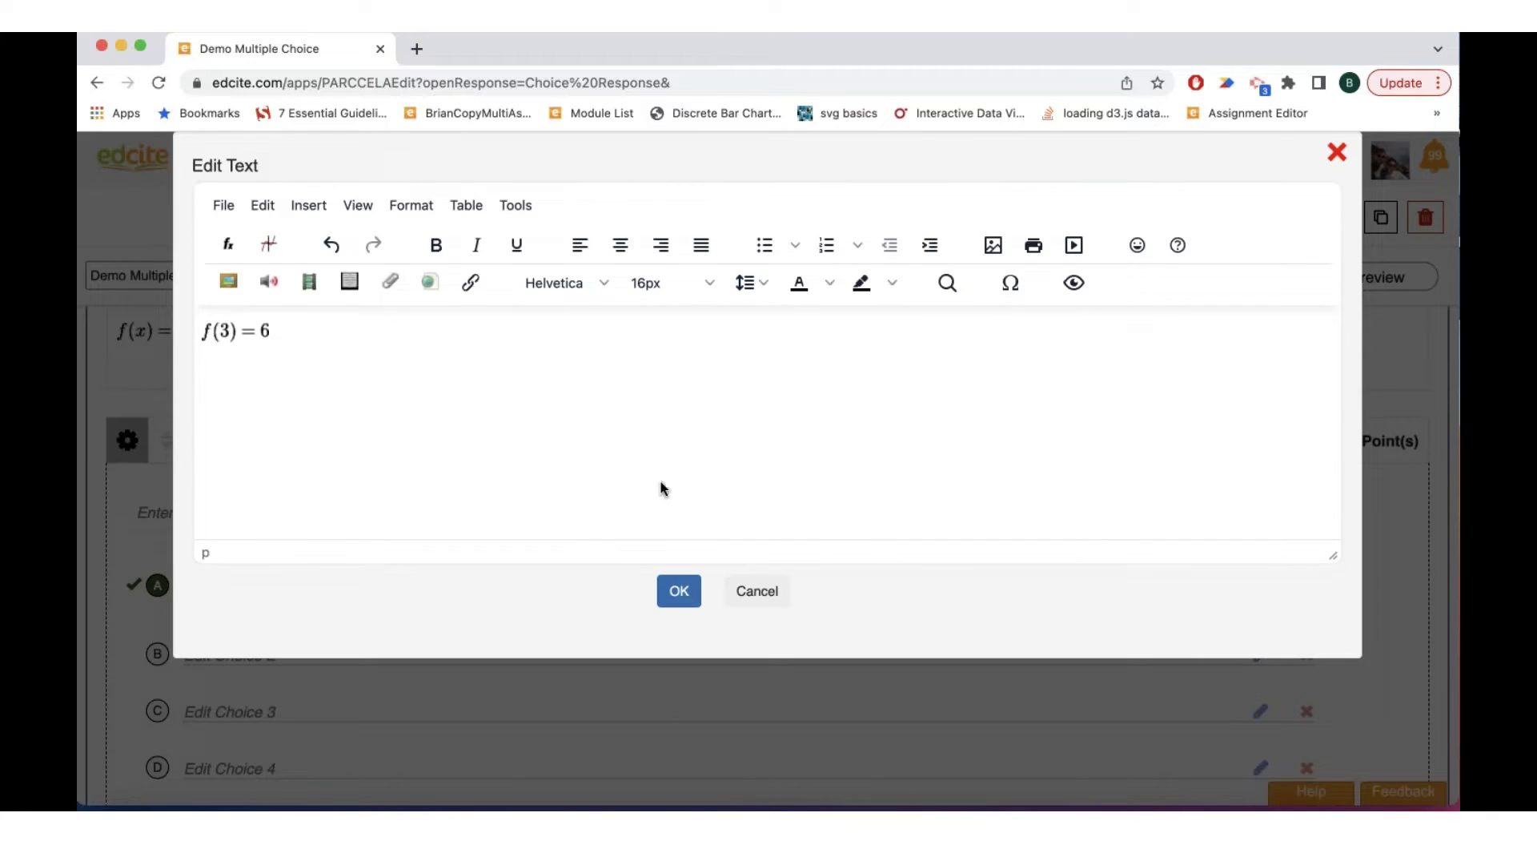
left_click(679, 593)
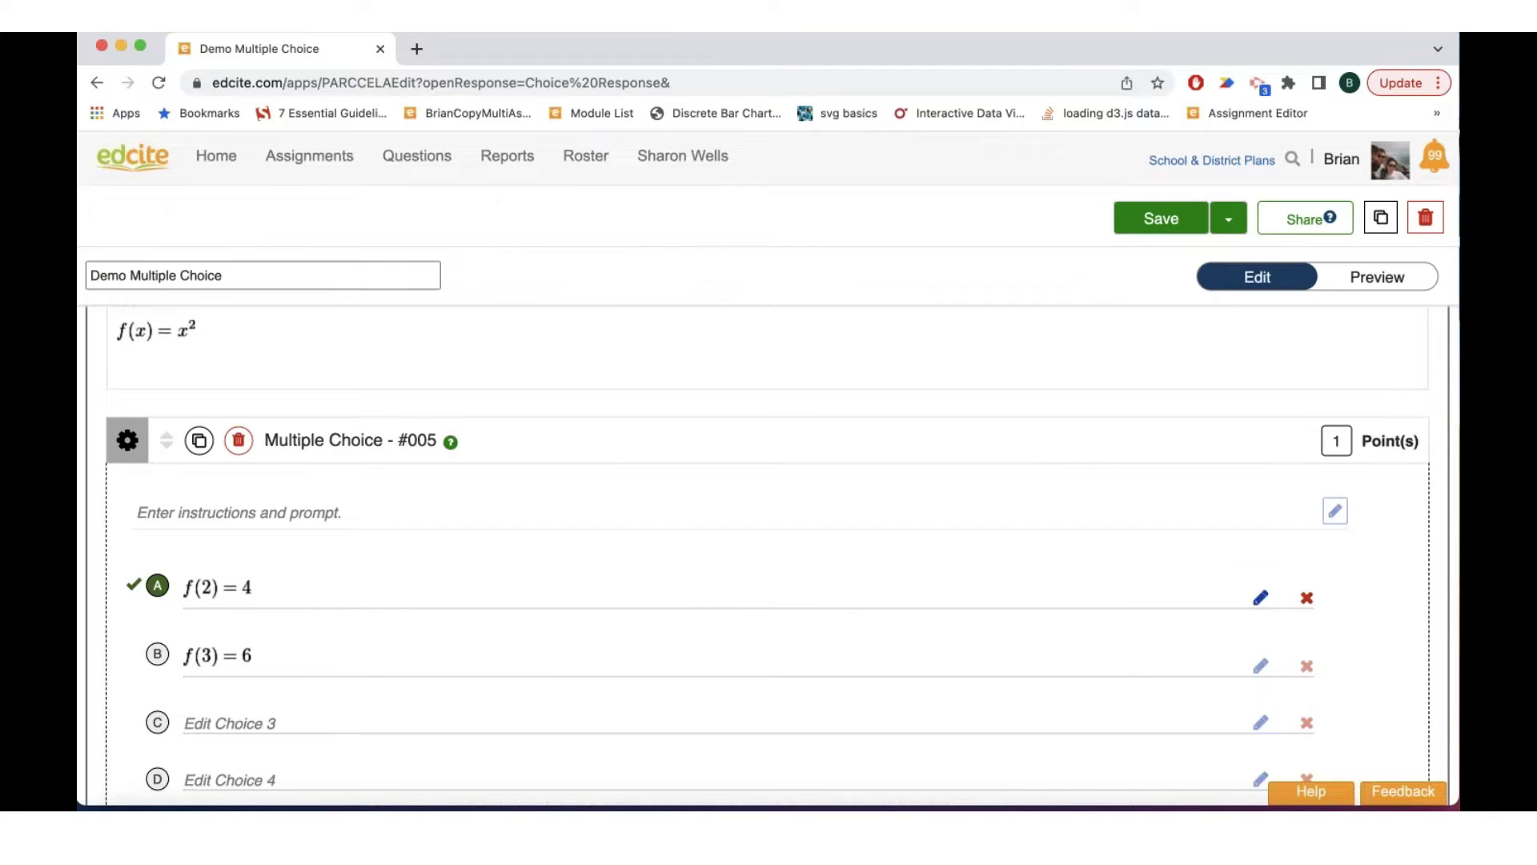
Step: Keep choice A, f(2) = 4, marked as the correct answer
scroll(551, 556, "down", 1)
scroll(508, 601, "up", 1)
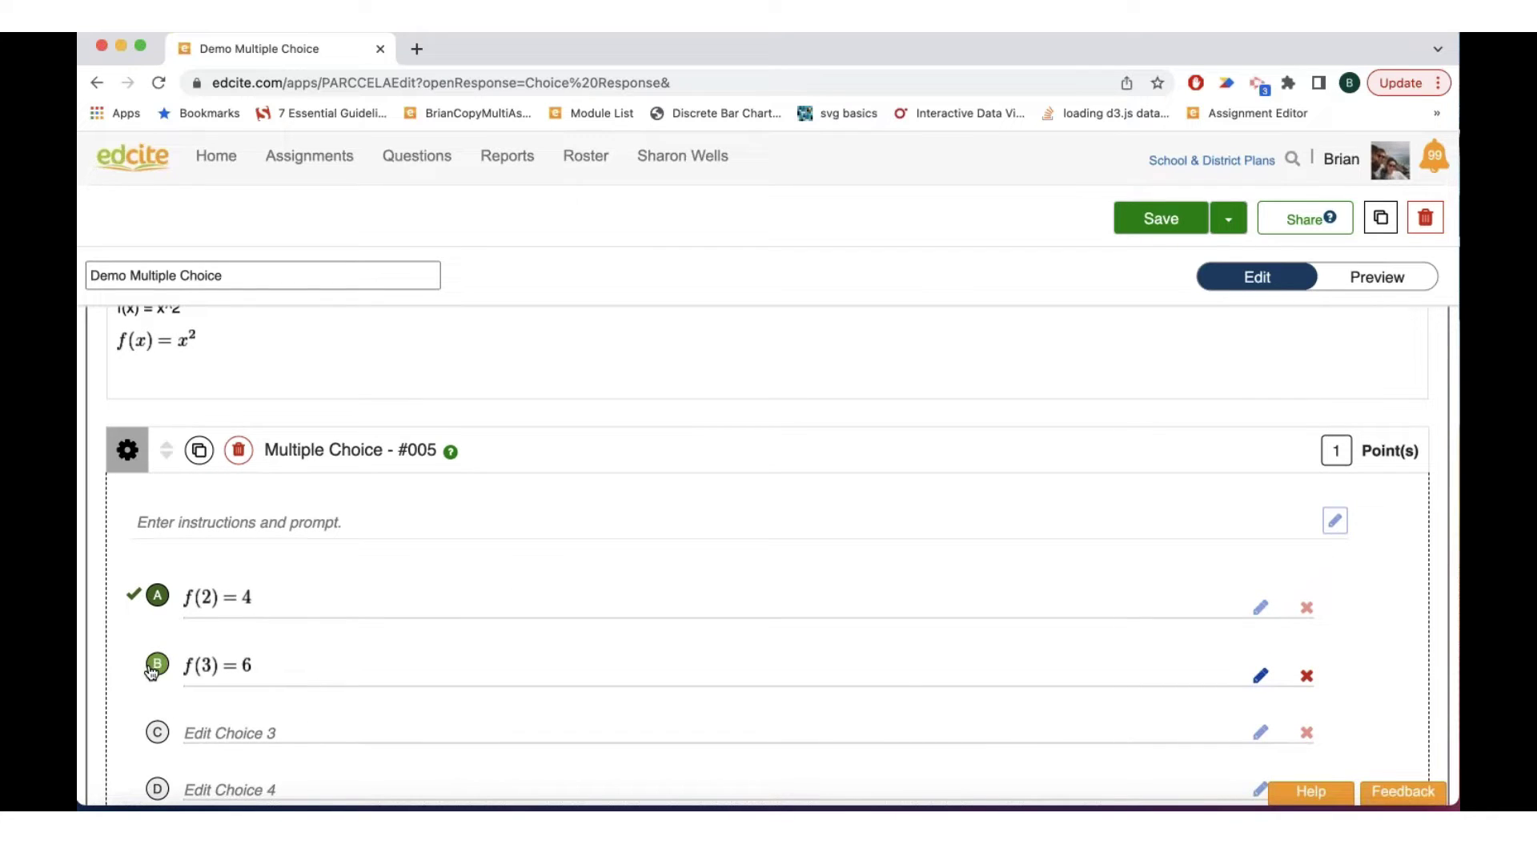
left_click(158, 664)
left_click(158, 599)
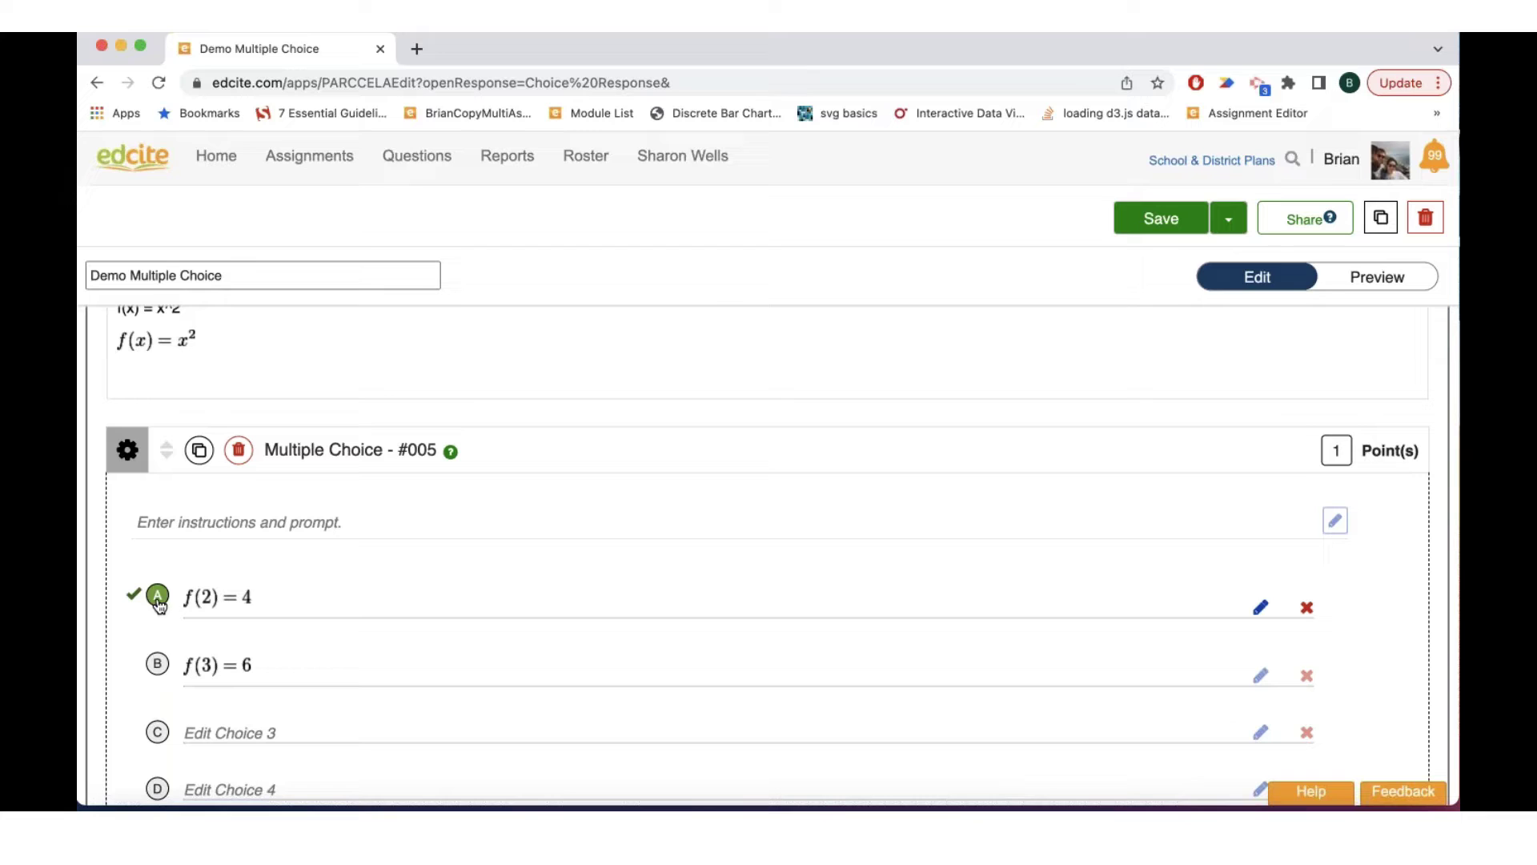
scroll(261, 673, "up", 3)
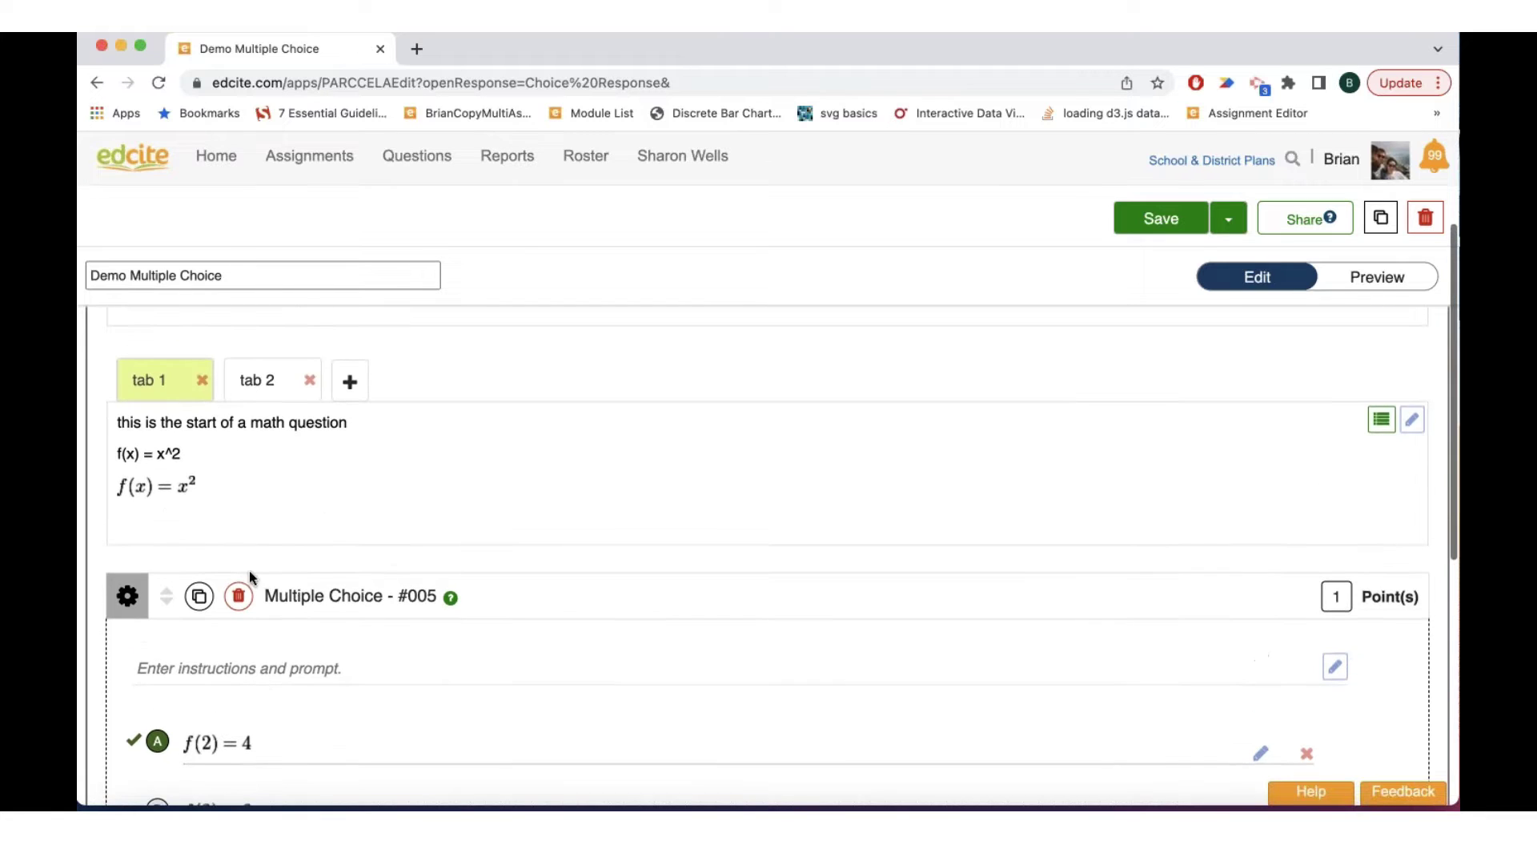
Step: Leave tab 1's text unchanged, then open tab 2's empty stimulus in the text editor
left_click(1412, 420)
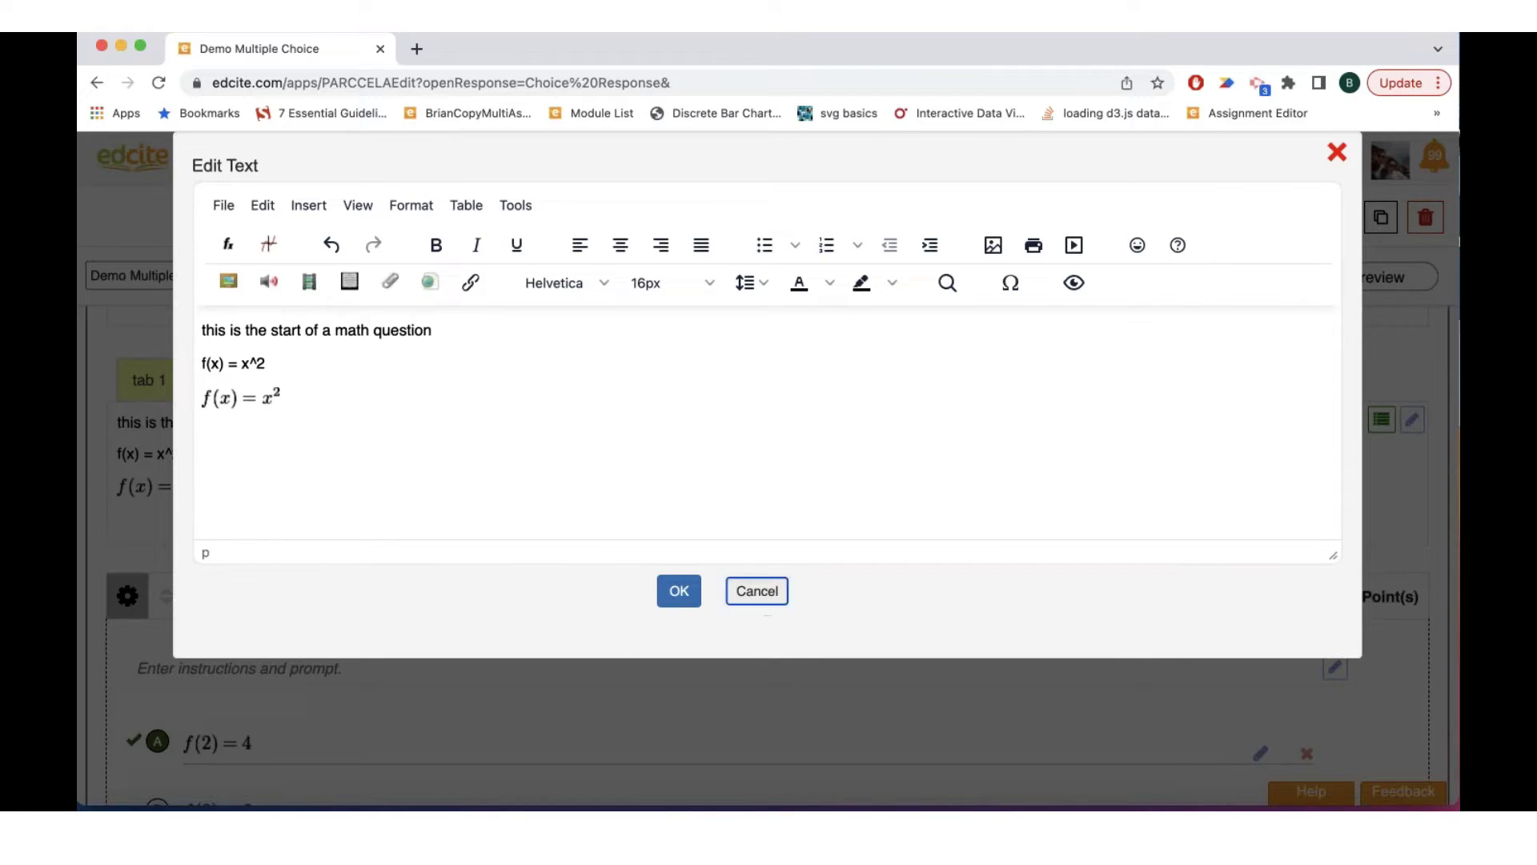
left_click(757, 590)
double_click(261, 381)
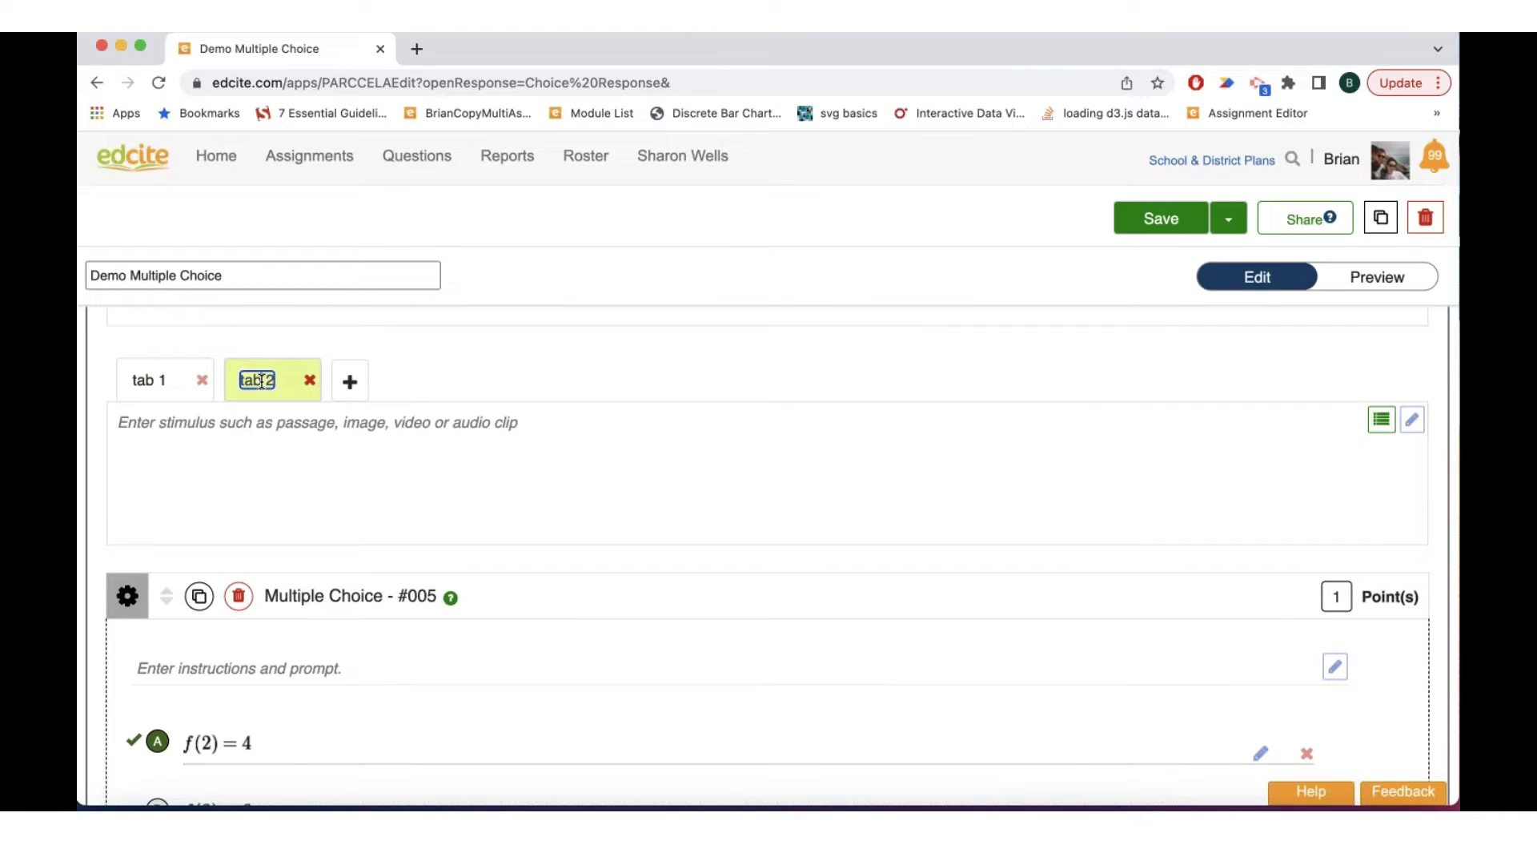
left_click(306, 427)
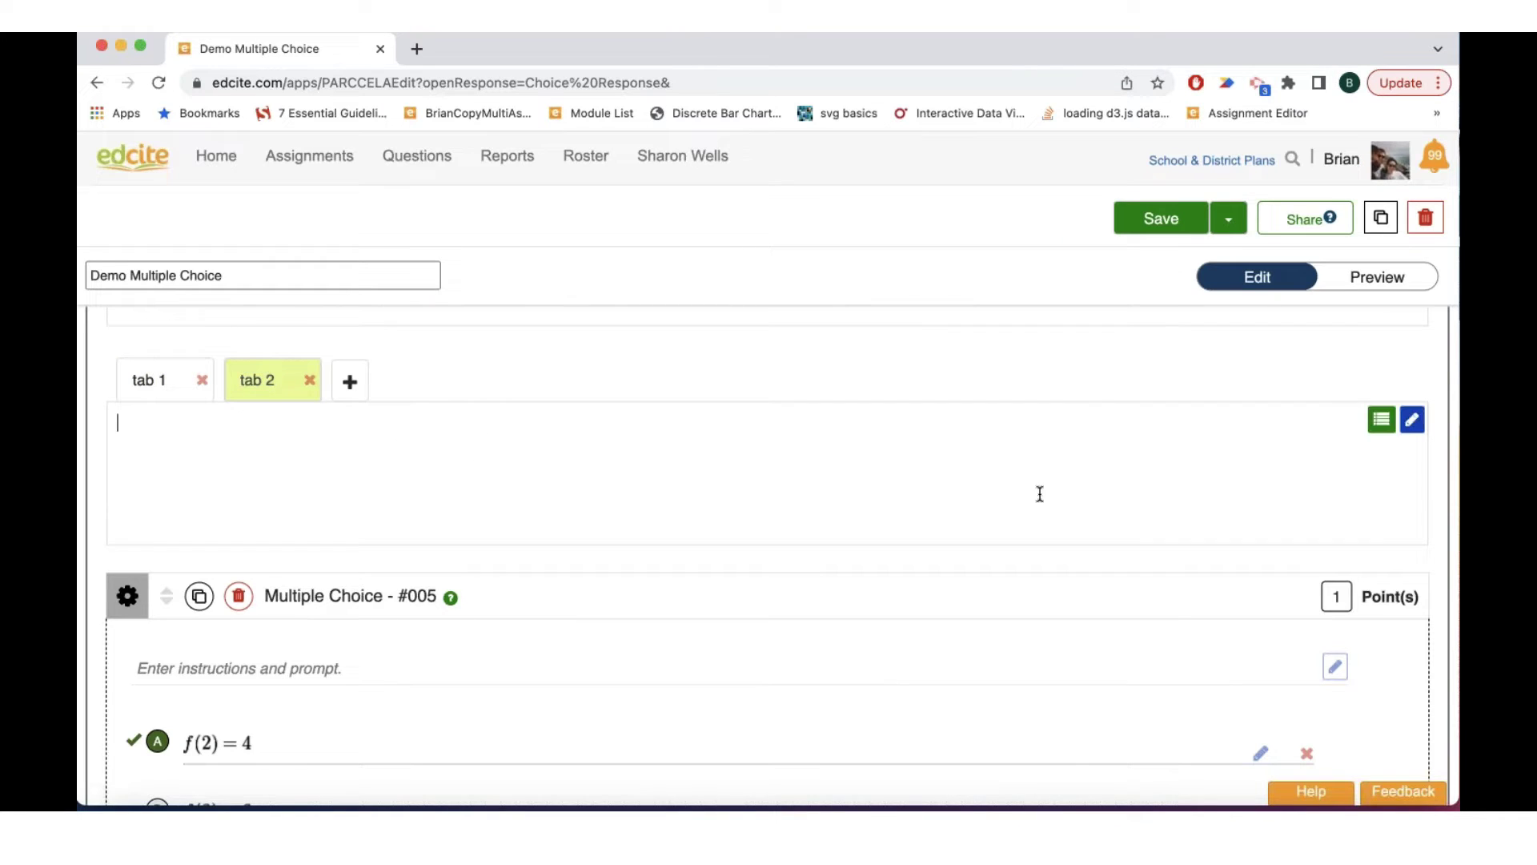
left_click(1411, 420)
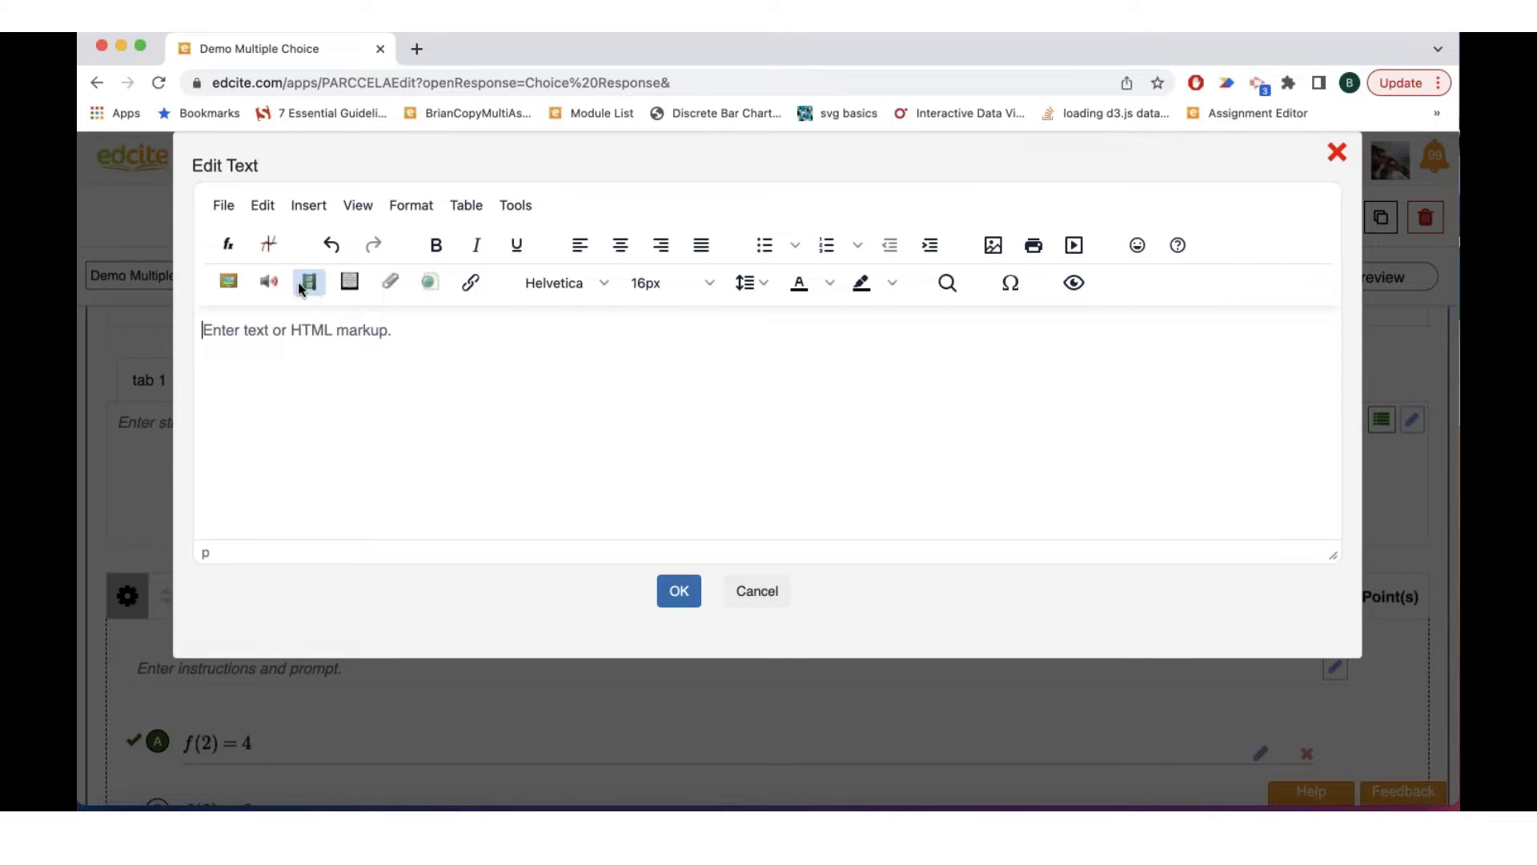
Step: Plot y = x² in the graph tool with the lower y limit set to -2
left_click(269, 245)
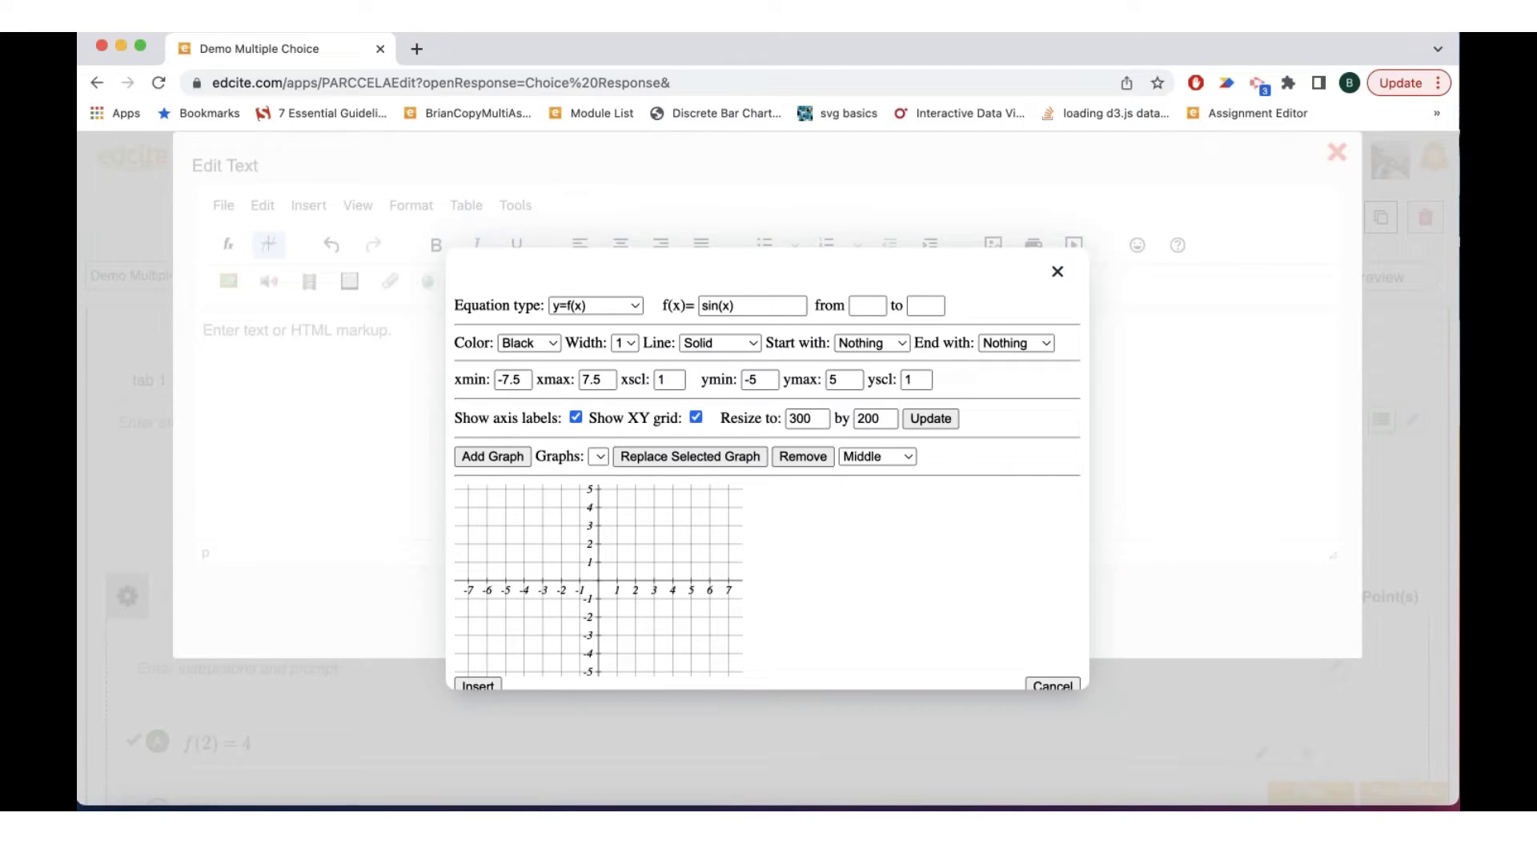
left_click_drag(738, 306, 700, 307)
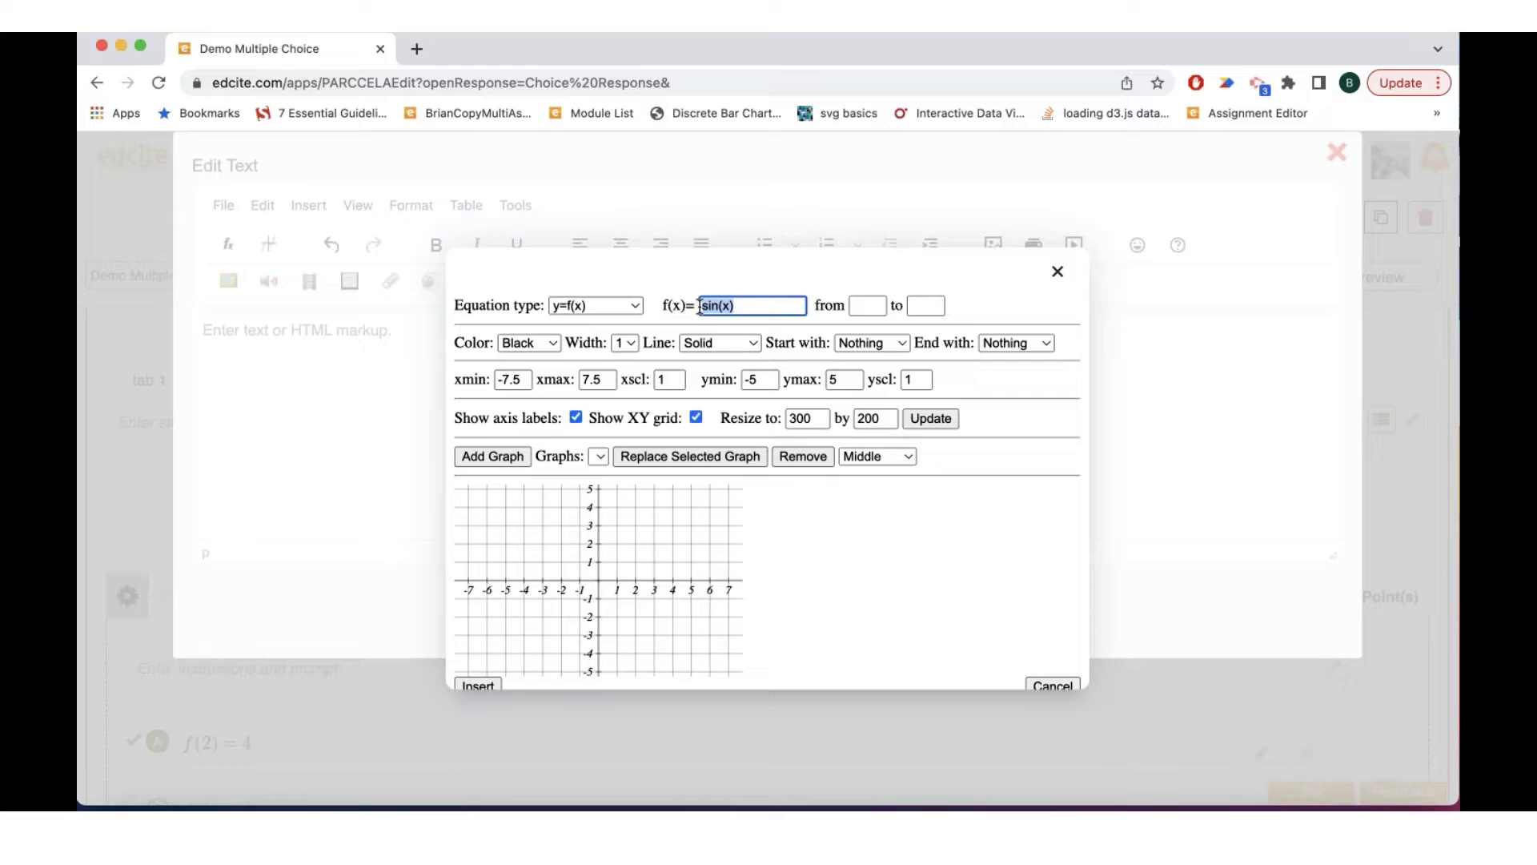
type("x^2")
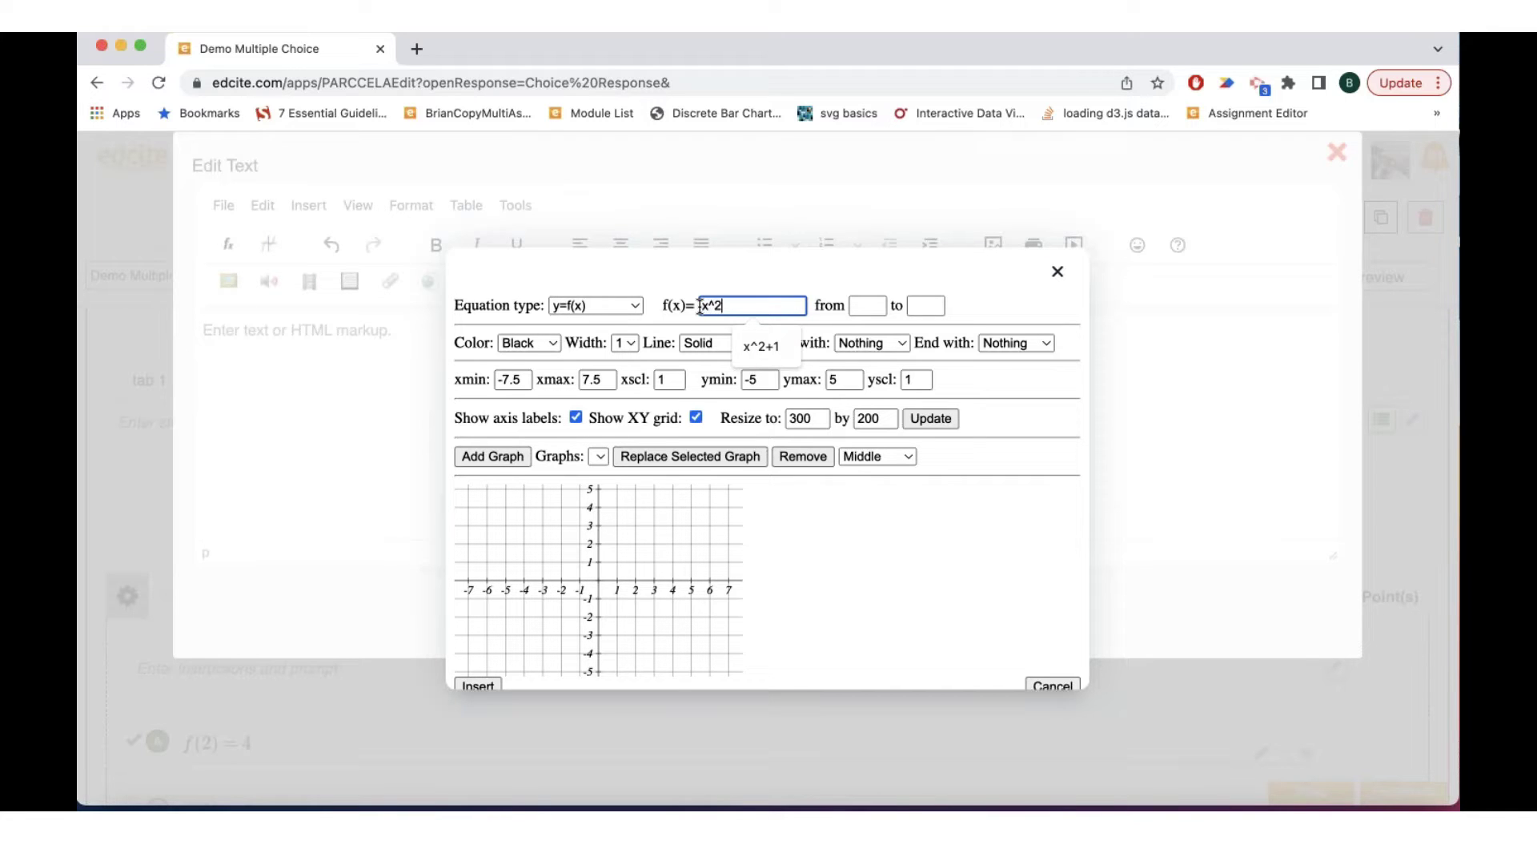
left_click(854, 540)
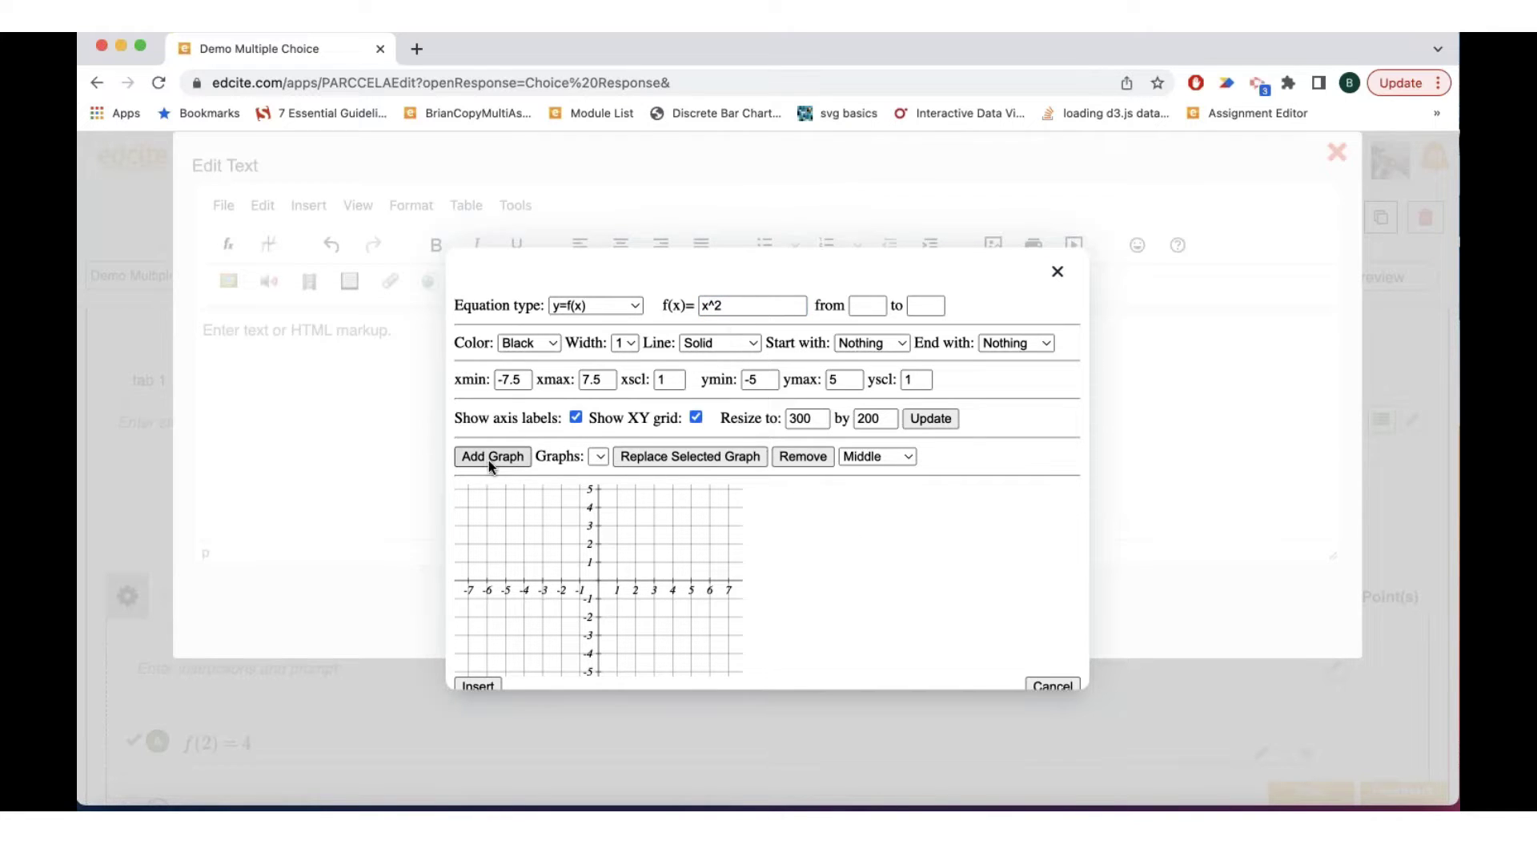
left_click(490, 458)
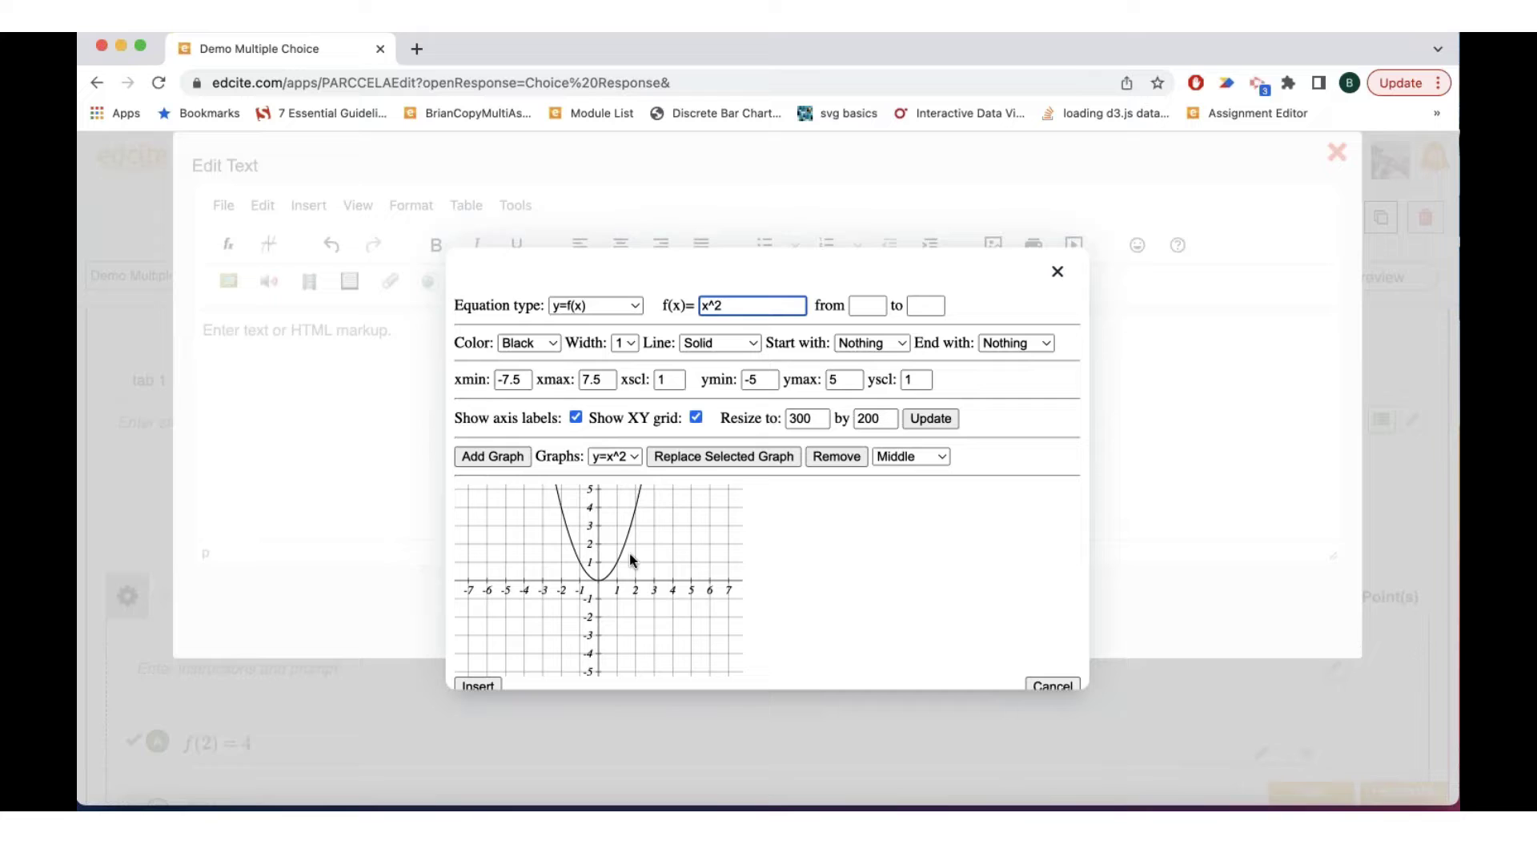
left_click(758, 382)
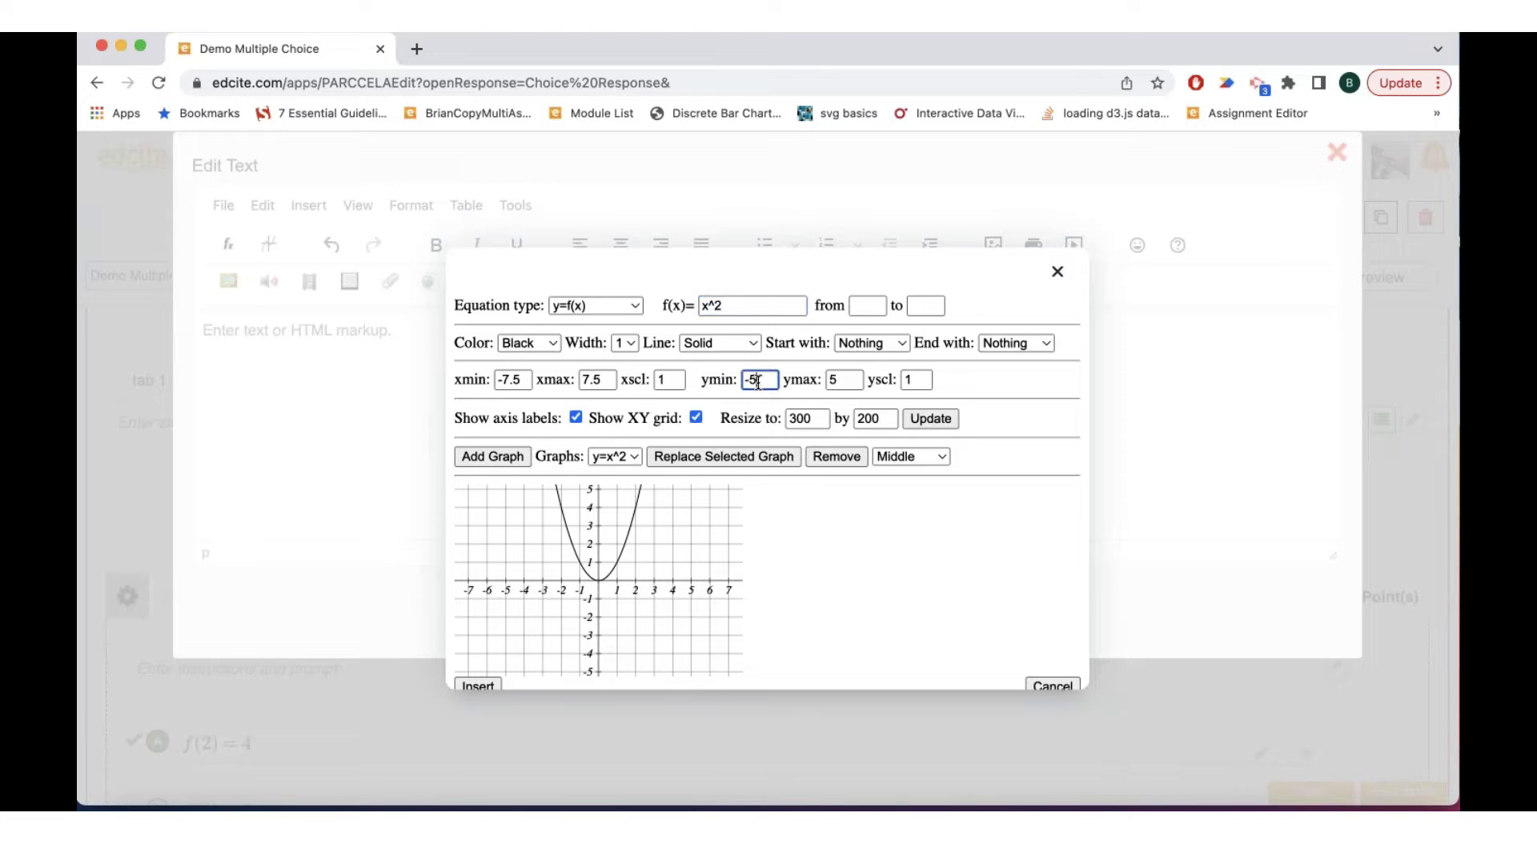
key("BackSpace")
type("2")
left_click(484, 457)
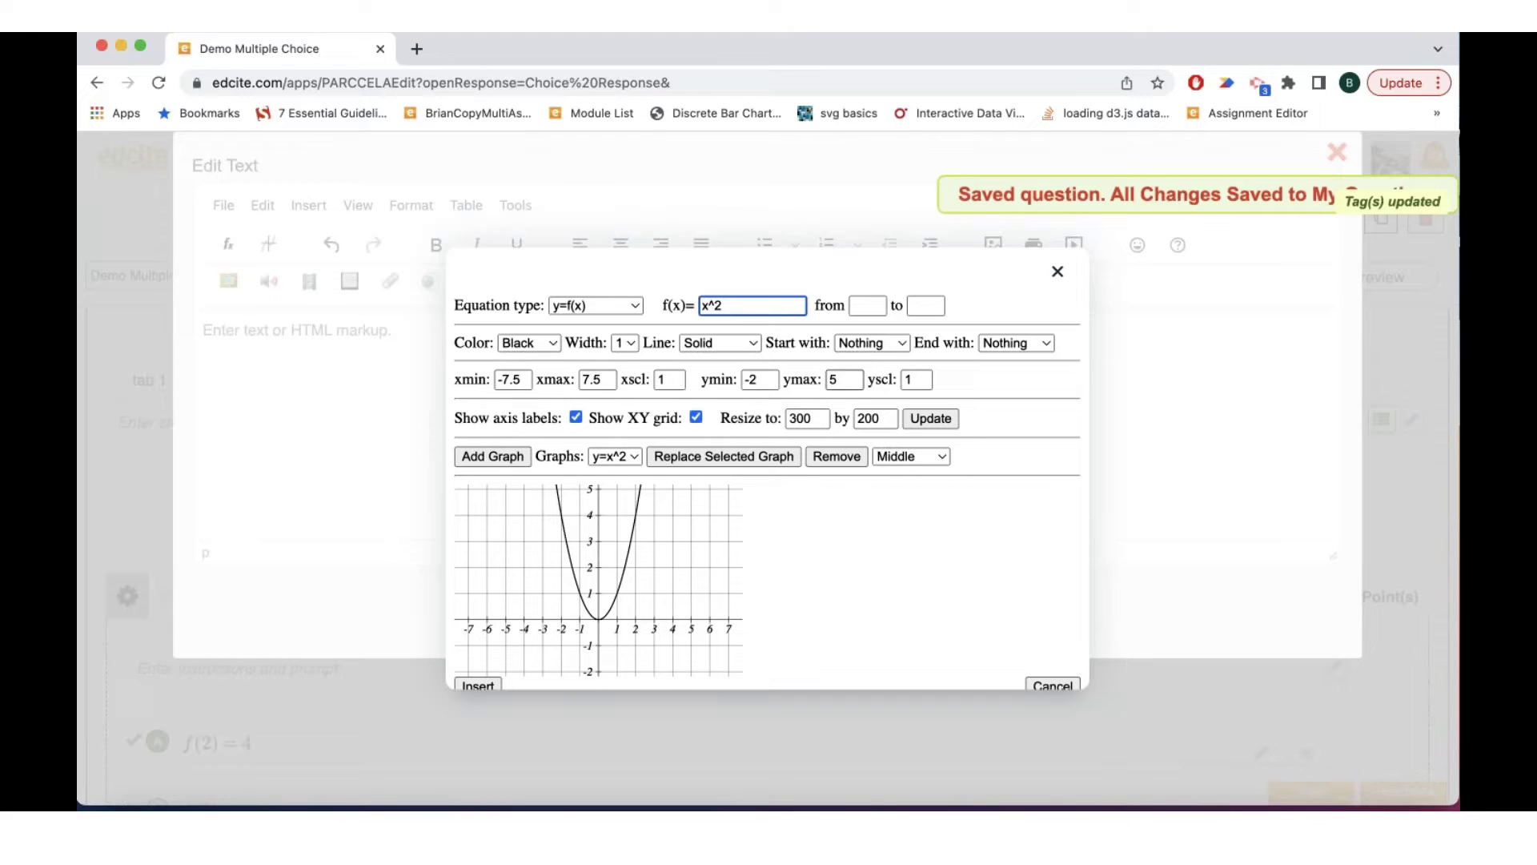
Step: Style the parabola as a solid black line of width 3
left_click(751, 343)
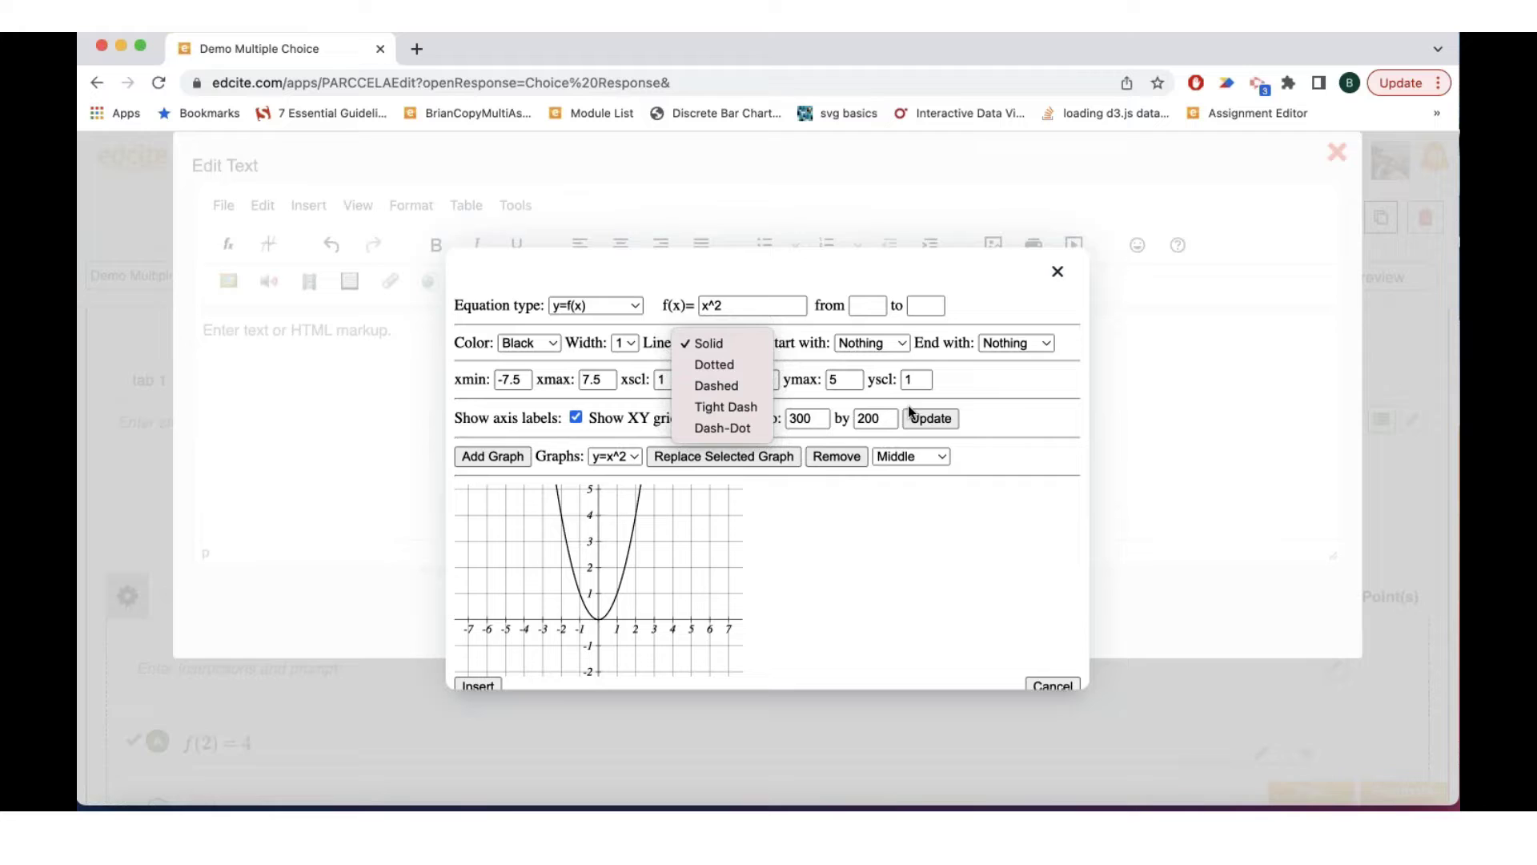
left_click(1020, 409)
left_click(543, 344)
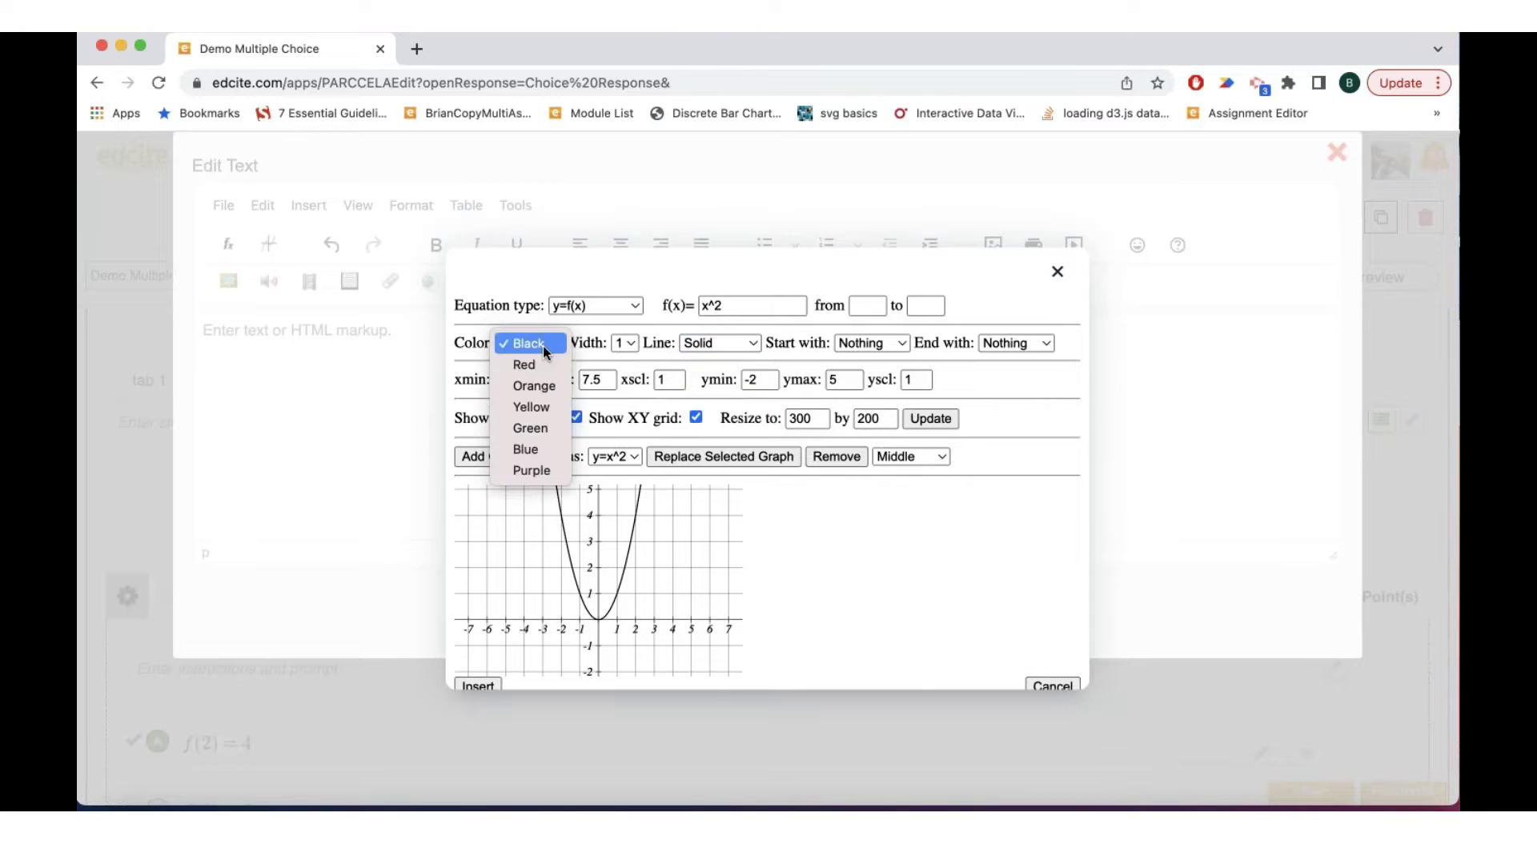
left_click(624, 347)
left_click(624, 346)
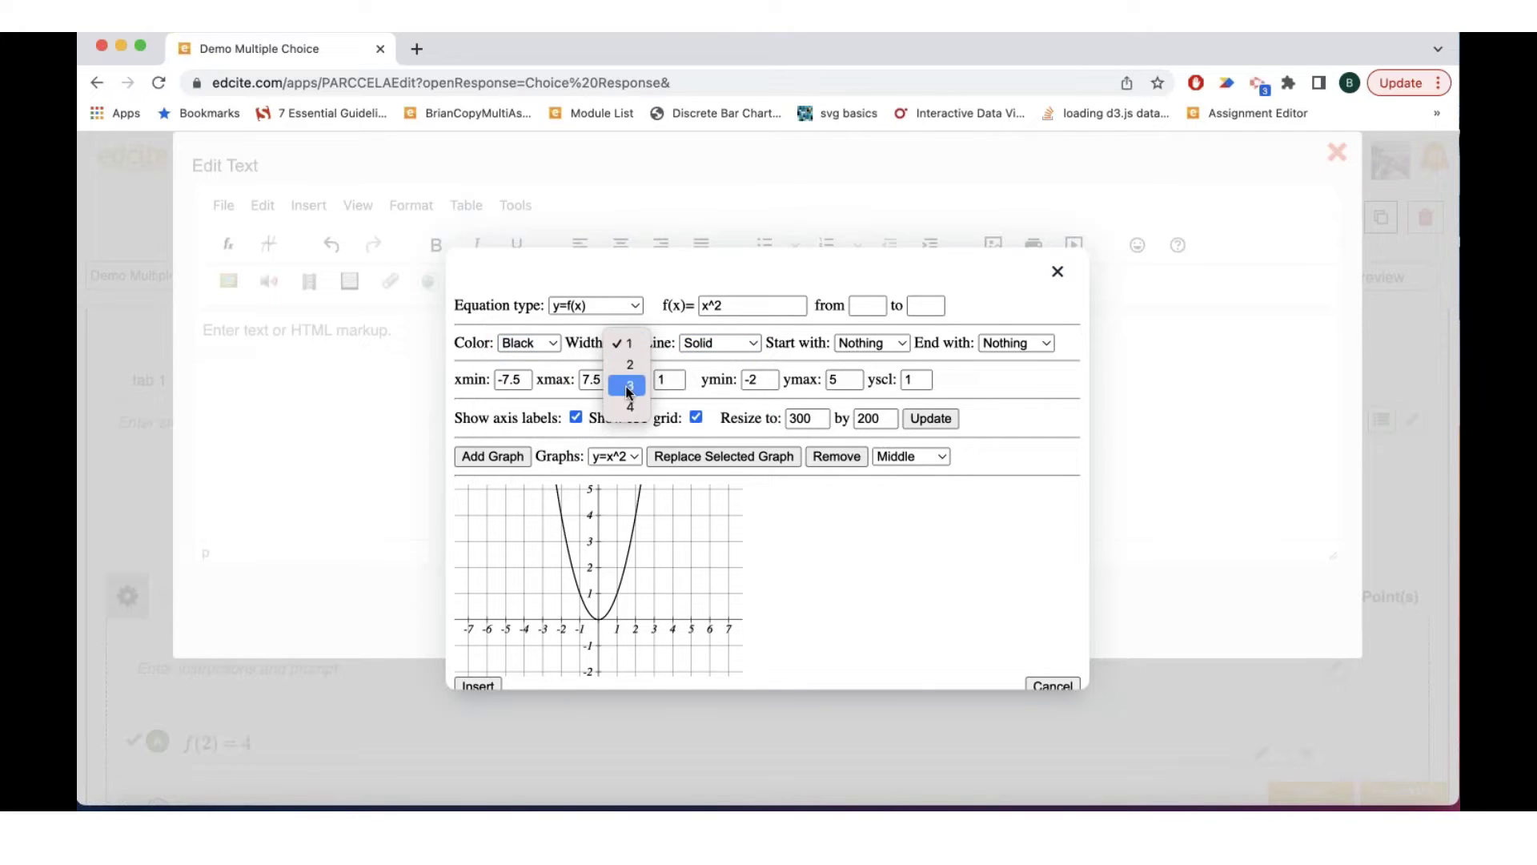
left_click(630, 391)
left_click(484, 458)
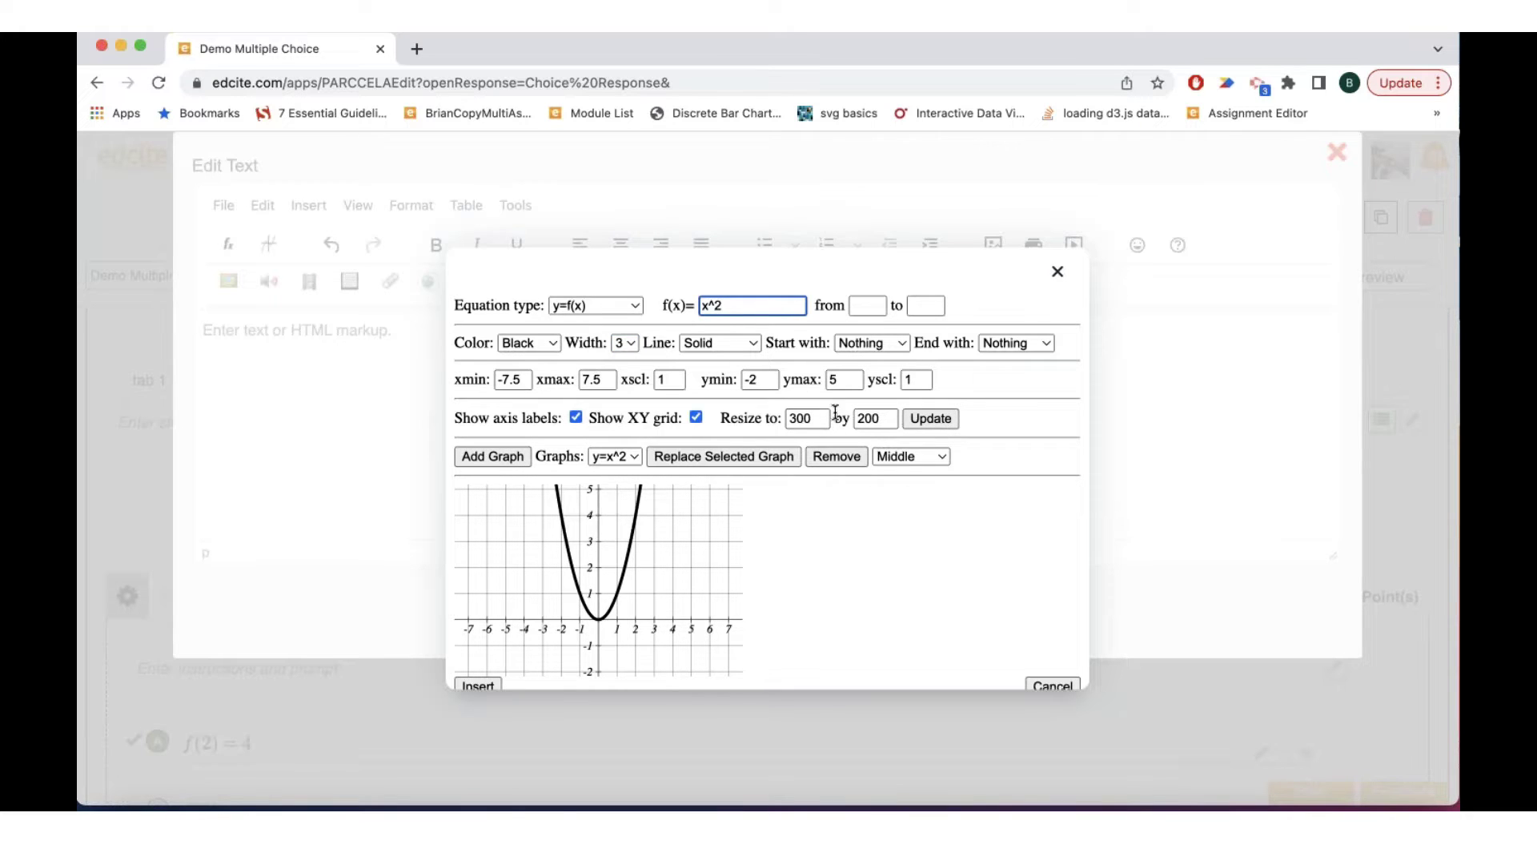
Step: Hide the XY grid, then insert the graph into tab 2 and save
left_click(696, 417)
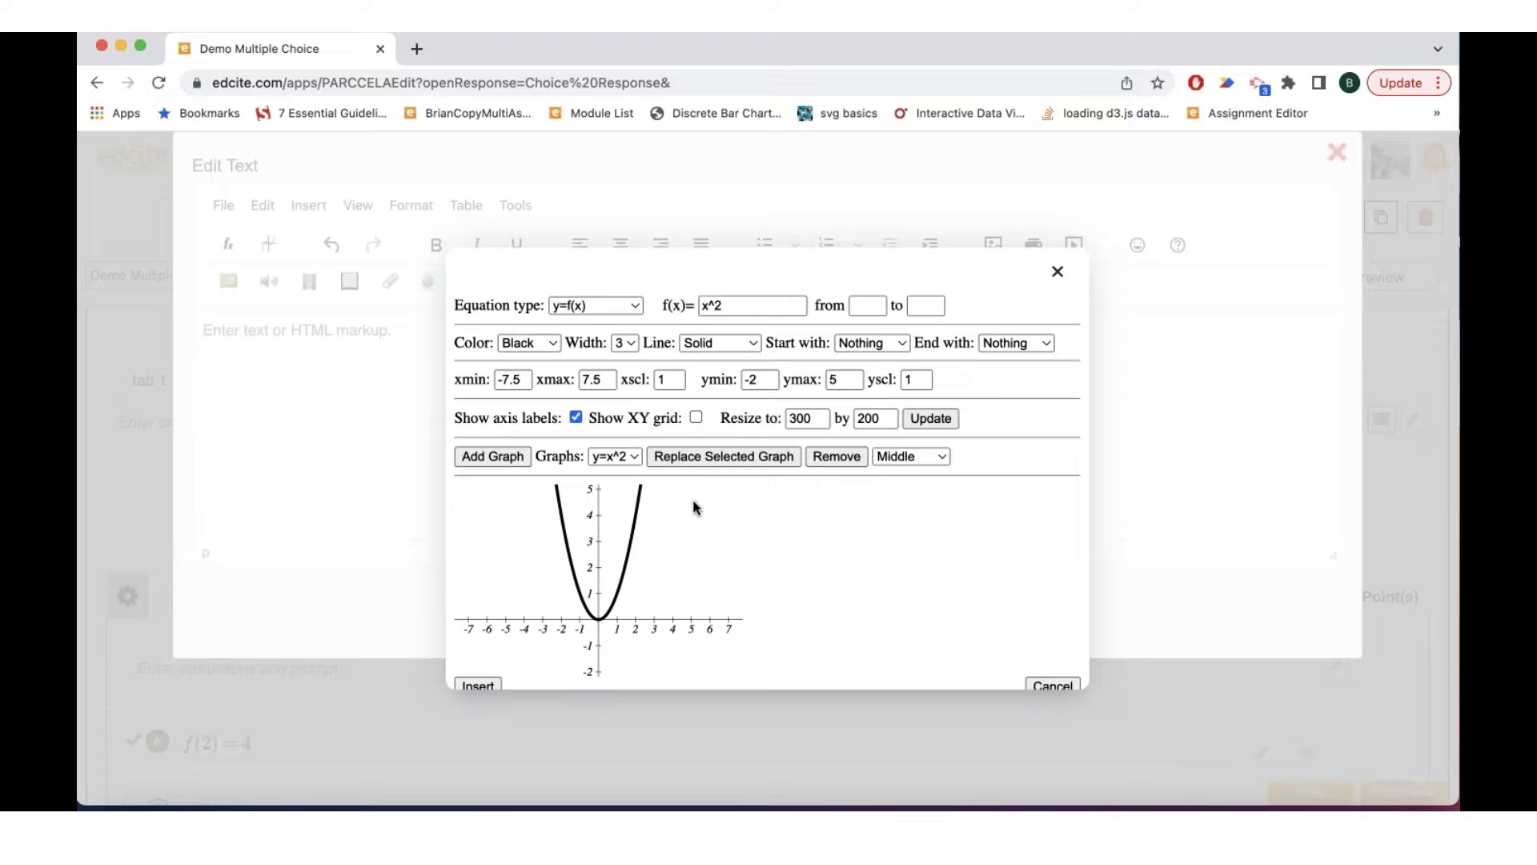
scroll(693, 504, "down", 1)
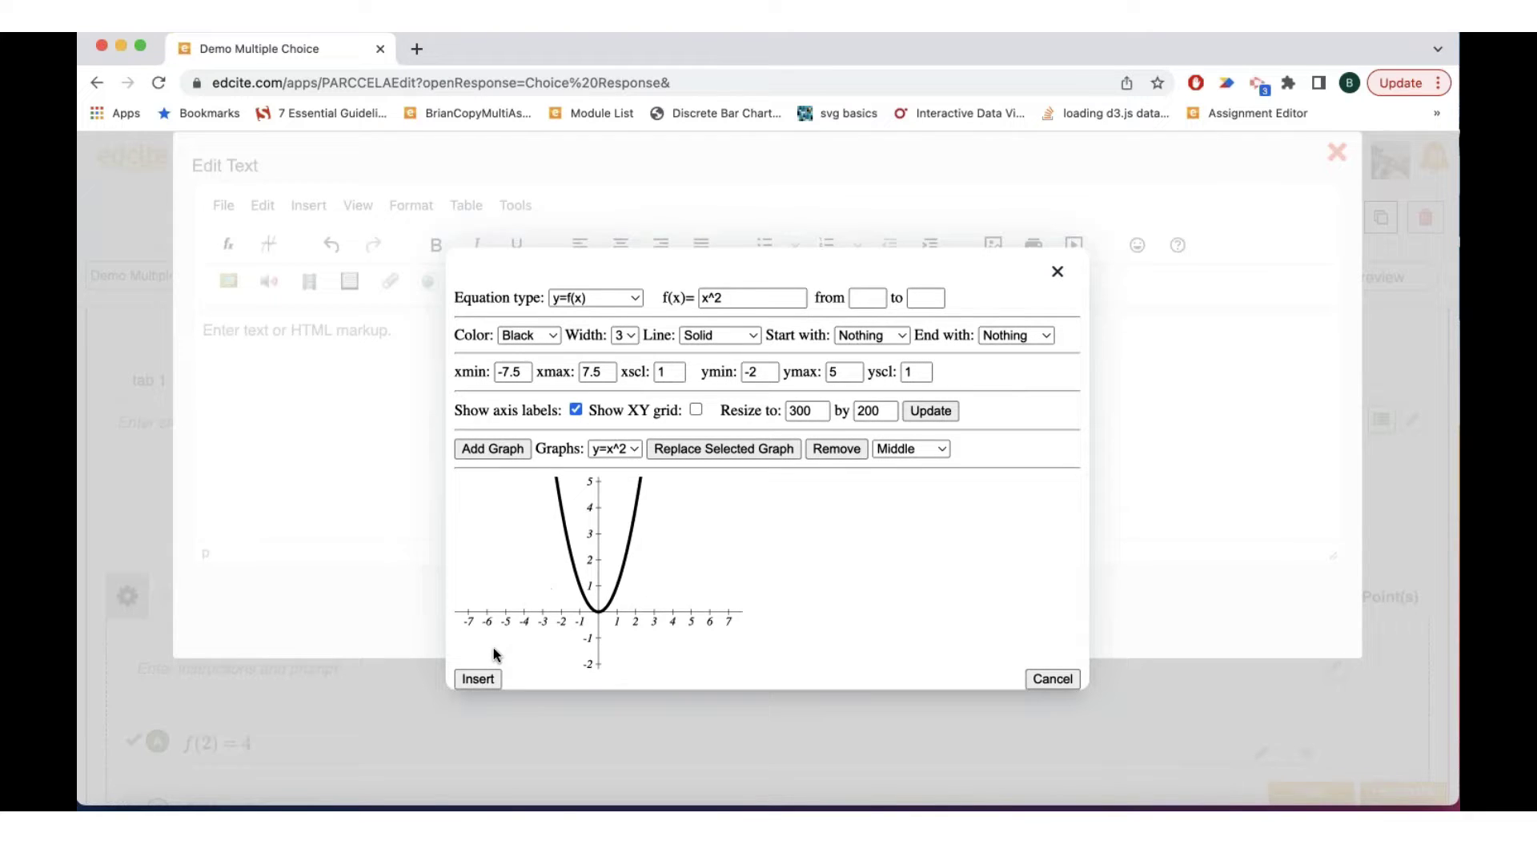
left_click(469, 675)
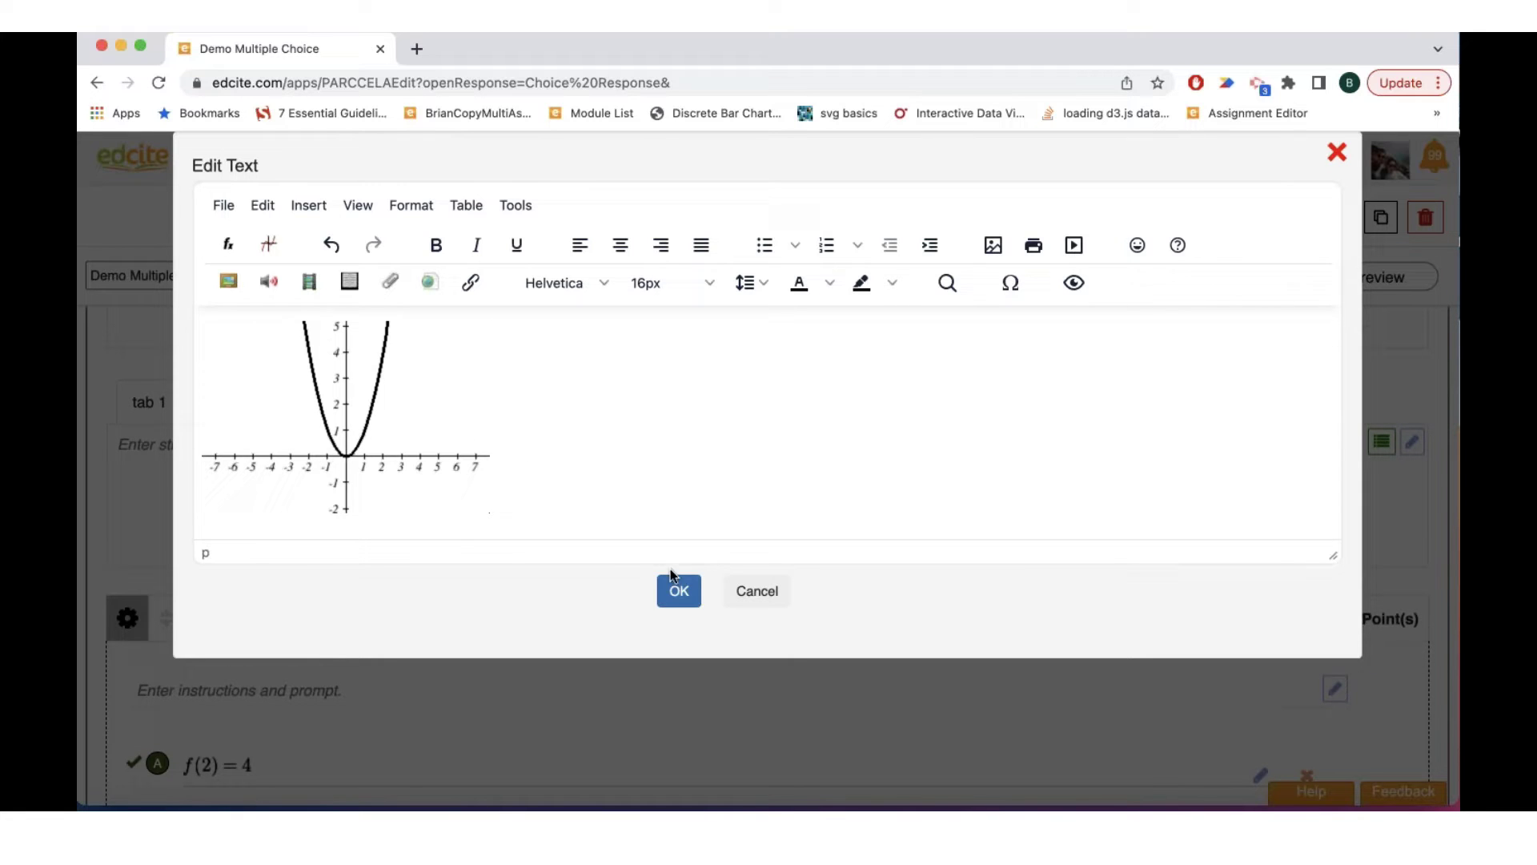
left_click(673, 594)
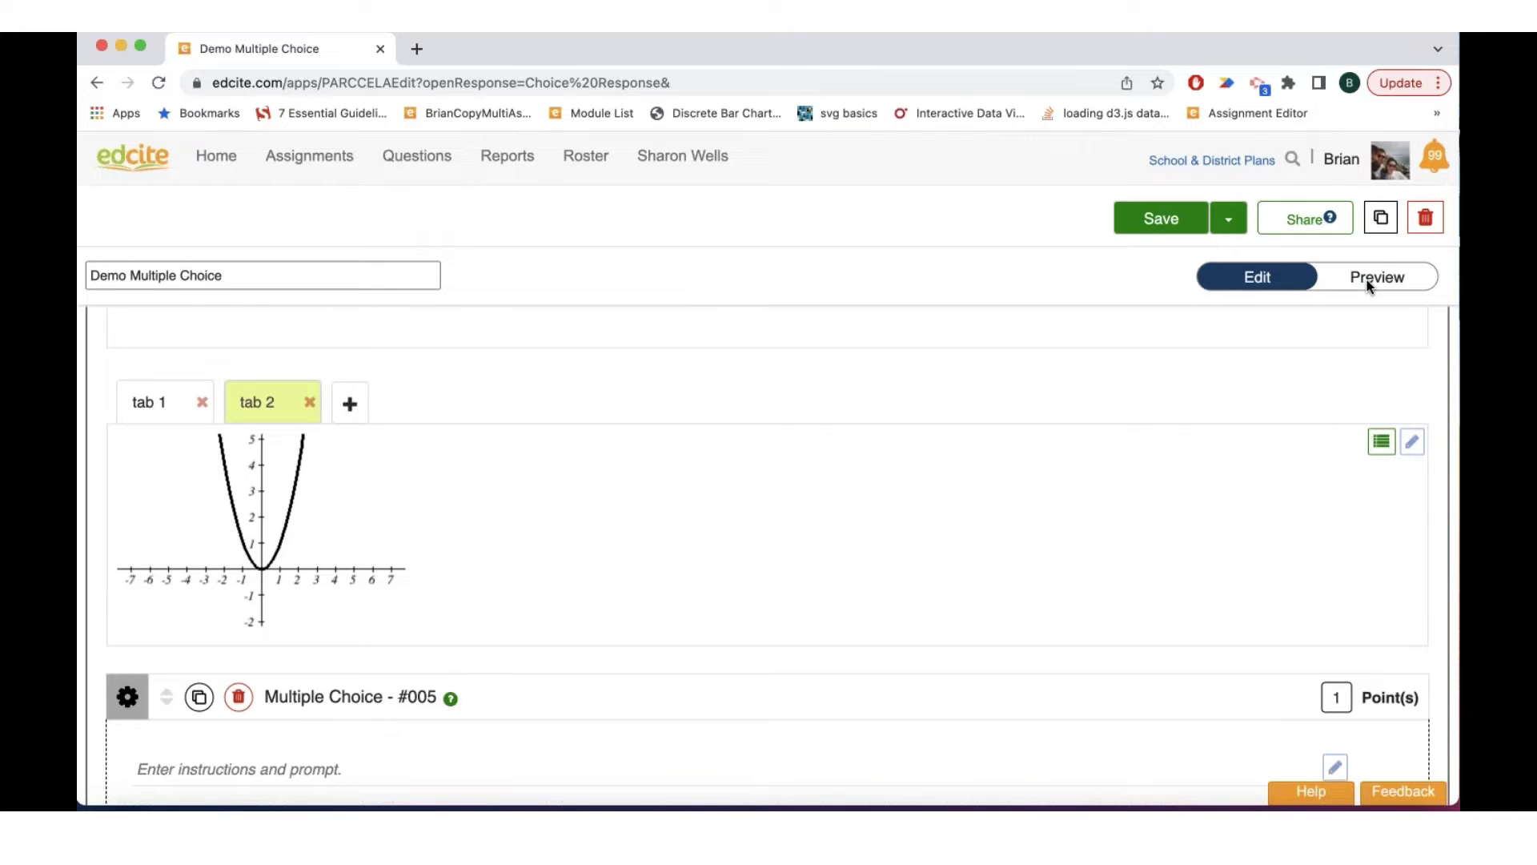
left_click(1367, 280)
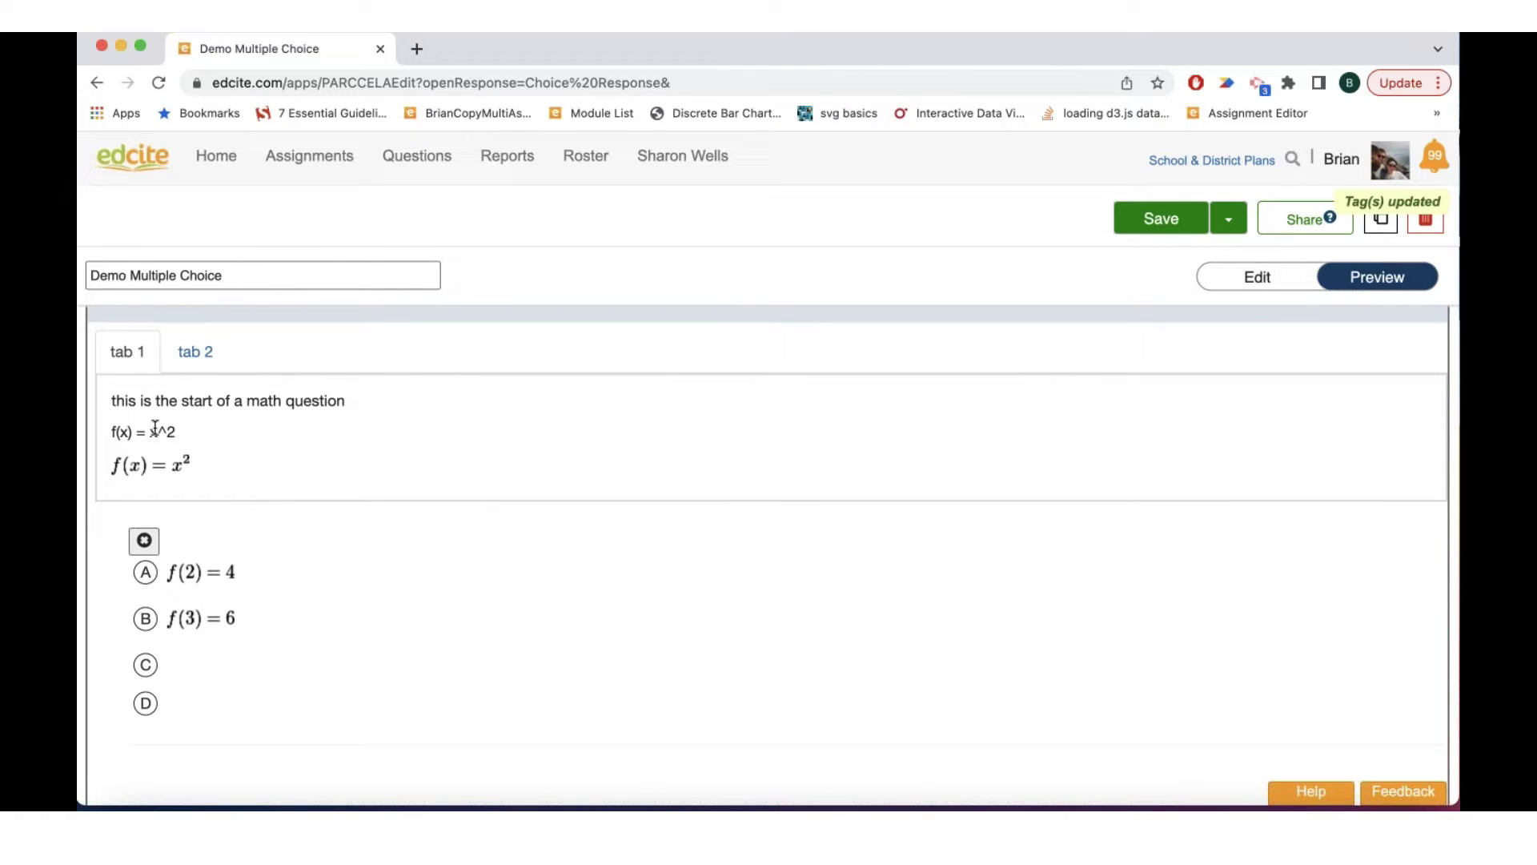
left_click(192, 351)
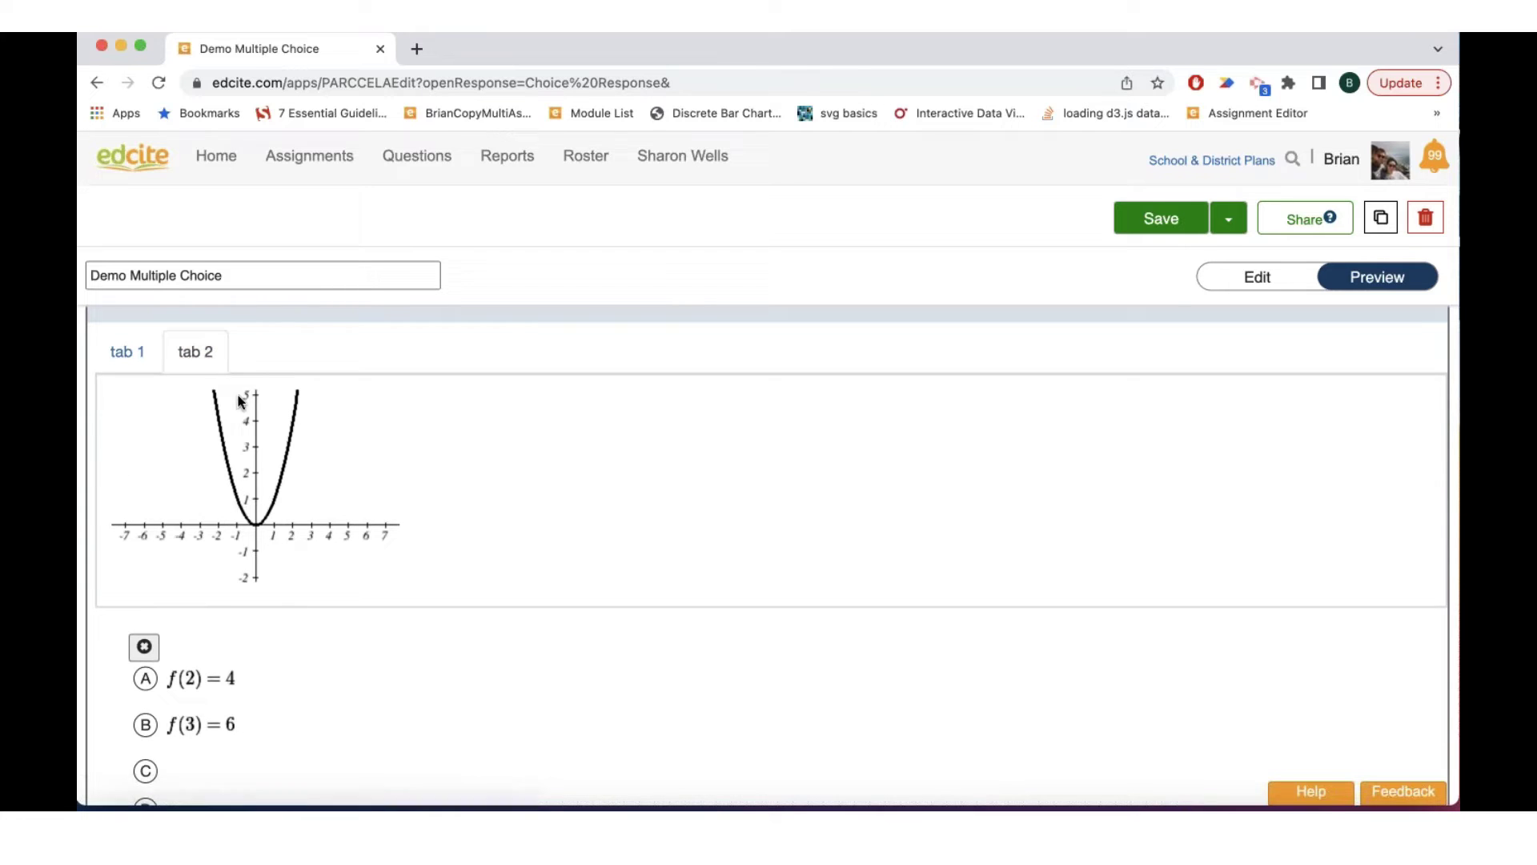
left_click(132, 360)
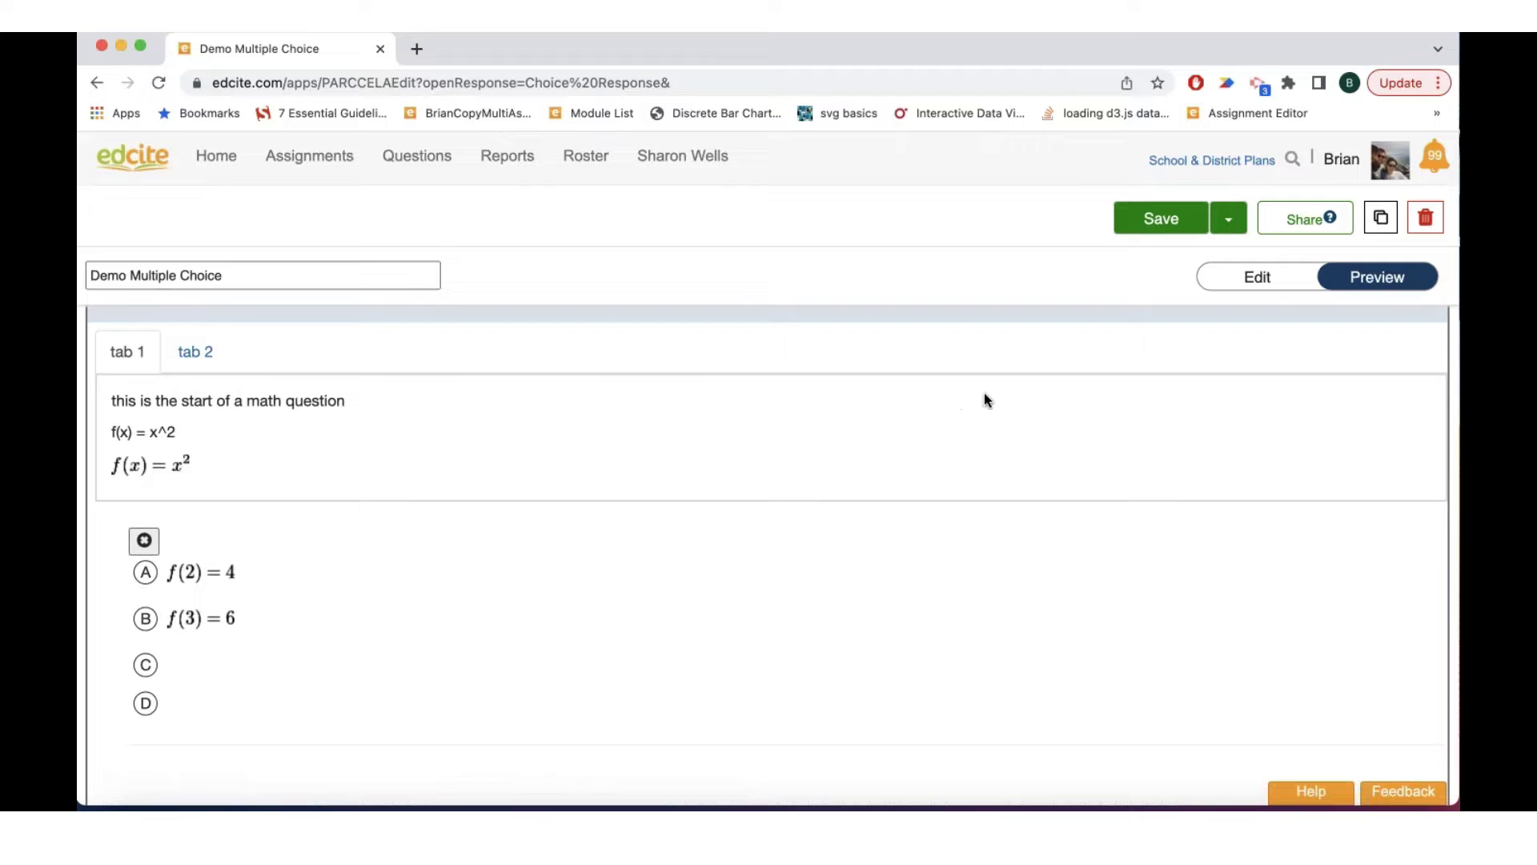
left_click(1261, 281)
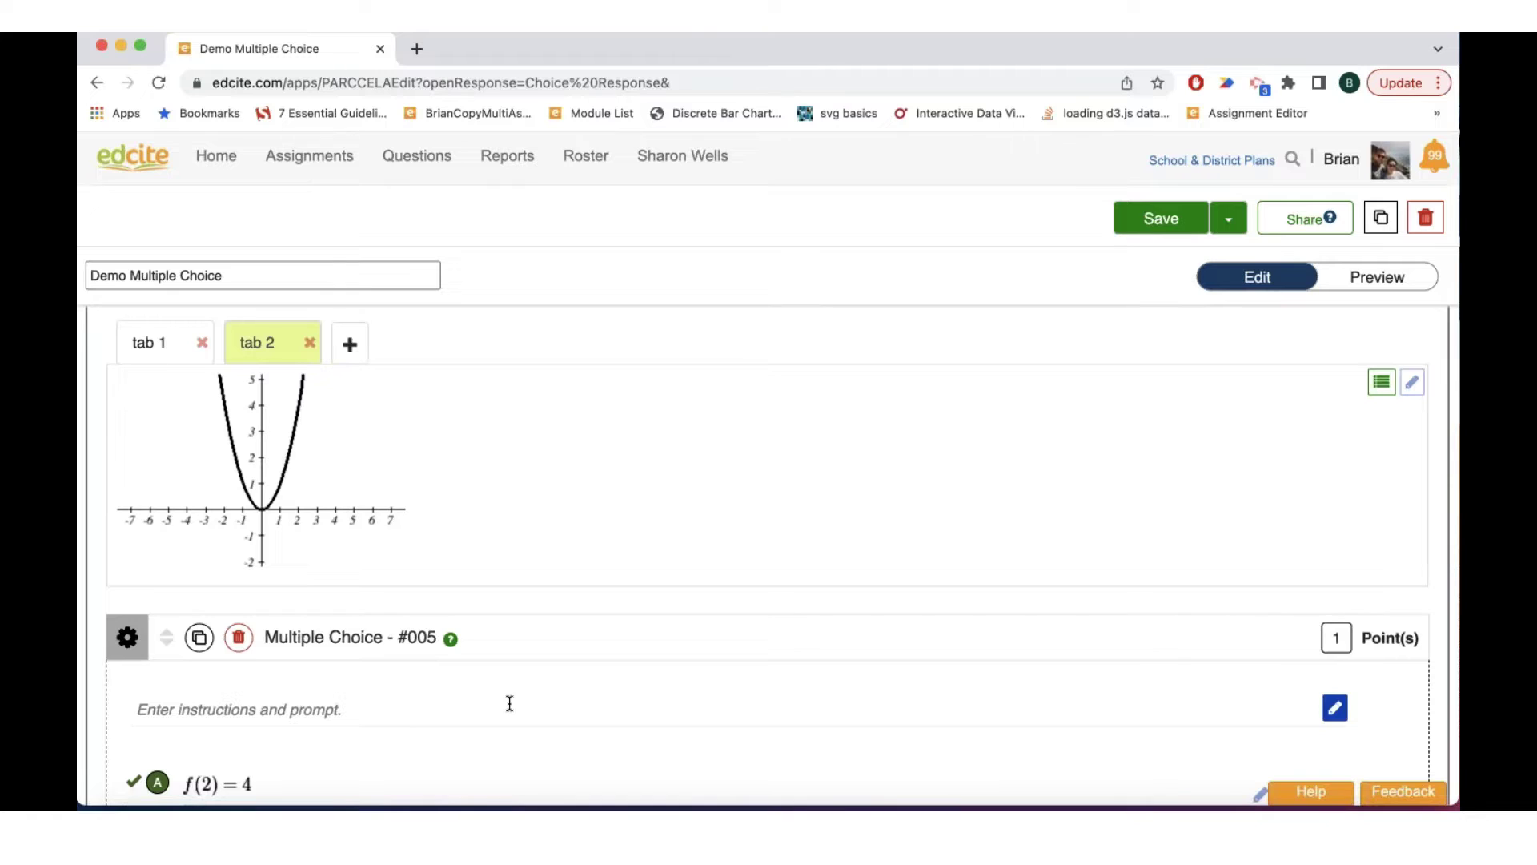
Step: Open the question prompt's rich-text editor and close it without changes
scroll(575, 580, "down", 3)
left_click(575, 579)
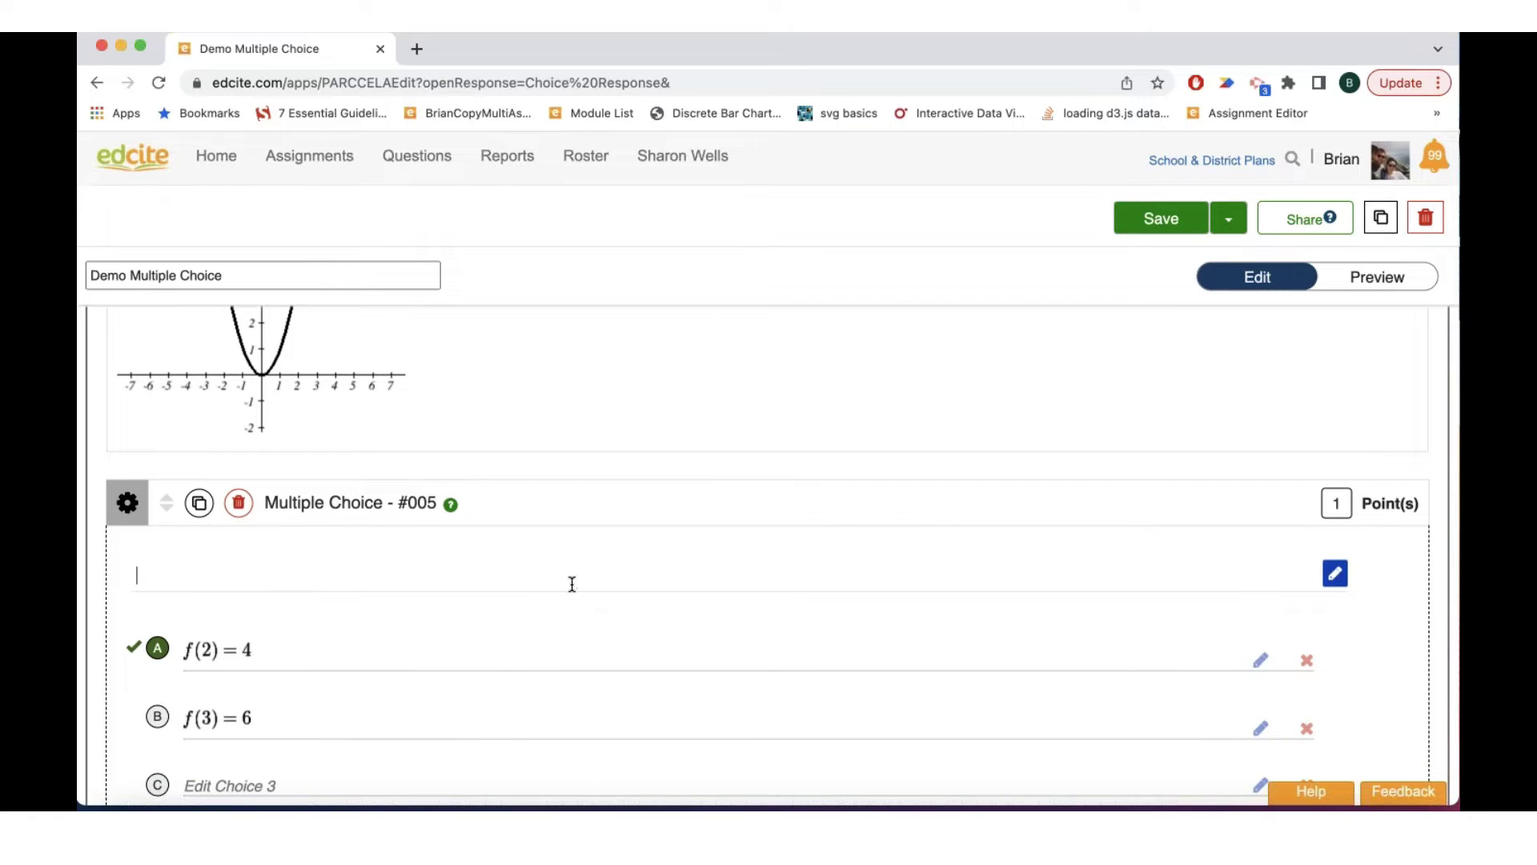
left_click(1334, 577)
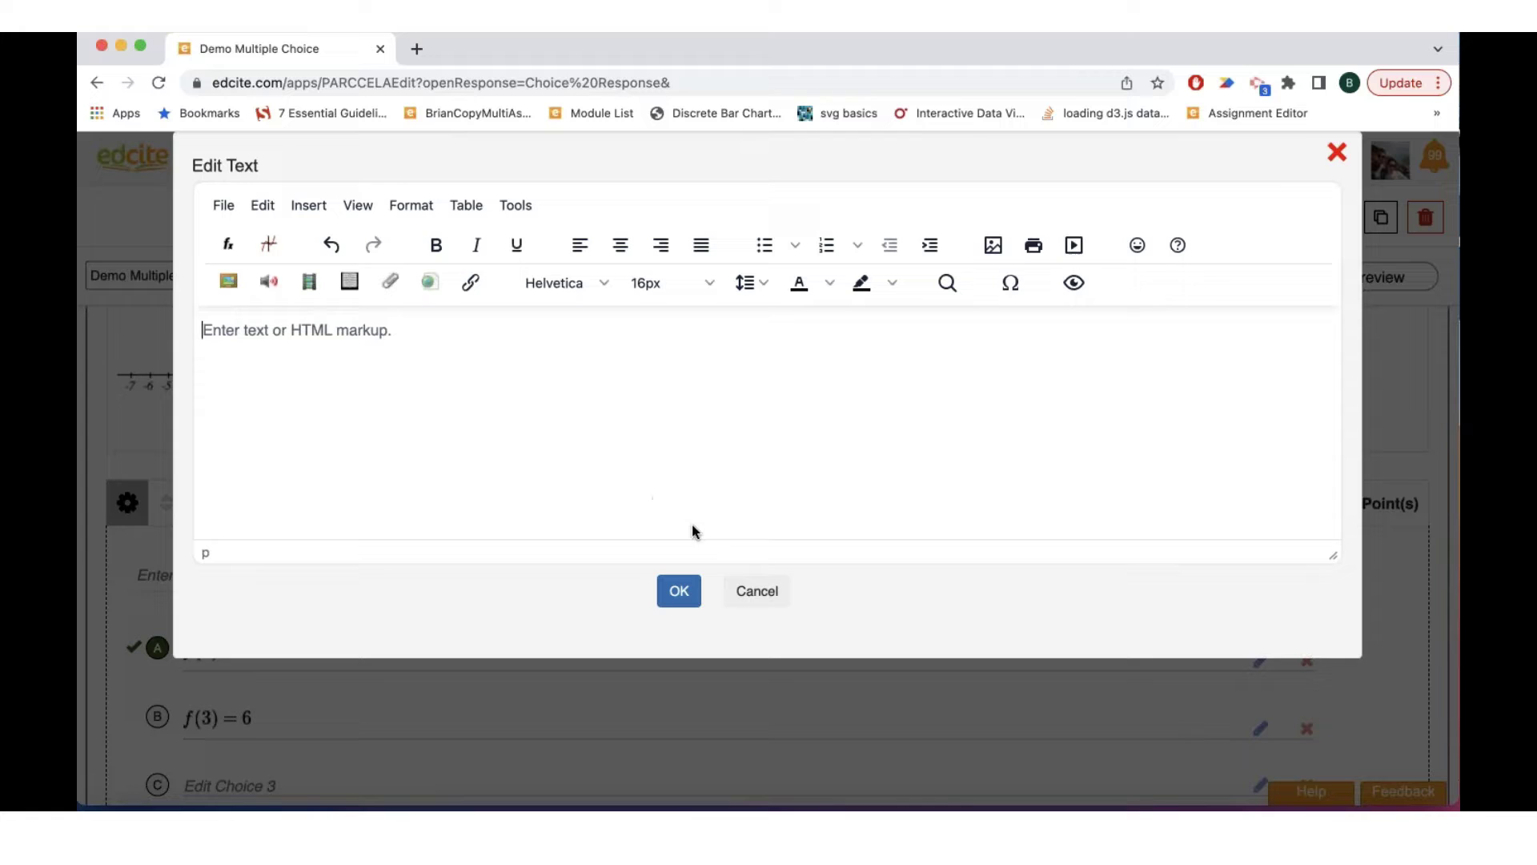
left_click(750, 579)
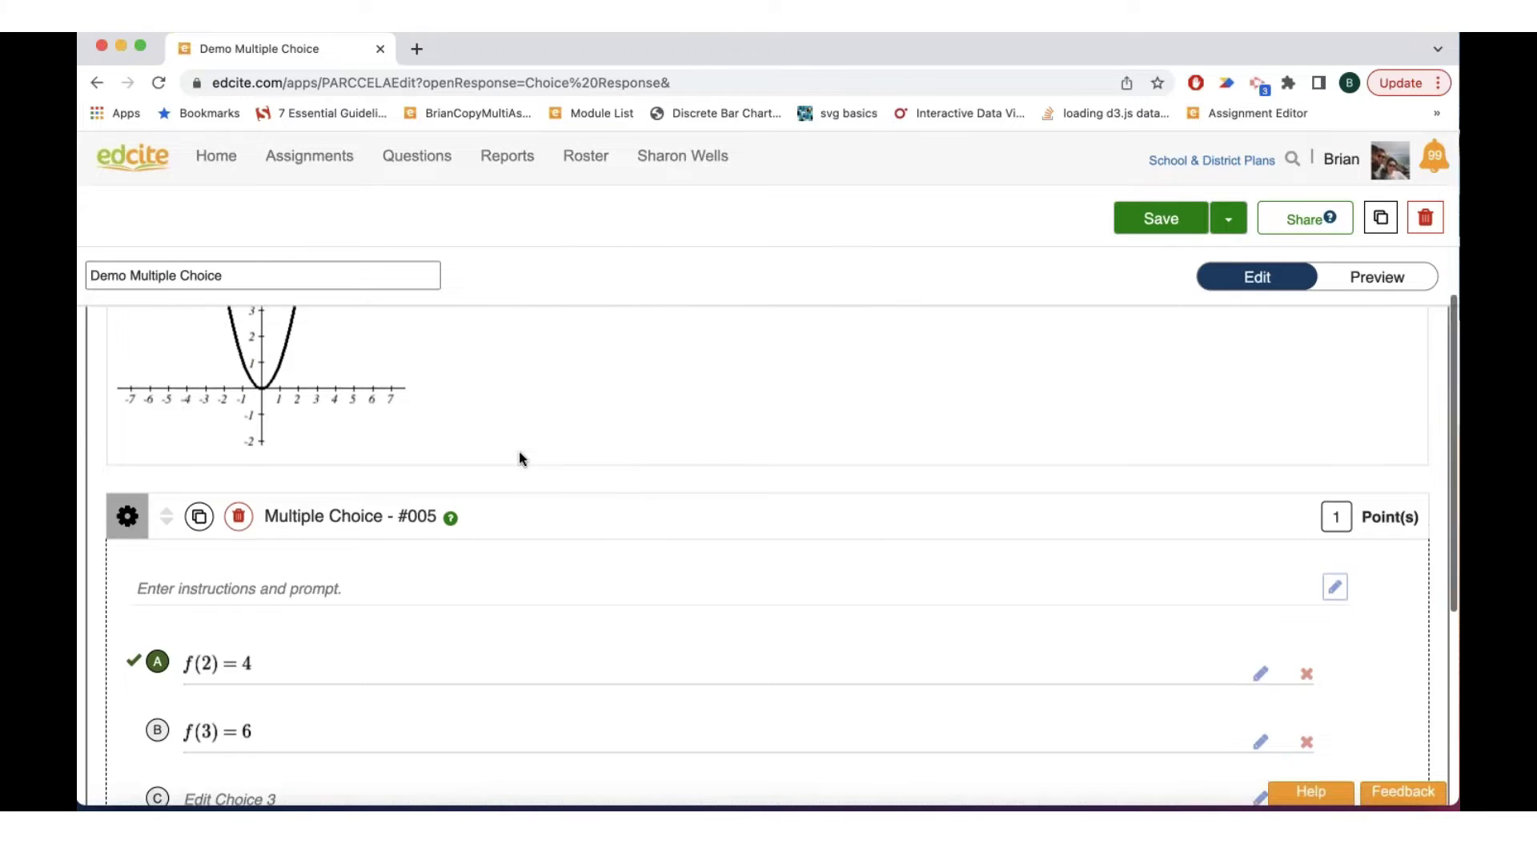
Step: Add a stimulus tab named 'tab 3' and open its text editor
scroll(518, 456, "up", 5)
left_click(354, 558)
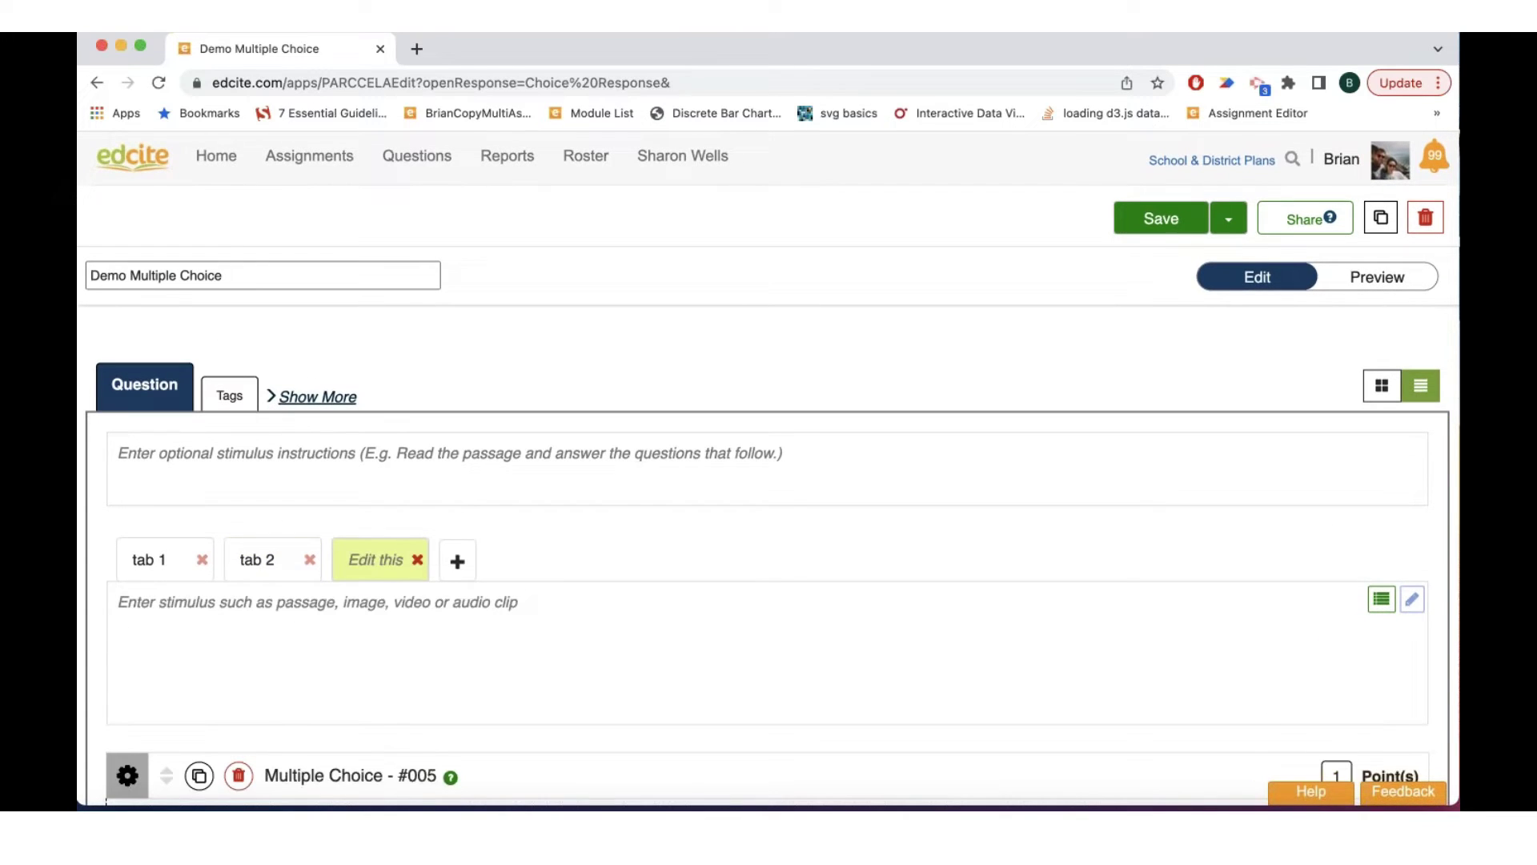
type("tab 3")
left_click(457, 676)
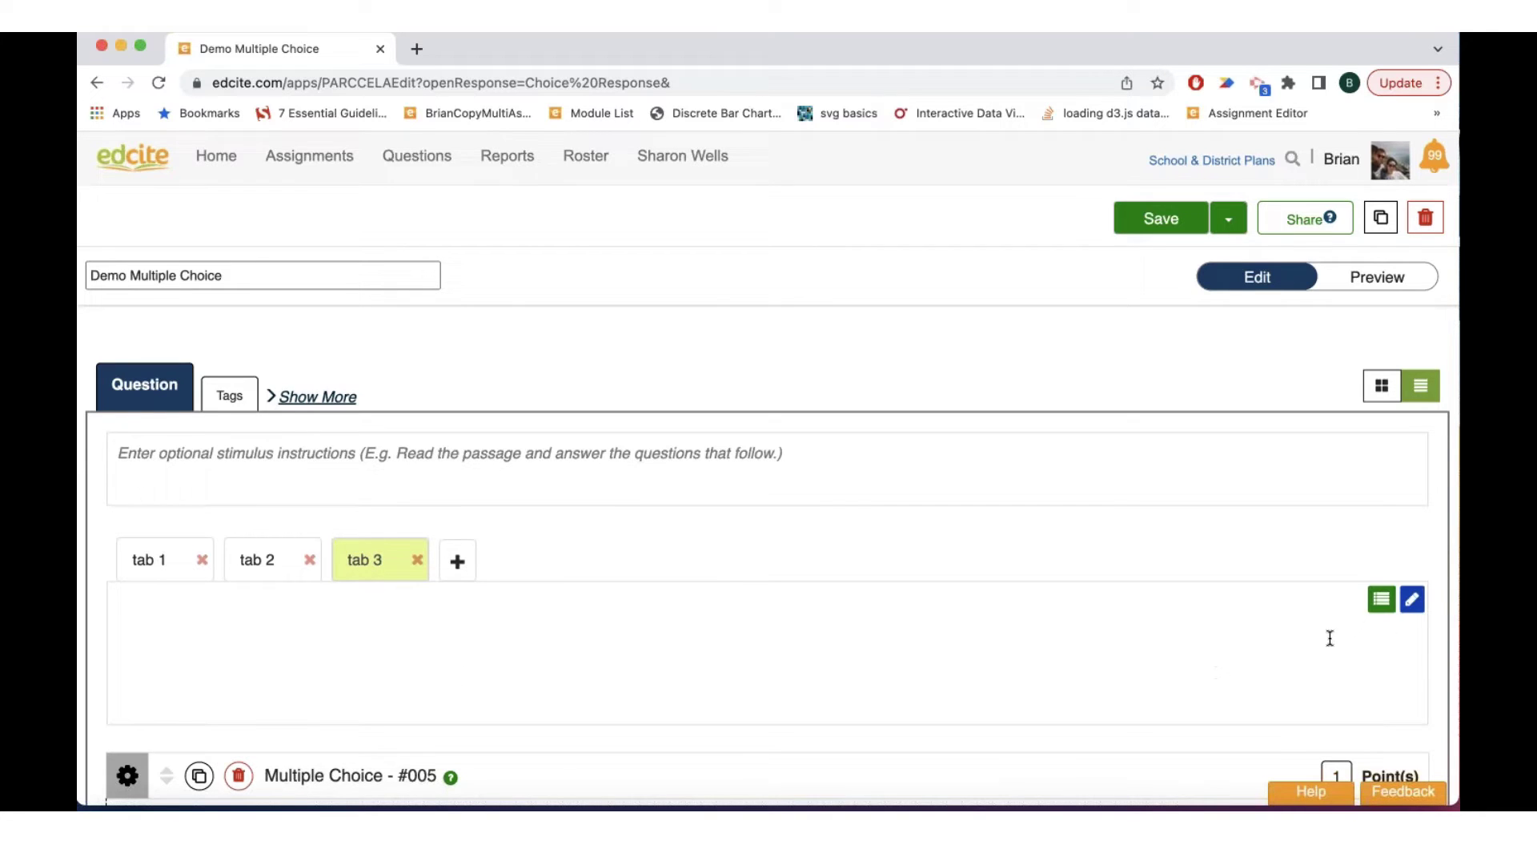
left_click(1412, 599)
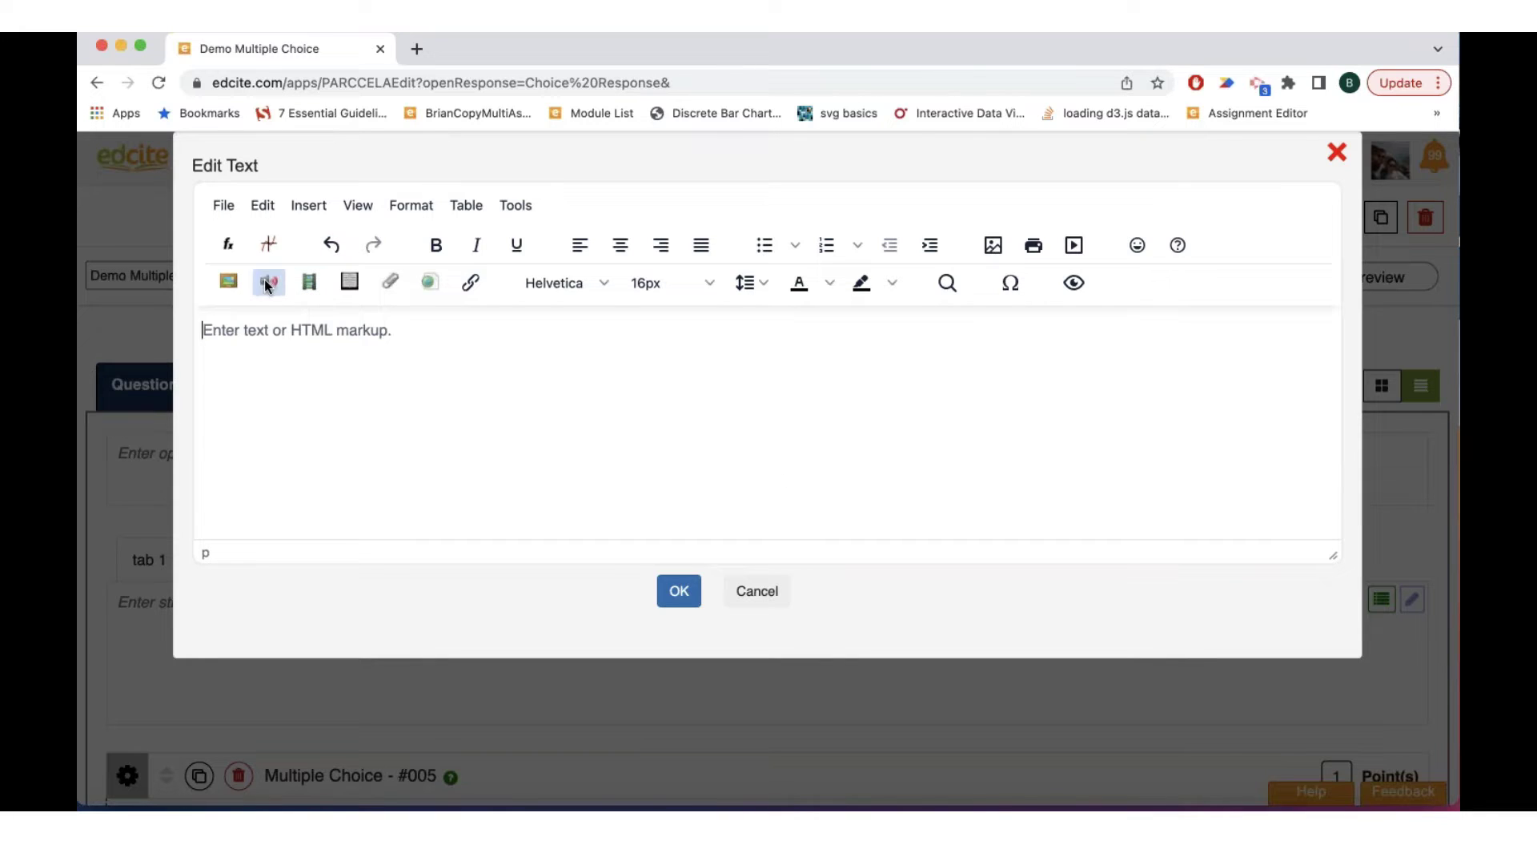
Step: Search YouTube for 'factoring' from the video insertion tool
left_click(309, 281)
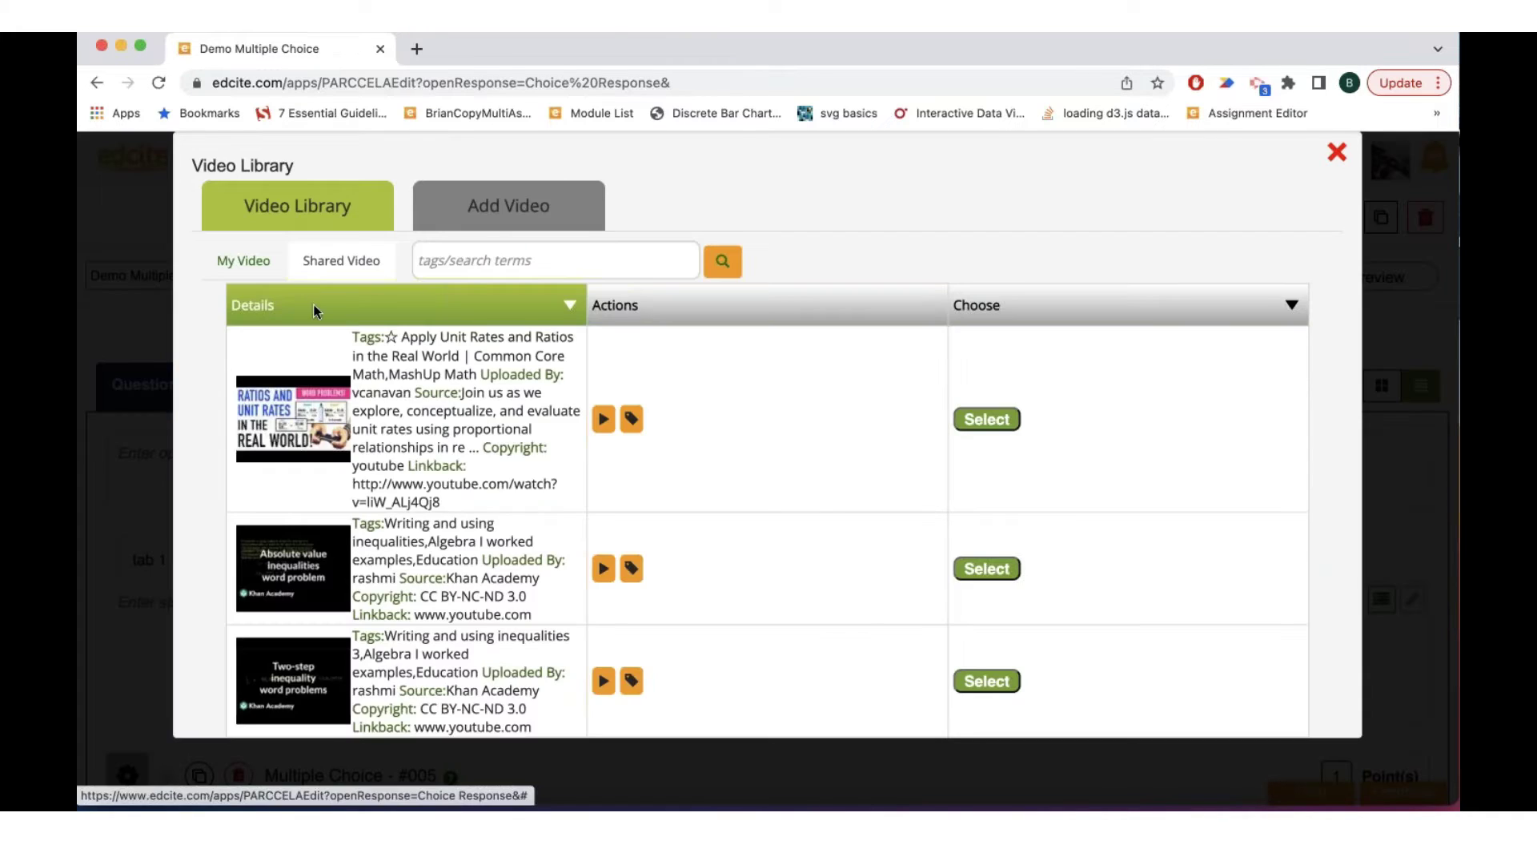
left_click(473, 210)
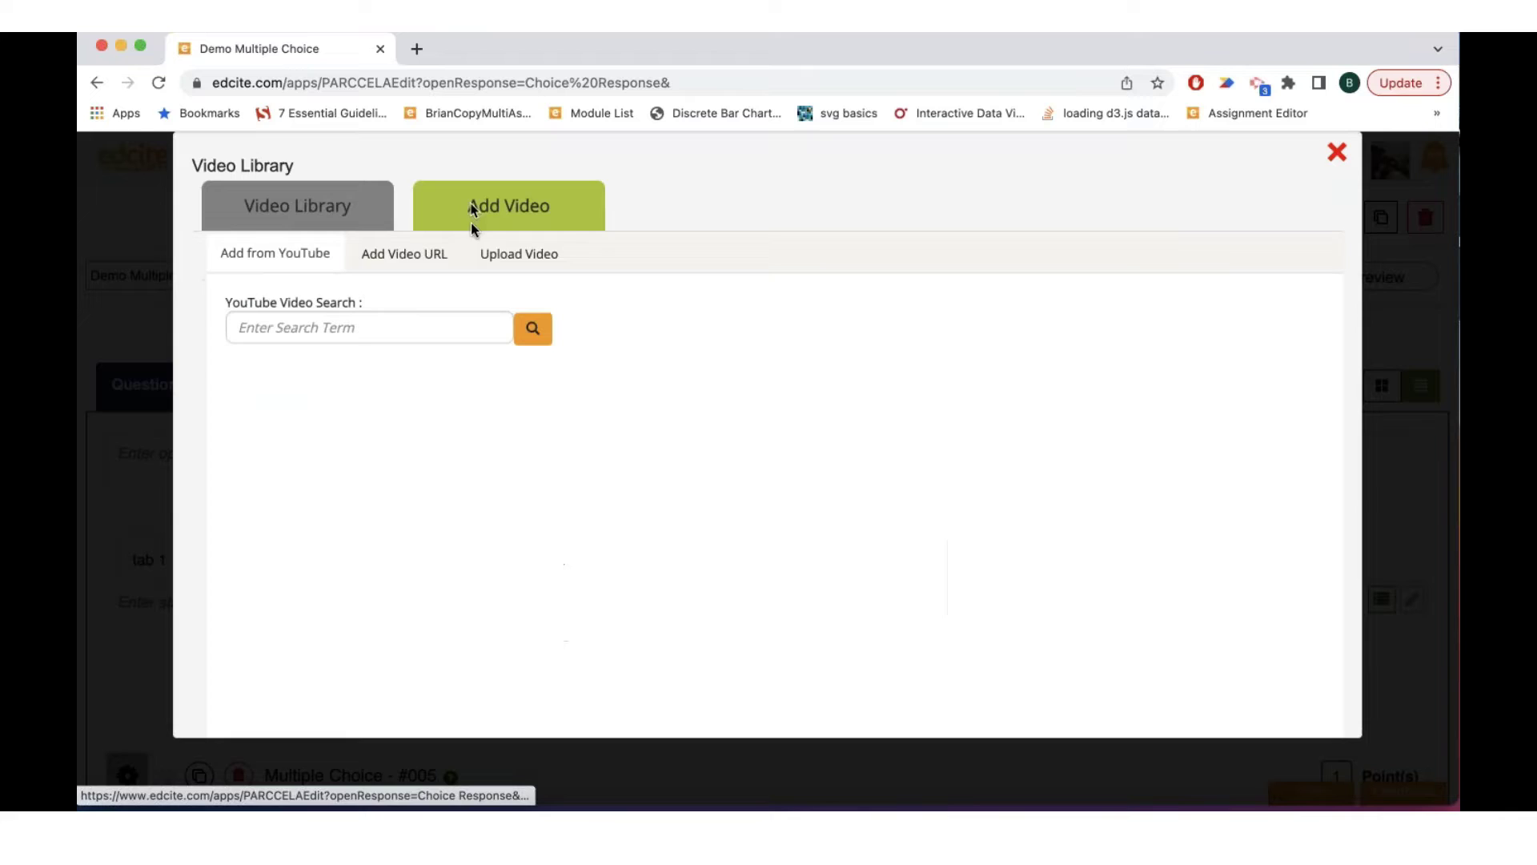
left_click(336, 329)
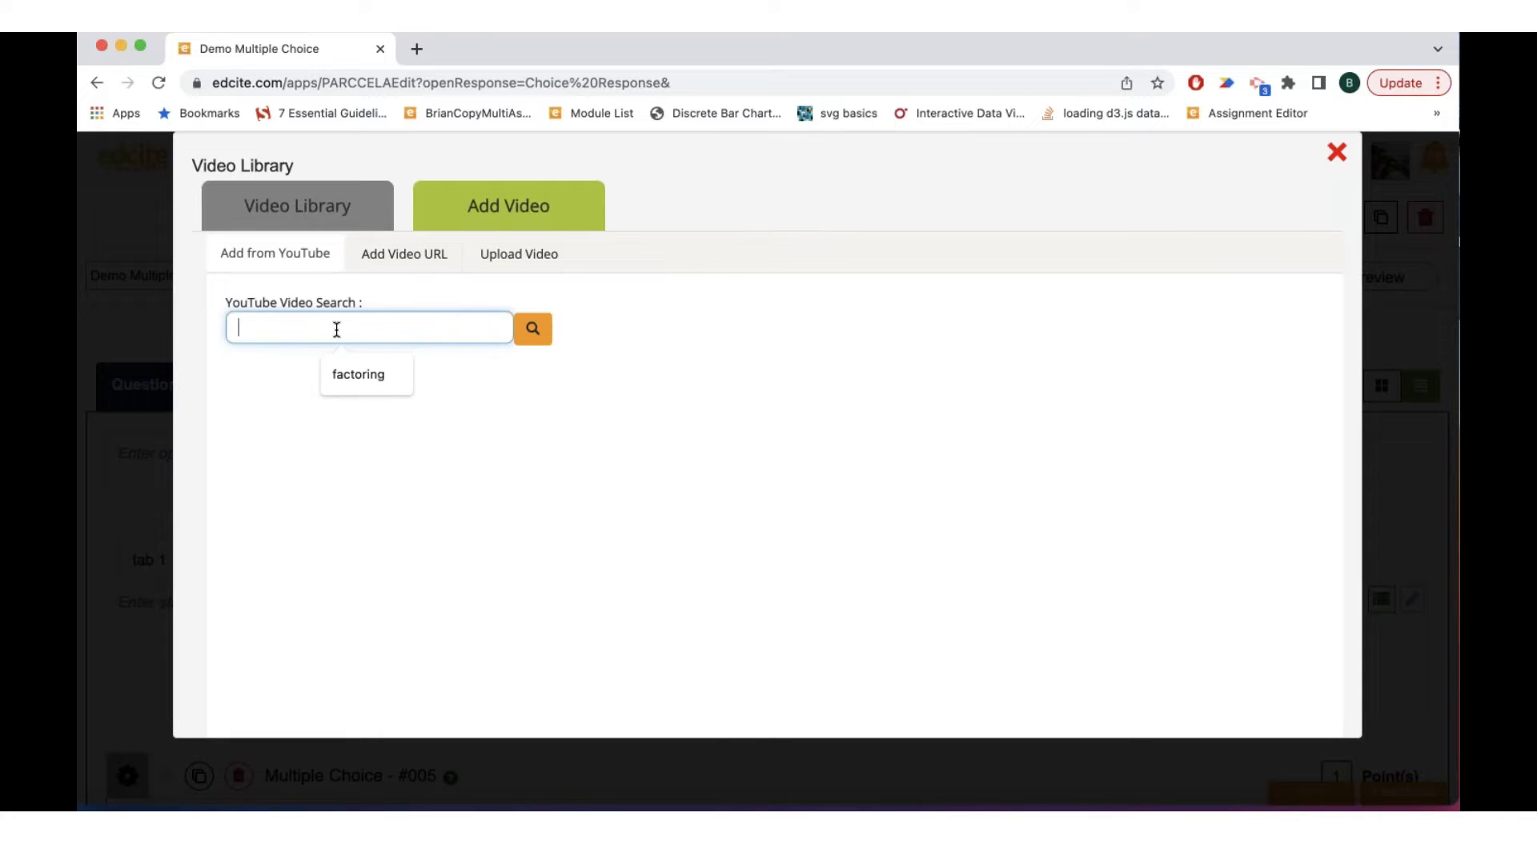
type("factoring")
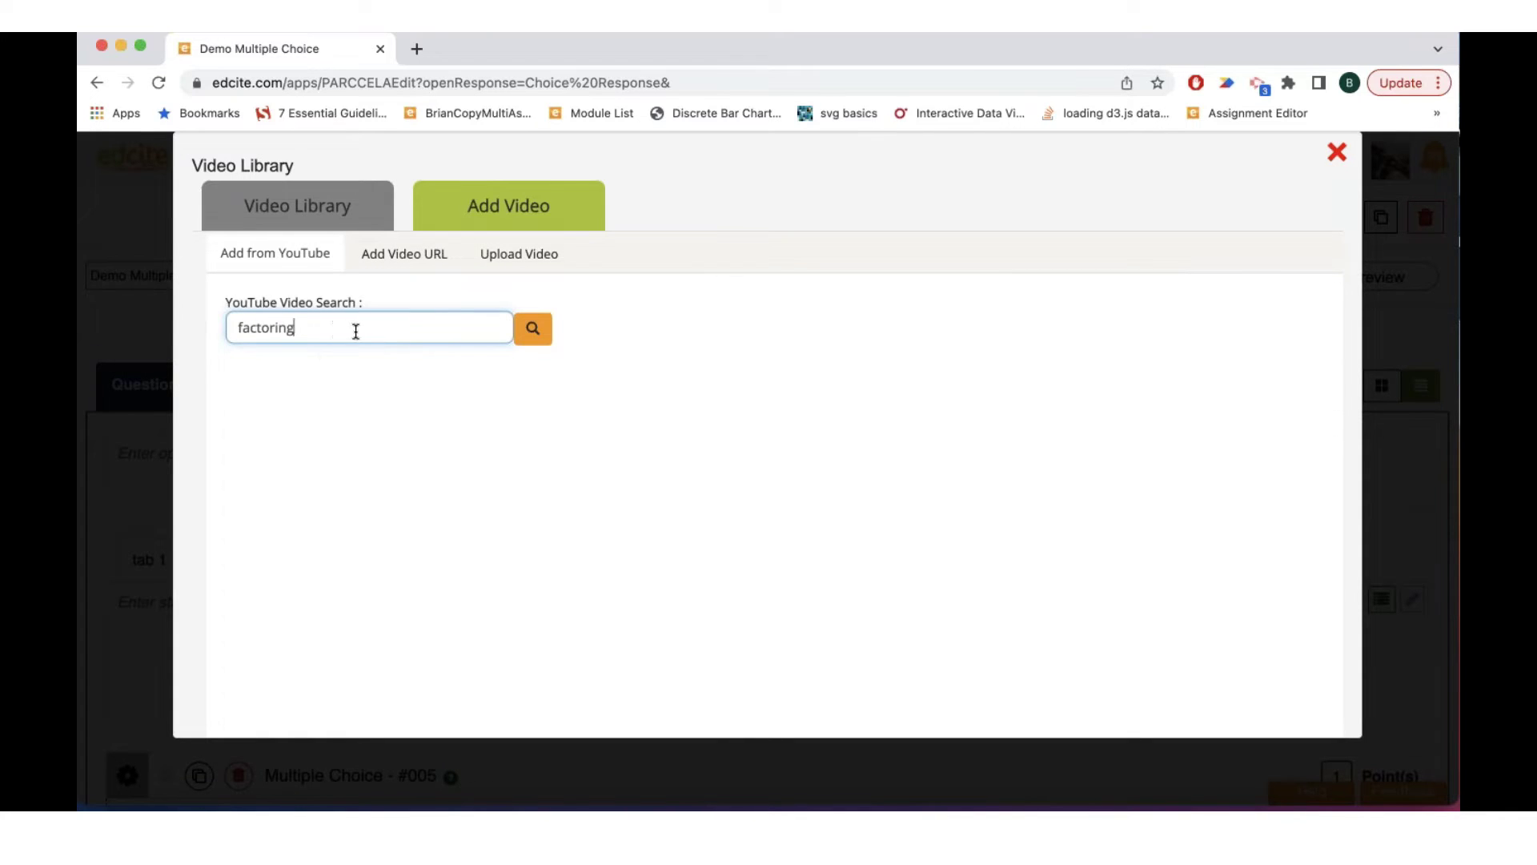
left_click(535, 330)
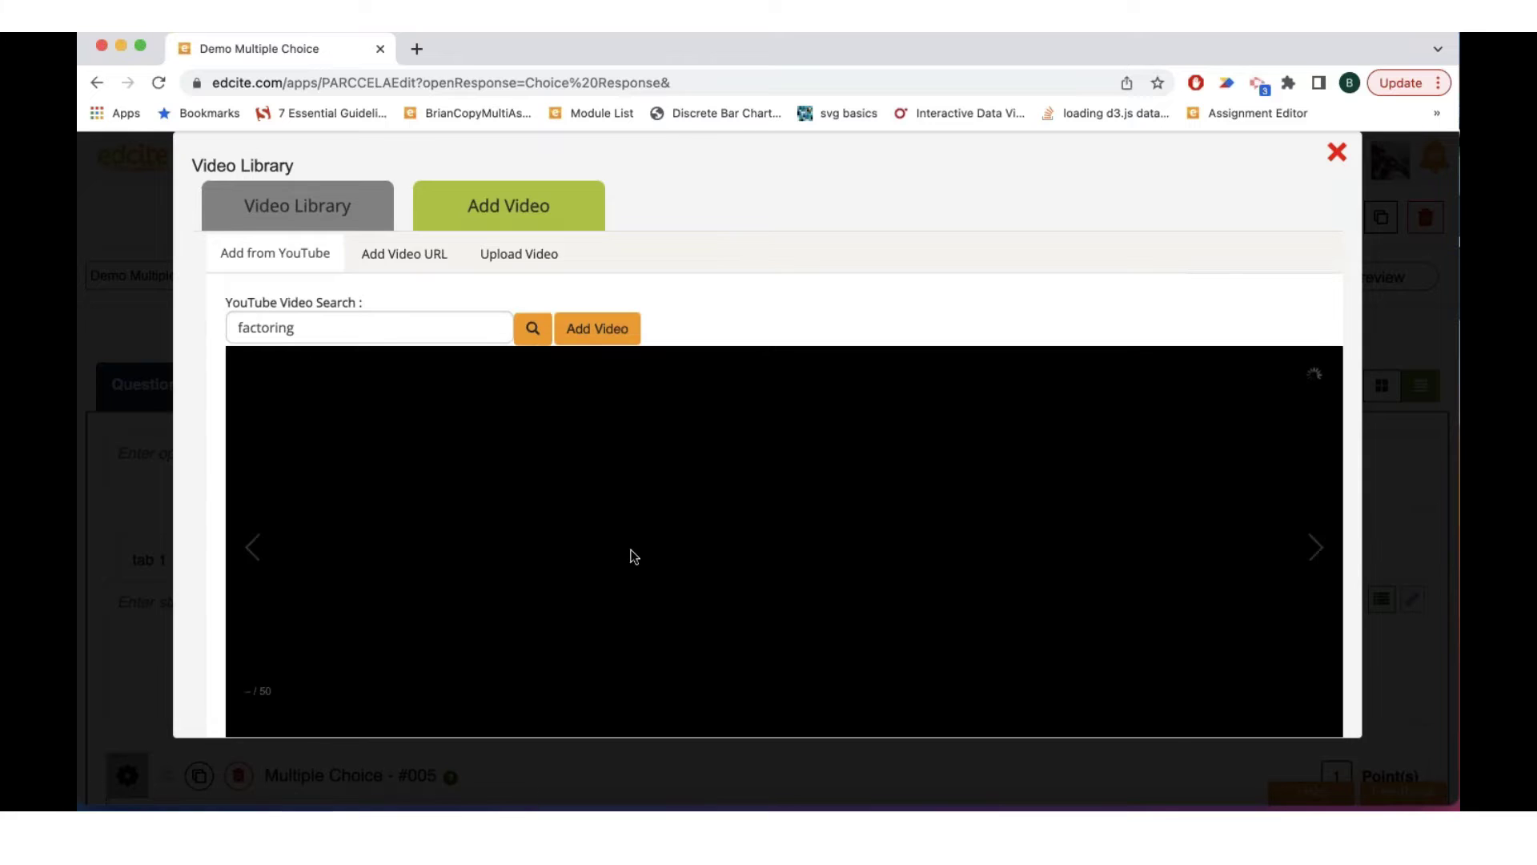
Step: Embed the factoring trinomials video into tab 3's content
scroll(640, 544, "down", 5)
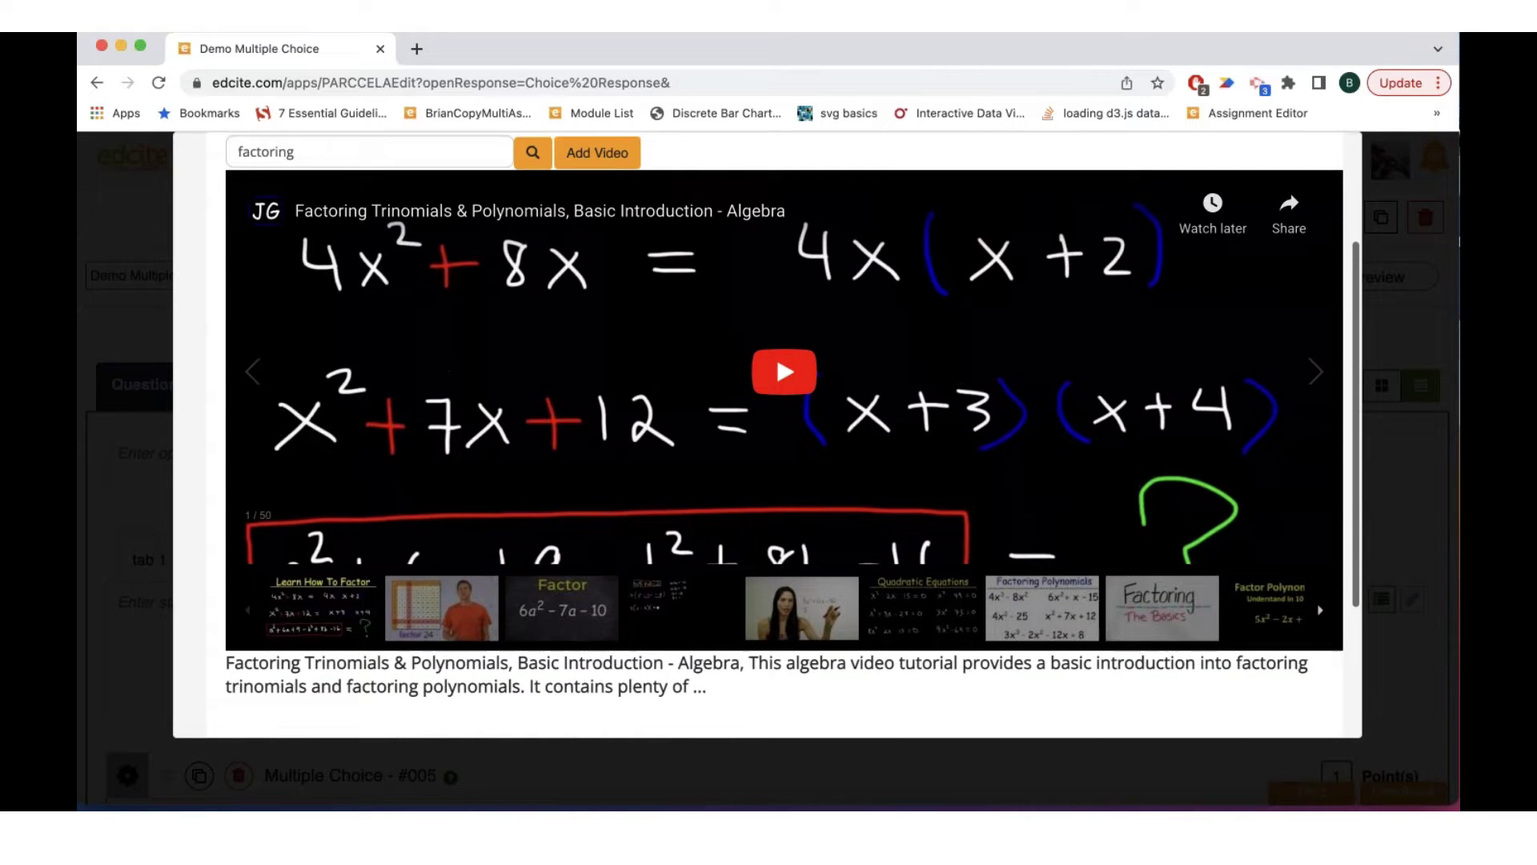
scroll(664, 448, "up", 2)
left_click(598, 211)
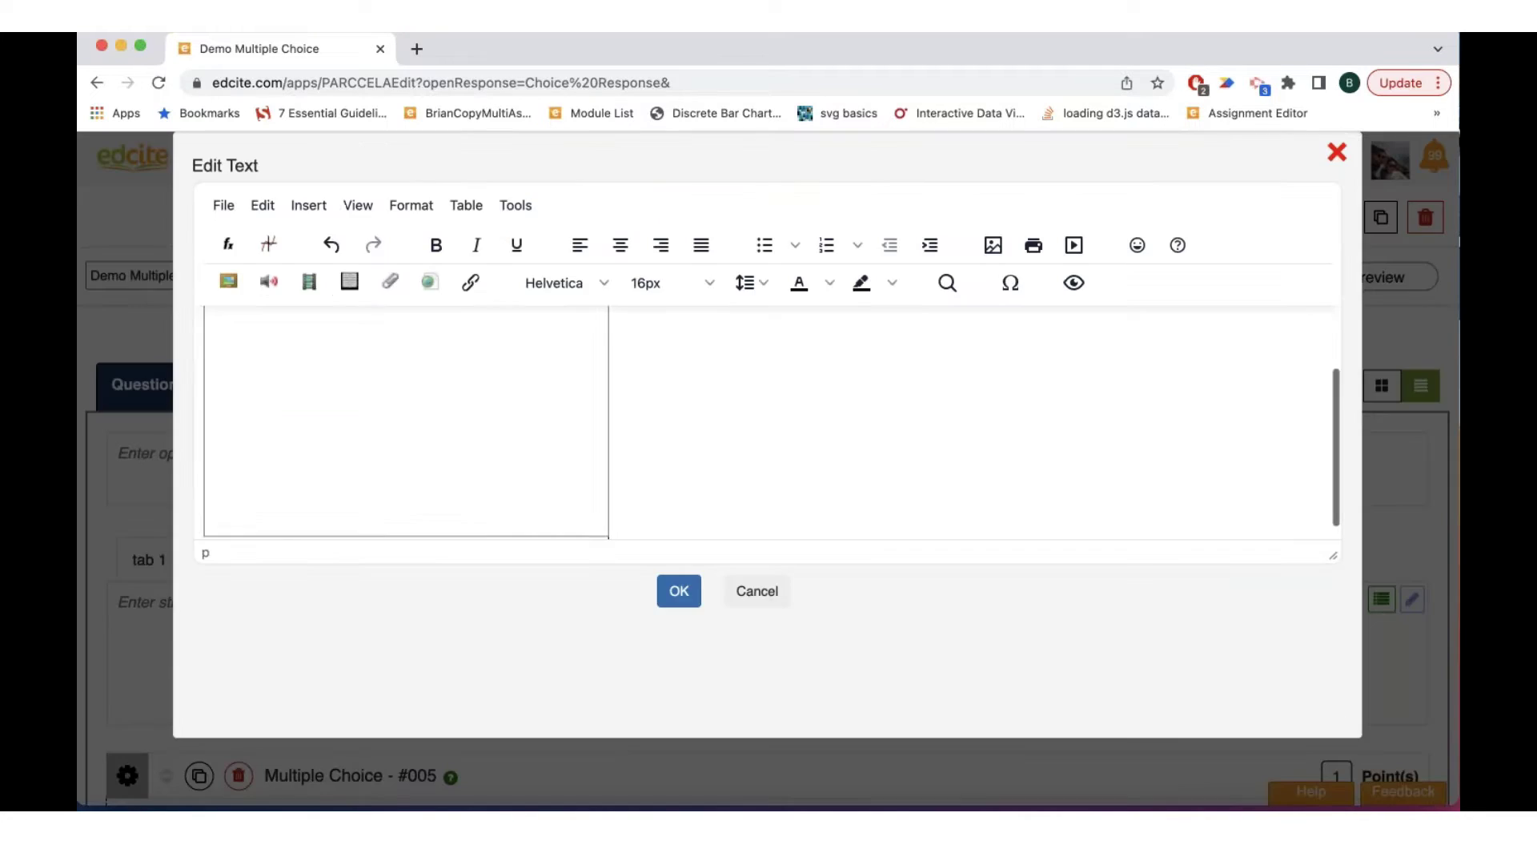
scroll(632, 424, "up", 1)
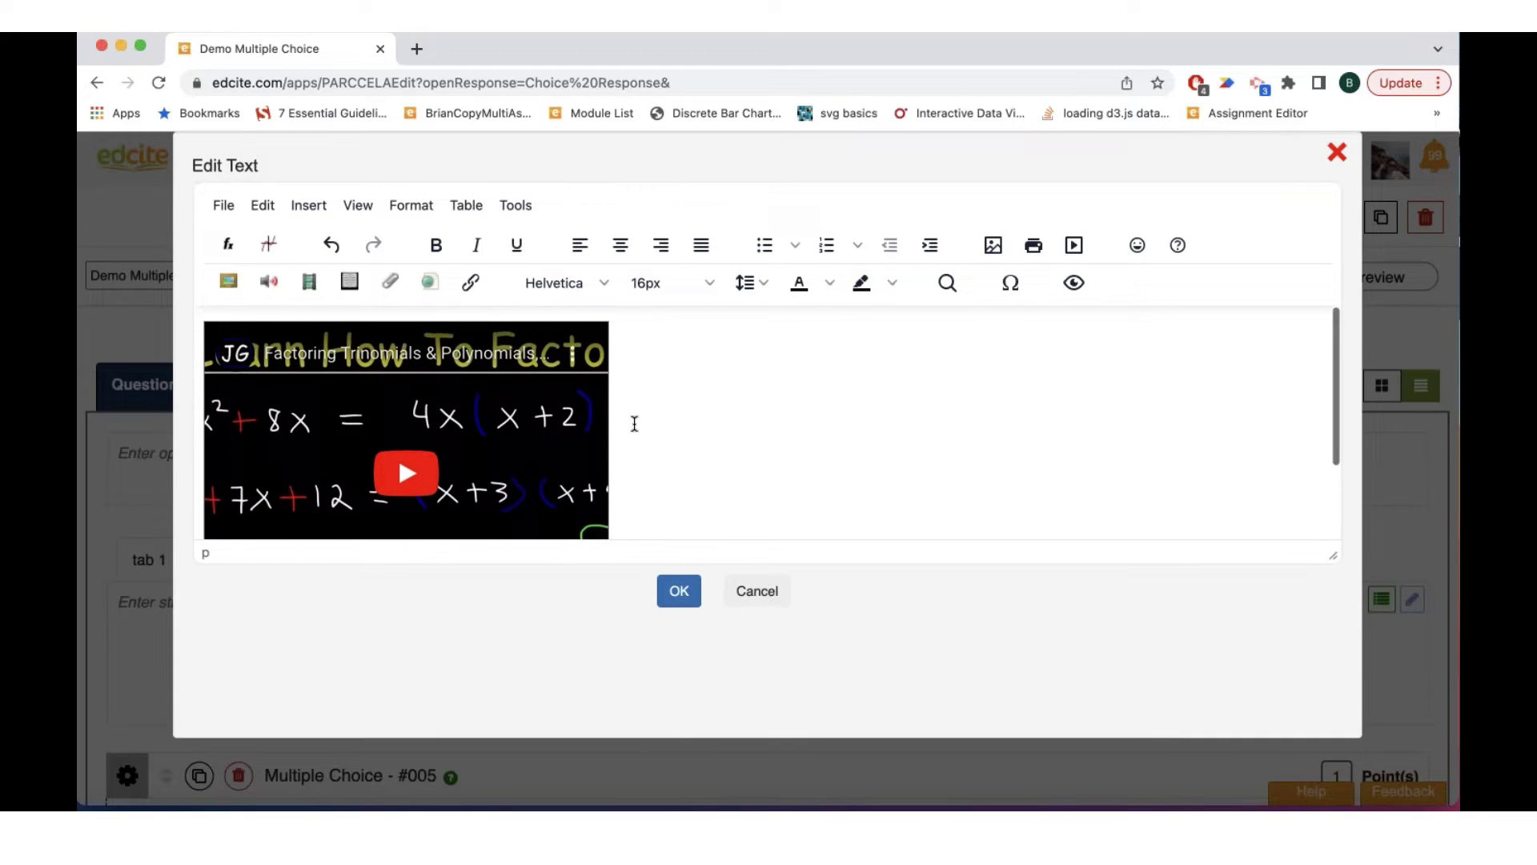
scroll(634, 424, "up", 1)
scroll(634, 423, "down", 1)
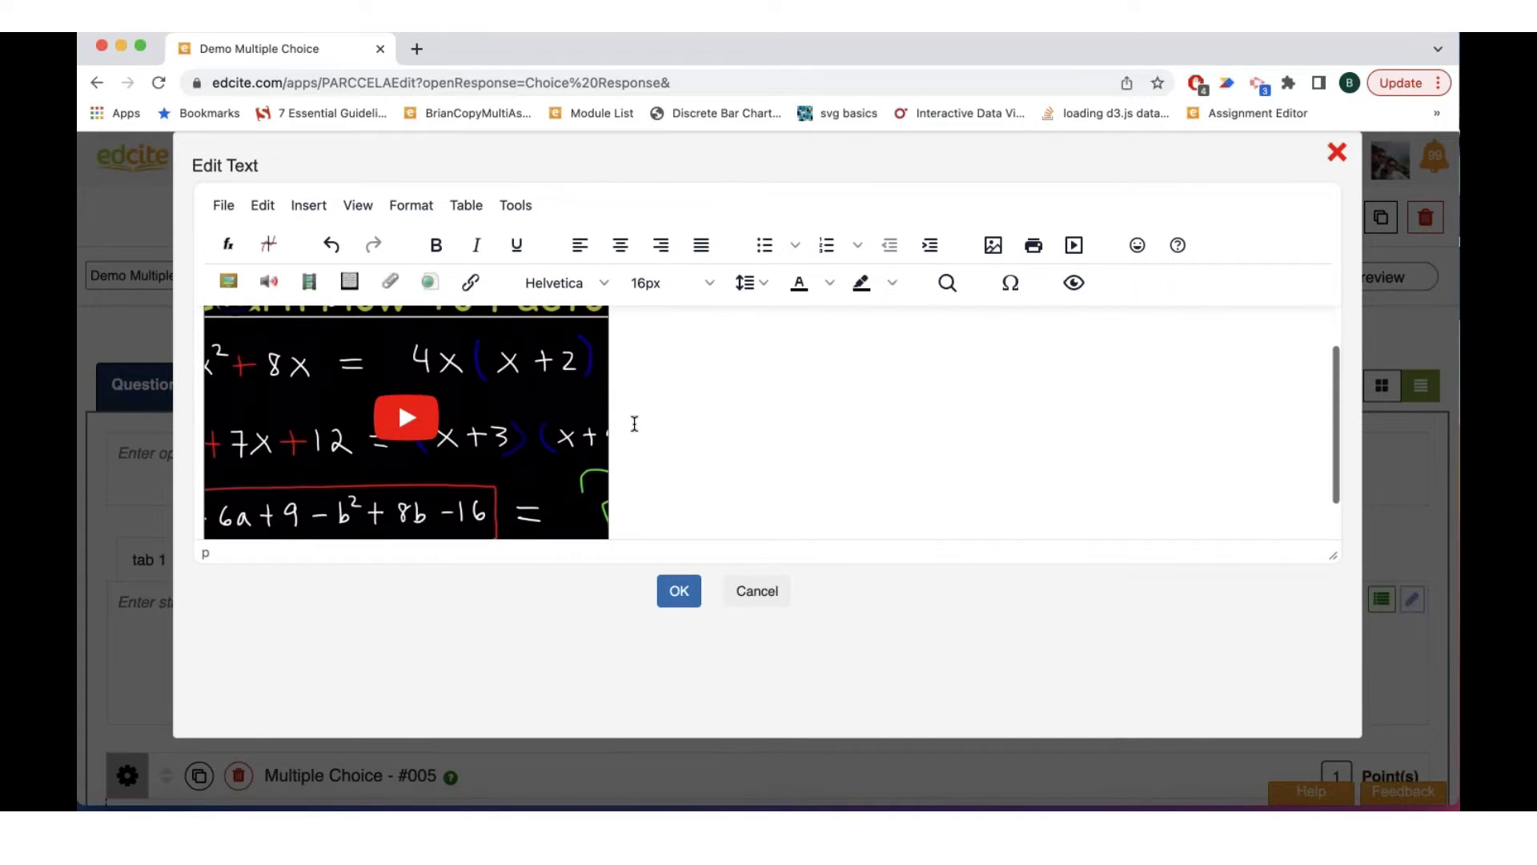
scroll(633, 462, "down", 2)
scroll(633, 462, "up", 3)
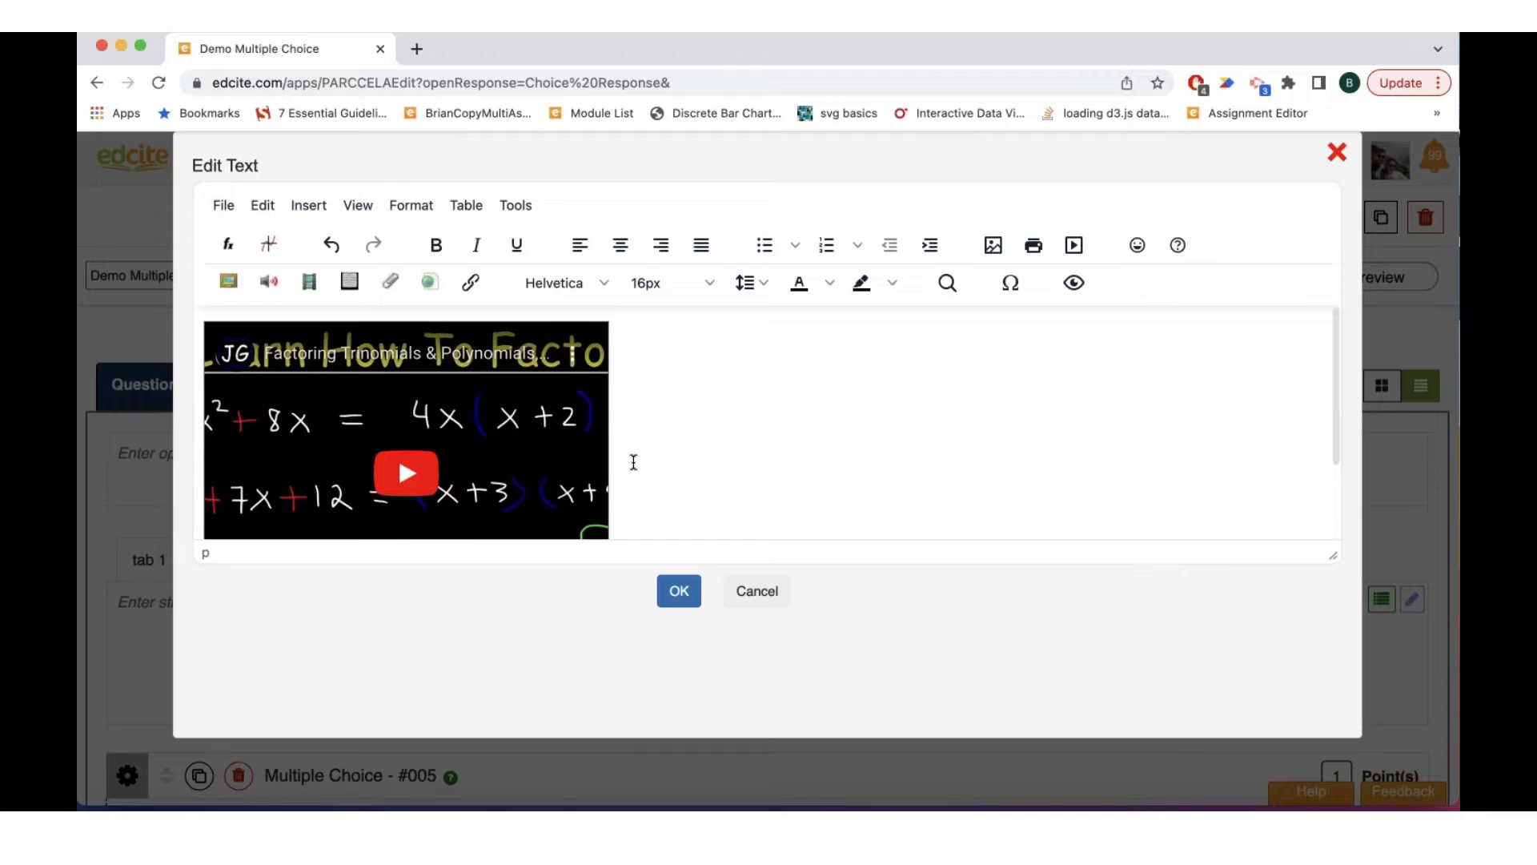
Step: Confirm the embedded video and close tab 3's text editor
left_click(679, 590)
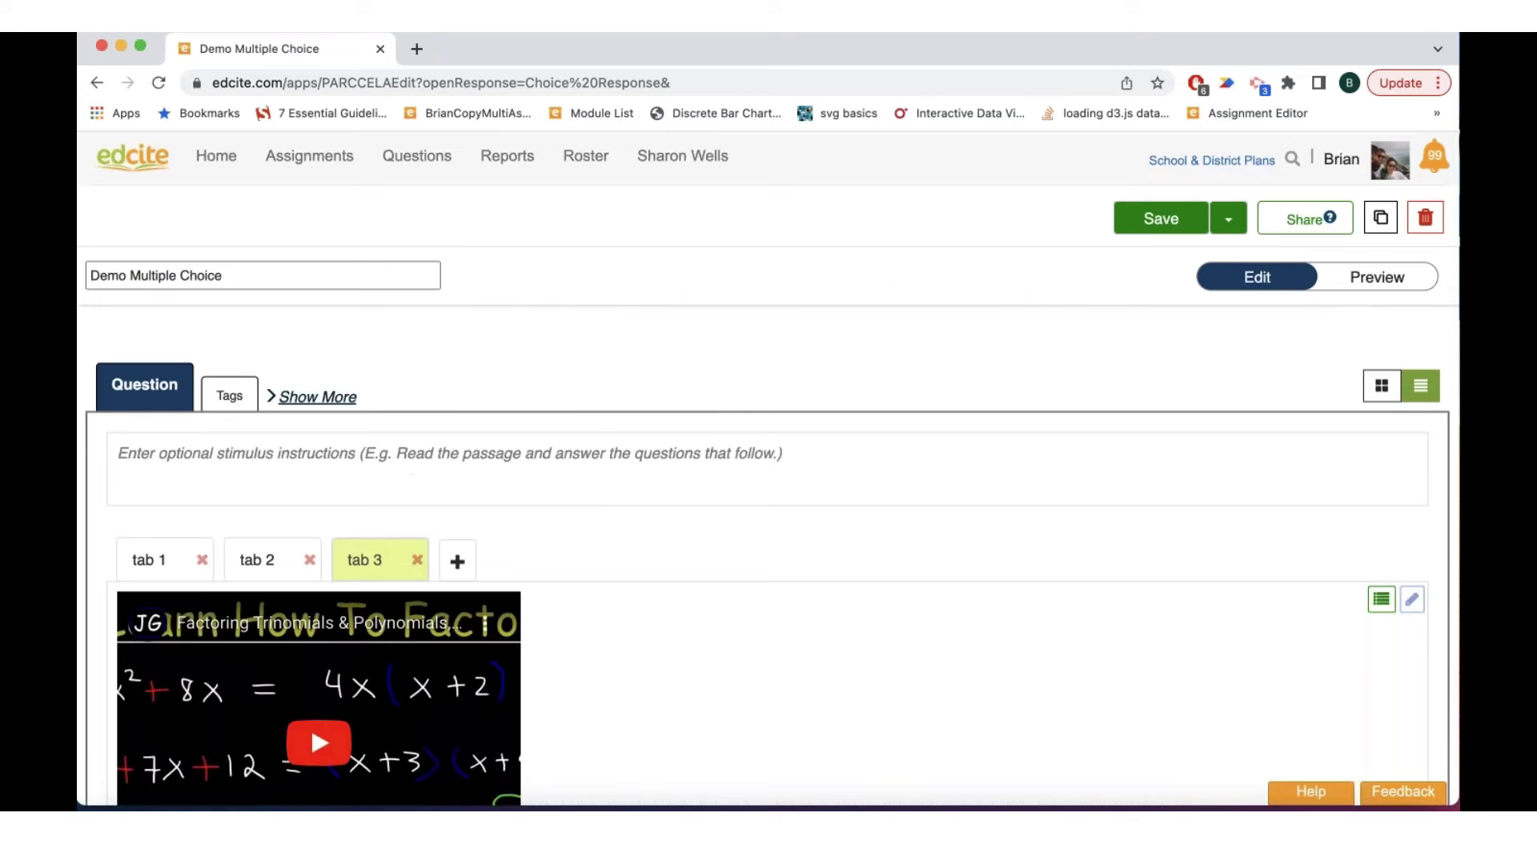
scroll(617, 676, "down", 10)
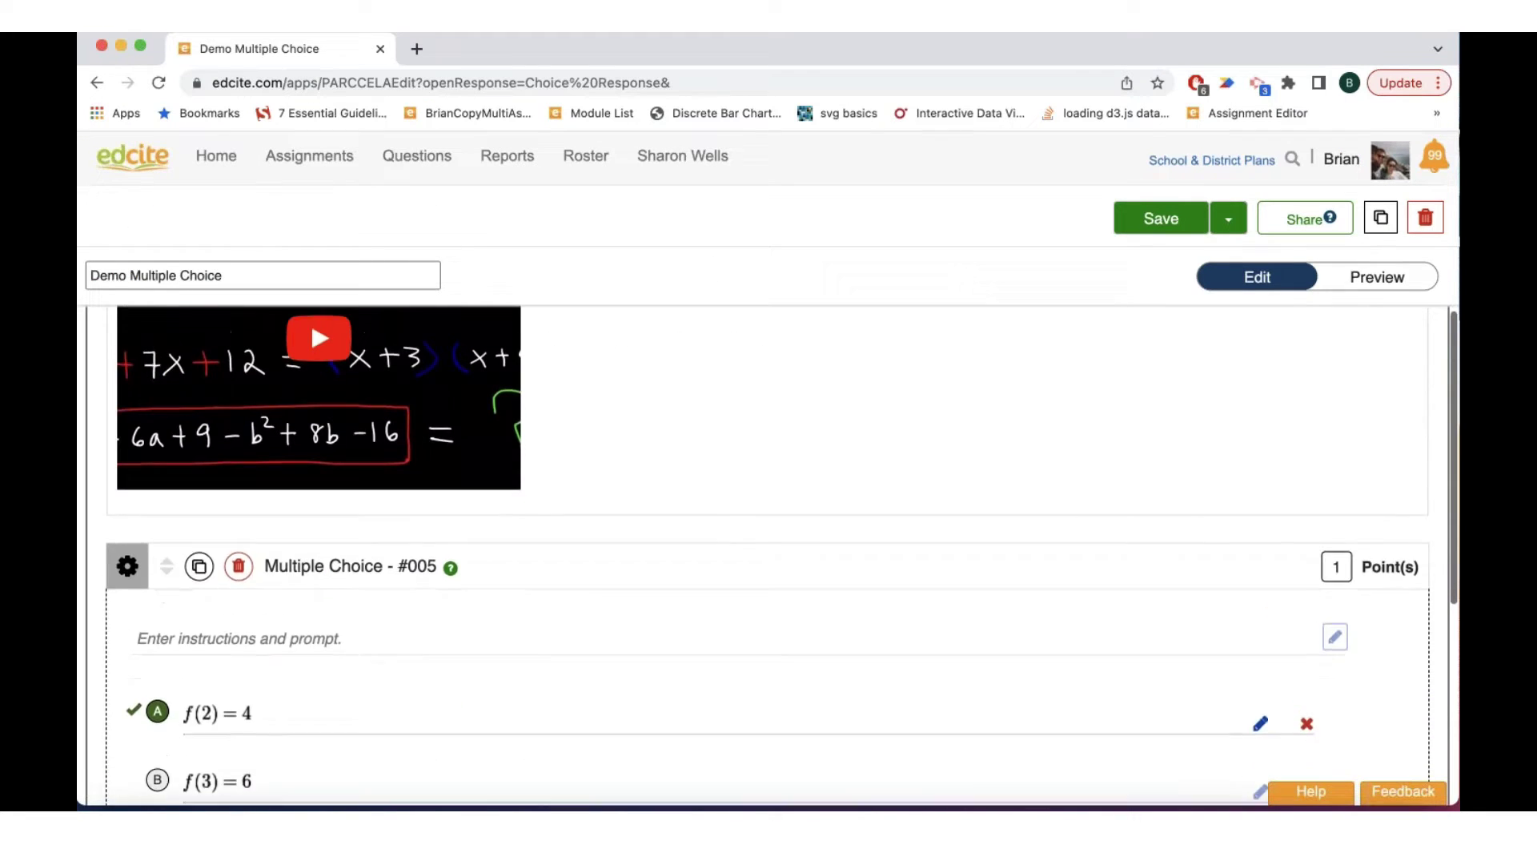
scroll(617, 676, "up", 6)
scroll(310, 574, "down", 5)
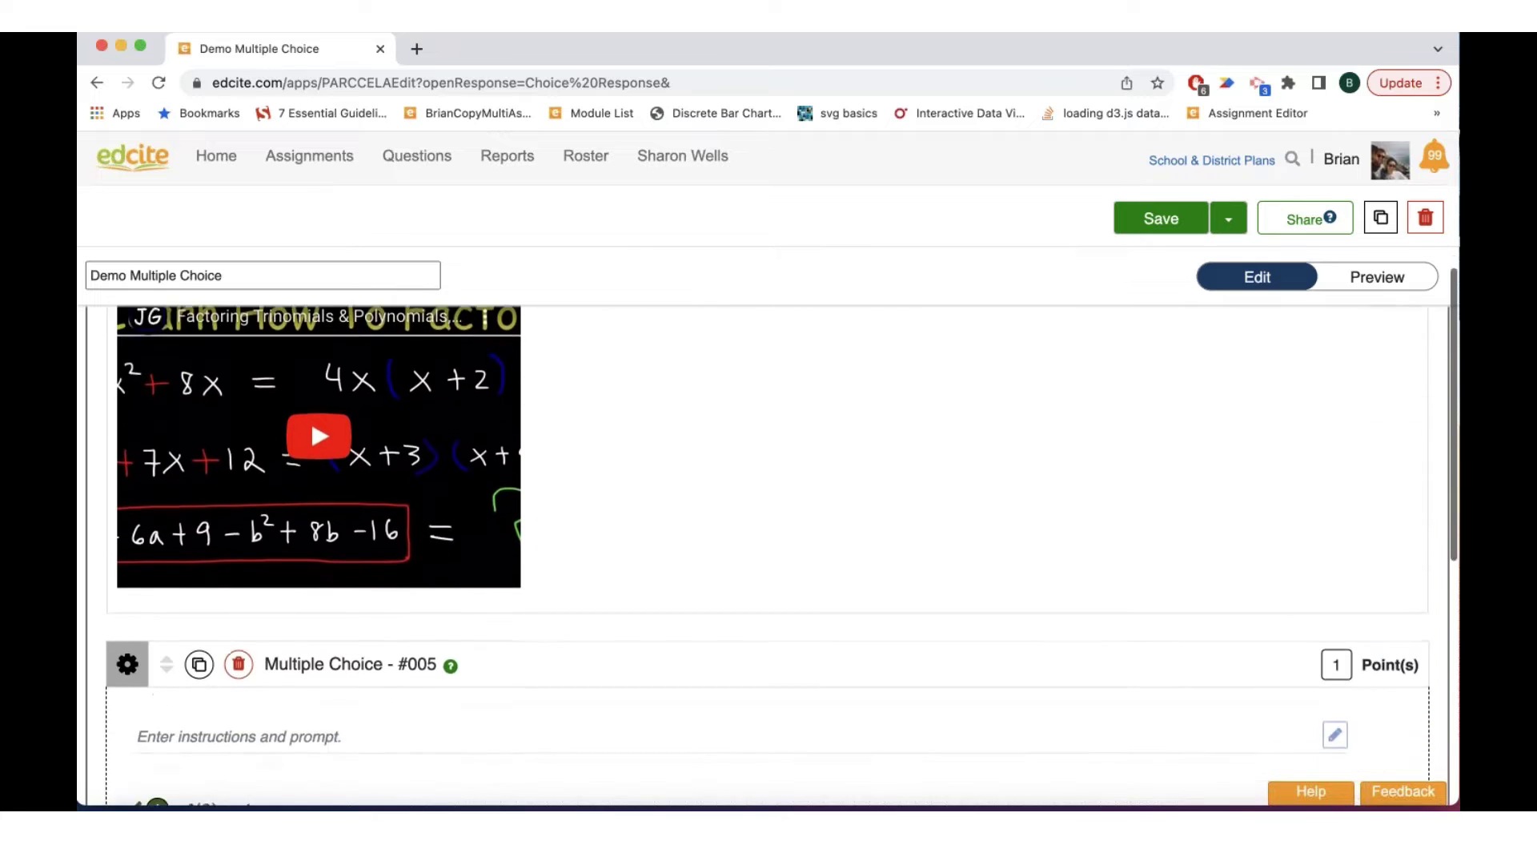
scroll(781, 536, "down", 1)
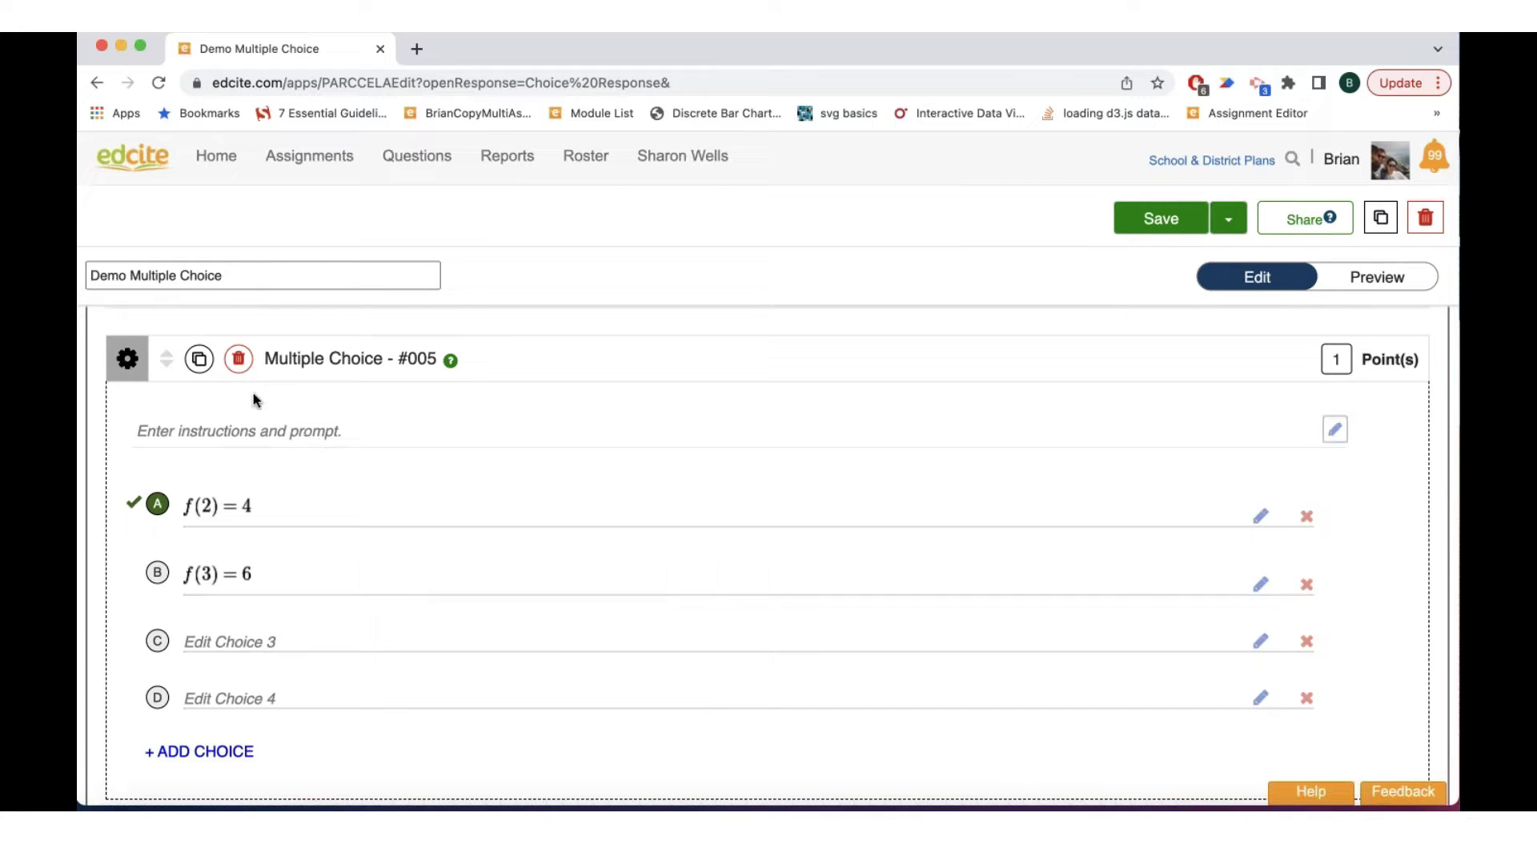
scroll(253, 399, "up", 2)
scroll(253, 398, "up", 2)
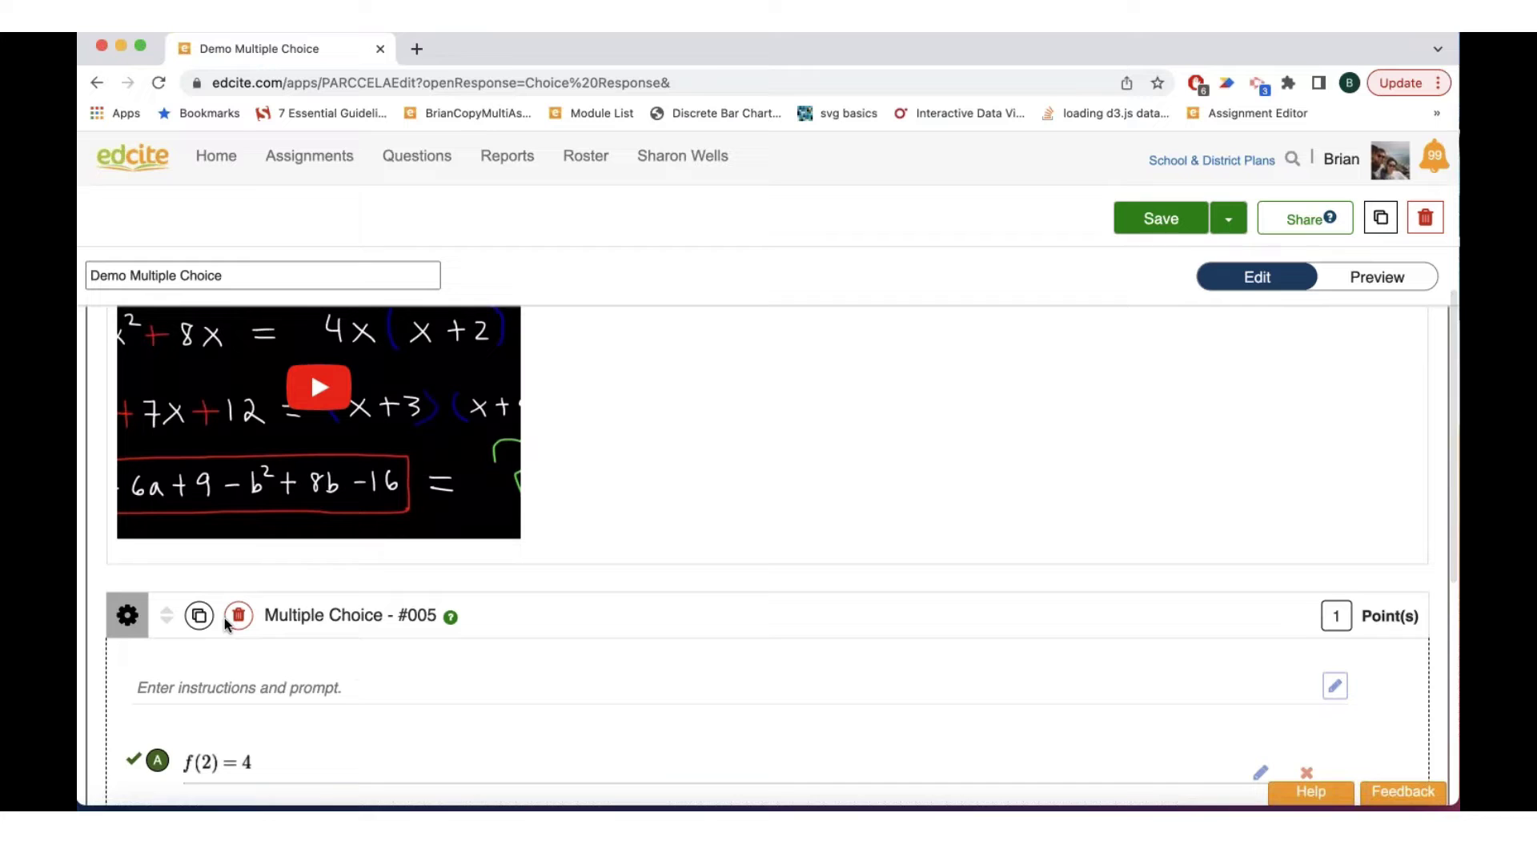
Step: Review Multiple Choice #005 settings: answer eliminator on, Additive without Negation scoring
left_click(126, 617)
scroll(343, 735, "down", 3)
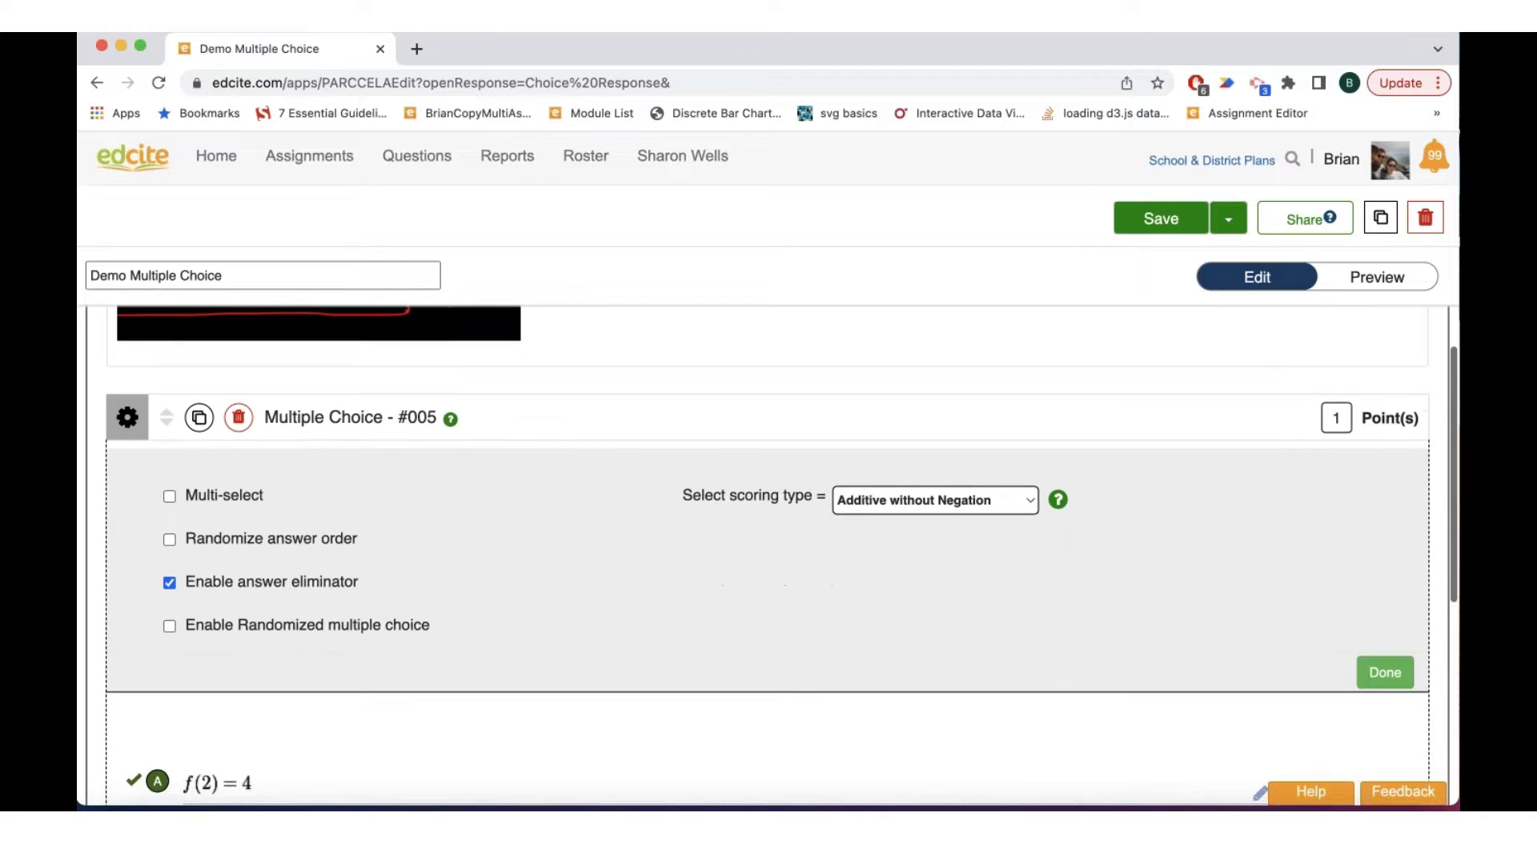
scroll(251, 651, "down", 1)
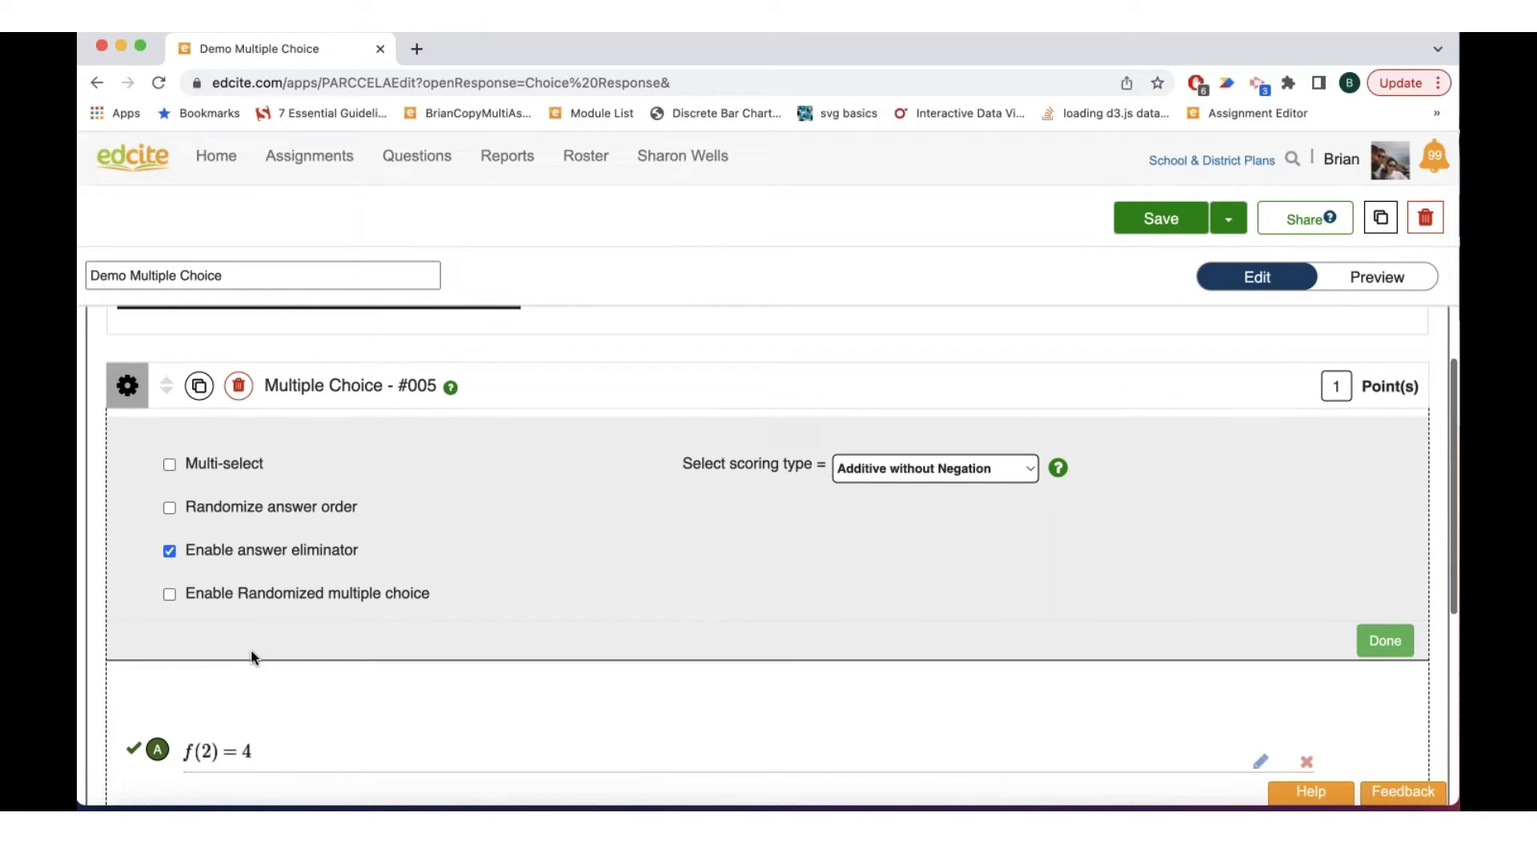
scroll(251, 656, "down", 1)
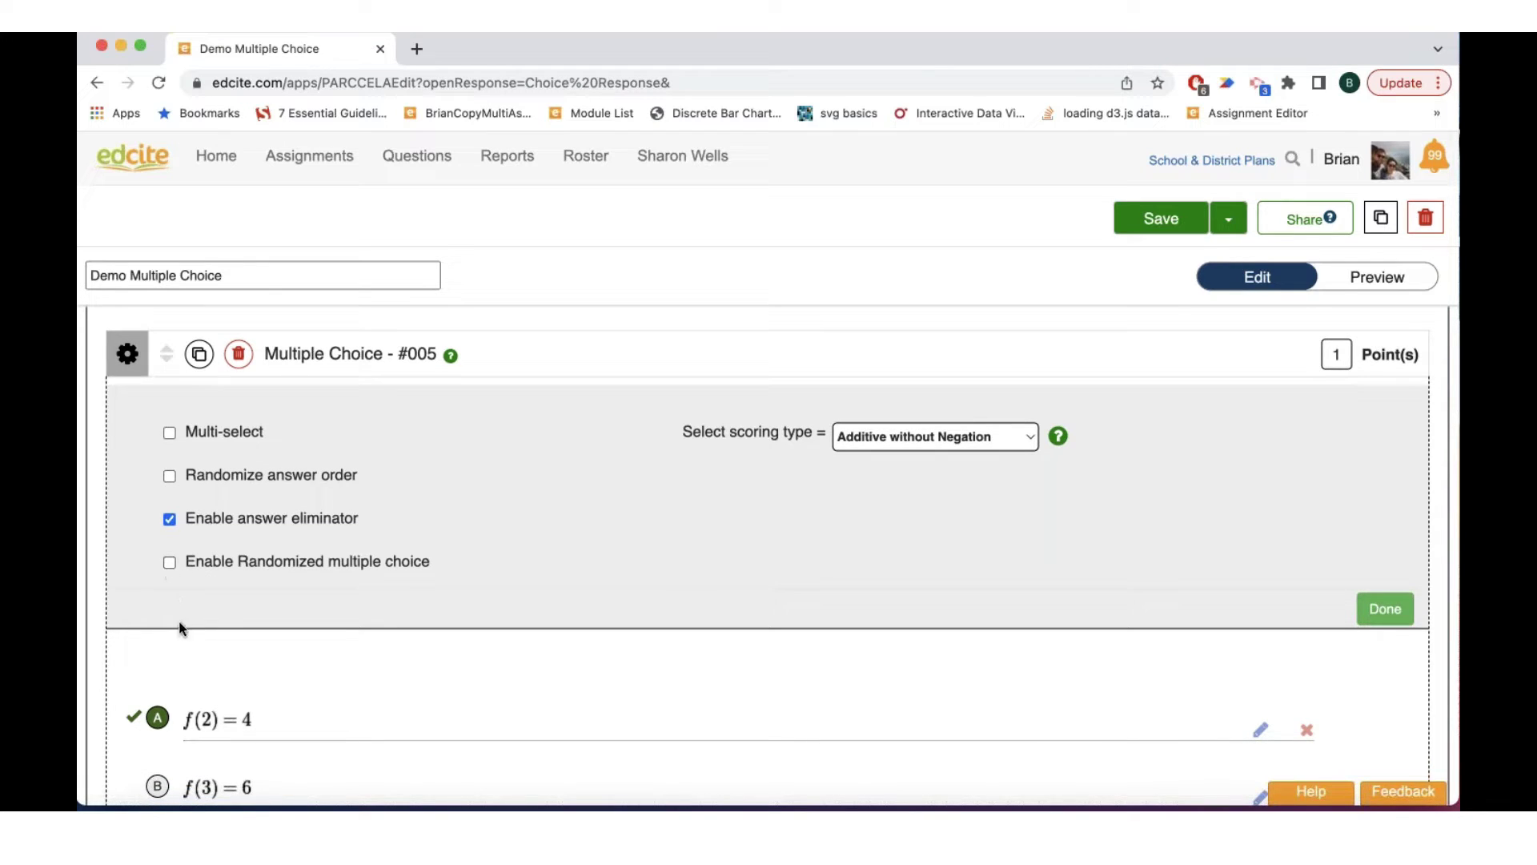
scroll(378, 497, "up", 1)
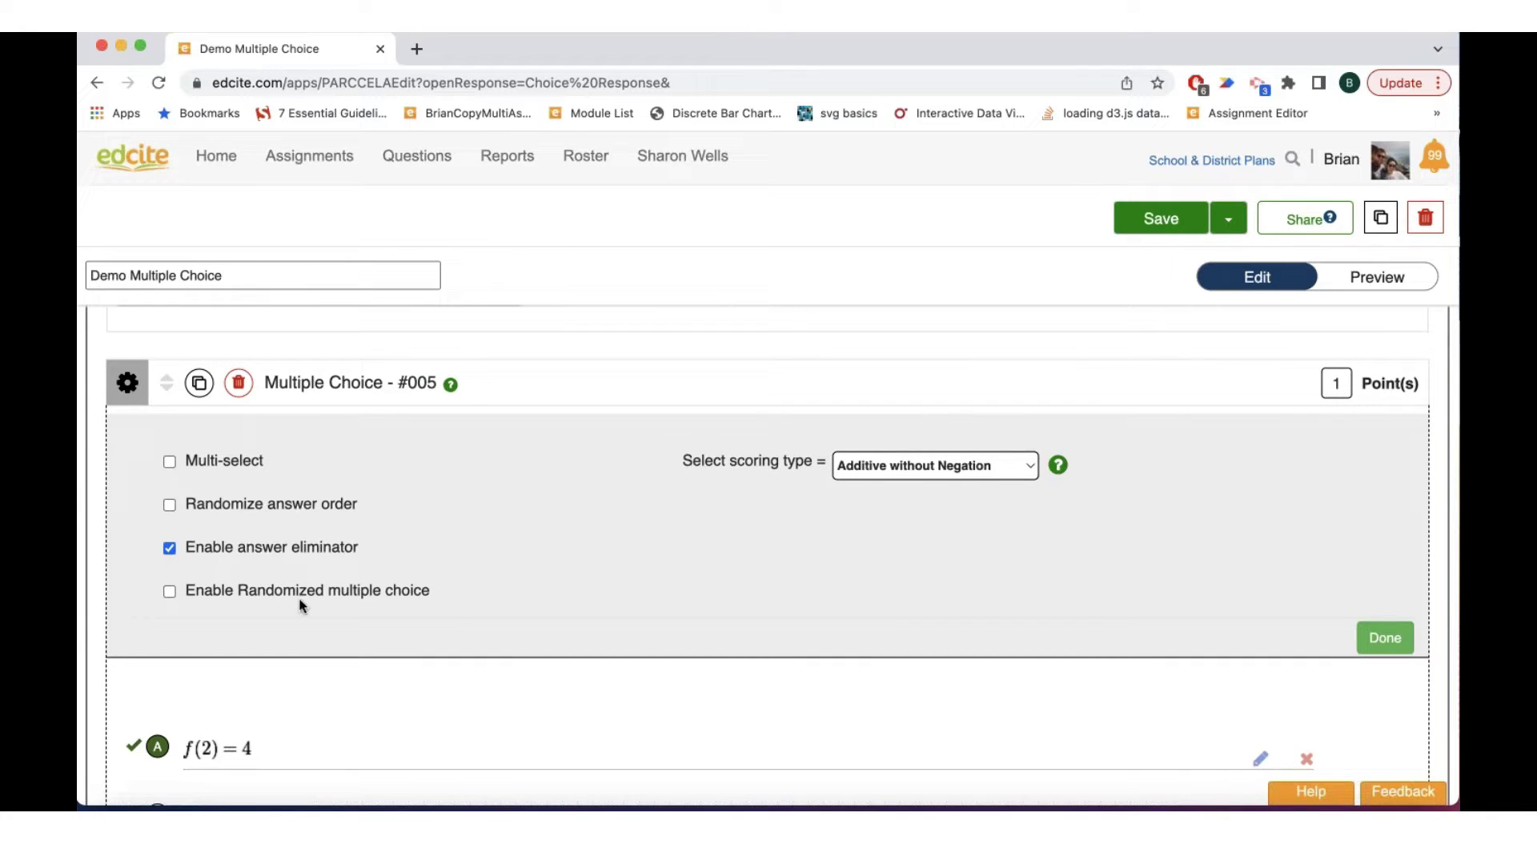
mouse_move(417, 156)
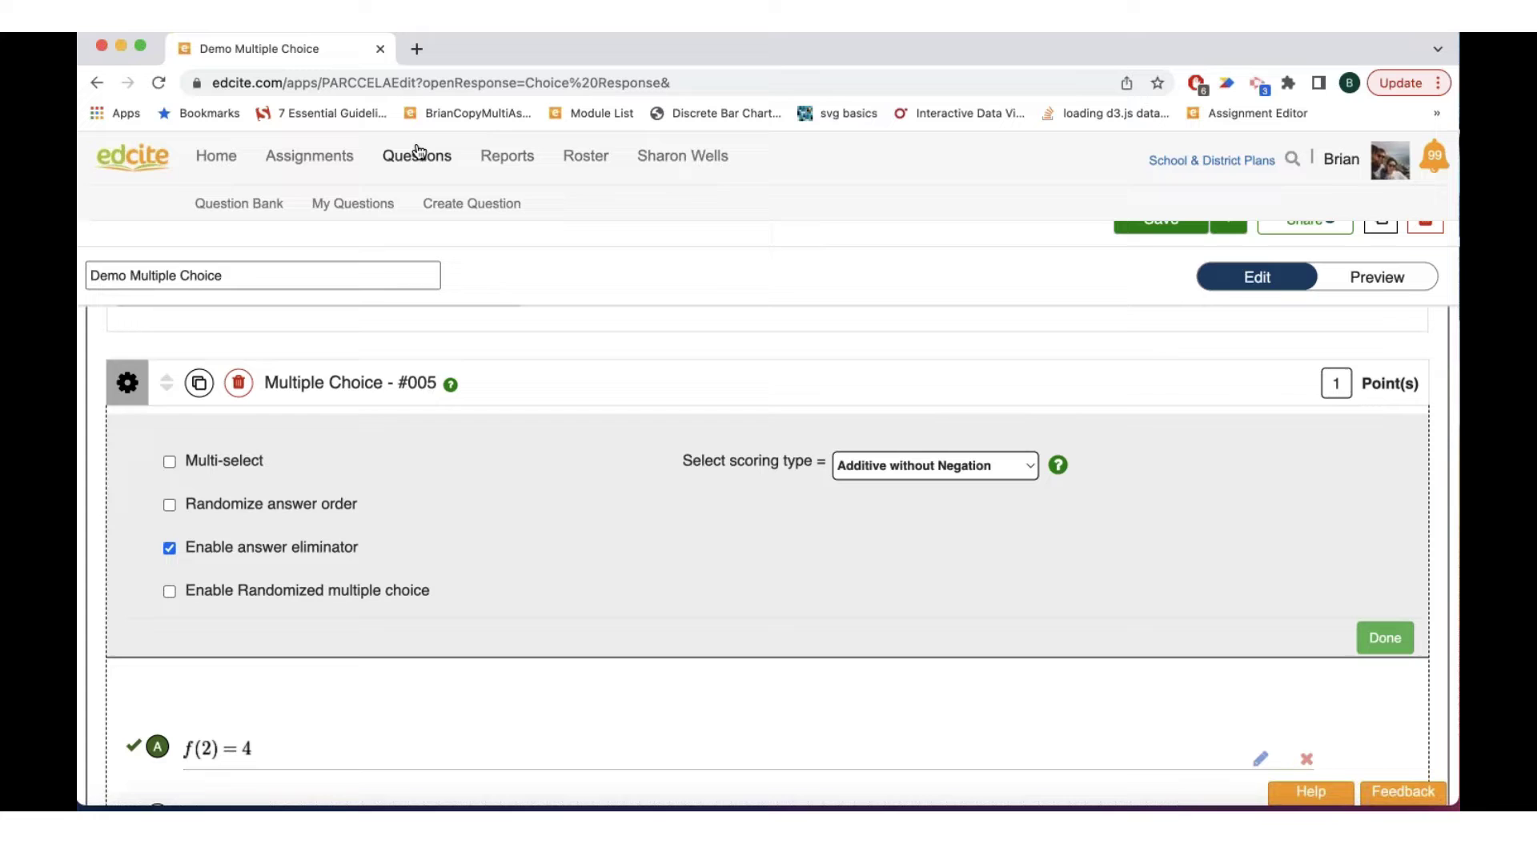
Step: Save Demo Multiple Choice, then start a fresh Multiple Choice question from Item Saved
left_click(441, 211)
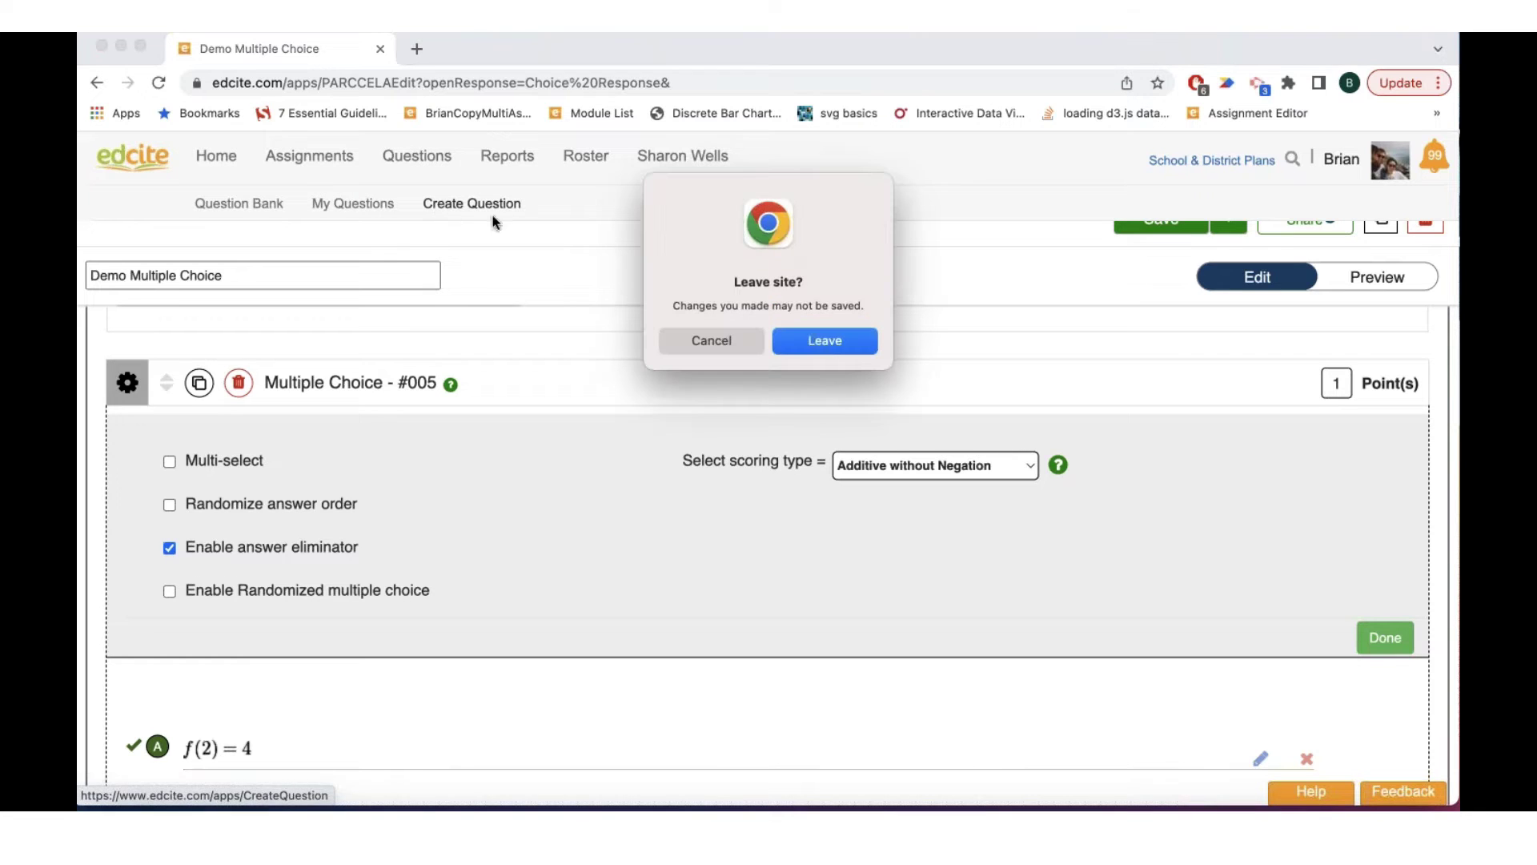
left_click(715, 337)
left_click(1161, 219)
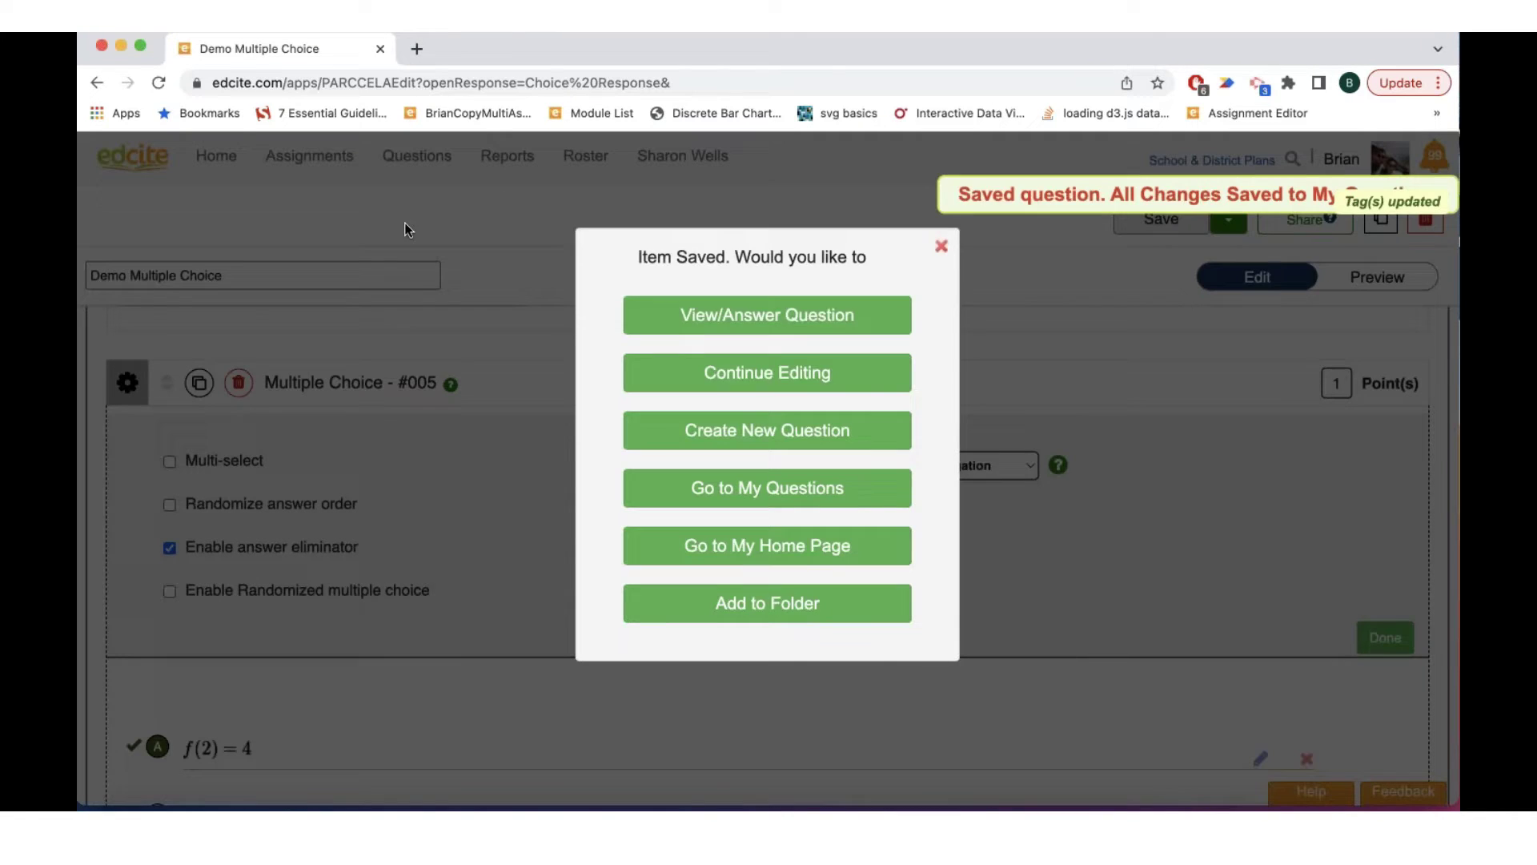
left_click(756, 447)
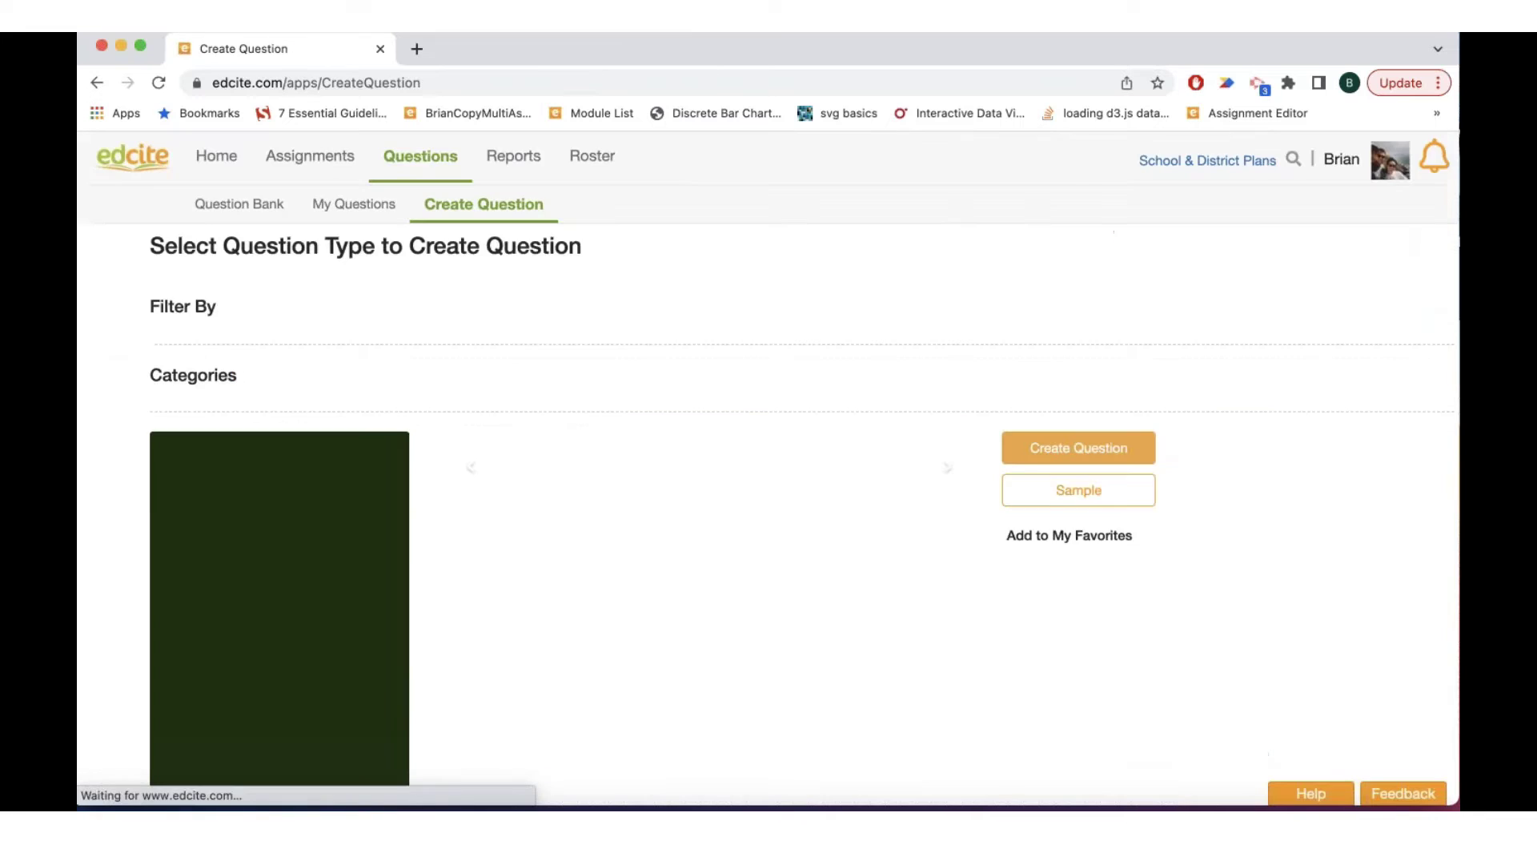
left_click(1031, 448)
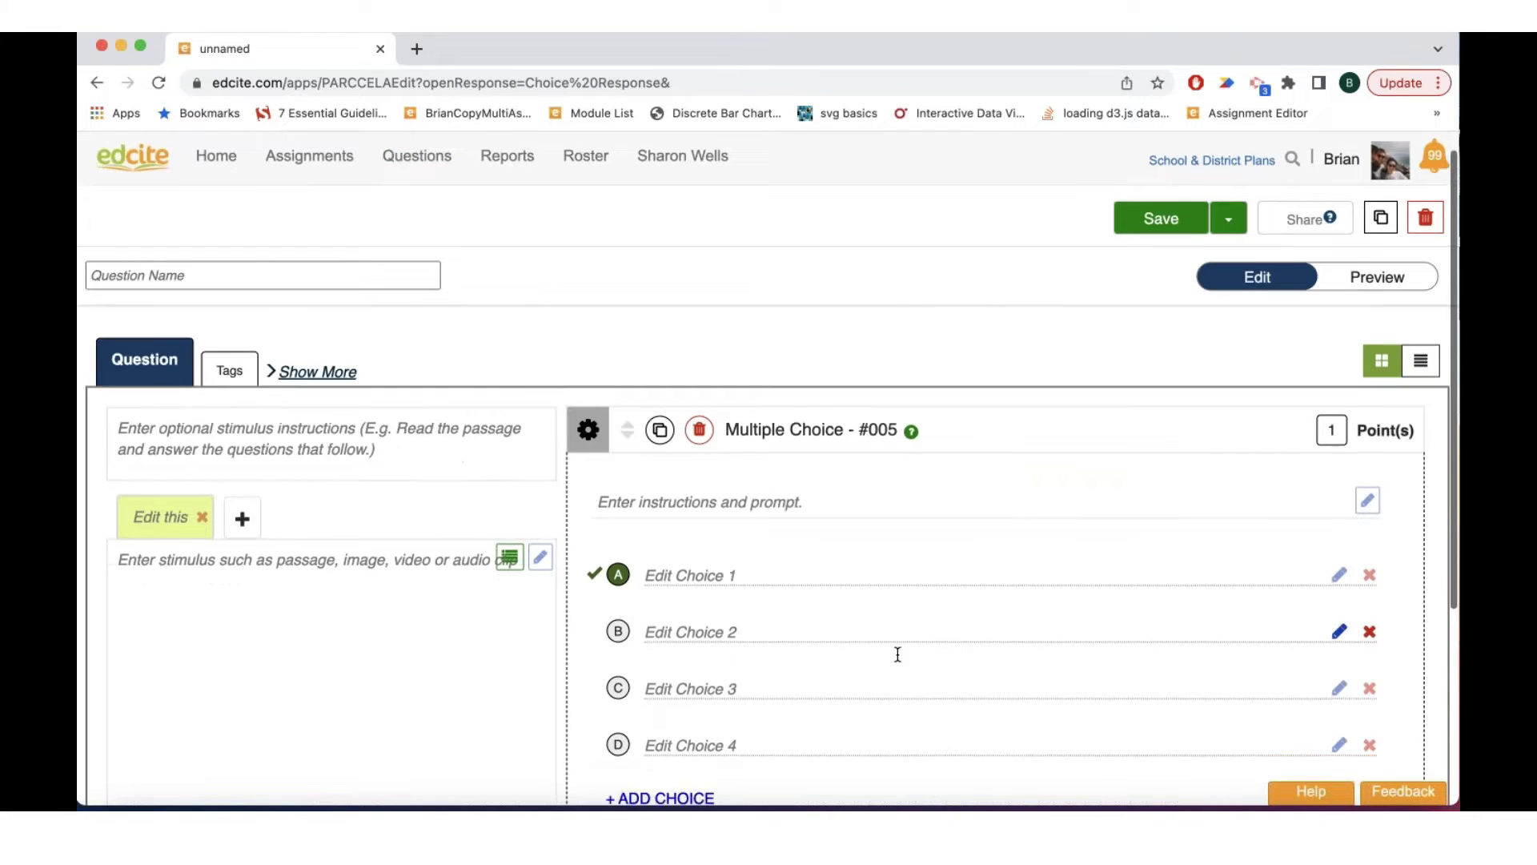
scroll(900, 652, "down", 3)
scroll(899, 652, "up", 1)
Step: Enable randomized multiple choice and add a second random variable
left_click(587, 365)
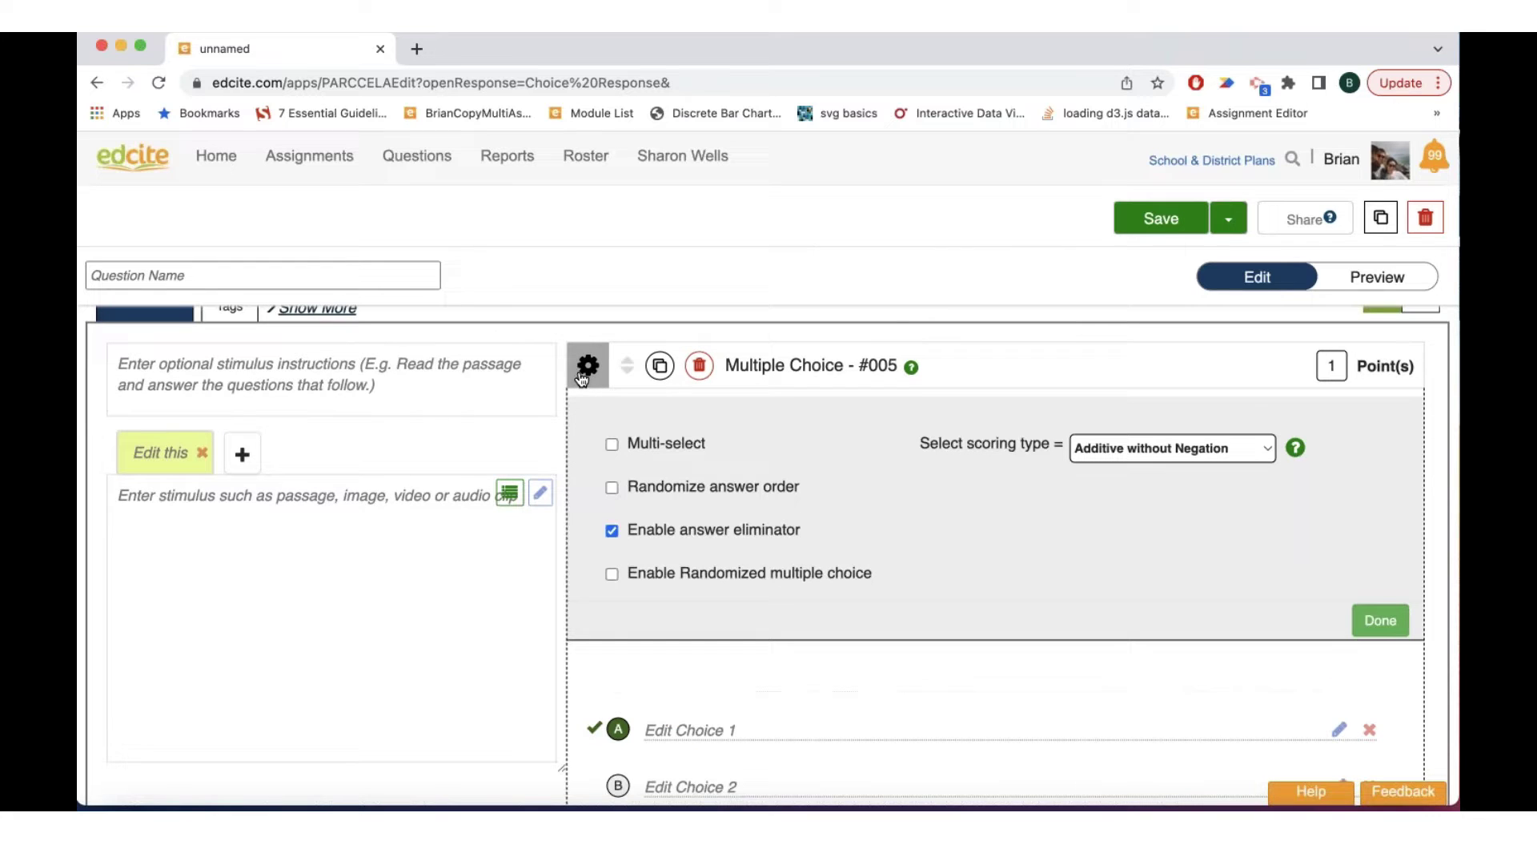
left_click(611, 573)
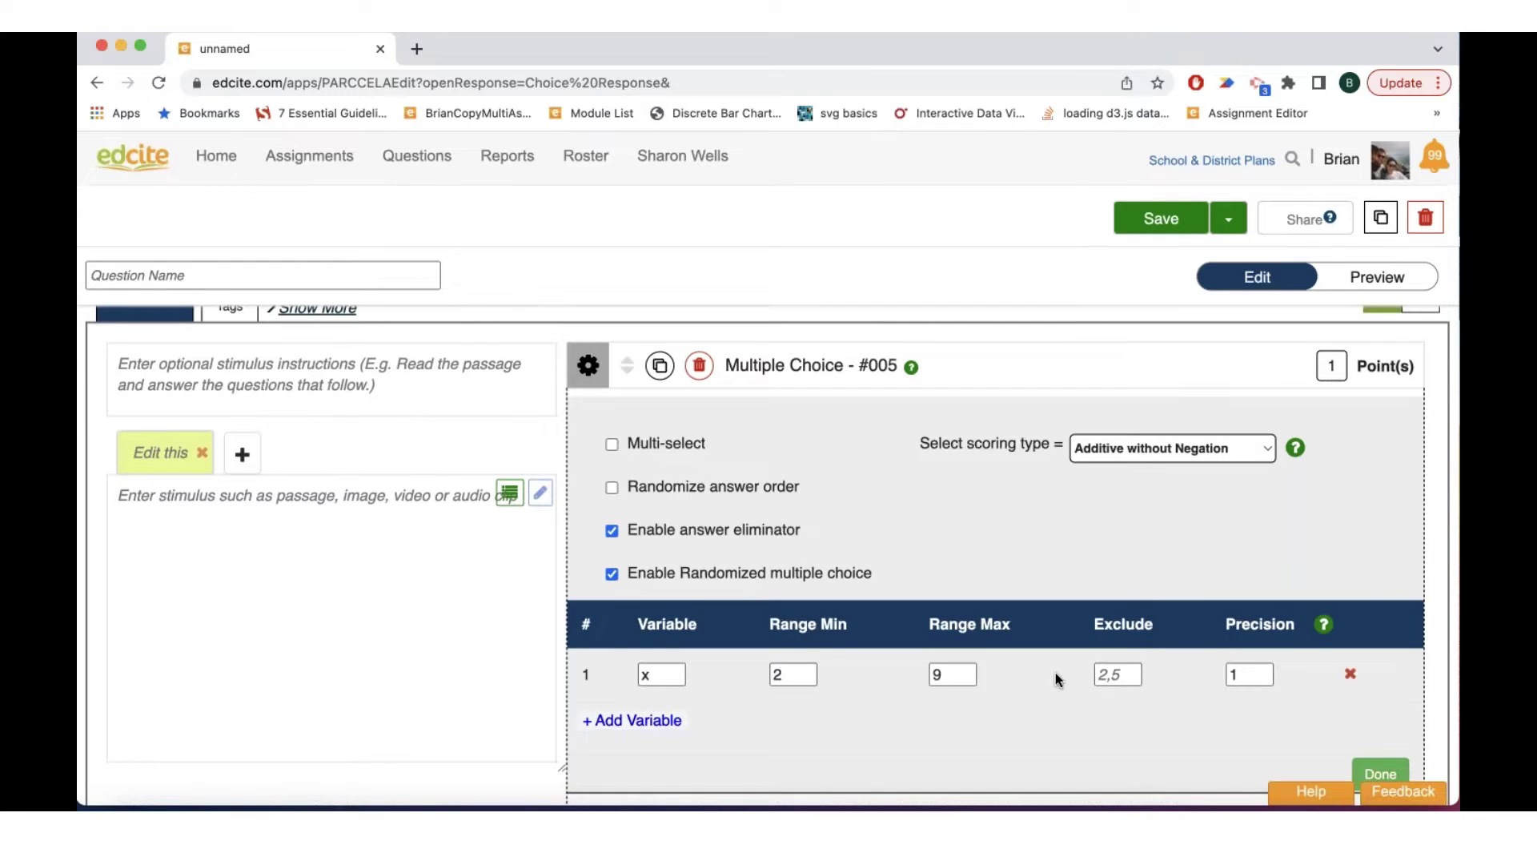
scroll(1057, 679, "down", 3)
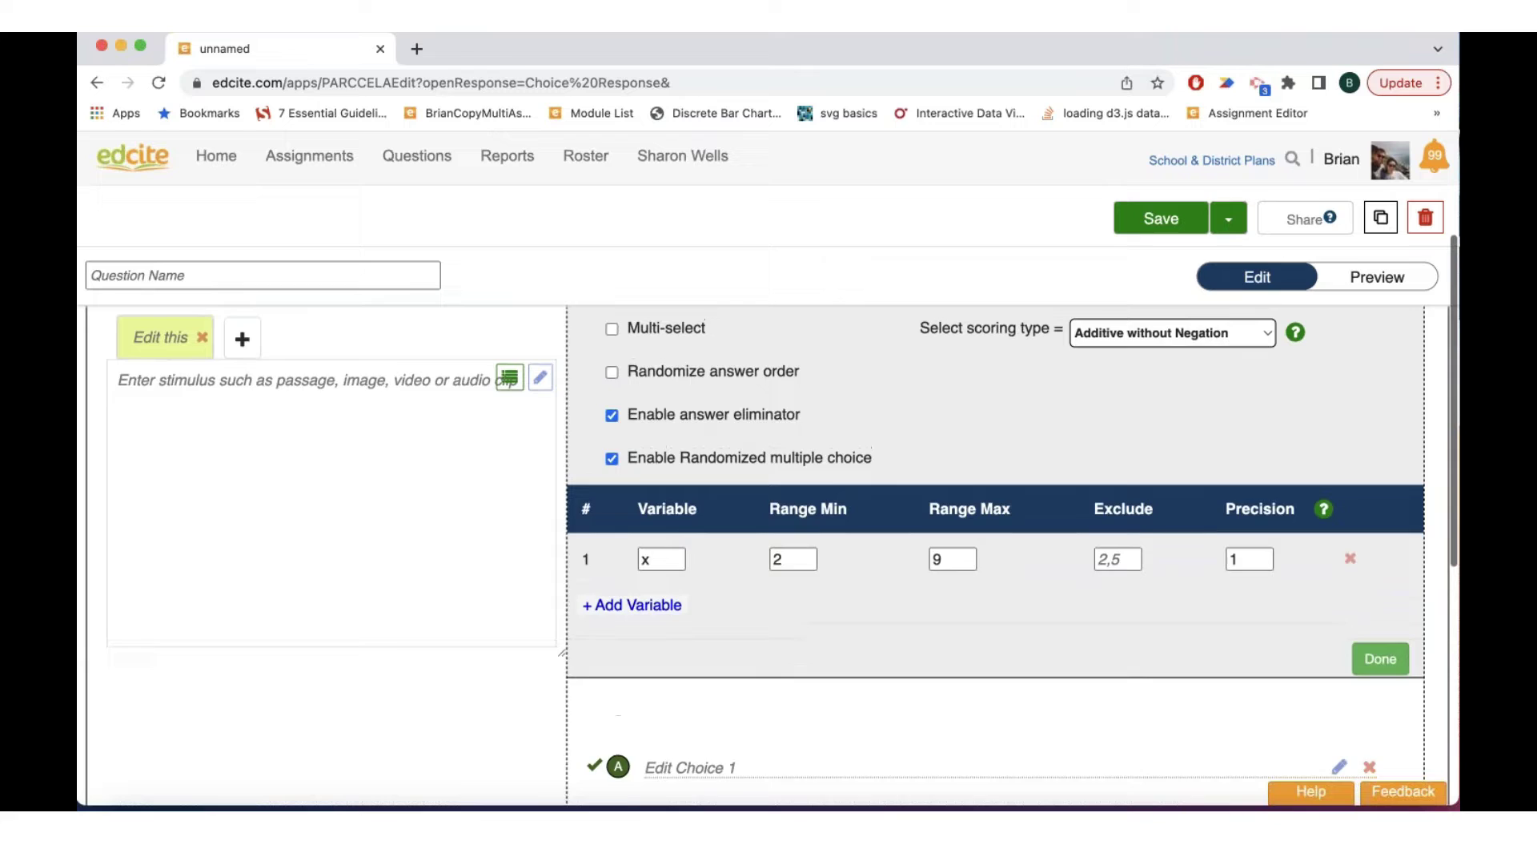
scroll(633, 480, "up", 3)
scroll(633, 484, "down", 3)
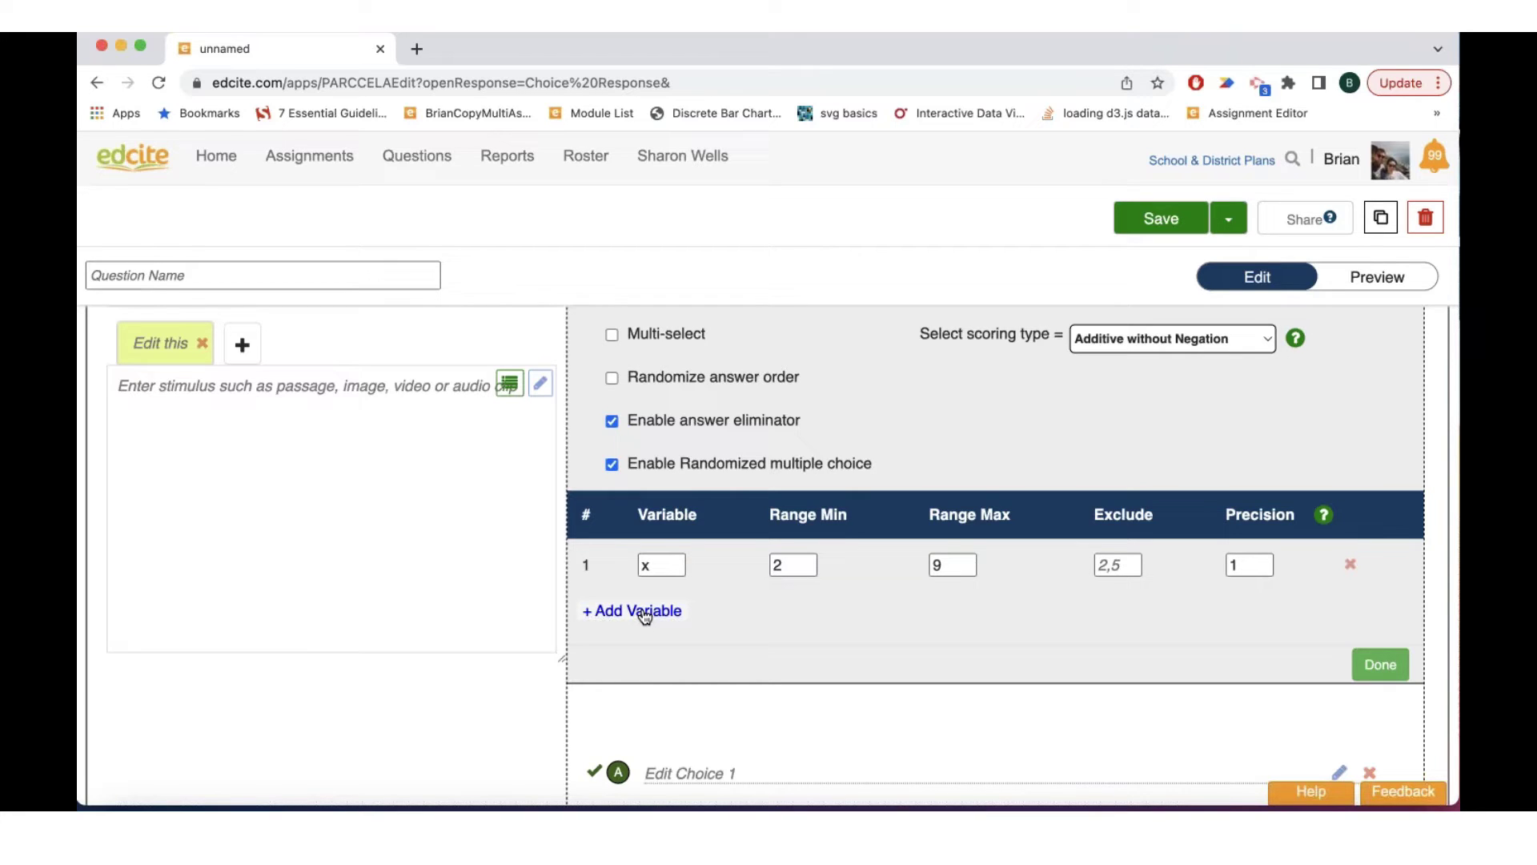
left_click(645, 611)
Step: Set variable x to range from 1 to 9
left_click(783, 565)
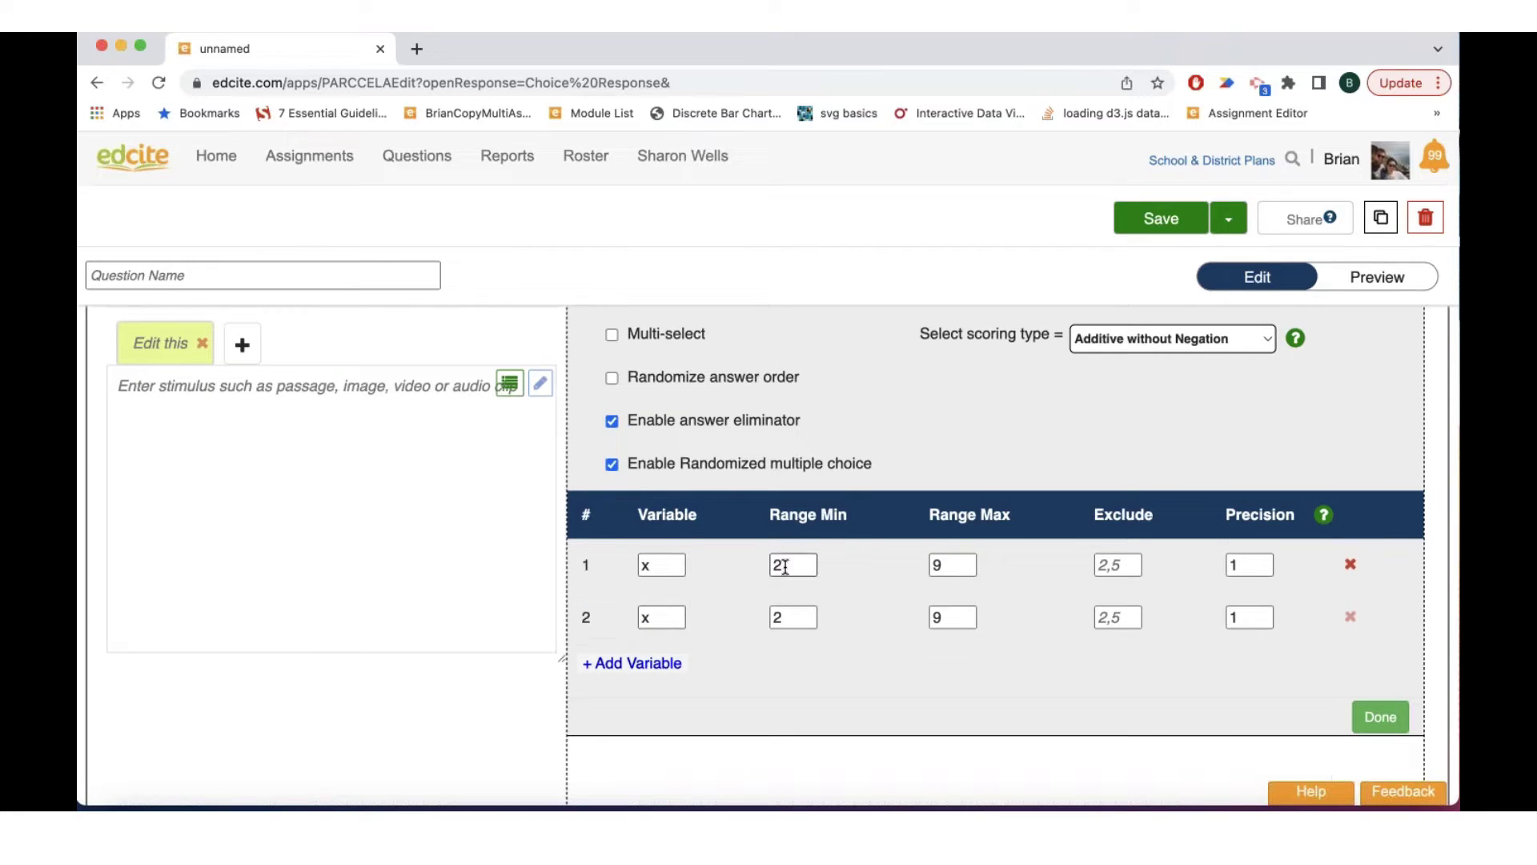
key("BackSpace")
type("1")
left_click(949, 565)
key("BackSpace")
type("9")
Step: Set variable y to range from 3 to 8 and finish the randomization settings
left_click(646, 618)
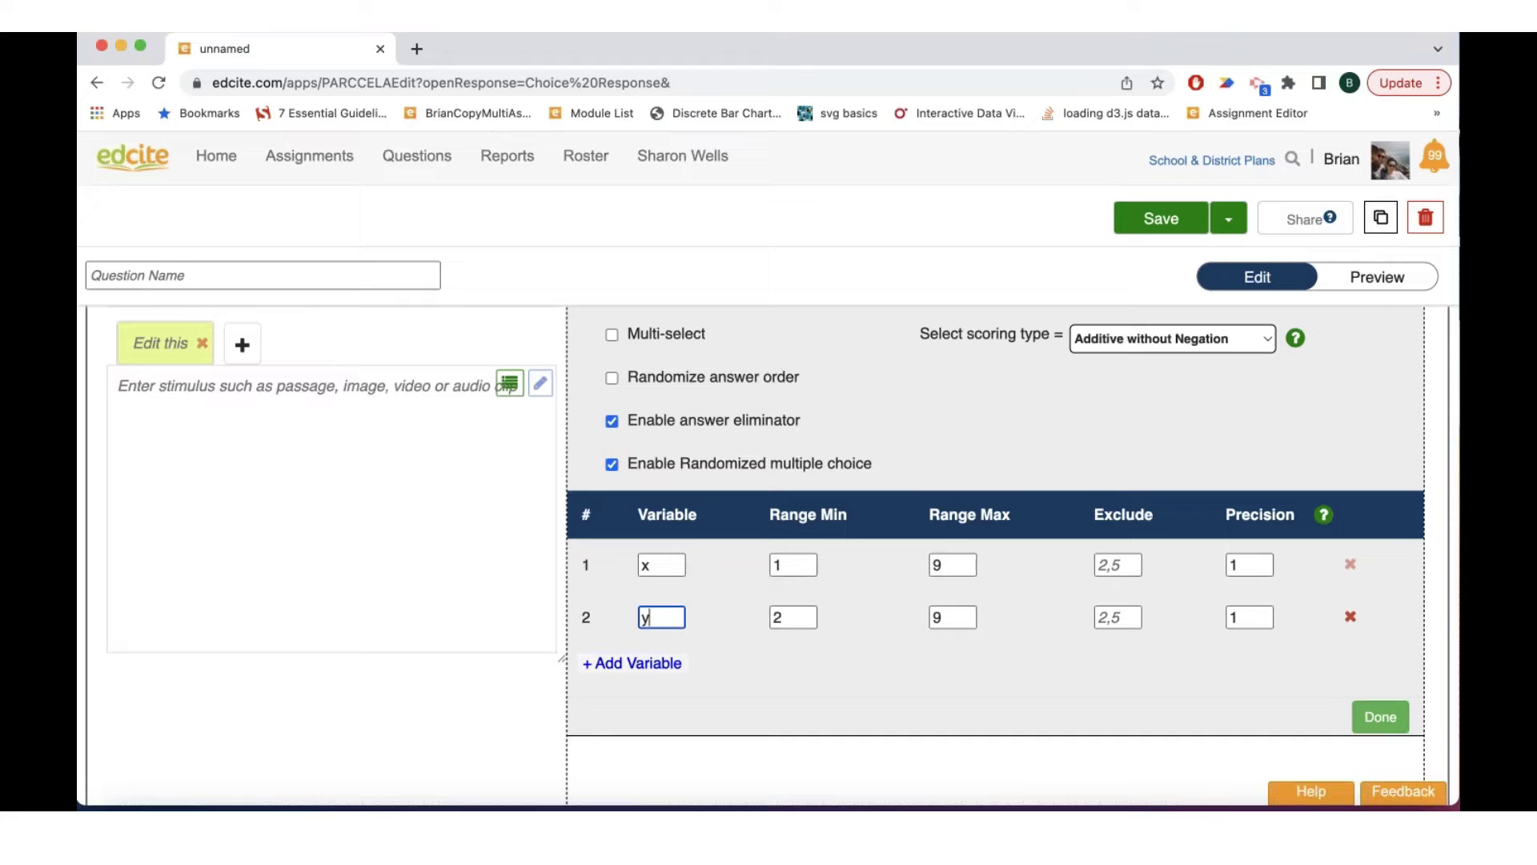
left_click(790, 617)
key("BackSpace")
left_click(943, 614)
key("BackSpace")
type("8")
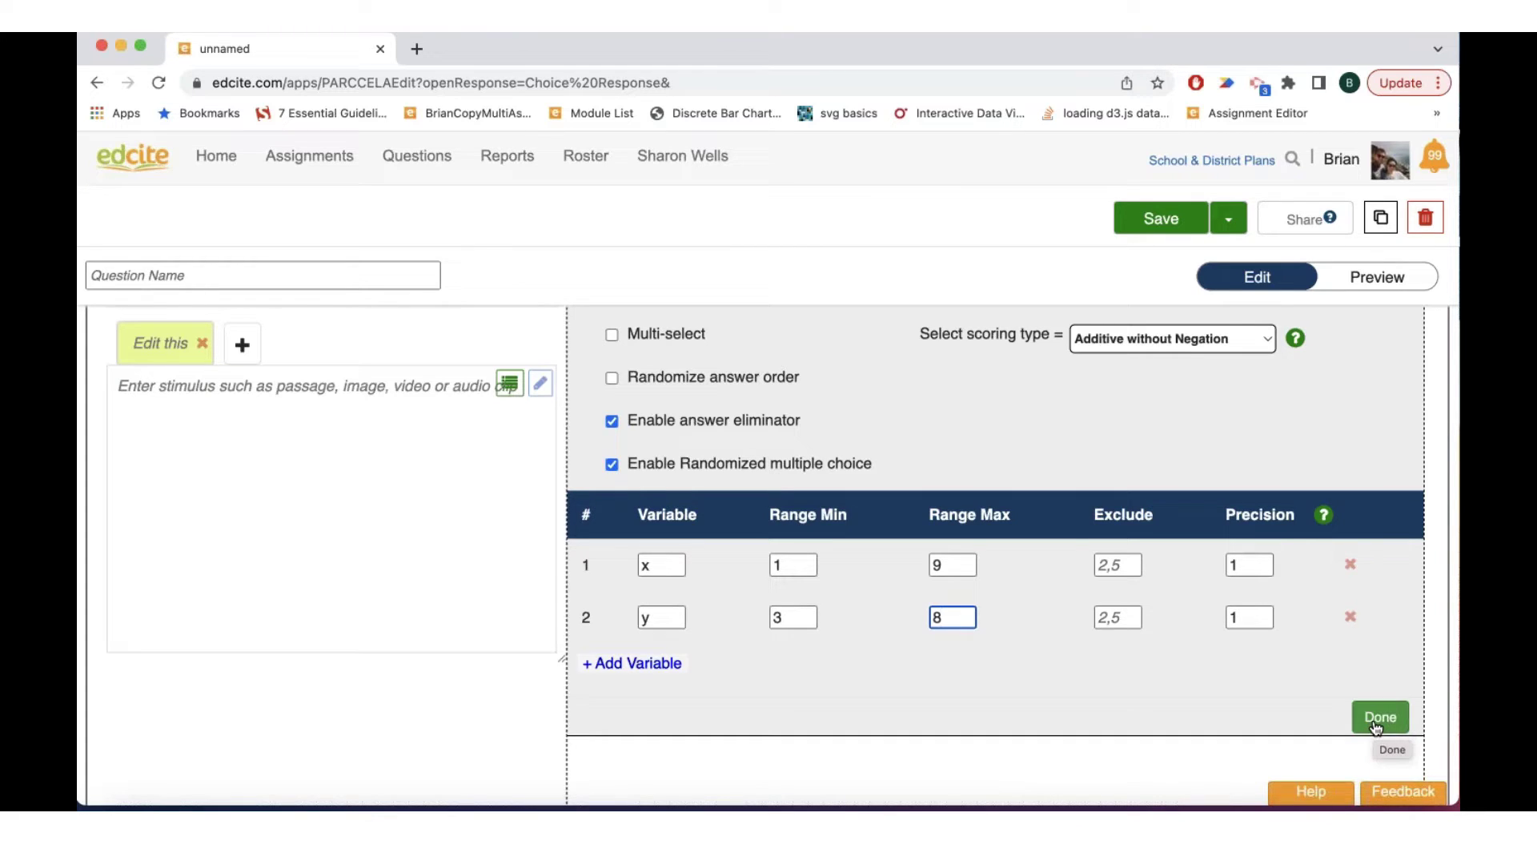
left_click(1375, 725)
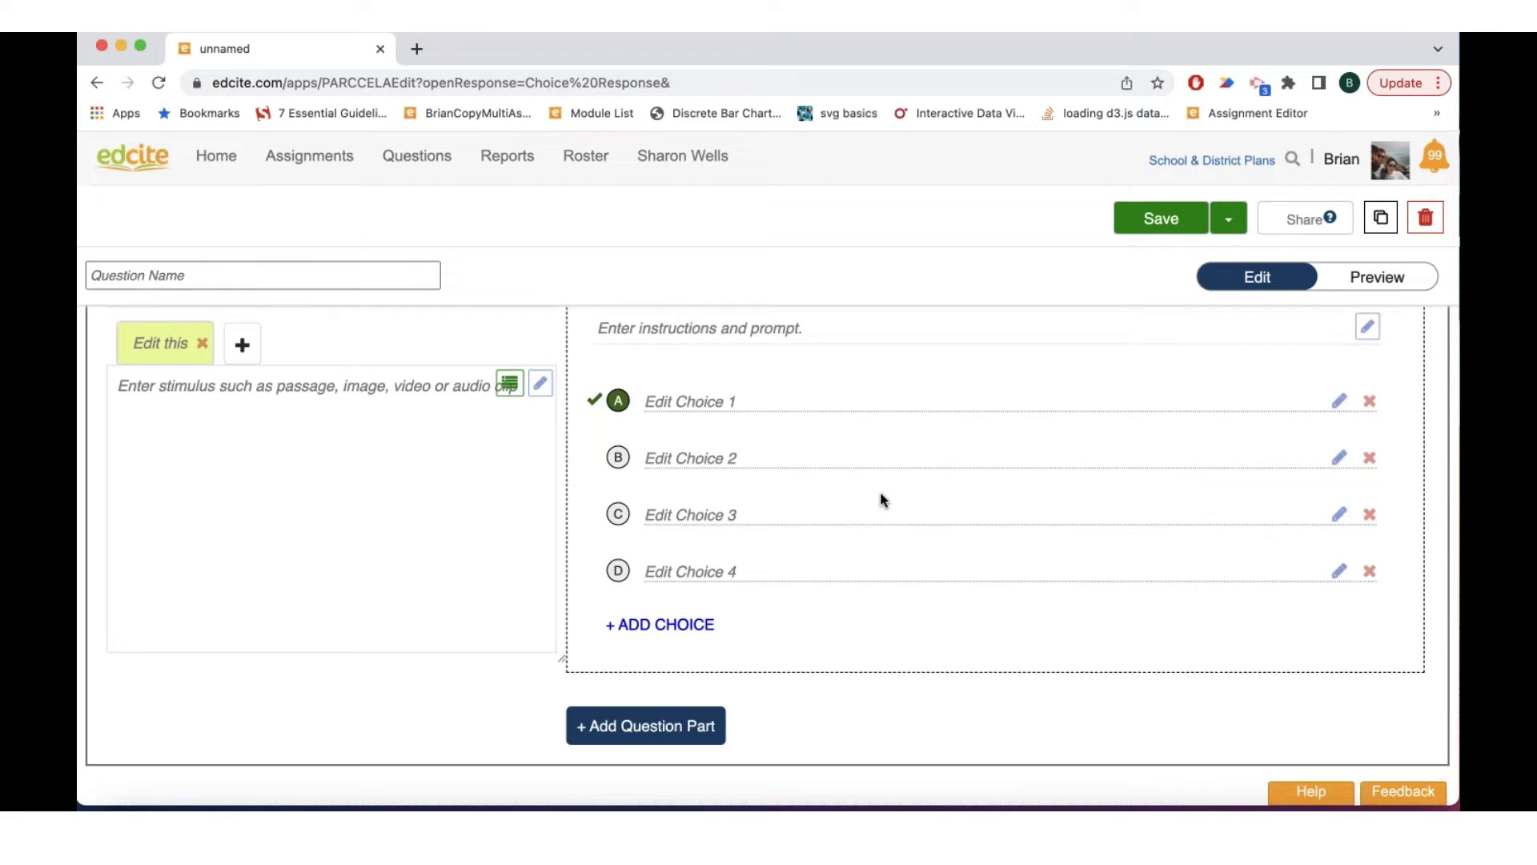
Step: Write the prompt 'What is ${x*y}' in the Edit Text dialog and confirm it
left_click(710, 446)
type("W")
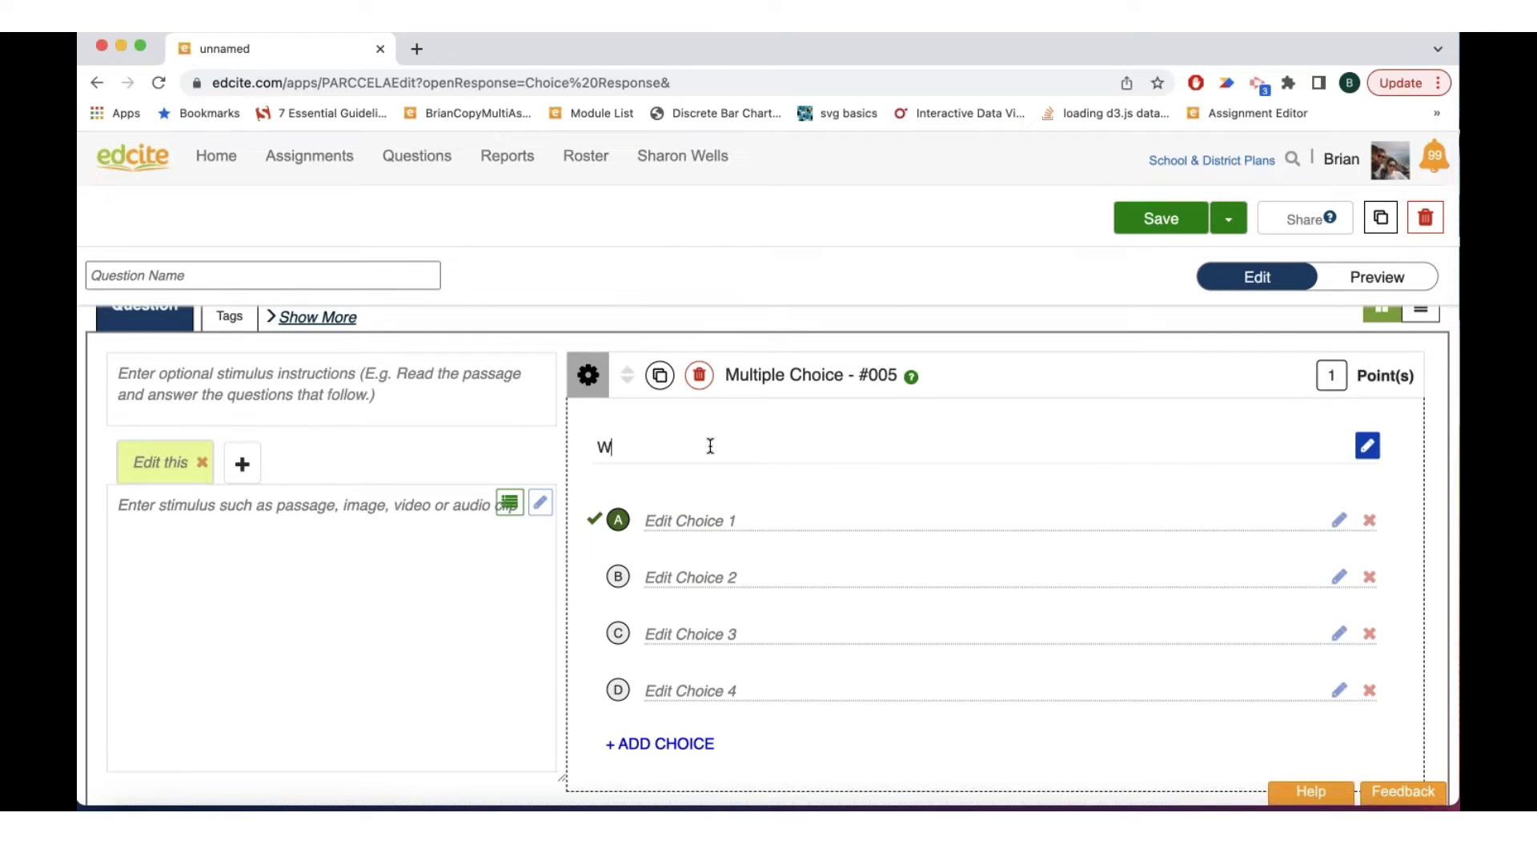
type("hat is")
left_click(1367, 445)
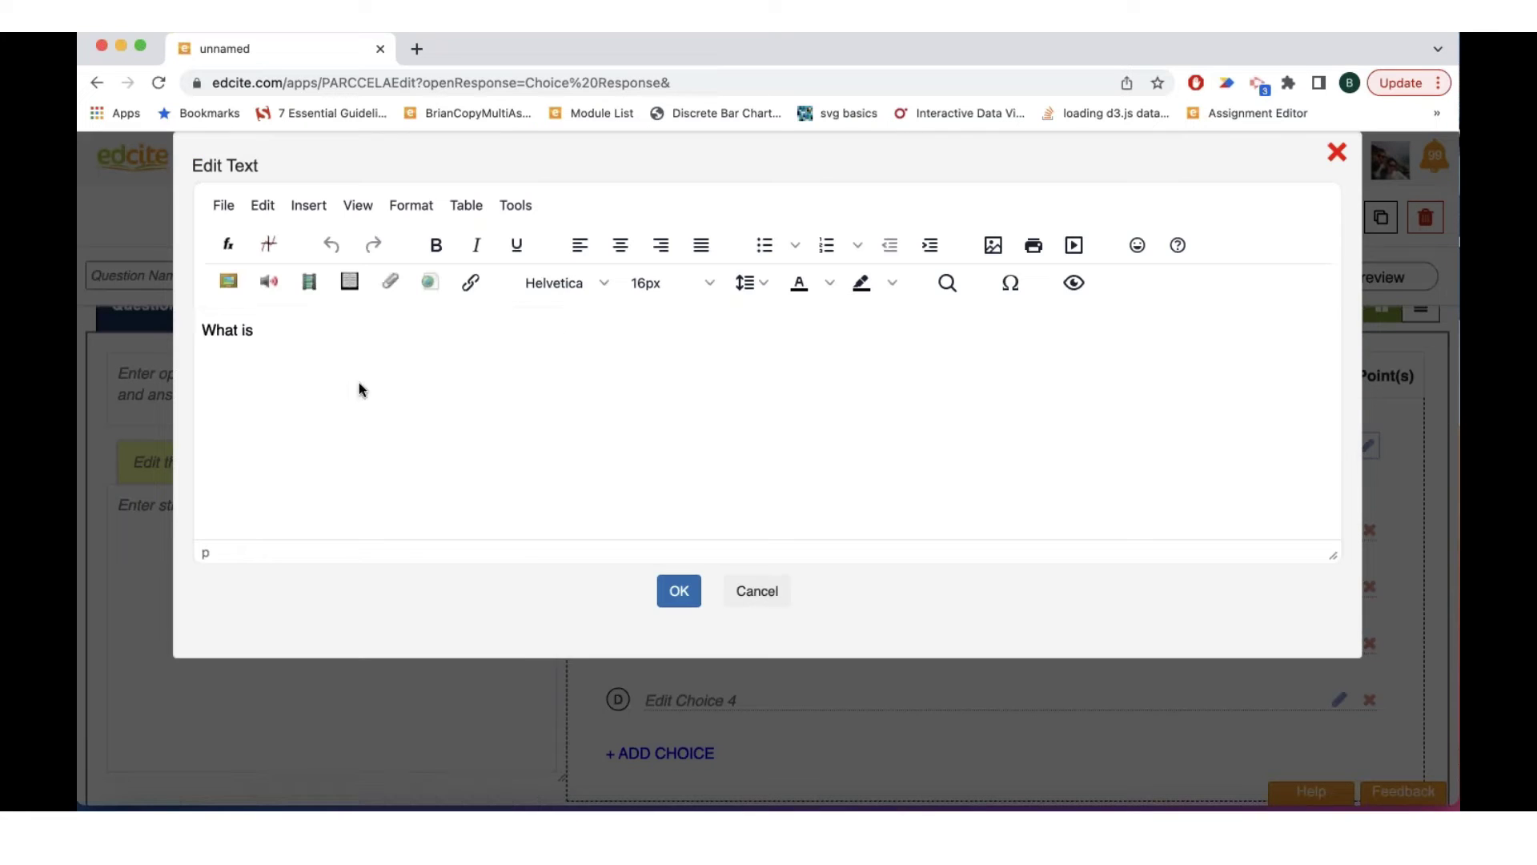
left_click(328, 344)
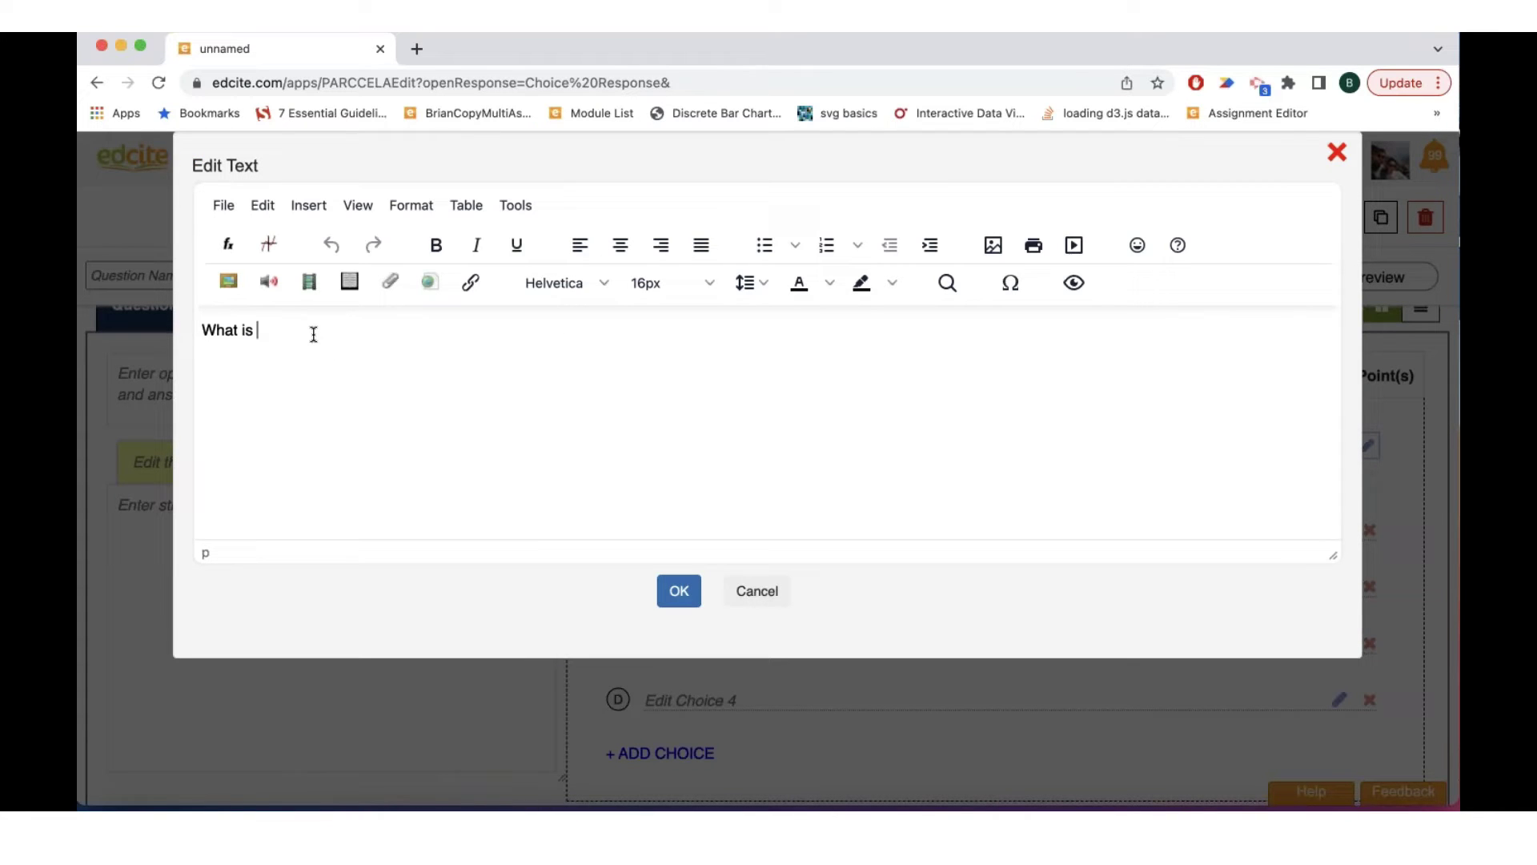
type("$(")
type("x*y}")
left_click(672, 594)
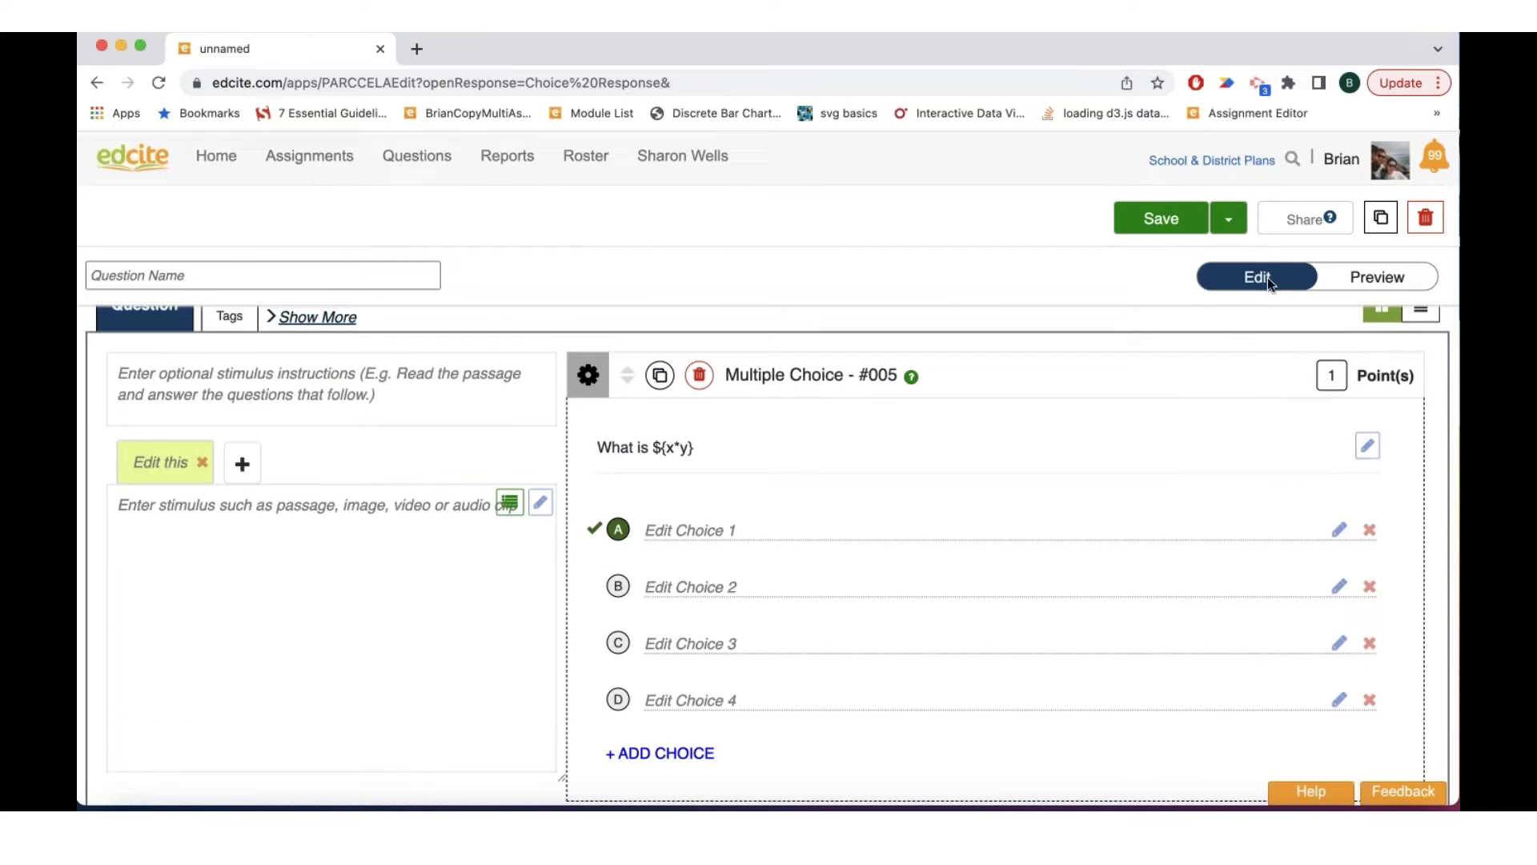
Step: Preview the prompt, then correct it to 'What is ${x}*${y}?' in the text editor
left_click(1343, 285)
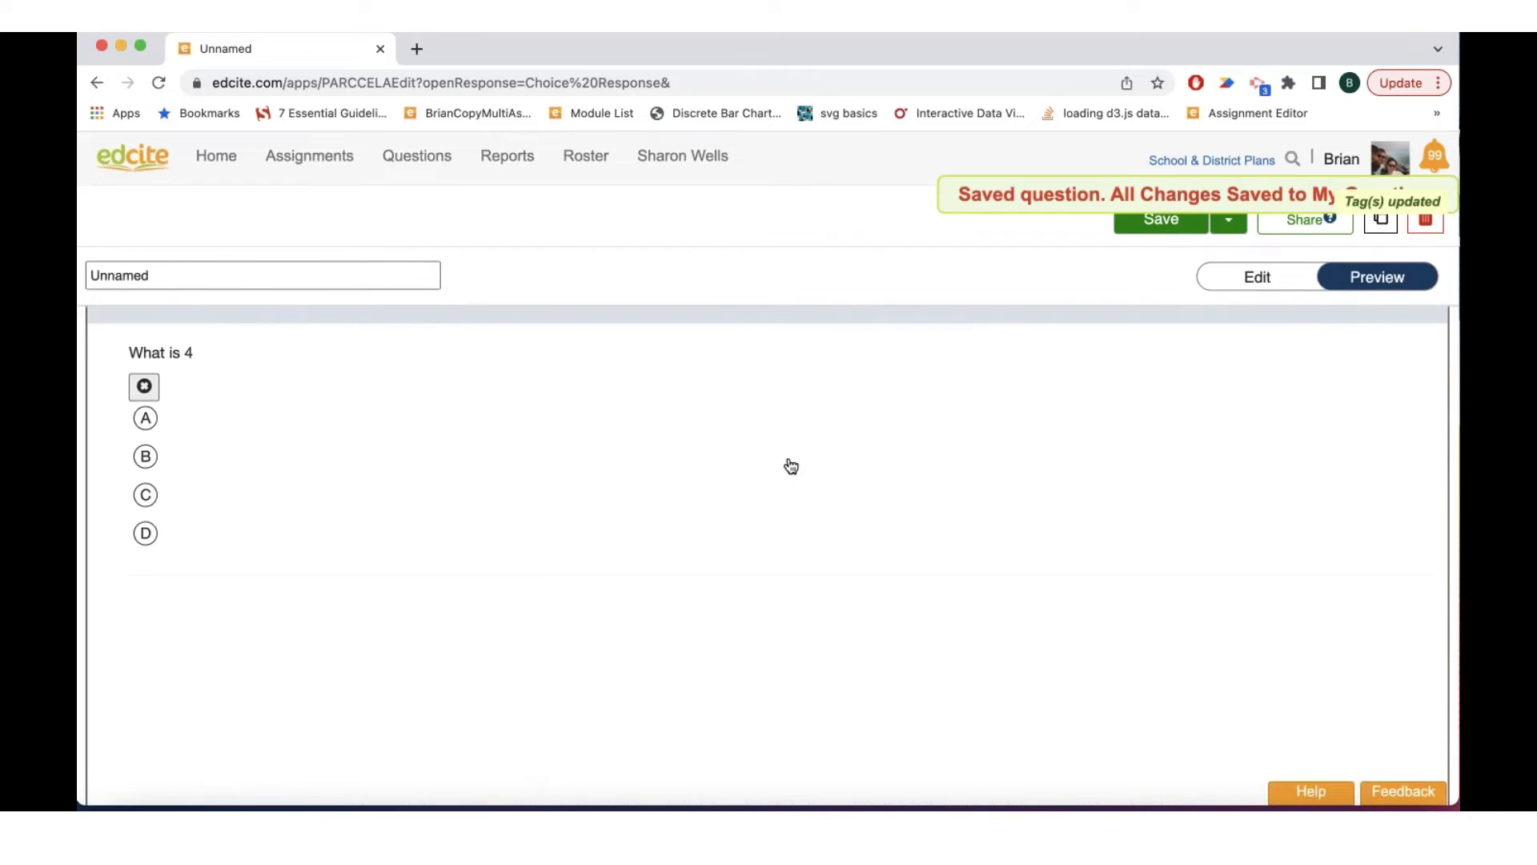
left_click(1268, 282)
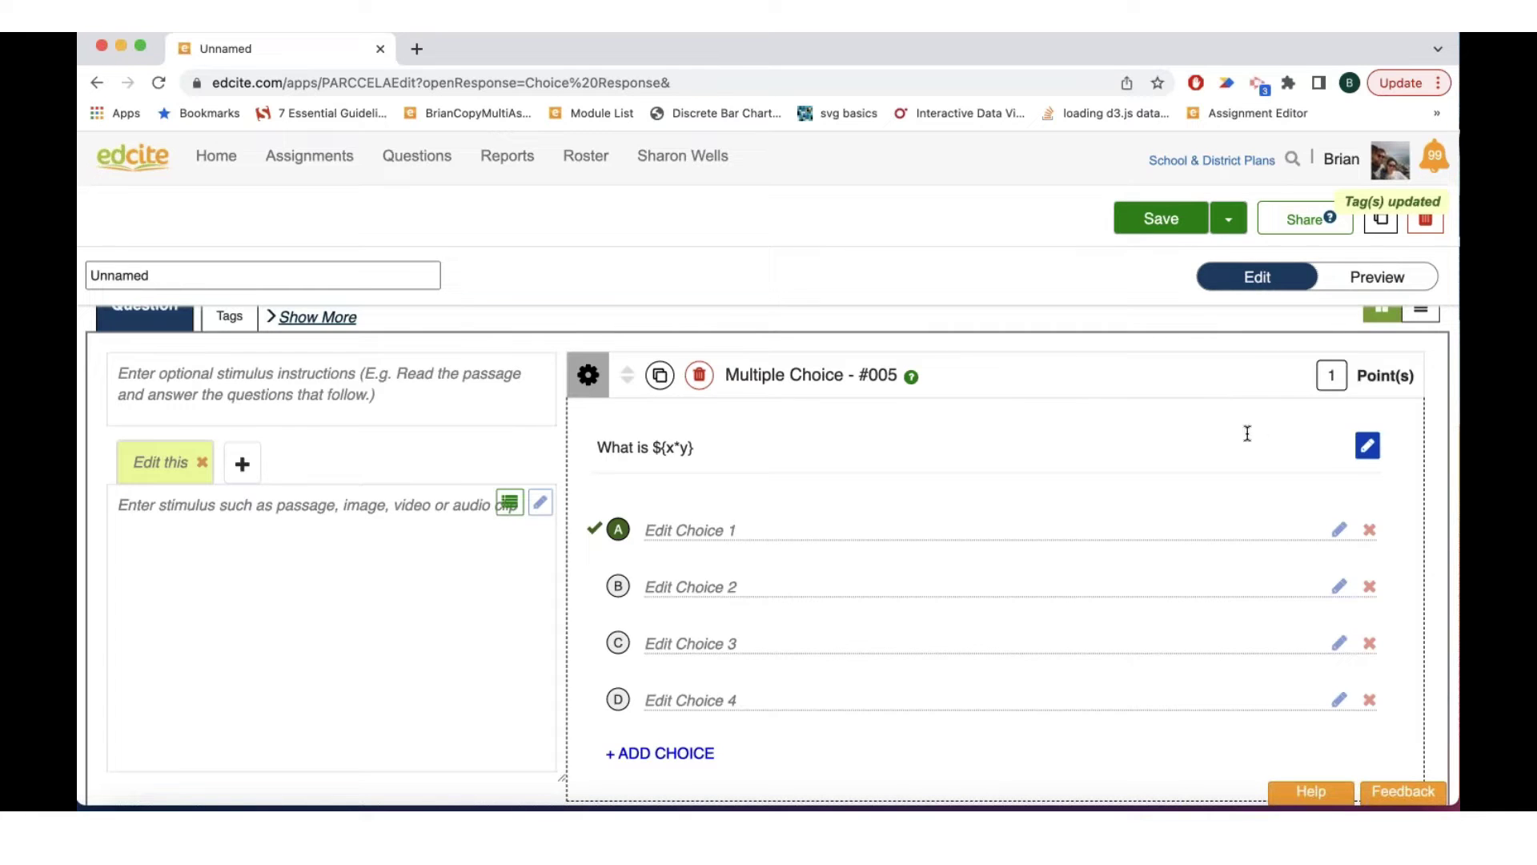
left_click(1369, 449)
type("What is ${x}*${y}?")
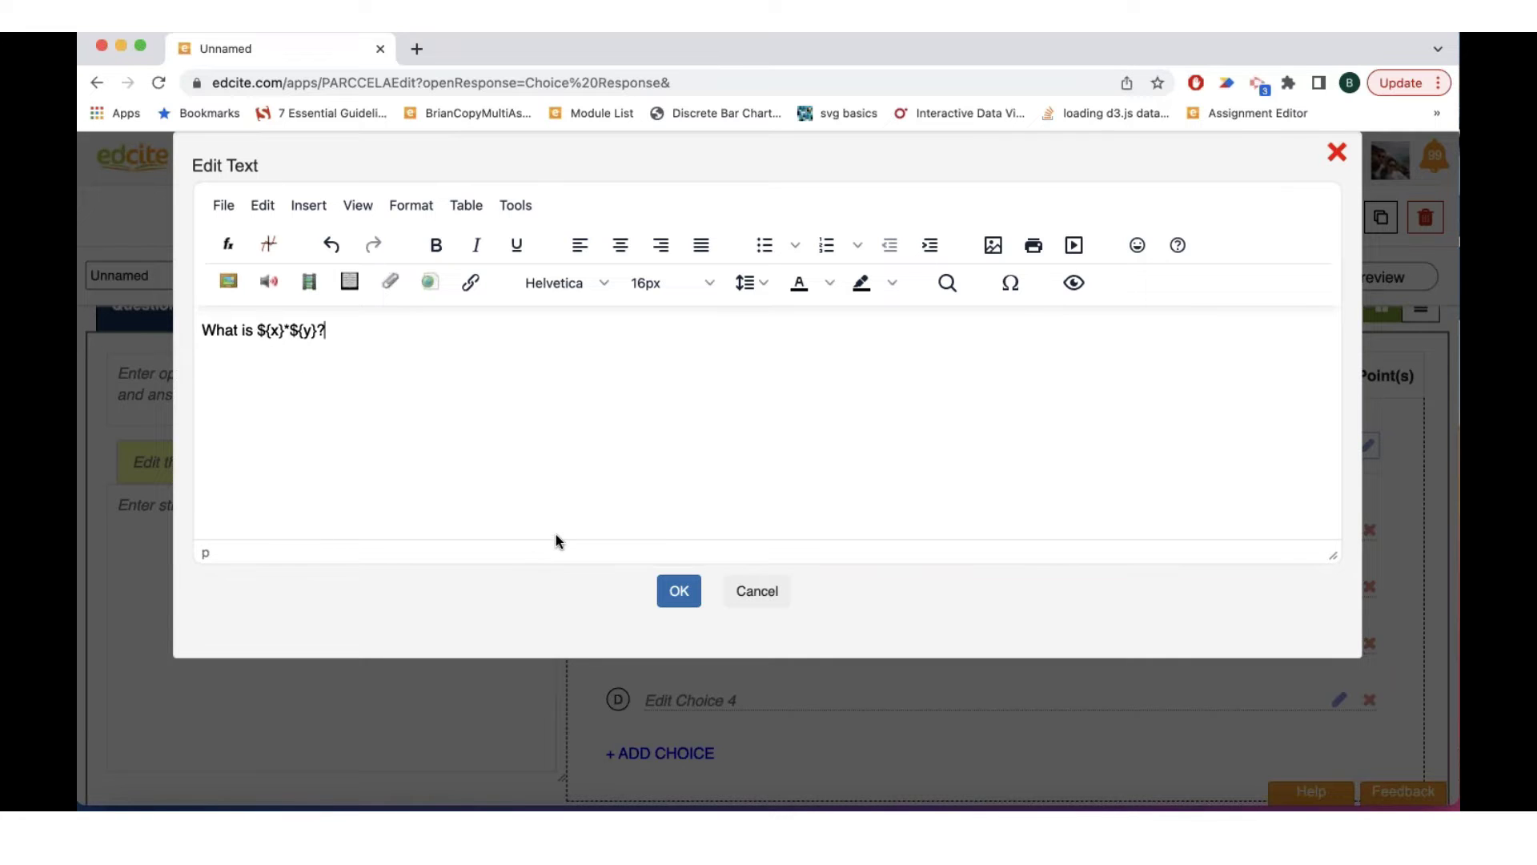
left_click(675, 589)
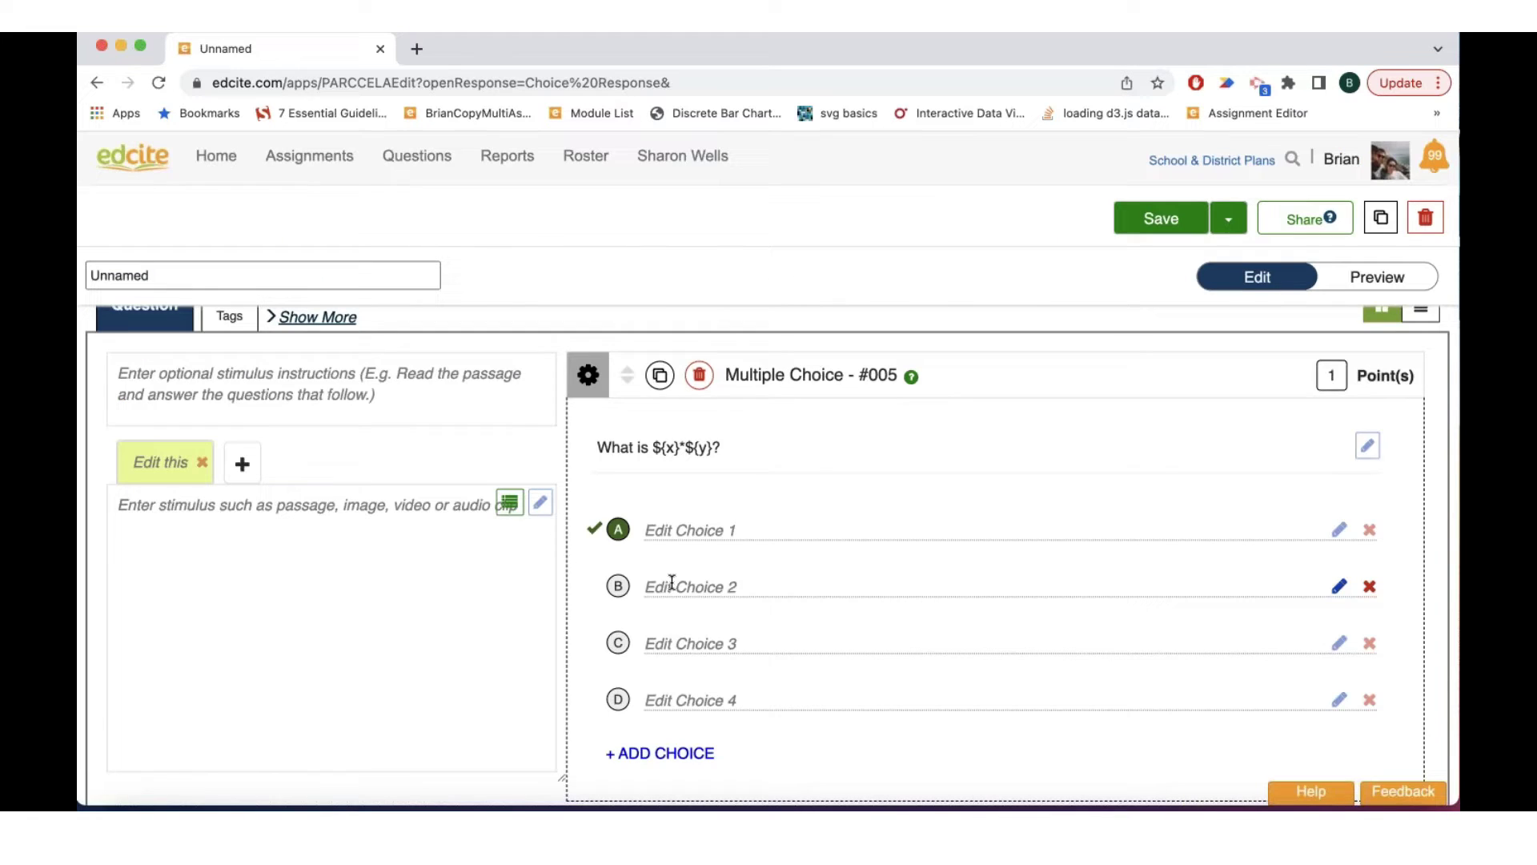
Step: Preview the corrected question as 'What is 6*4?' and reopen its text for editing
left_click(1359, 277)
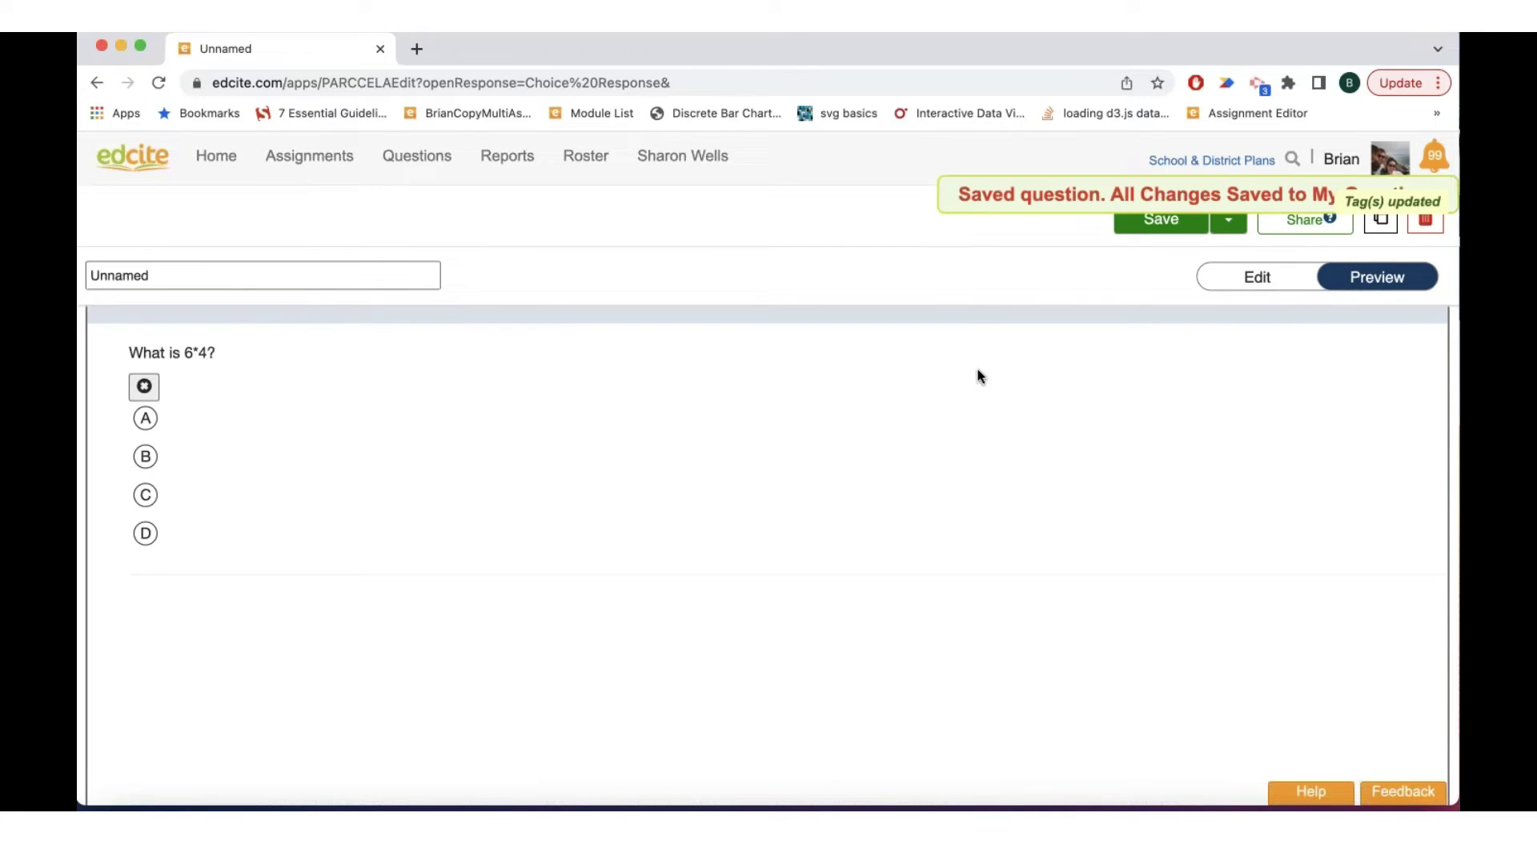
left_click(1254, 277)
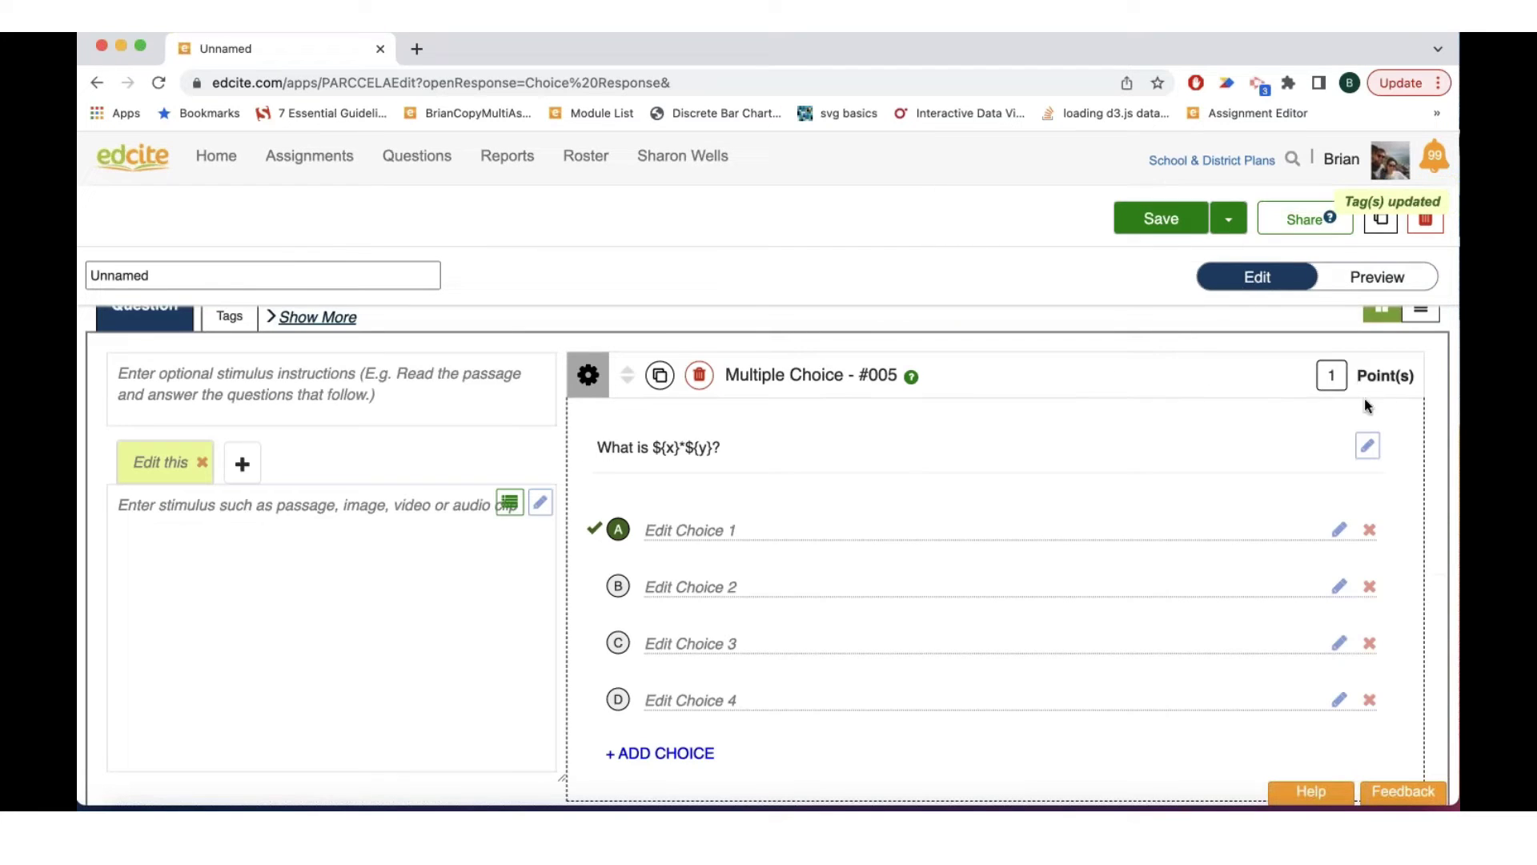
left_click(1367, 446)
Step: Swap the asterisk for a multiplication dot via the Equation Editor and preview 'What is 4 · 7?'
left_click(293, 331)
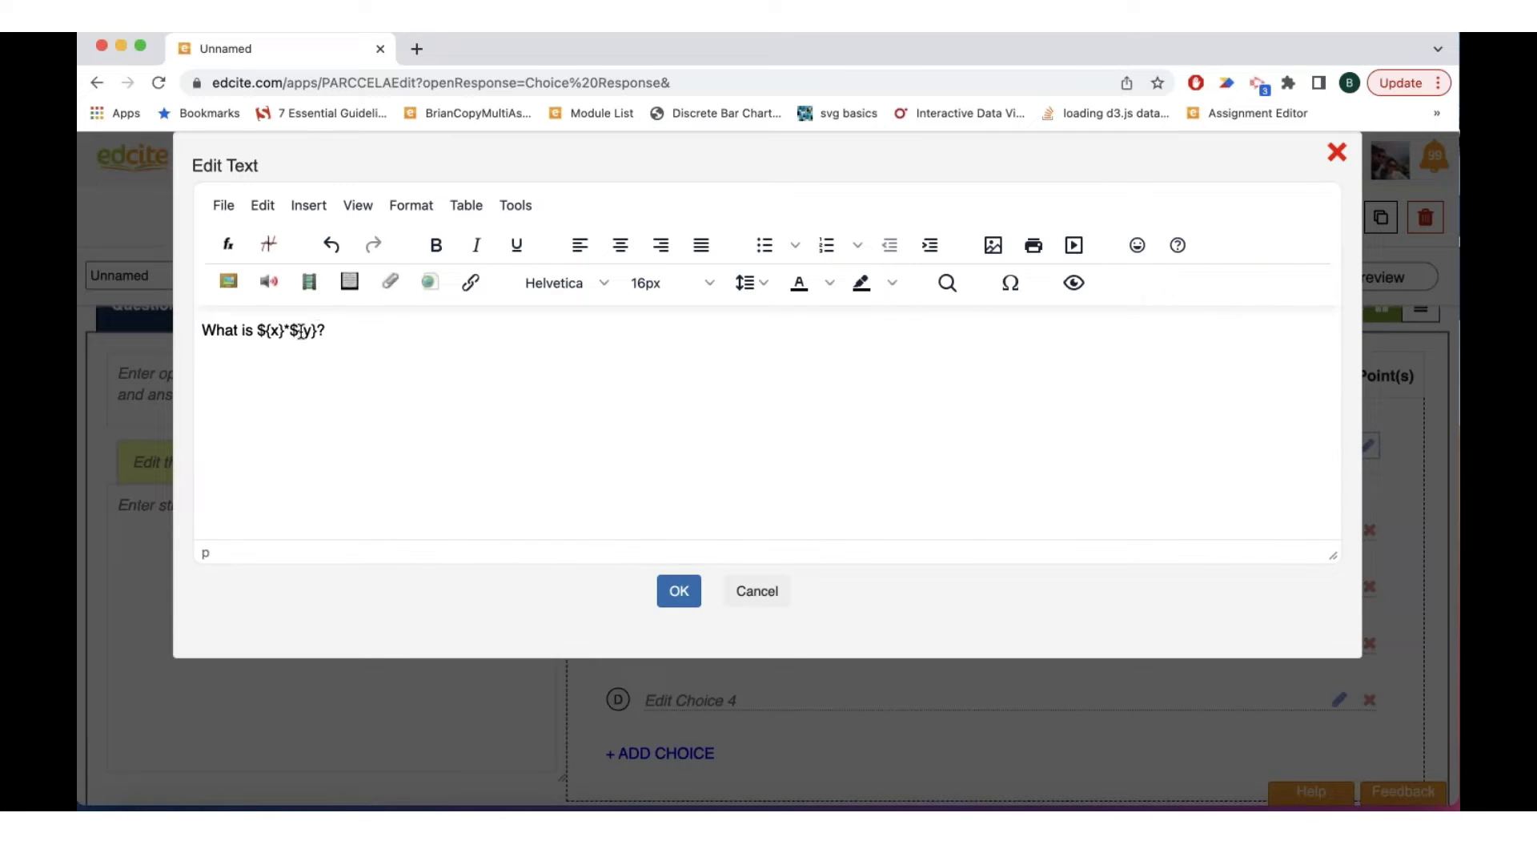
key("BackSpace")
left_click(228, 245)
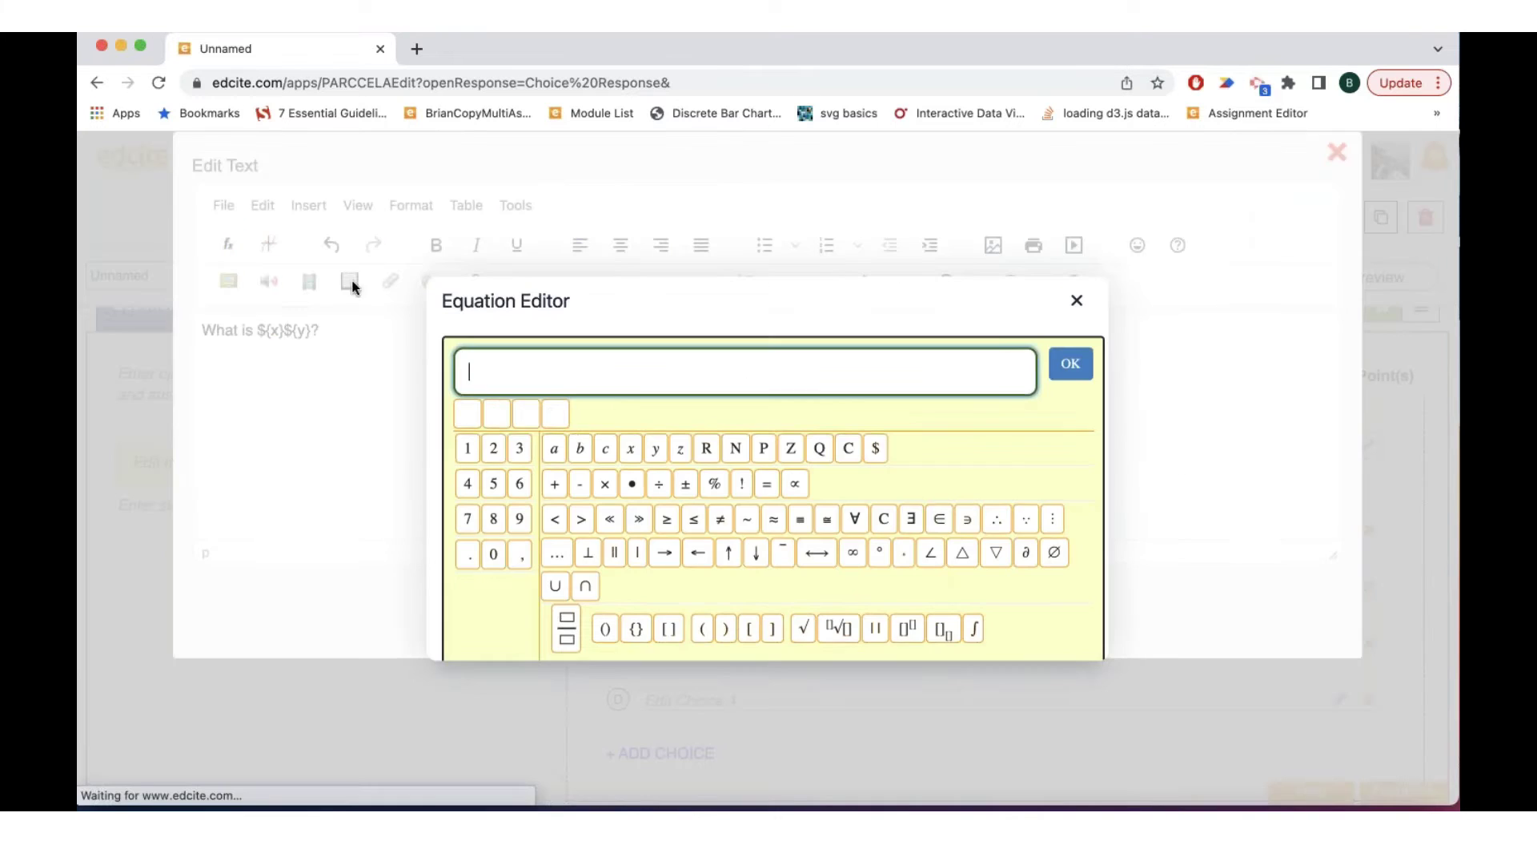
left_click(629, 486)
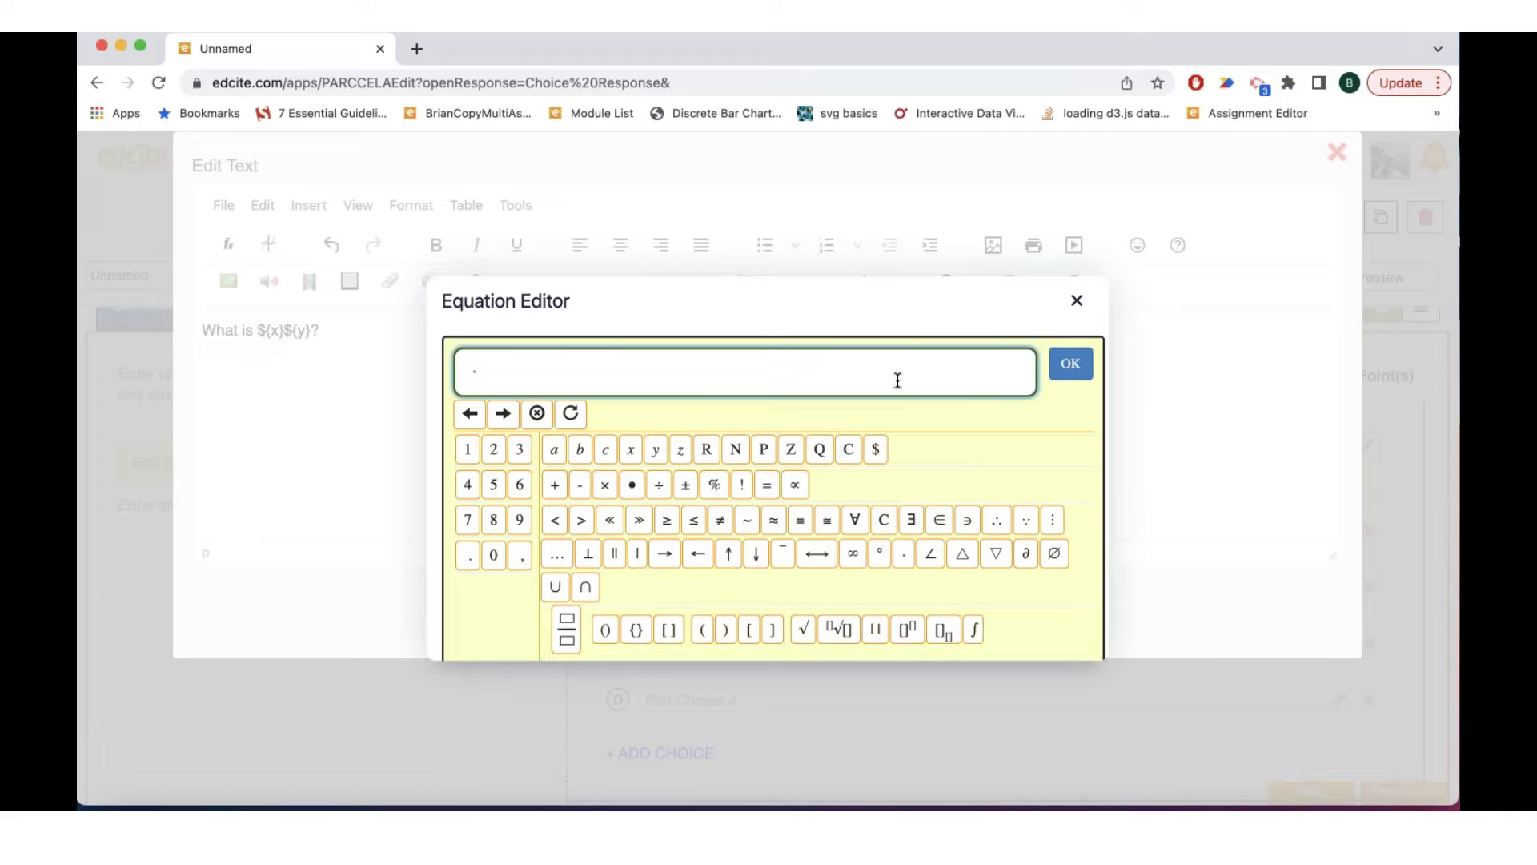
left_click(1072, 365)
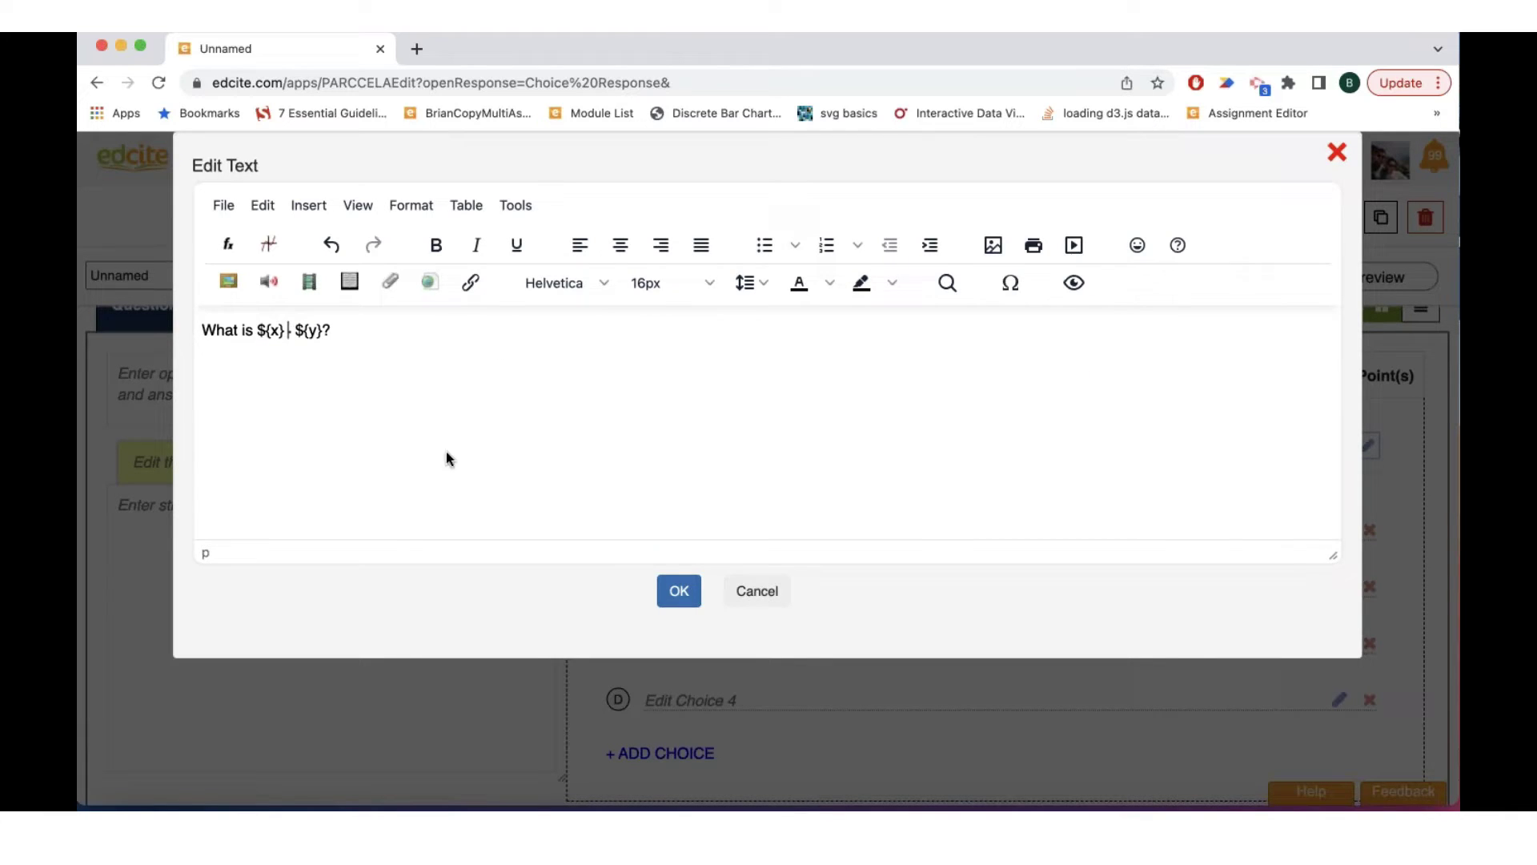
left_click(668, 591)
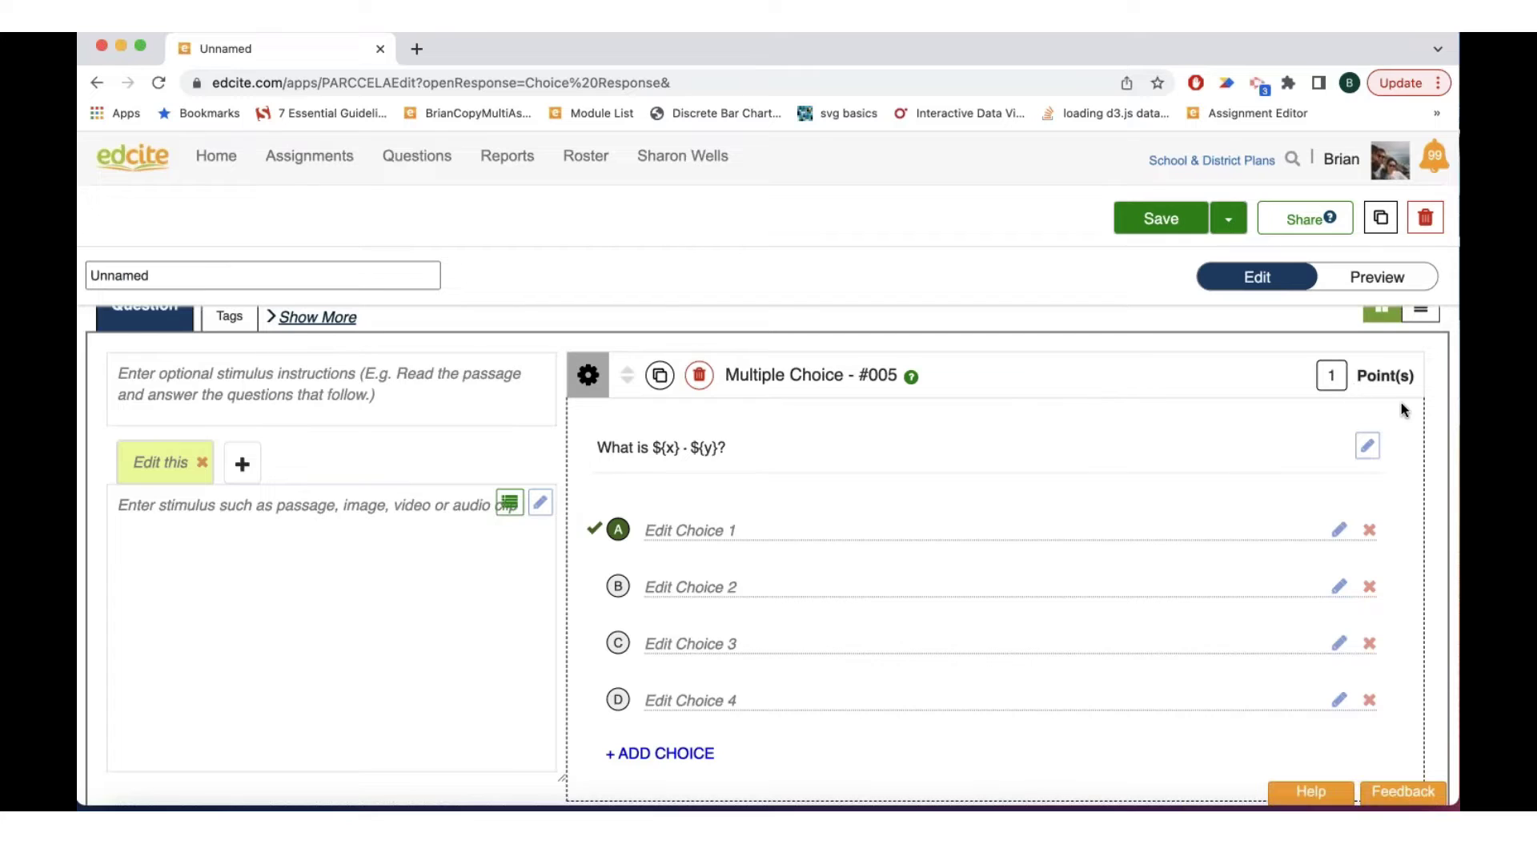
left_click(1409, 277)
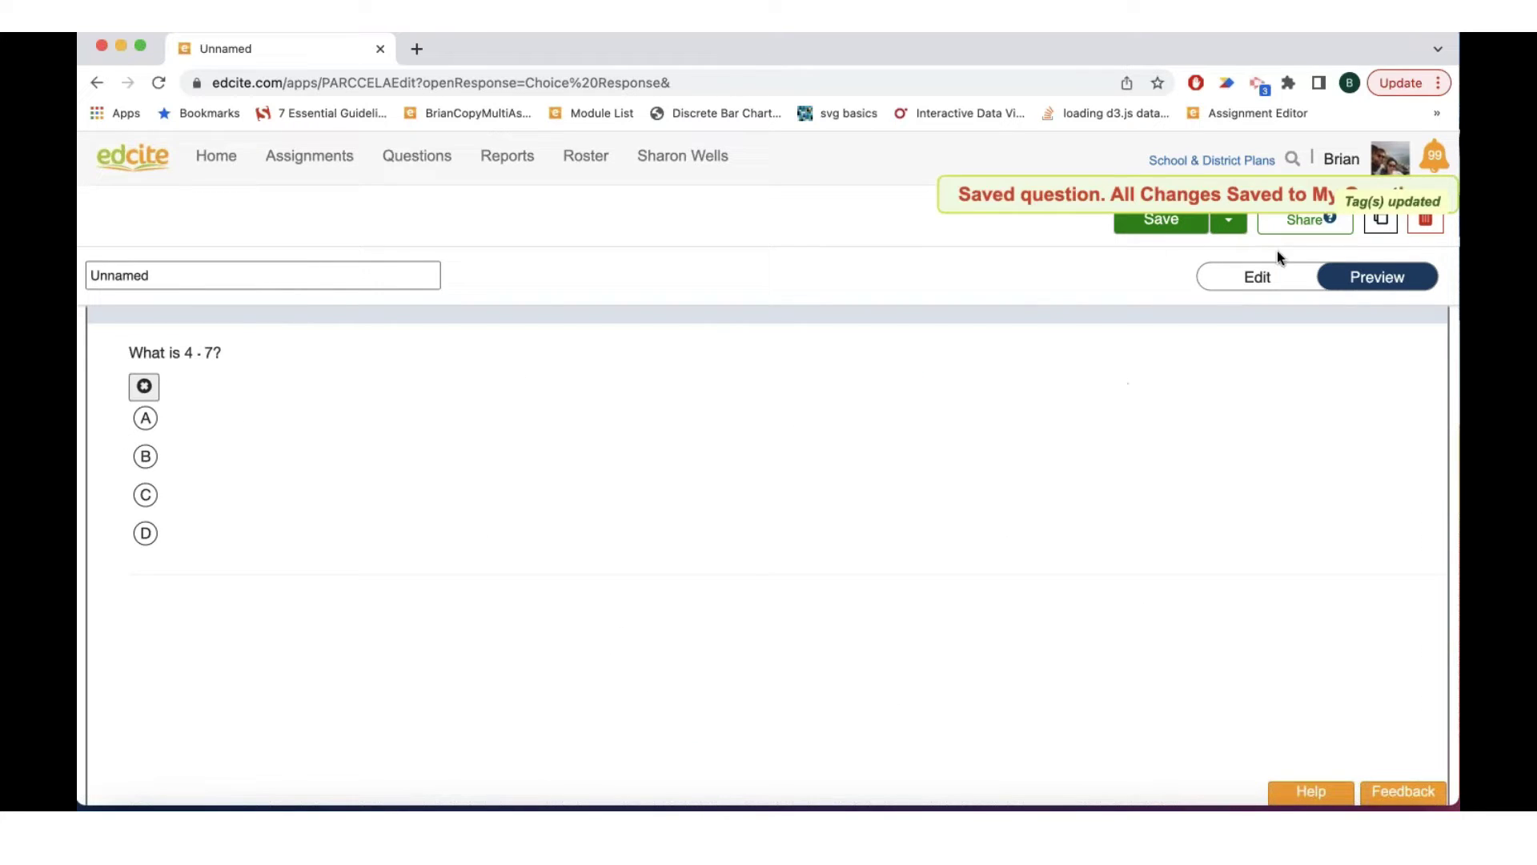
Step: Fill choice A with ${x + y} and choice B with ${x*y}, previewing as 11 and 28
left_click(1273, 275)
left_click(667, 527)
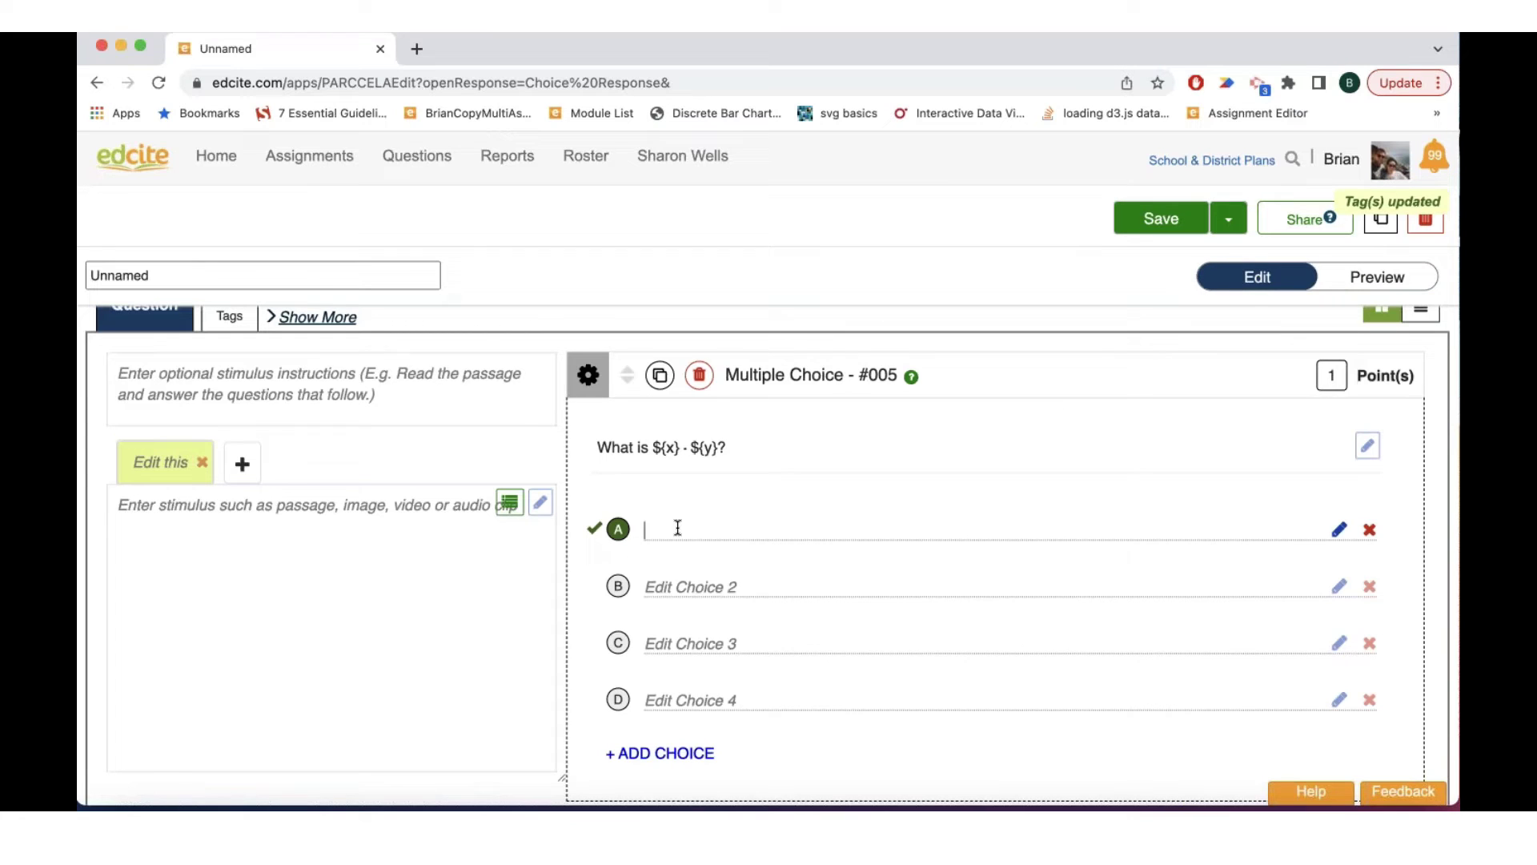
type("${x + y")
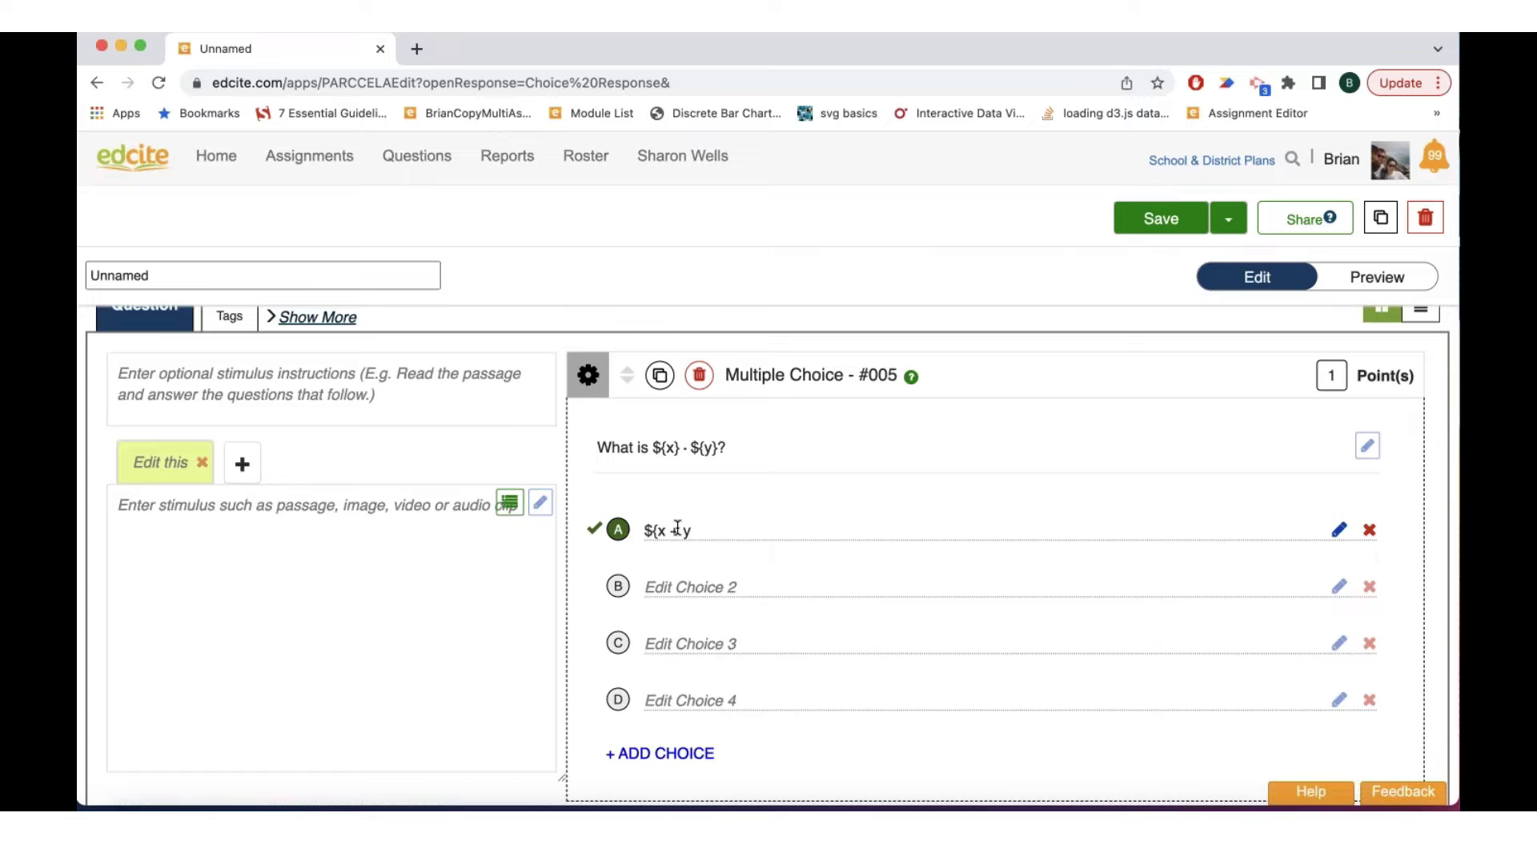
left_click(723, 579)
type("${")
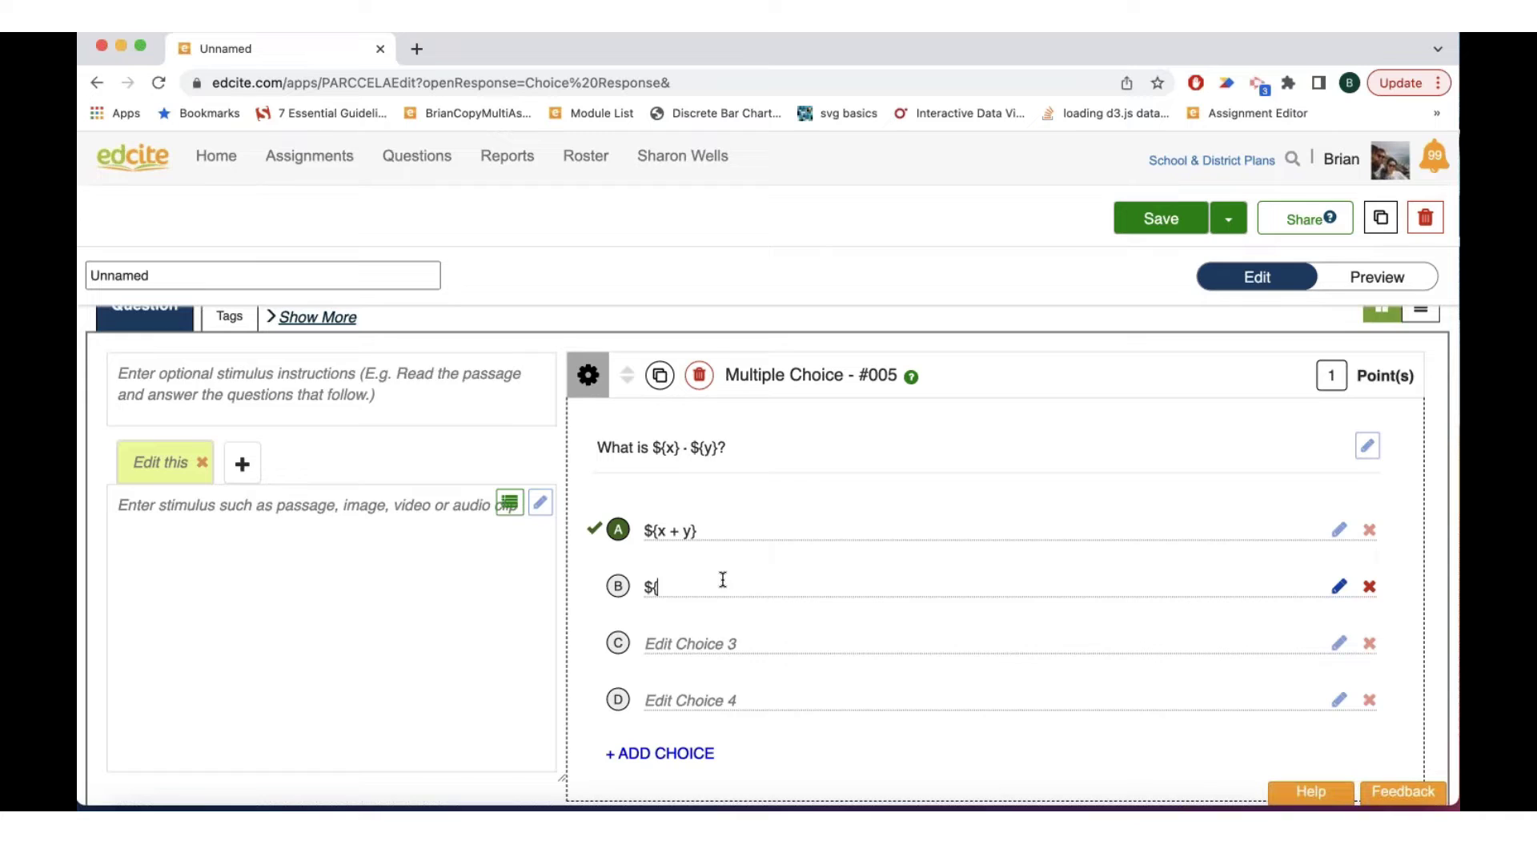
type("x*")
type("y")
left_click(1371, 272)
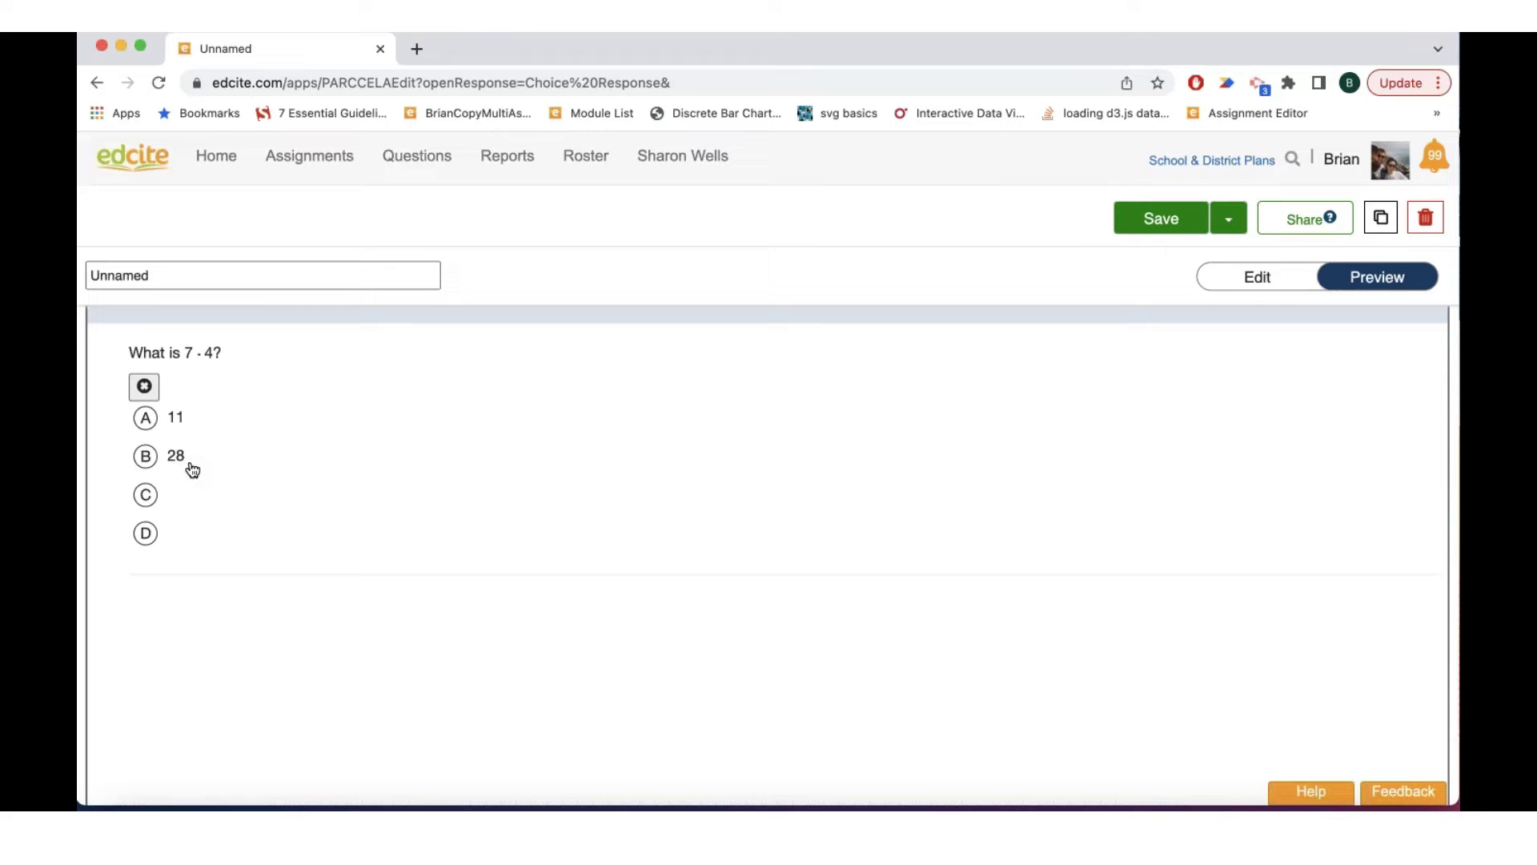
left_click(1238, 278)
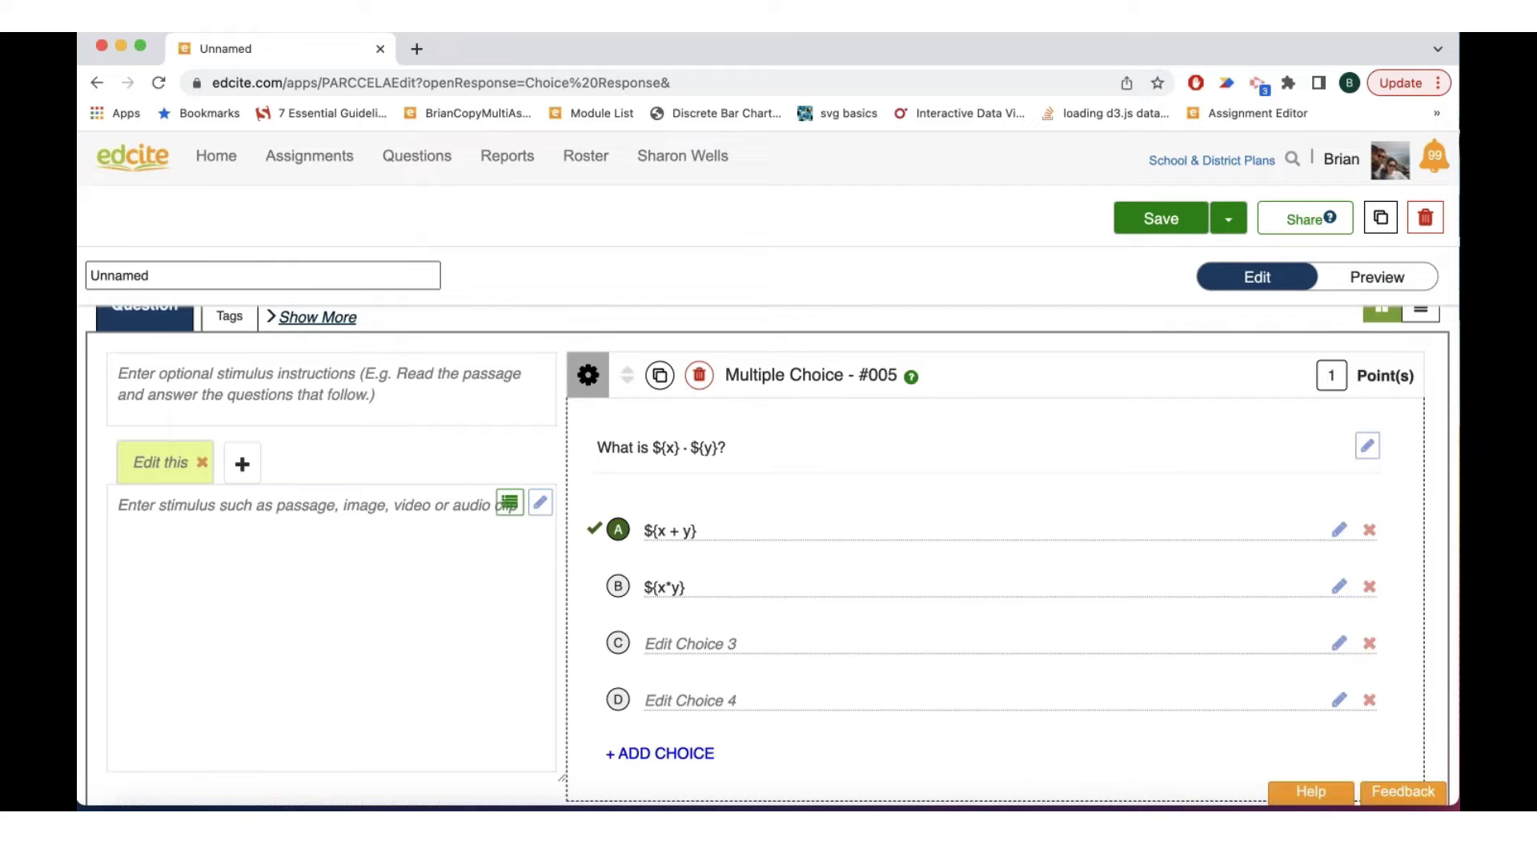
mouse_move(416, 156)
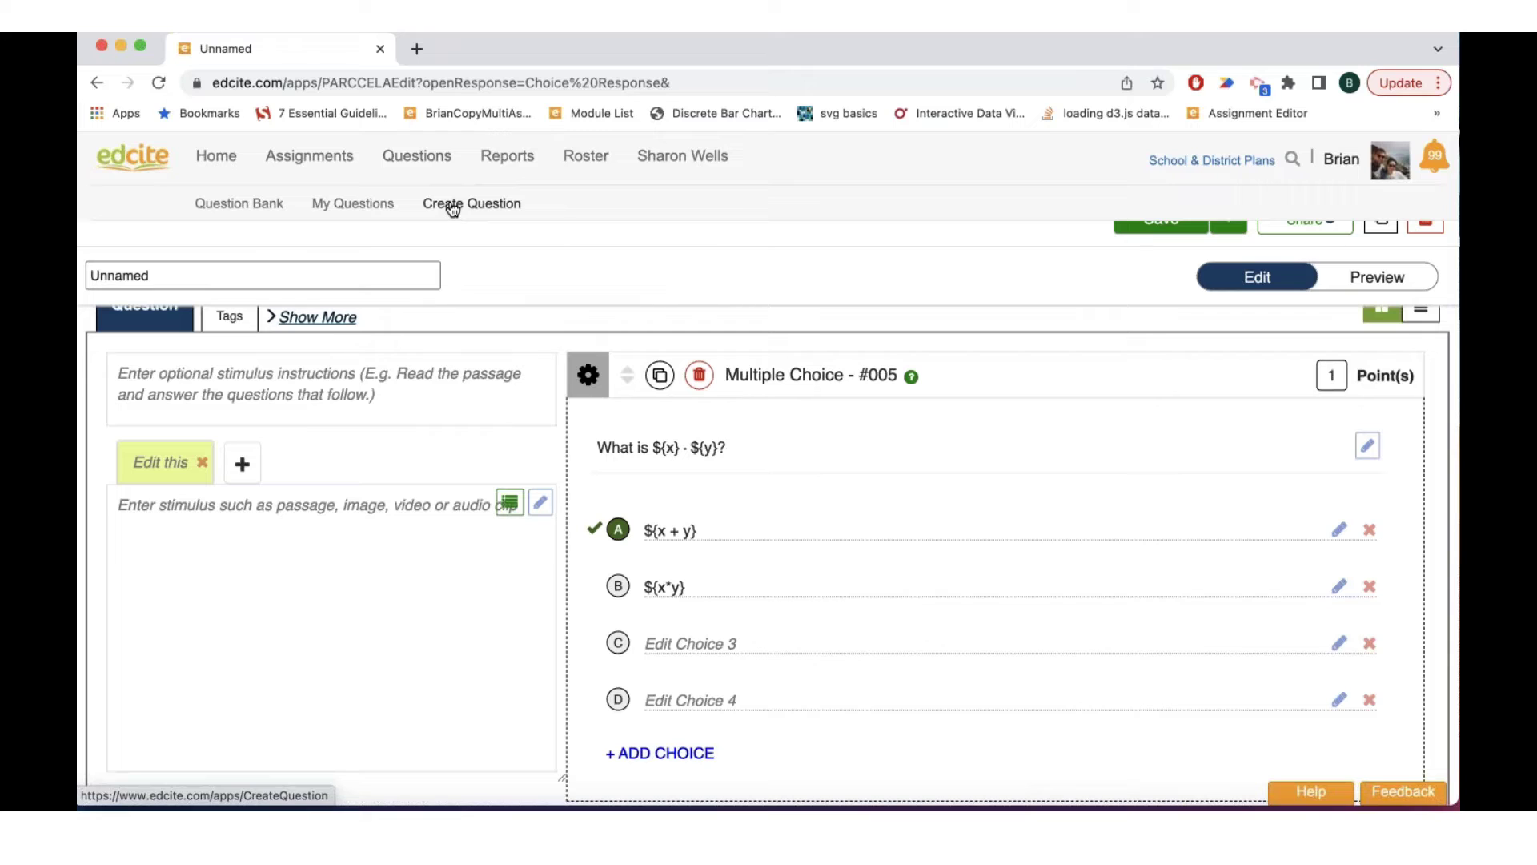
Step: Go to Questions > Create Question, then open and dismiss the Feedback form
left_click(454, 206)
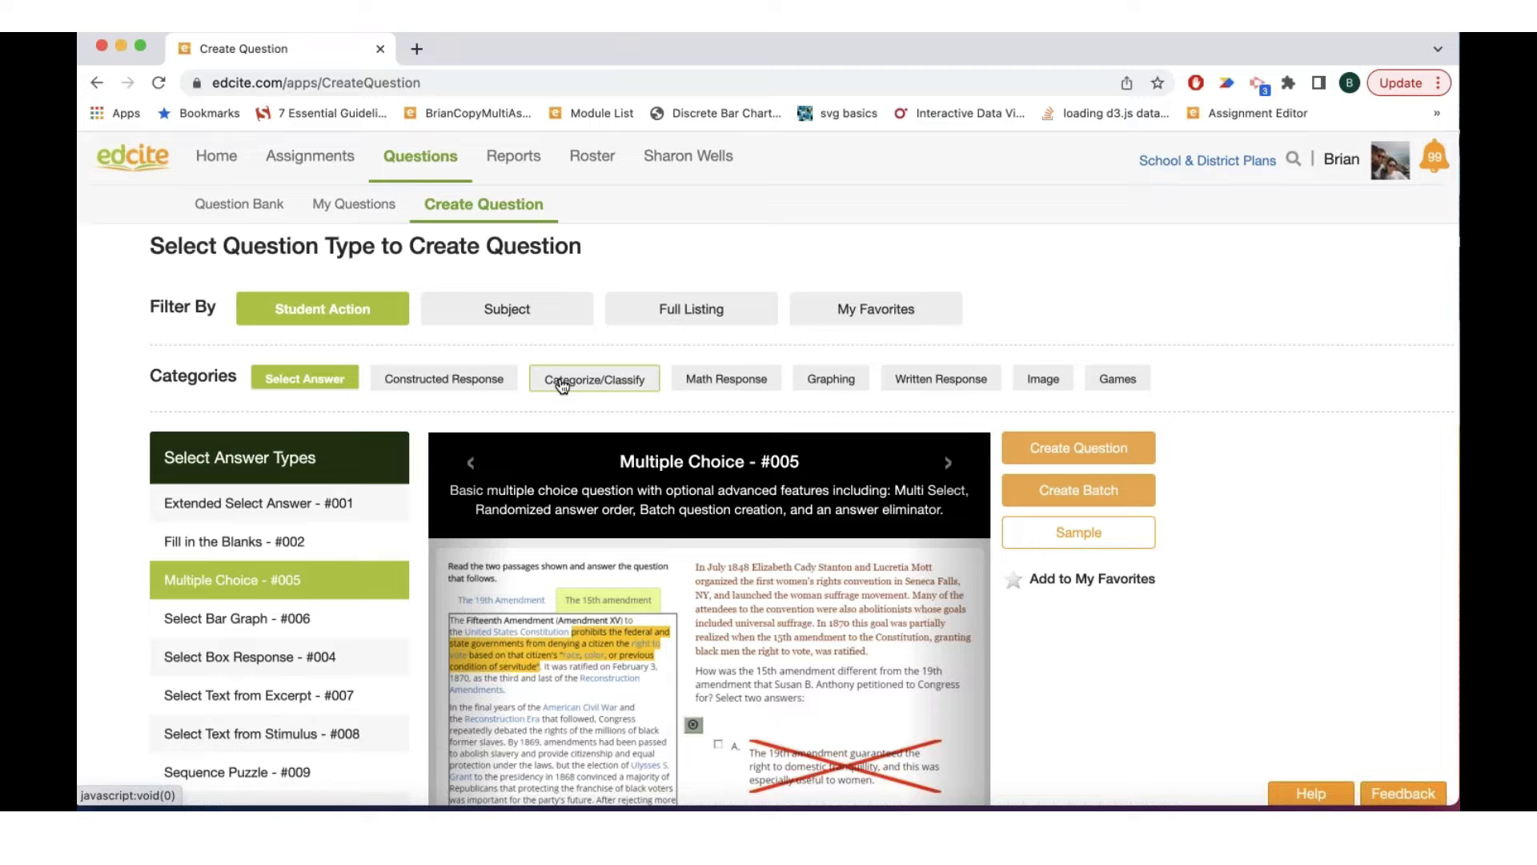
left_click(1405, 793)
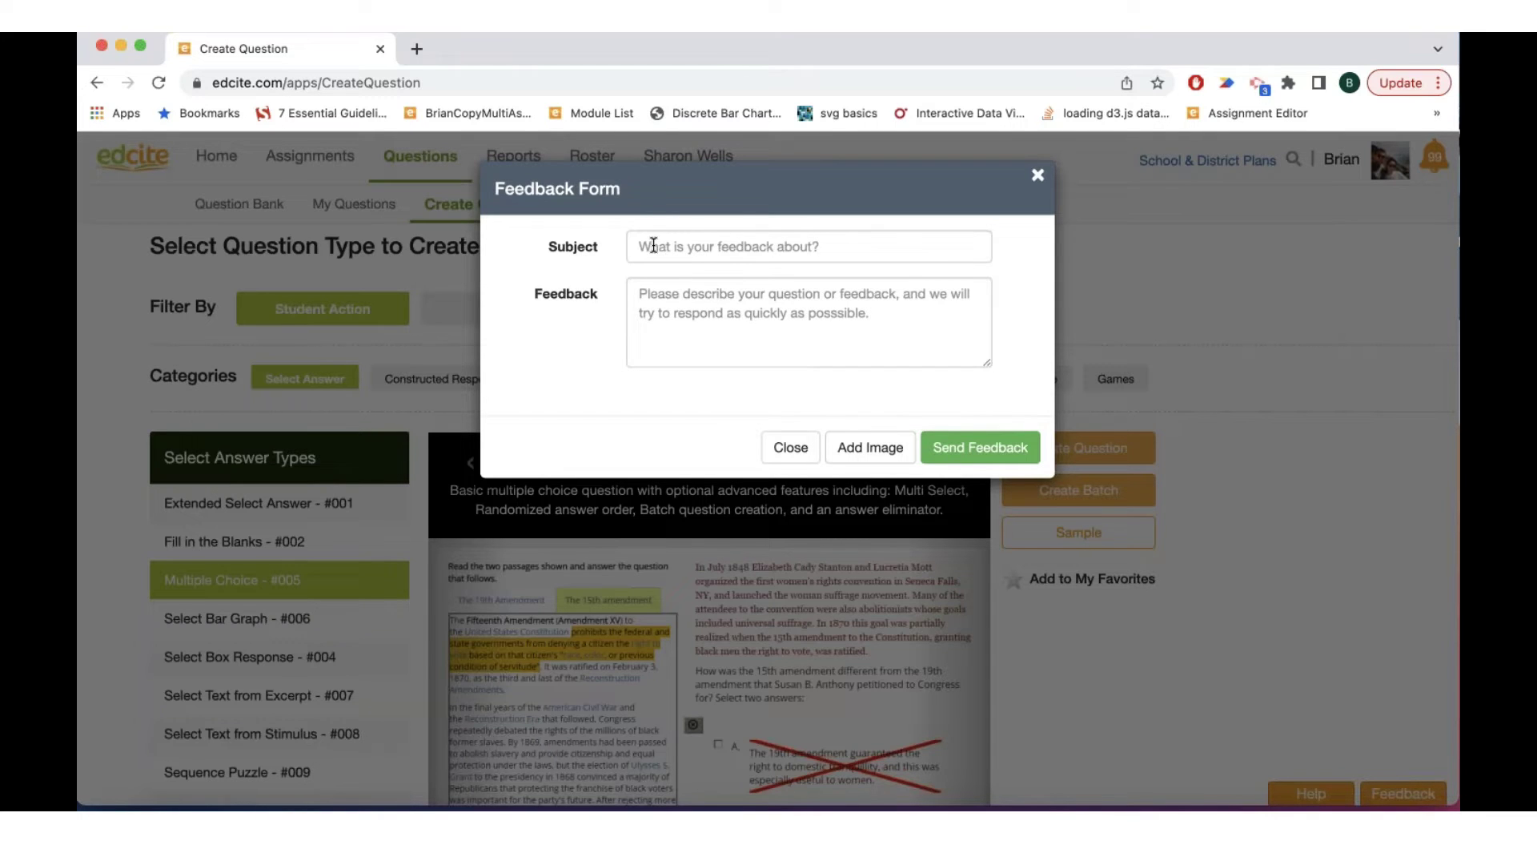
left_click(793, 447)
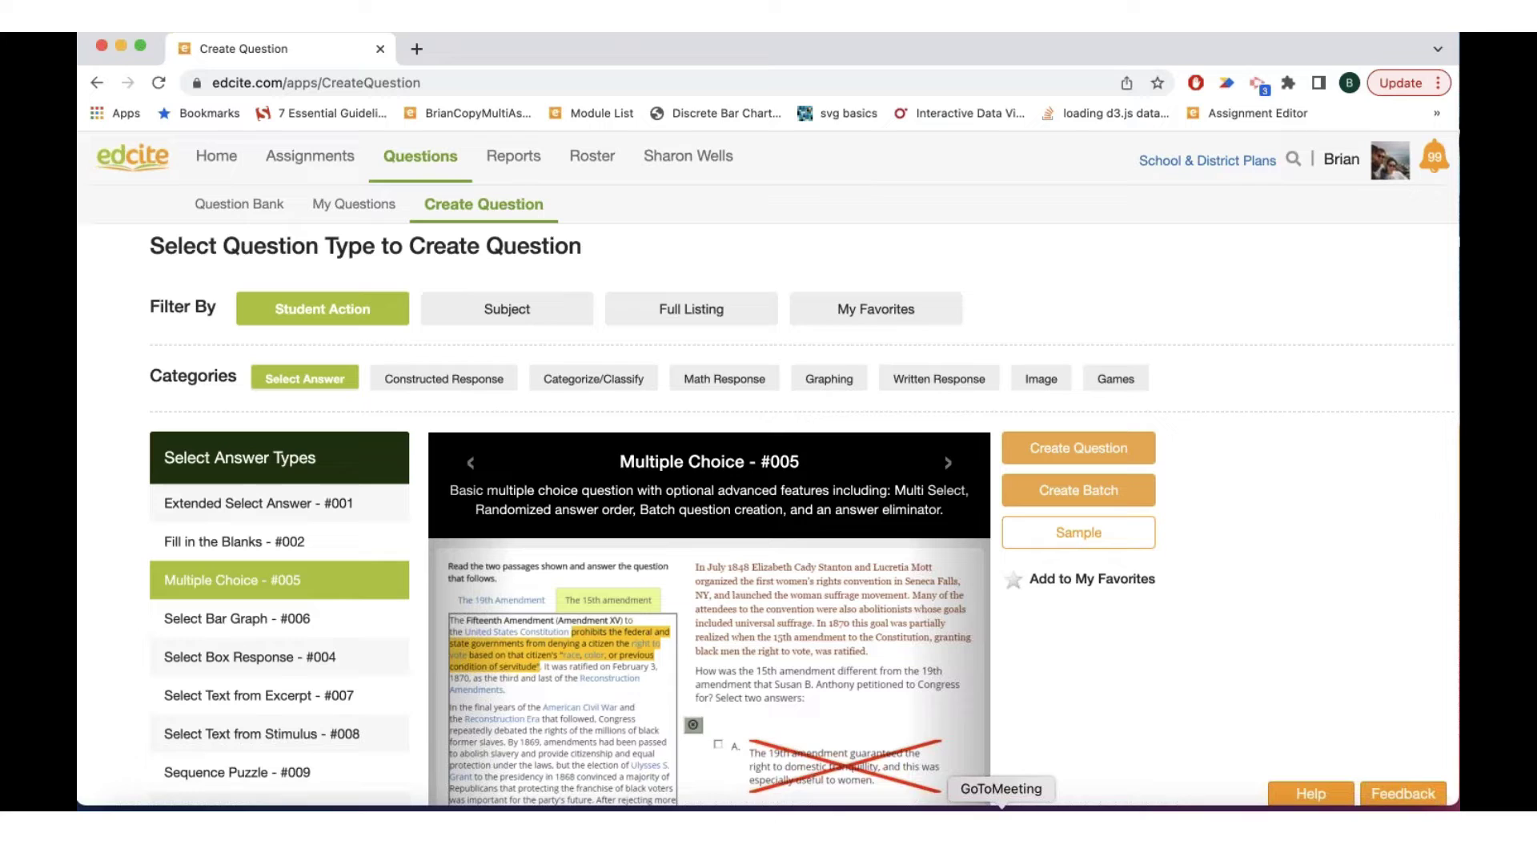
left_click(1000, 807)
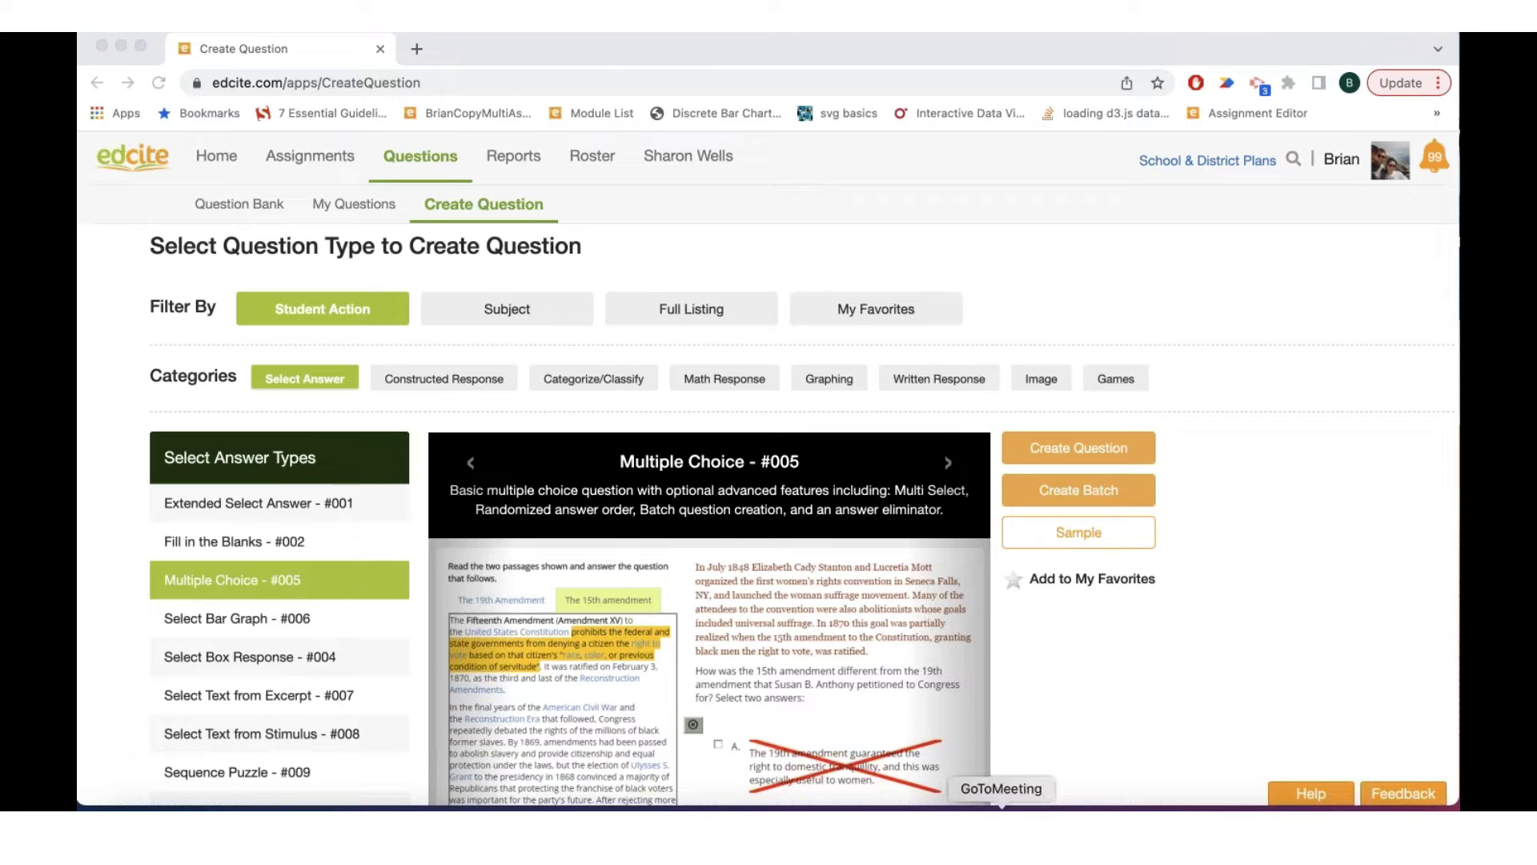
left_click(1170, 280)
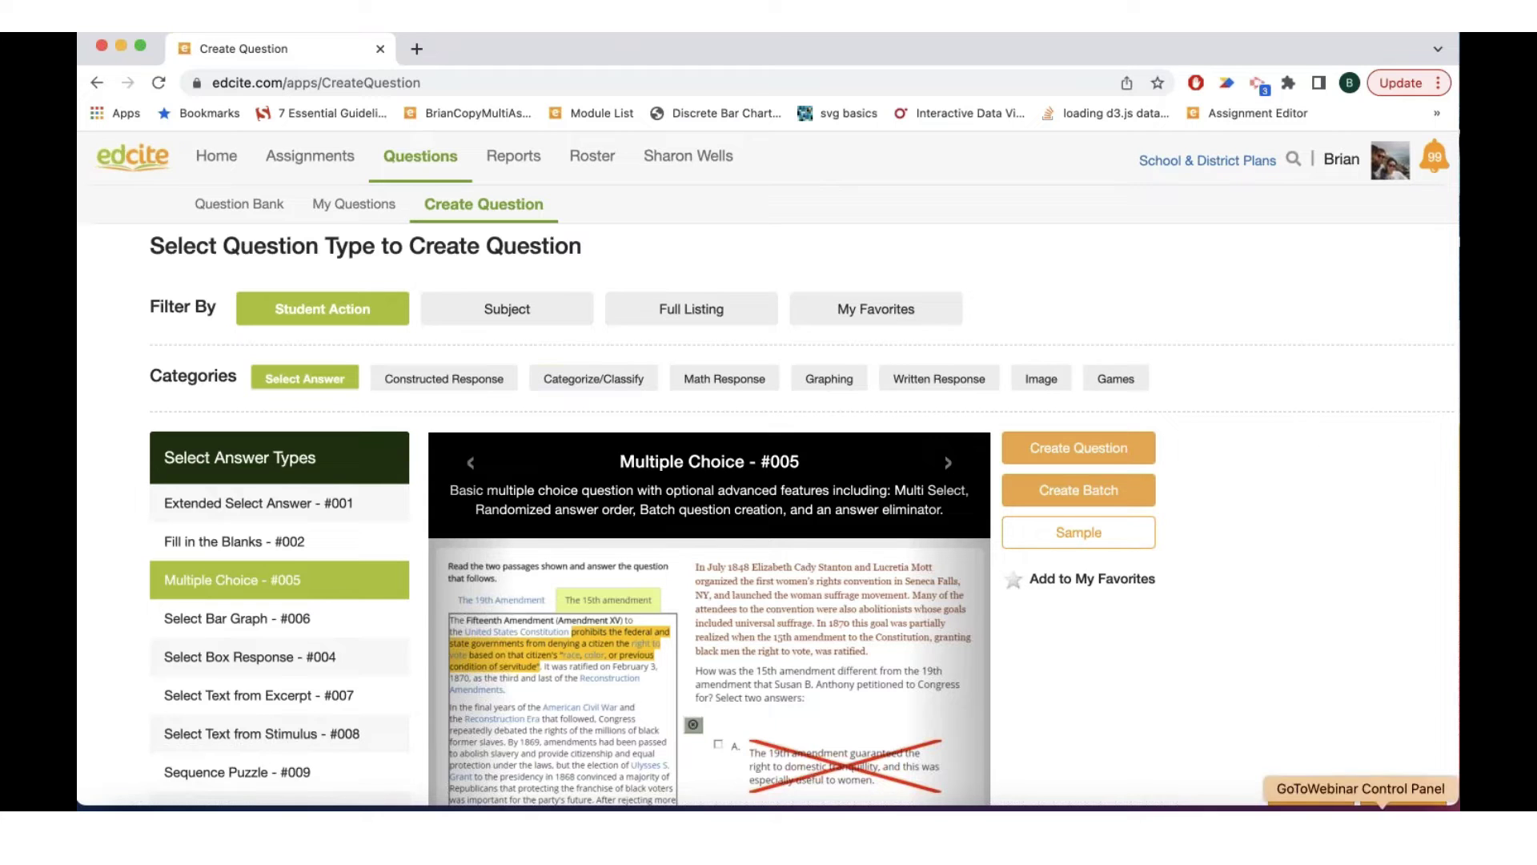
scroll(1275, 549, "down", 3)
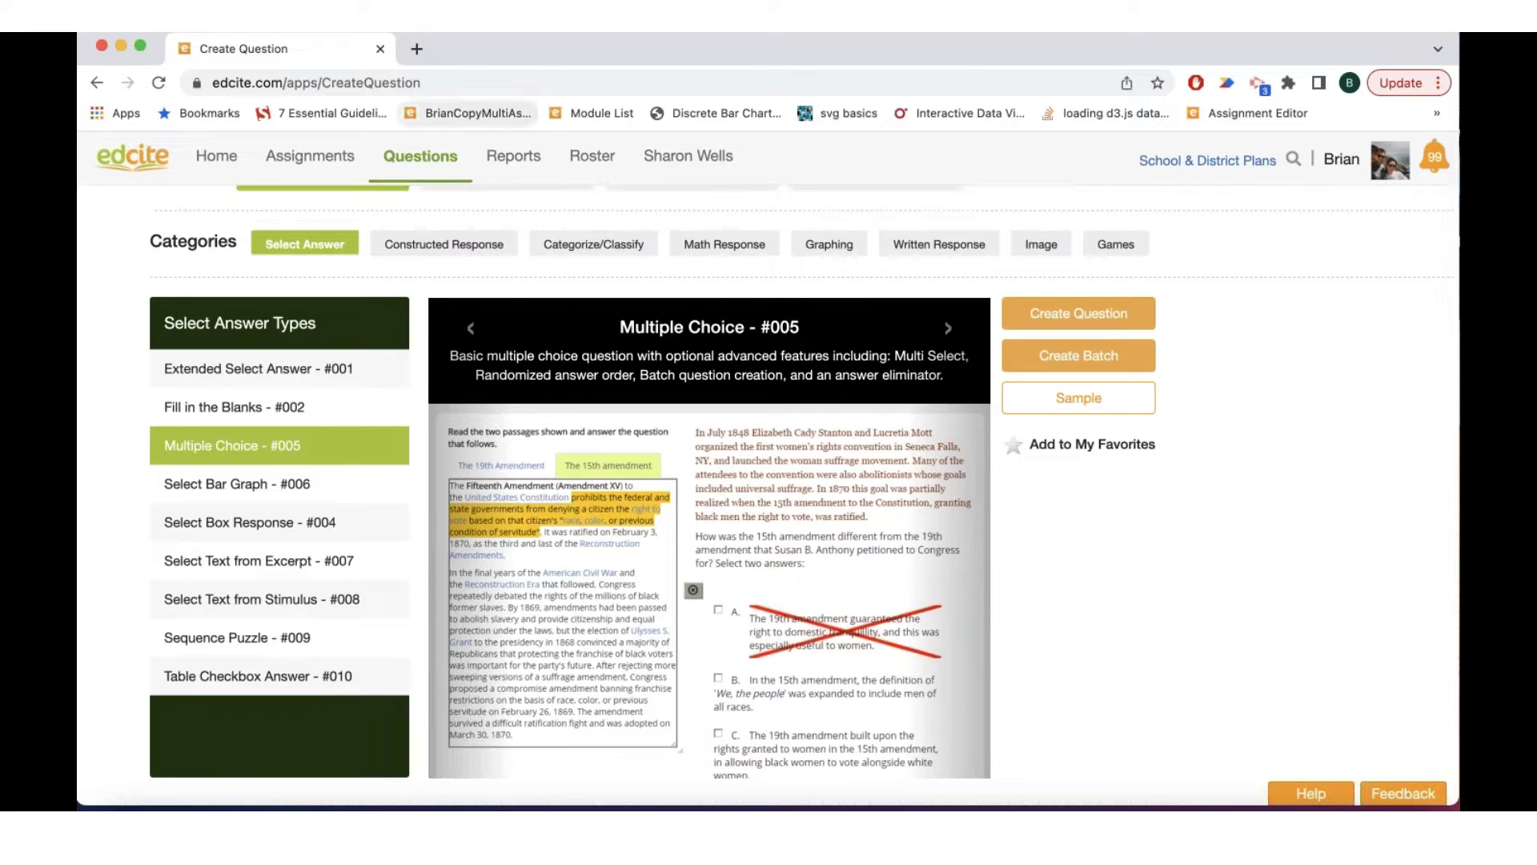
scroll(465, 560, "up", 2)
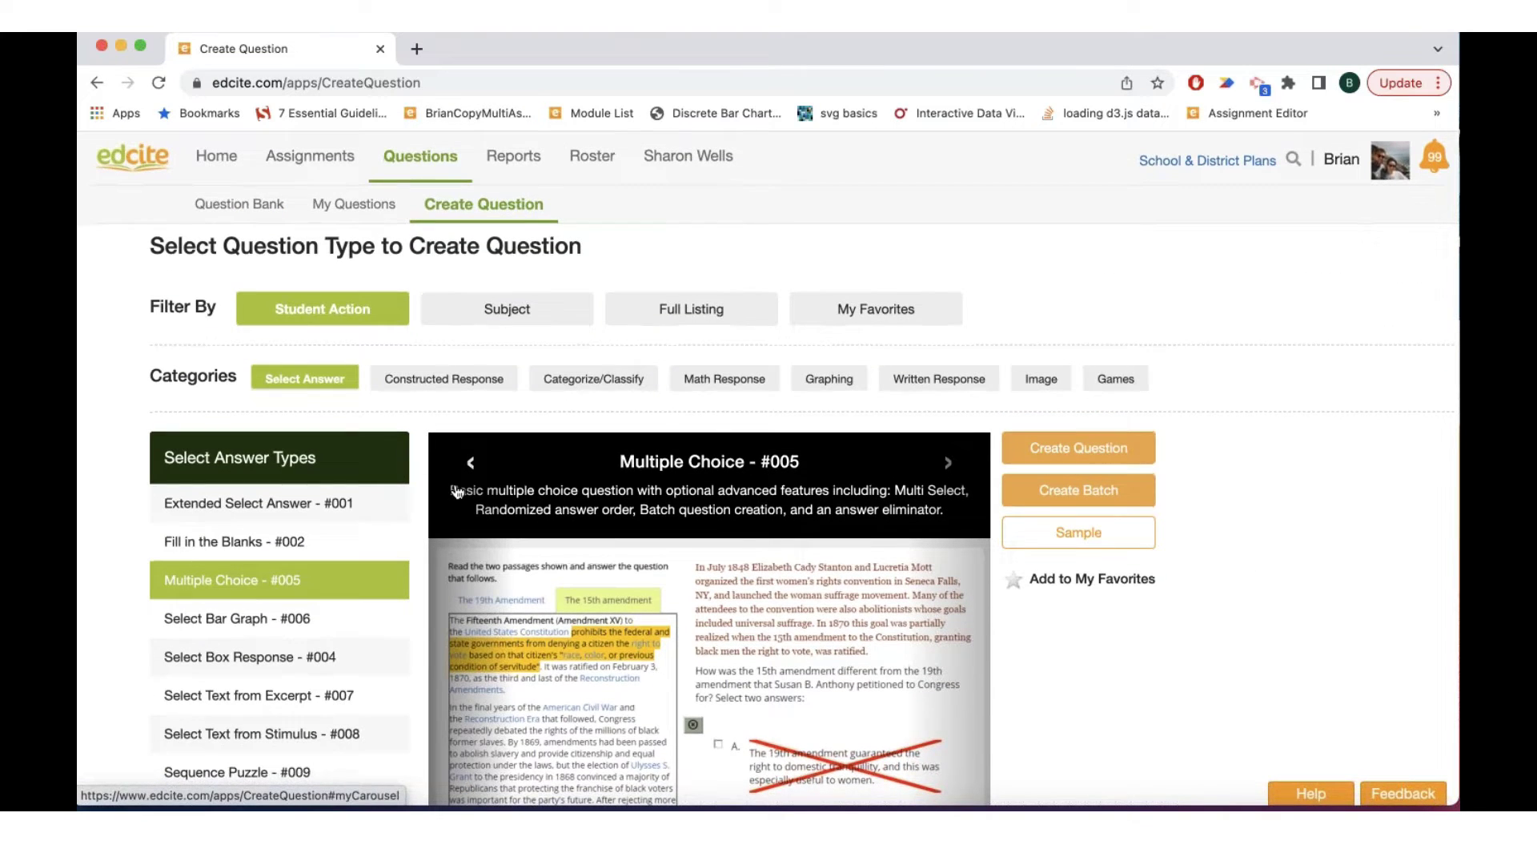
scroll(512, 548, "down", 1)
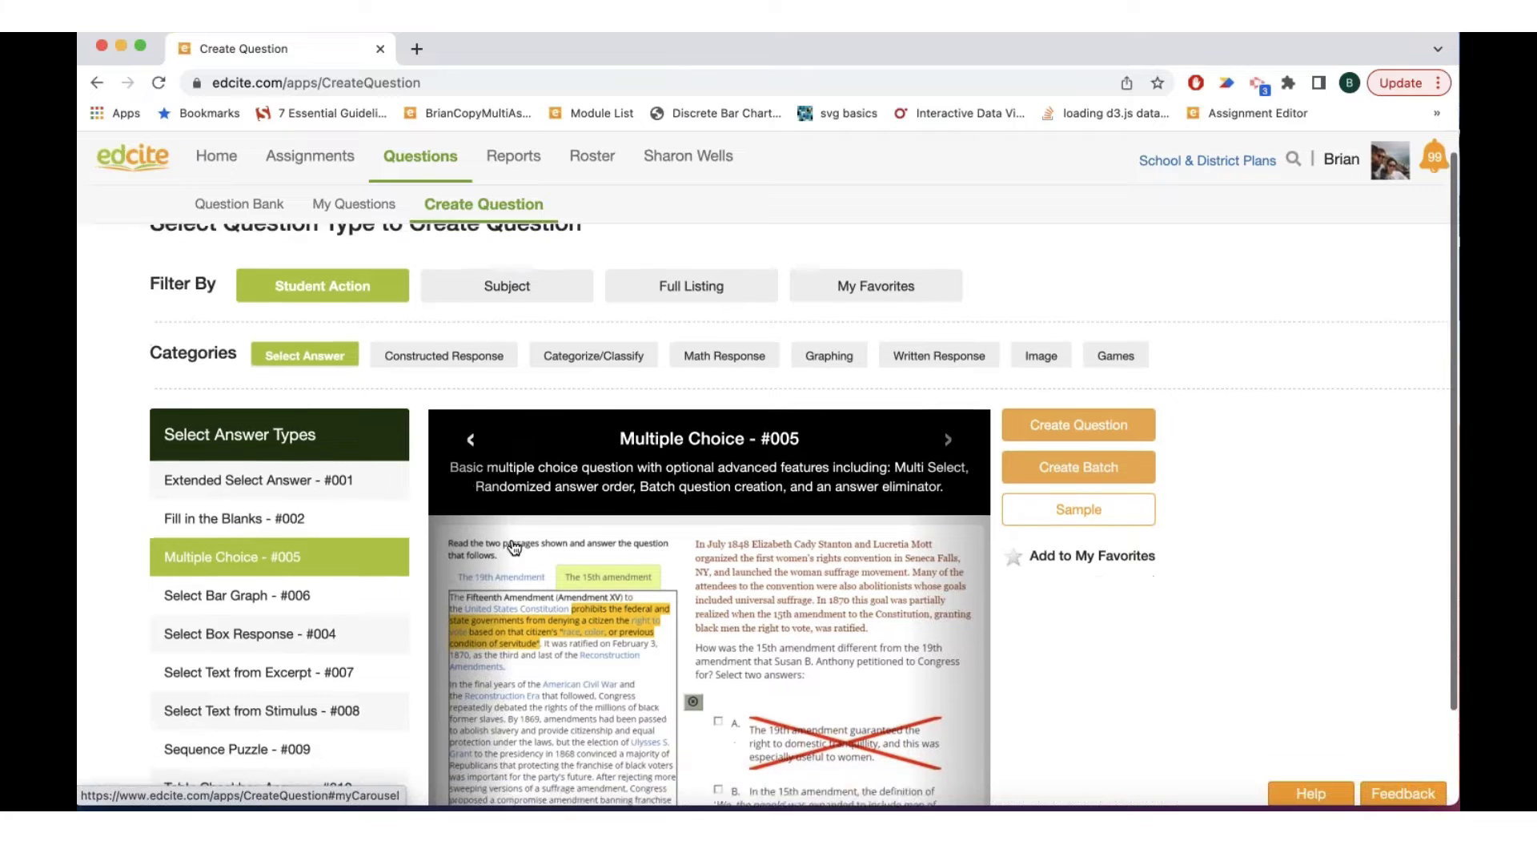
Step: Browse the Math Response category and select Math Keyboard (Multiple Answers) - #062
left_click(687, 323)
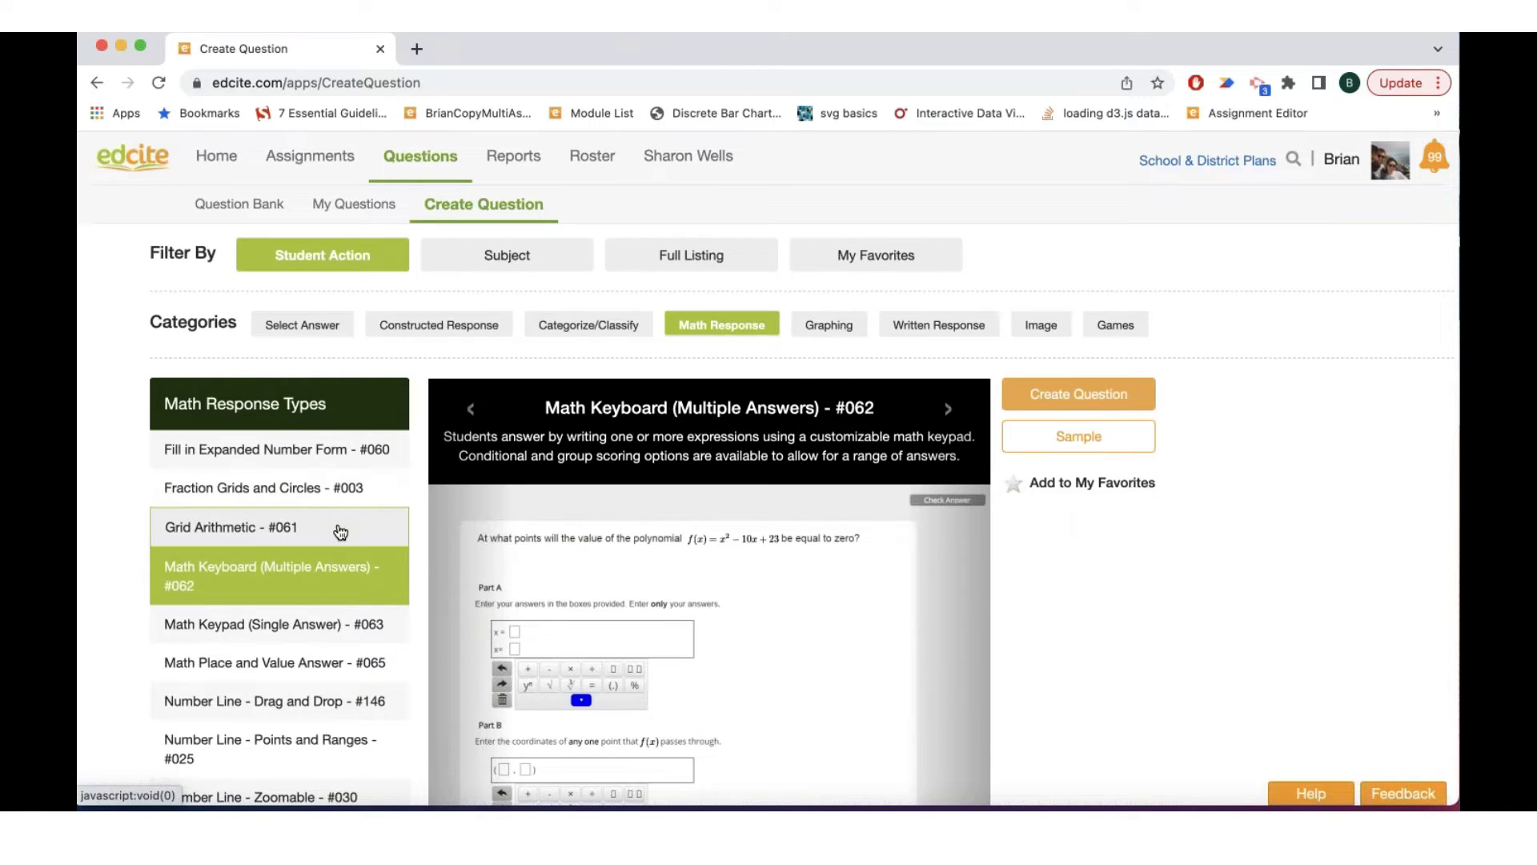
scroll(340, 531, "down", 1)
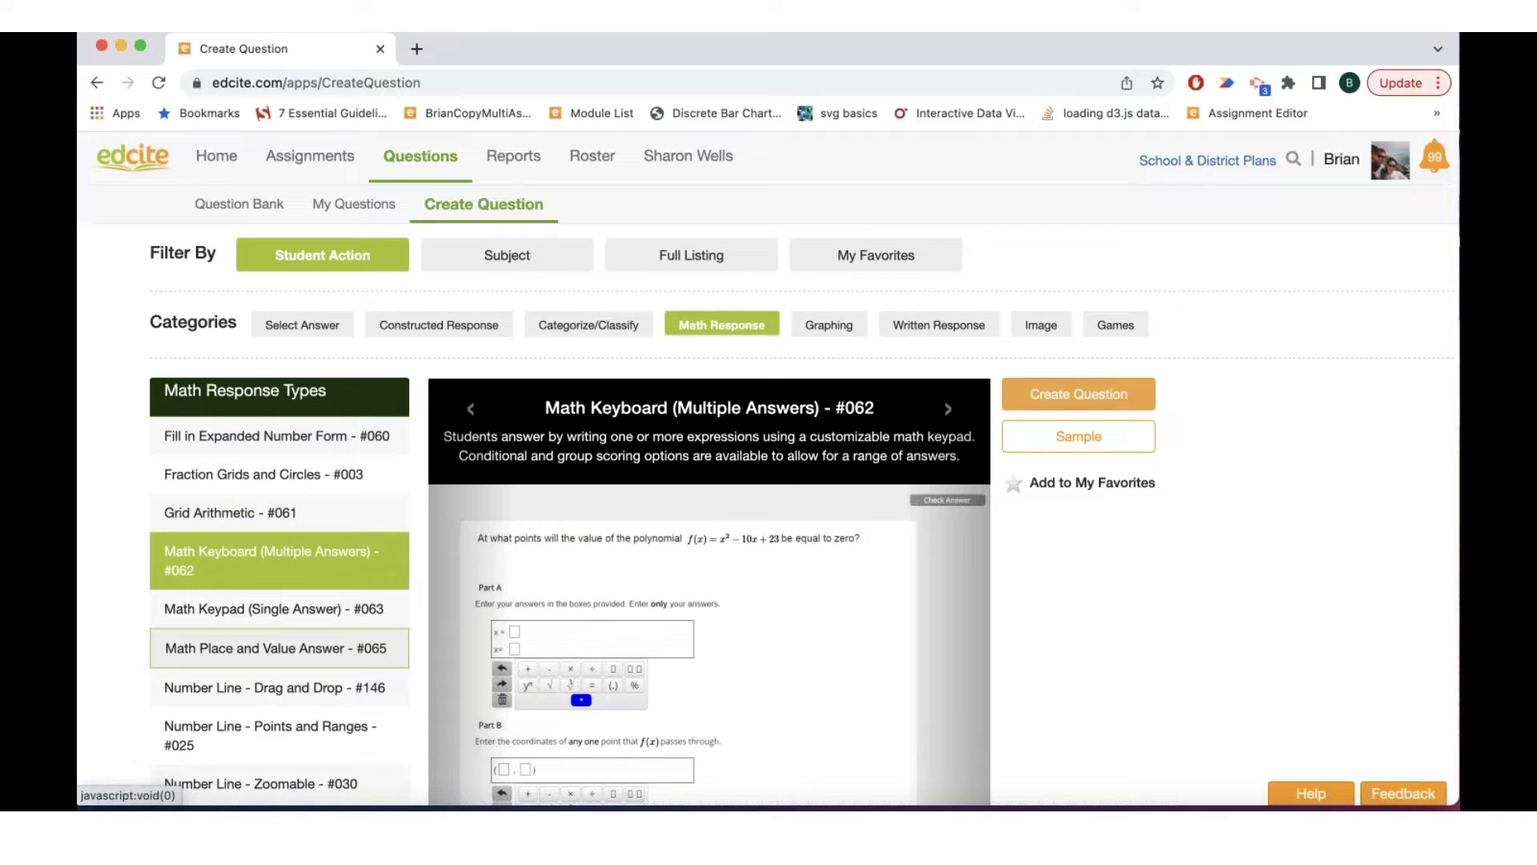
scroll(232, 632, "down", 2)
scroll(233, 576, "up", 1)
scroll(232, 561, "down", 2)
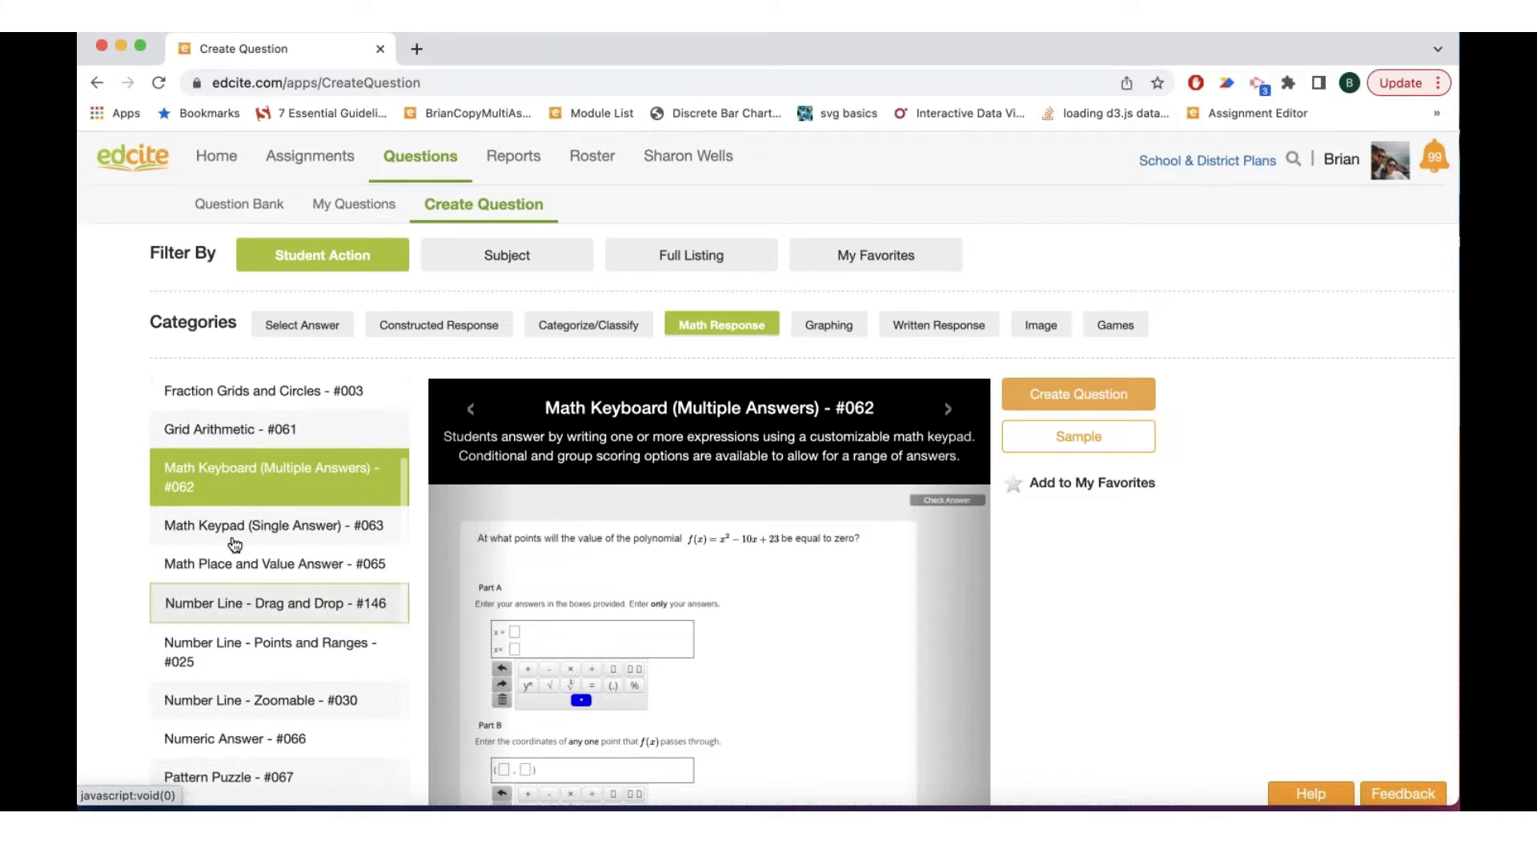
scroll(234, 500, "down", 1)
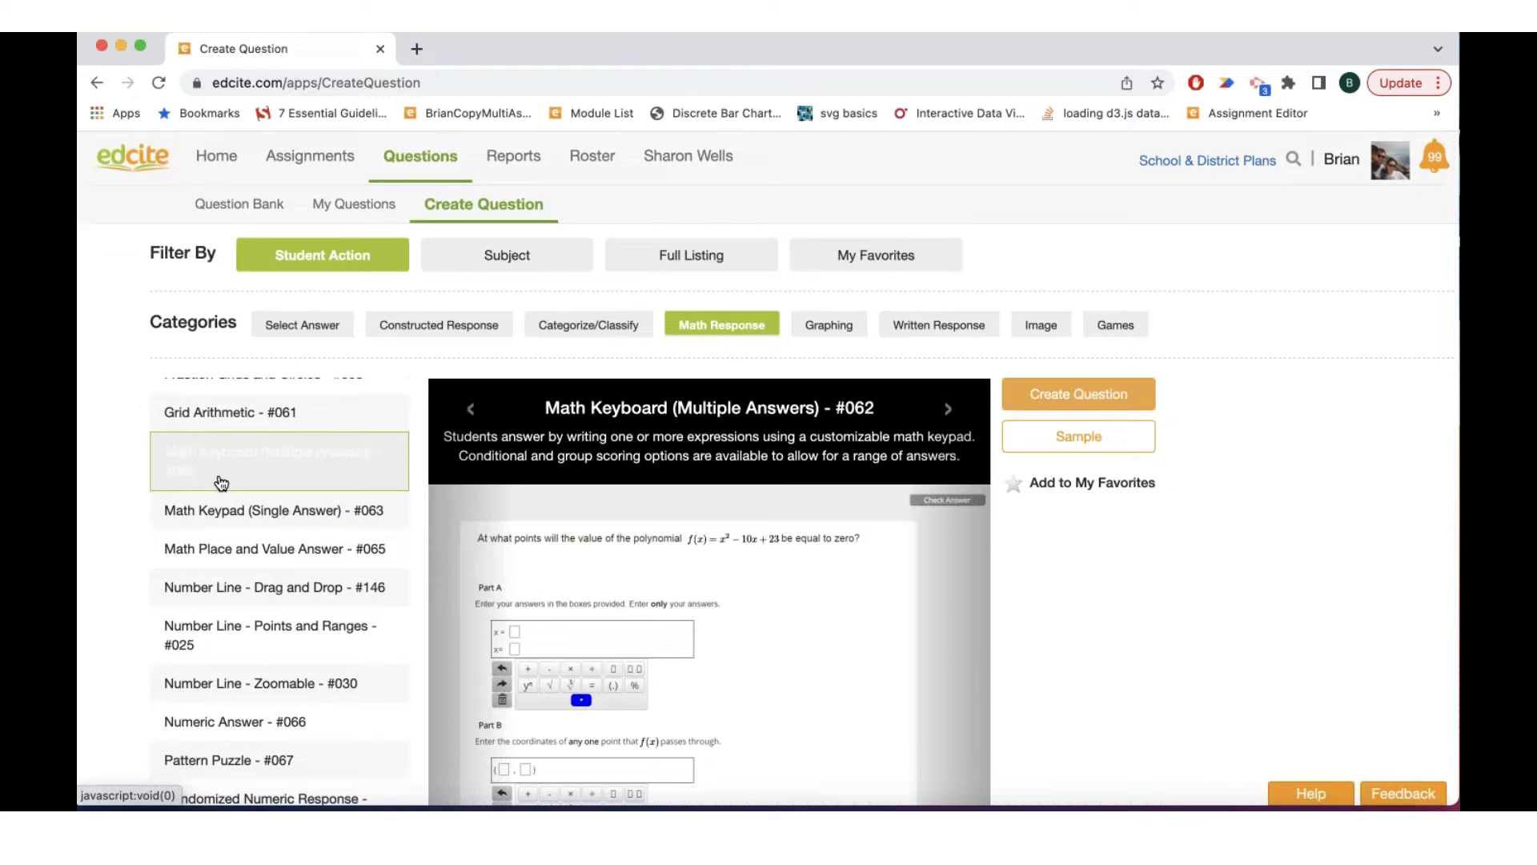
scroll(226, 489, "down", 1)
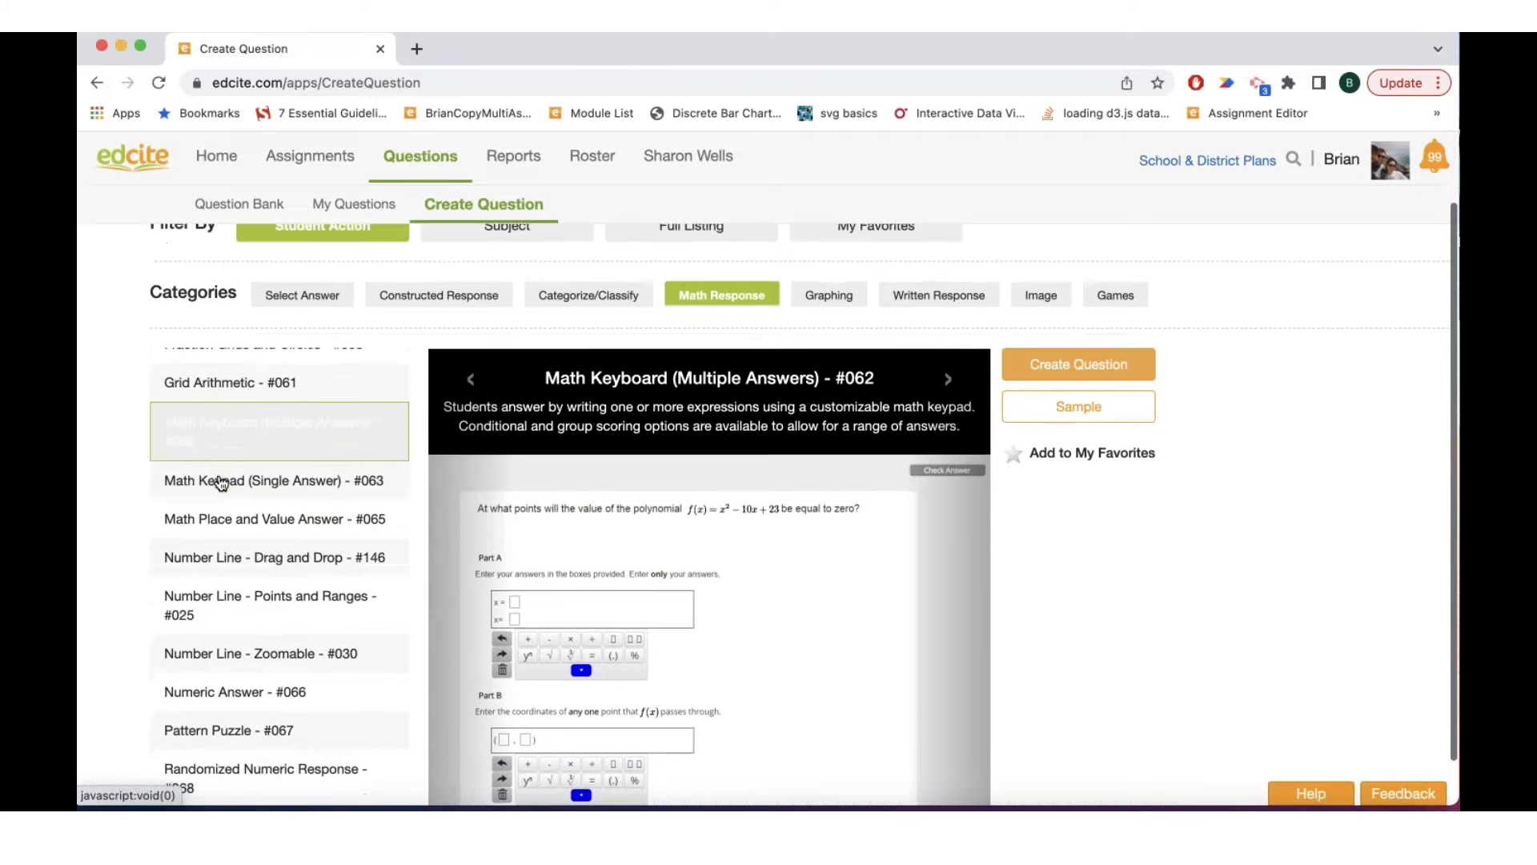
left_click(194, 431)
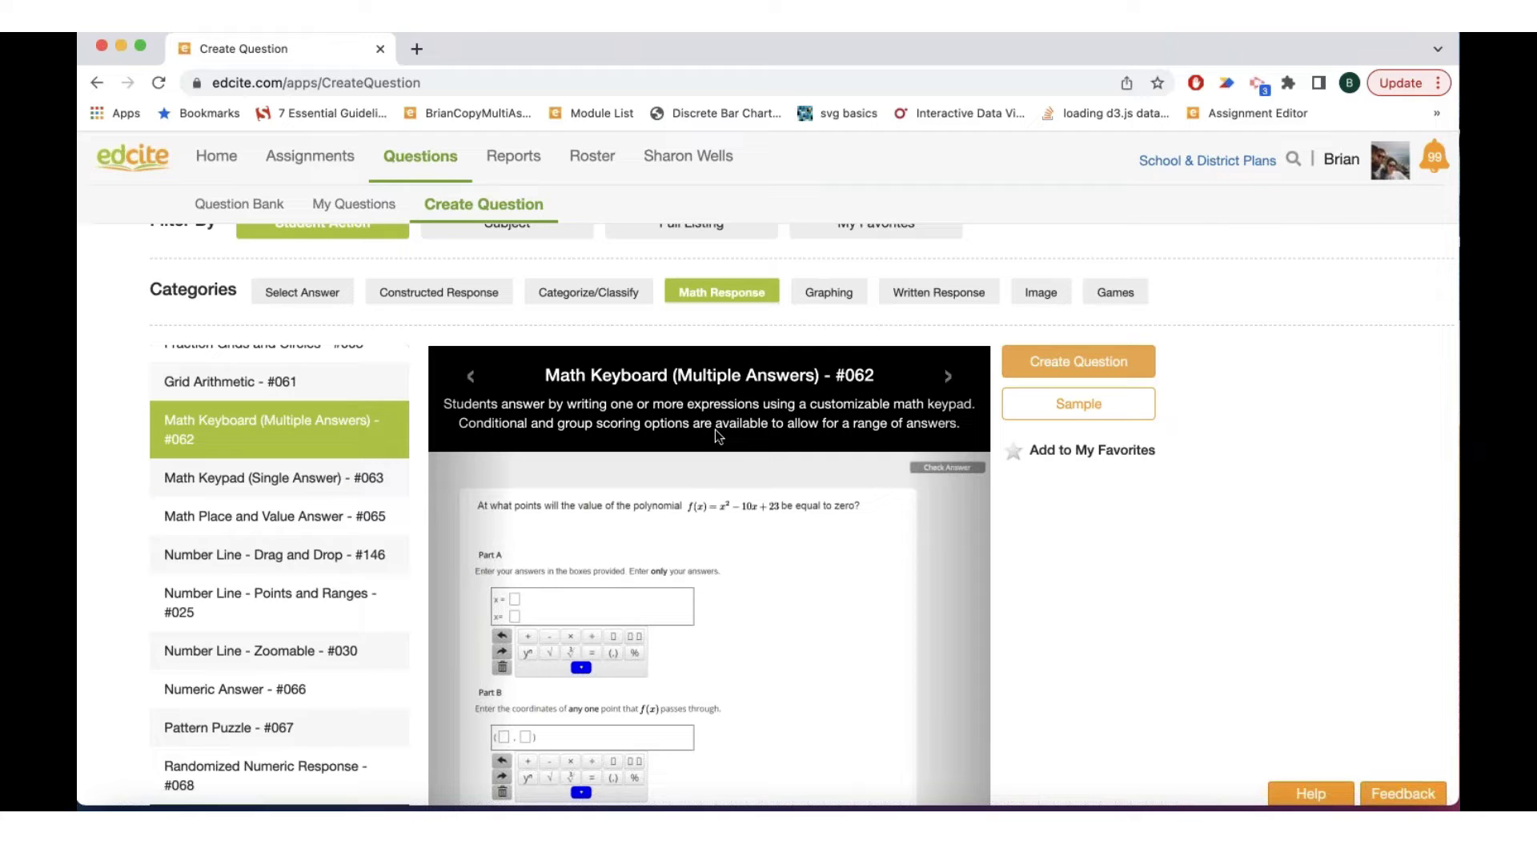
Step: Switch to the Graphing category, then return to the Math Response question types
left_click(830, 294)
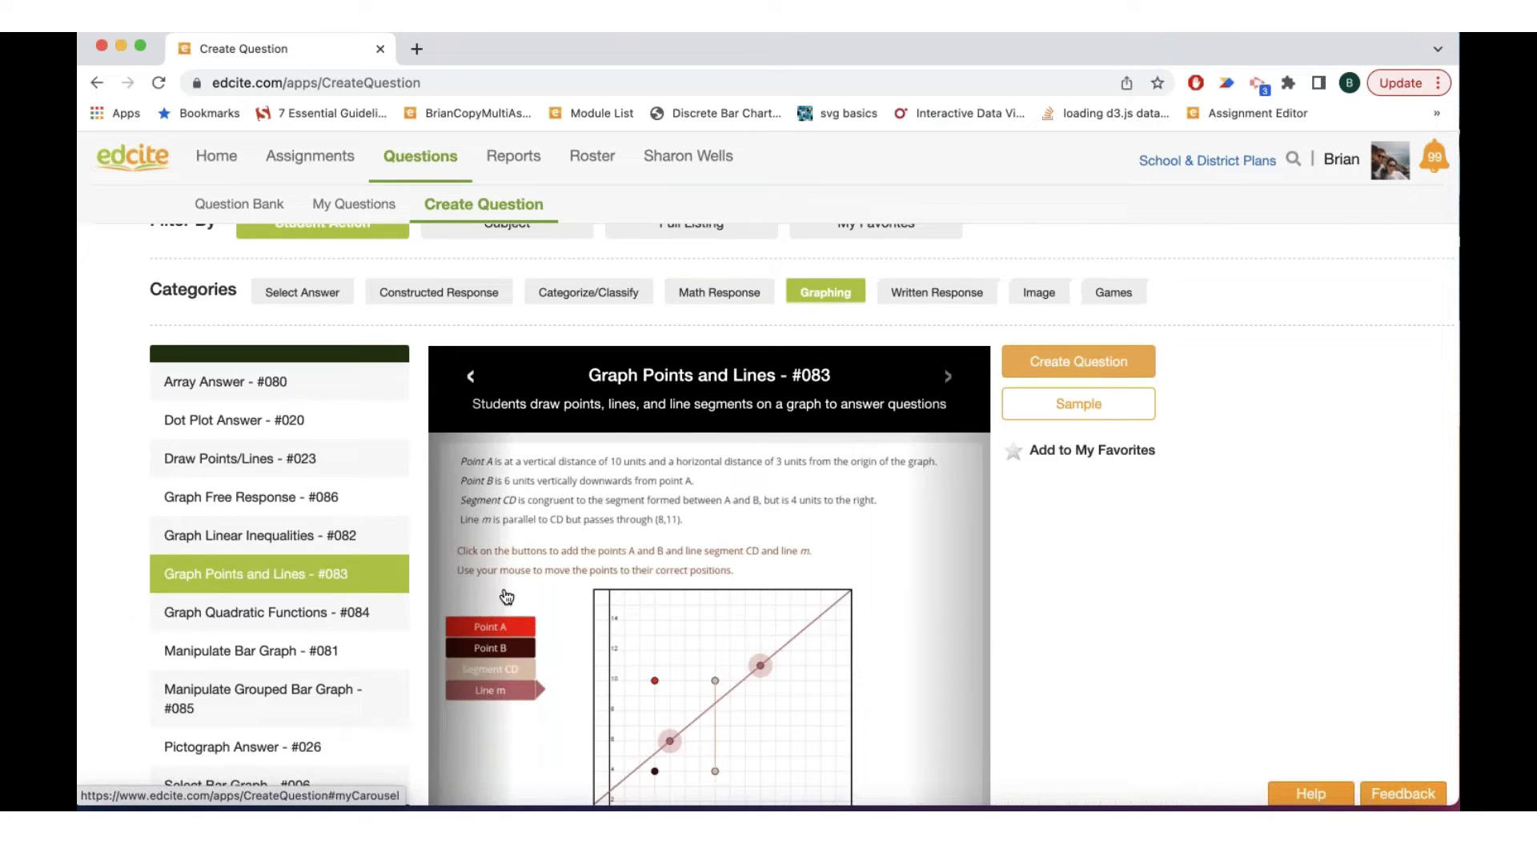
scroll(272, 528, "up", 1)
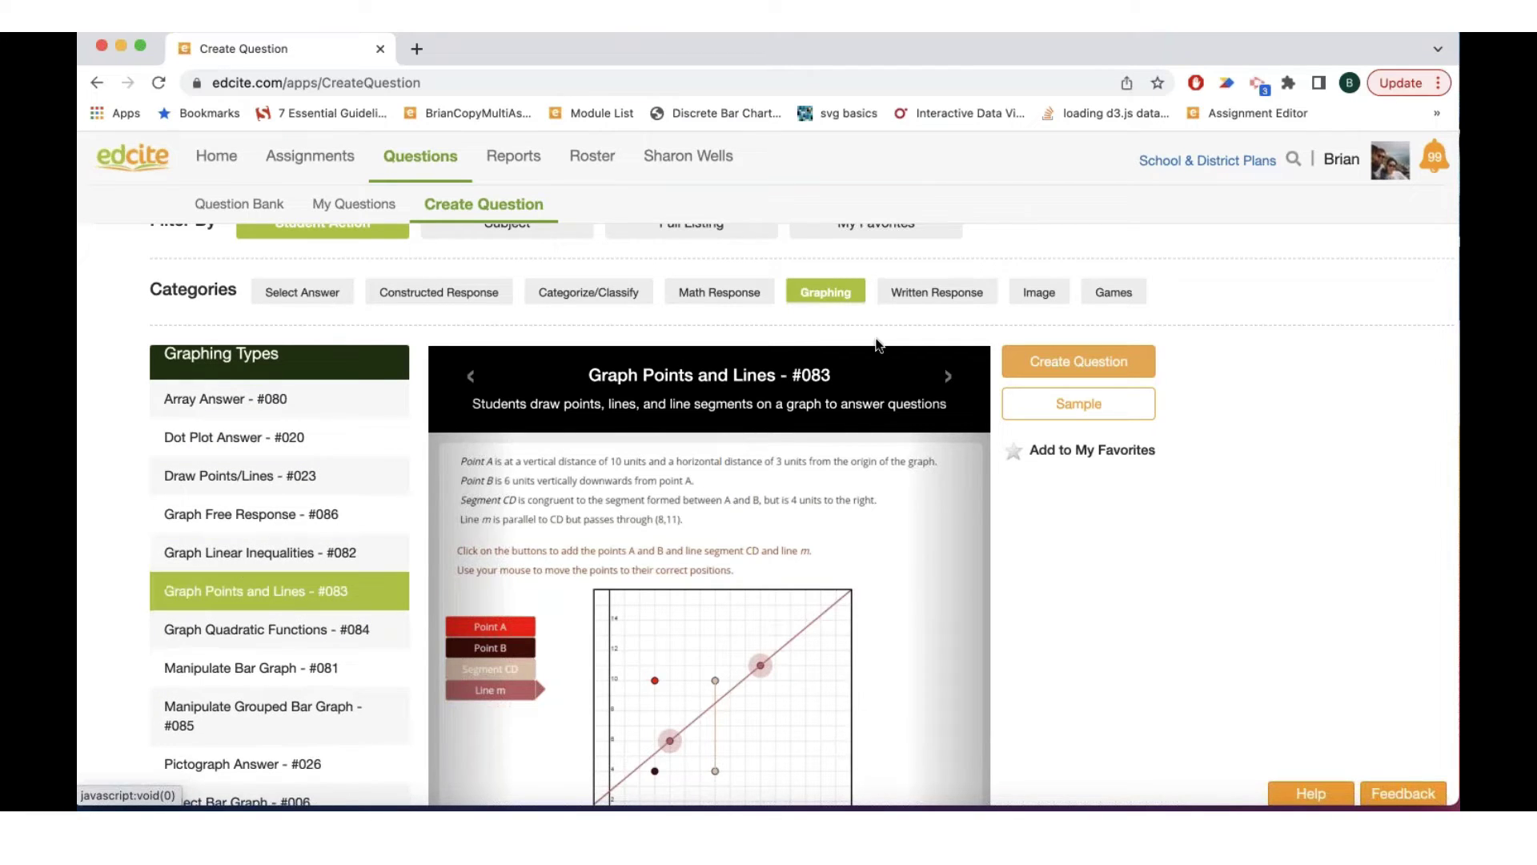
left_click(724, 296)
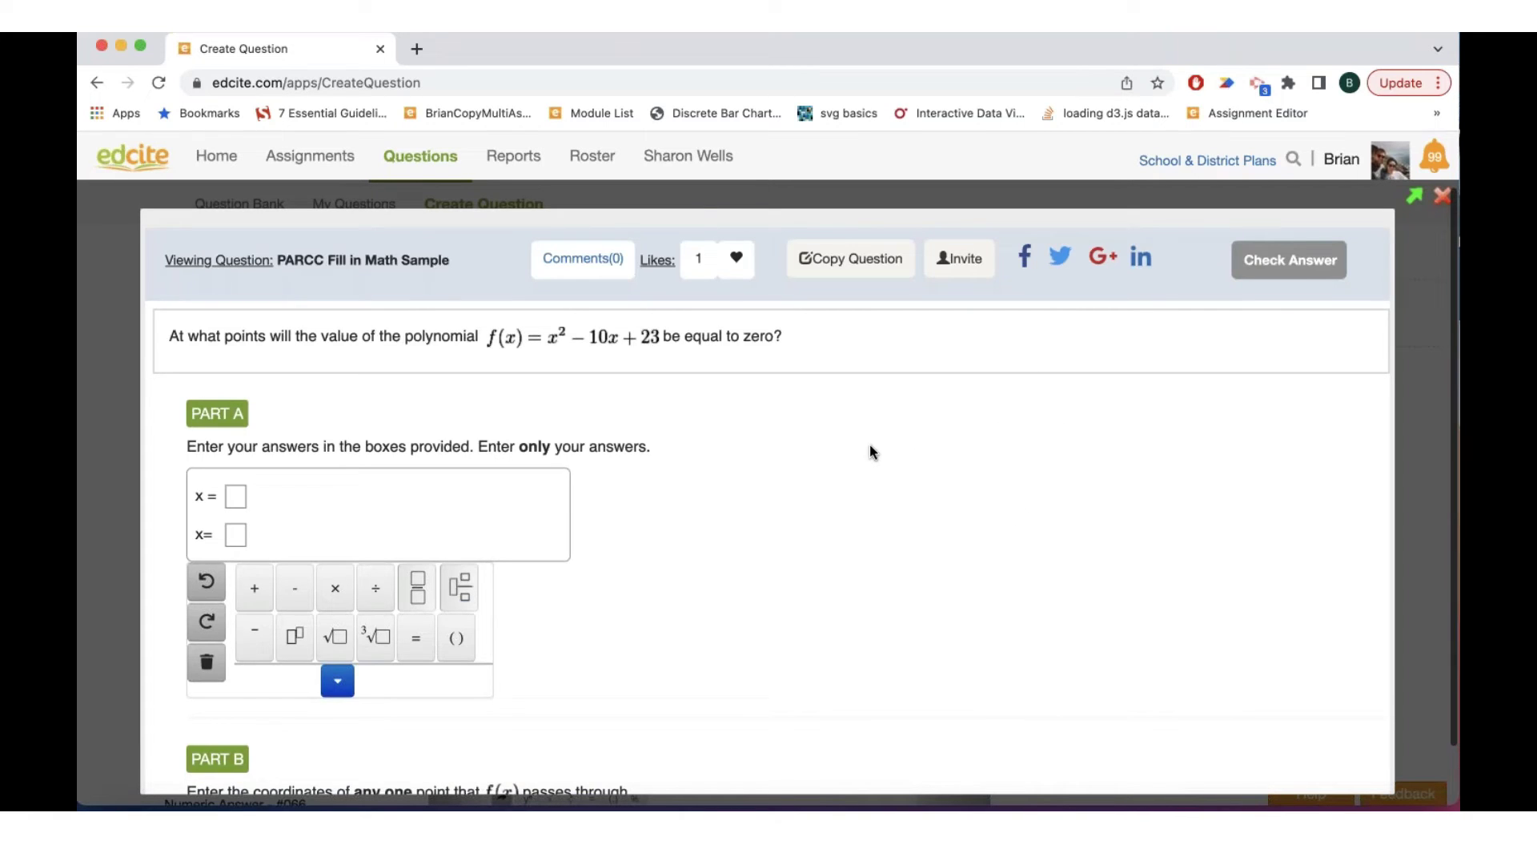
Step: Copy the sample as 'PARCC Fill in Math Sample (Copied)' and scroll through it
left_click(839, 260)
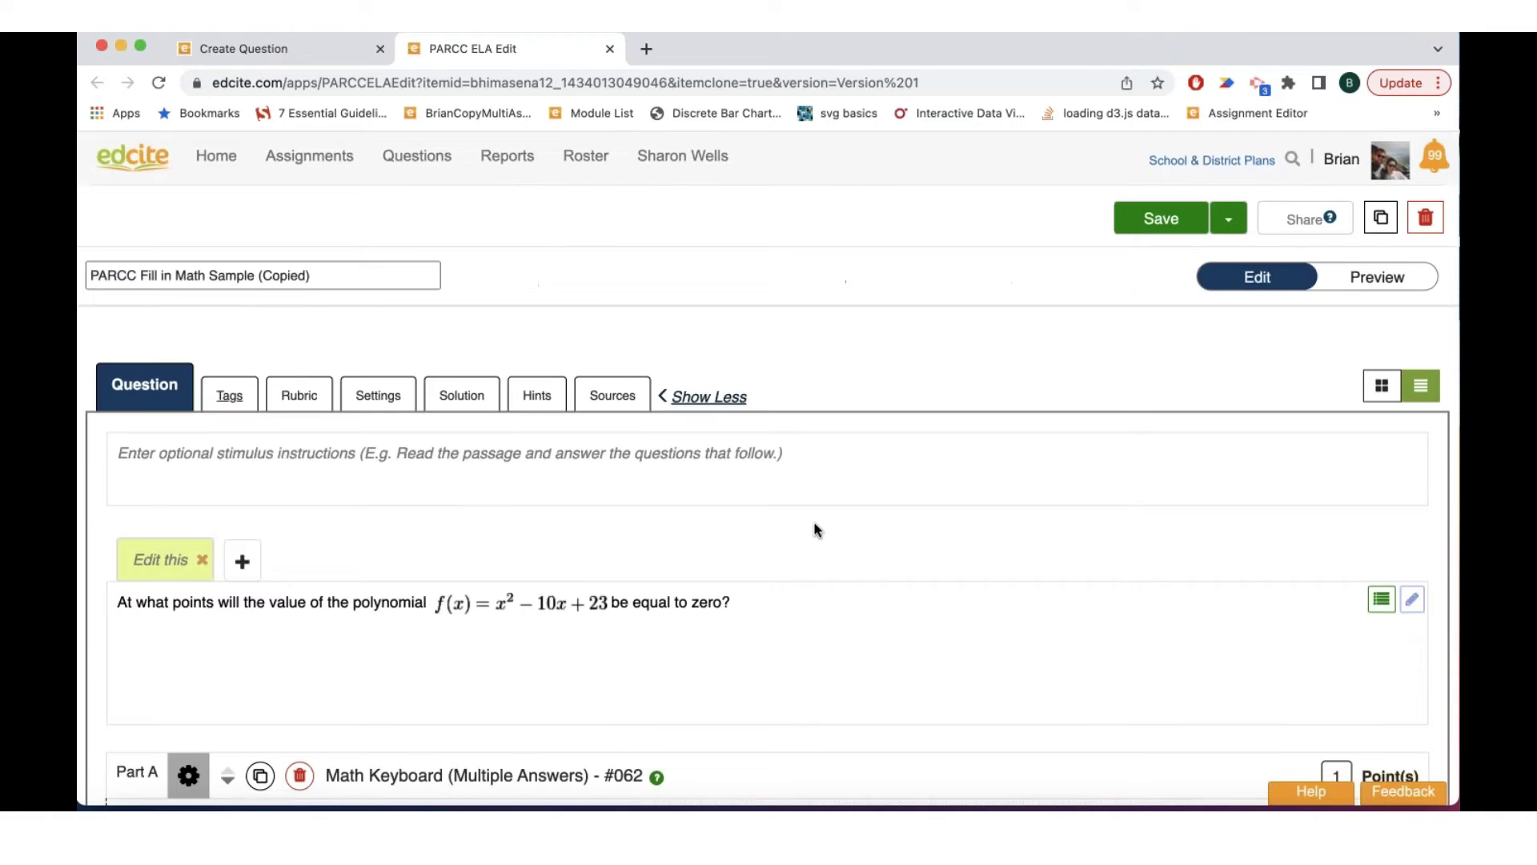
scroll(857, 625, "down", 1)
scroll(857, 625, "down", 3)
scroll(762, 509, "up", 1)
scroll(762, 508, "up", 2)
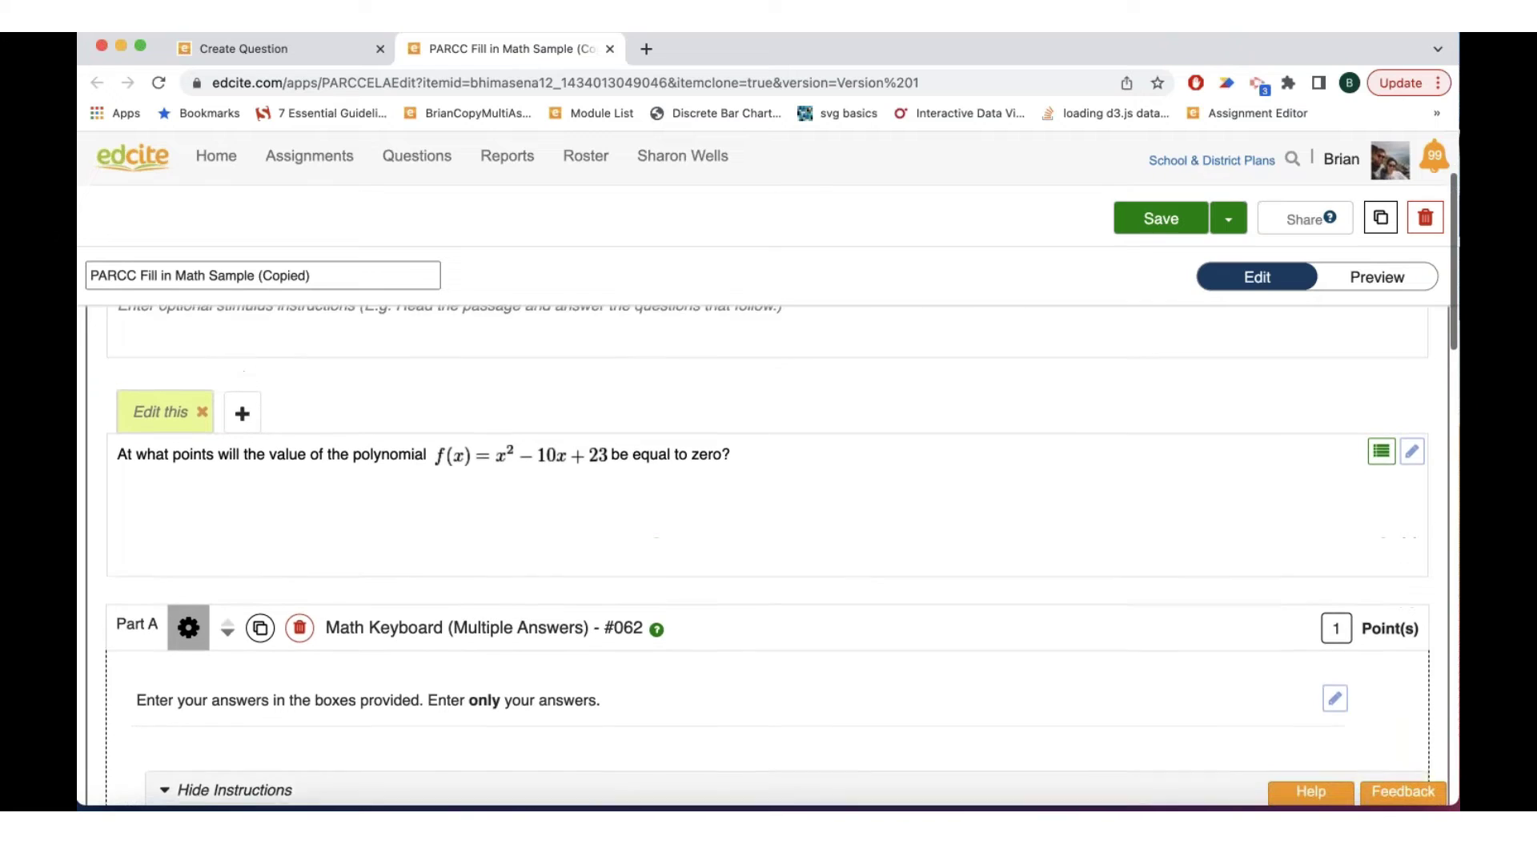
scroll(762, 508, "up", 1)
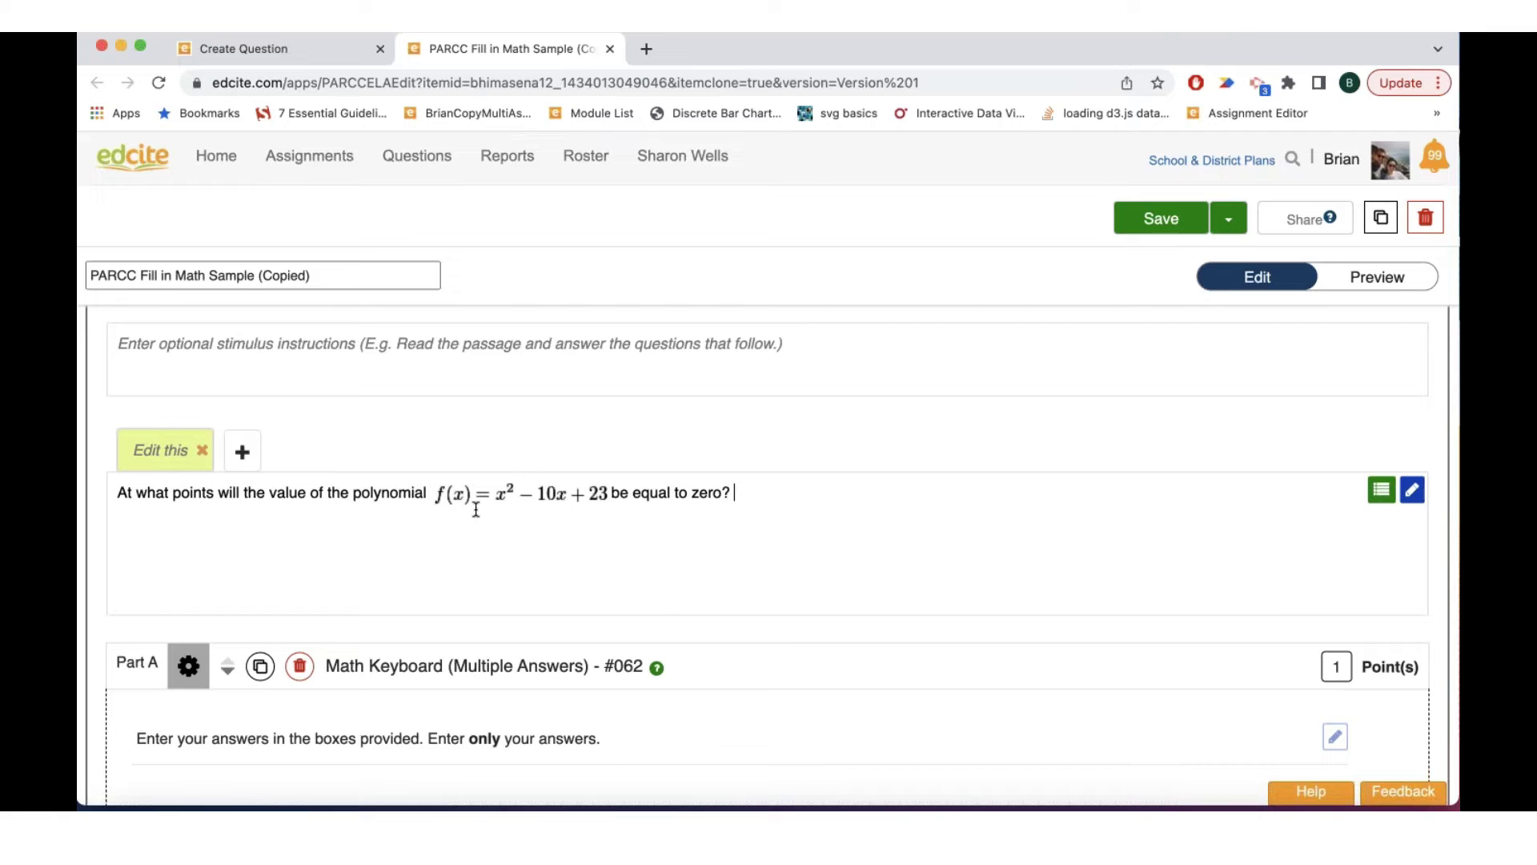
scroll(665, 594, "down", 1)
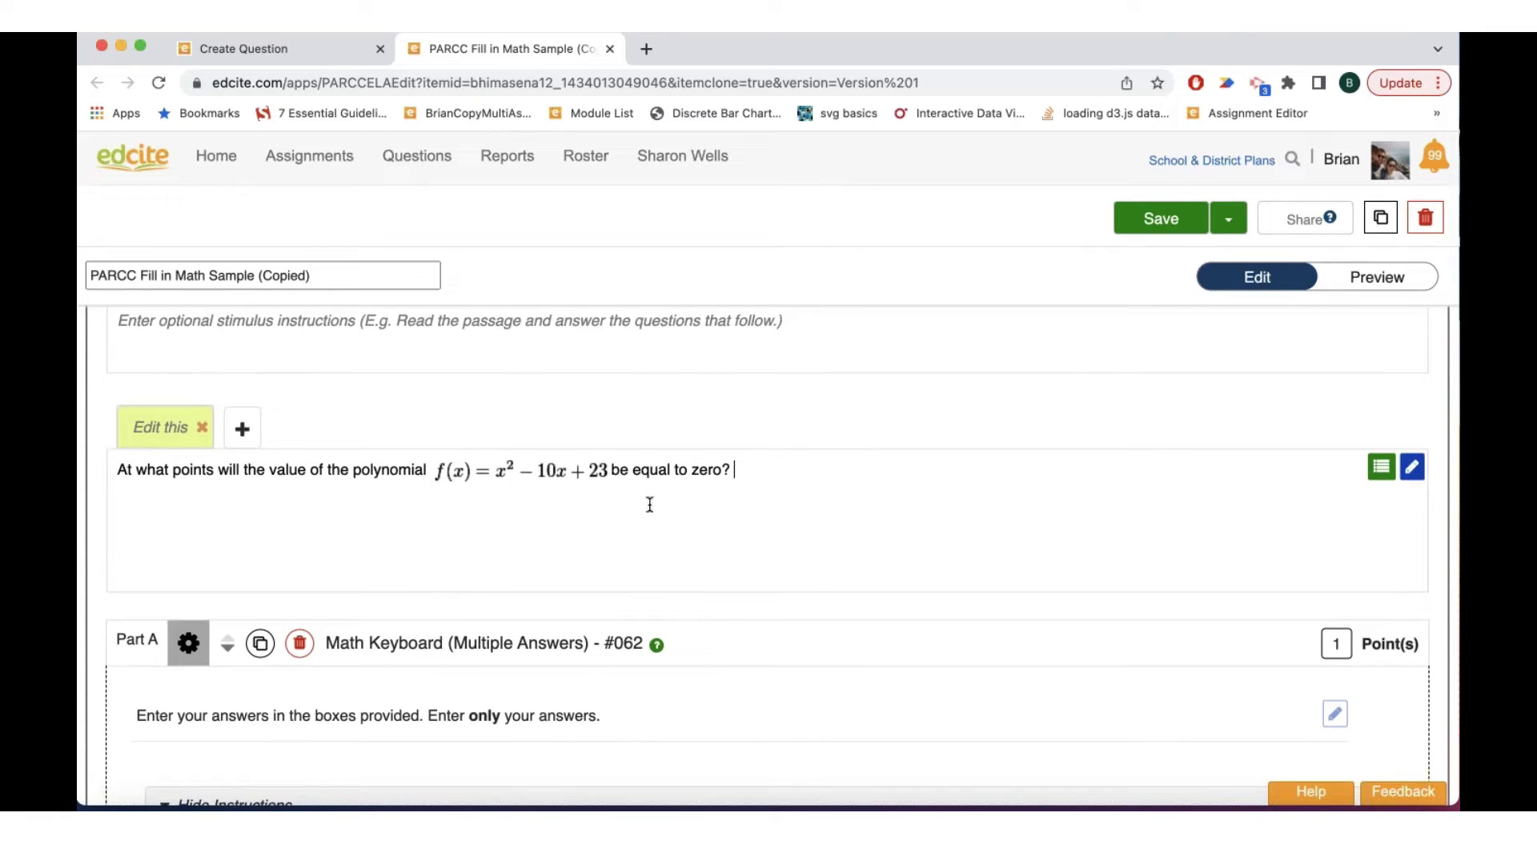
scroll(686, 573, "down", 1)
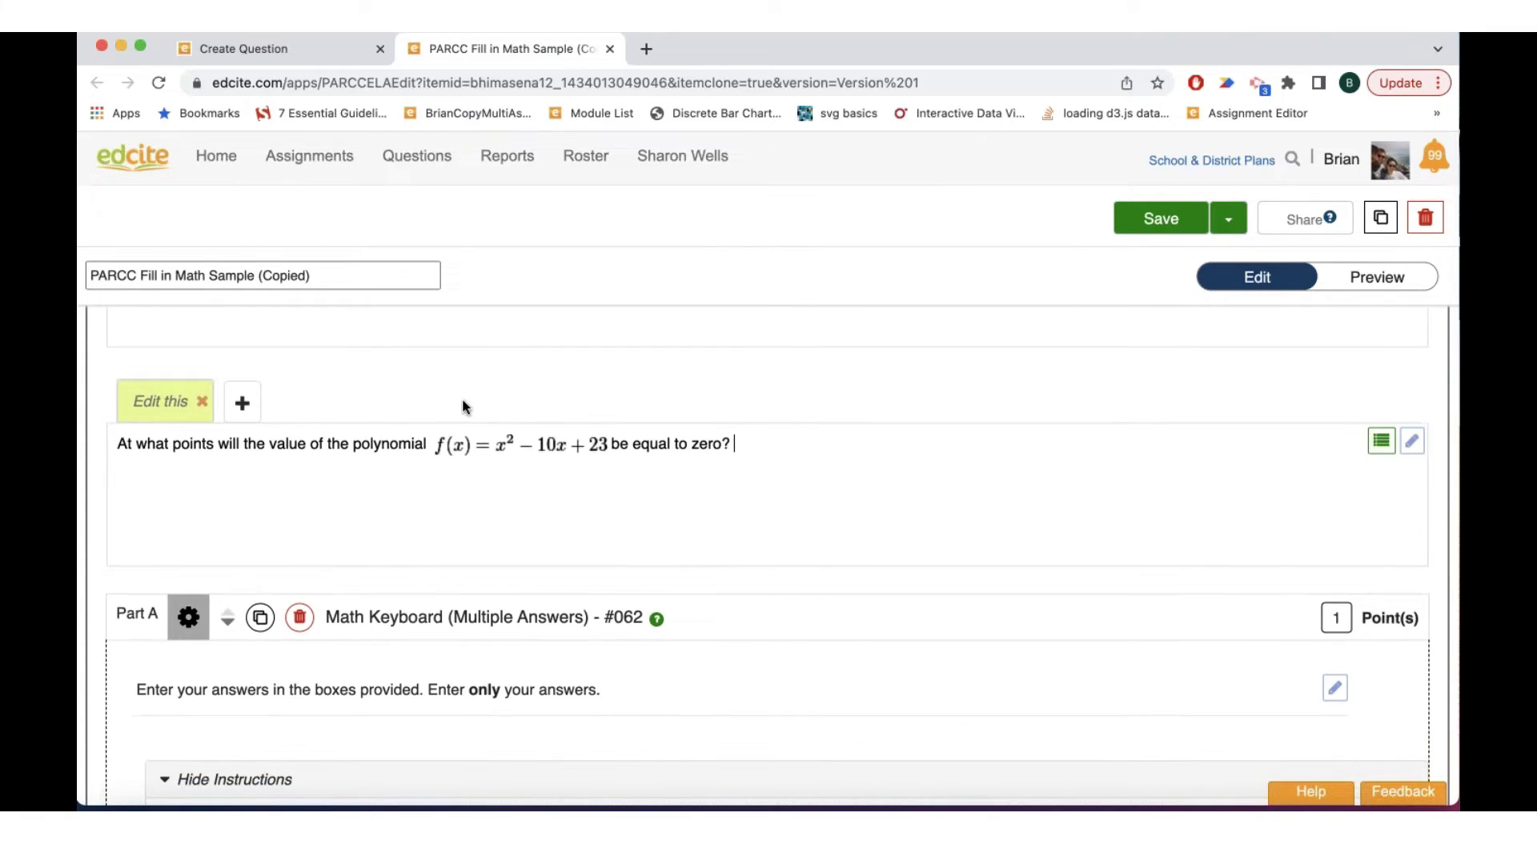
Step: Click into the polynomial question text and review its Part A answers x = 5 ± √2
left_click(599, 558)
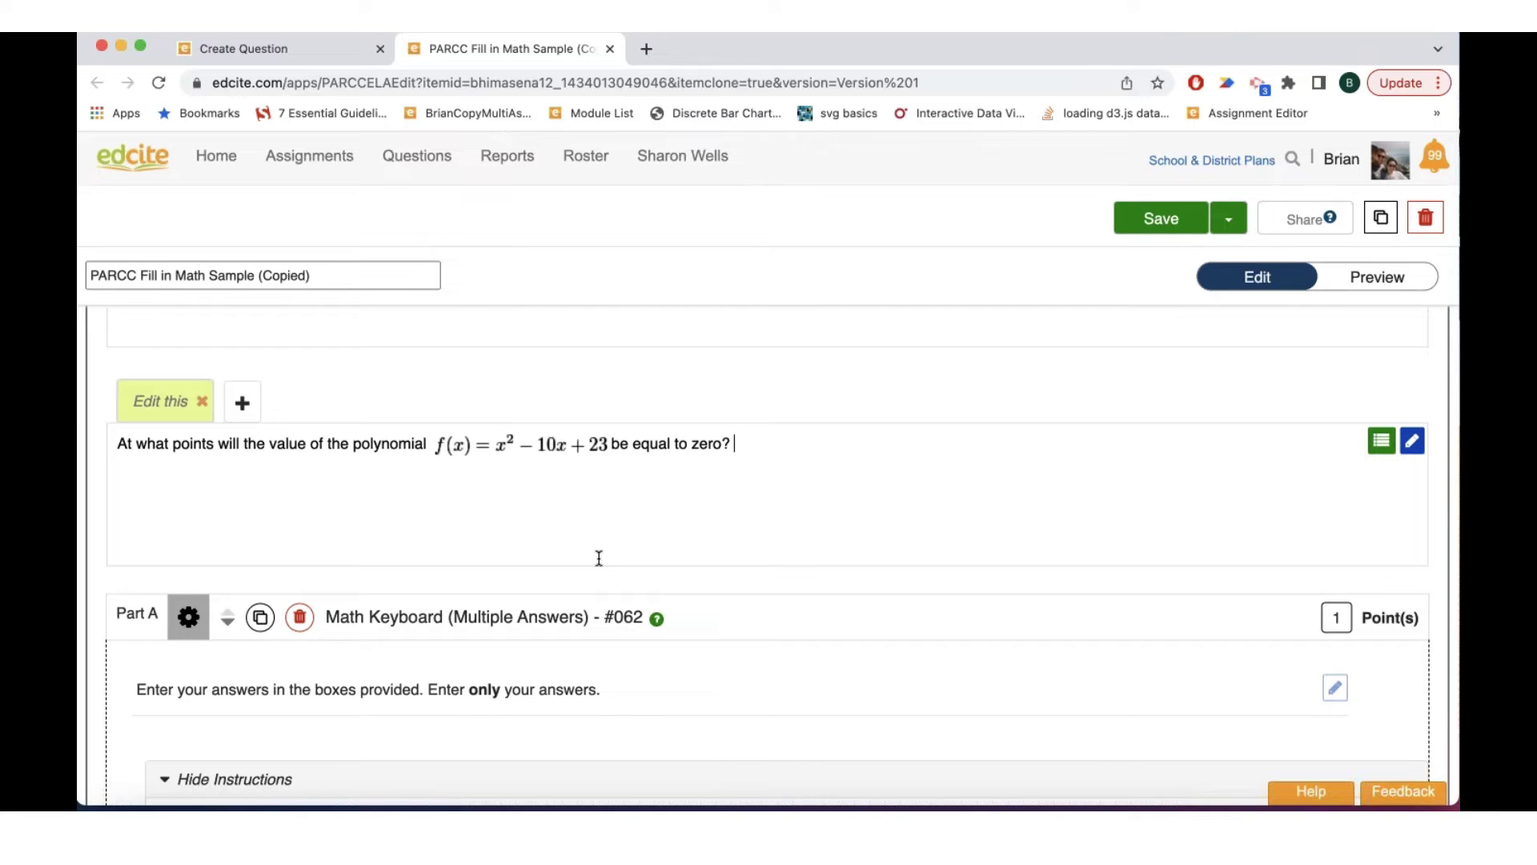
scroll(599, 558, "down", 1)
scroll(599, 560, "down", 5)
scroll(601, 563, "down", 1)
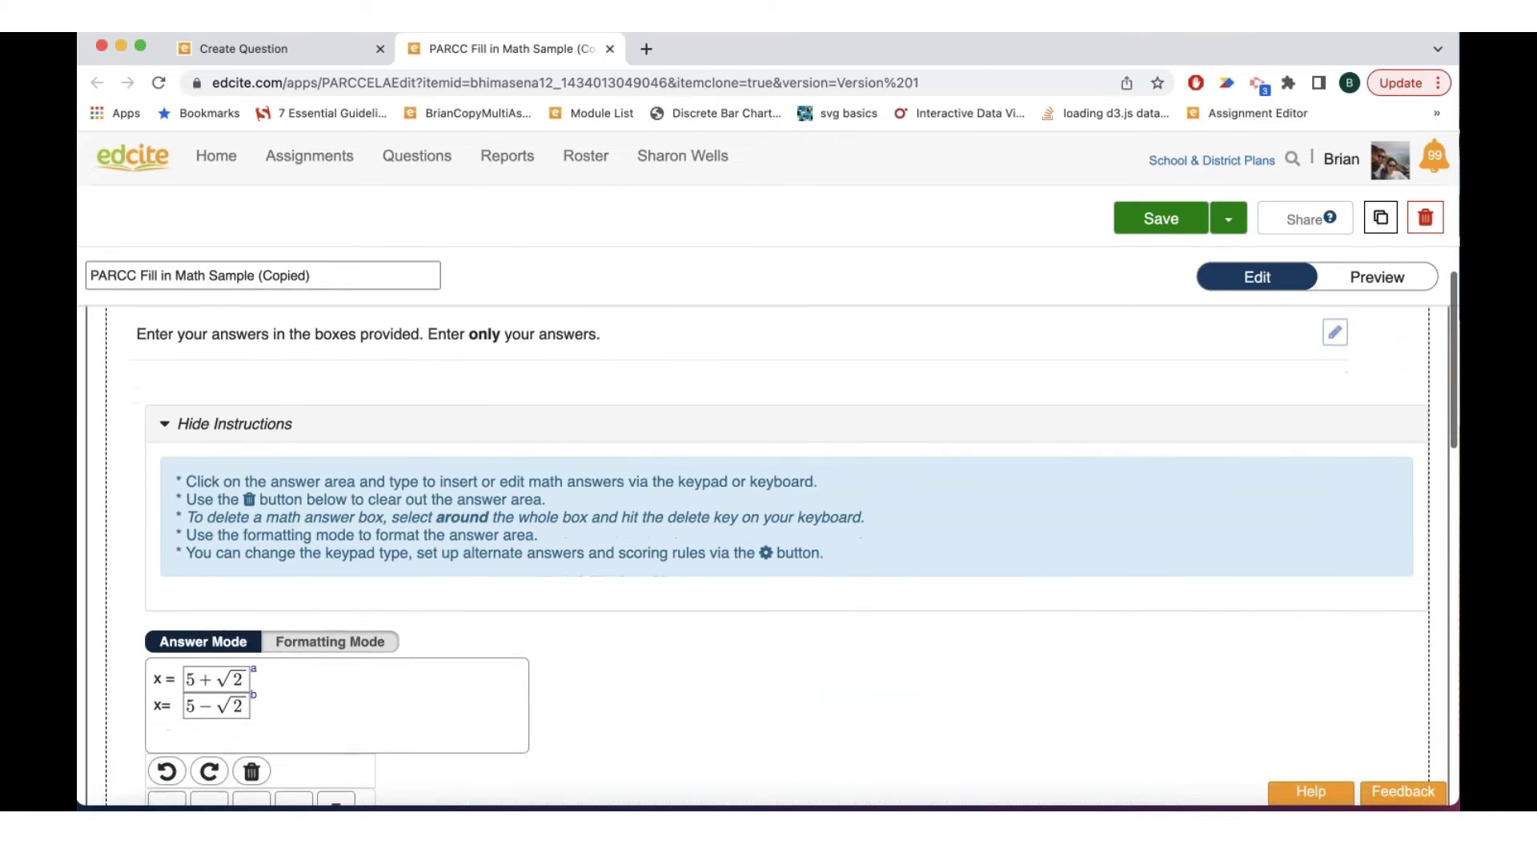
scroll(601, 565, "down", 2)
scroll(601, 565, "down", 1)
scroll(601, 565, "down", 1)
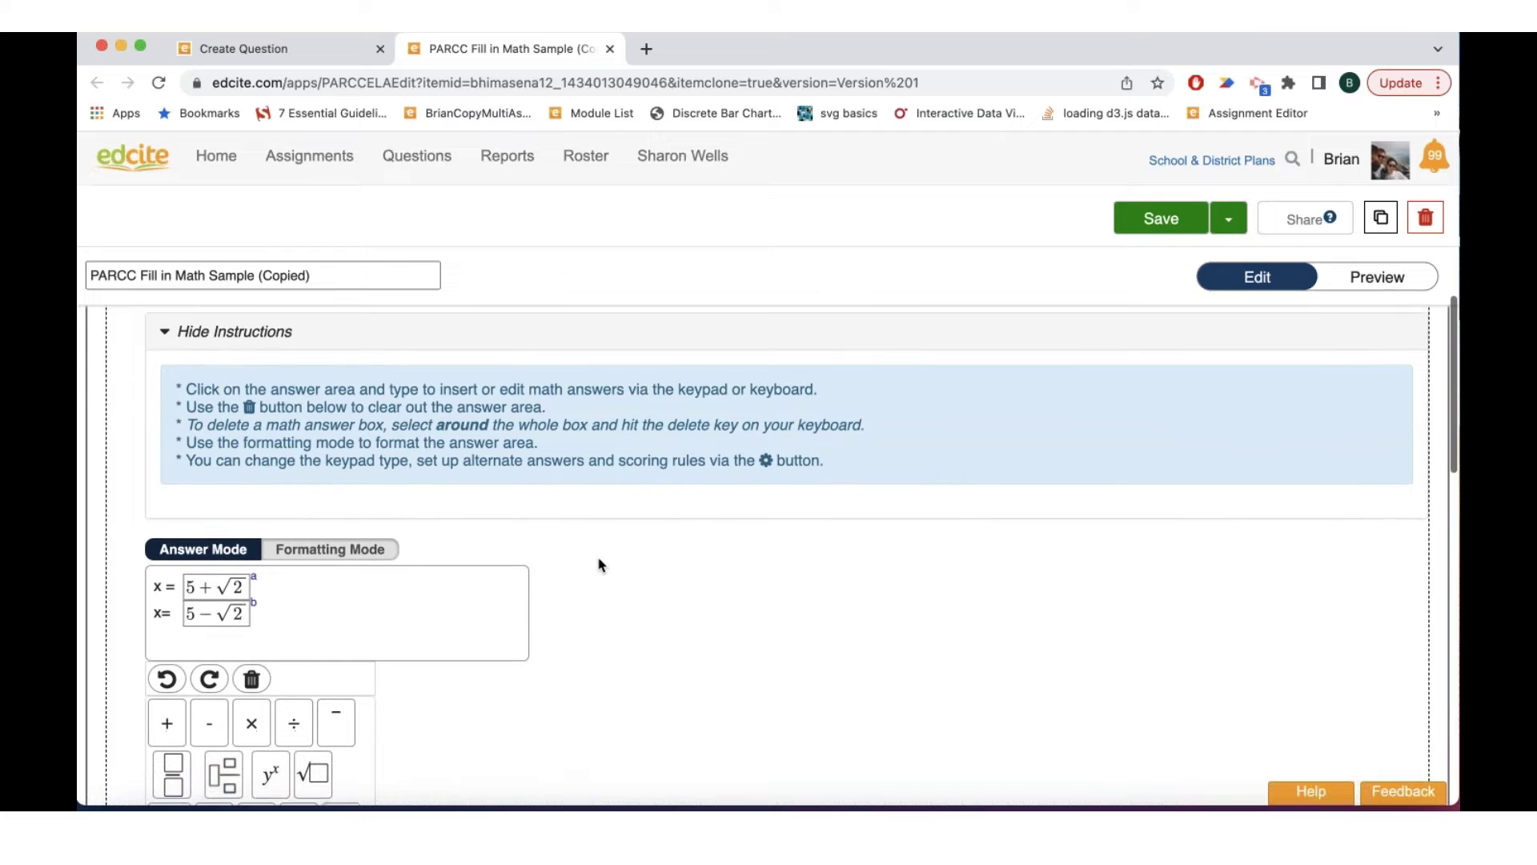
scroll(599, 565, "down", 1)
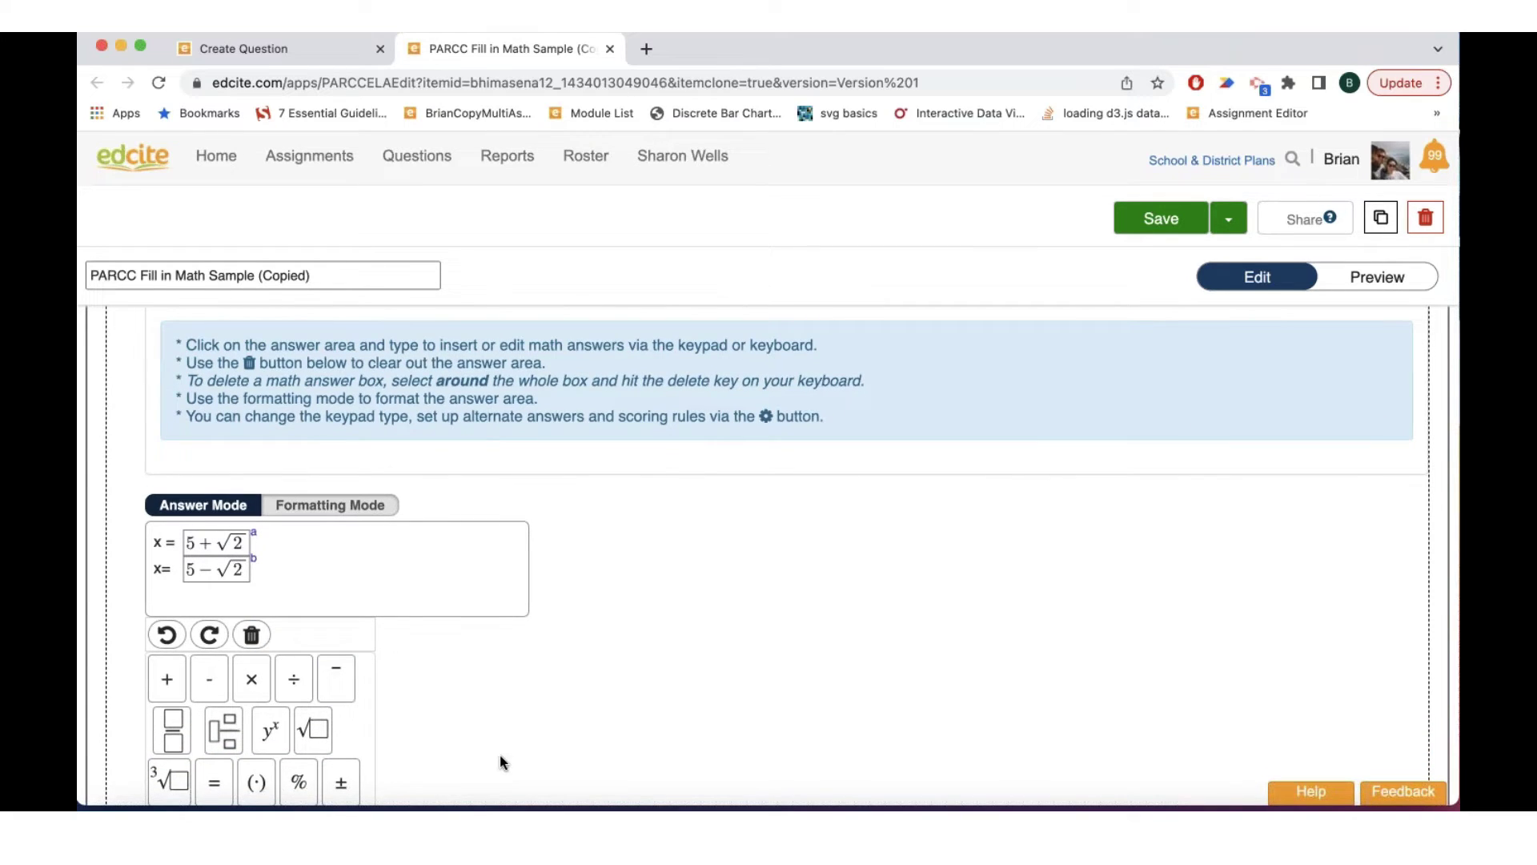
scroll(499, 748, "down", 1)
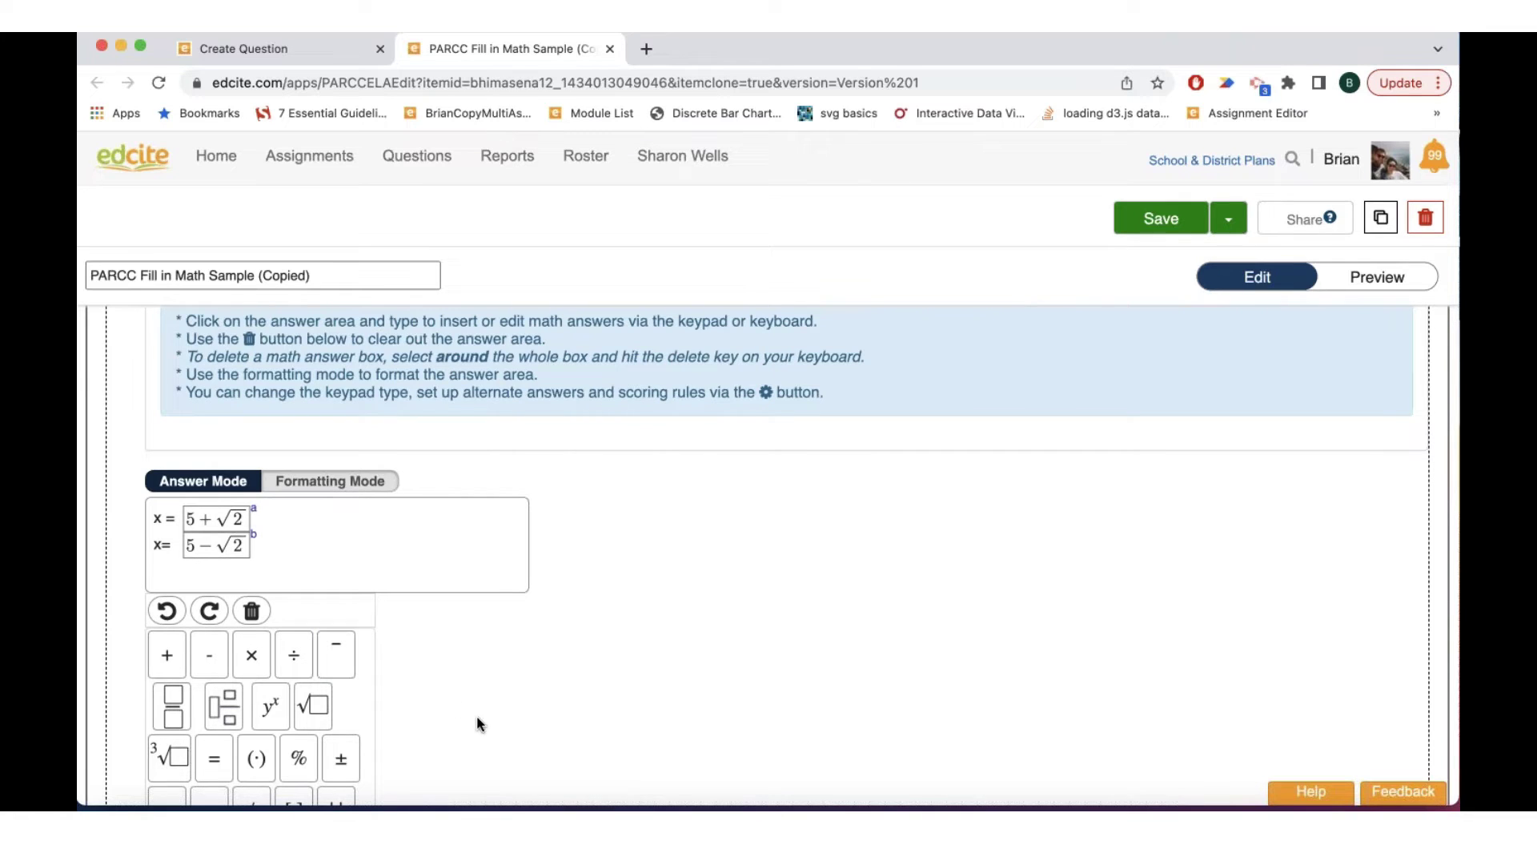
scroll(479, 723, "up", 4)
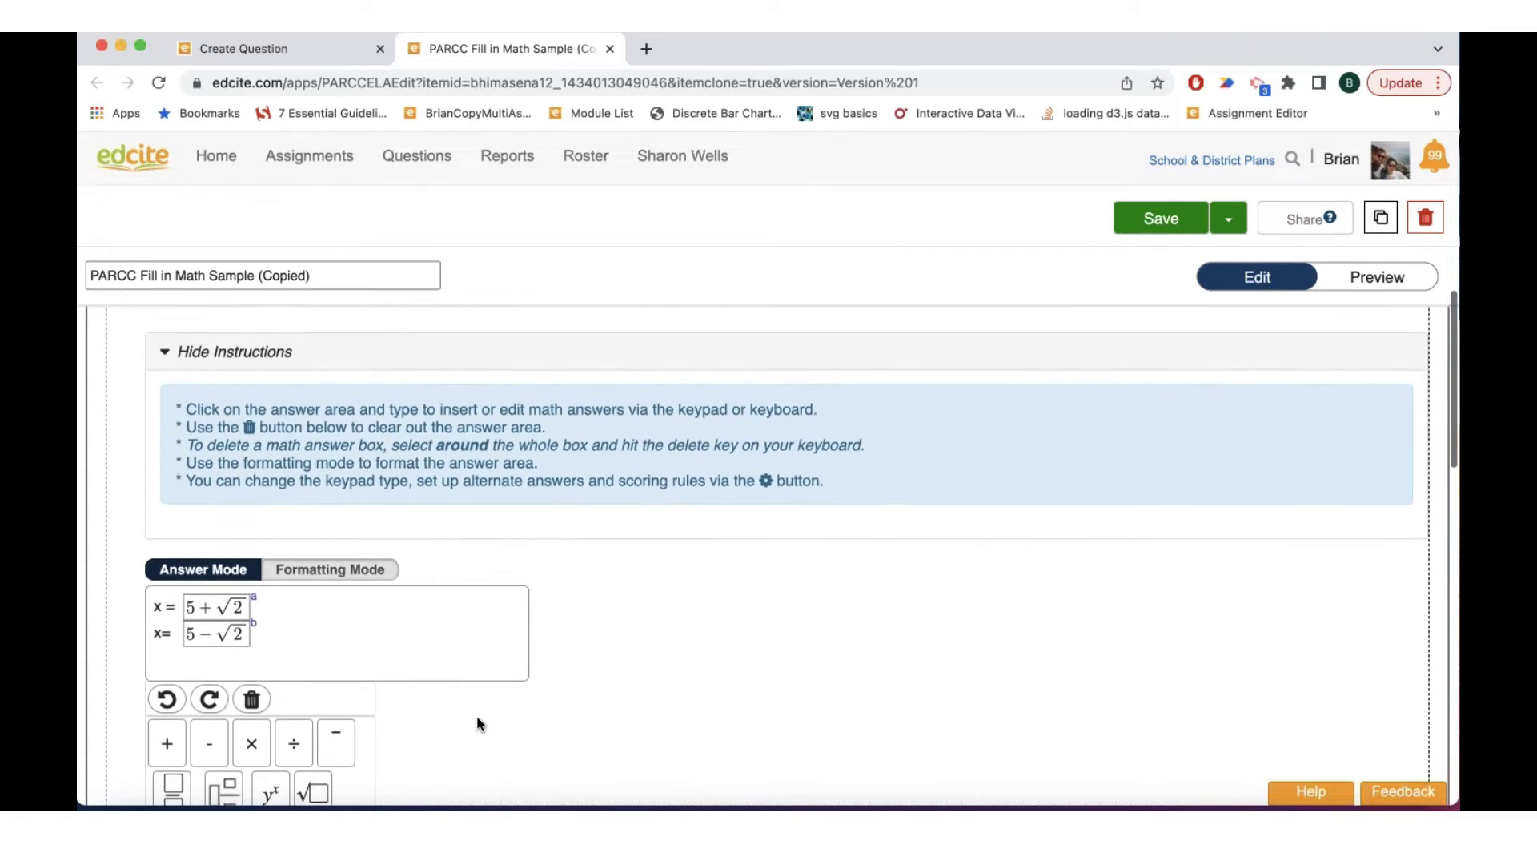
scroll(479, 723, "up", 3)
scroll(479, 723, "up", 4)
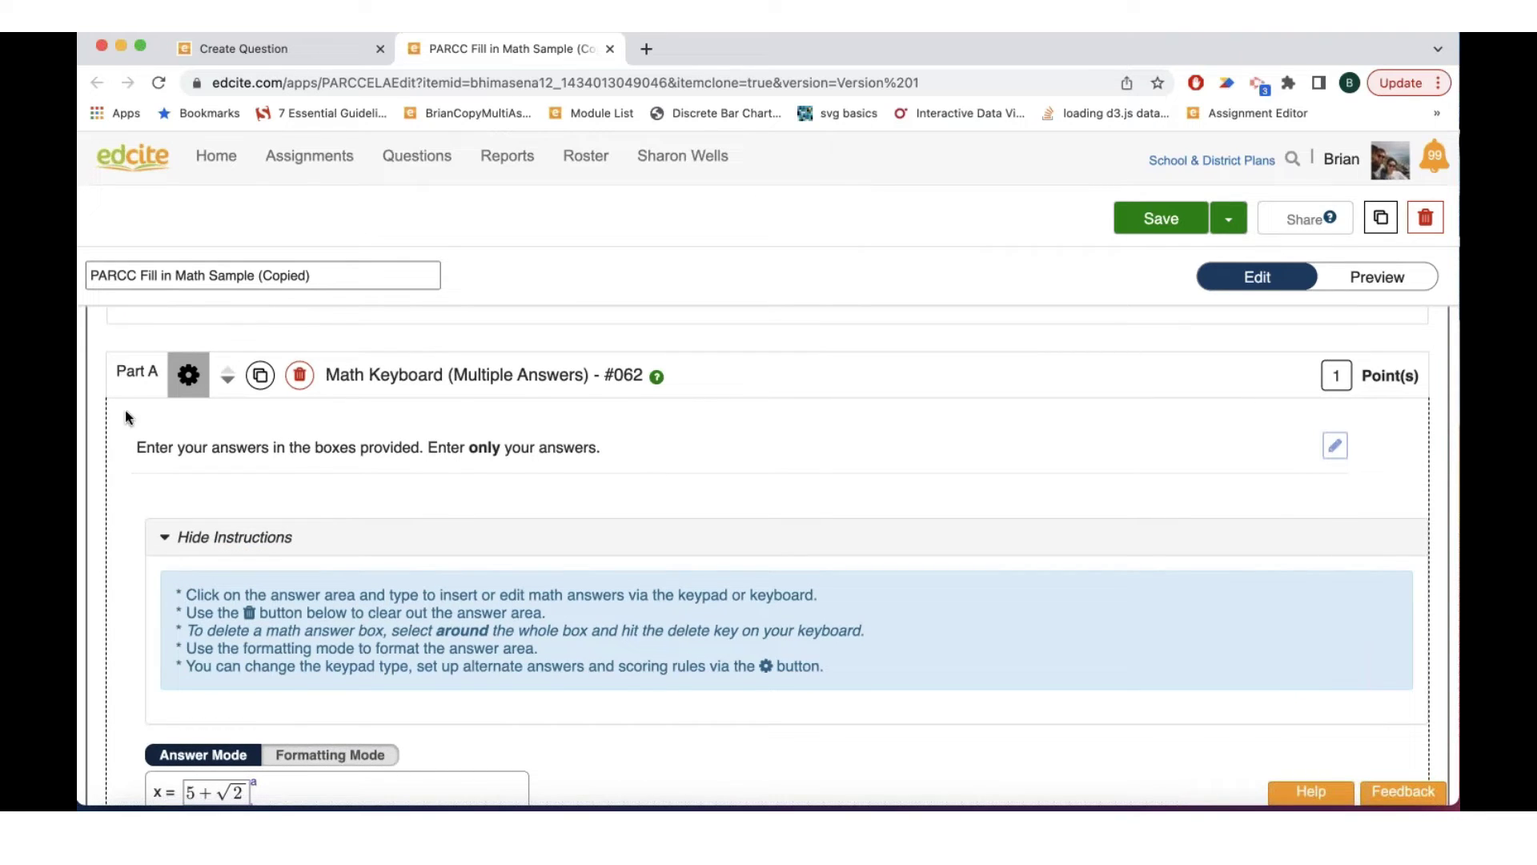
scroll(179, 467, "down", 1)
scroll(179, 467, "down", 4)
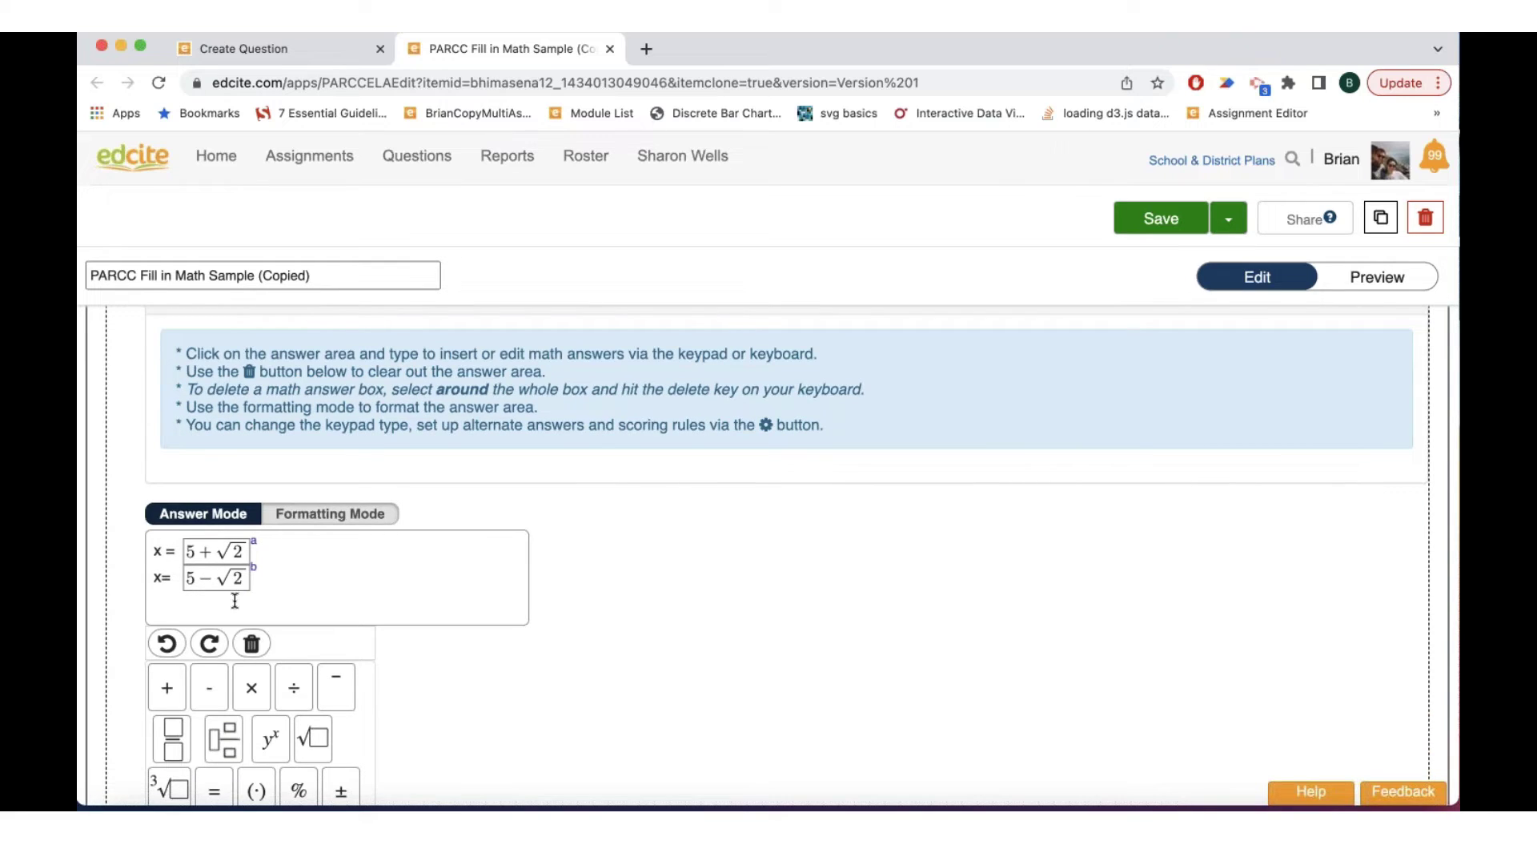
Step: Open the student preview and enter Part A answers 5+√2 and 5−√2
left_click(1376, 280)
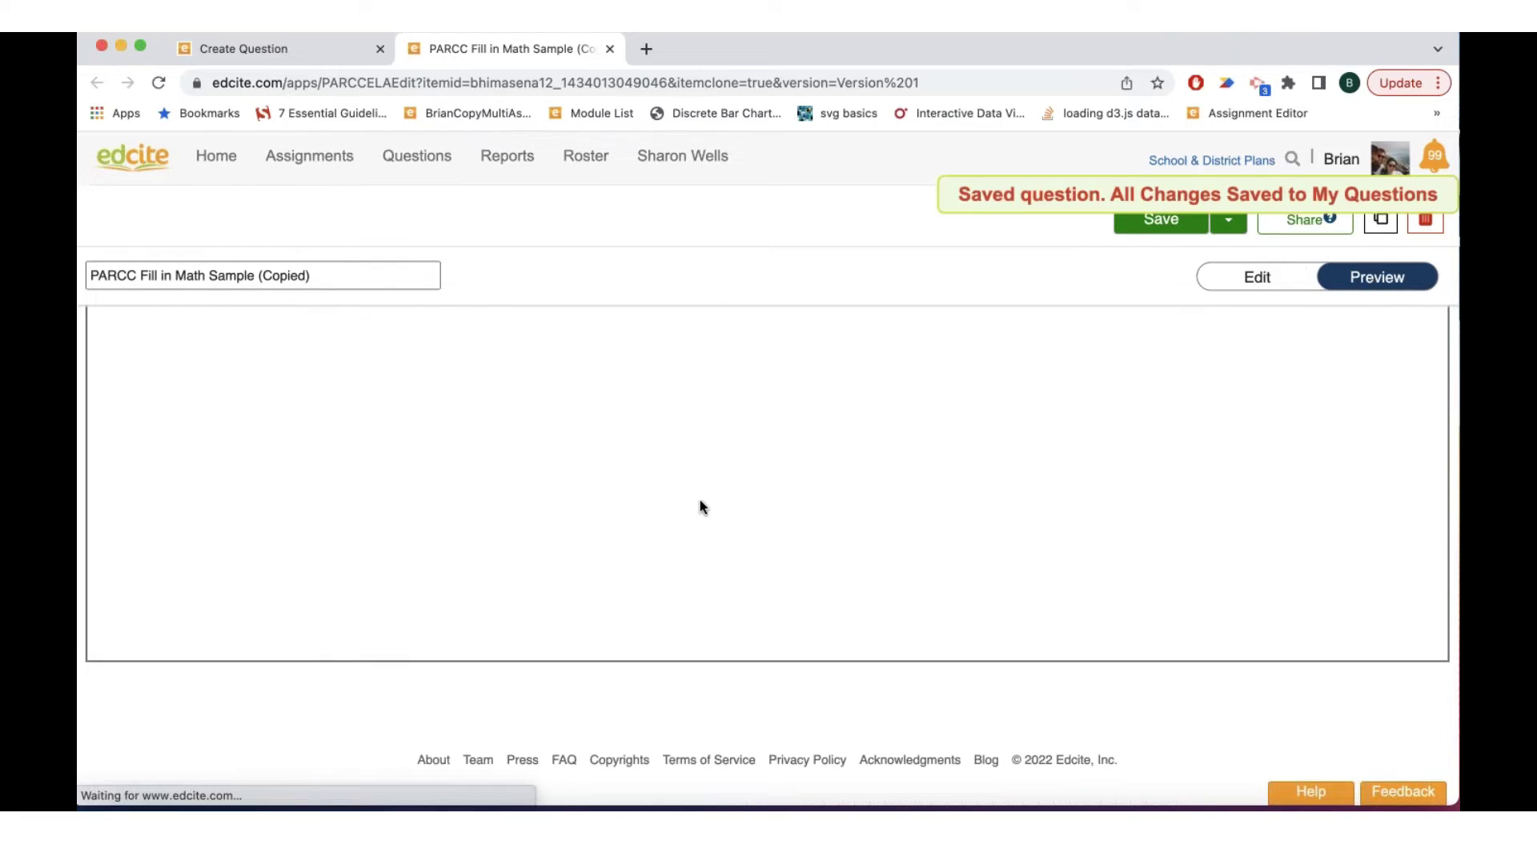
scroll(417, 473, "up", 3)
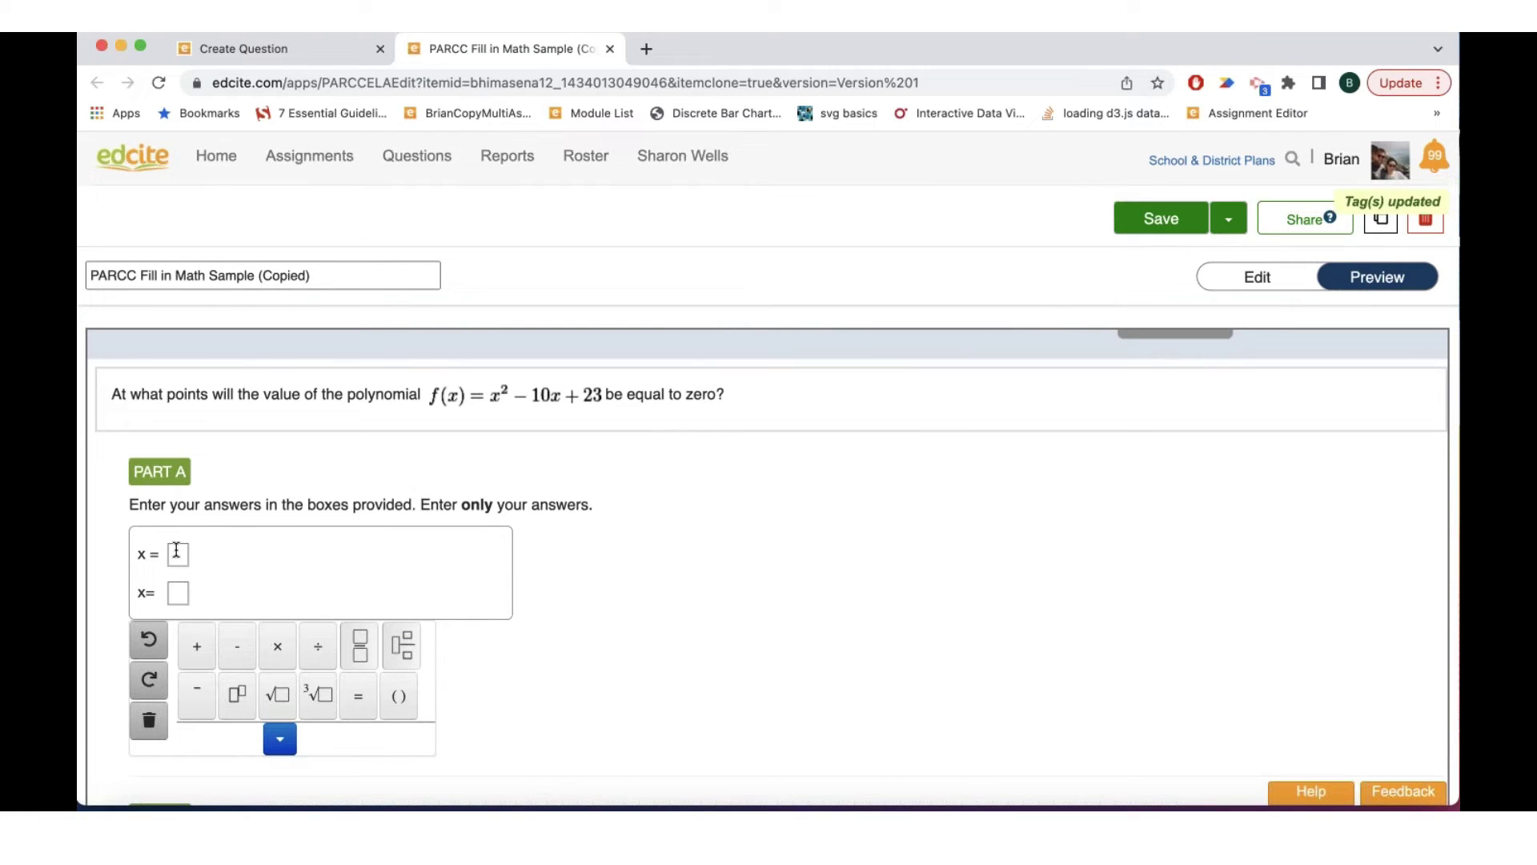
left_click(177, 551)
type("5+")
left_click(281, 699)
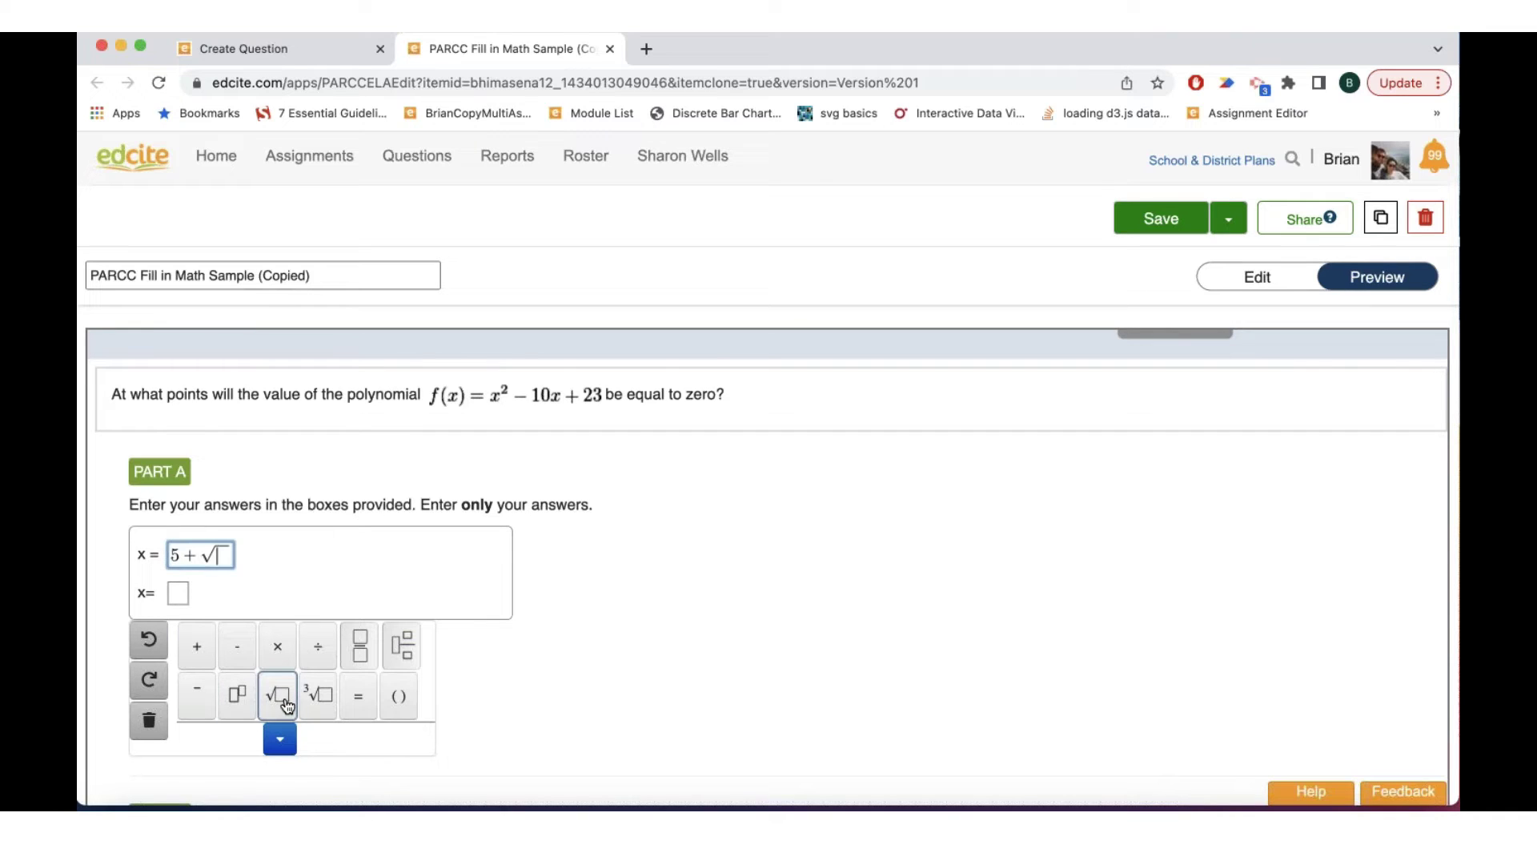
type("2")
left_click(179, 593)
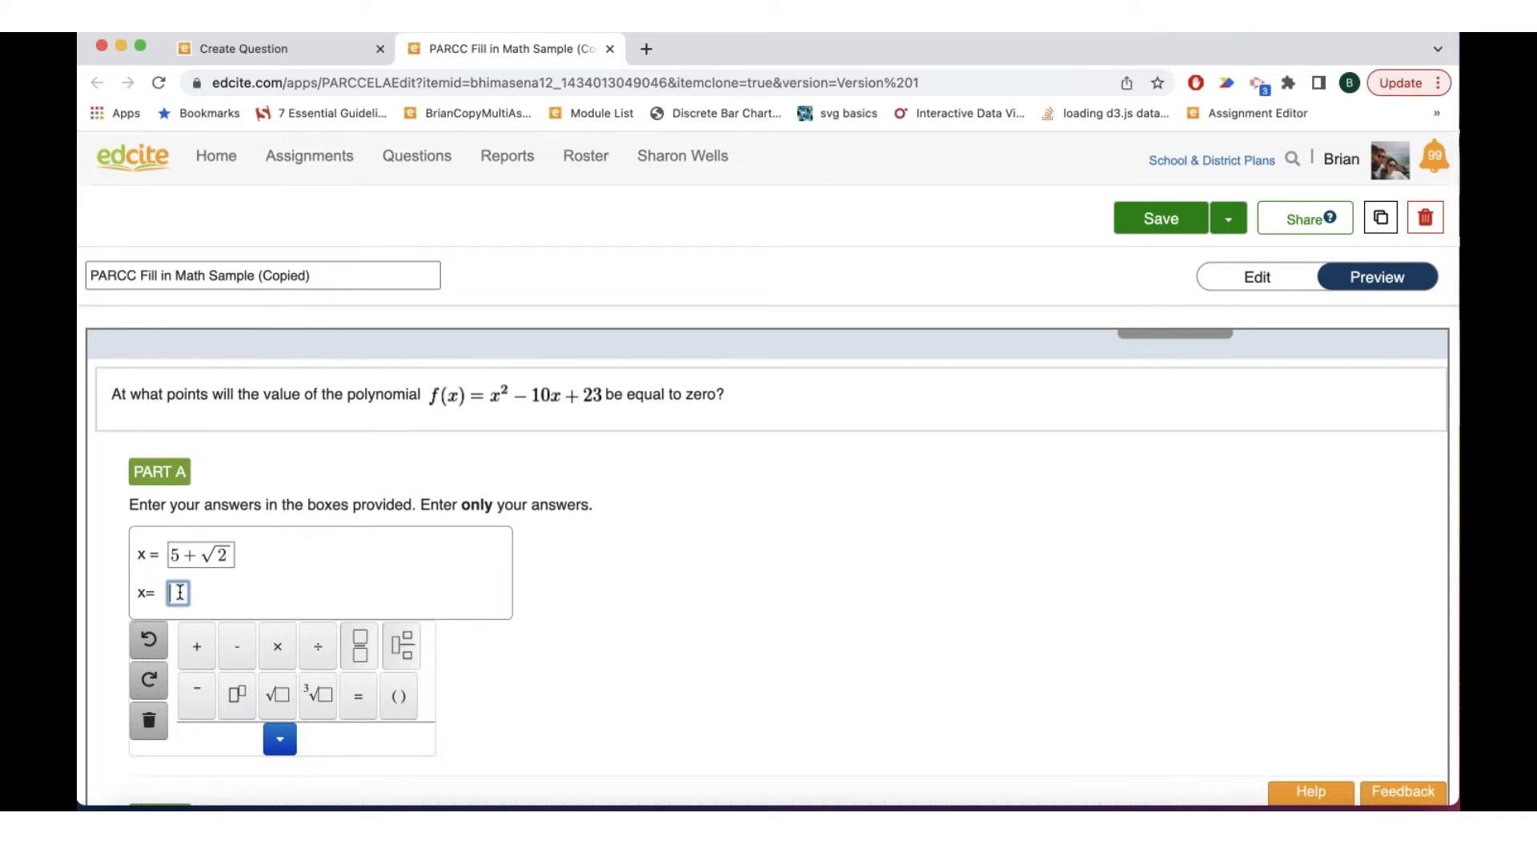
type("5-")
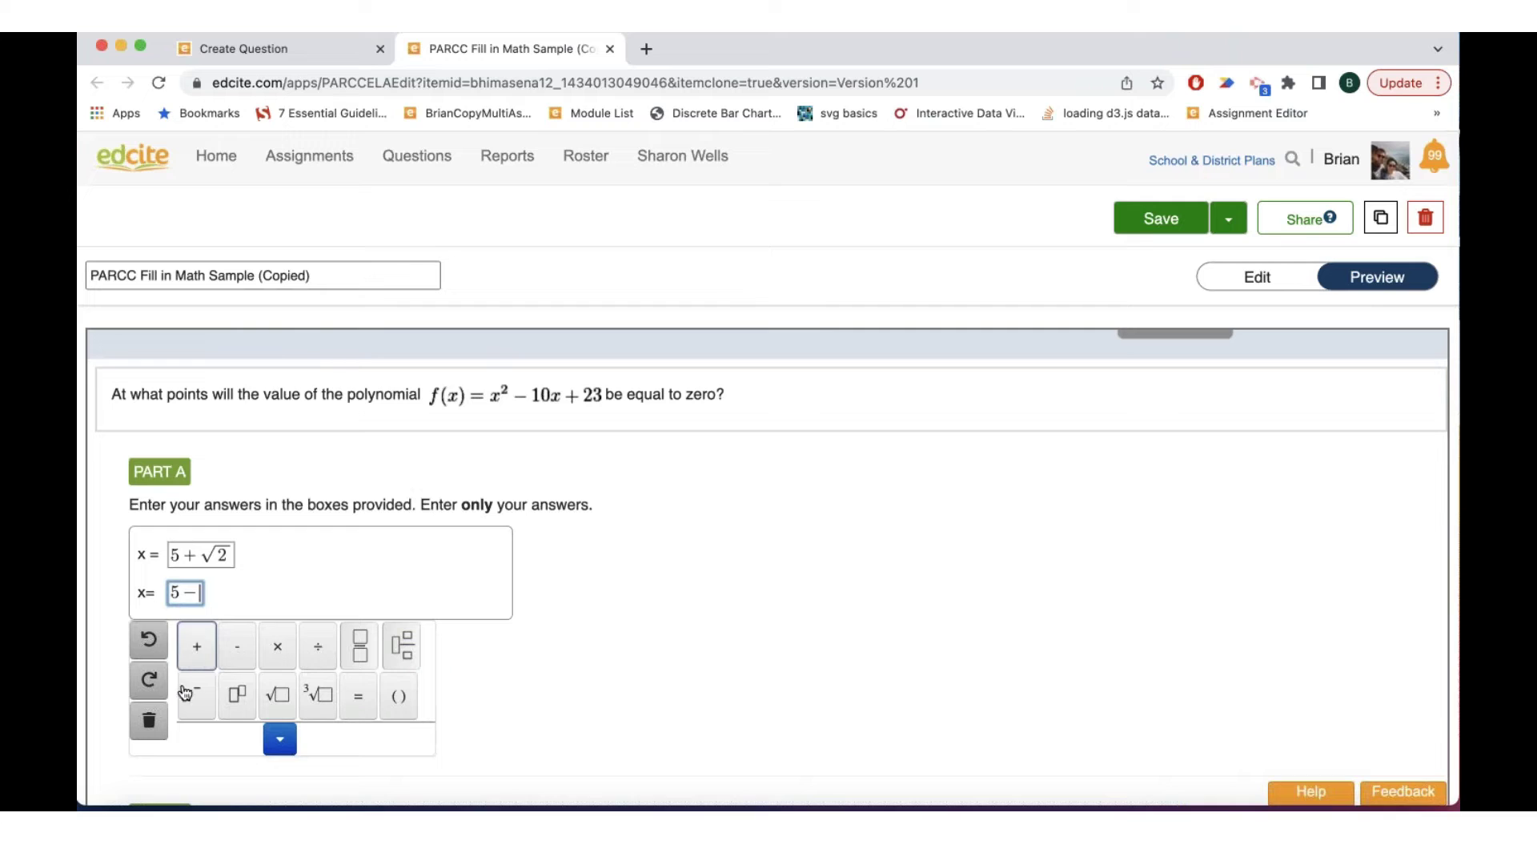
left_click(281, 694)
type("2")
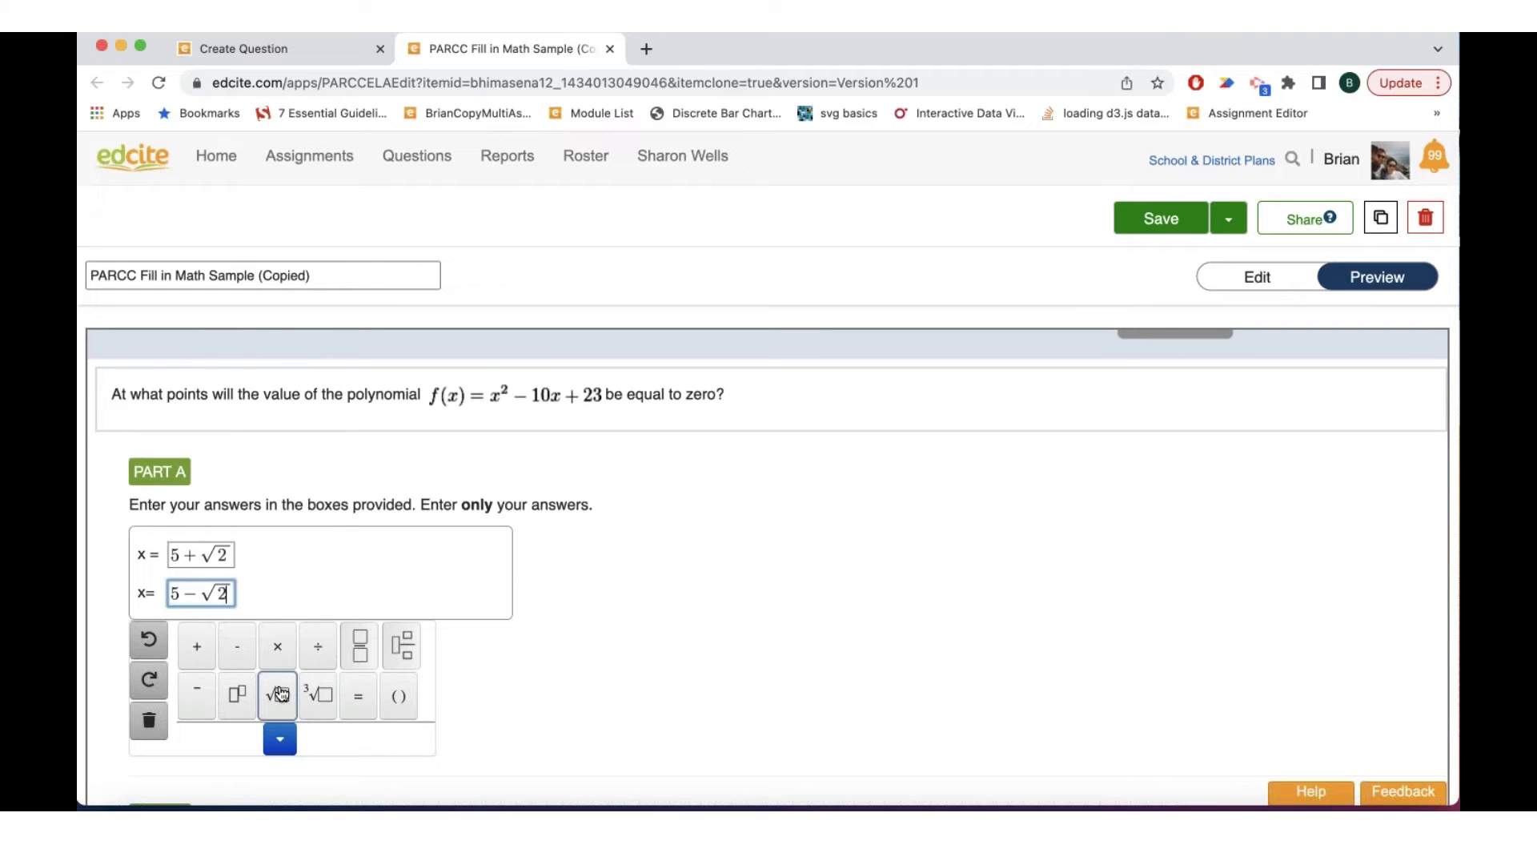
Step: Enter Part B's point coordinates 0 and 23
scroll(311, 789, "down", 1)
scroll(309, 761, "down", 2)
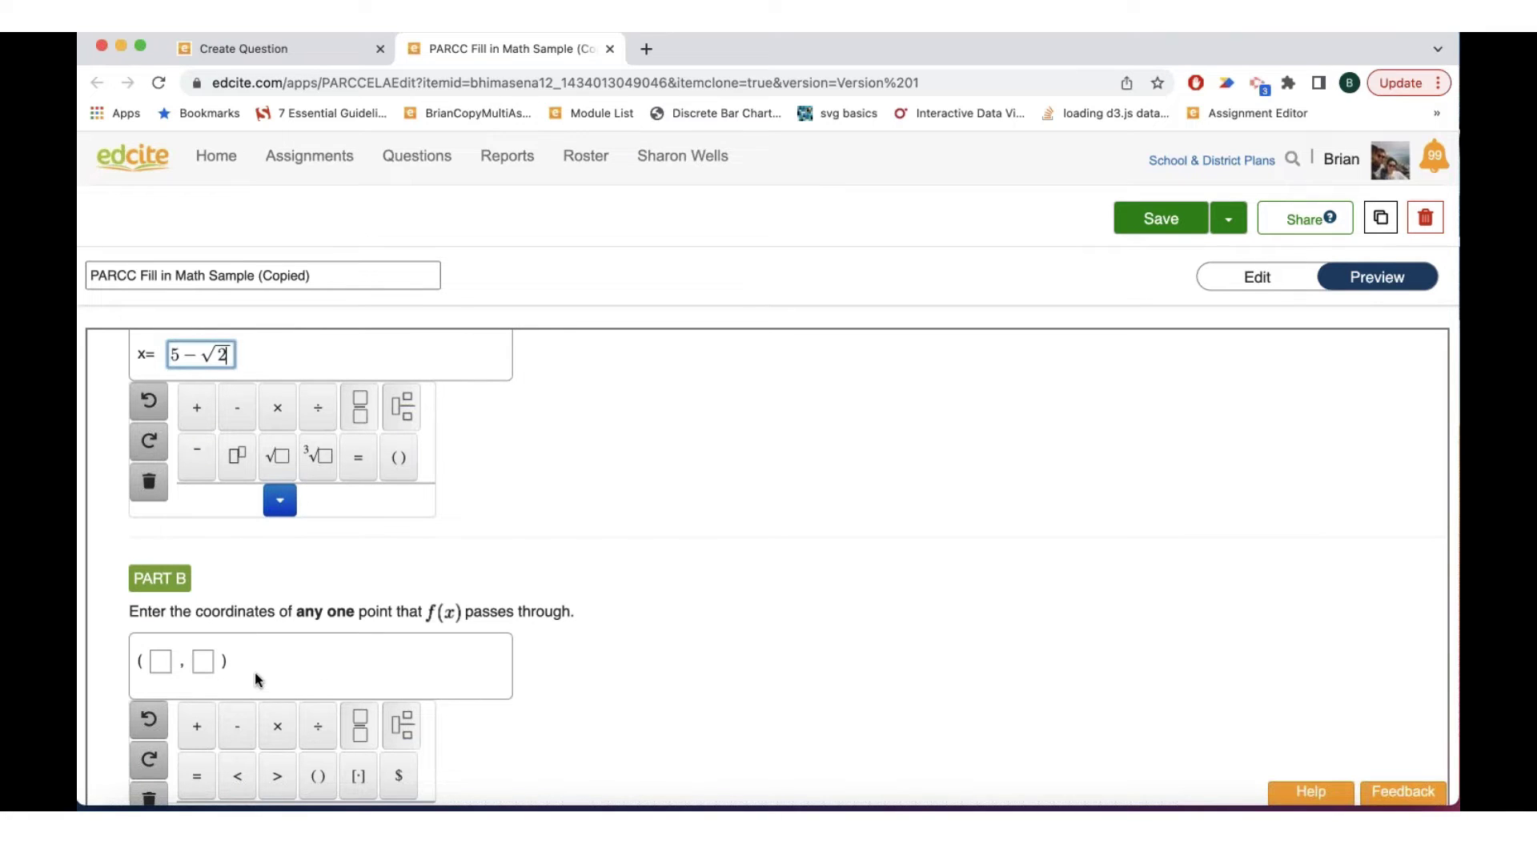
scroll(180, 650, "up", 1)
scroll(180, 650, "up", 2)
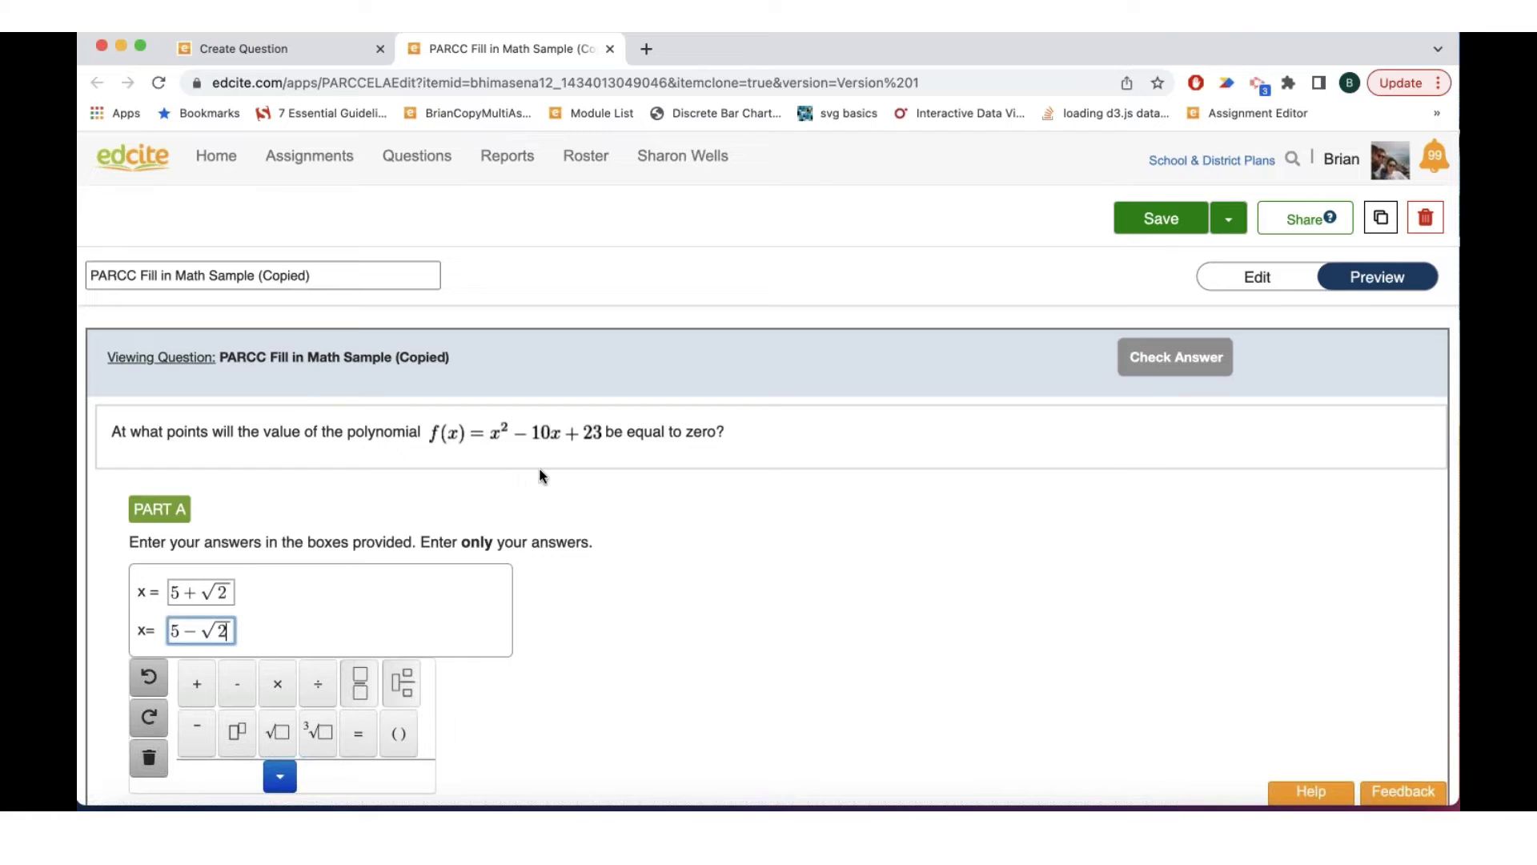
scroll(572, 501, "down", 5)
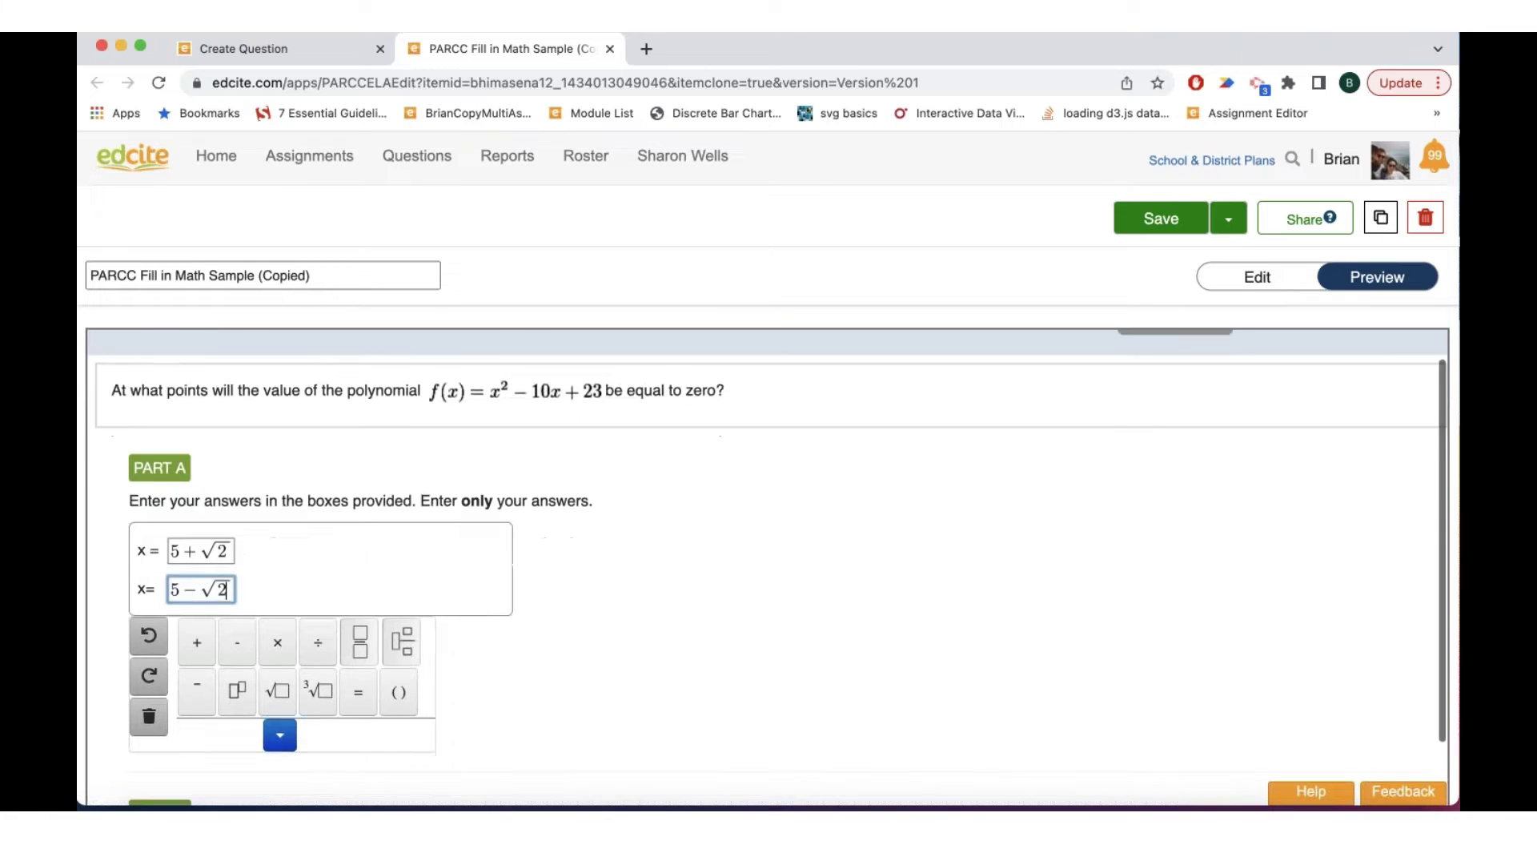
left_click(161, 724)
type("0")
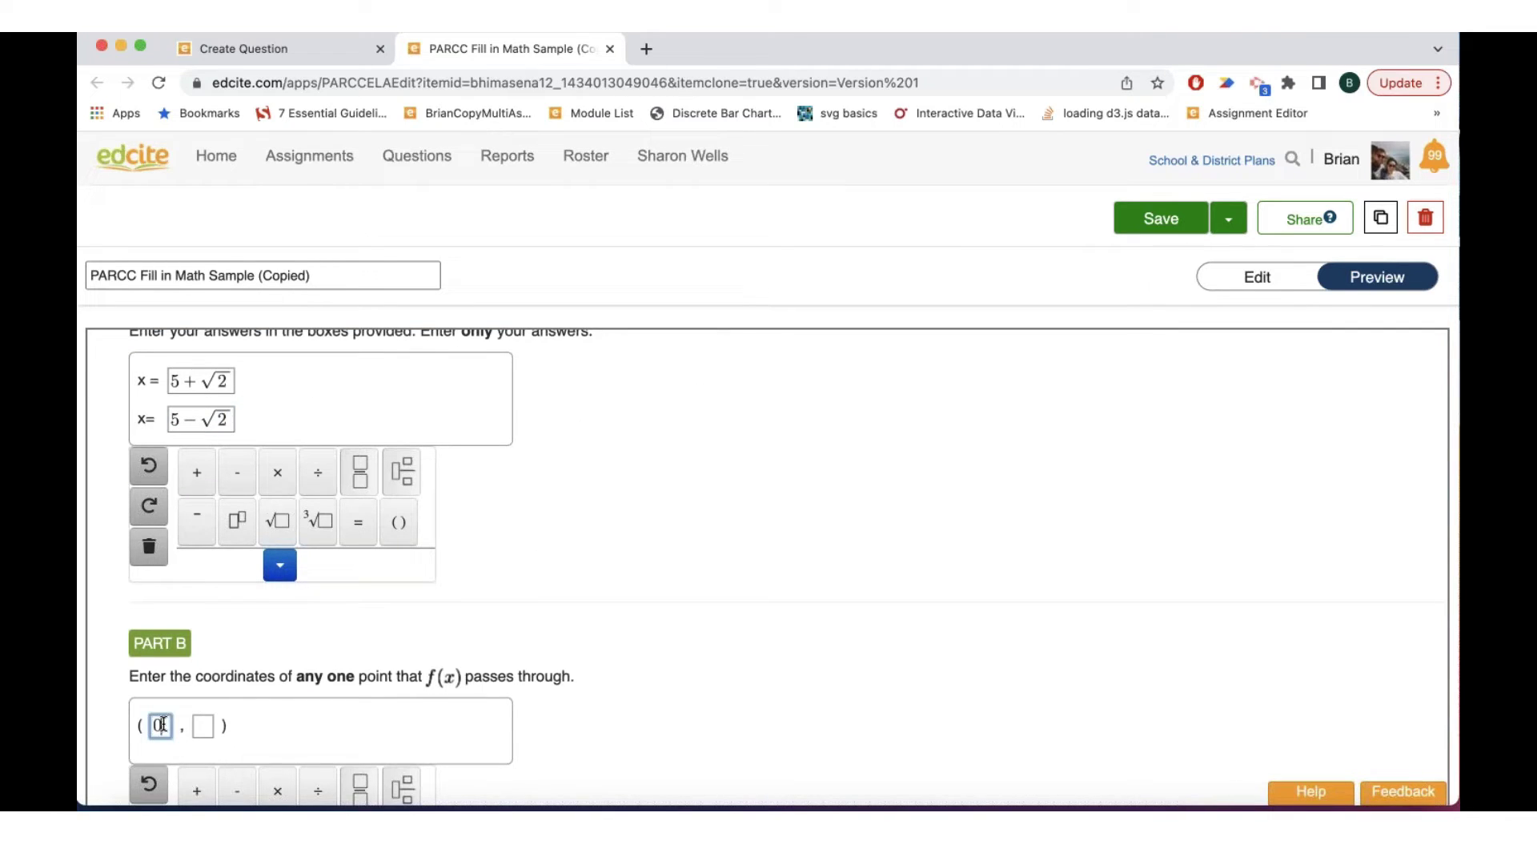
left_click(200, 727)
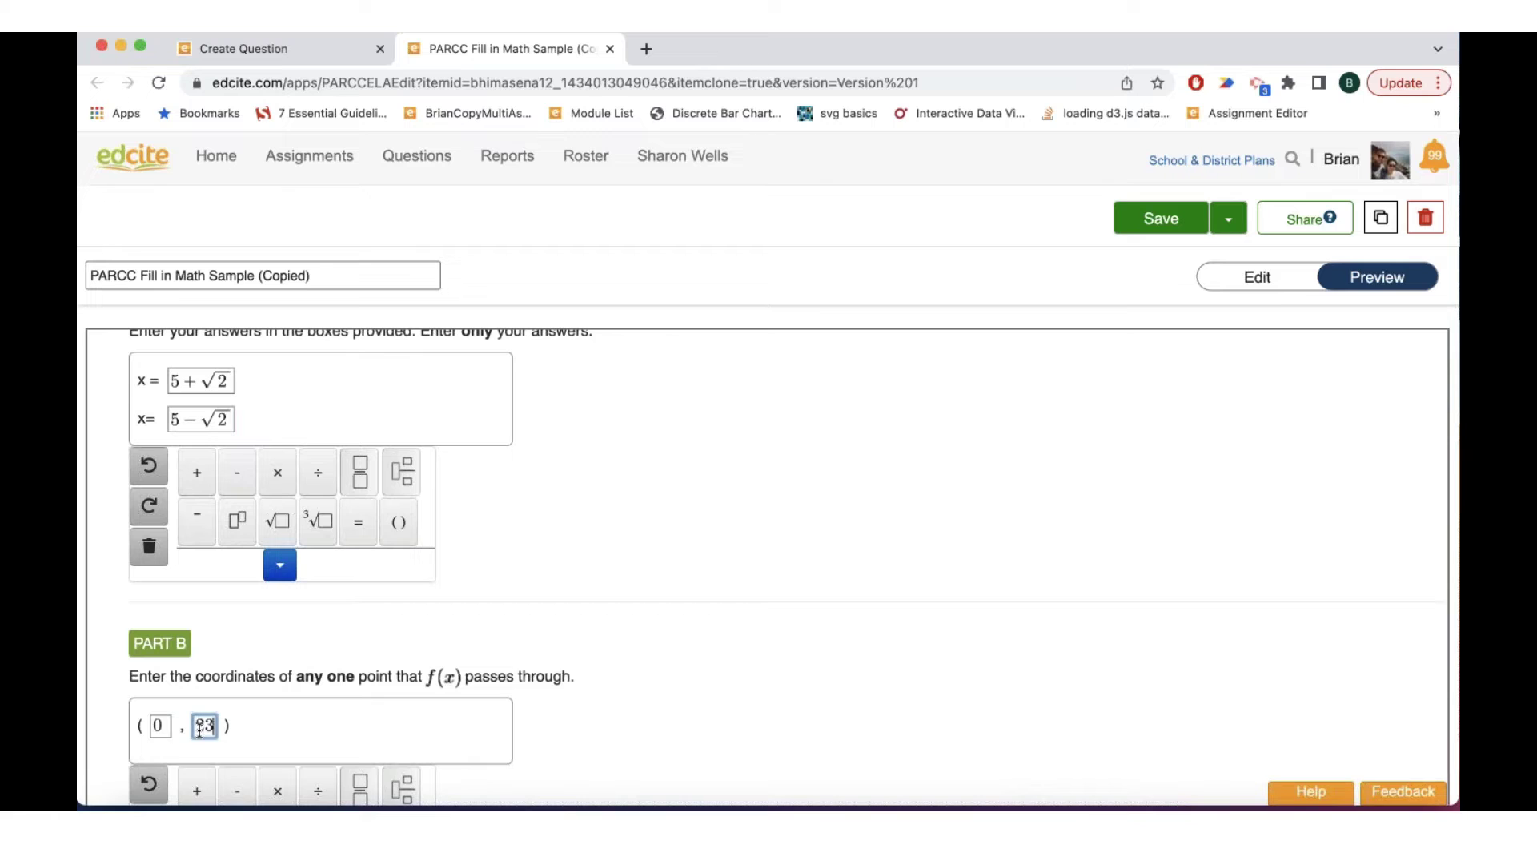
scroll(711, 699, "up", 5)
Step: Check the answers and review results: 67% overall, Part B scoring 0.33 of 1 point
left_click(1142, 358)
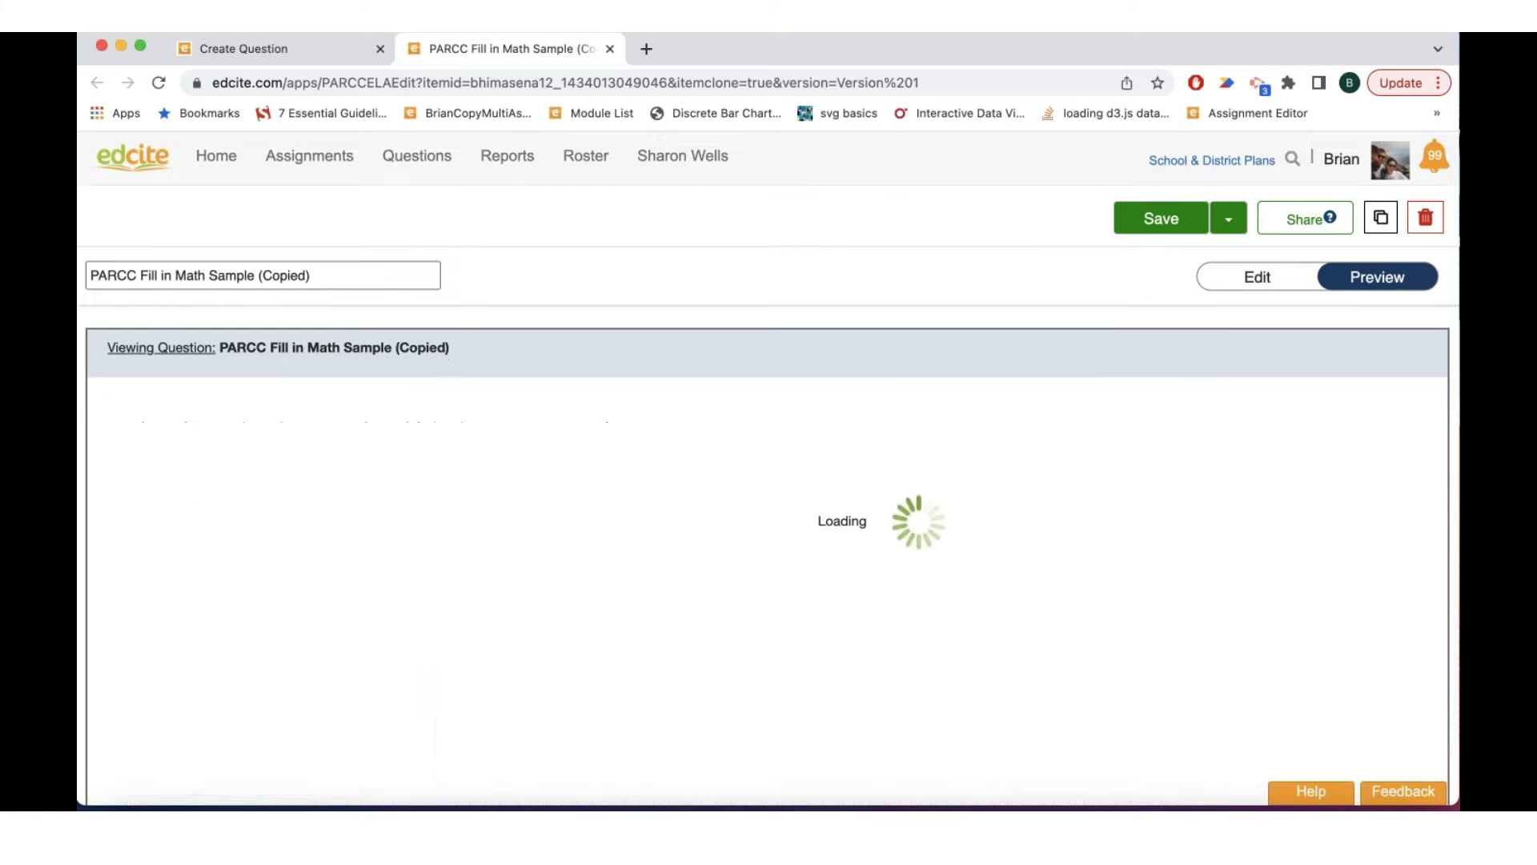
scroll(978, 460, "down", 5)
scroll(981, 461, "down", 4)
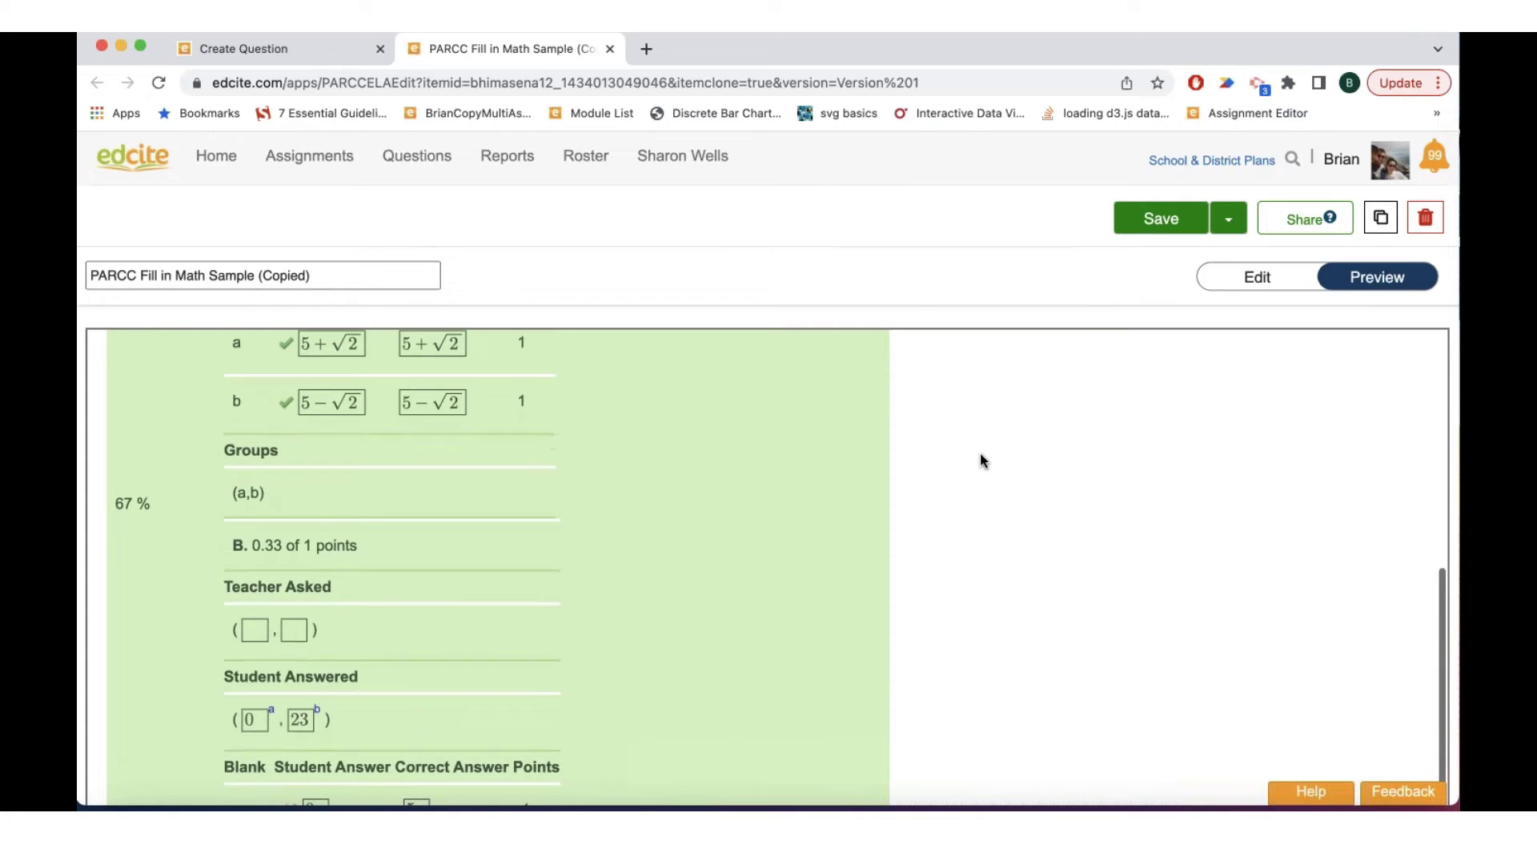
scroll(983, 461, "down", 2)
scroll(983, 461, "down", 2)
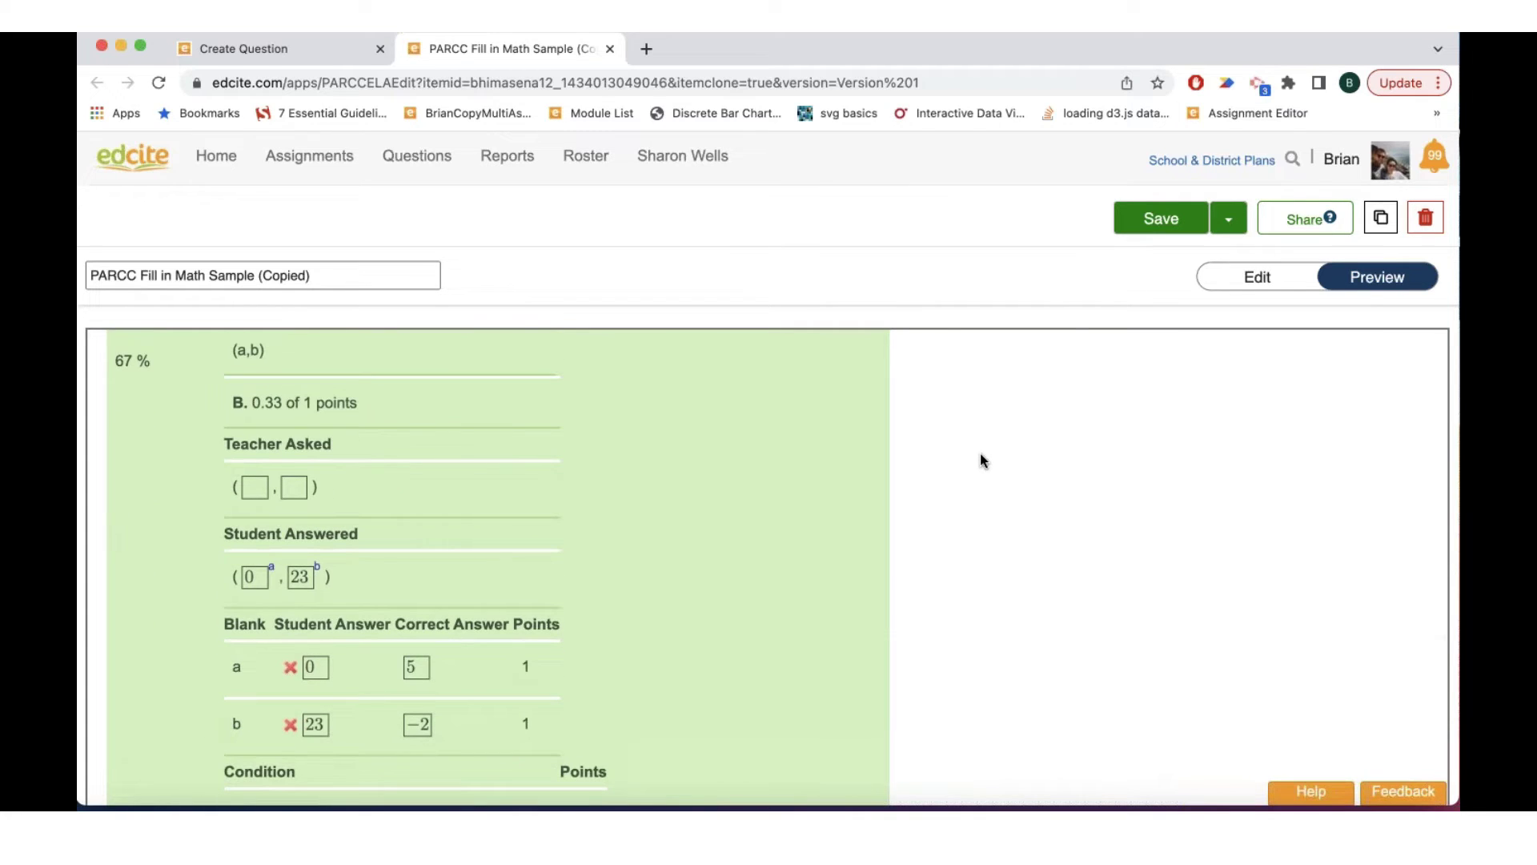
scroll(981, 460, "down", 1)
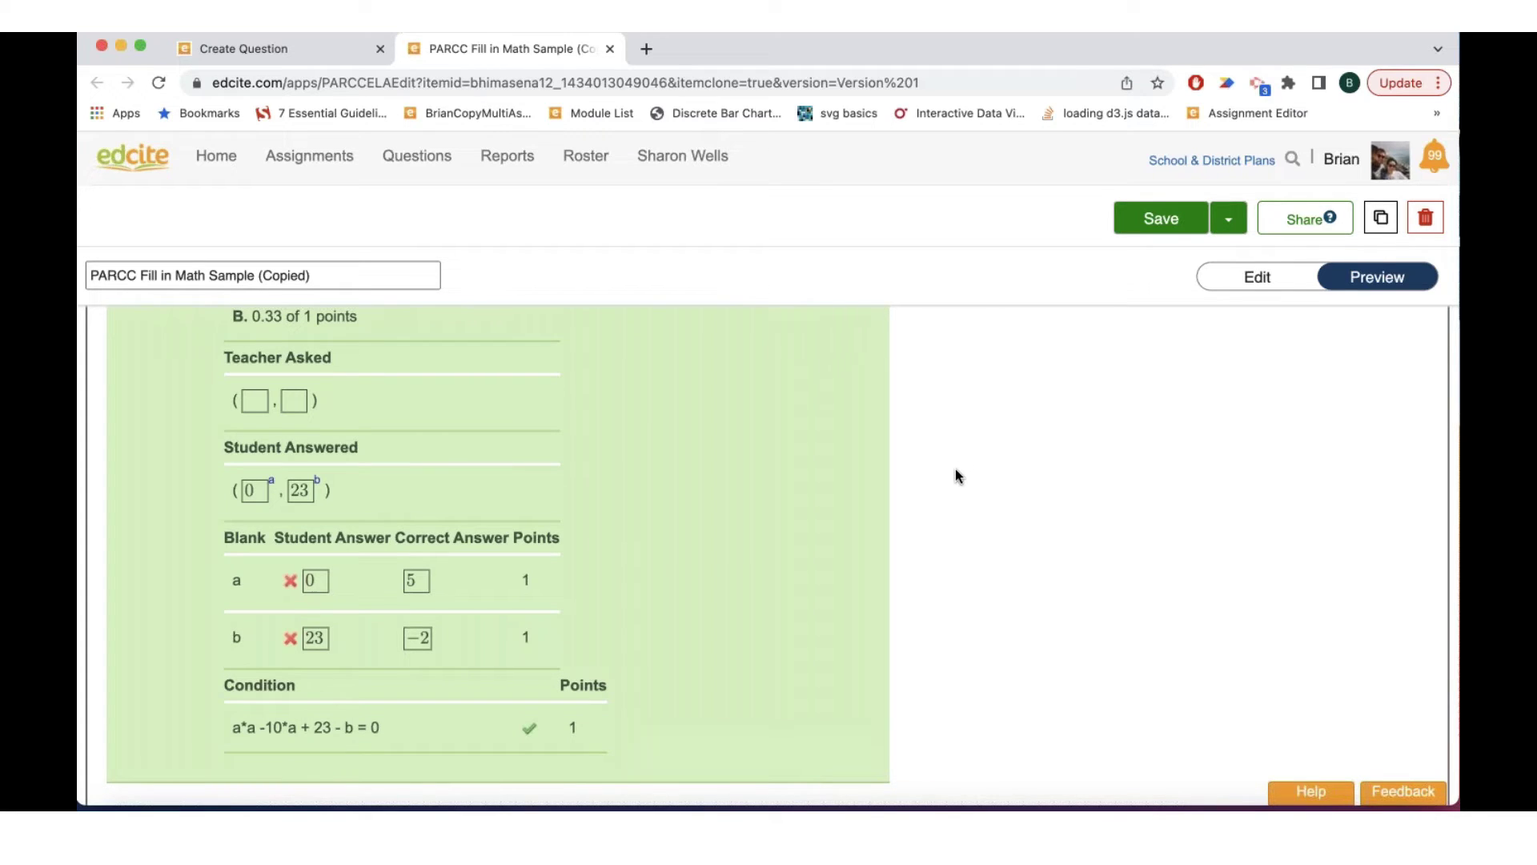
scroll(955, 468, "up", 1)
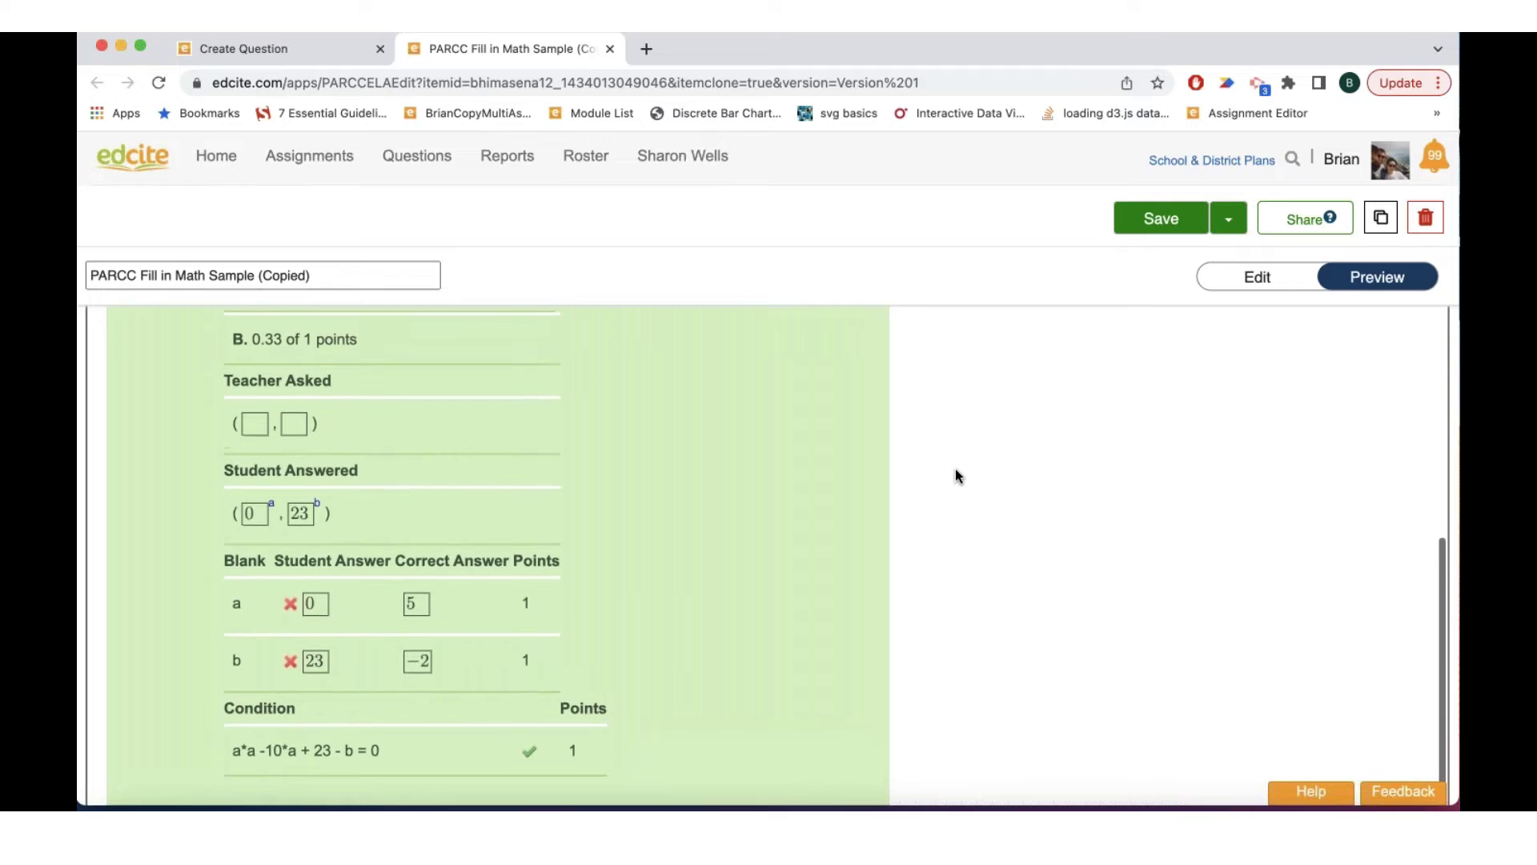
scroll(954, 468, "up", 1)
scroll(954, 468, "up", 2)
scroll(954, 468, "up", 1)
scroll(954, 468, "up", 1)
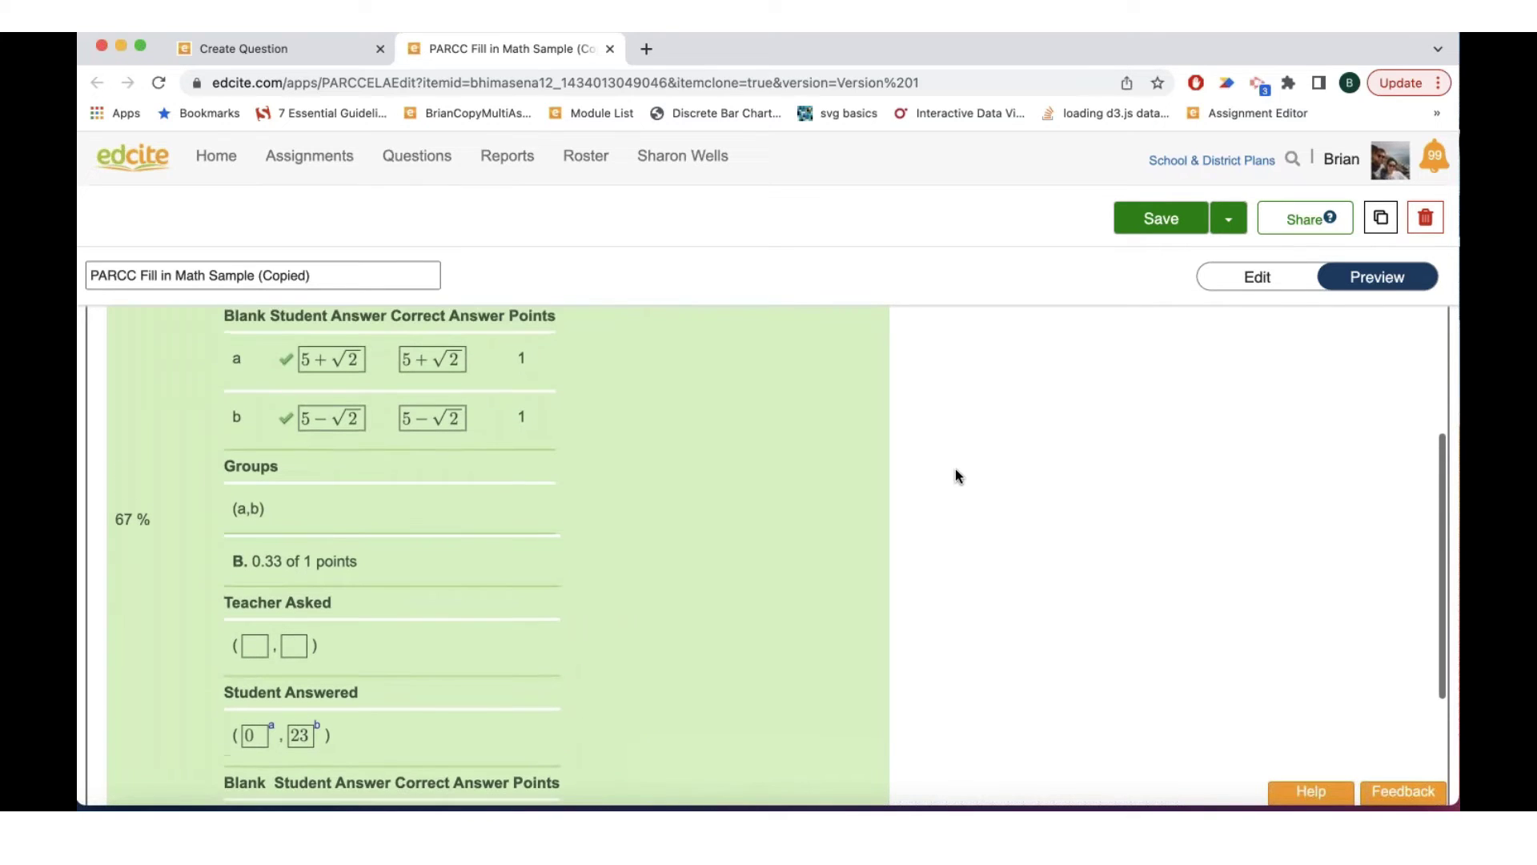
Step: Send feedback 'improper setup on sample question for part b #06' with the note 'follow up w/ Brian'
left_click(1391, 801)
left_click(713, 413)
type("impr")
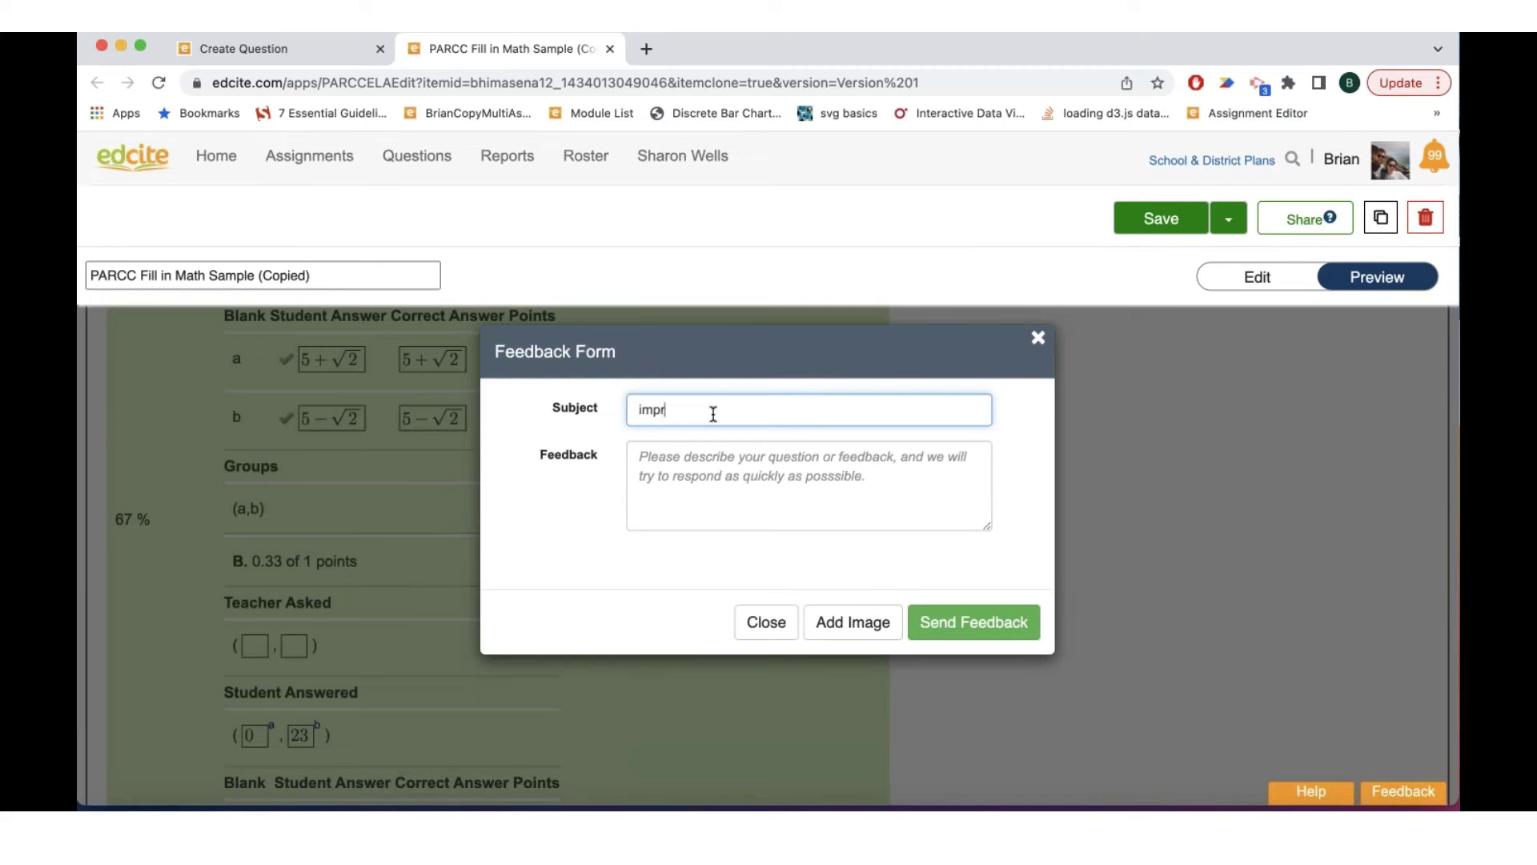
type("oper setup on ")
type("sample question for pa")
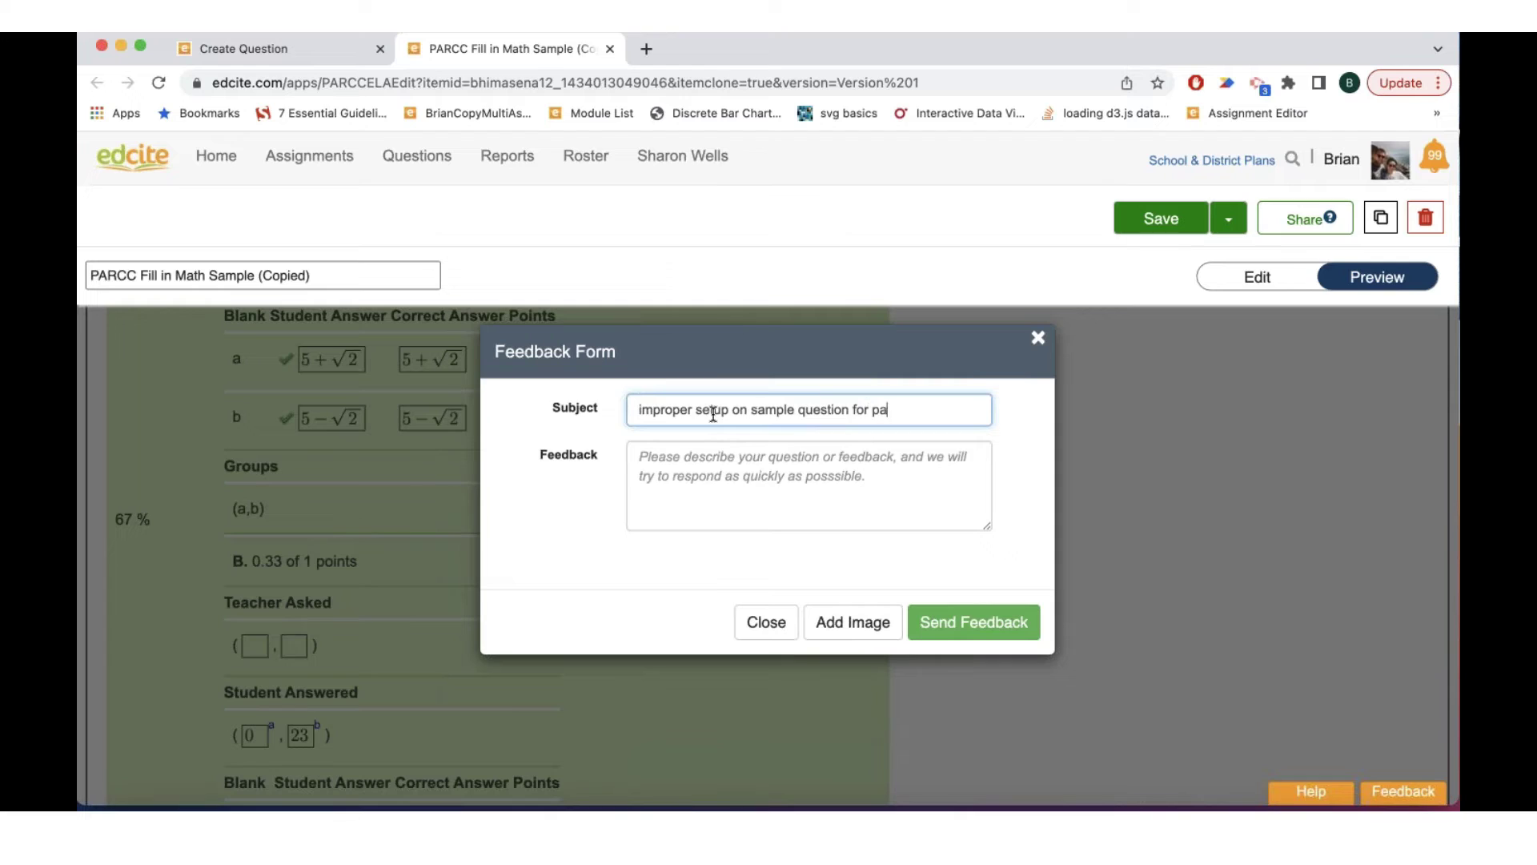
type("rt b #0")
type("62")
key("Tab")
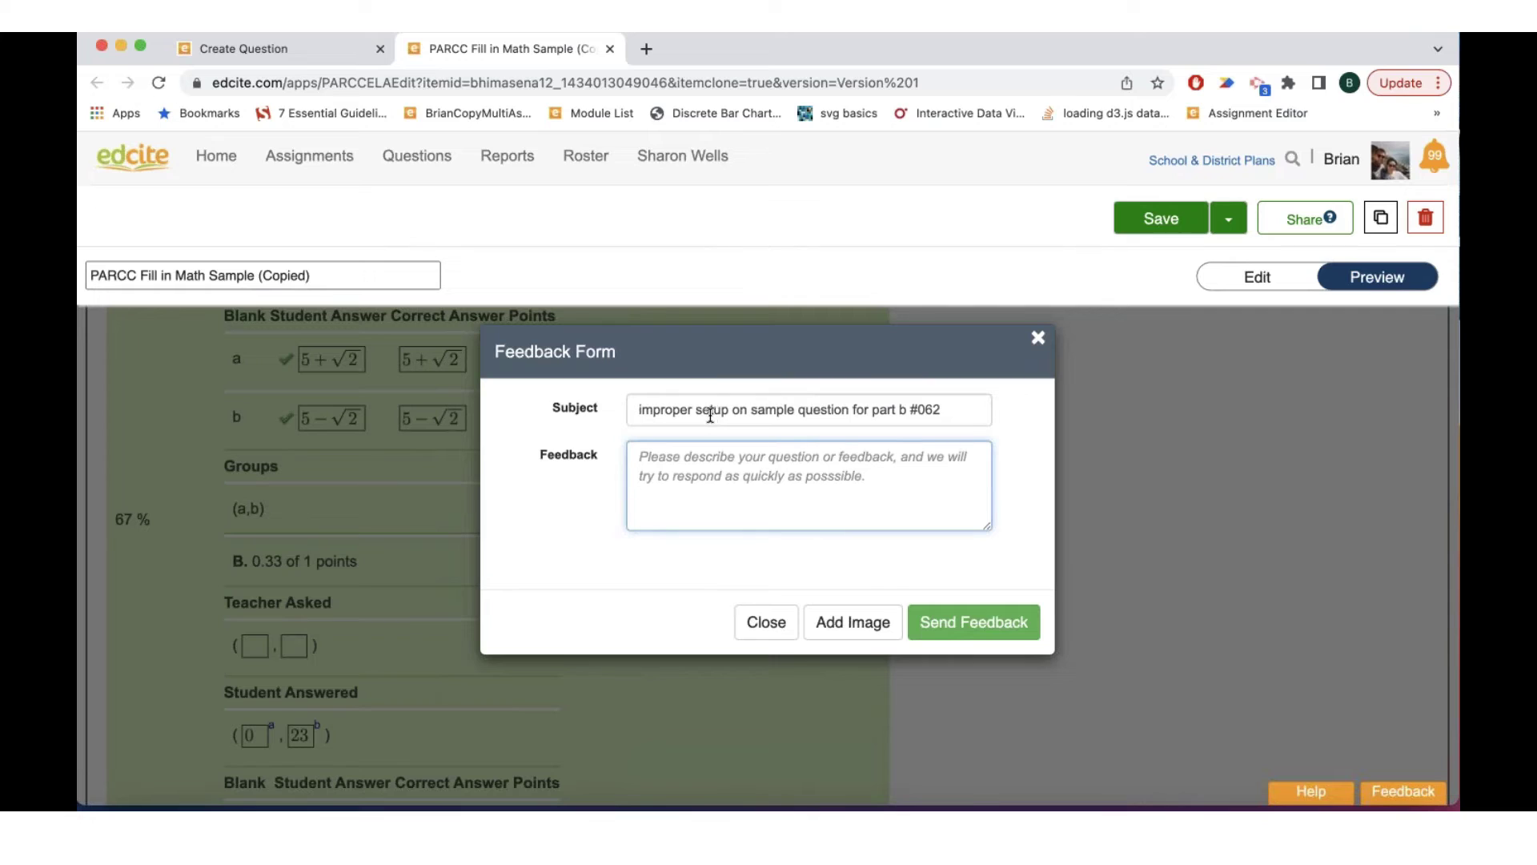
type("follow ")
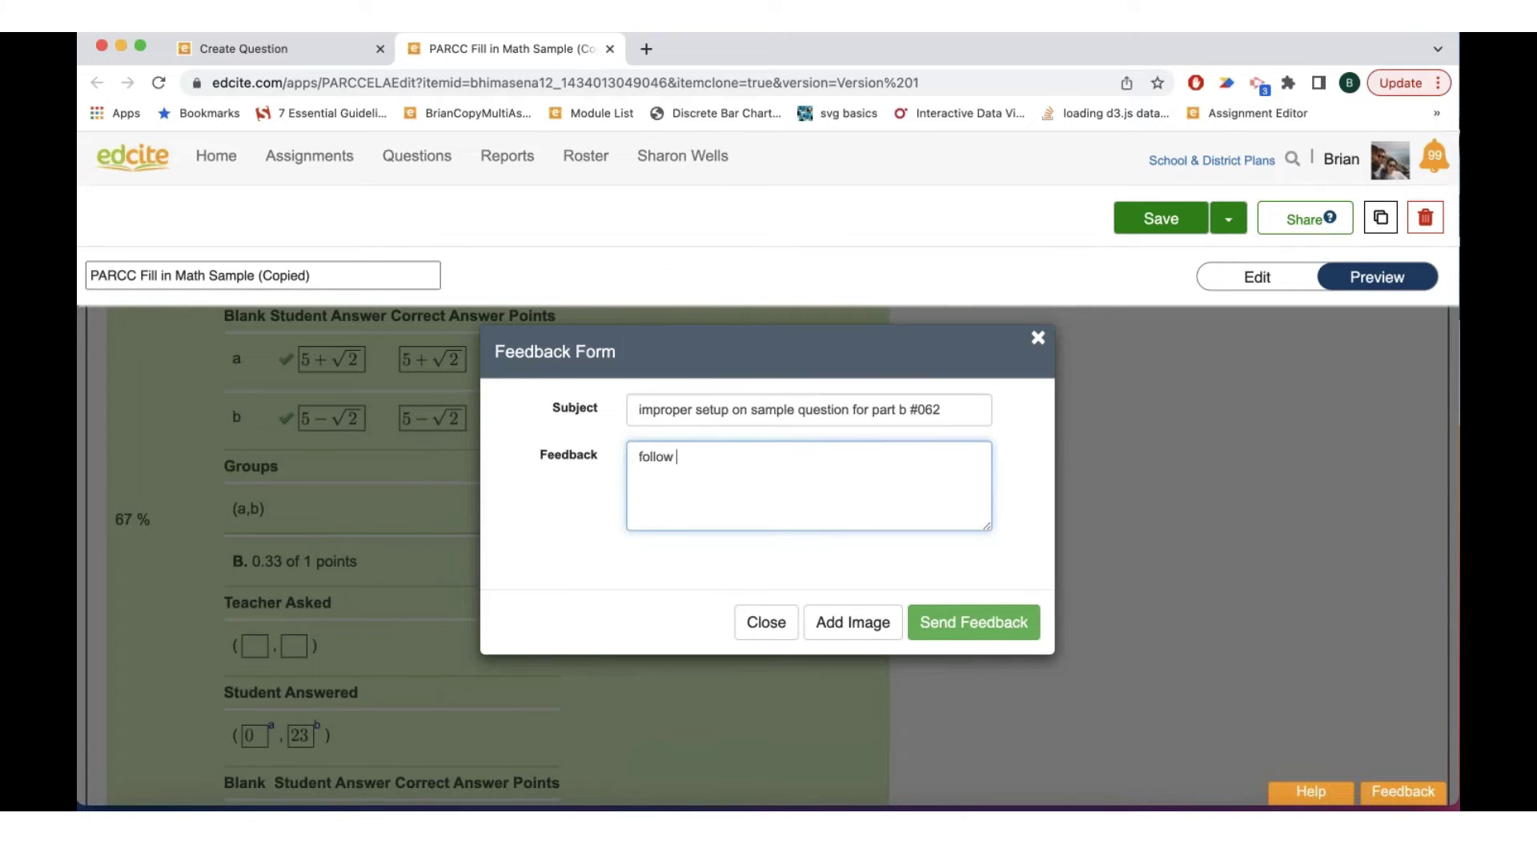
type("up w/ Brian")
left_click(961, 629)
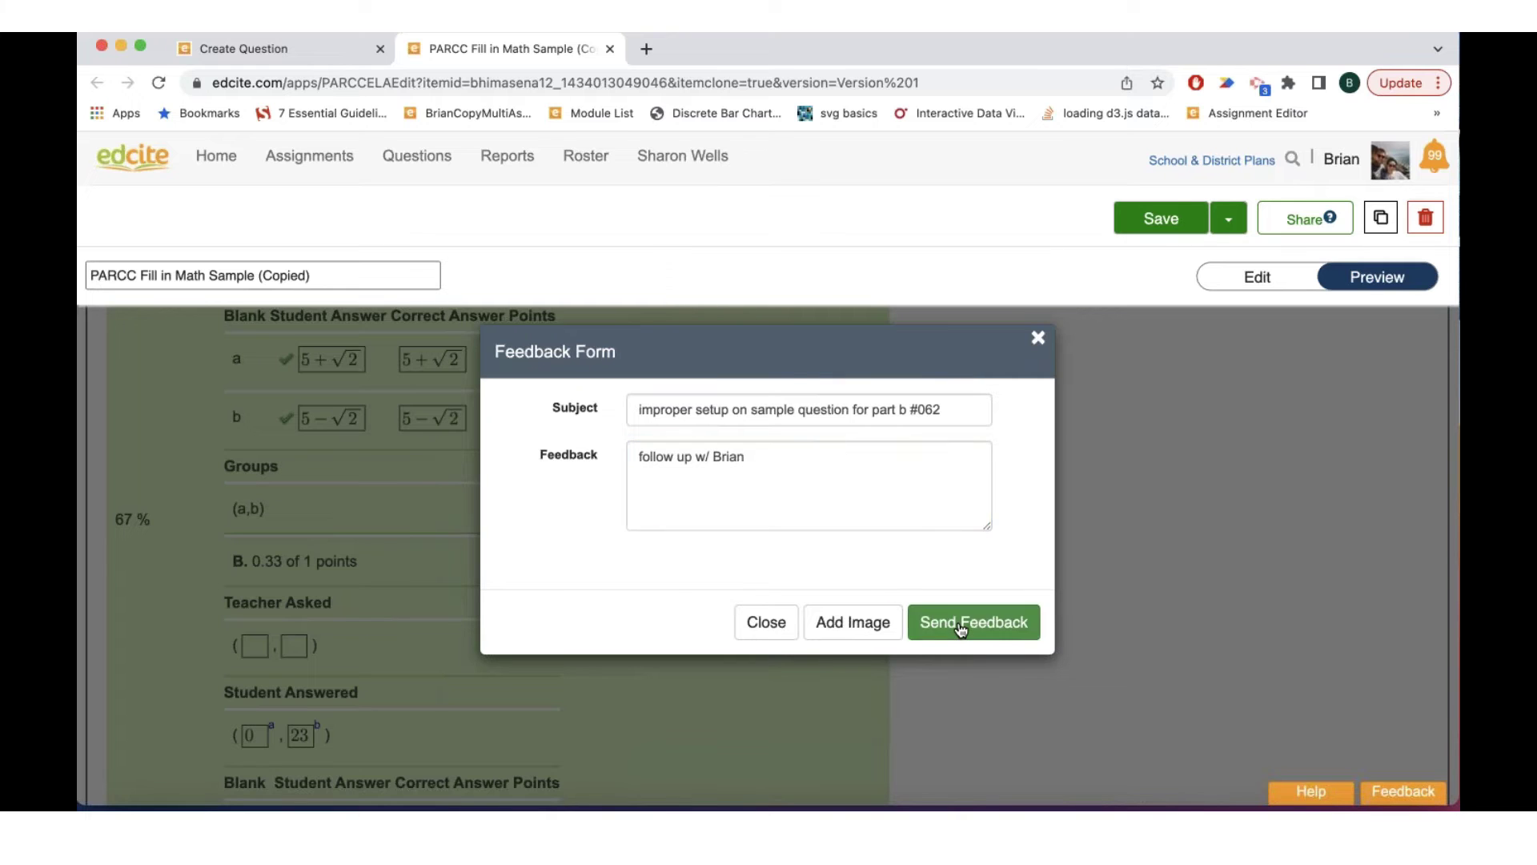
scroll(673, 558, "down", 2)
scroll(672, 559, "up", 15)
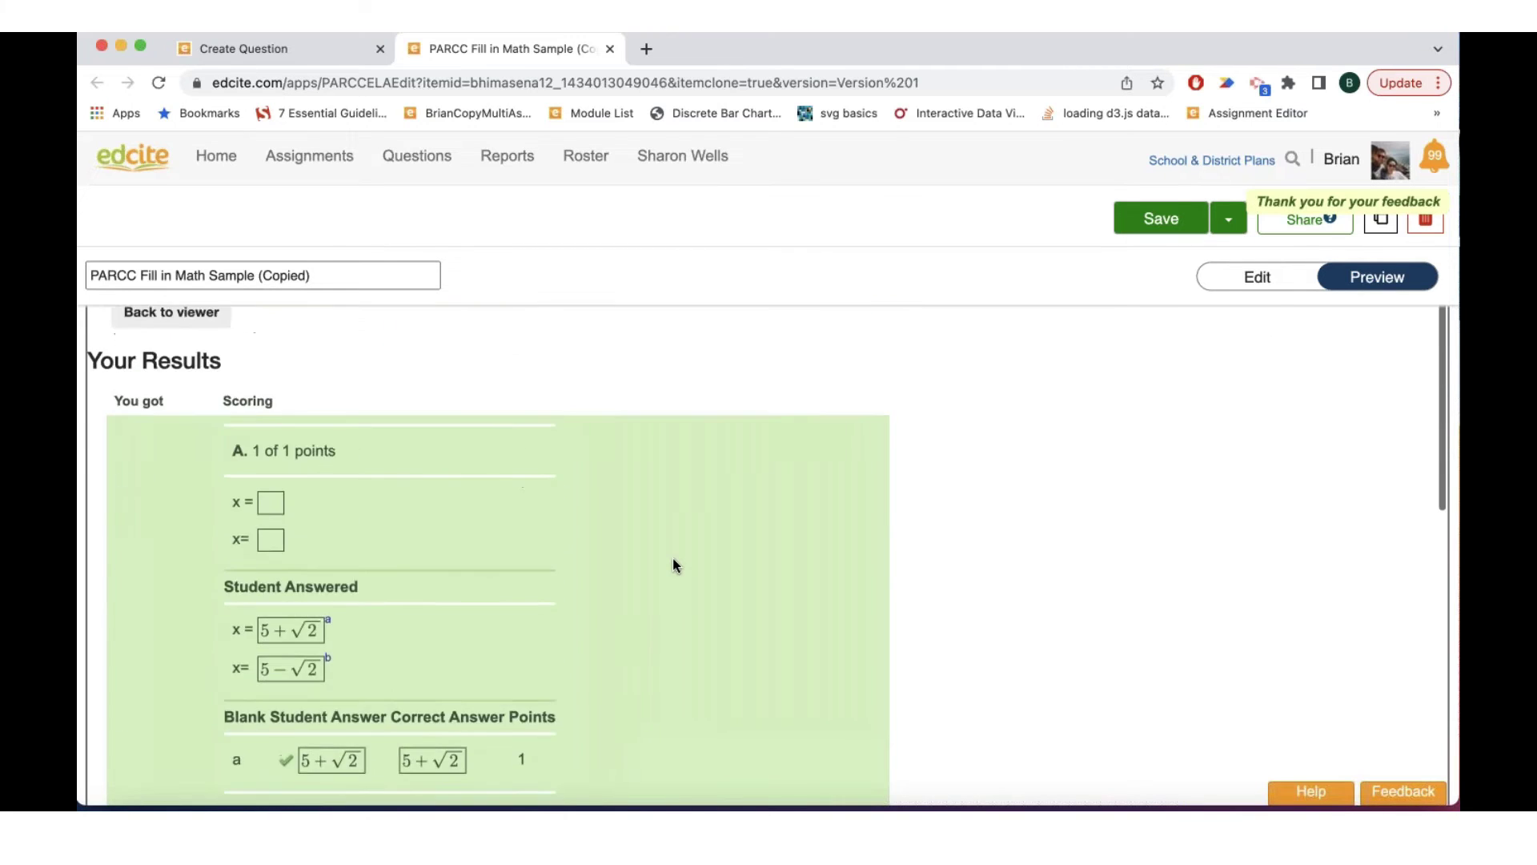
scroll(1116, 309, "up", 3)
left_click(1243, 280)
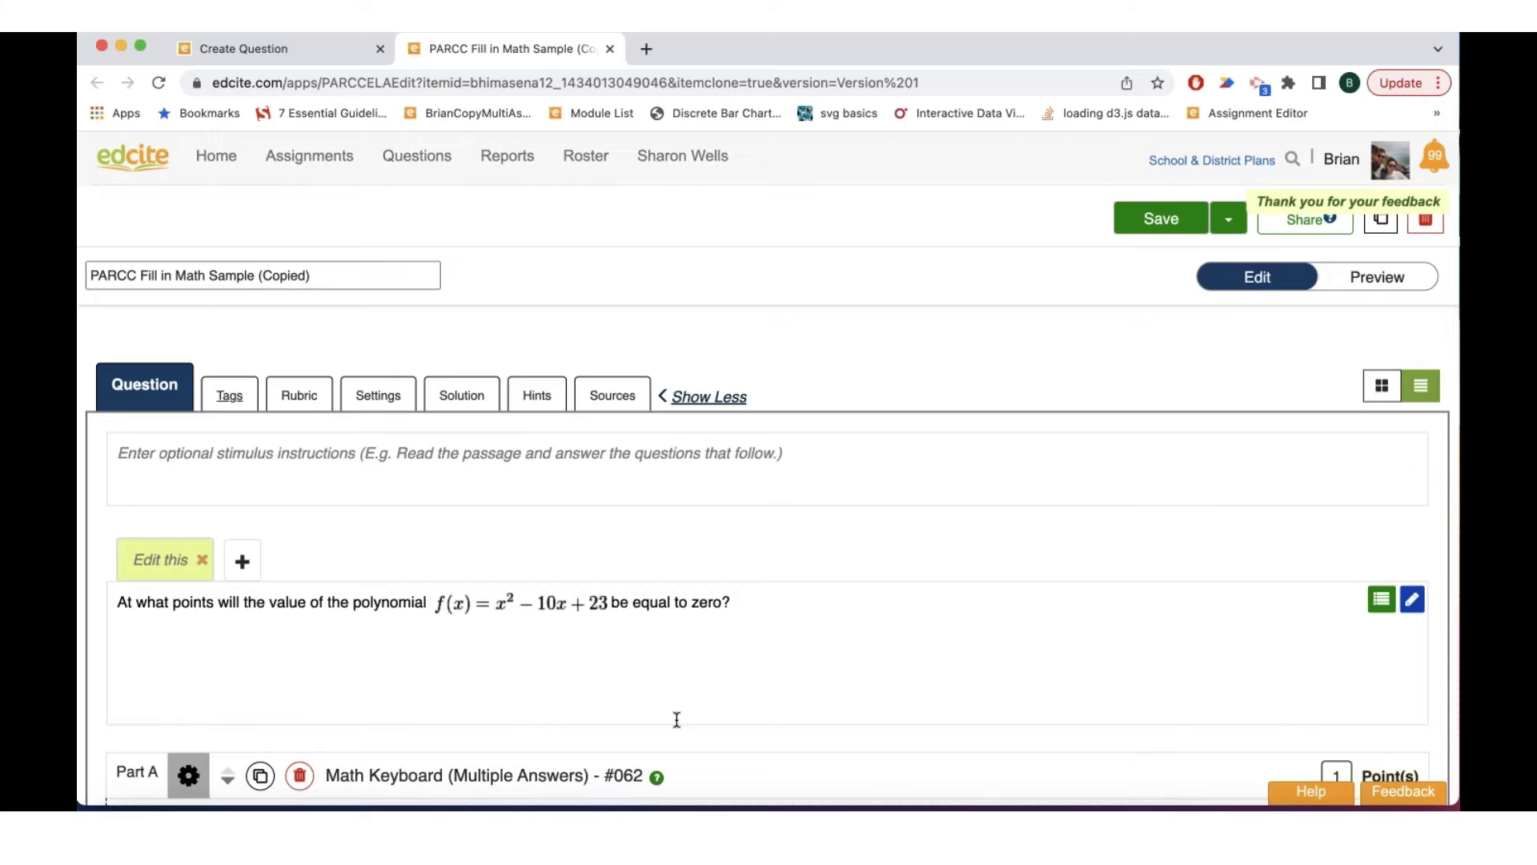
scroll(676, 721, "down", 1)
scroll(676, 721, "down", 4)
scroll(422, 577, "down", 3)
scroll(422, 576, "down", 1)
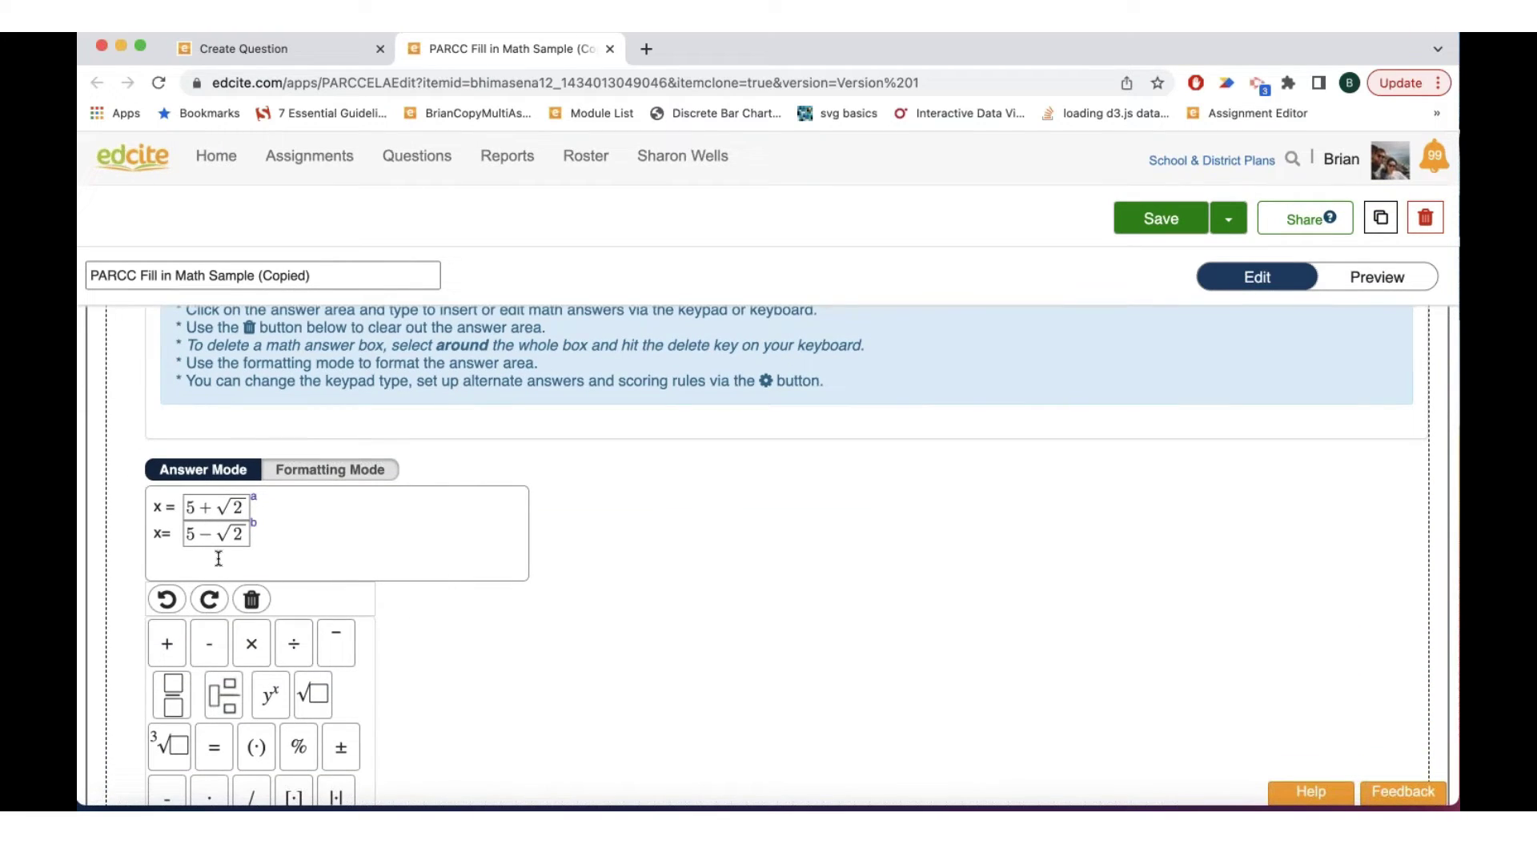
scroll(285, 559, "up", 2)
scroll(280, 545, "up", 1)
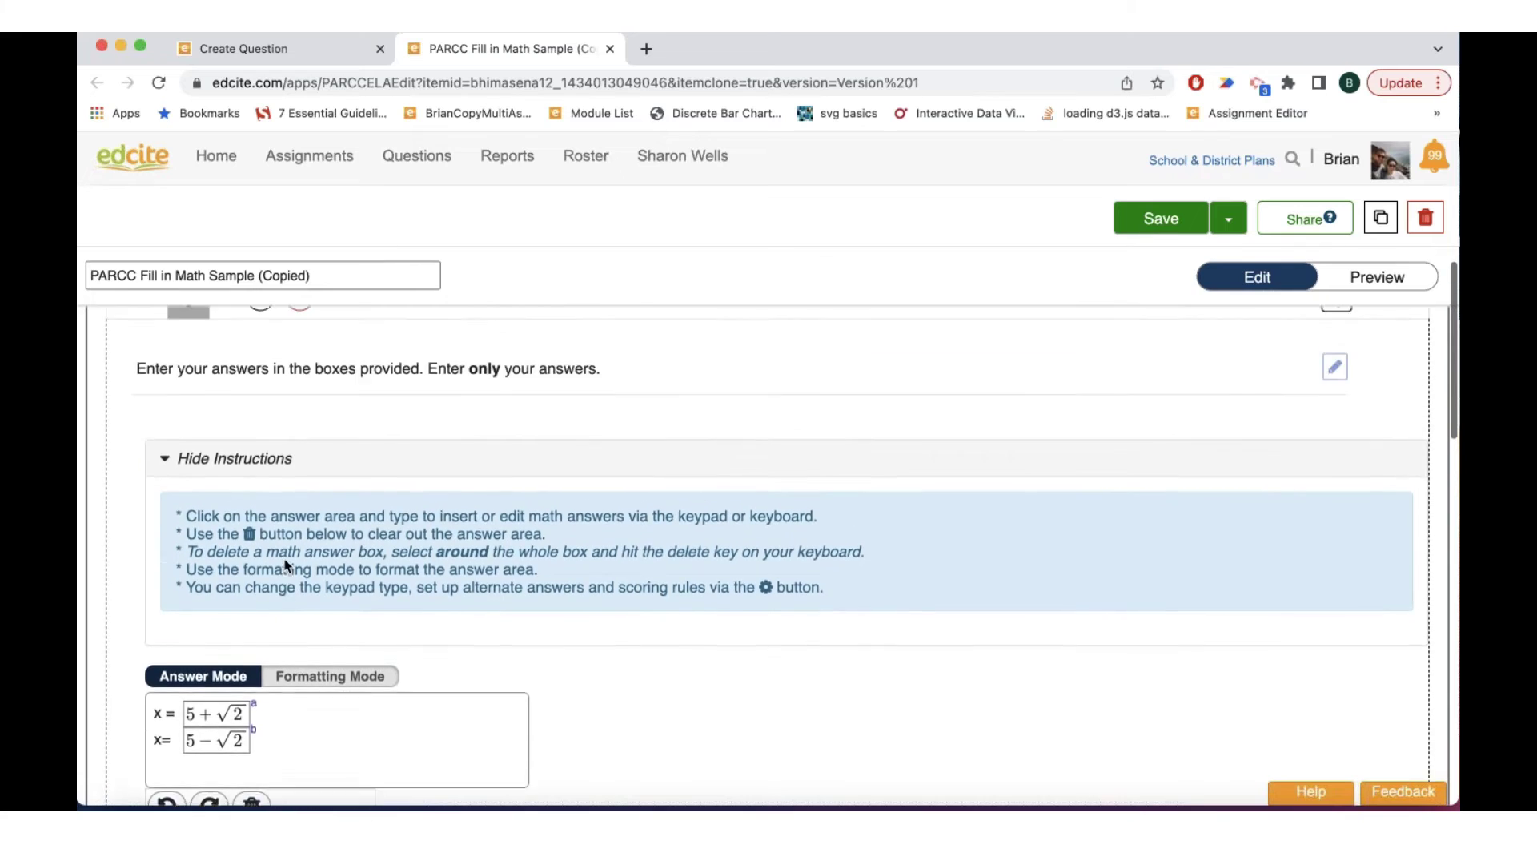
scroll(273, 525, "up", 1)
scroll(272, 524, "down", 1)
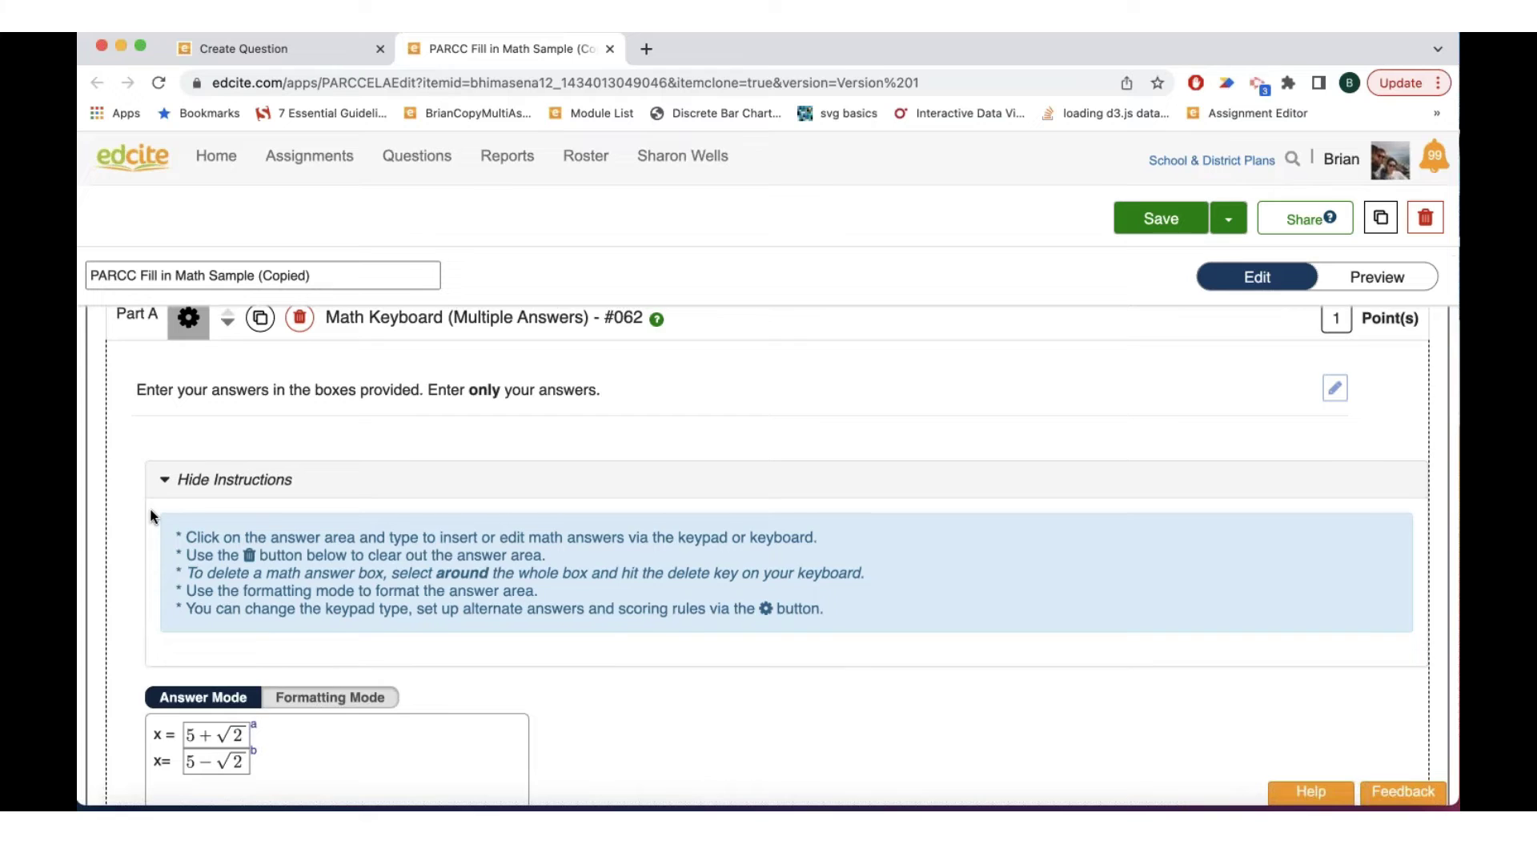
scroll(152, 515, "up", 1)
left_click(188, 343)
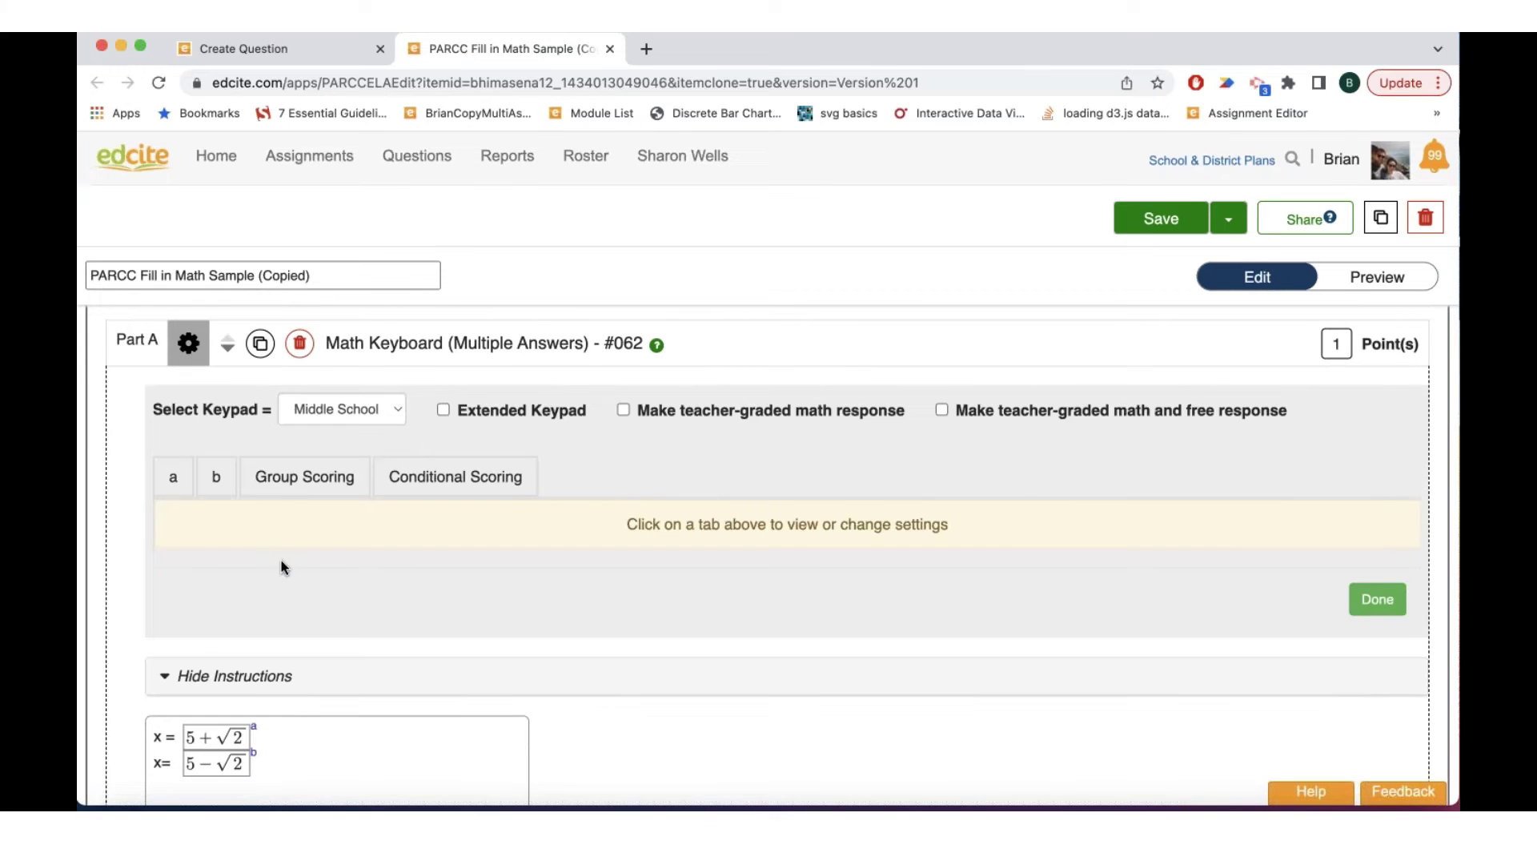
scroll(308, 552, "down", 1)
scroll(308, 552, "down", 2)
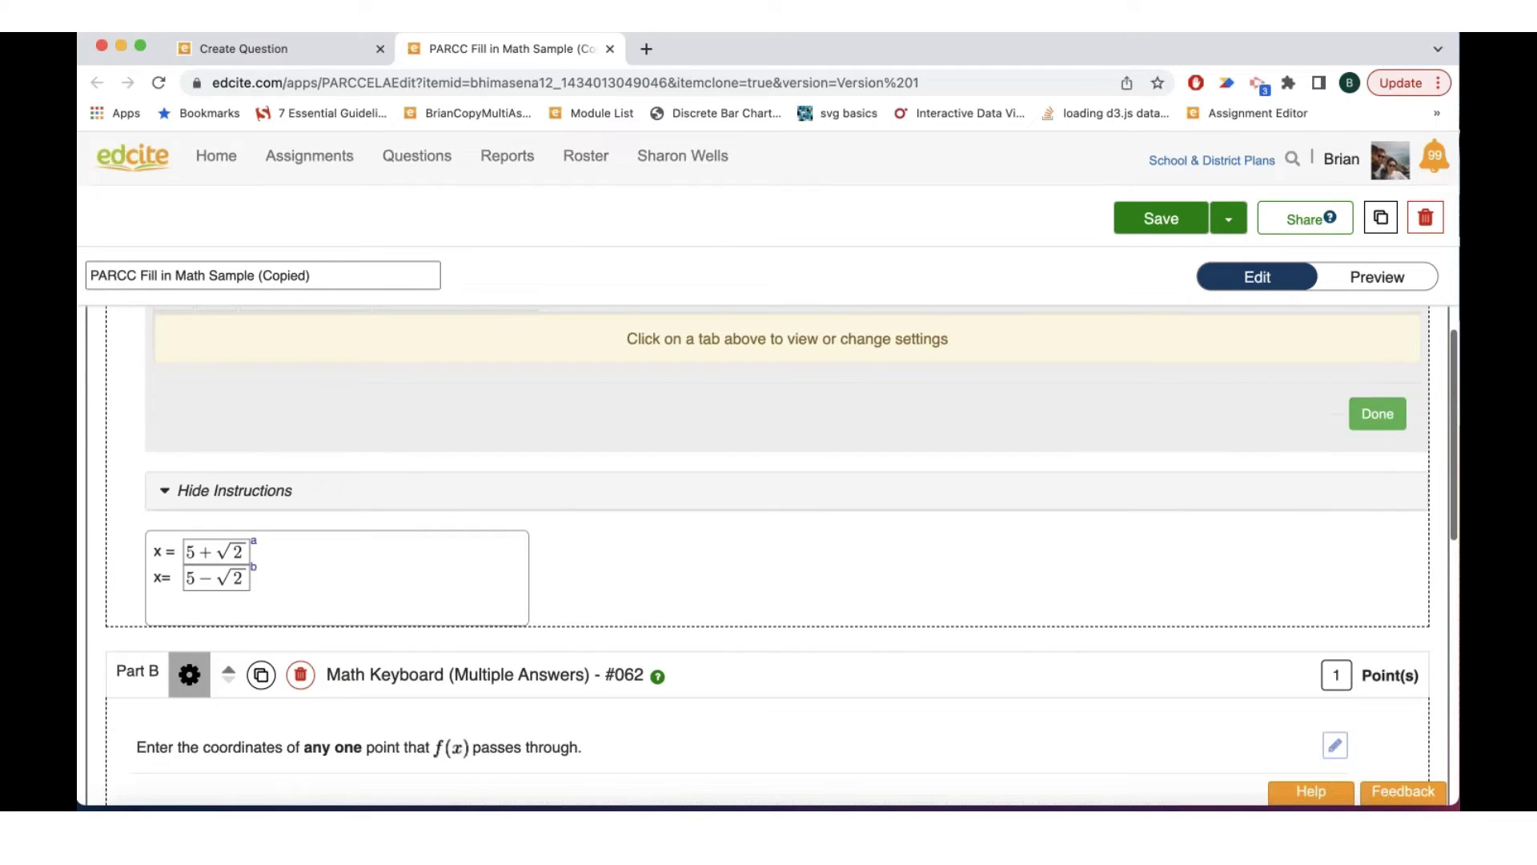
scroll(308, 497, "up", 3)
scroll(308, 450, "up", 1)
left_click(307, 453)
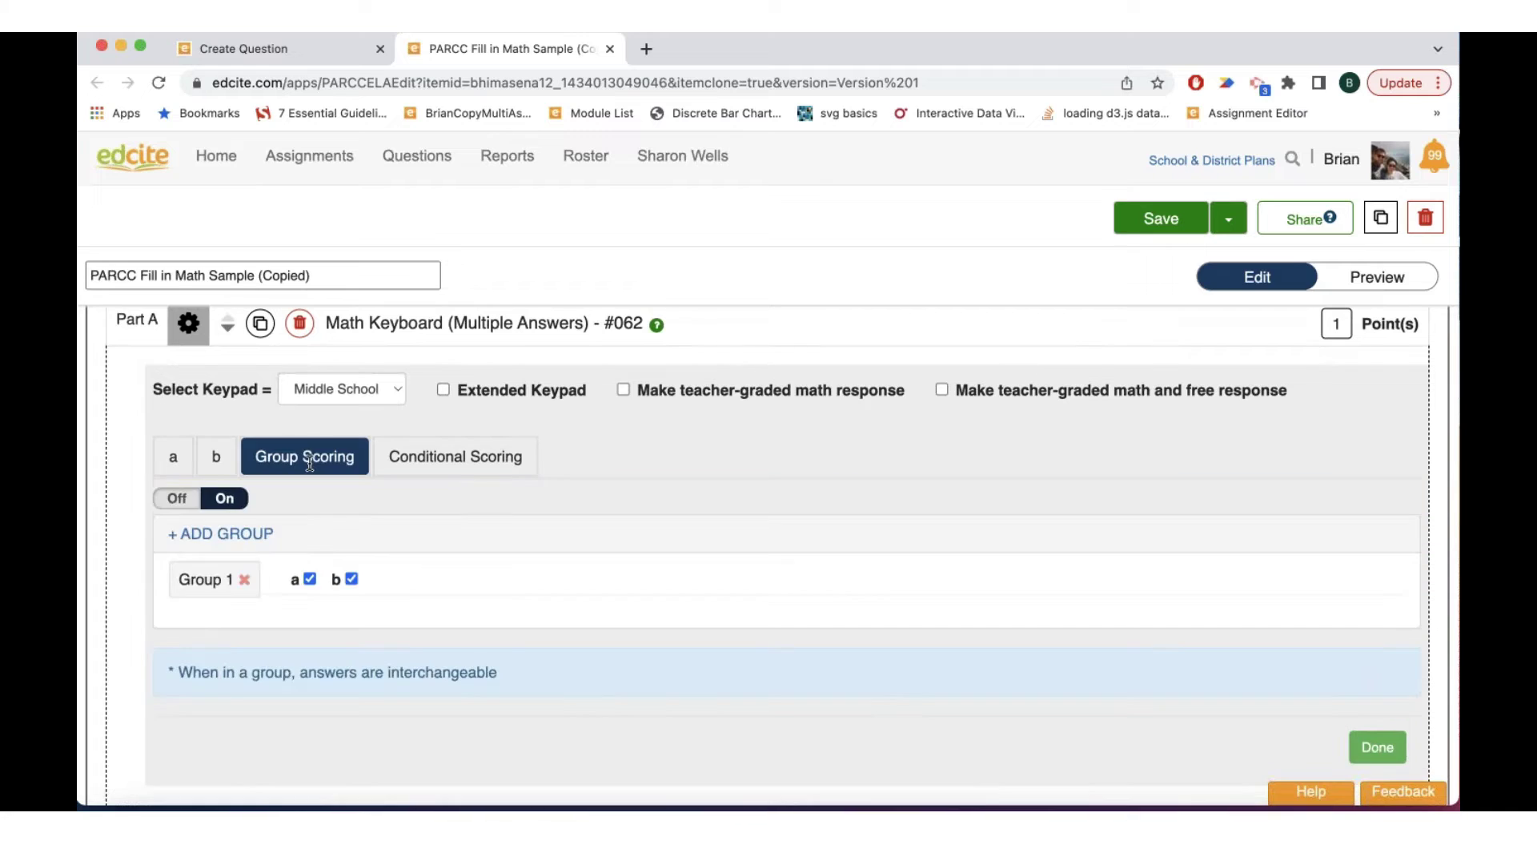
scroll(311, 558, "down", 1)
scroll(312, 558, "up", 1)
scroll(308, 529, "up", 1)
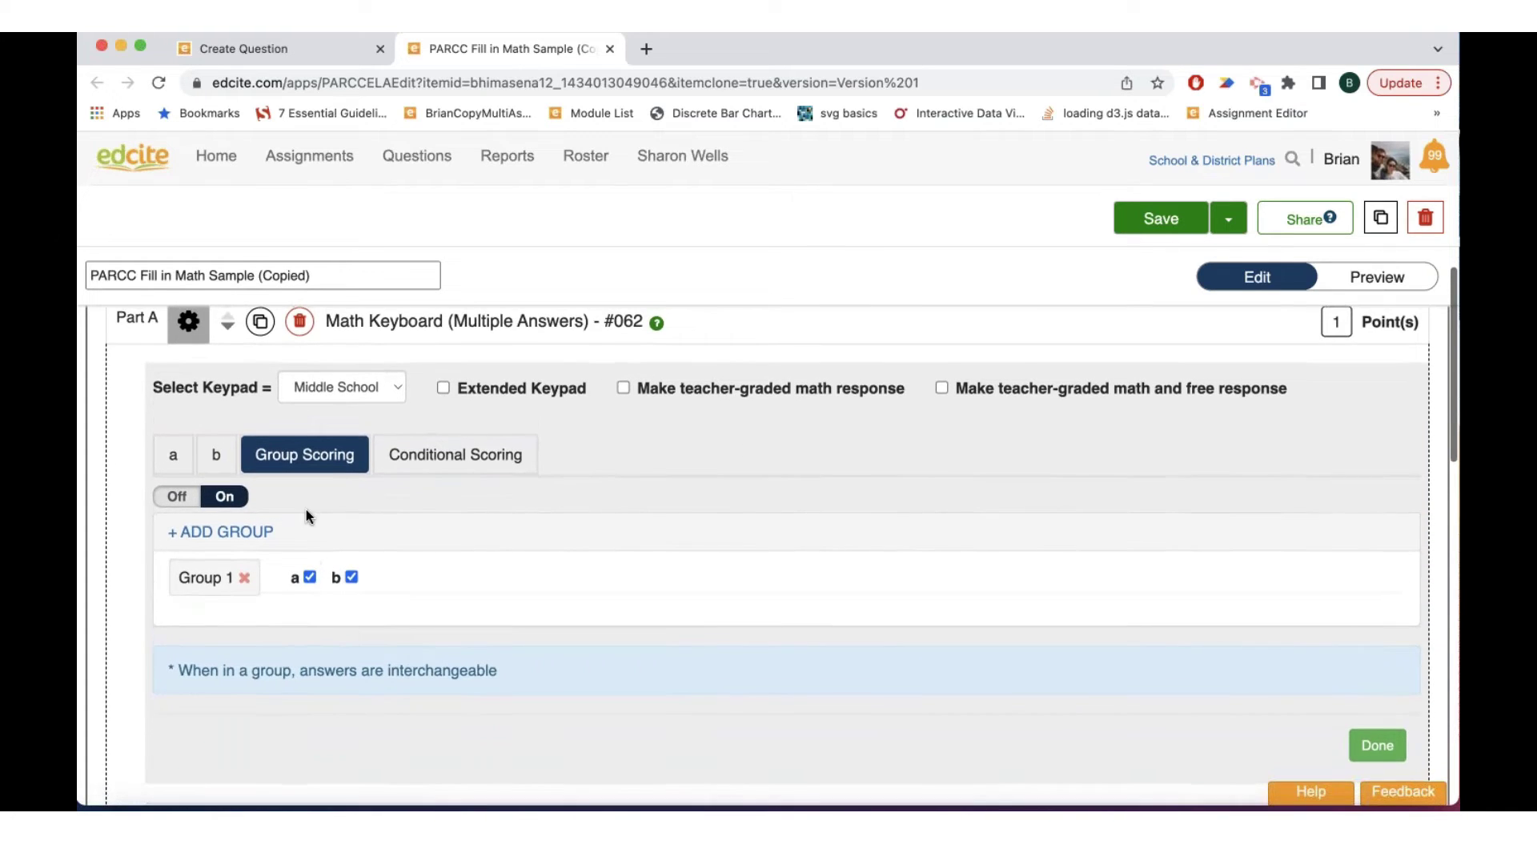
scroll(306, 510, "up", 1)
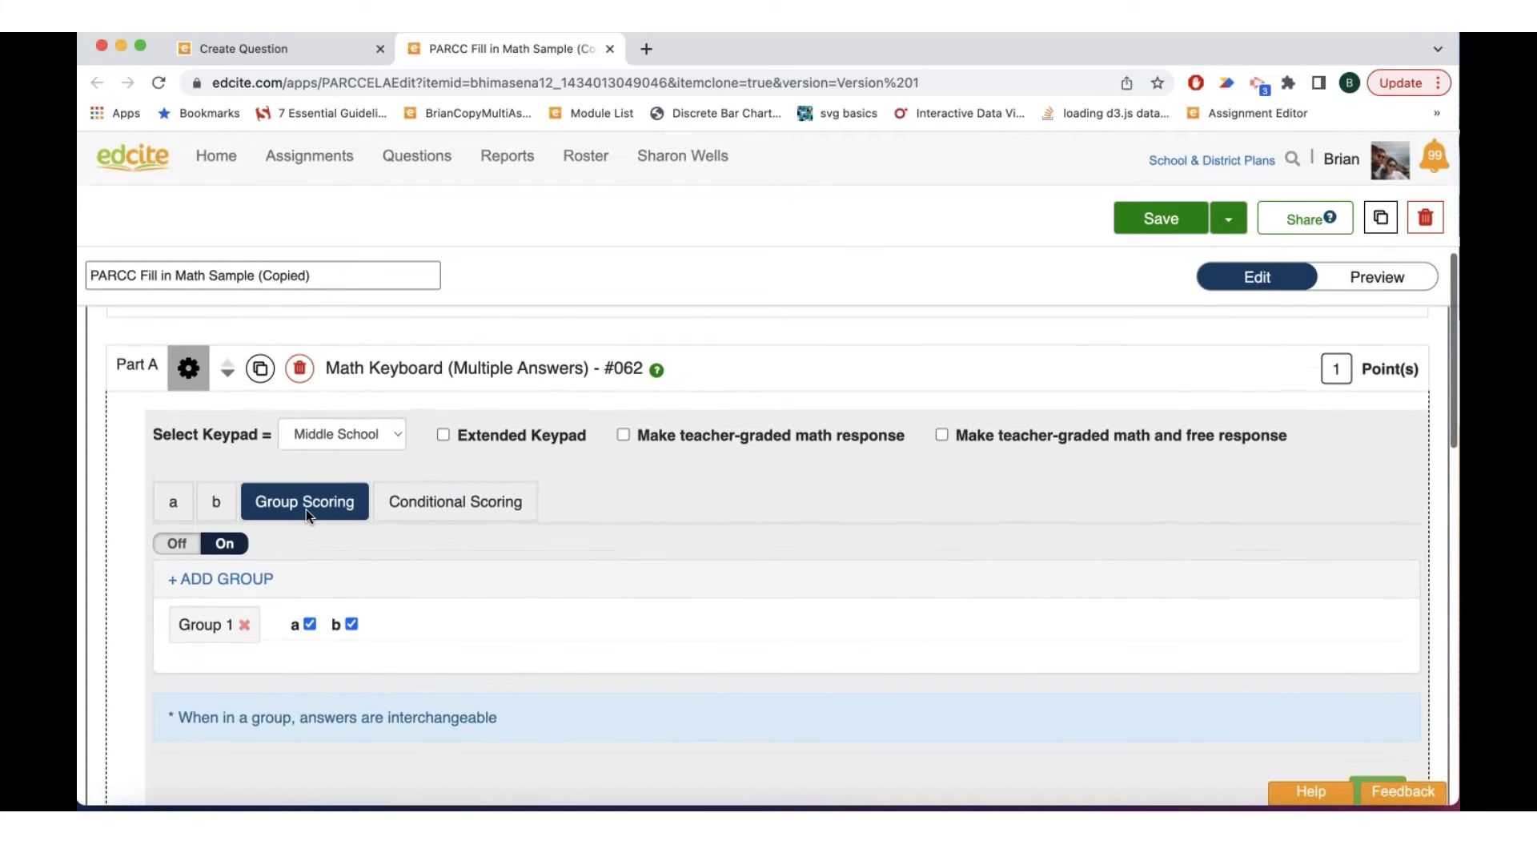
left_click(189, 373)
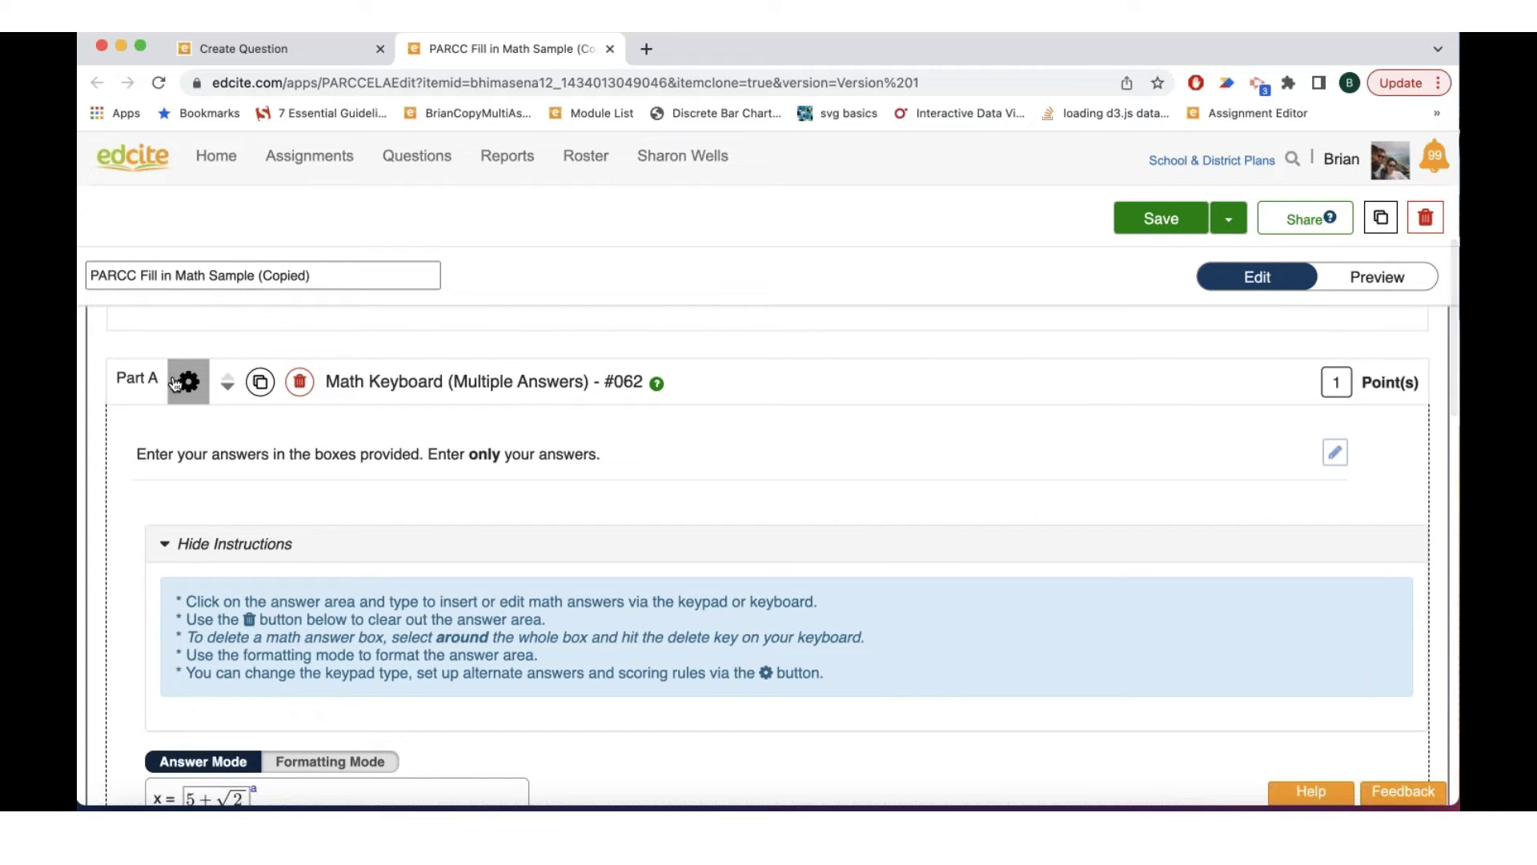
left_click(191, 396)
scroll(262, 597, "down", 2)
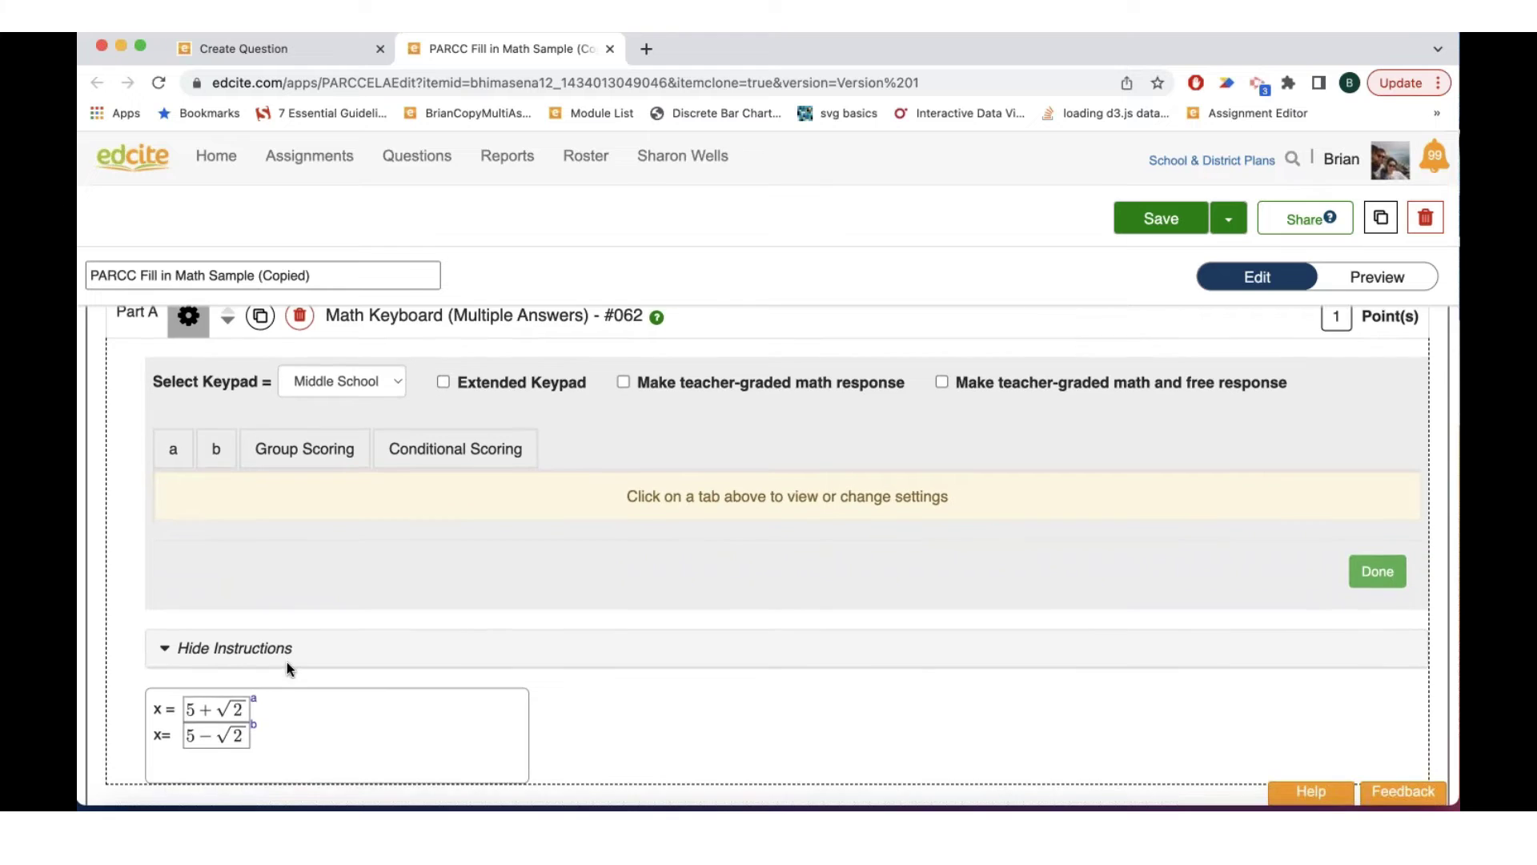
scroll(287, 661, "down", 3)
scroll(200, 567, "up", 2)
left_click(203, 410)
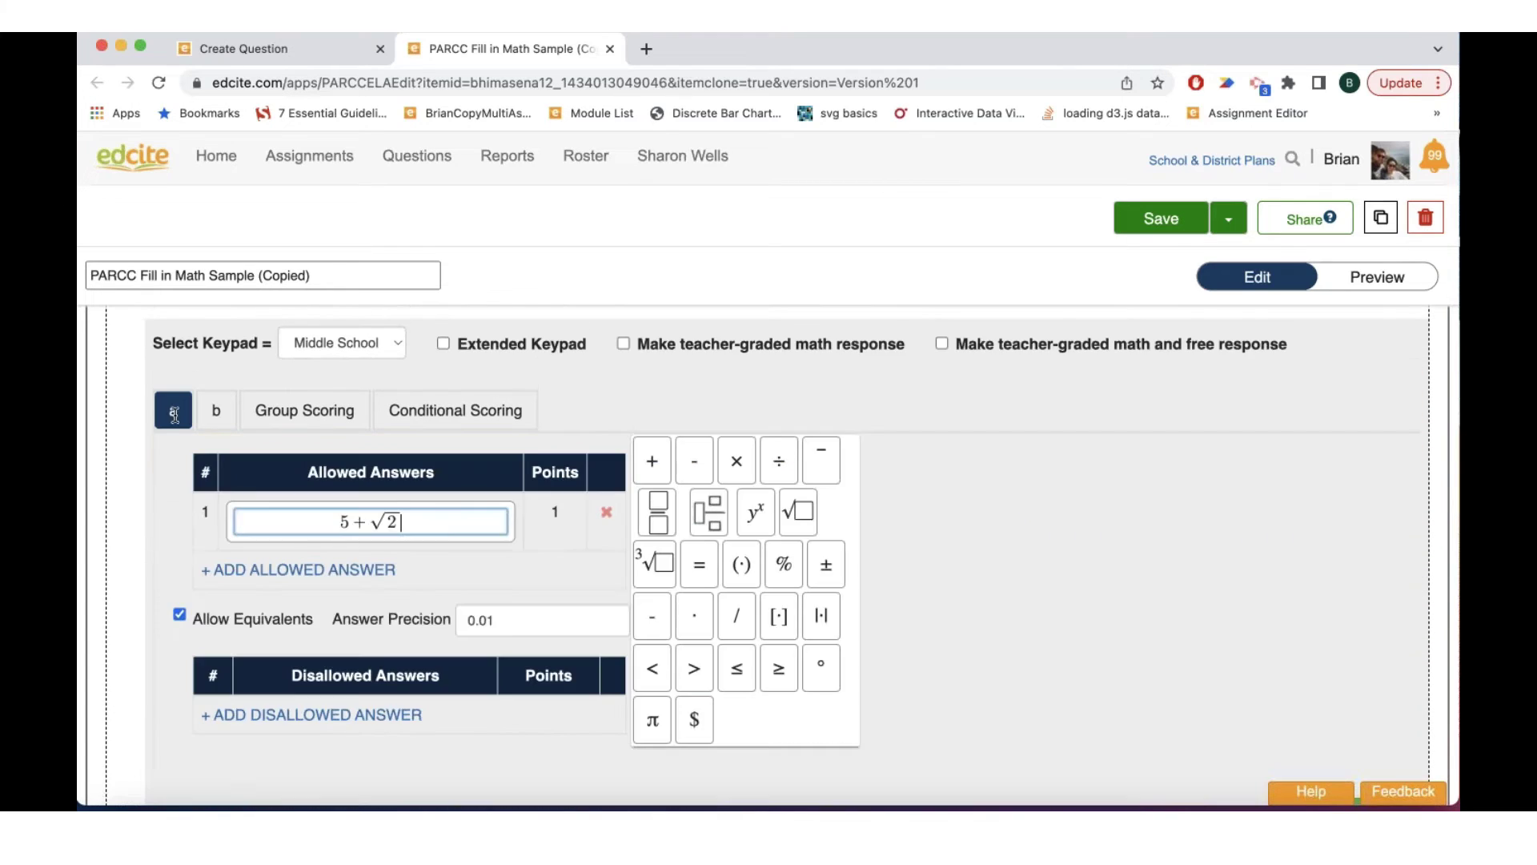
left_click(314, 419)
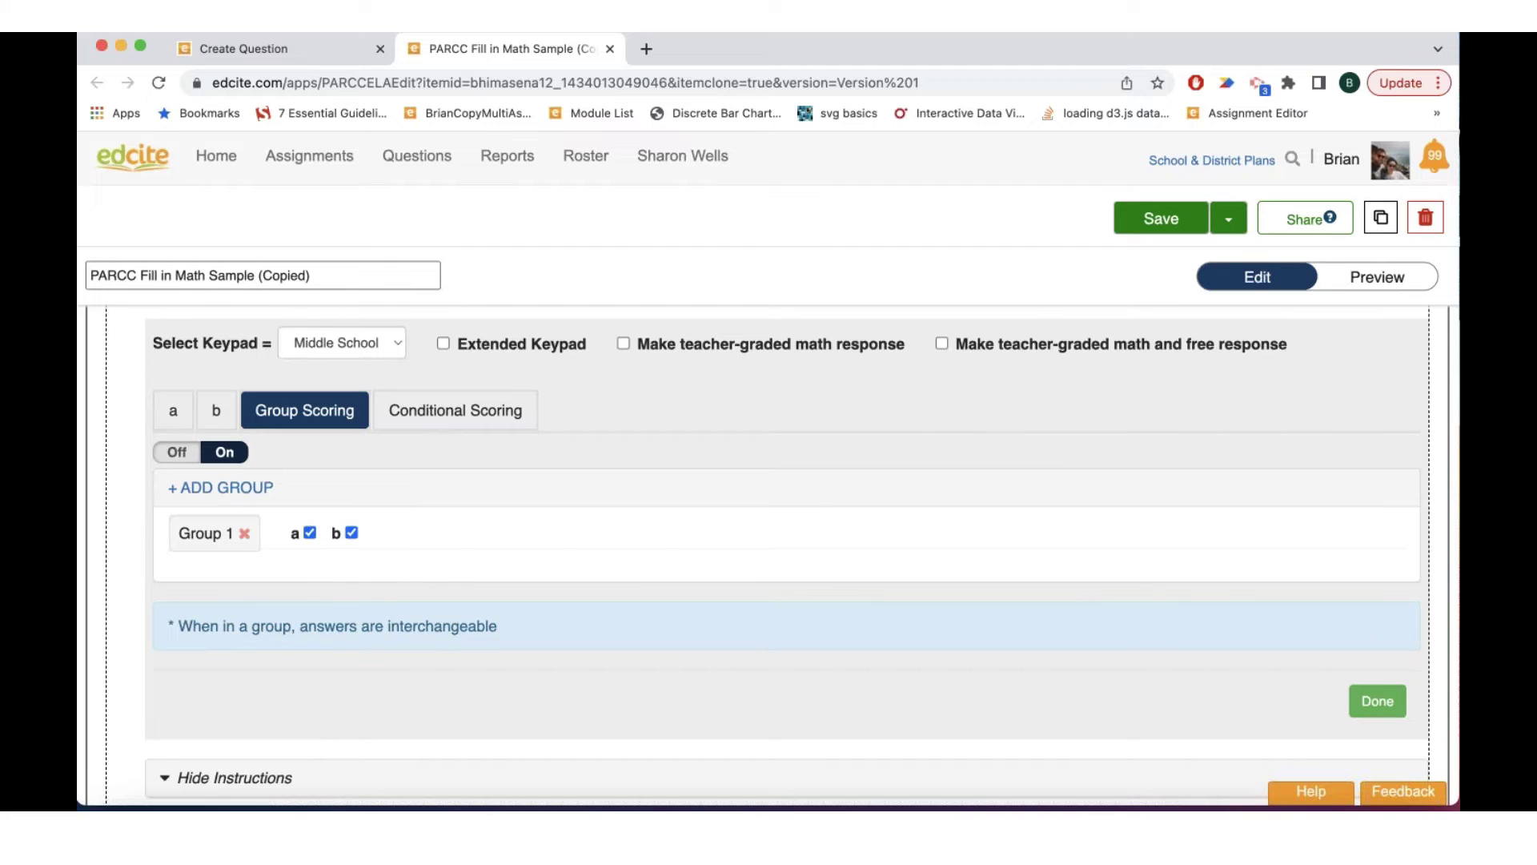
scroll(291, 635, "up", 2)
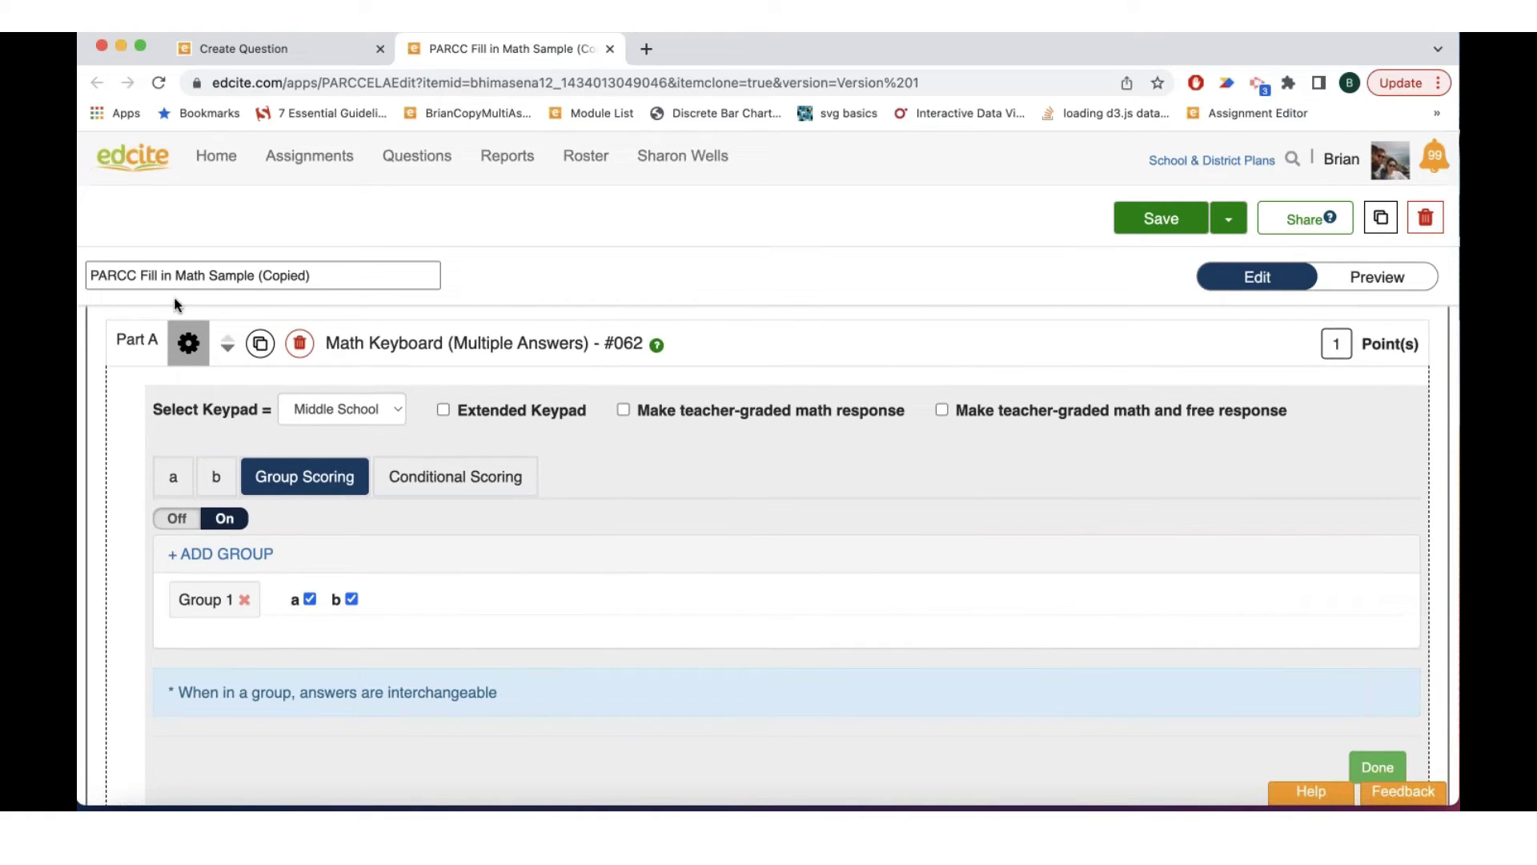
Step: Collapse Part A's answer settings and expand Part B's answer and scoring settings
left_click(188, 343)
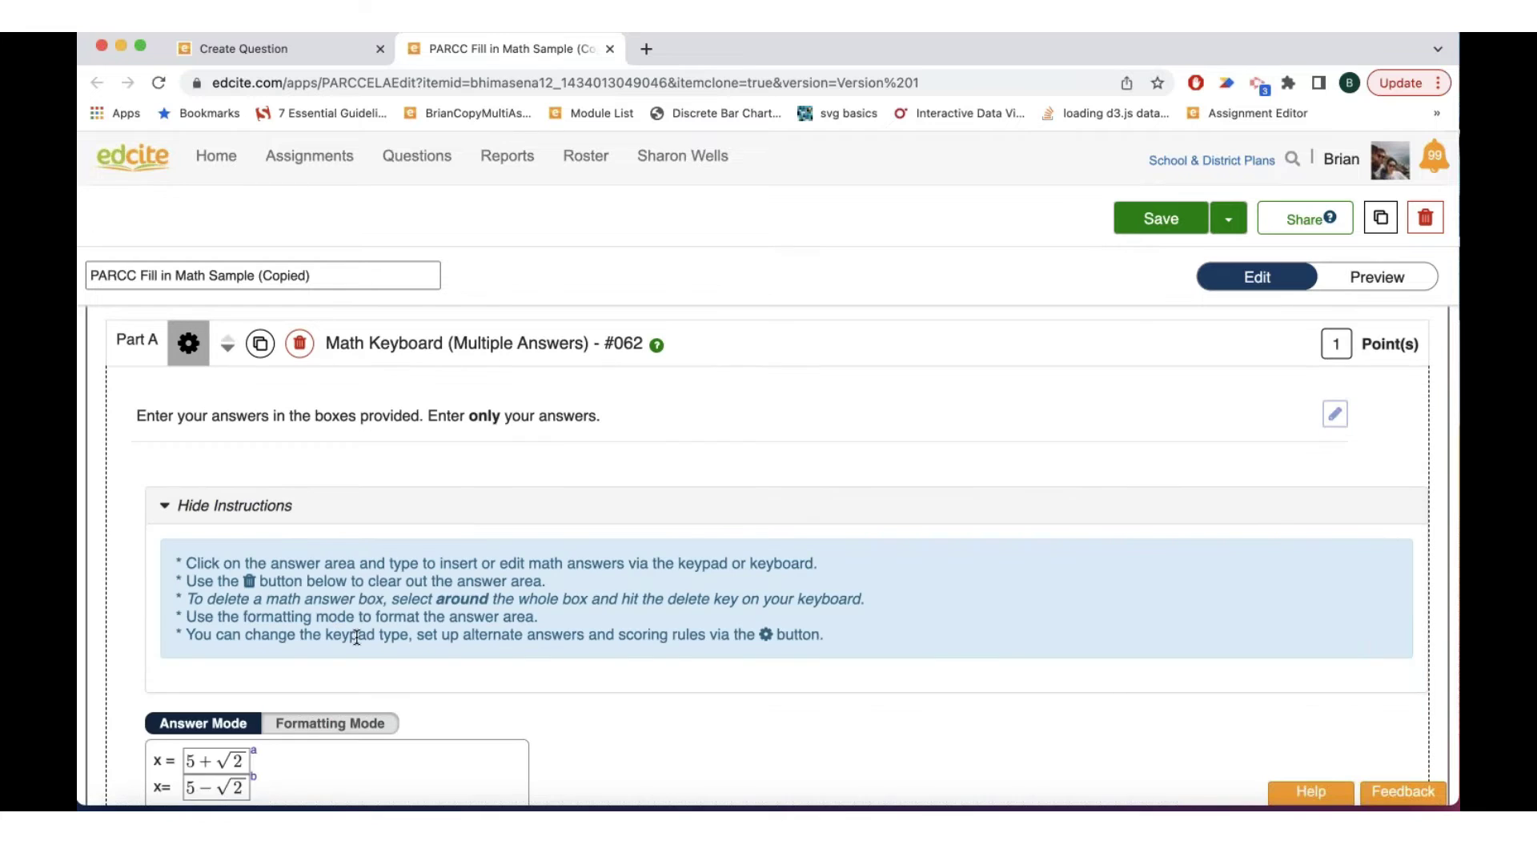
scroll(357, 637, "down", 4)
scroll(356, 637, "down", 5)
scroll(358, 637, "down", 3)
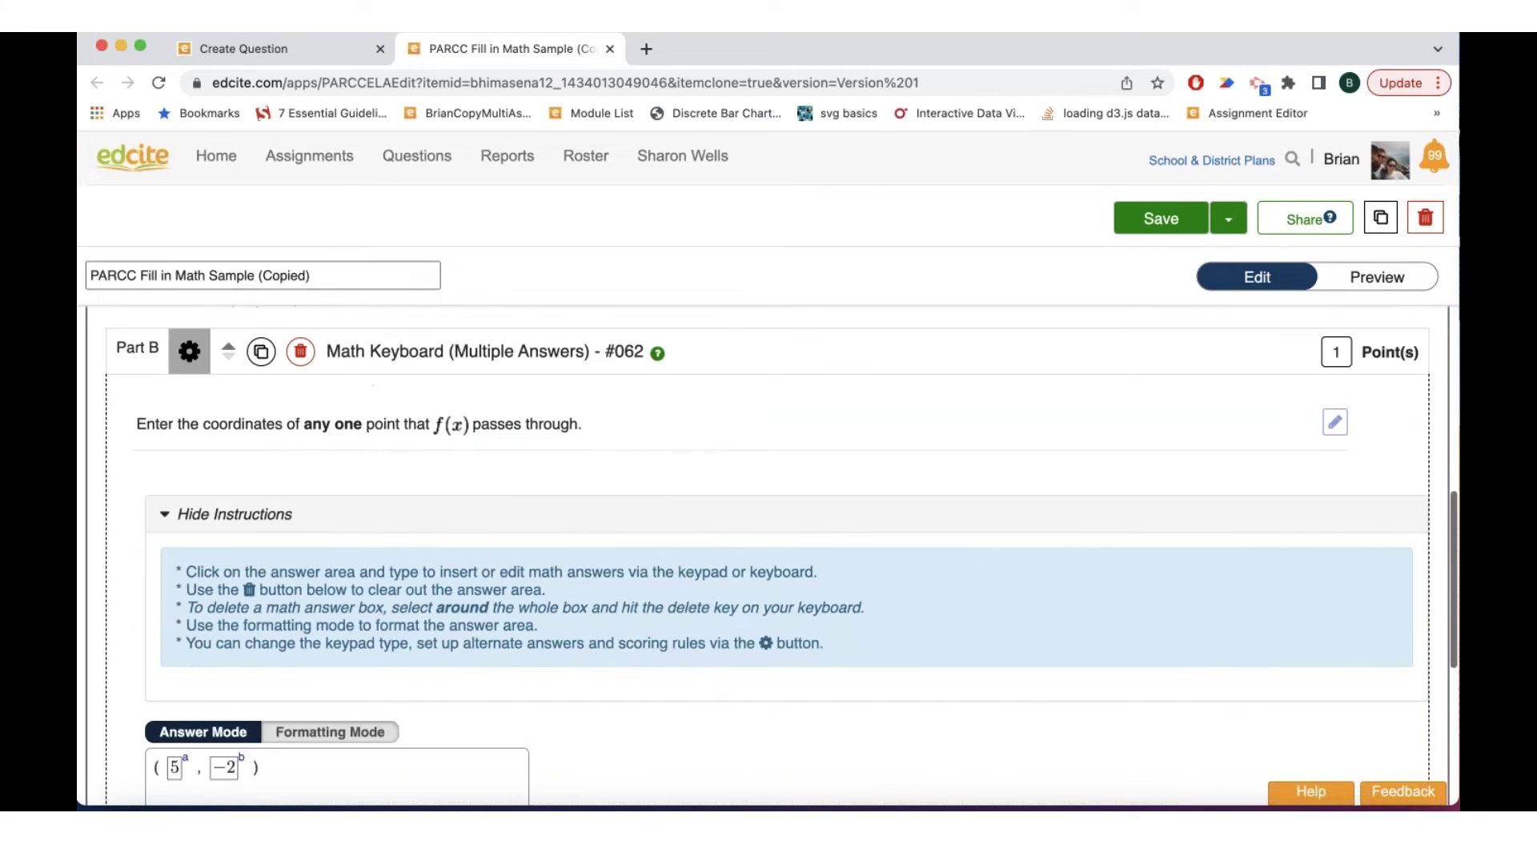
scroll(360, 637, "down", 1)
scroll(277, 482, "up", 1)
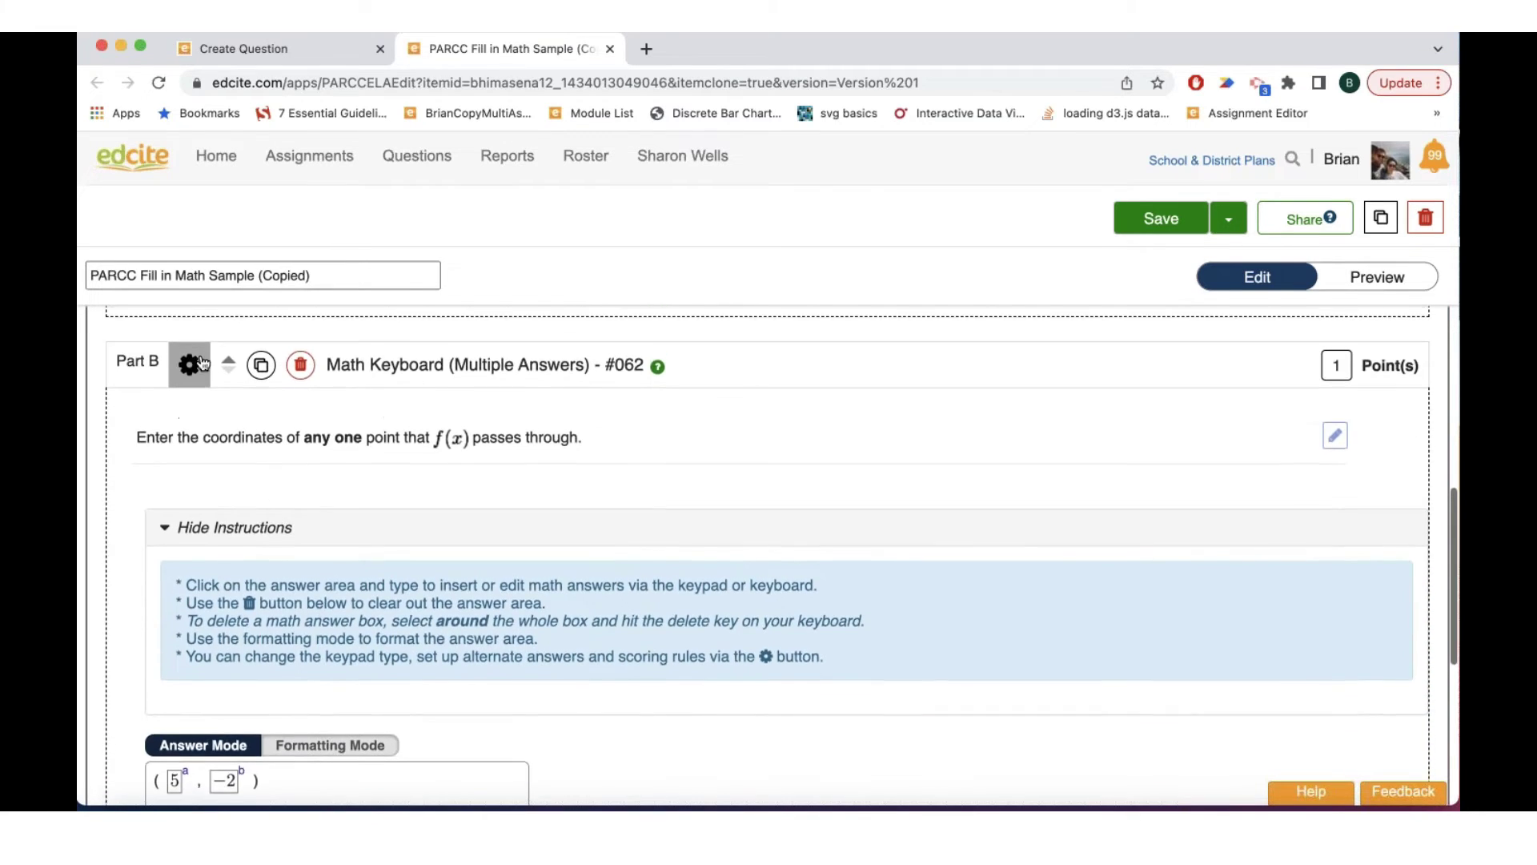
left_click(200, 365)
Step: Check blank a's answer of 5 and blank b's answer of −2, then view the conditional scoring equation
scroll(288, 570, "down", 1)
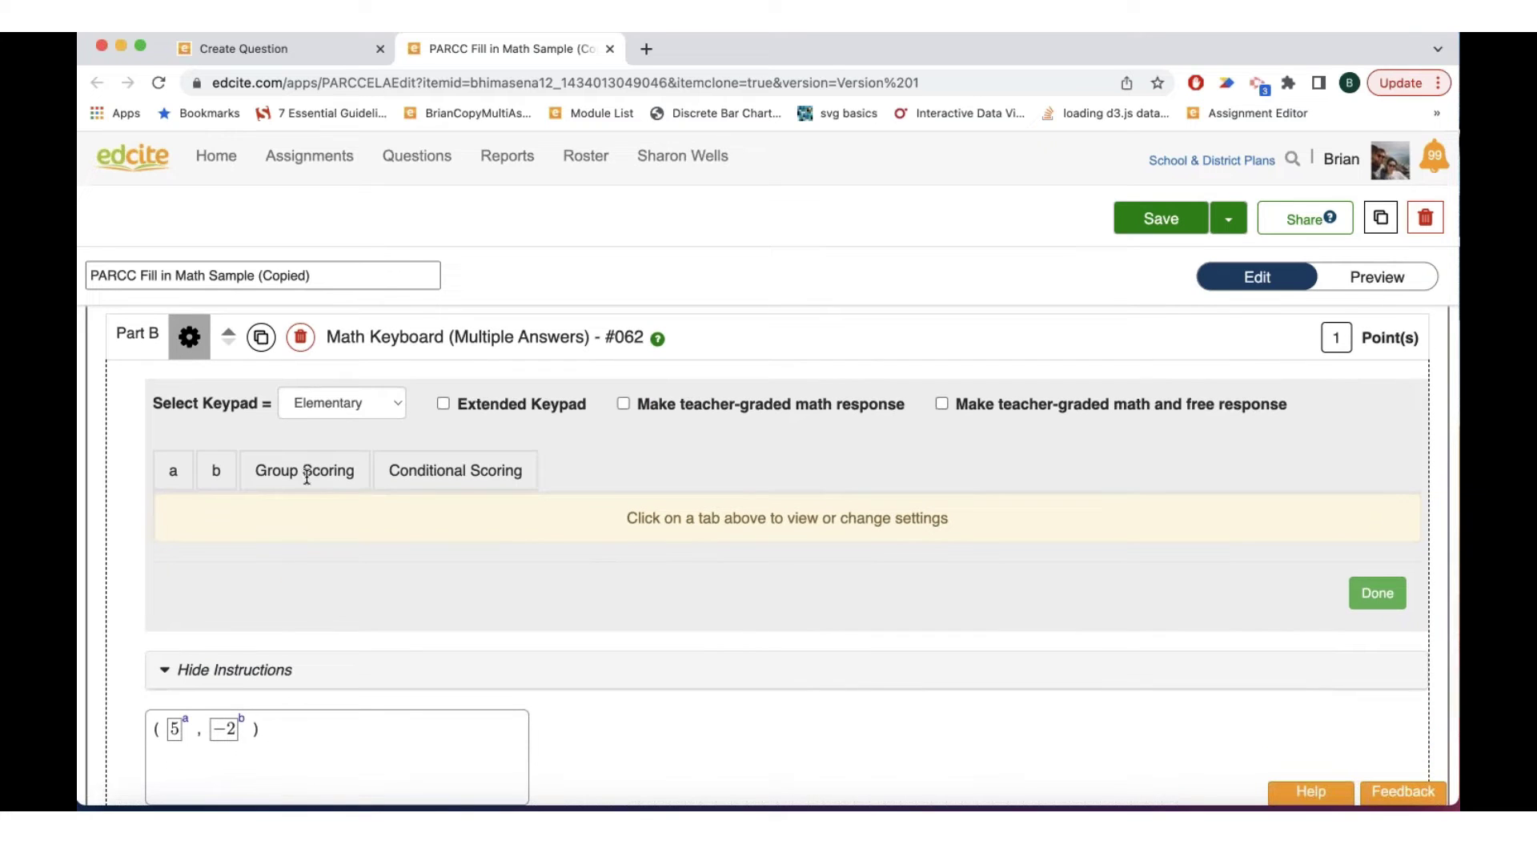
scroll(309, 645, "down", 3)
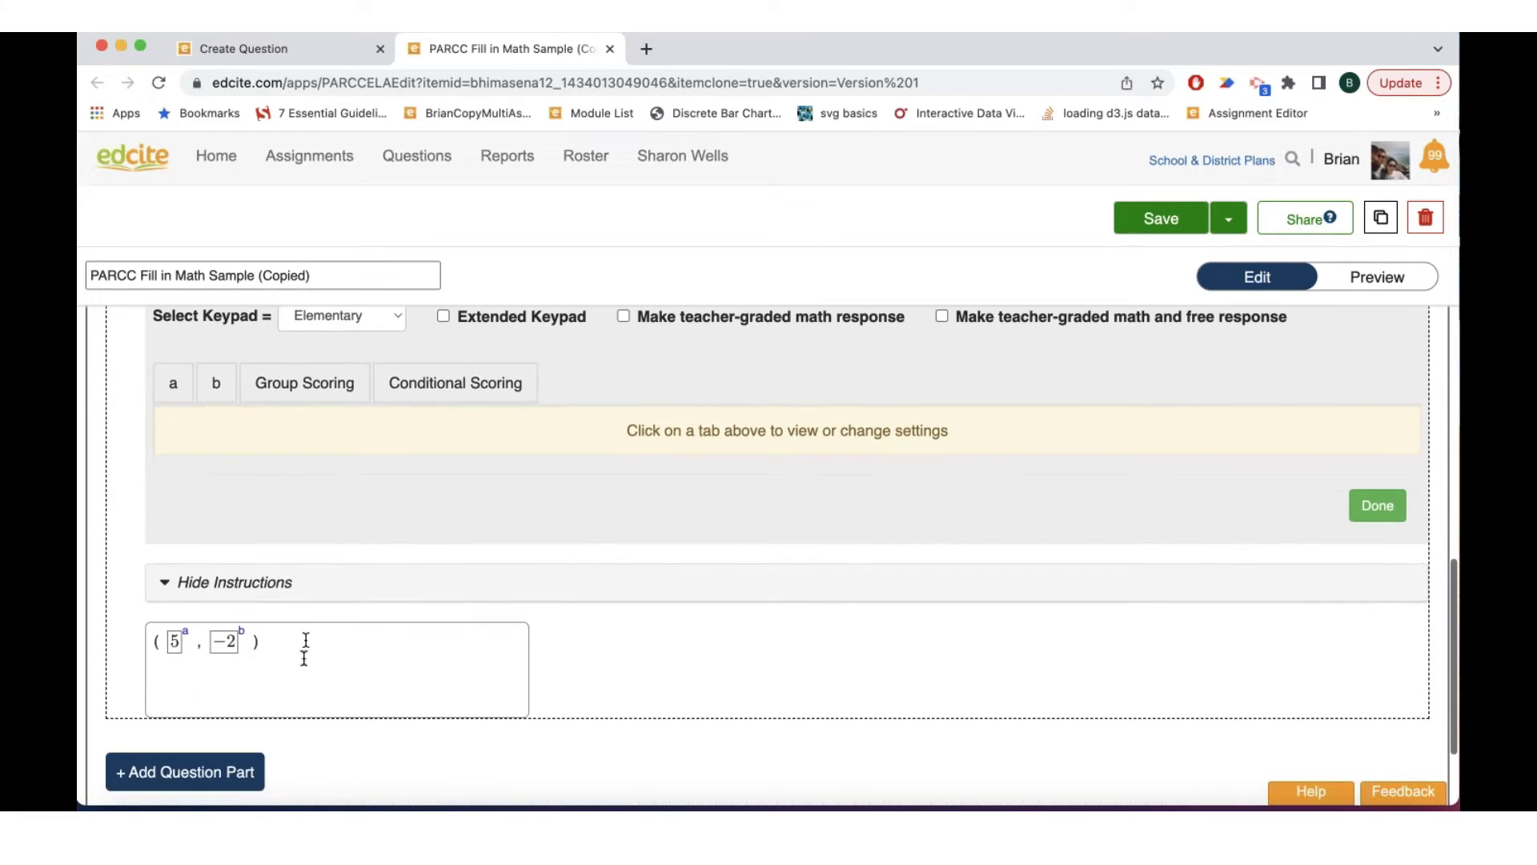
scroll(301, 666, "up", 2)
left_click(168, 434)
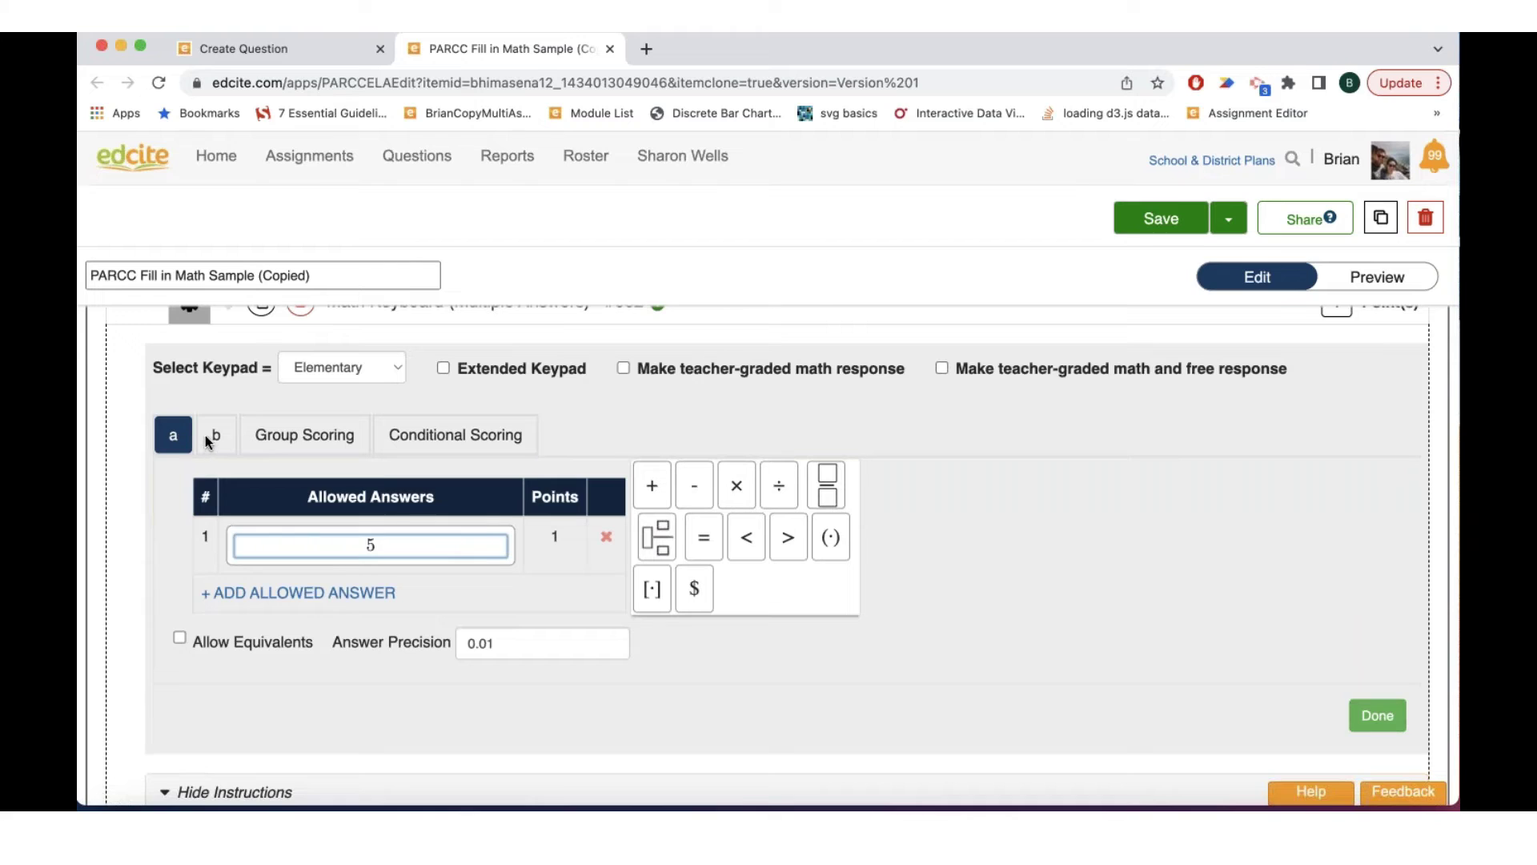
left_click(204, 435)
left_click(171, 427)
left_click(222, 437)
left_click(172, 426)
left_click(433, 435)
Step: Save the copied question with Part B's a*a -10*a + 23 - b = 0 rule and close the Item Saved dialog
scroll(416, 604, "down", 1)
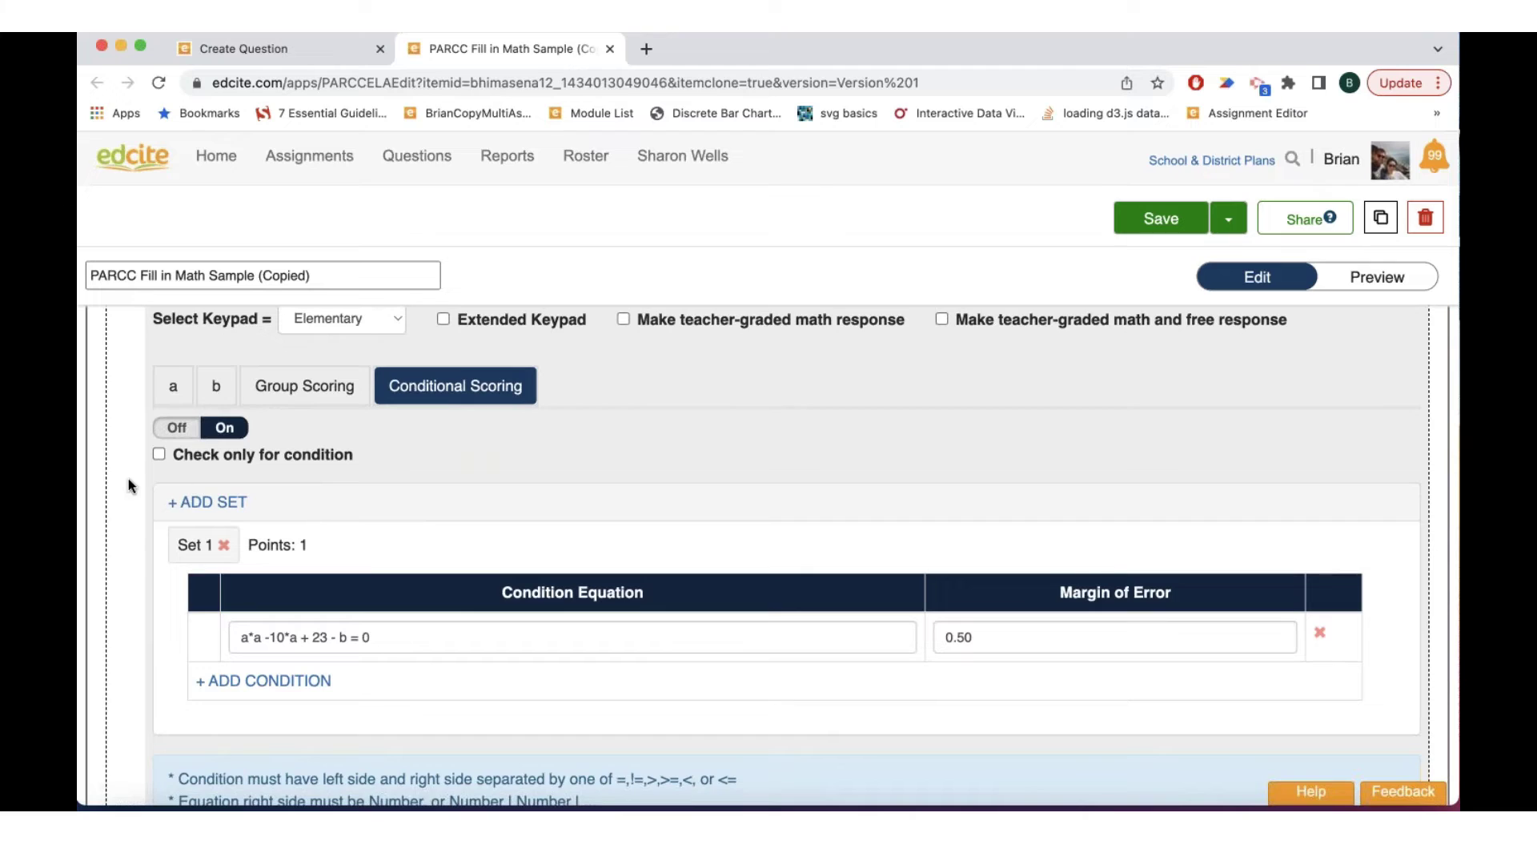
scroll(129, 478, "up", 1)
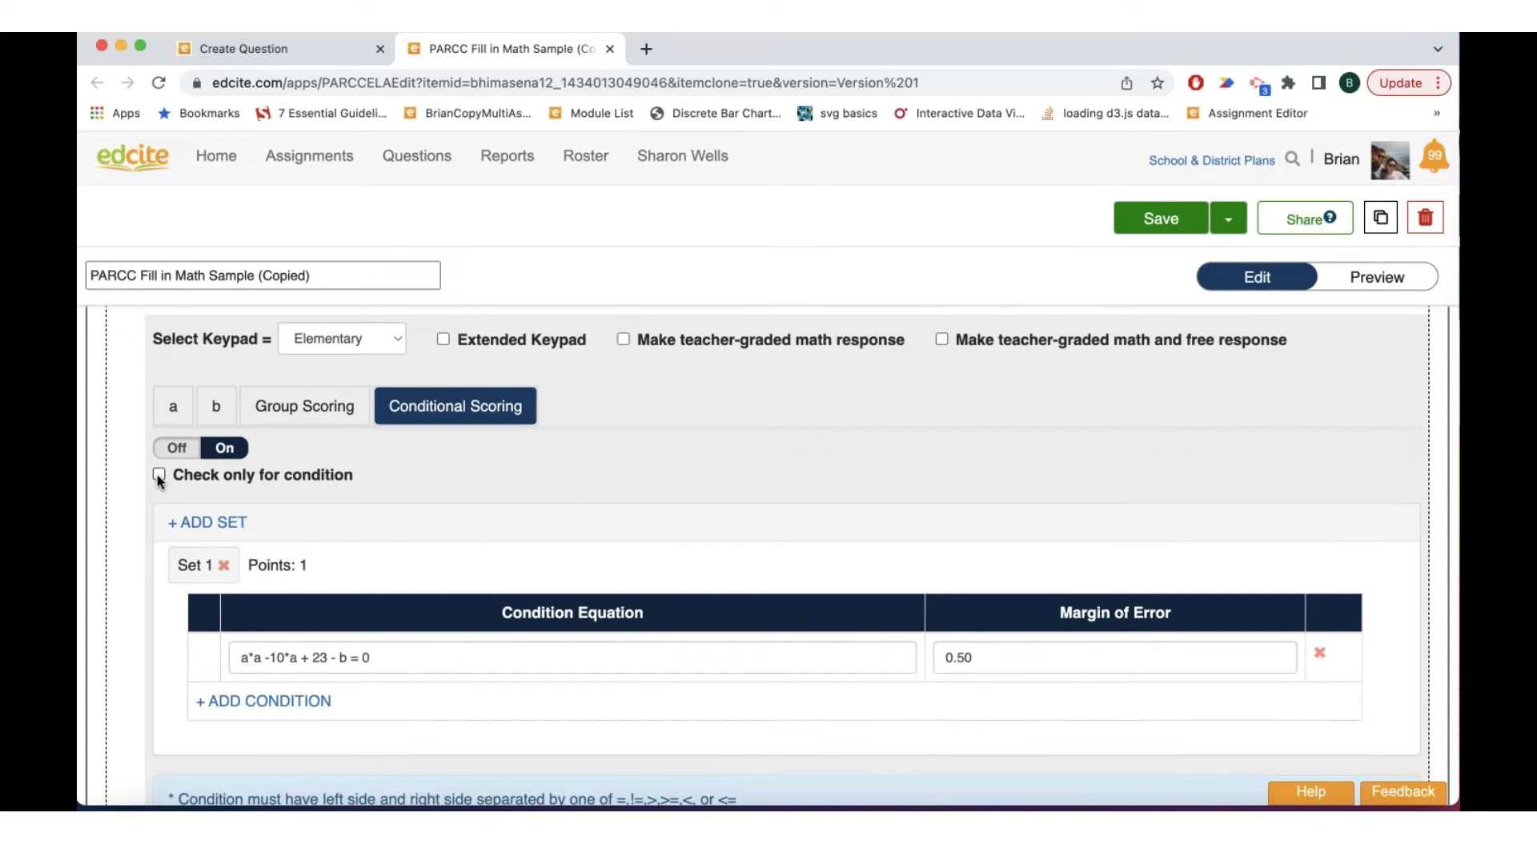
scroll(157, 497, "down", 1)
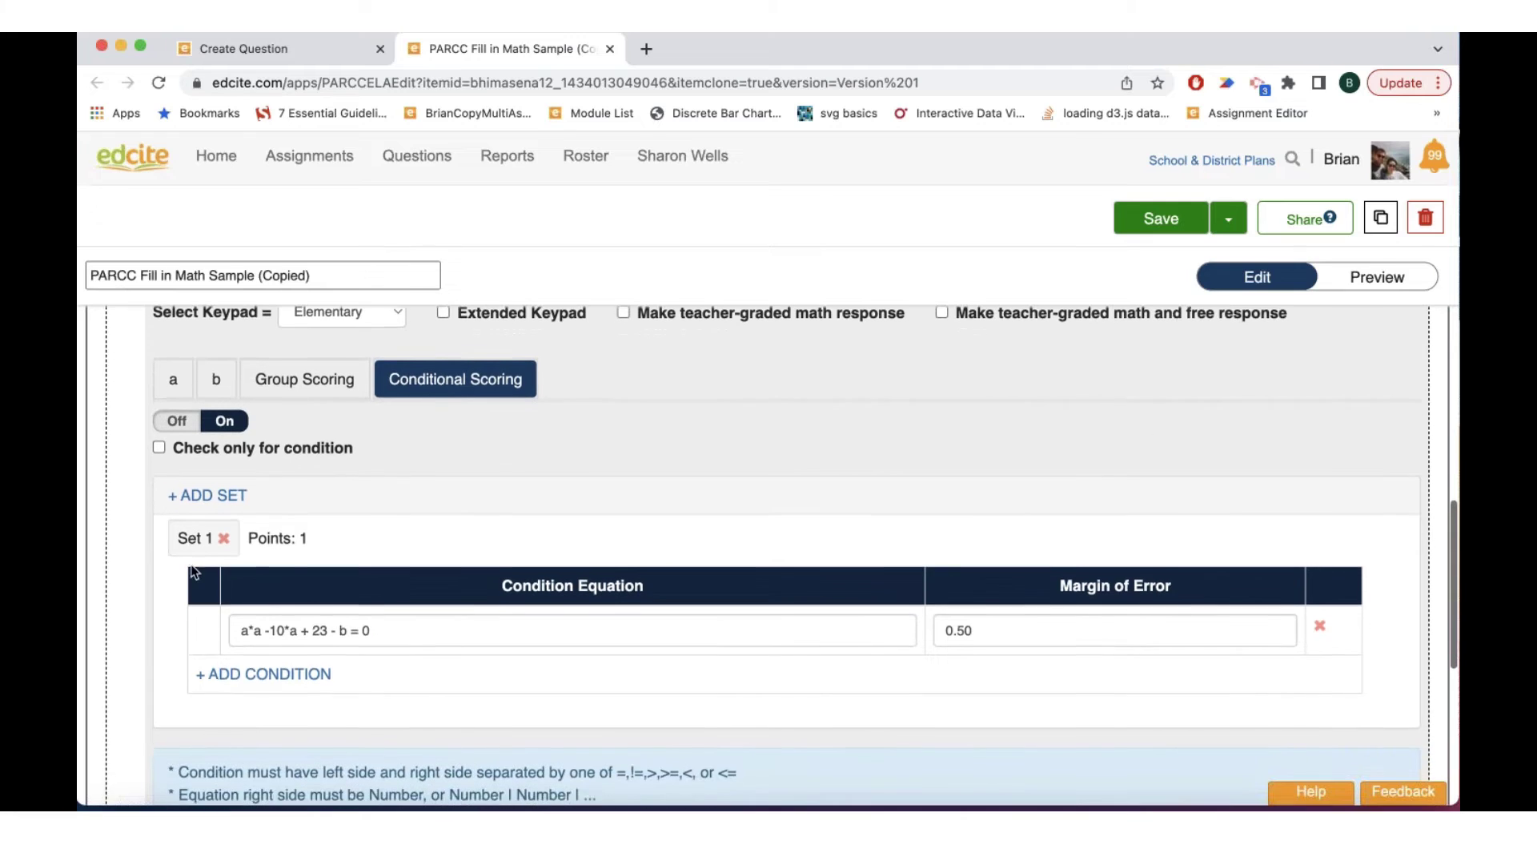
scroll(157, 531, "up", 1)
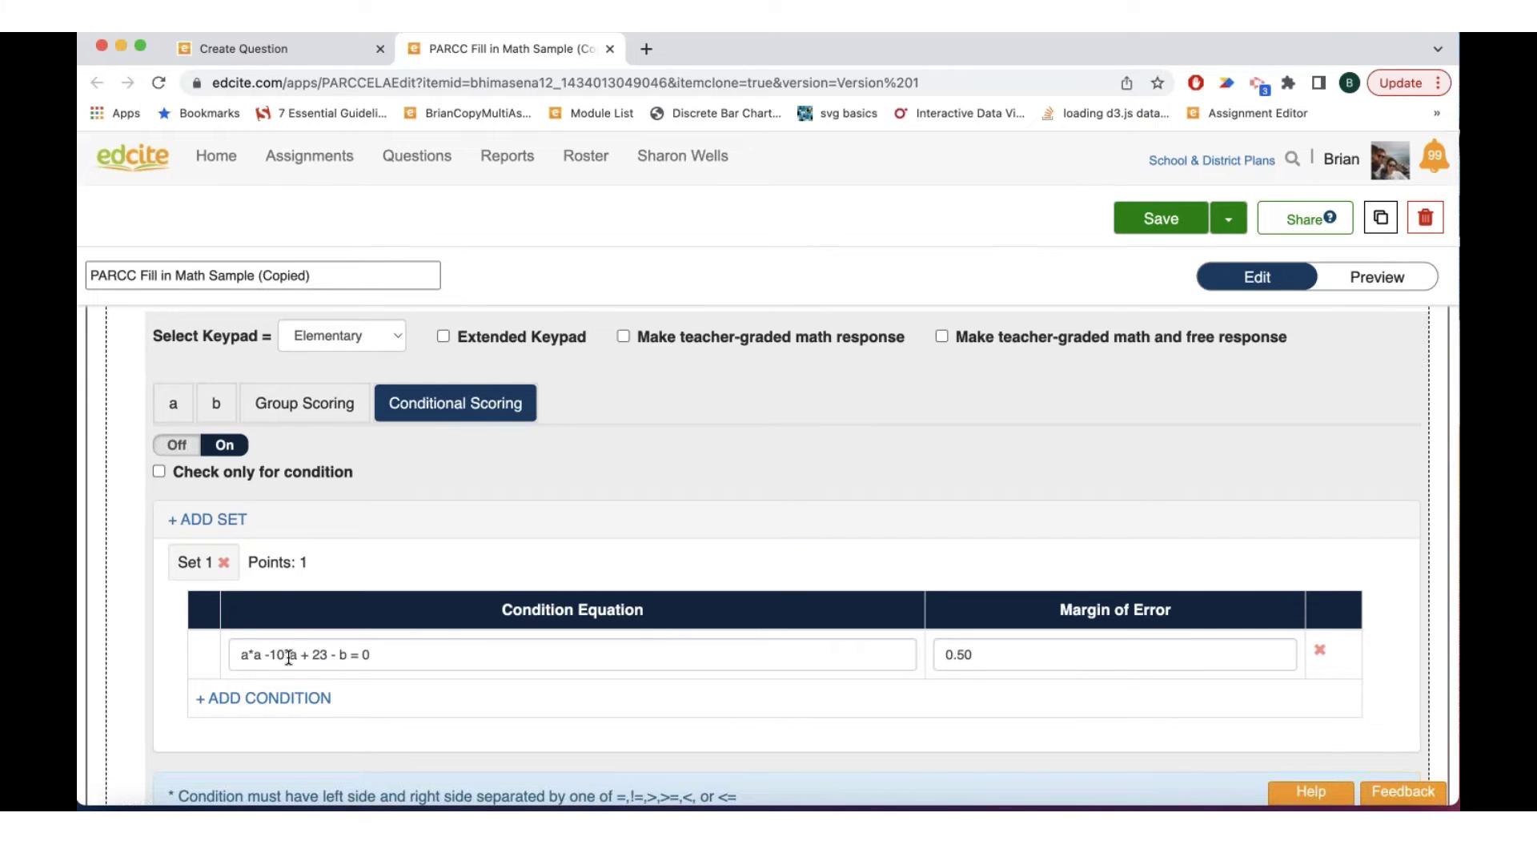
scroll(288, 657, "up", 1)
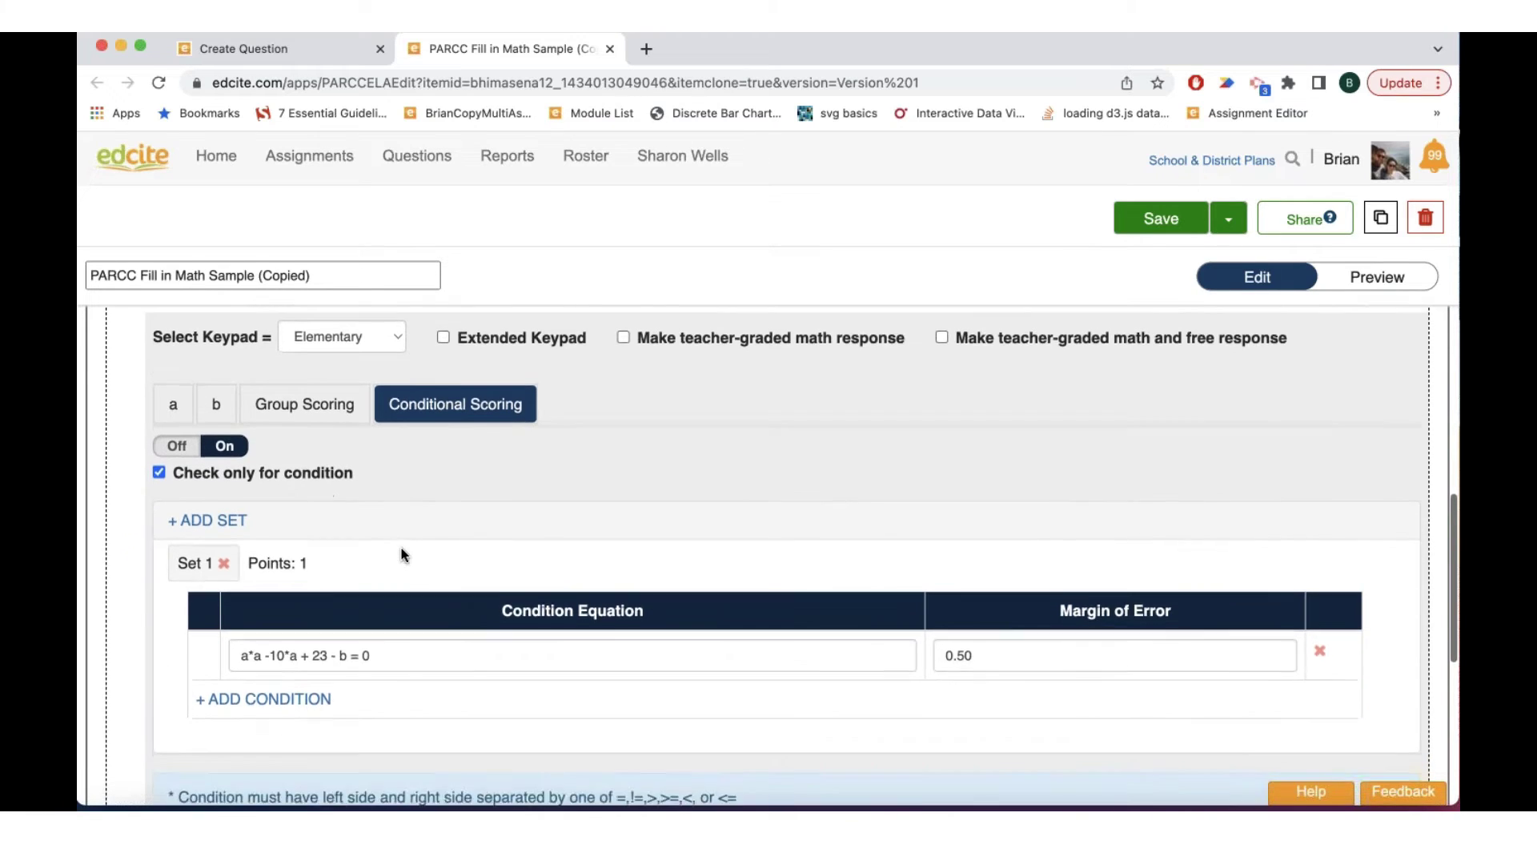
scroll(401, 549, "up", 3)
scroll(401, 548, "up", 3)
scroll(458, 502, "up", 1)
scroll(458, 502, "up", 4)
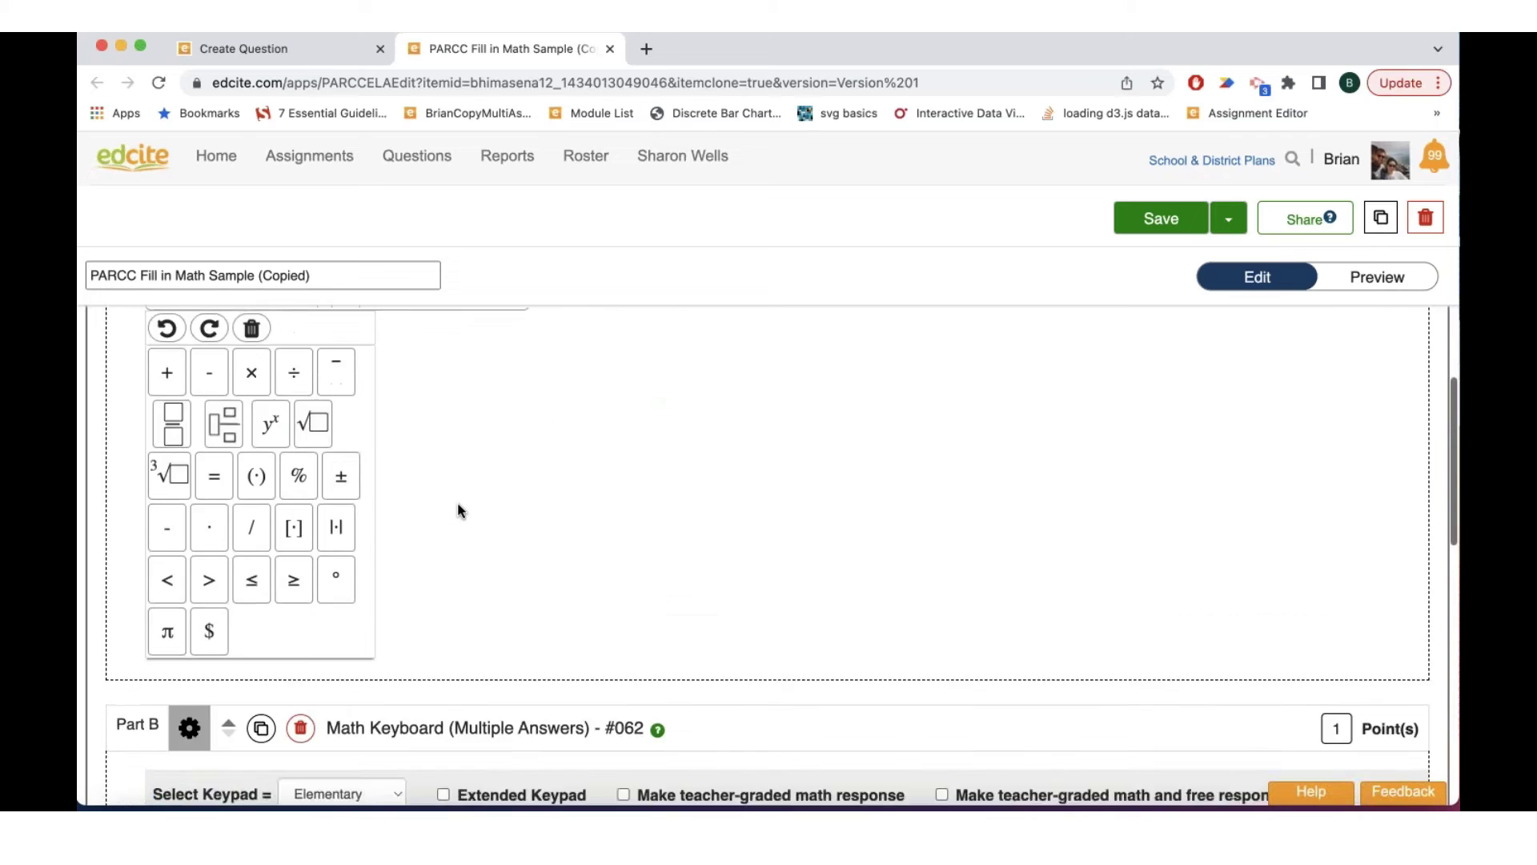
scroll(458, 502, "up", 7)
scroll(458, 510, "down", 5)
scroll(458, 508, "down", 3)
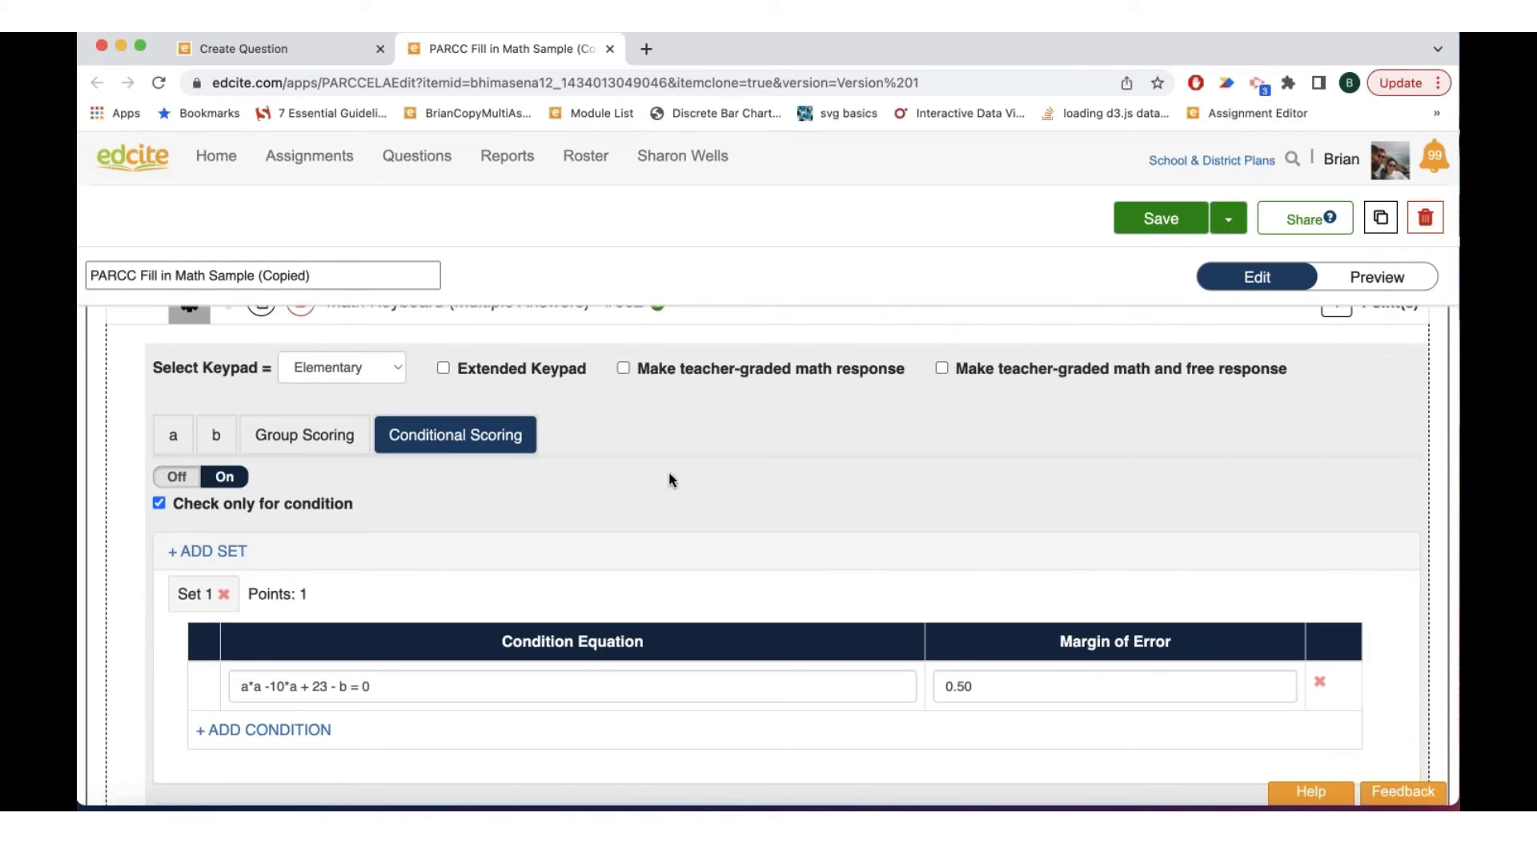
left_click(1161, 218)
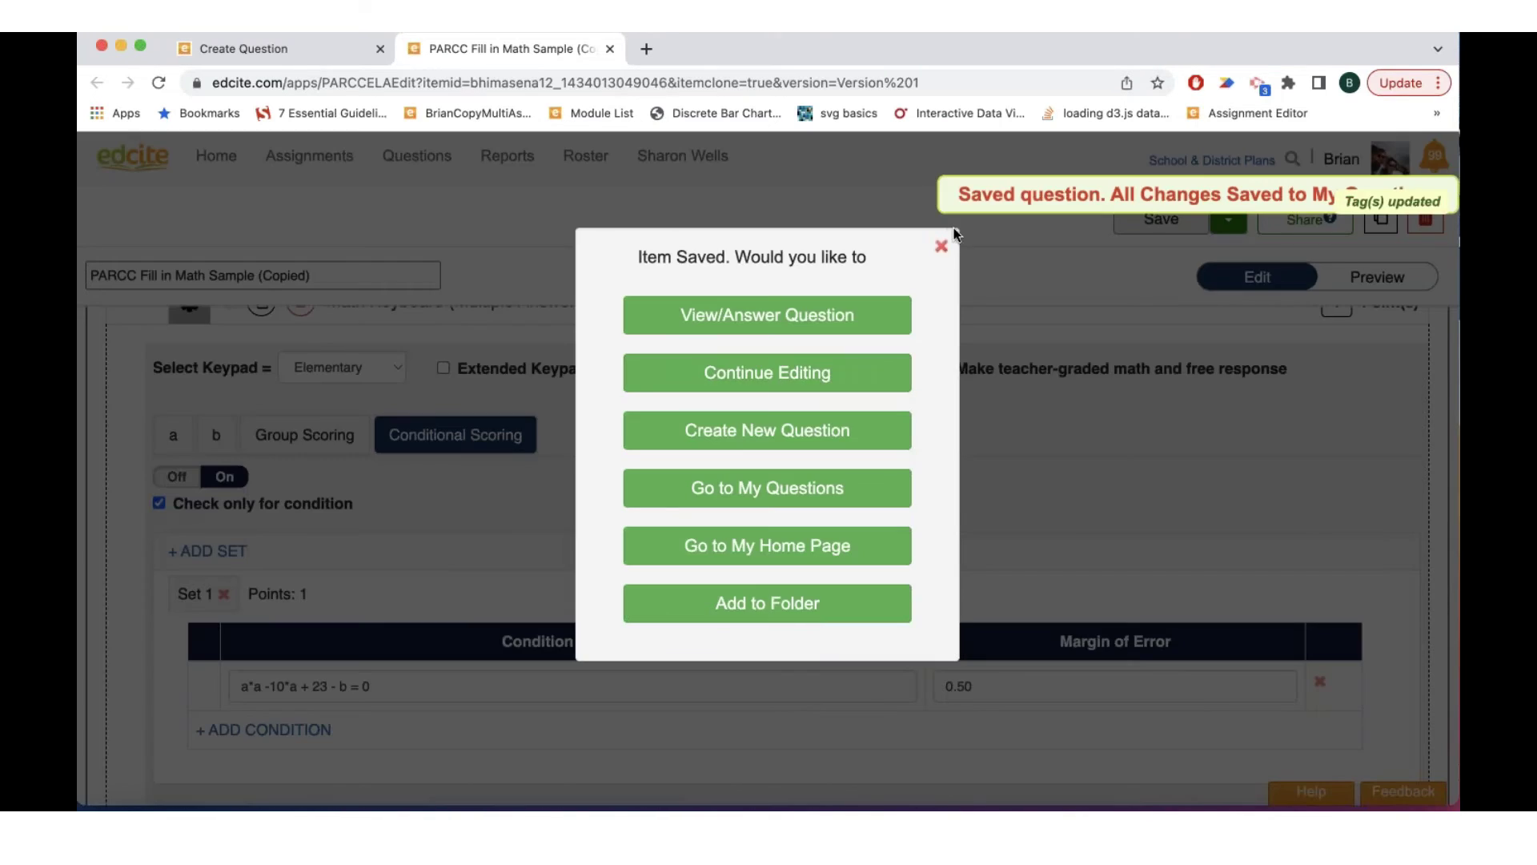
left_click(942, 248)
scroll(719, 558, "down", 1)
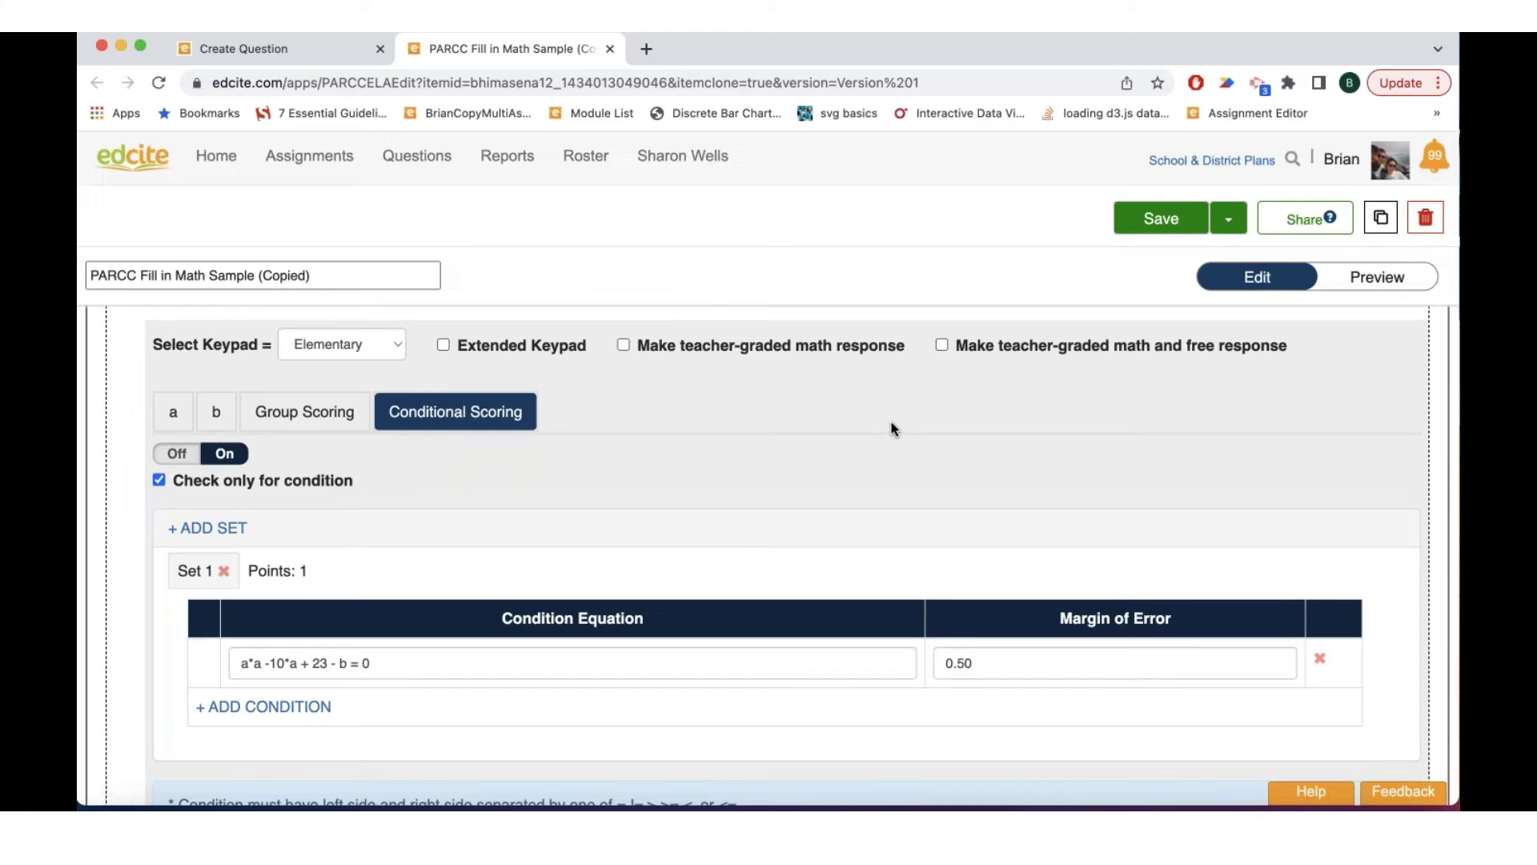
scroll(904, 424, "up", 5)
Step: In Preview, enter the point (0, 23) as Part B's answer
left_click(1338, 281)
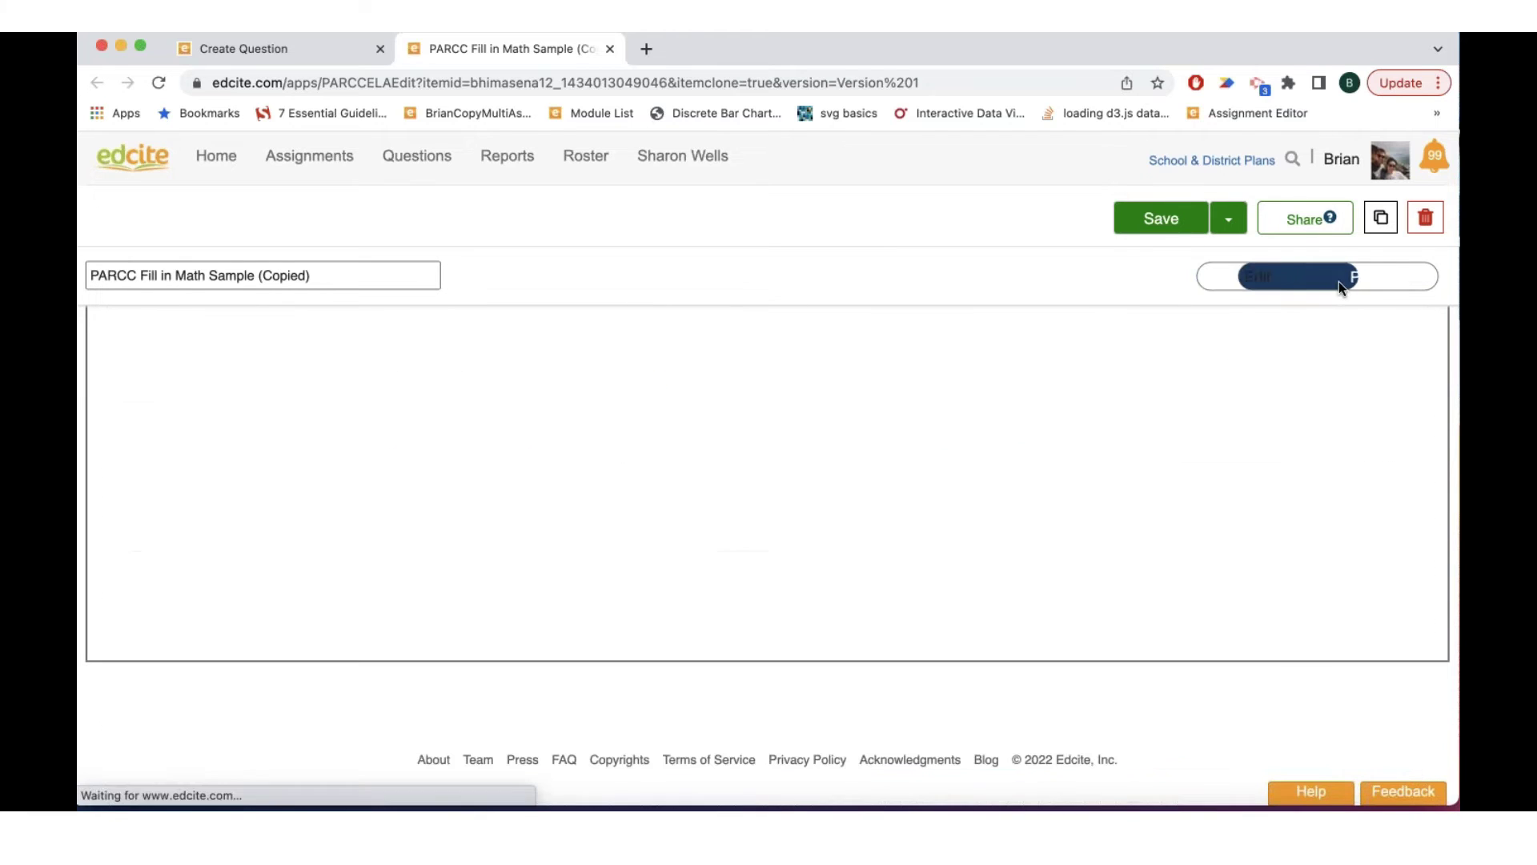
scroll(789, 560, "down", 3)
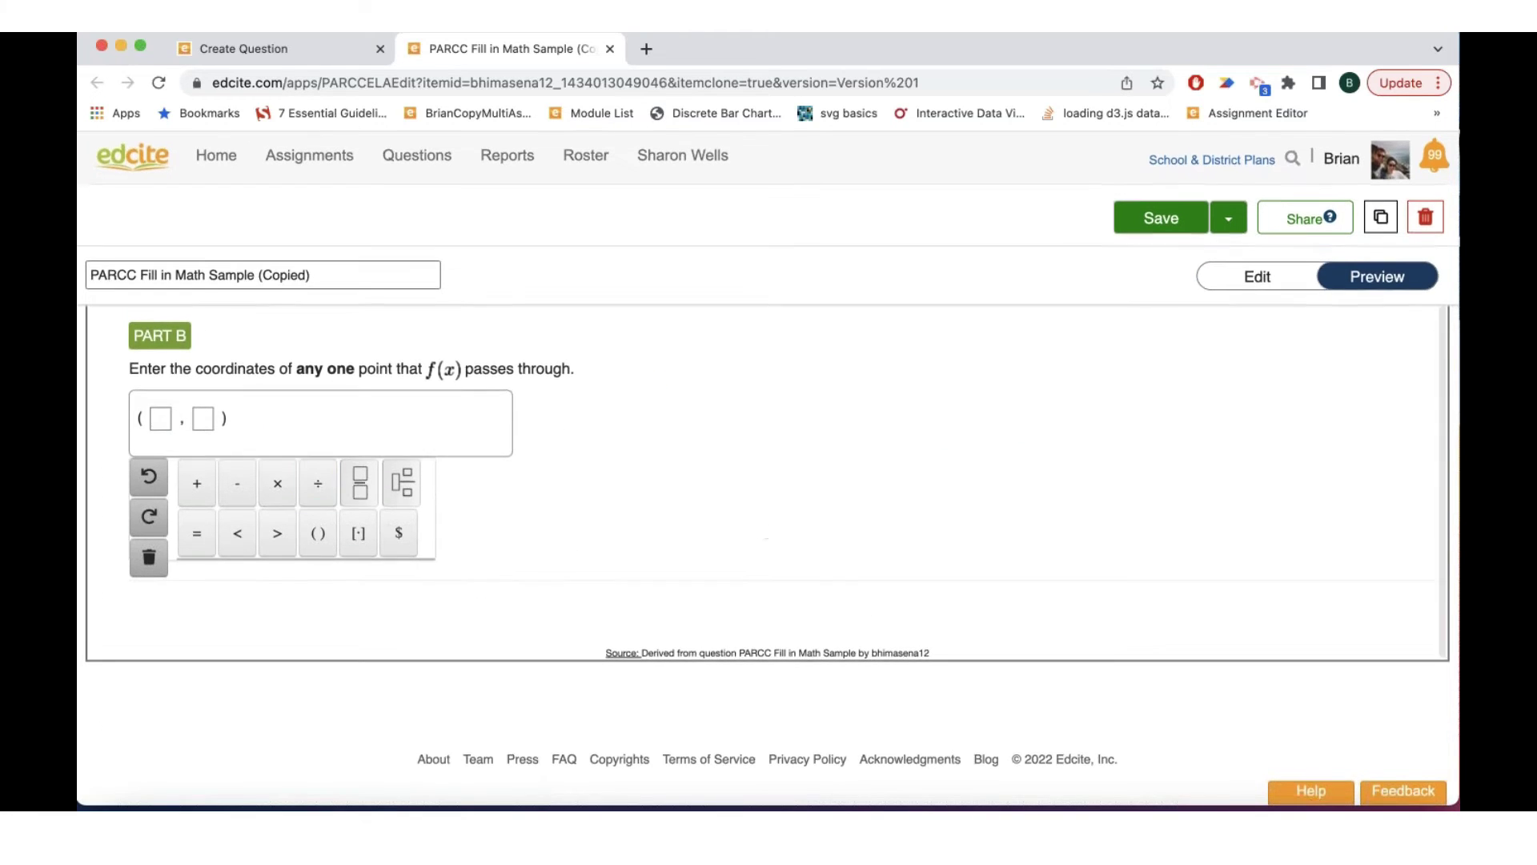
left_click(160, 417)
type("0")
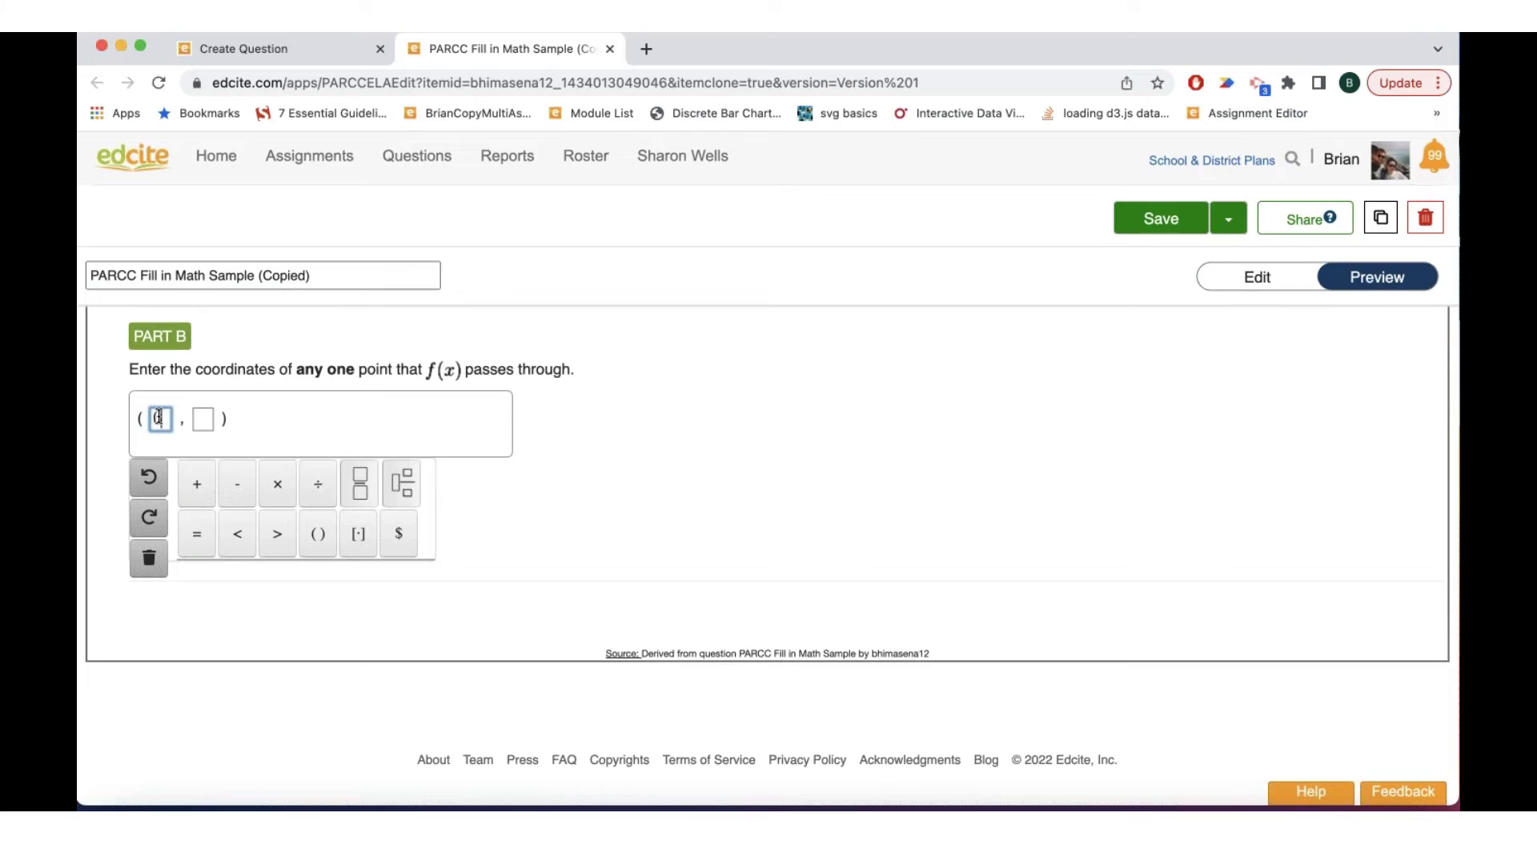
left_click(203, 418)
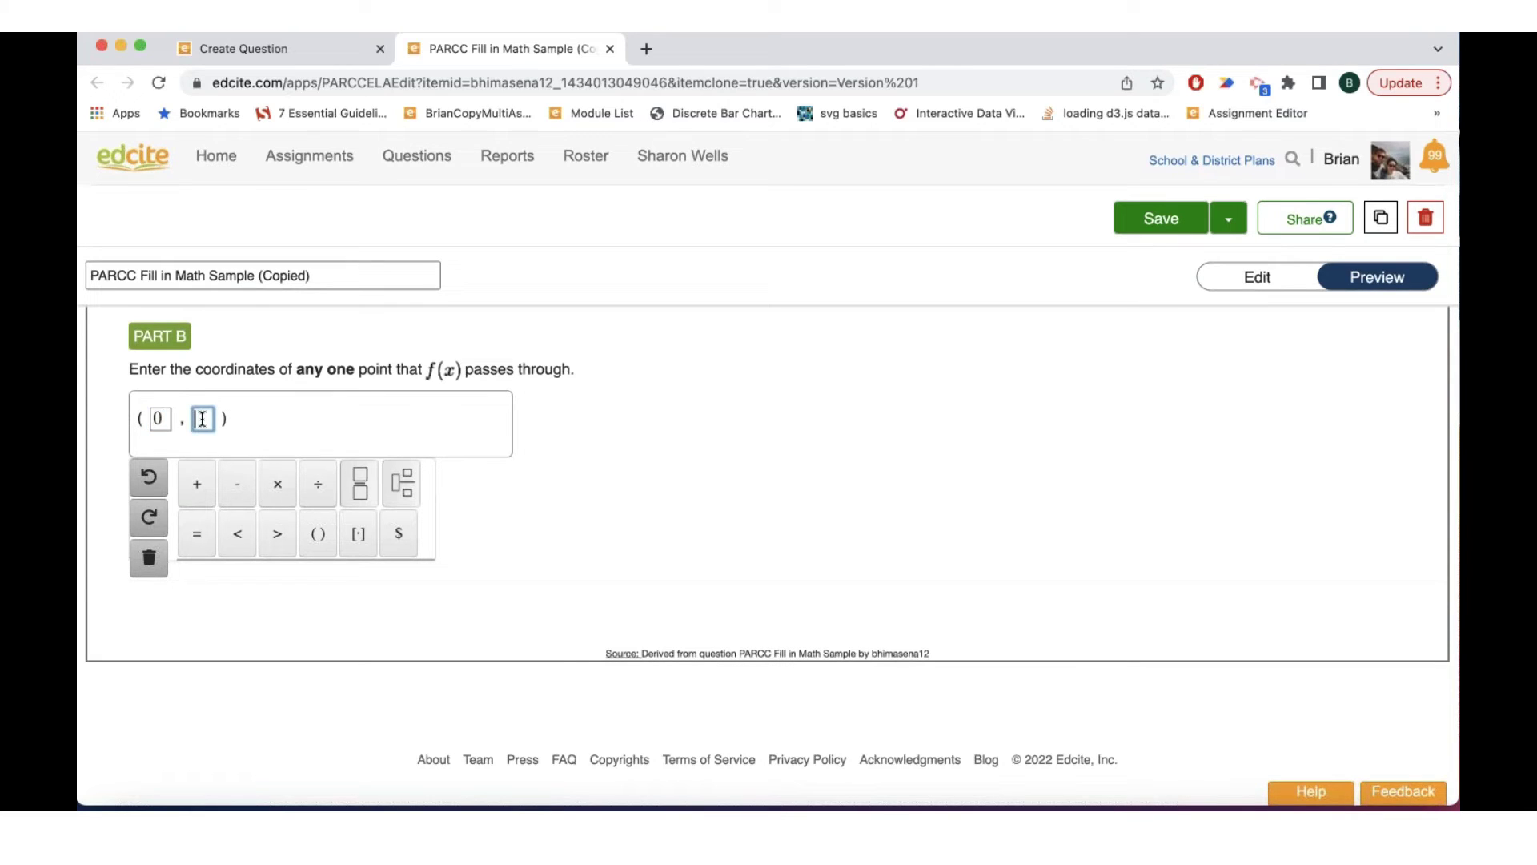
type("23")
Step: Check the answer and review the 50% score, with Part B earning 1 of 1 points
scroll(278, 489, "up", 2)
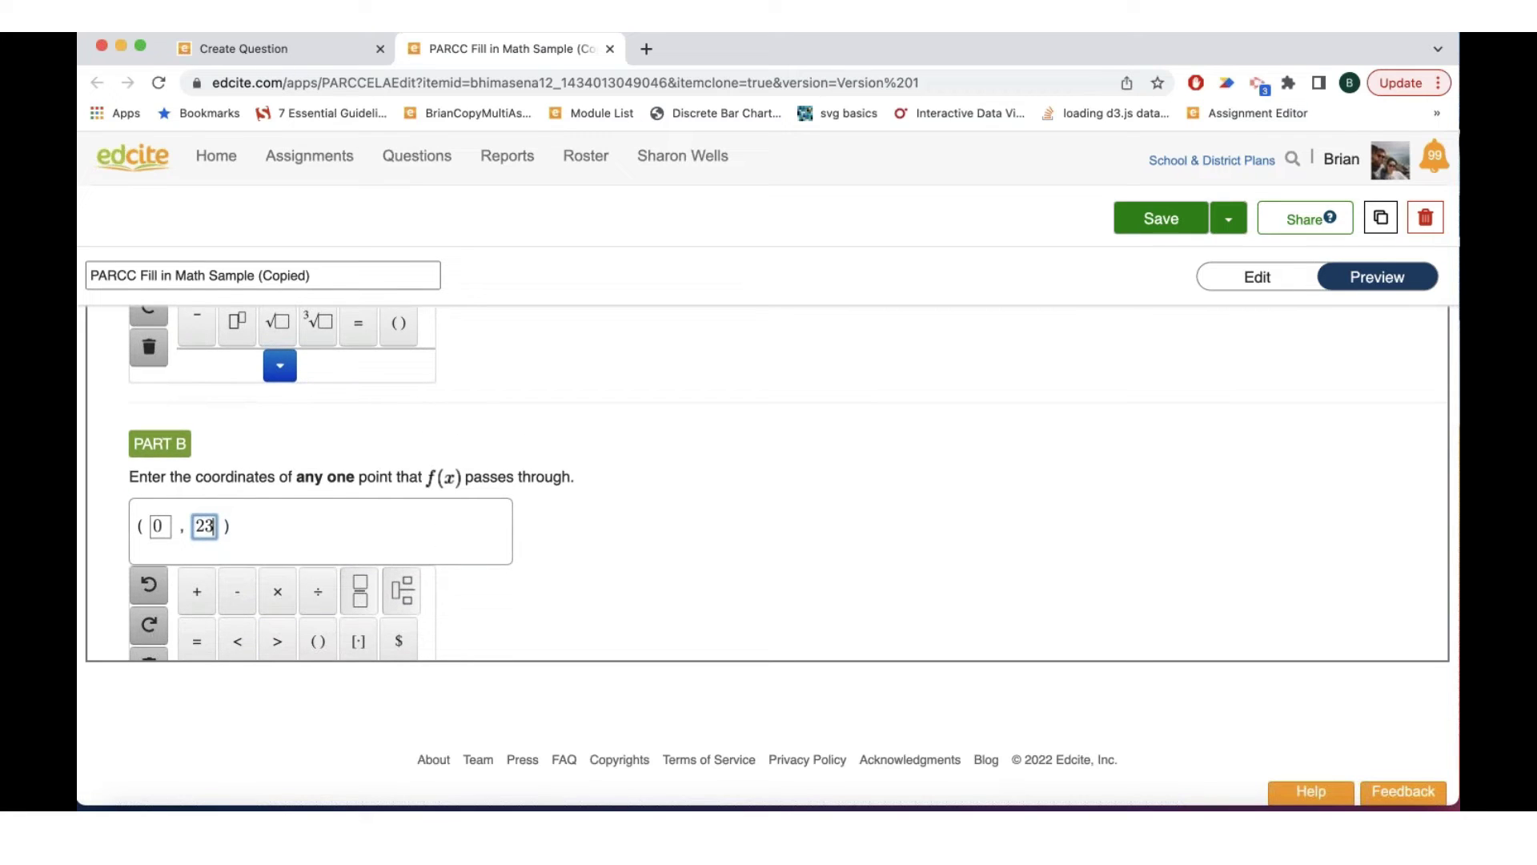
scroll(277, 488, "down", 2)
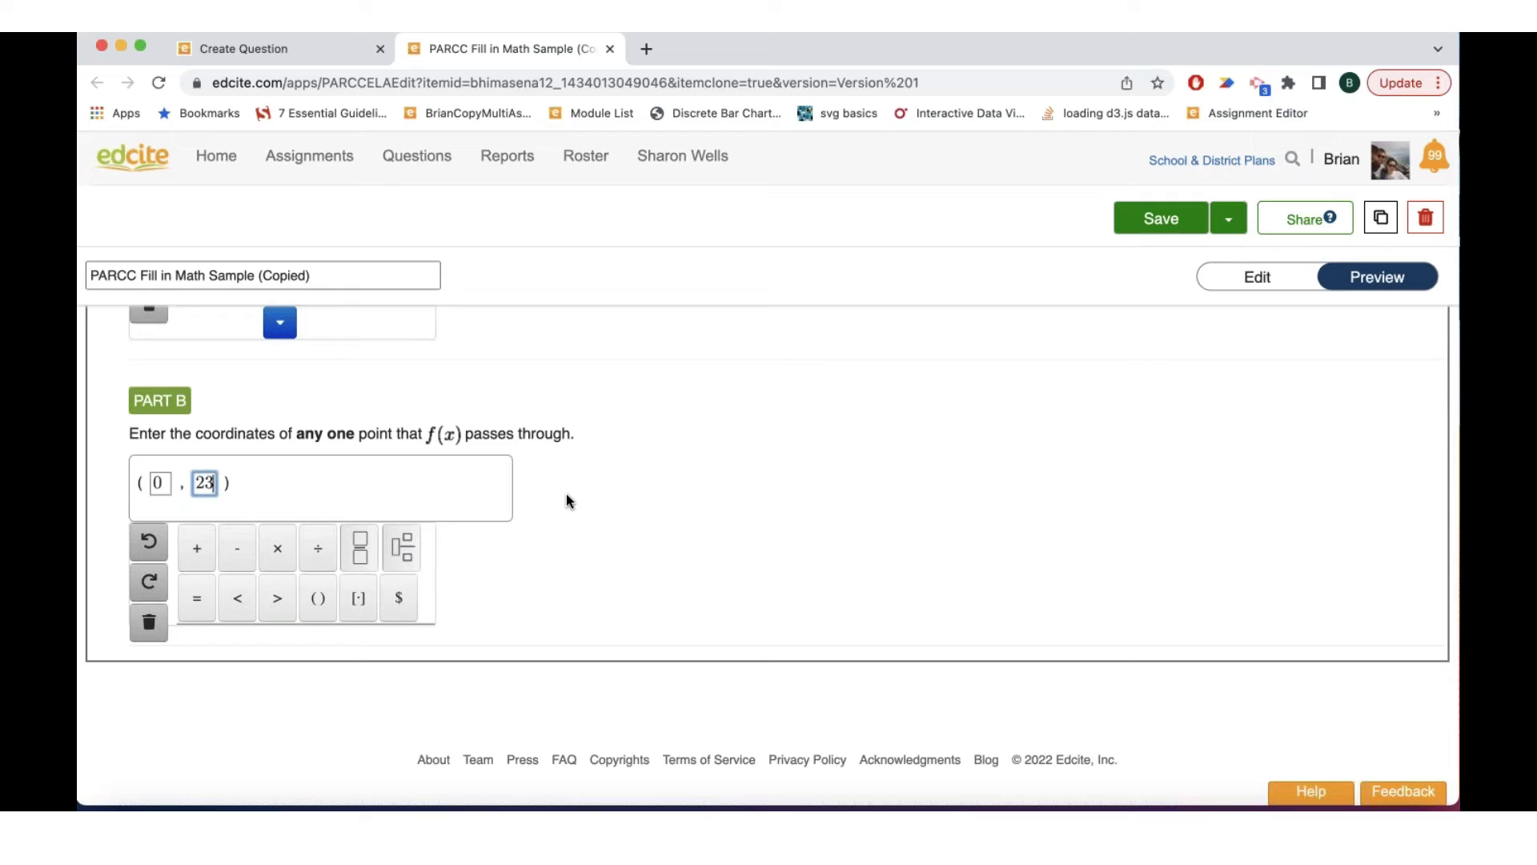
scroll(567, 499, "up", 1)
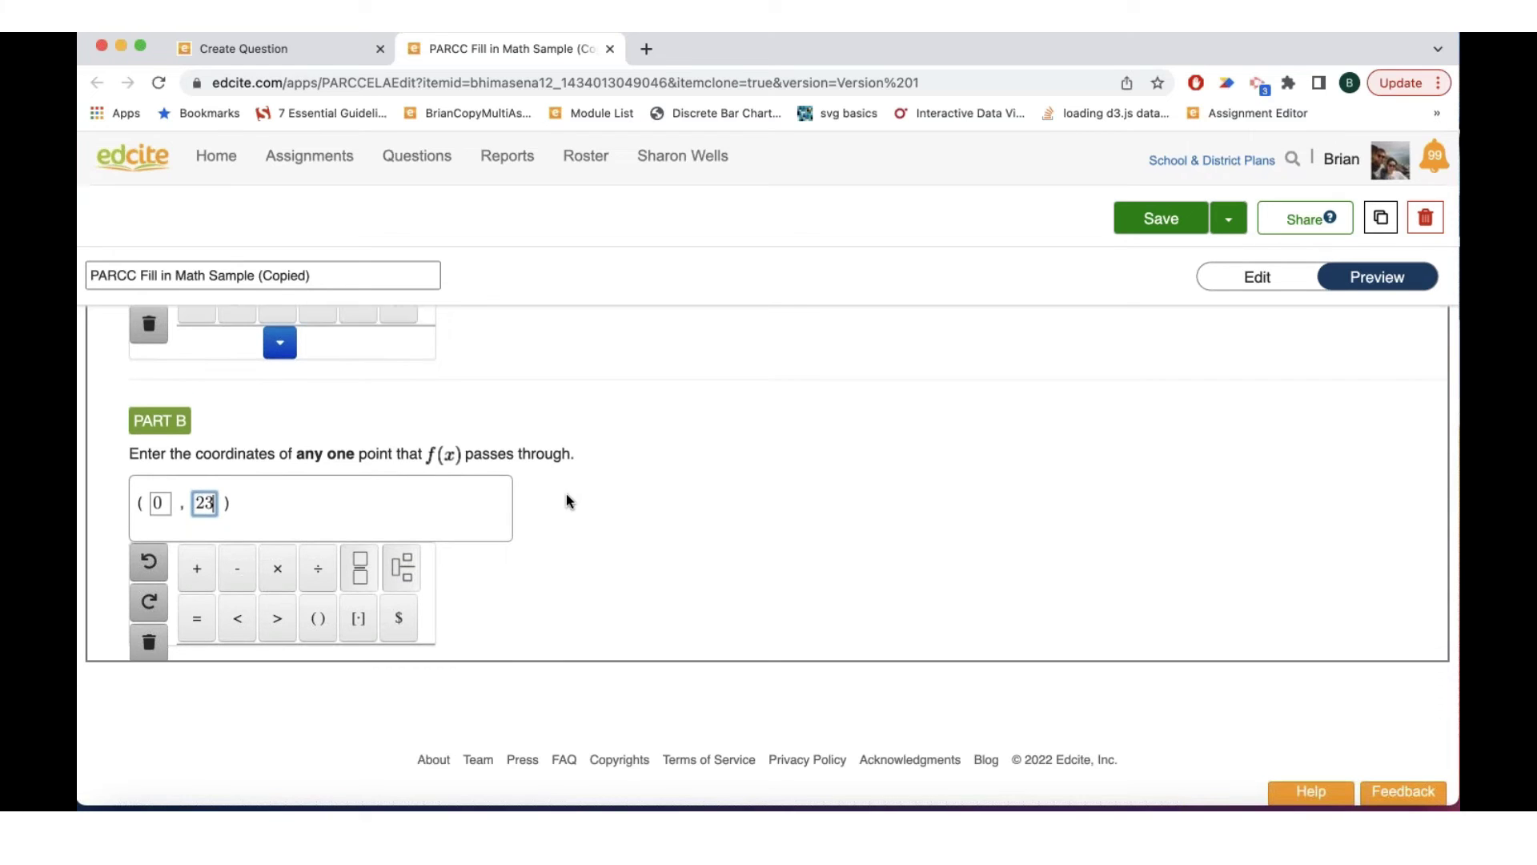
scroll(566, 501, "up", 2)
scroll(566, 500, "up", 1)
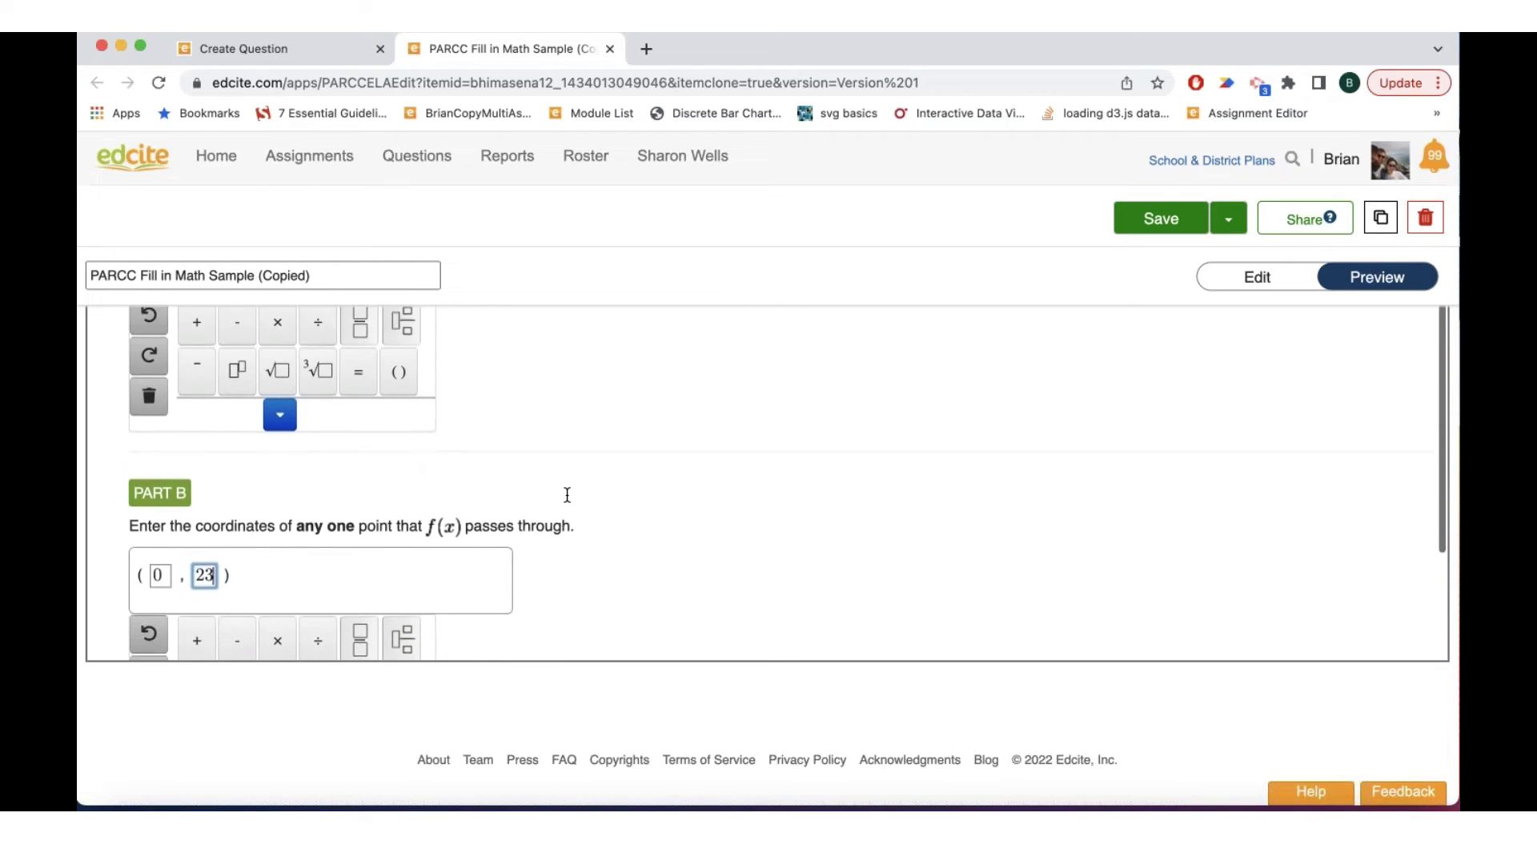
scroll(565, 500, "up", 5)
scroll(1002, 410, "up", 5)
left_click(1174, 367)
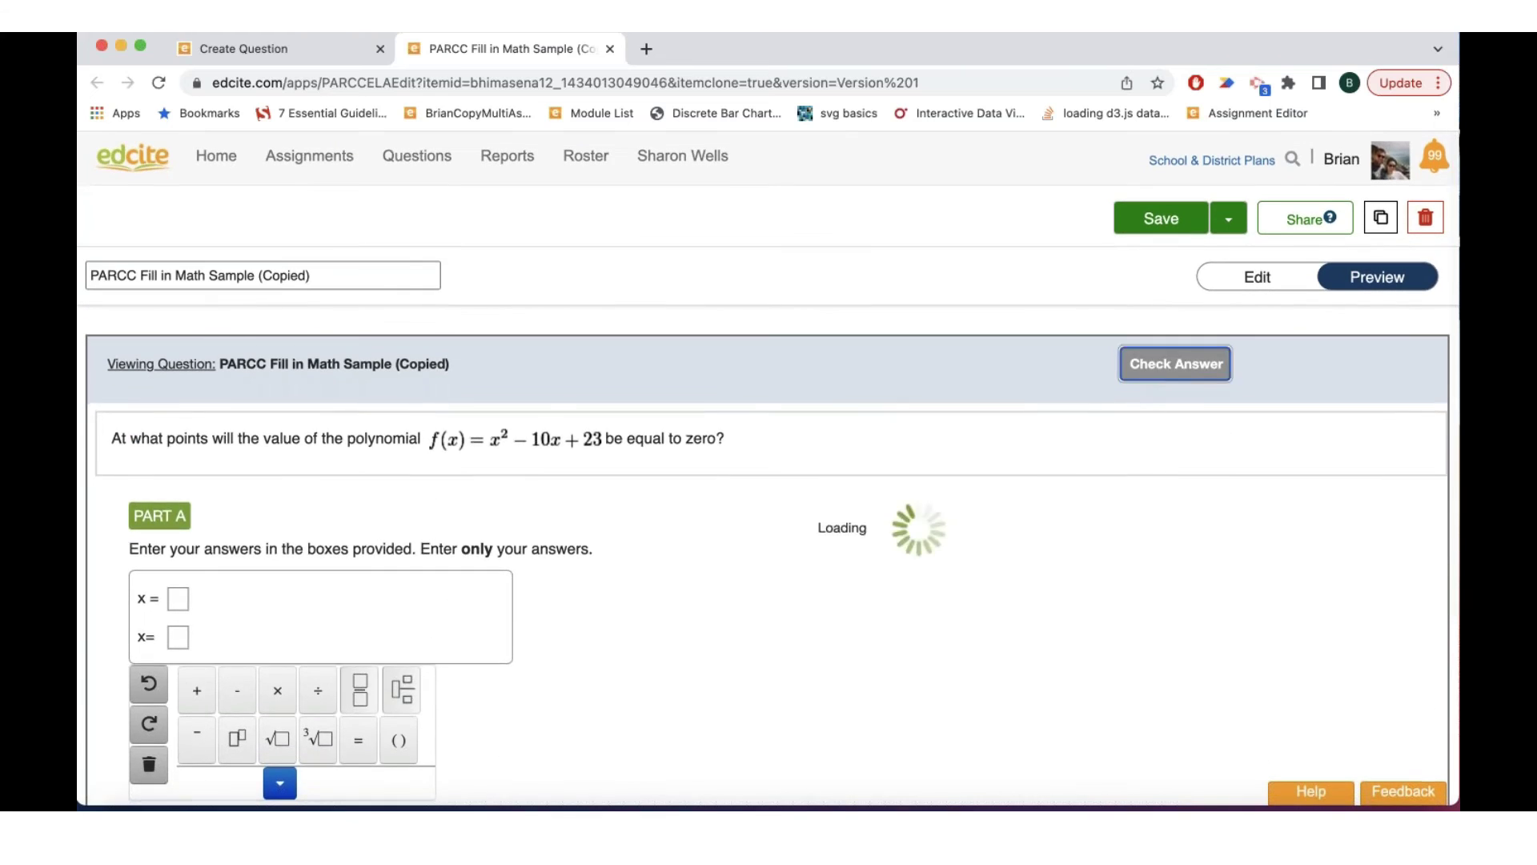
scroll(535, 622, "down", 2)
scroll(535, 622, "down", 3)
scroll(536, 622, "down", 3)
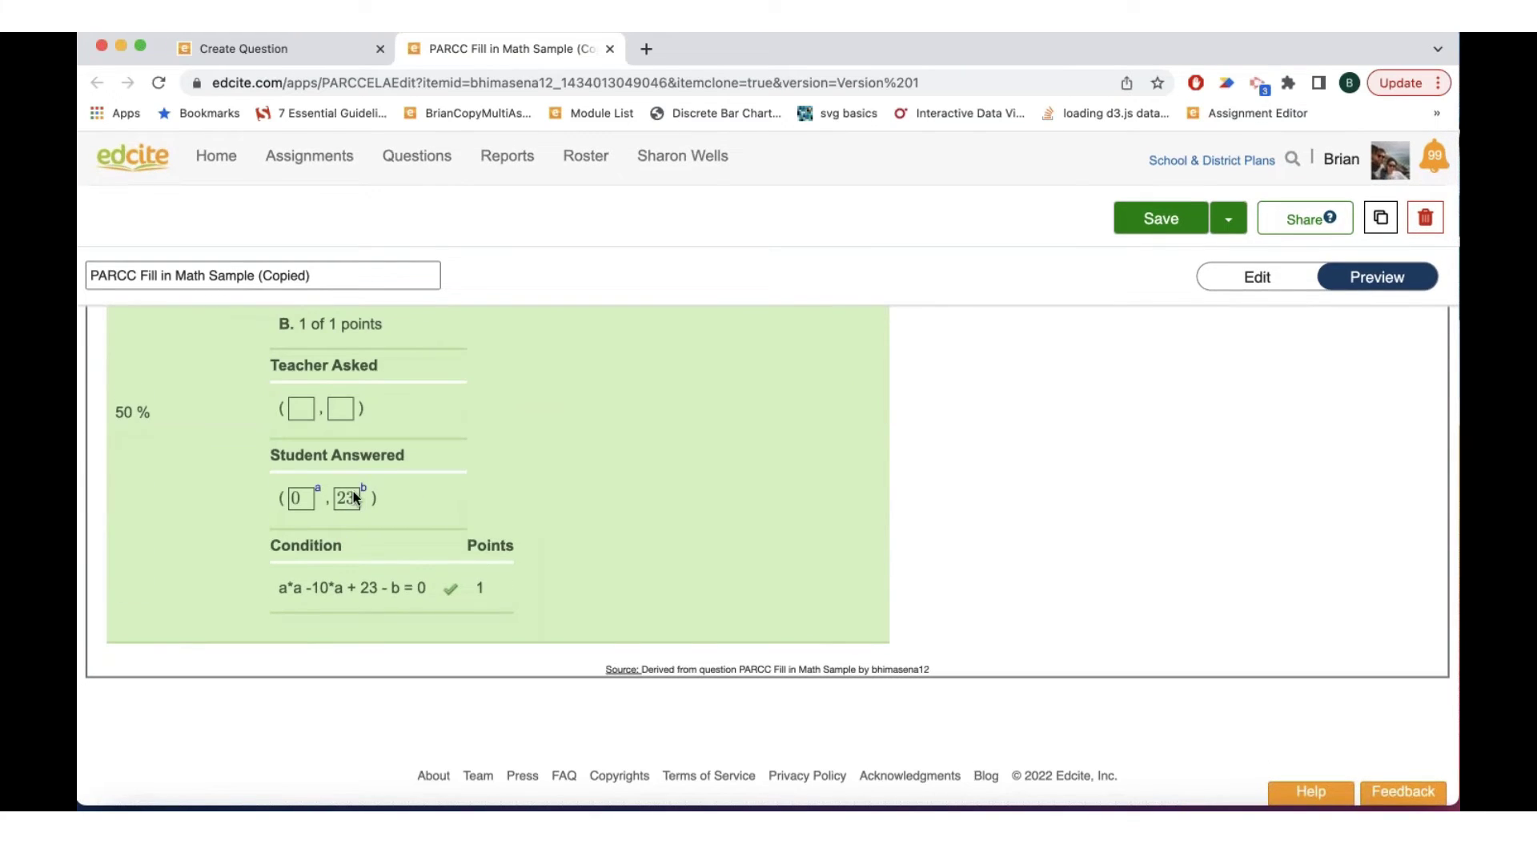
scroll(353, 492, "up", 1)
scroll(360, 520, "up", 1)
scroll(360, 520, "down", 1)
scroll(365, 551, "down", 1)
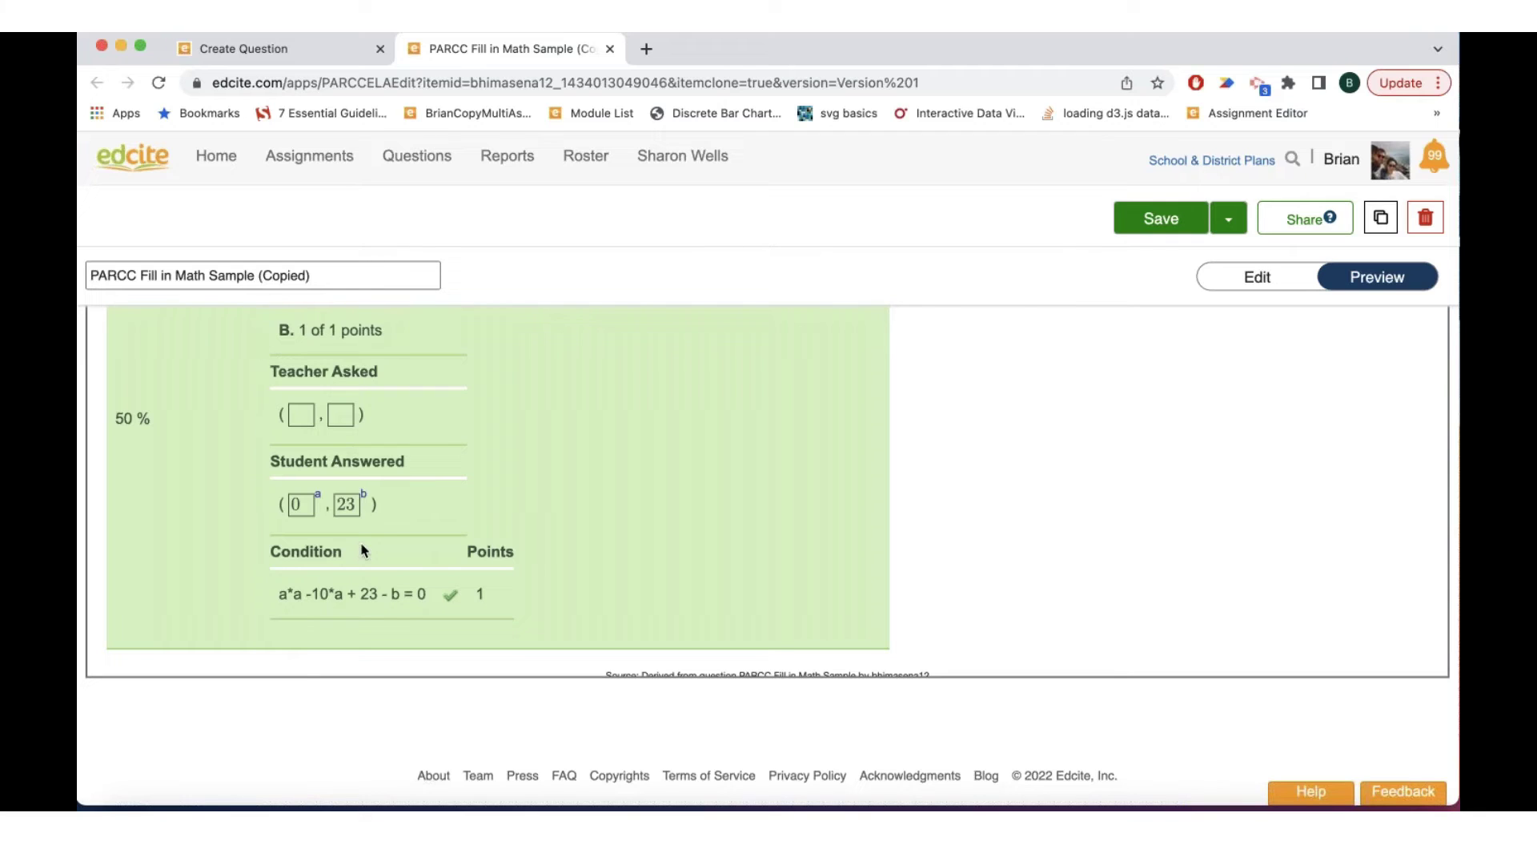
scroll(486, 474, "up", 1)
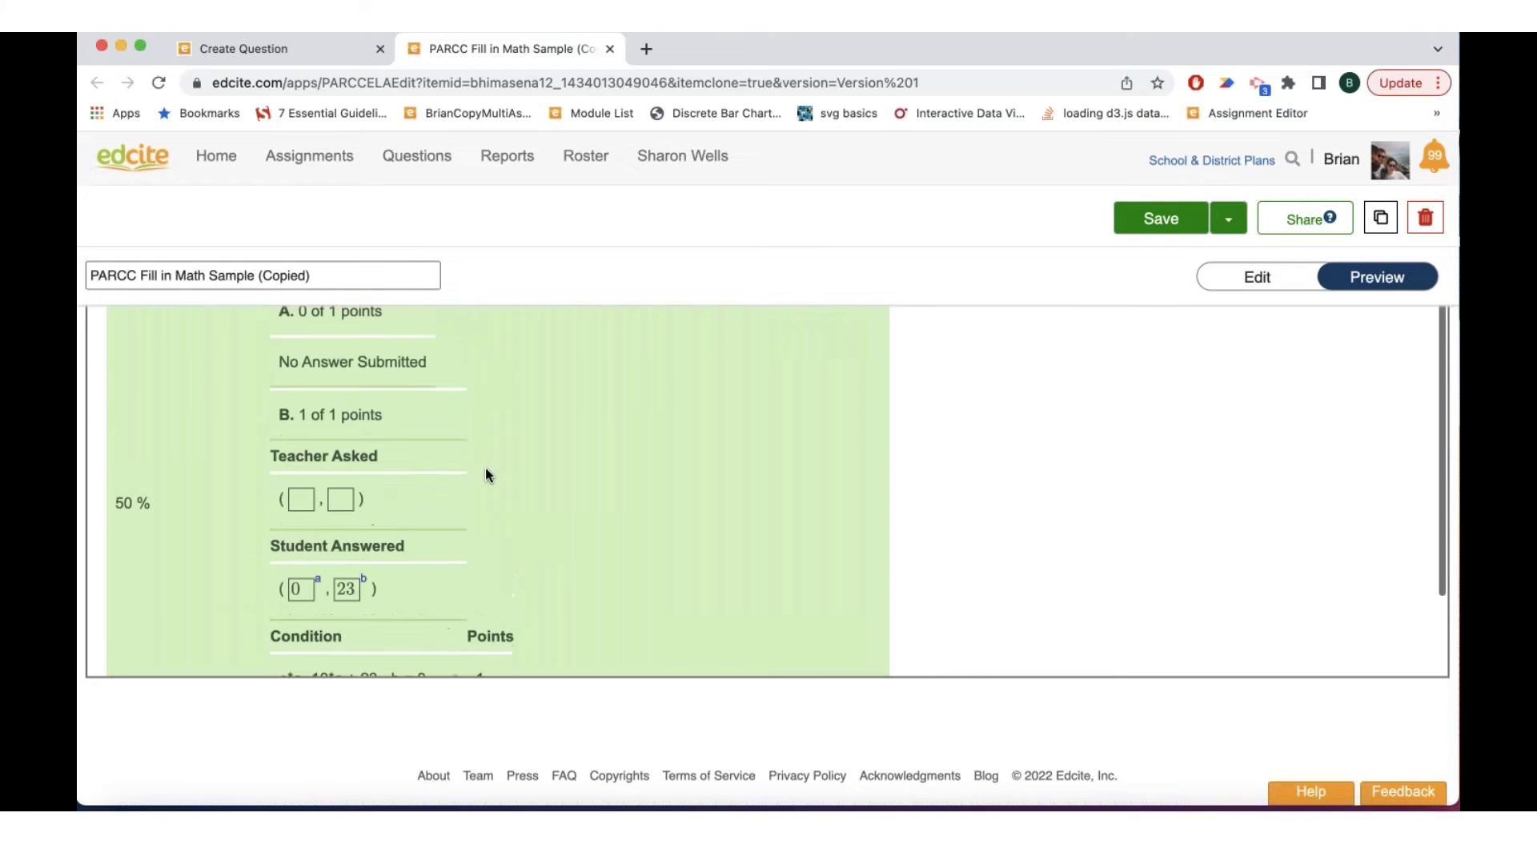
scroll(1061, 438, "down", 1)
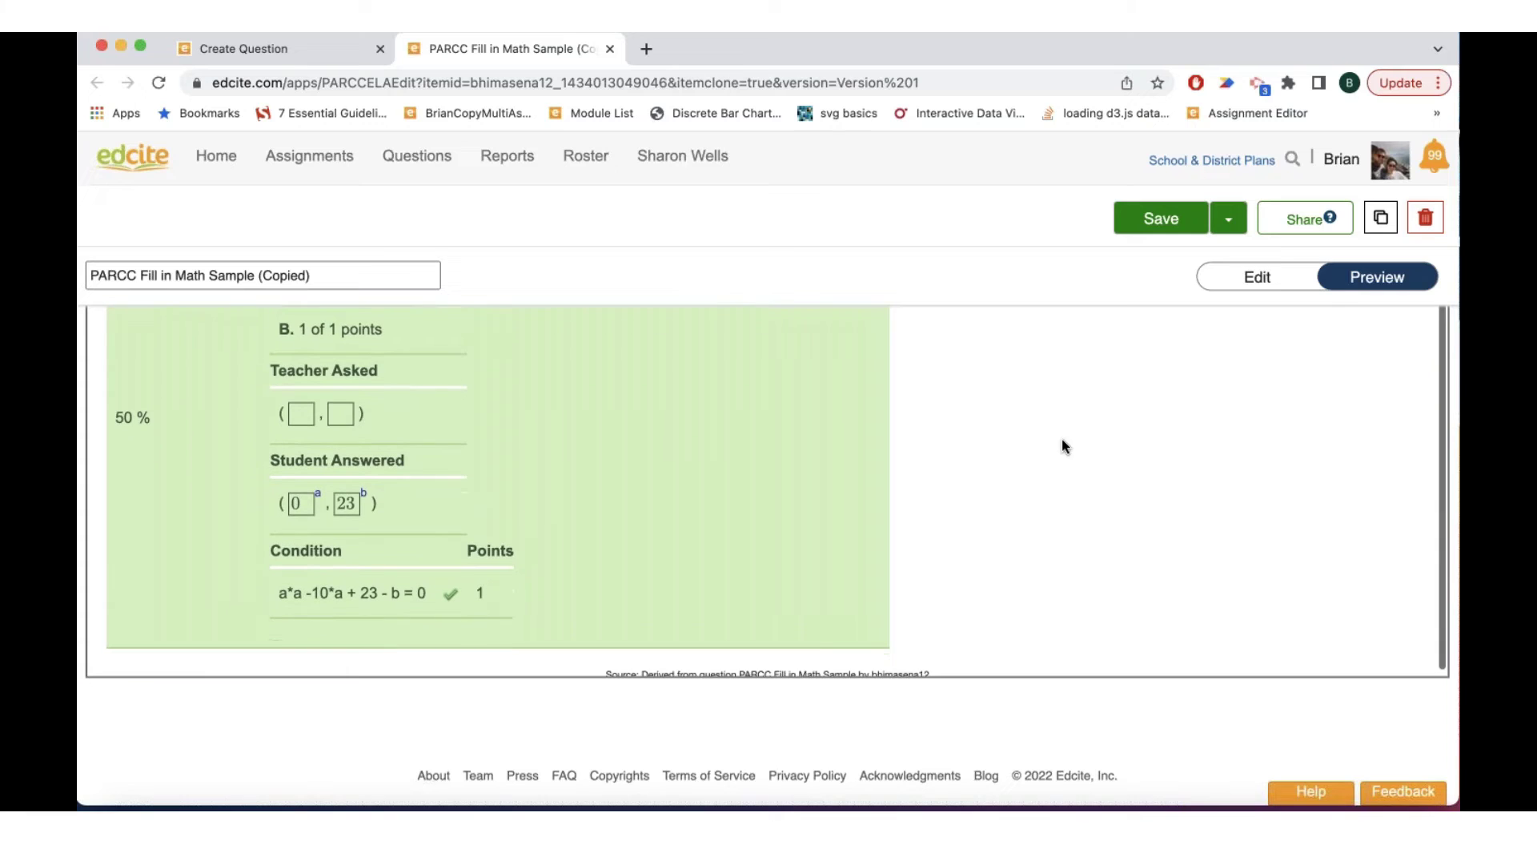
Step: Return to editing and collapse Part B's scoring settings
left_click(1277, 277)
scroll(1057, 426, "down", 5)
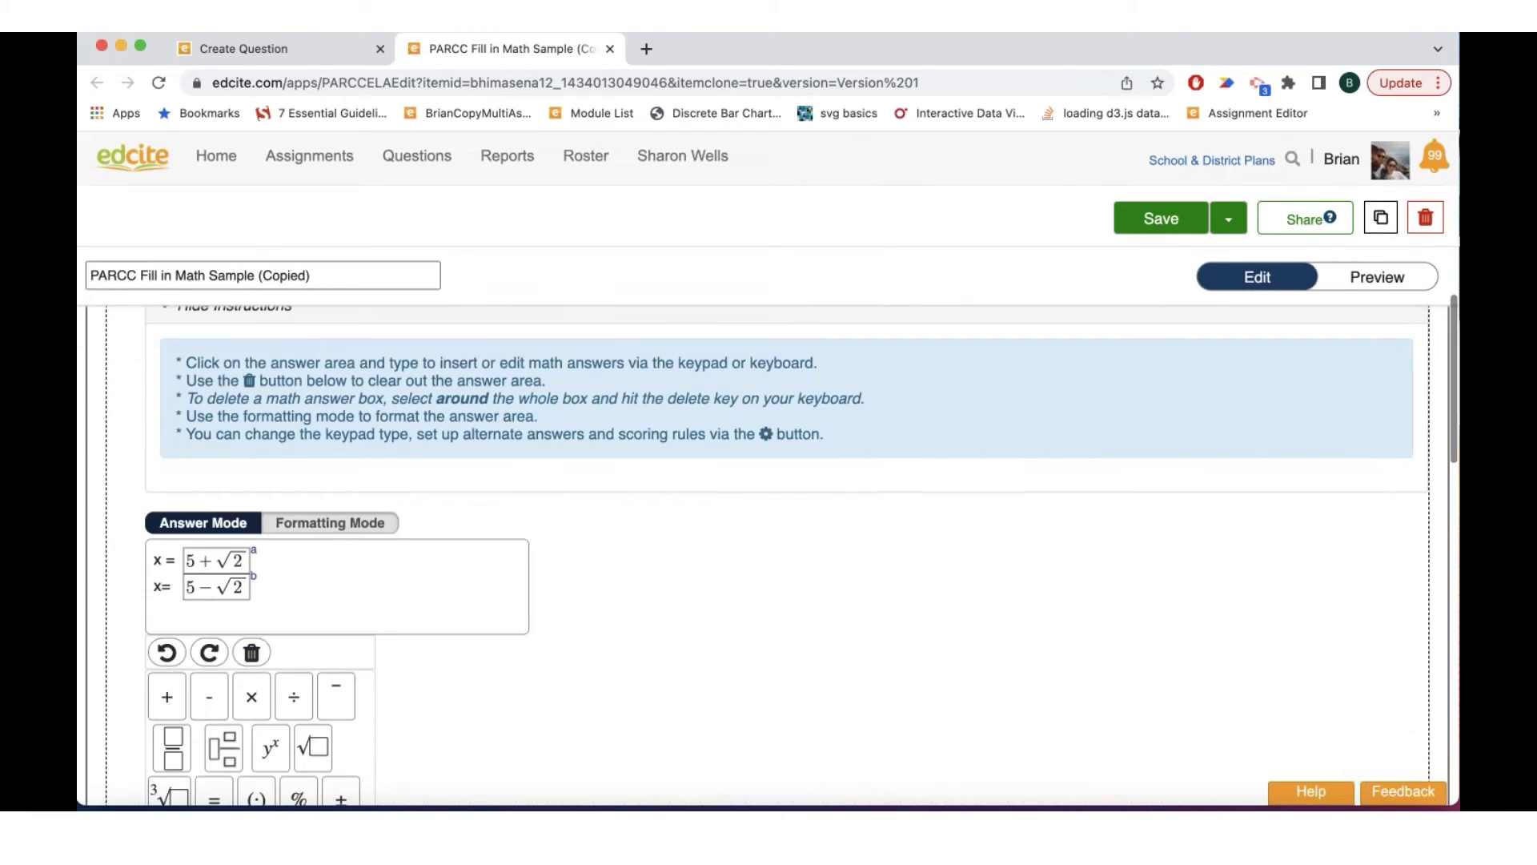
scroll(768, 556, "down", 3)
scroll(769, 556, "down", 1)
scroll(769, 555, "up", 3)
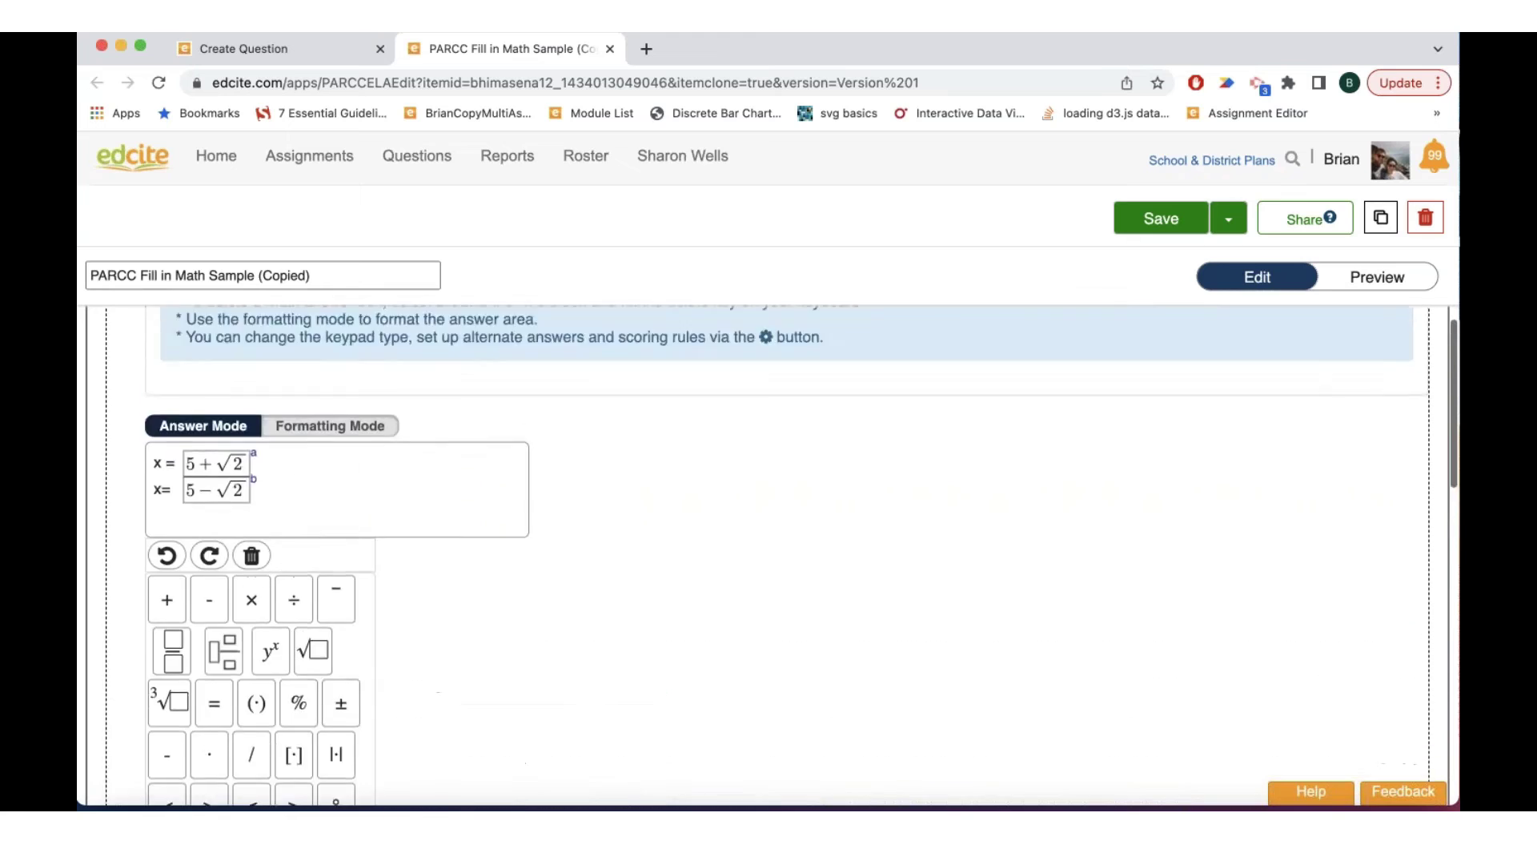
scroll(573, 521, "down", 6)
scroll(573, 521, "down", 2)
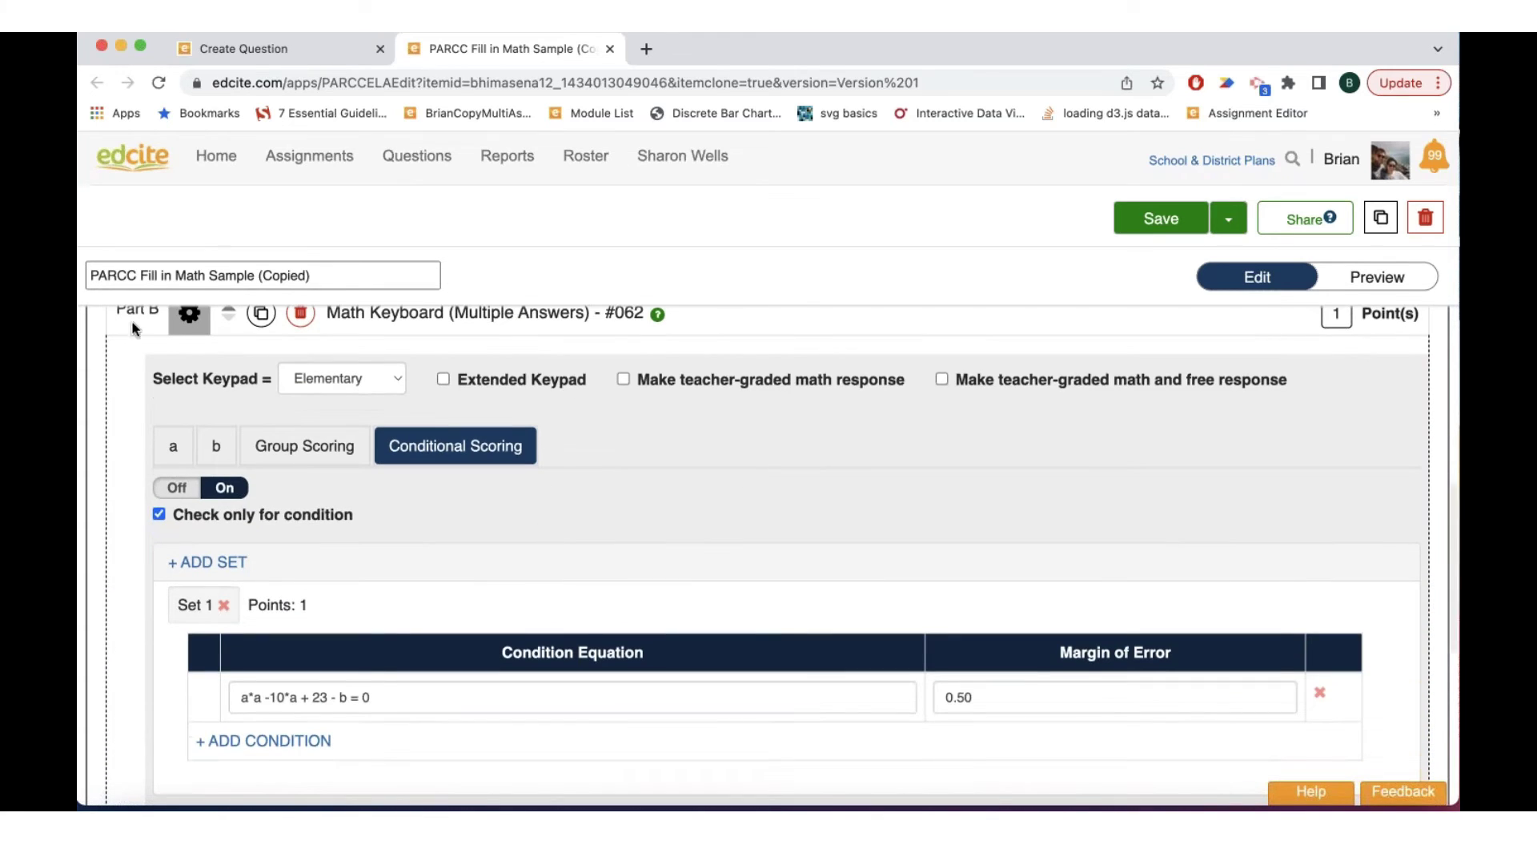
left_click(181, 331)
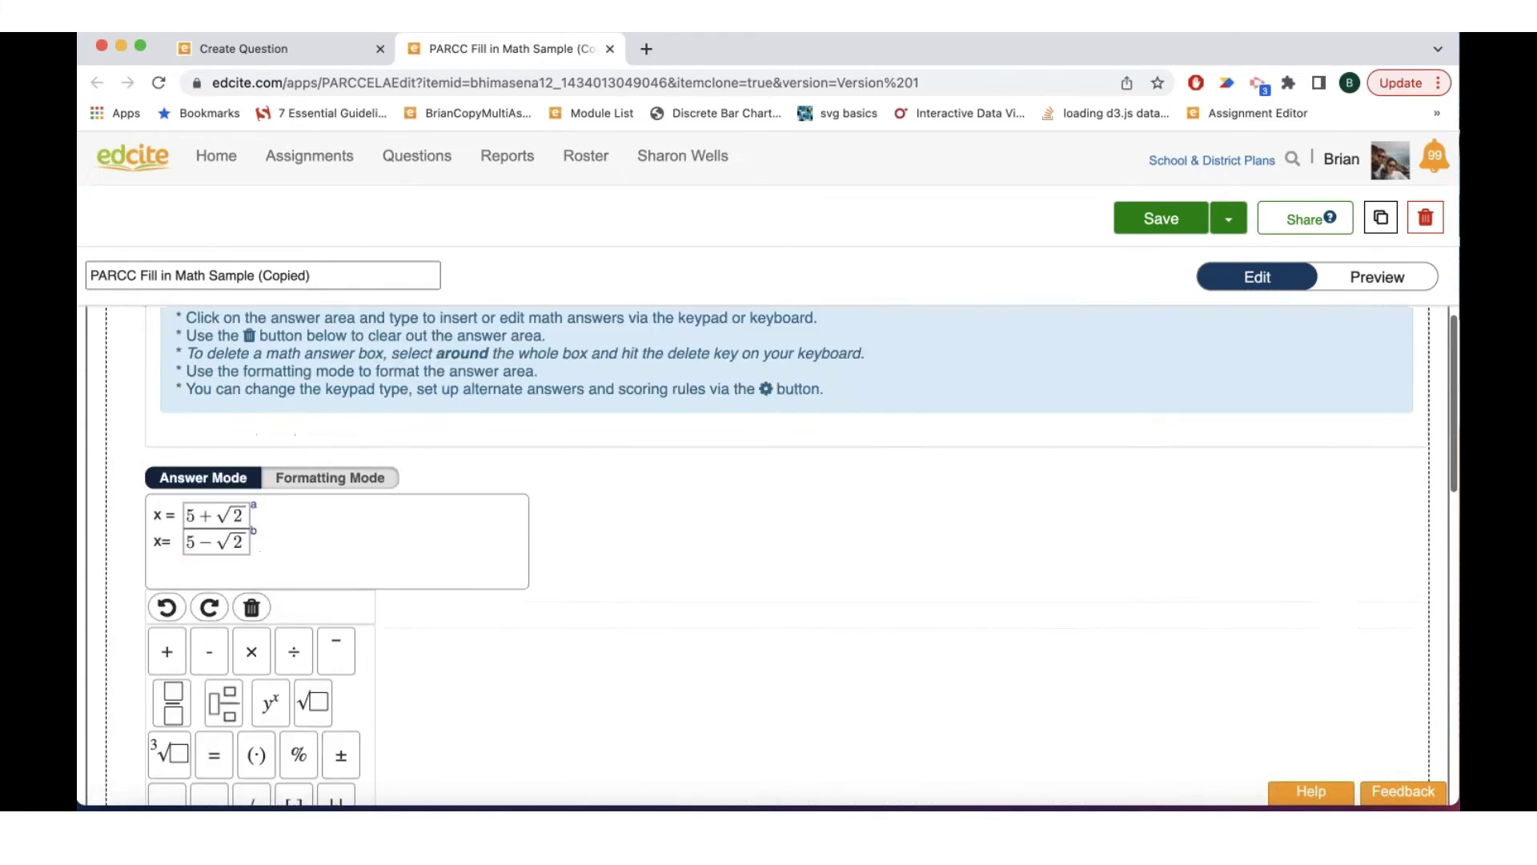
Step: Go to Create Question and confirm leaving the current question page
scroll(365, 412, "up", 15)
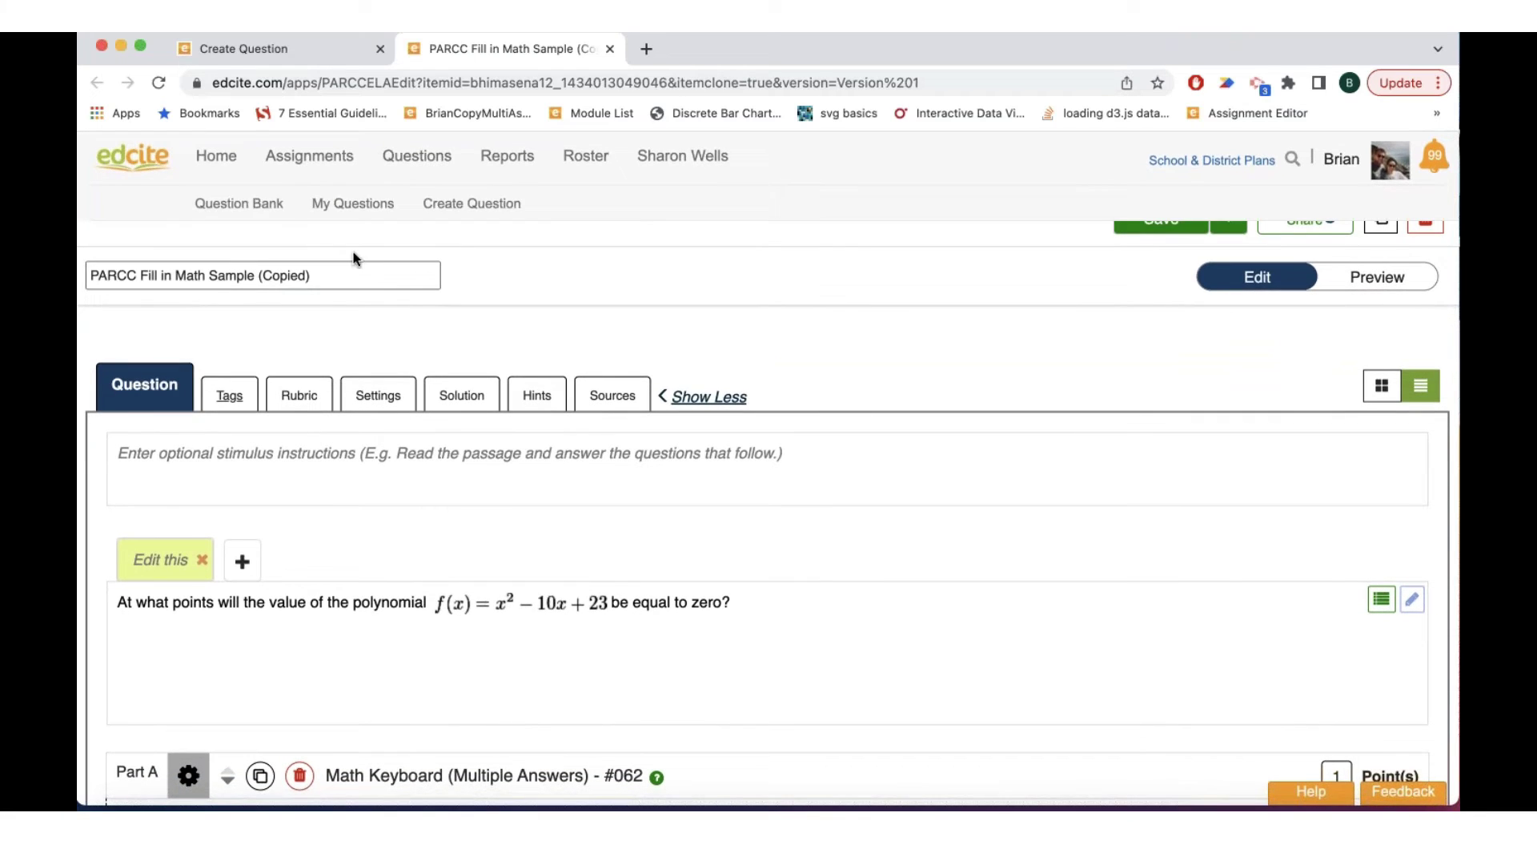
left_click(441, 205)
left_click(831, 344)
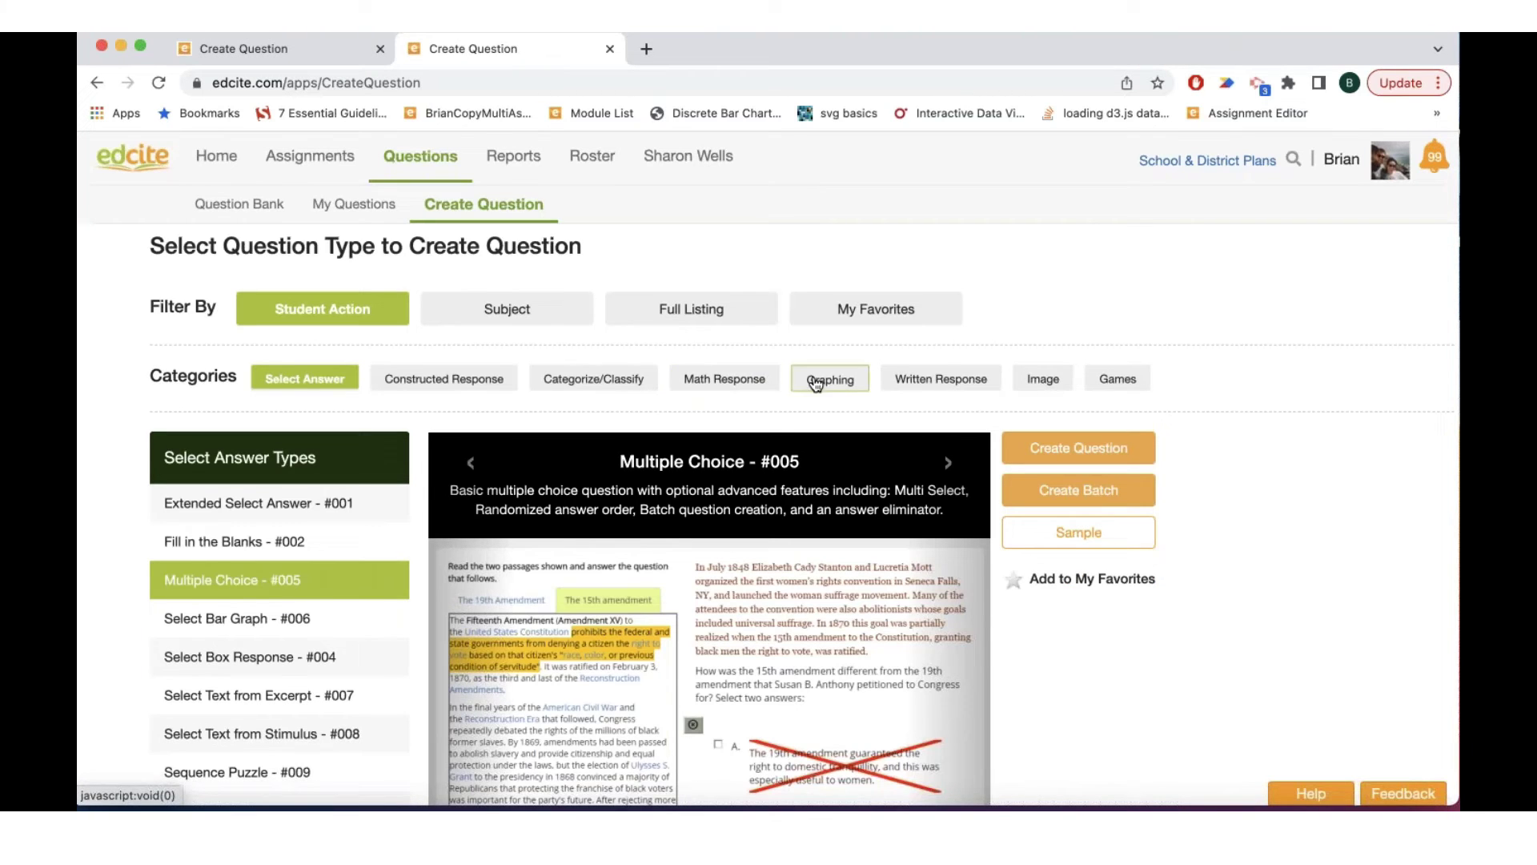
Step: Show the Graphing category and preview the Graph Points and Lines - #083 type
left_click(815, 380)
scroll(256, 696, "down", 1)
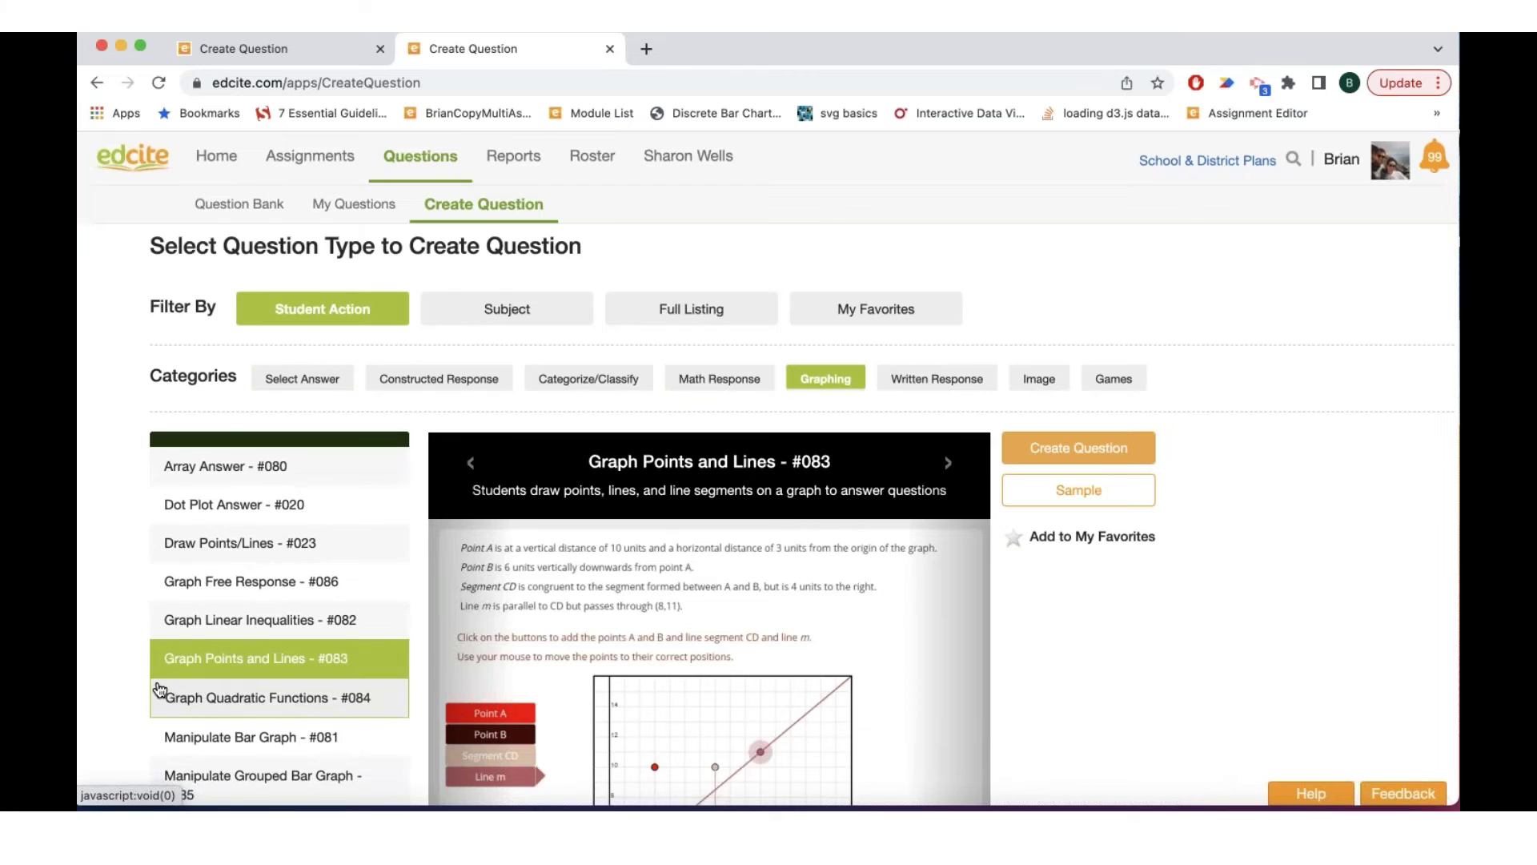
scroll(159, 689, "down", 3)
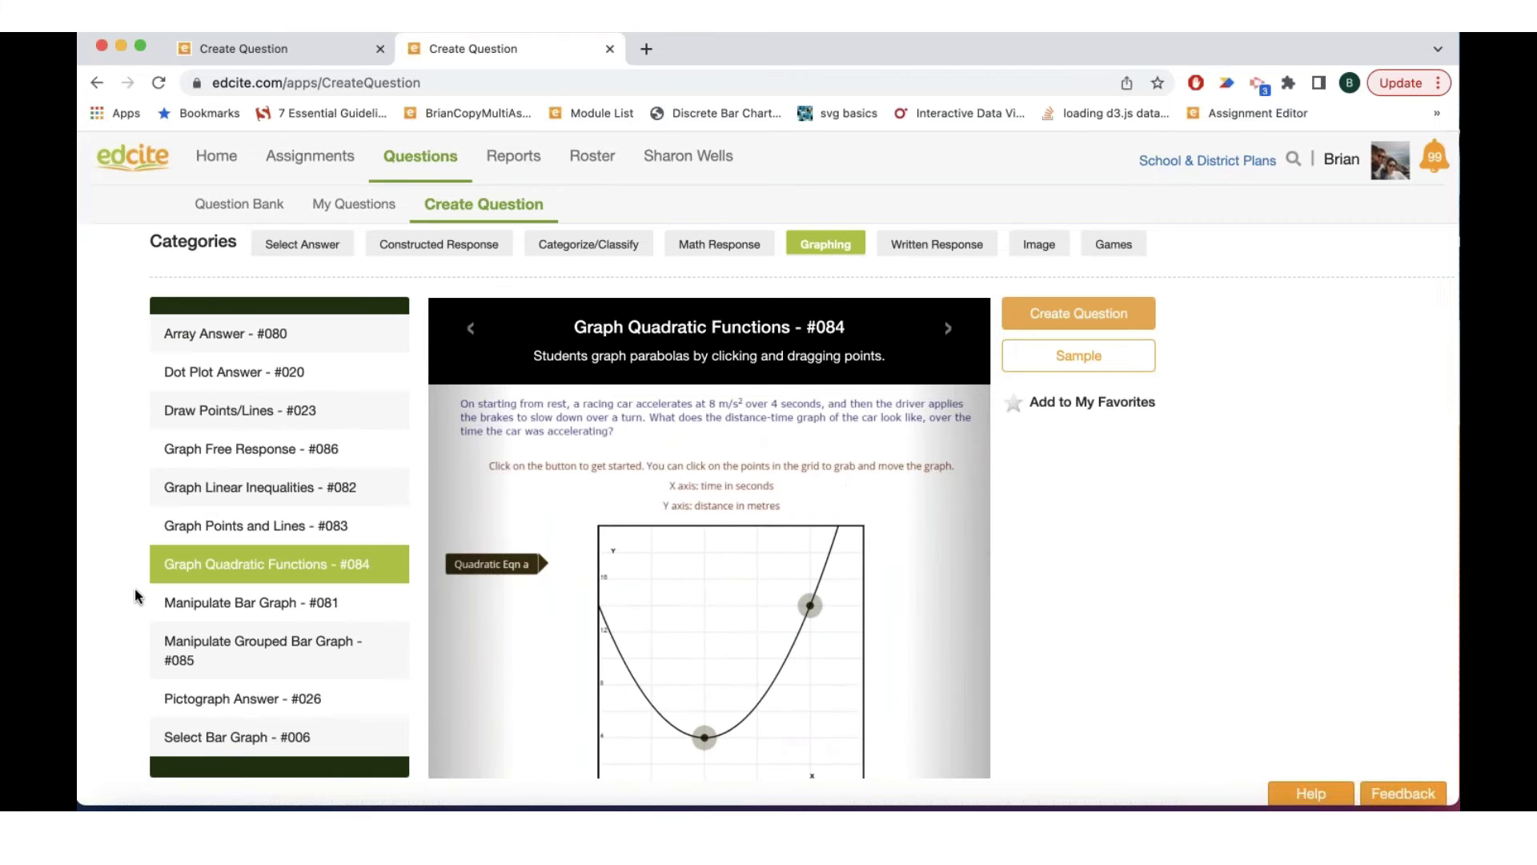
left_click(240, 527)
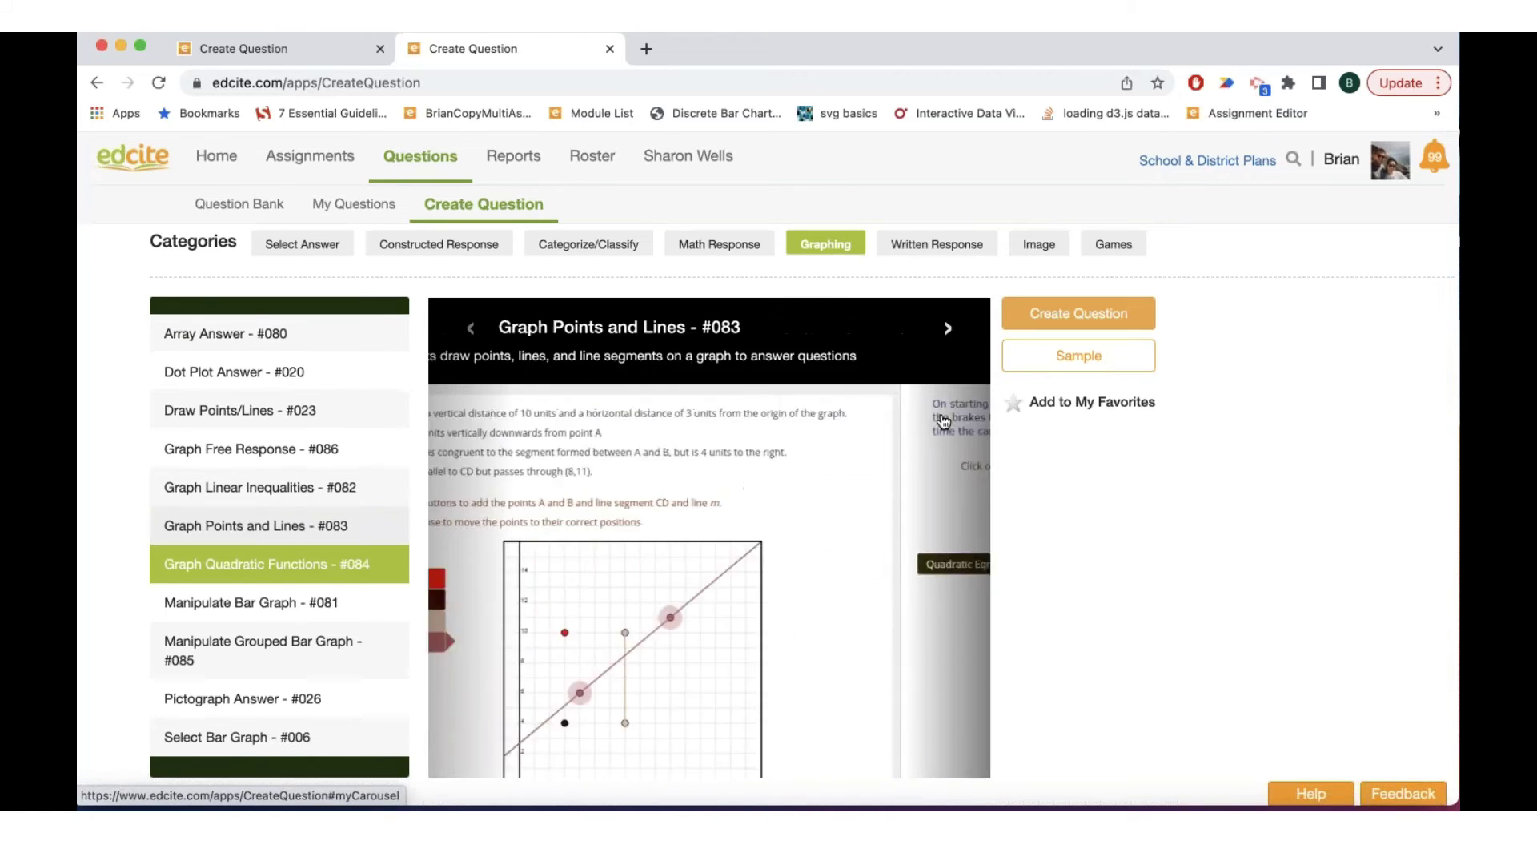
Step: Create the graph question, stretch Segment AB toward x≈13, and move Point A to (3,5)
left_click(1076, 319)
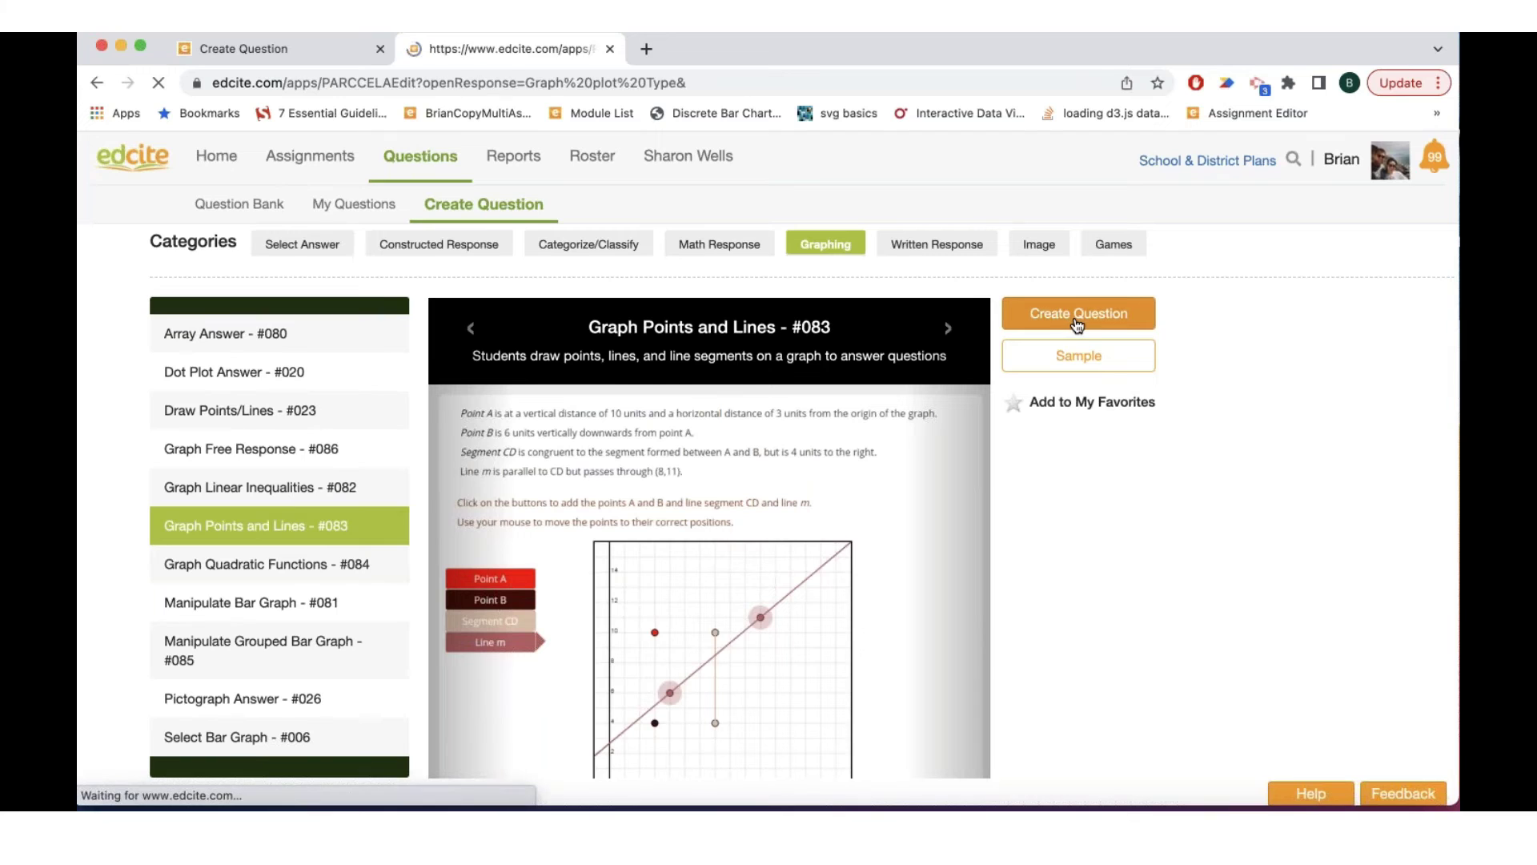
scroll(968, 554, "down", 3)
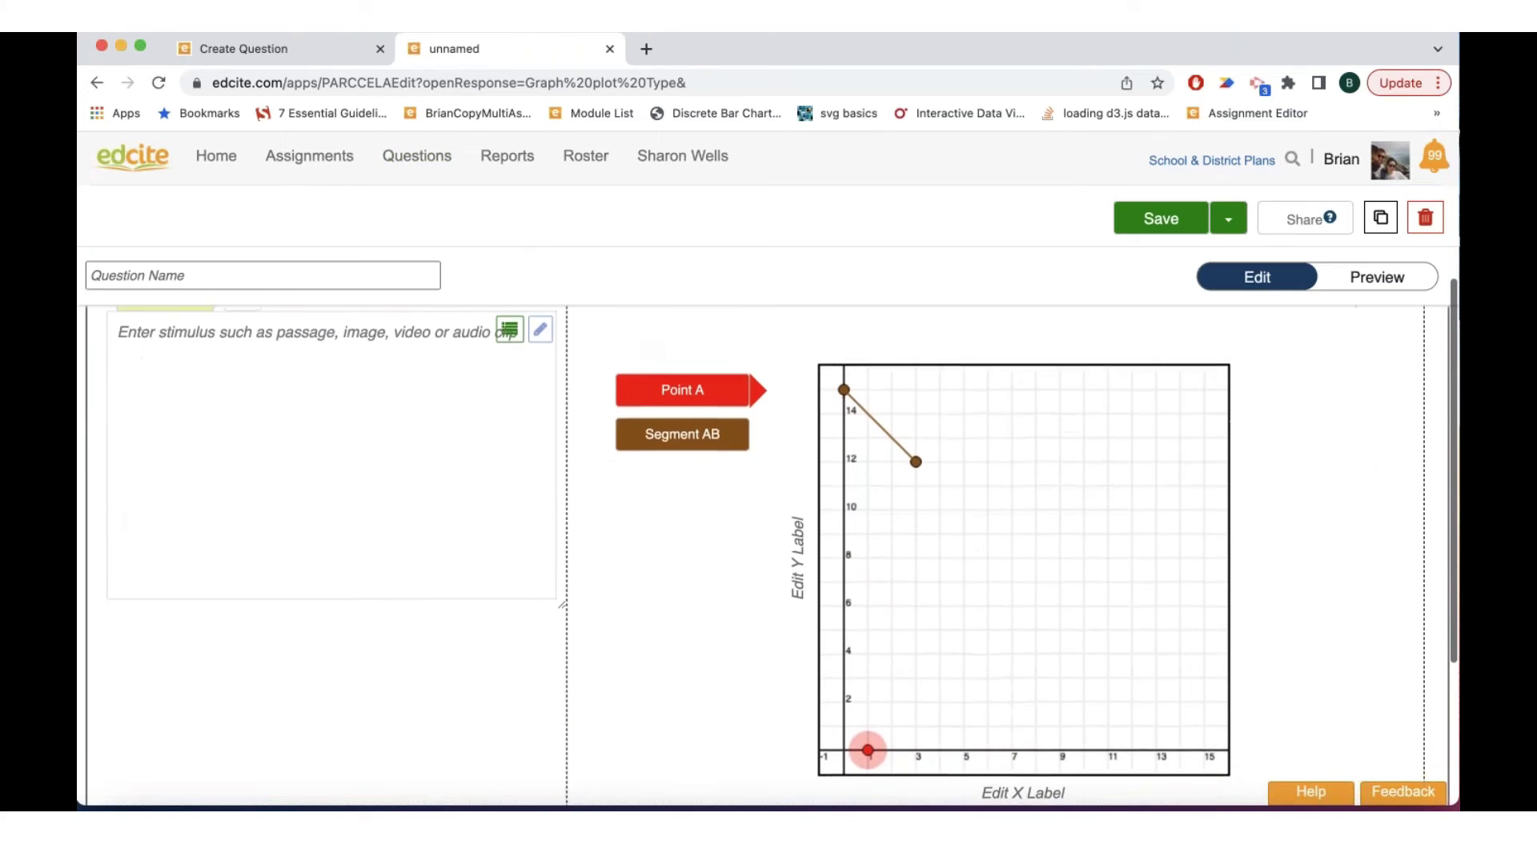
left_click(709, 387)
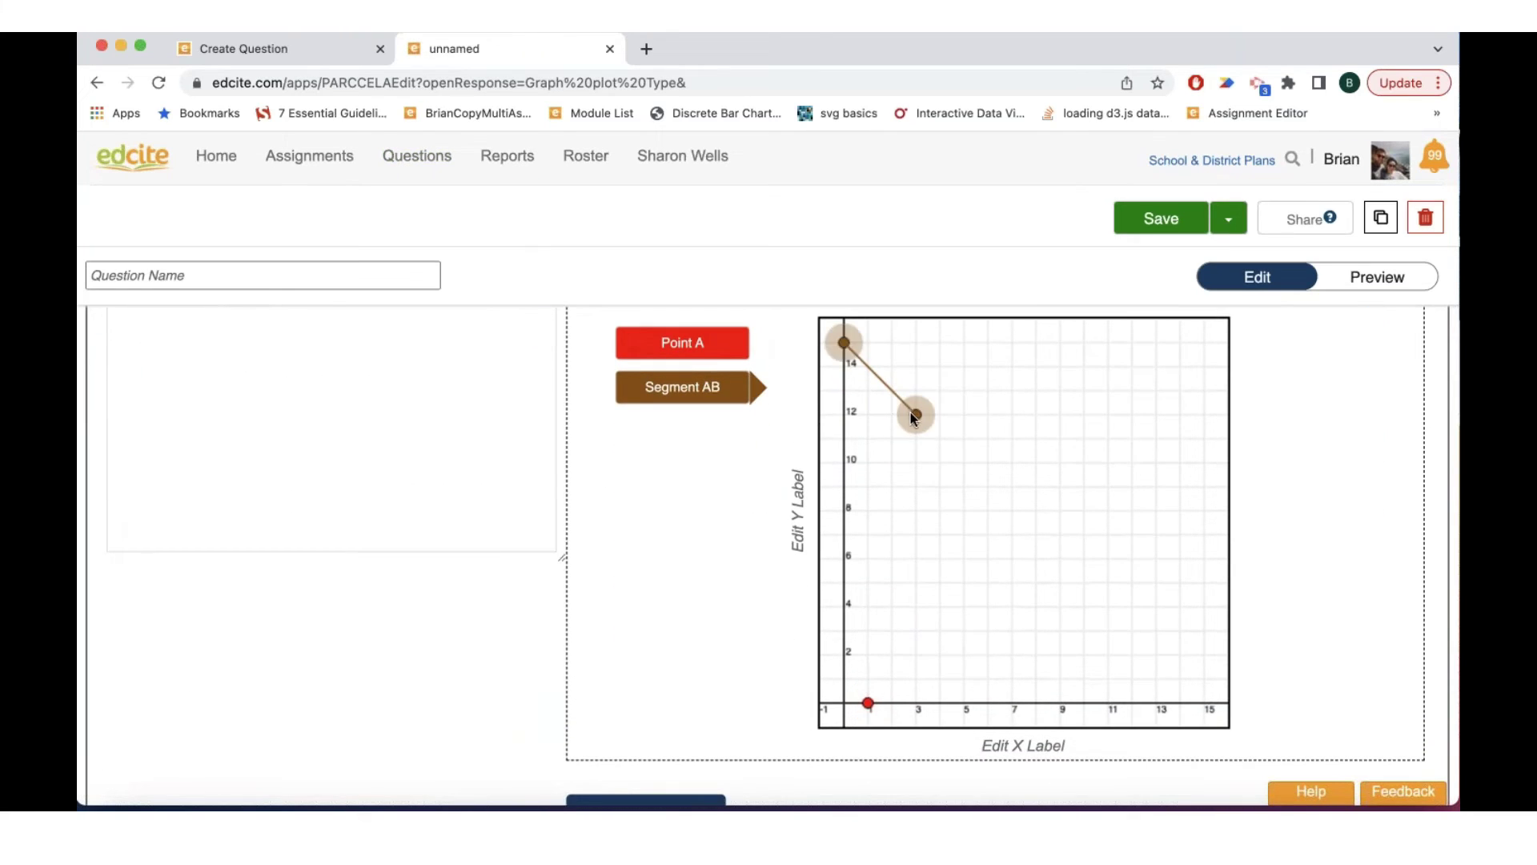
mouse_move(916, 414)
left_mouse_down()
mouse_move(984, 600)
mouse_move(1184, 729)
mouse_move(1190, 711)
left_mouse_up()
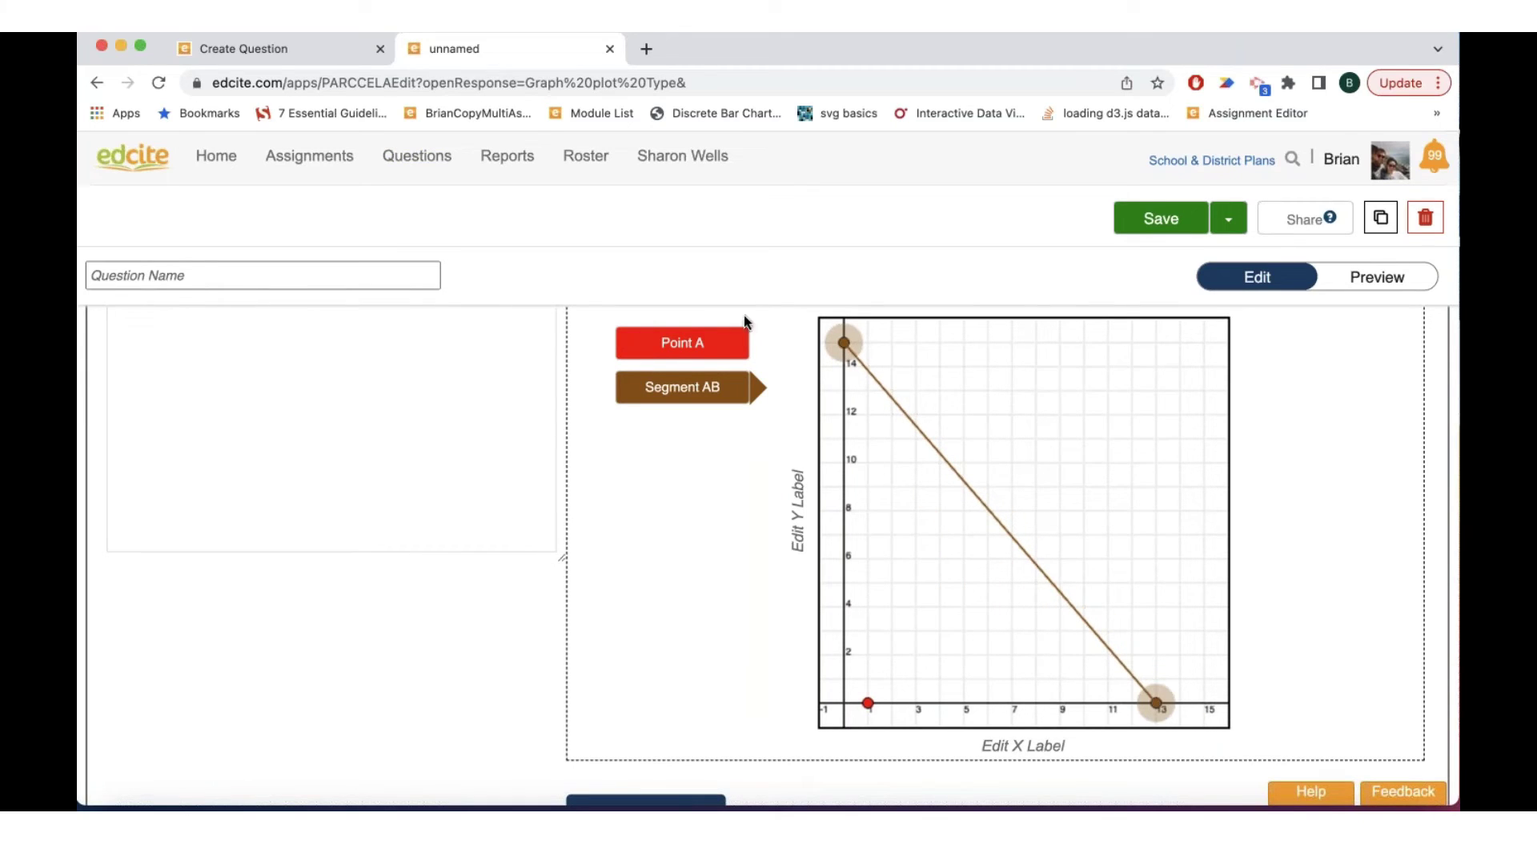
left_click(695, 344)
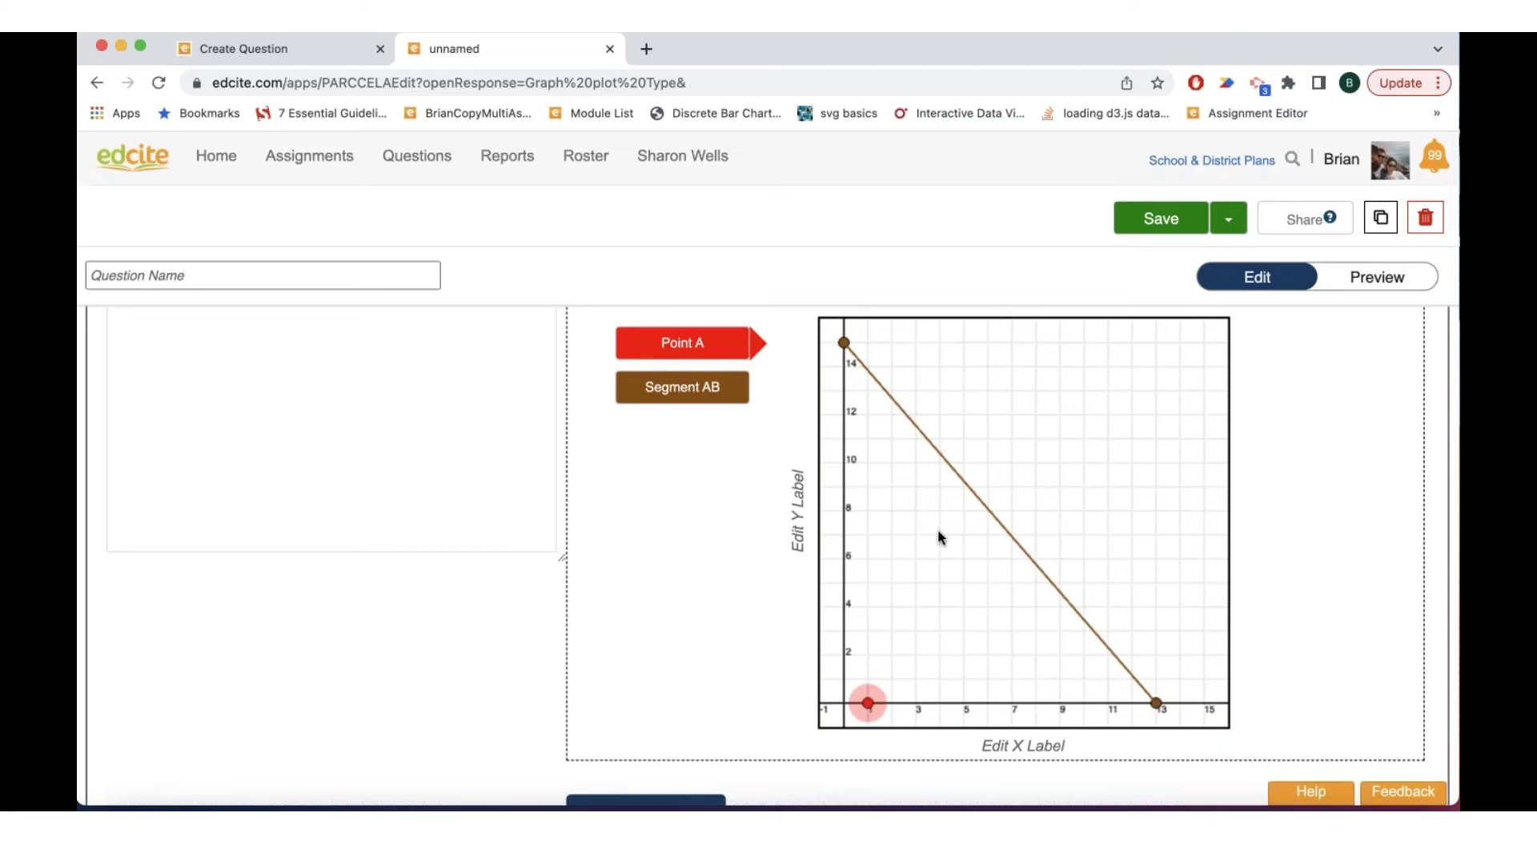
left_click_drag(865, 702, 1098, 383)
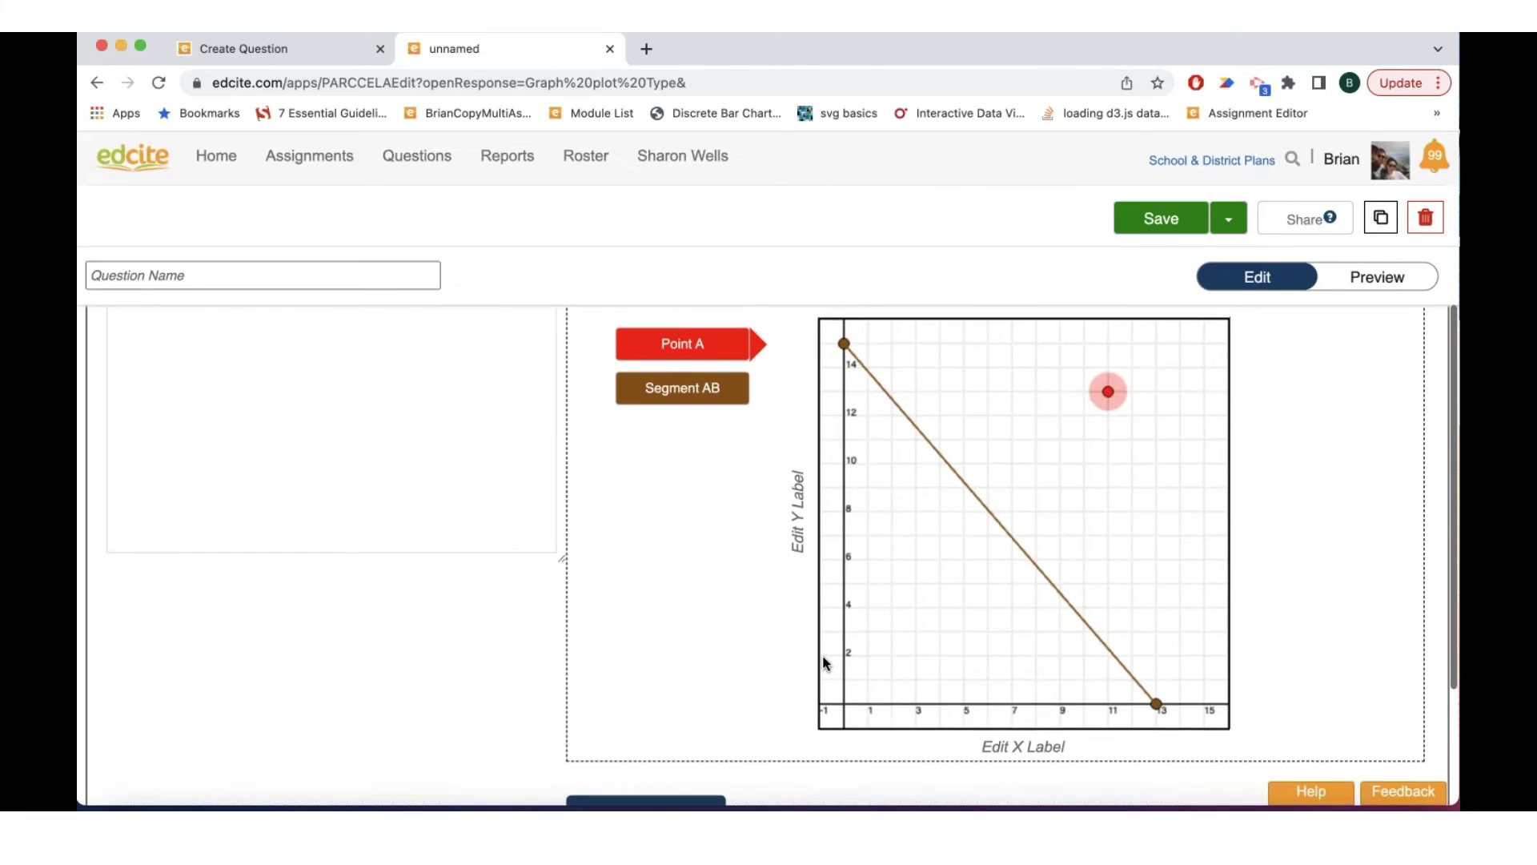
Step: Move the graph's axes origin to a point inside the grid
scroll(823, 655, "up", 5)
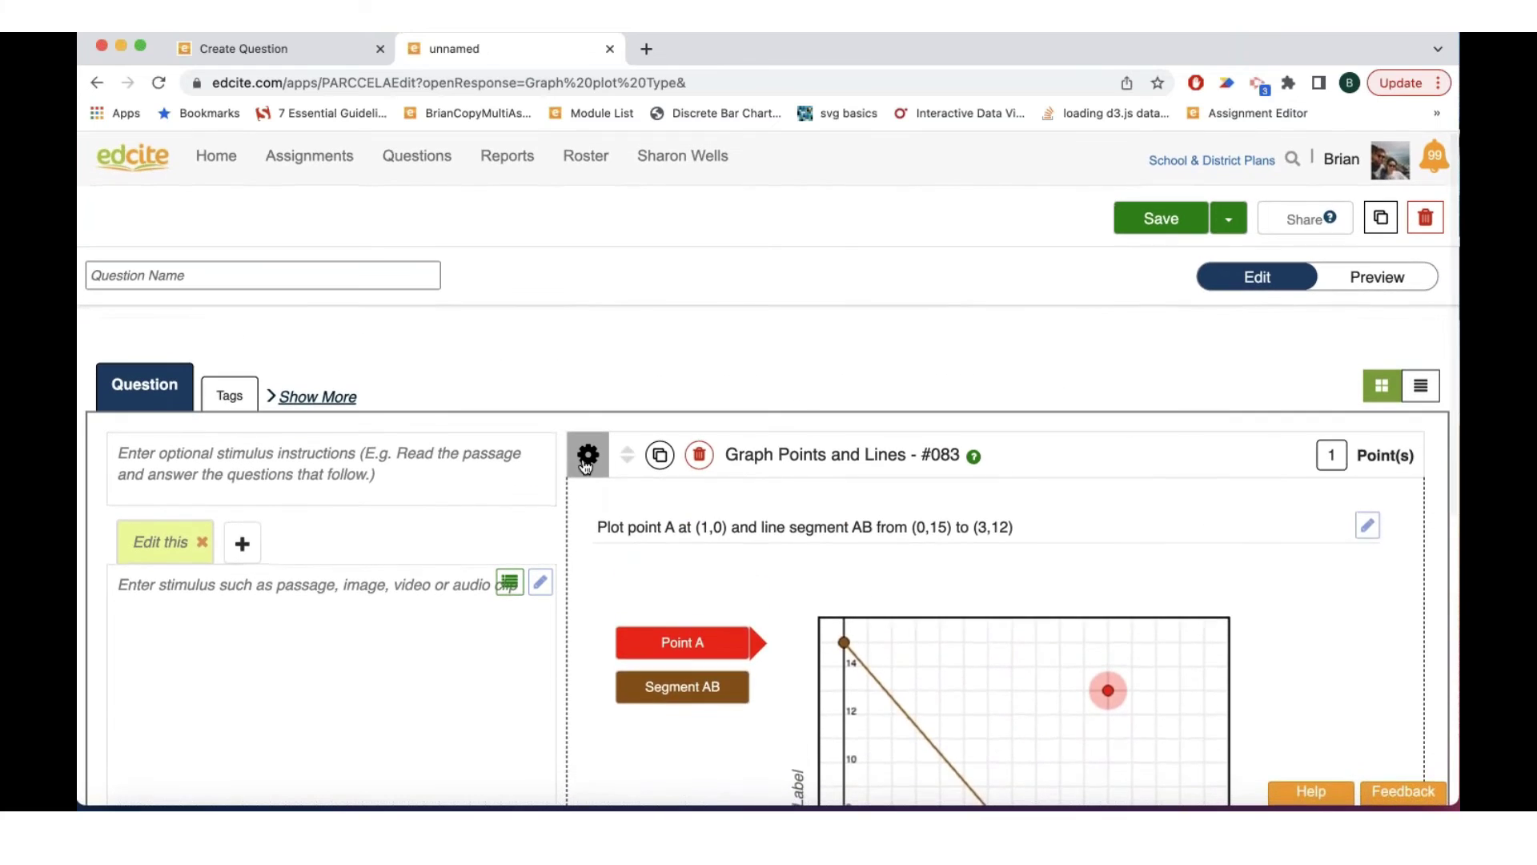
left_click(586, 465)
scroll(687, 598, "down", 3)
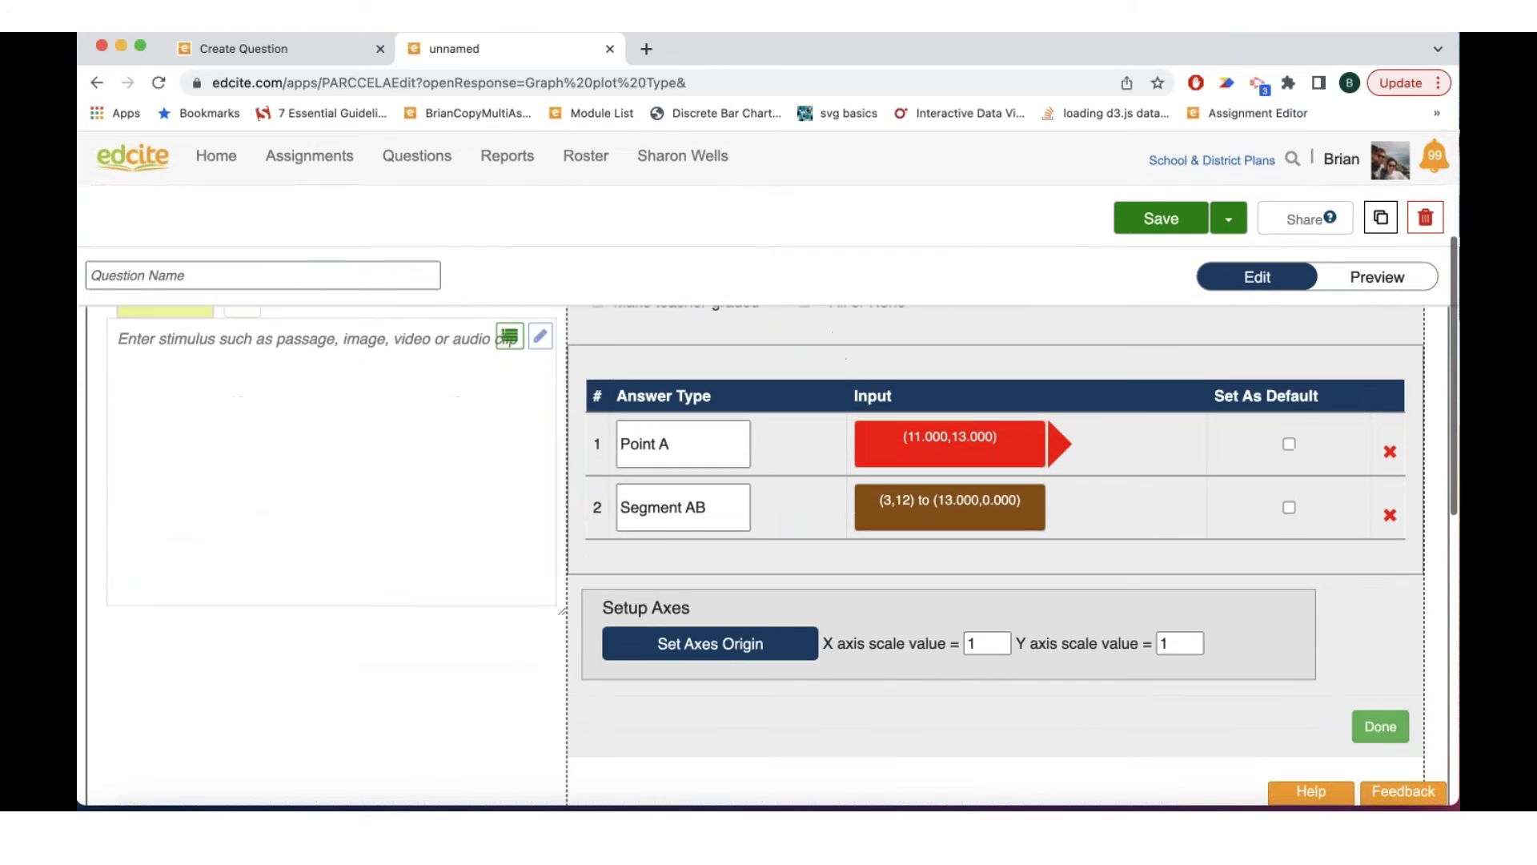
left_click(716, 648)
scroll(836, 685, "down", 5)
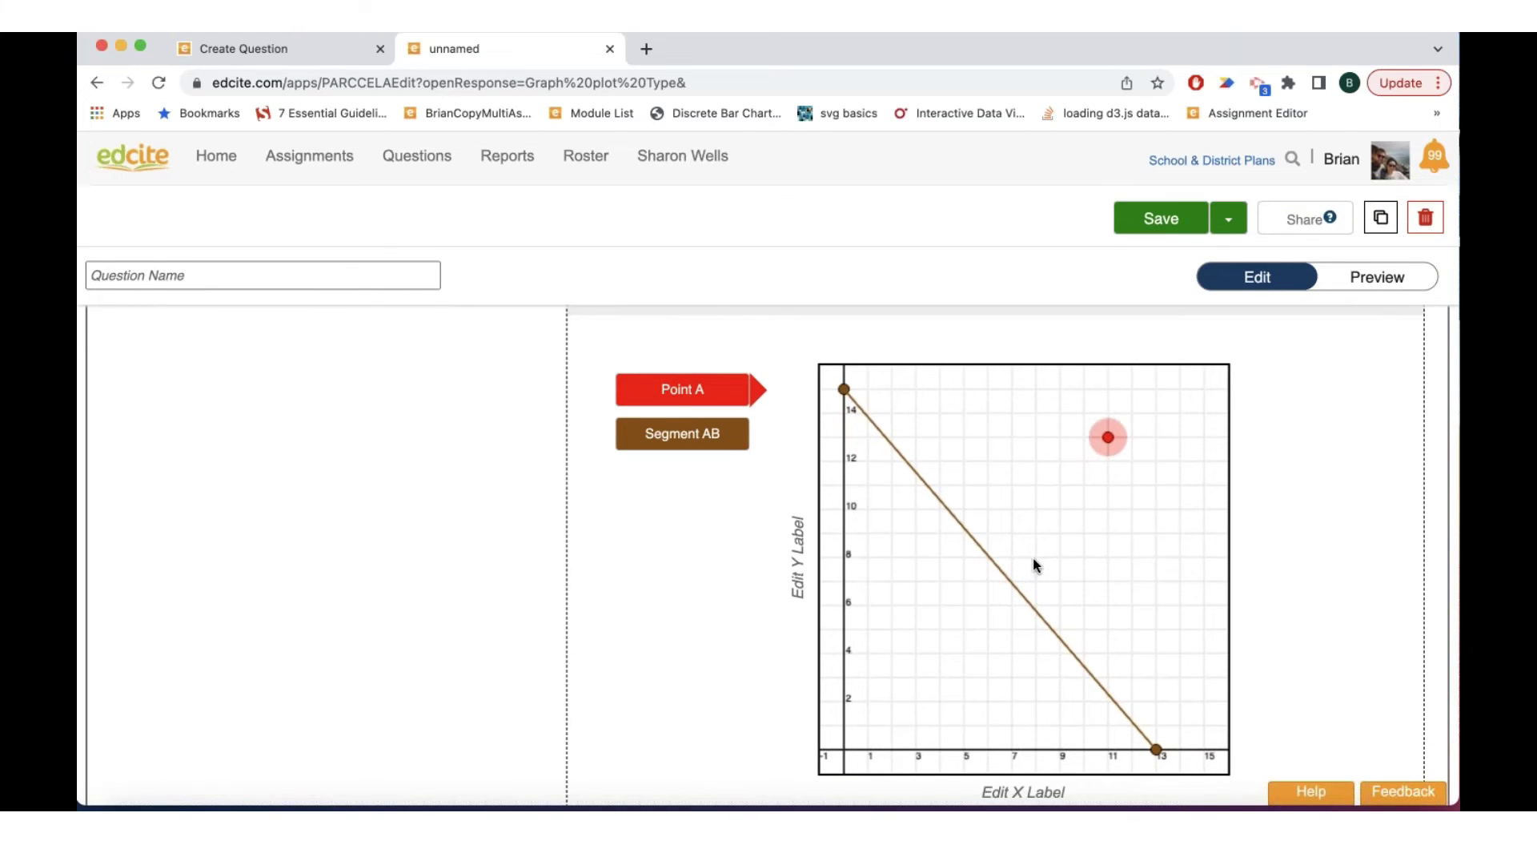
left_click(1034, 558)
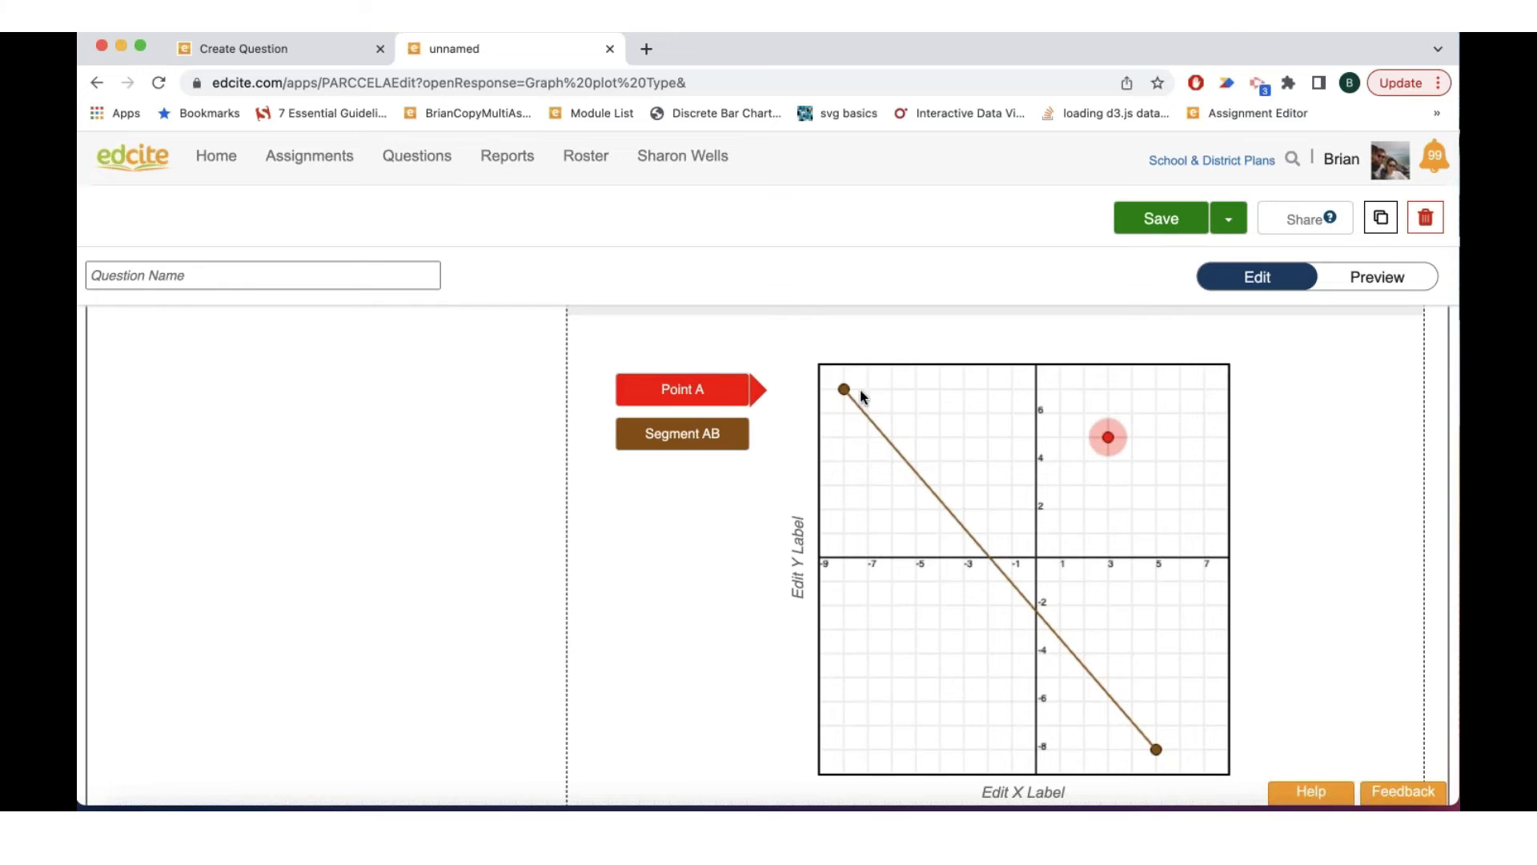
Step: Add Line c and drag its points to about (-1,5) for a -1.500 slope
scroll(709, 467, "up", 3)
scroll(709, 468, "up", 3)
scroll(709, 468, "up", 3)
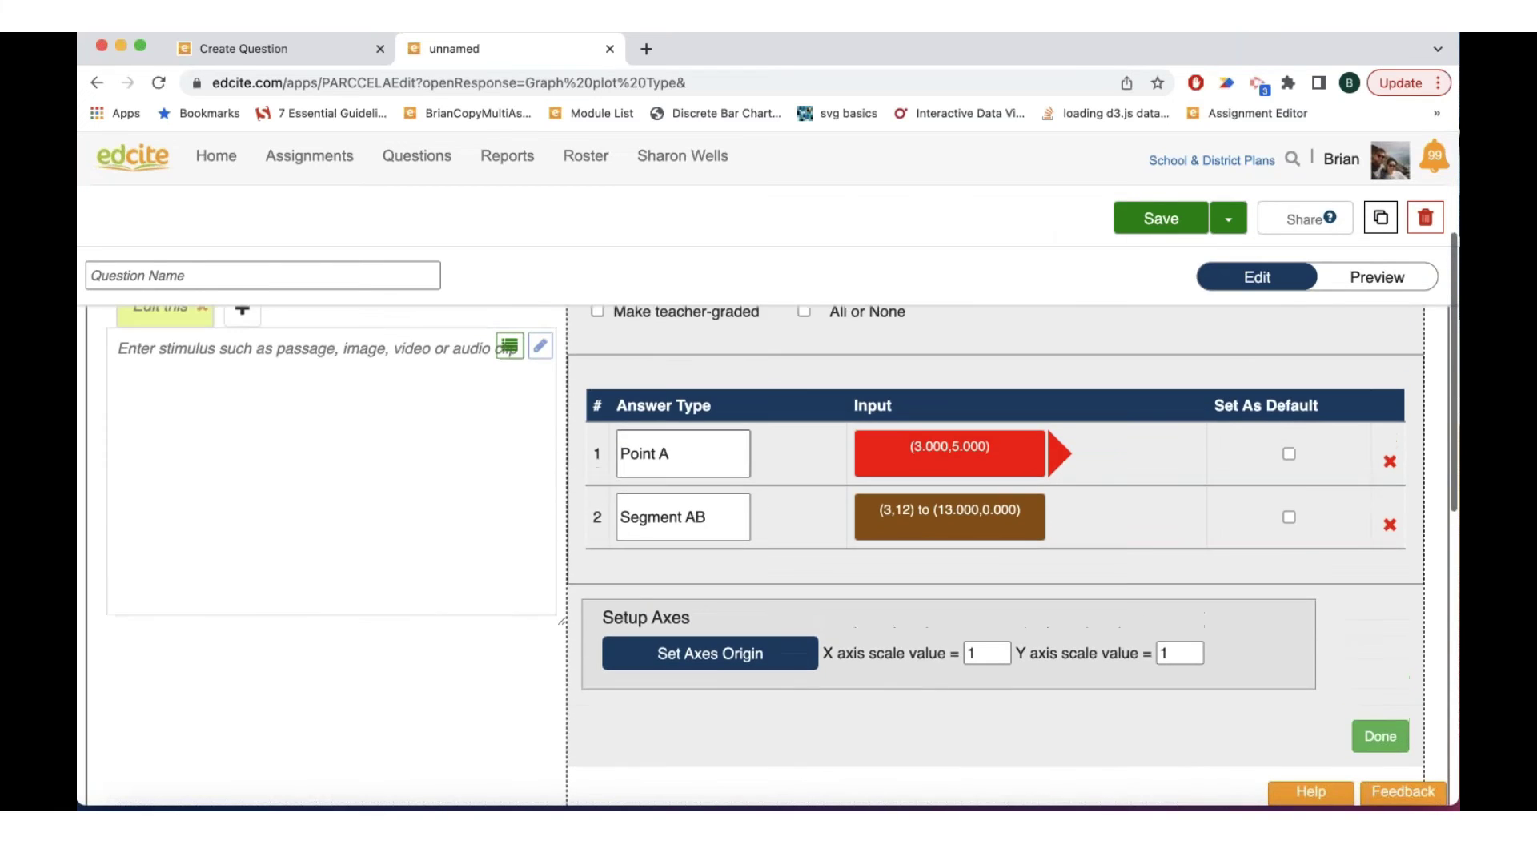
scroll(686, 613, "up", 2)
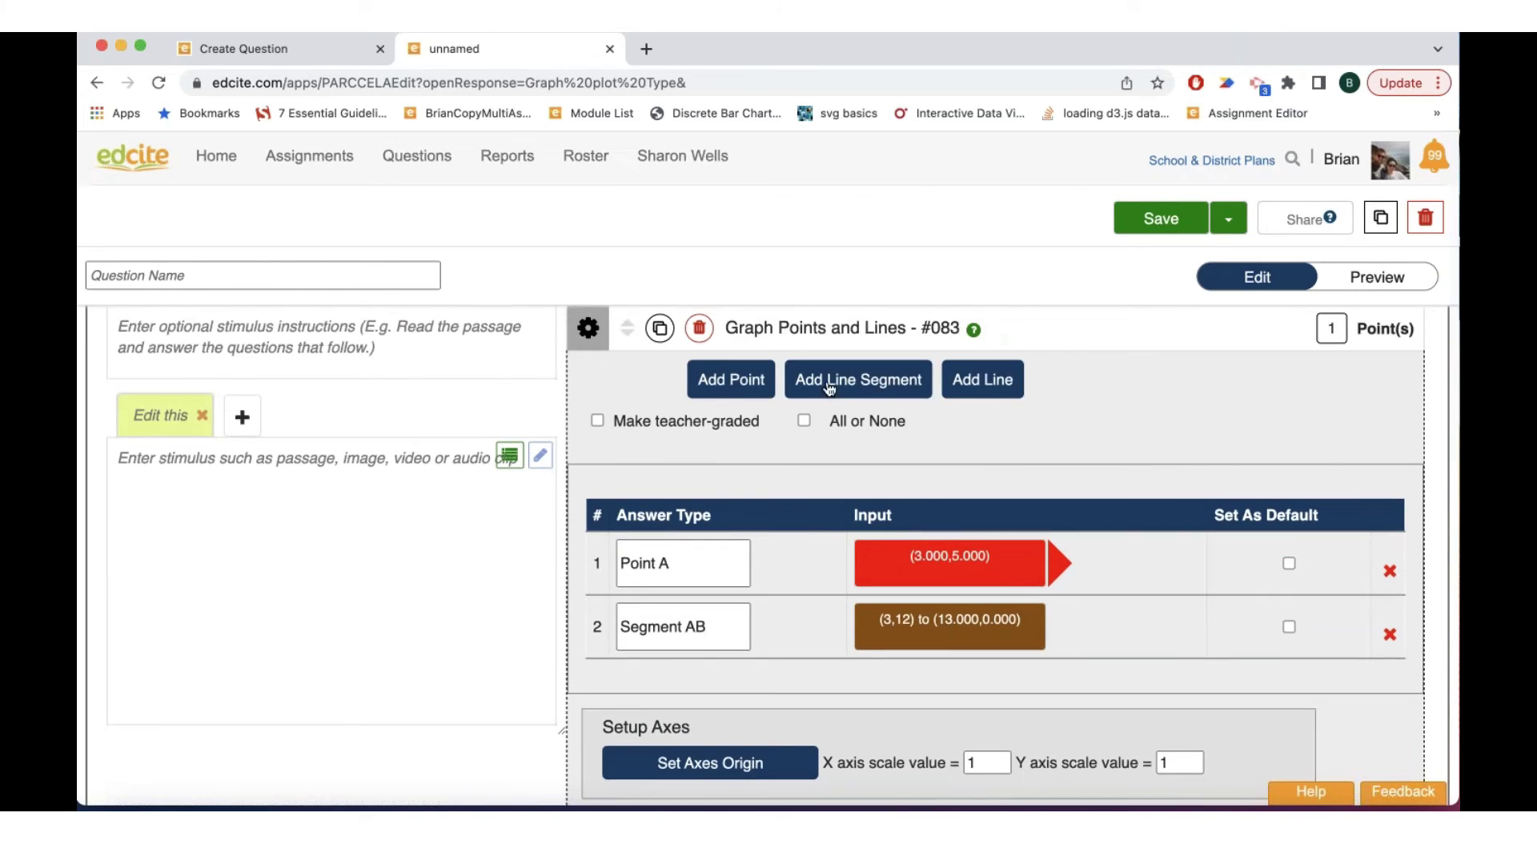
left_click(988, 388)
scroll(863, 484, "down", 3)
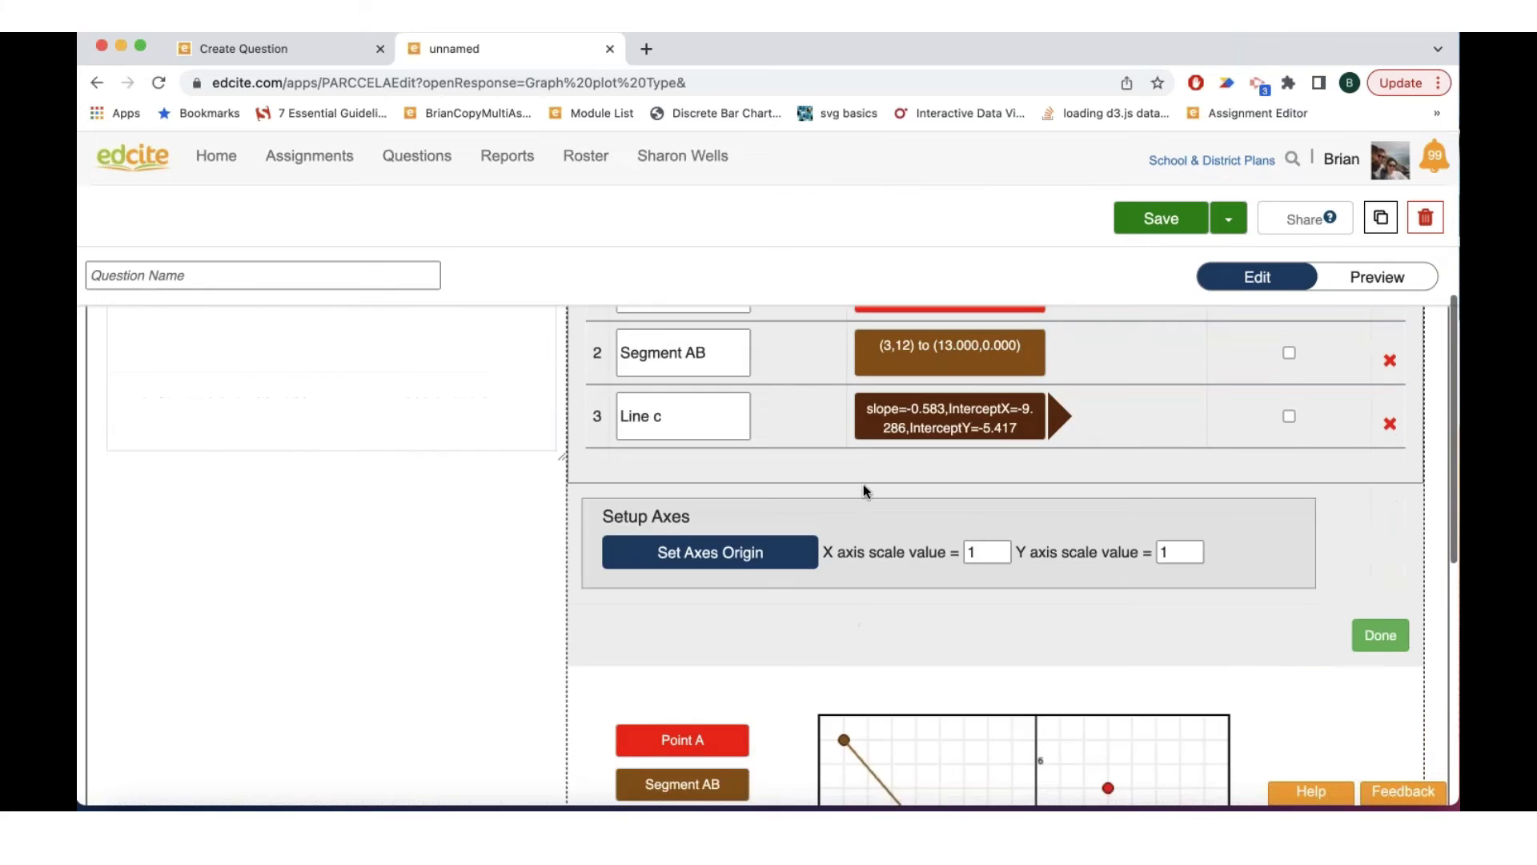
scroll(863, 484, "down", 3)
scroll(900, 480, "down", 3)
mouse_move(914, 522)
left_mouse_down()
mouse_move(1046, 371)
mouse_move(1019, 340)
left_mouse_up()
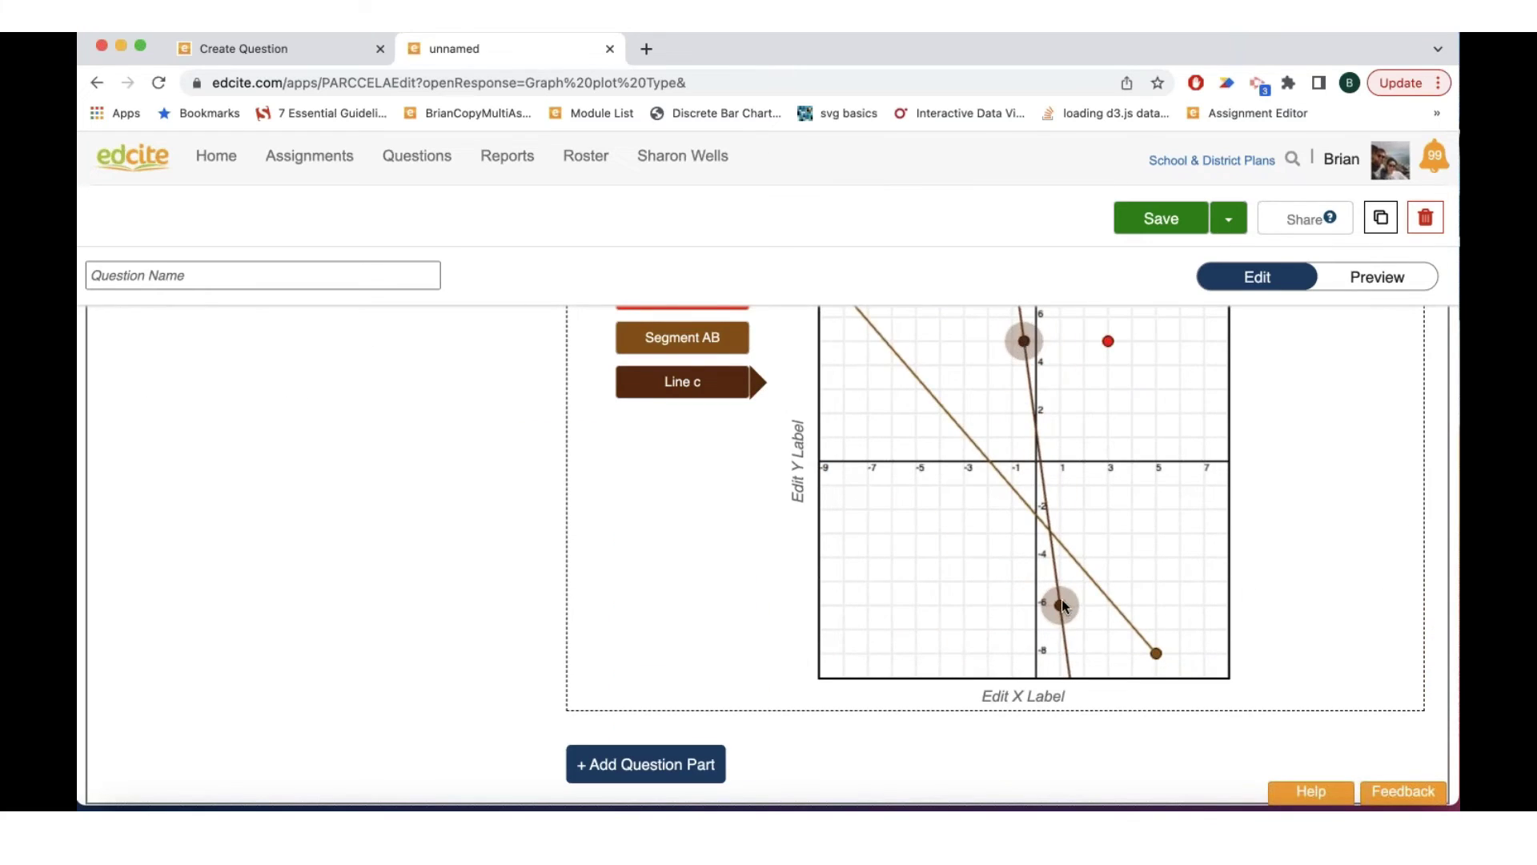
left_click_drag(1062, 606, 1163, 559)
scroll(1161, 558, "up", 3)
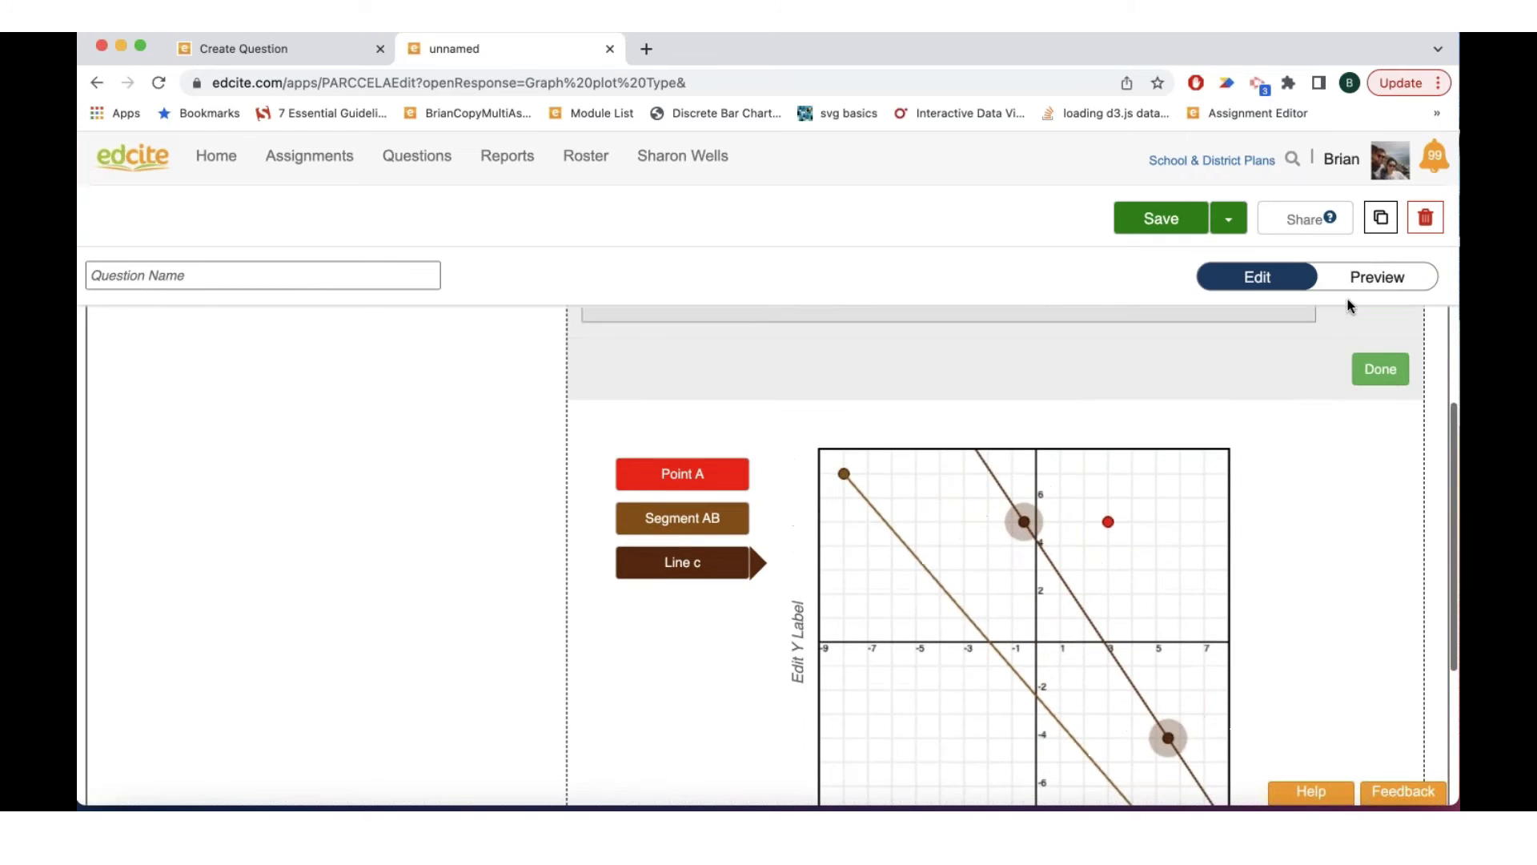
scroll(1318, 402, "up", 5)
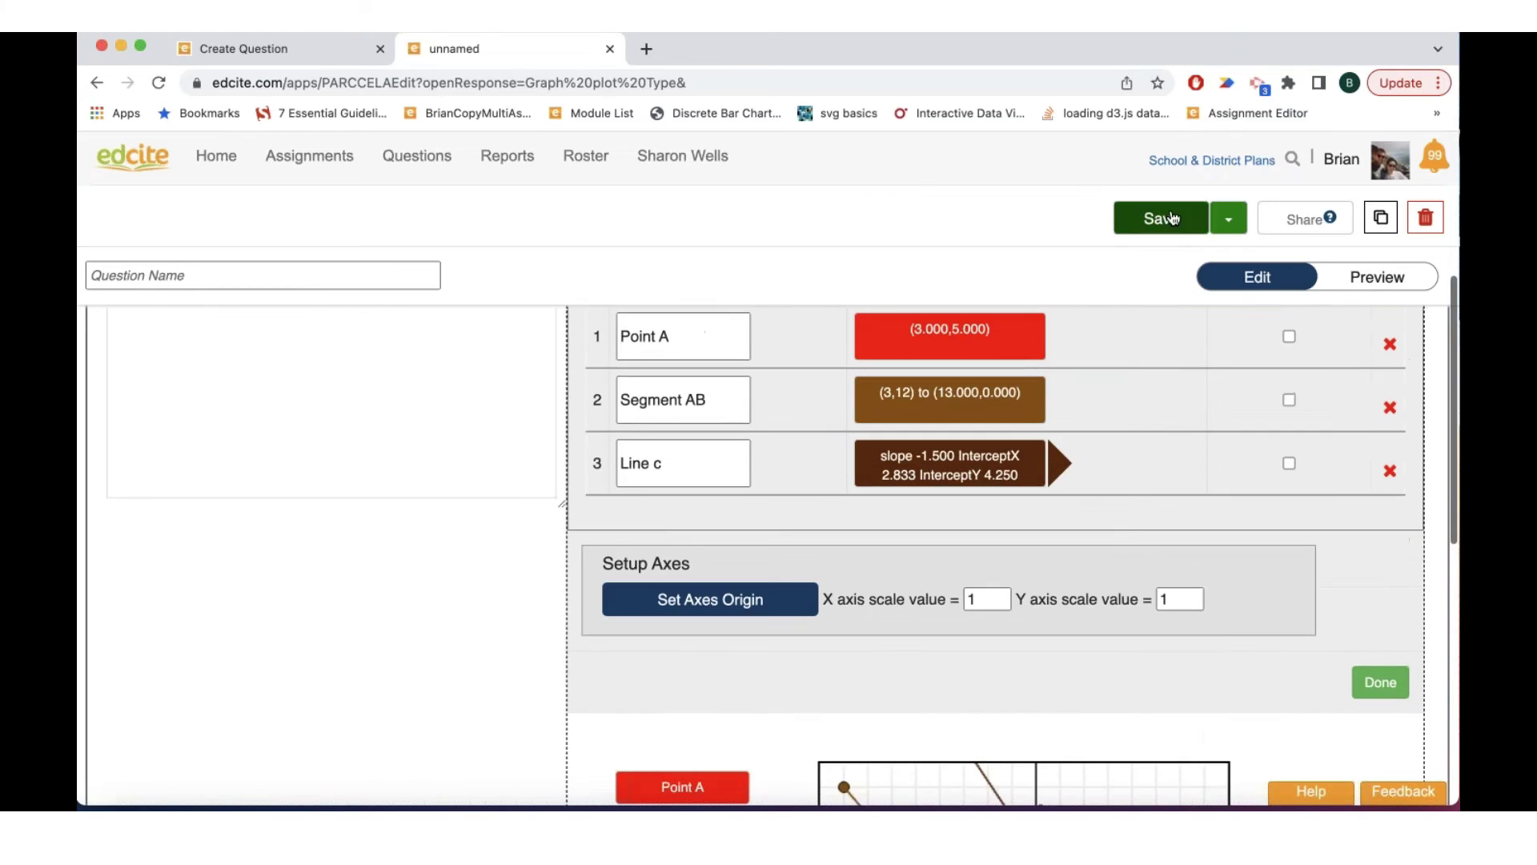
Step: Save the graph question, then in preview plot Point A and stretch Segment AB to about (5,4)
left_click(1161, 217)
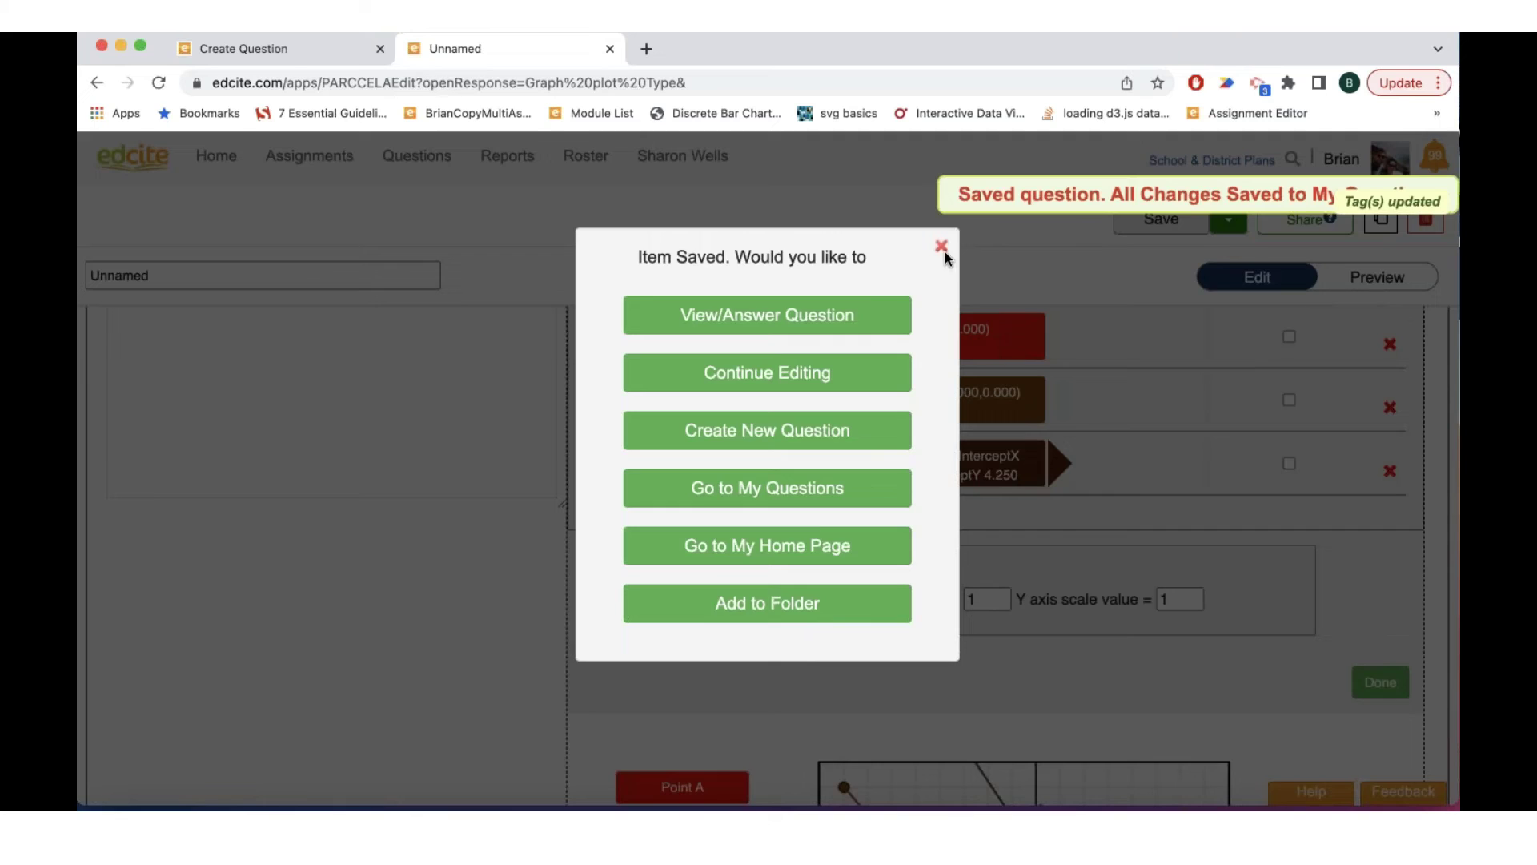
left_click(942, 248)
left_click(1382, 273)
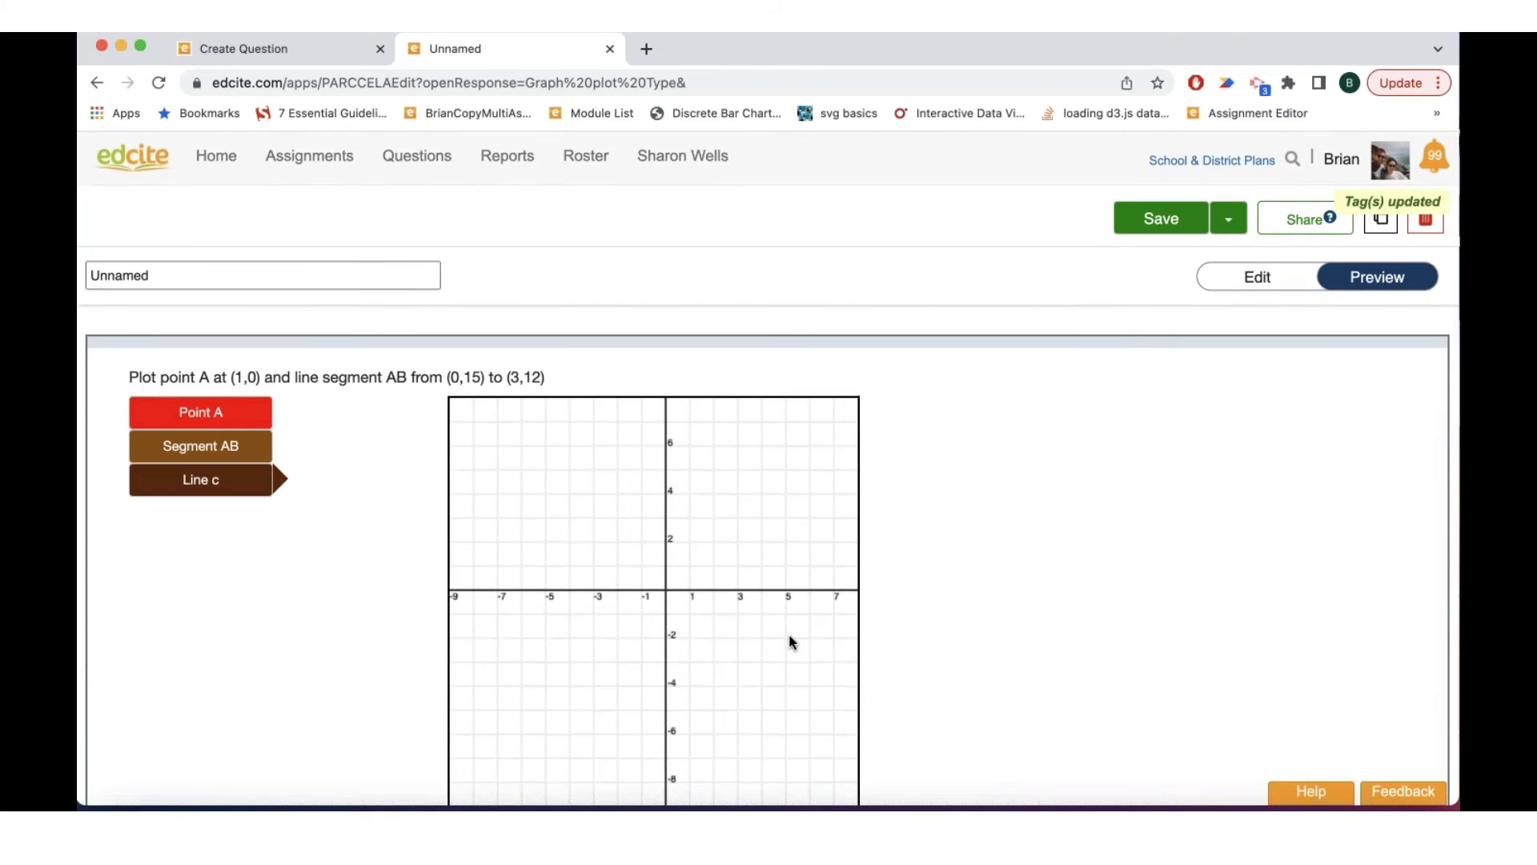
left_click(200, 412)
left_click(584, 689)
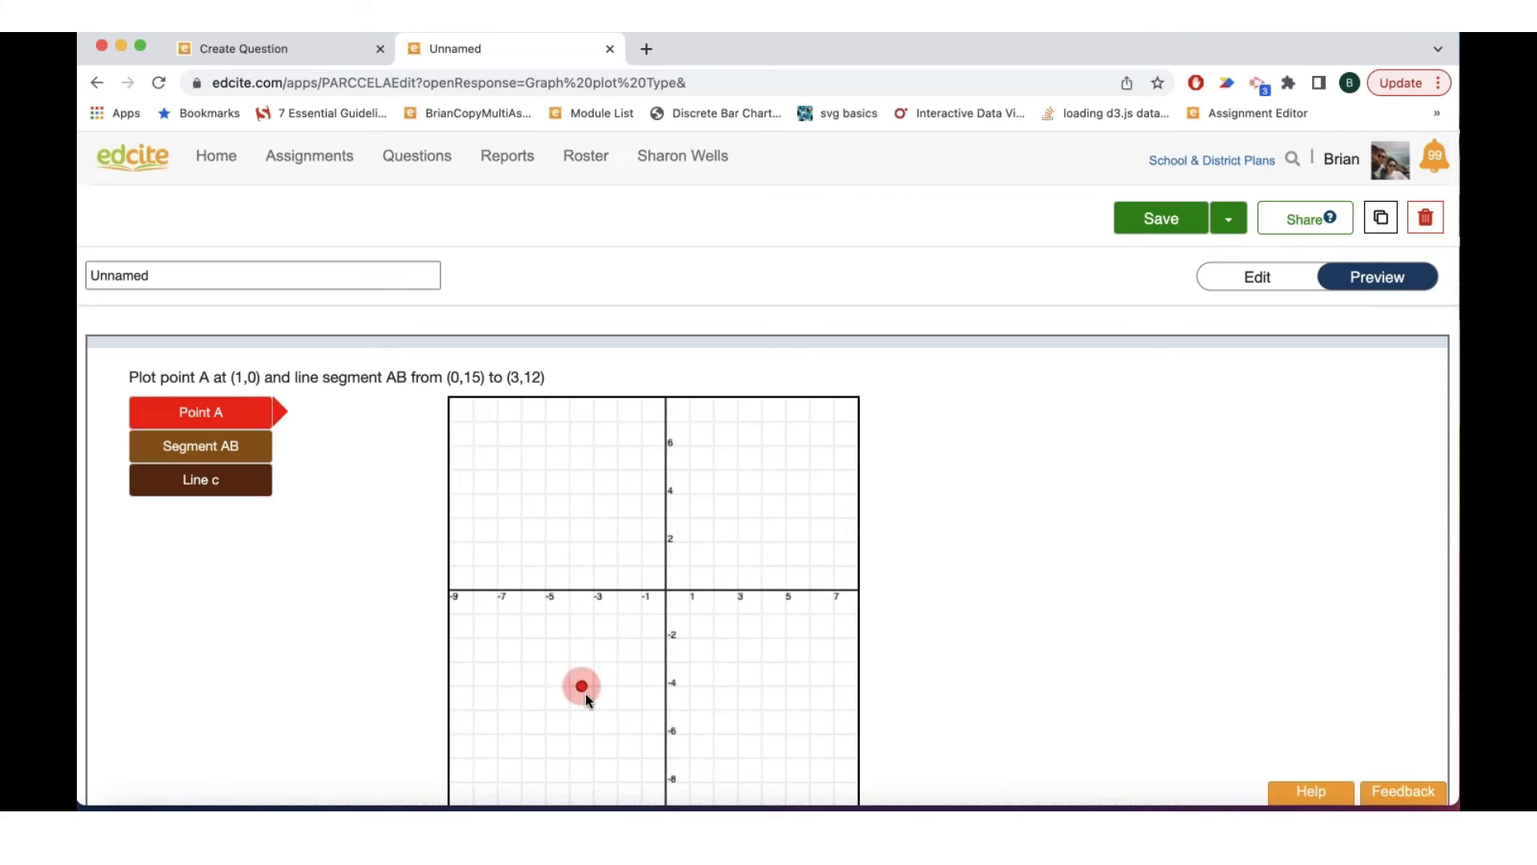
left_click_drag(584, 693, 641, 607)
left_click(272, 448)
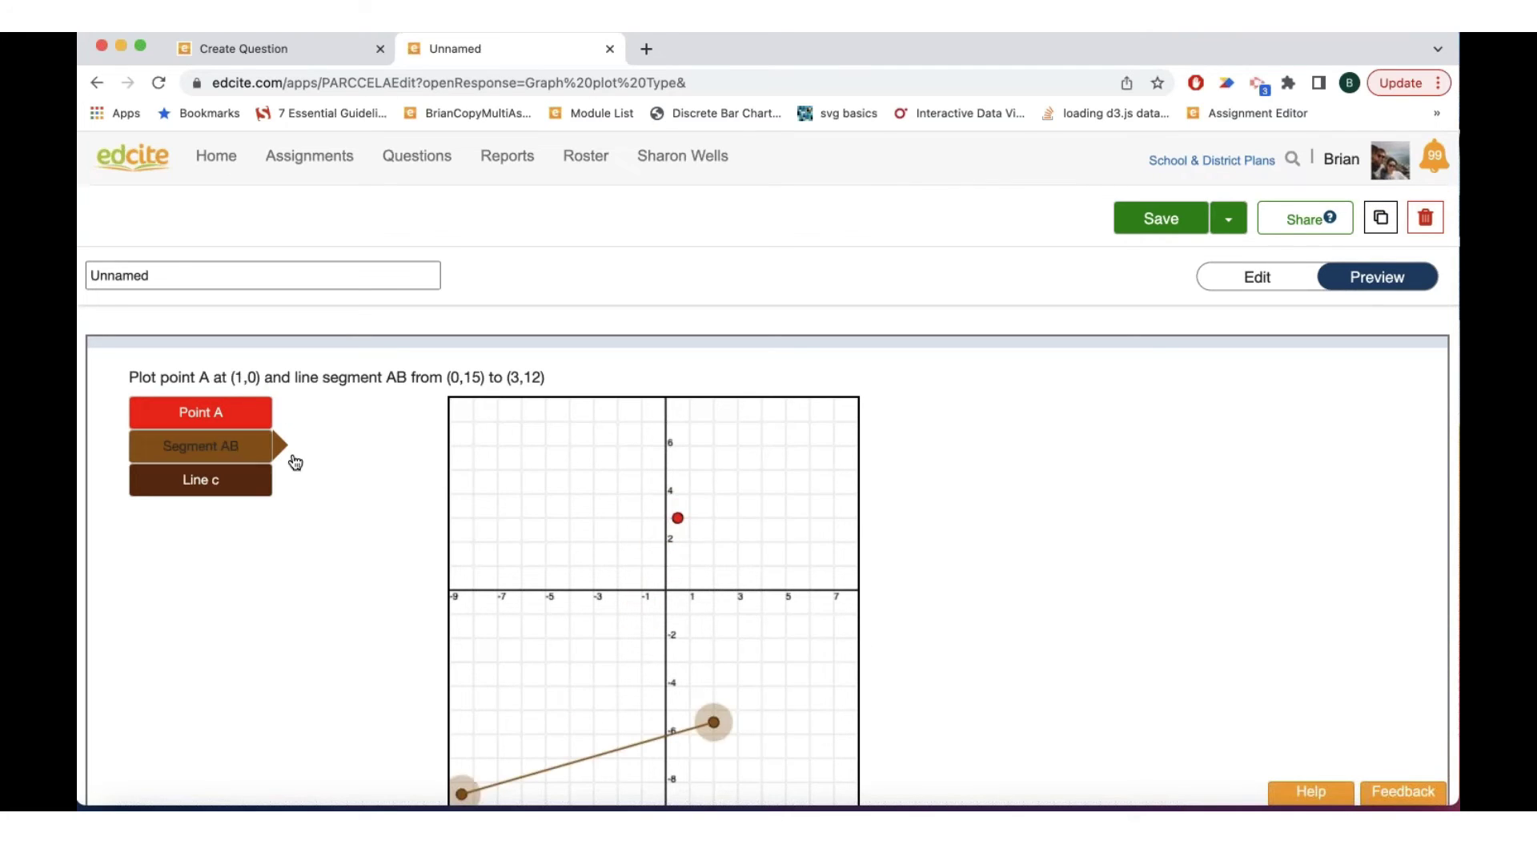
left_click_drag(714, 727, 786, 482)
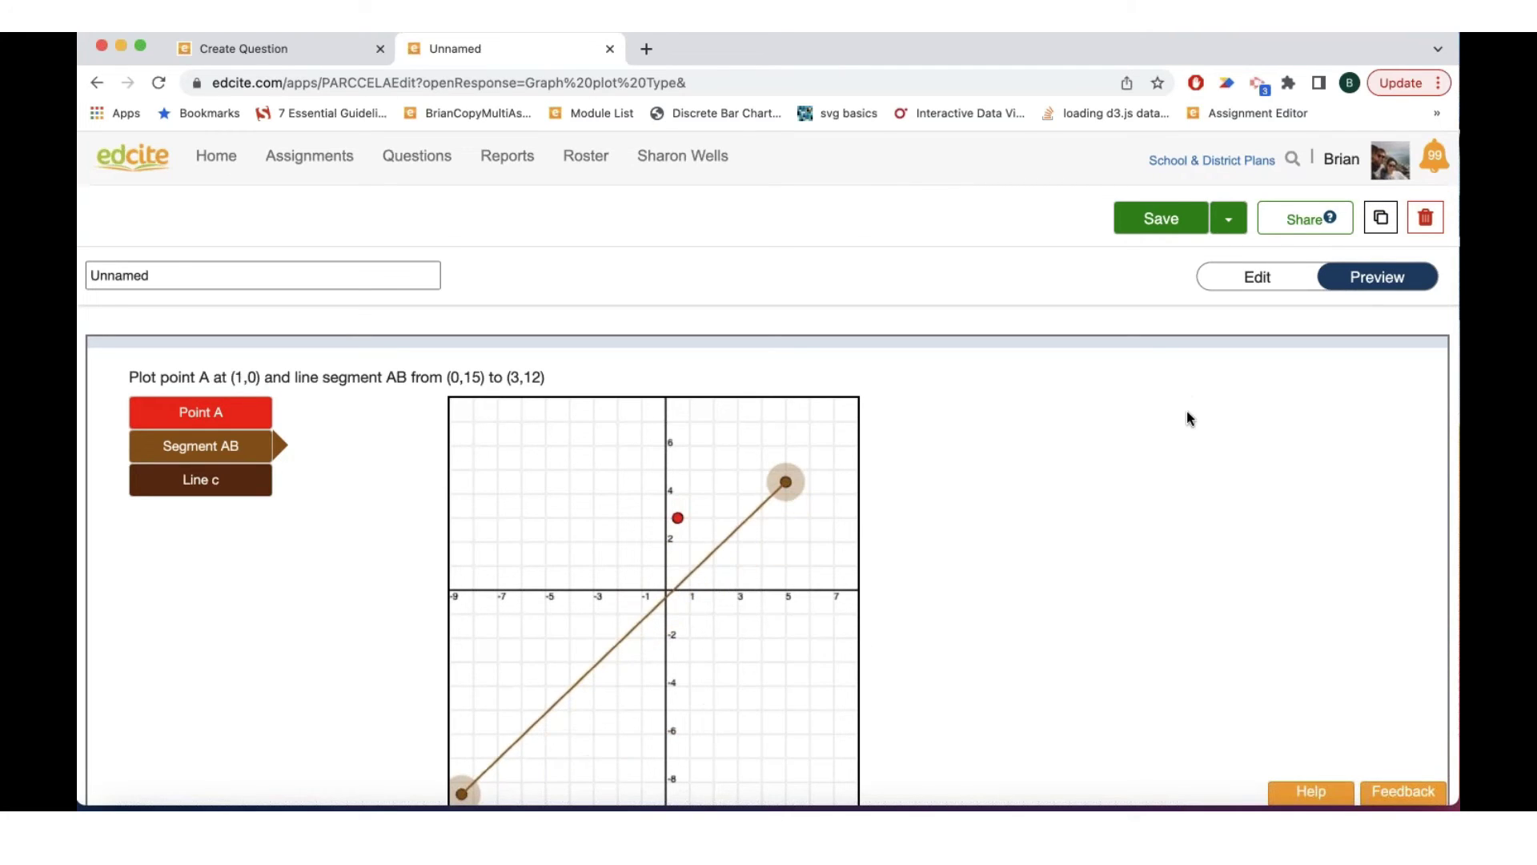
Step: Check the preview answer for a 0% score, with Line c unattempted, and return to editing
left_click(1038, 363)
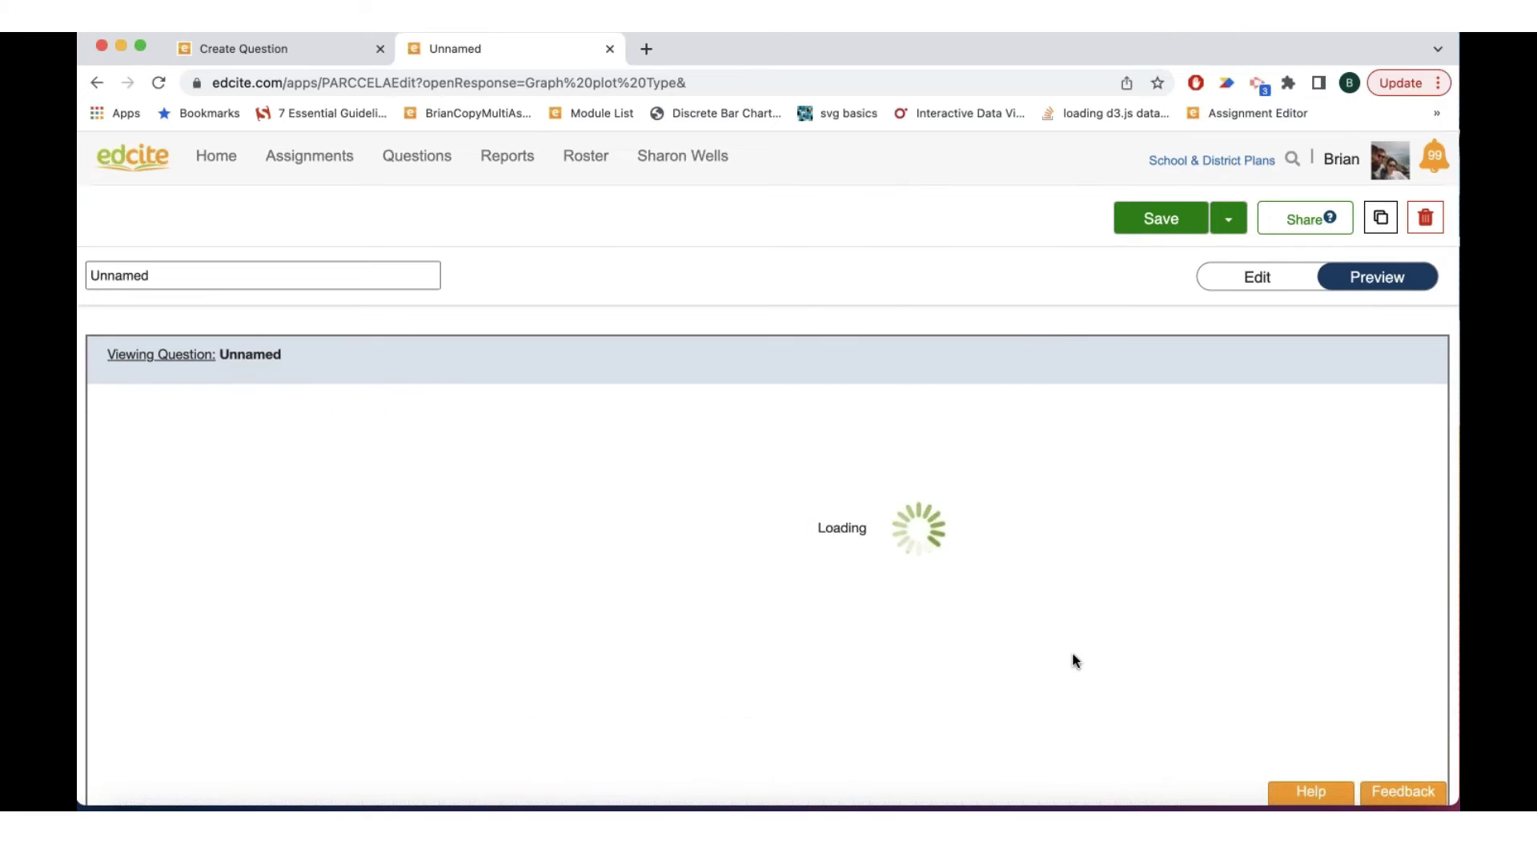
scroll(769, 552, "down", 5)
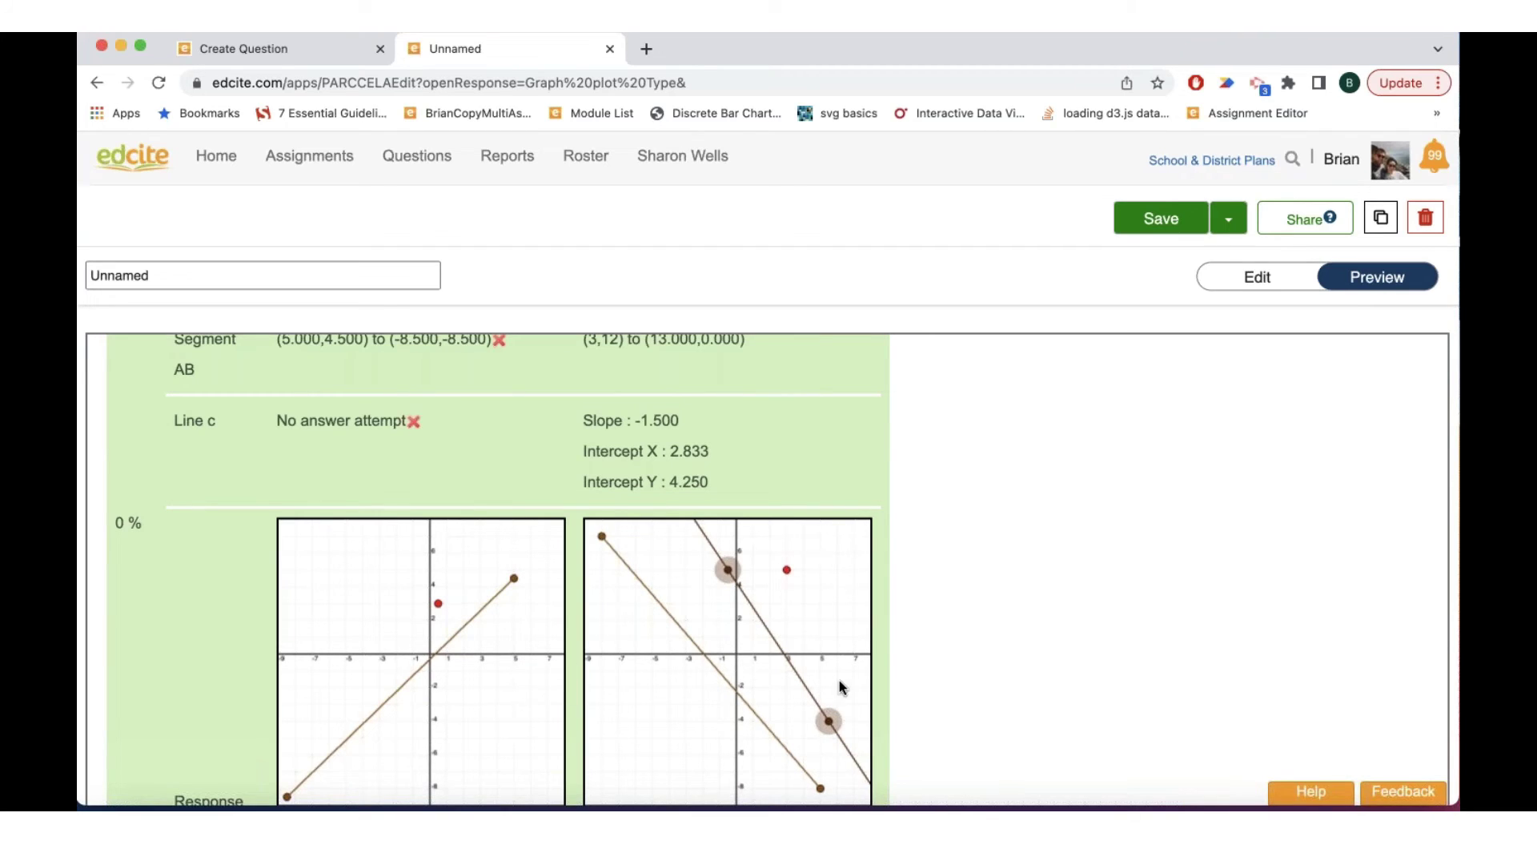
left_click(1234, 280)
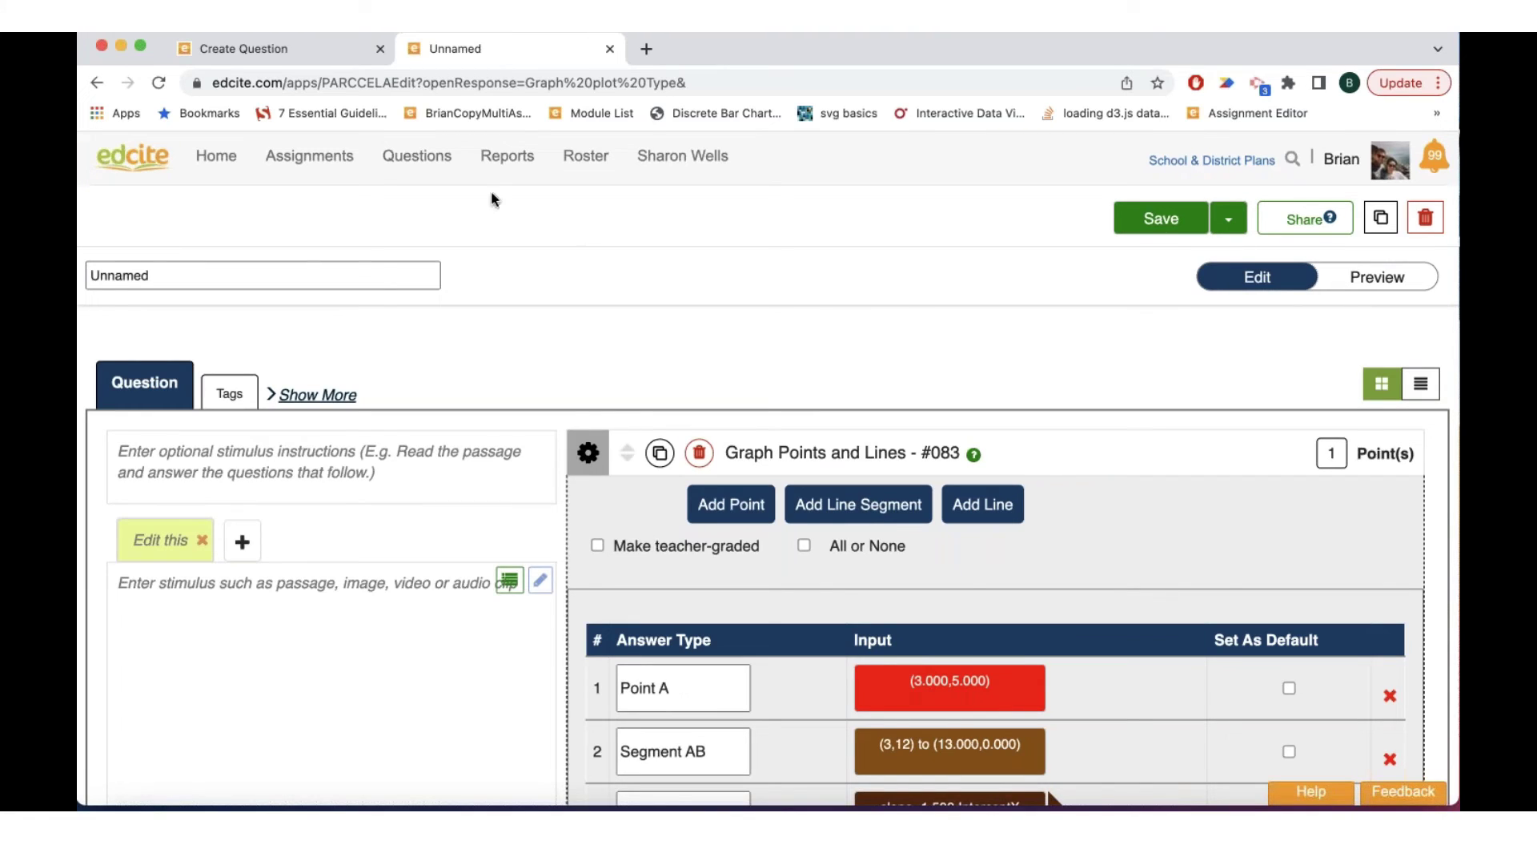
Step: On the Create Question page, browse Graphing types and view the Graph Linear Inequalities example
mouse_move(416, 156)
left_click(442, 210)
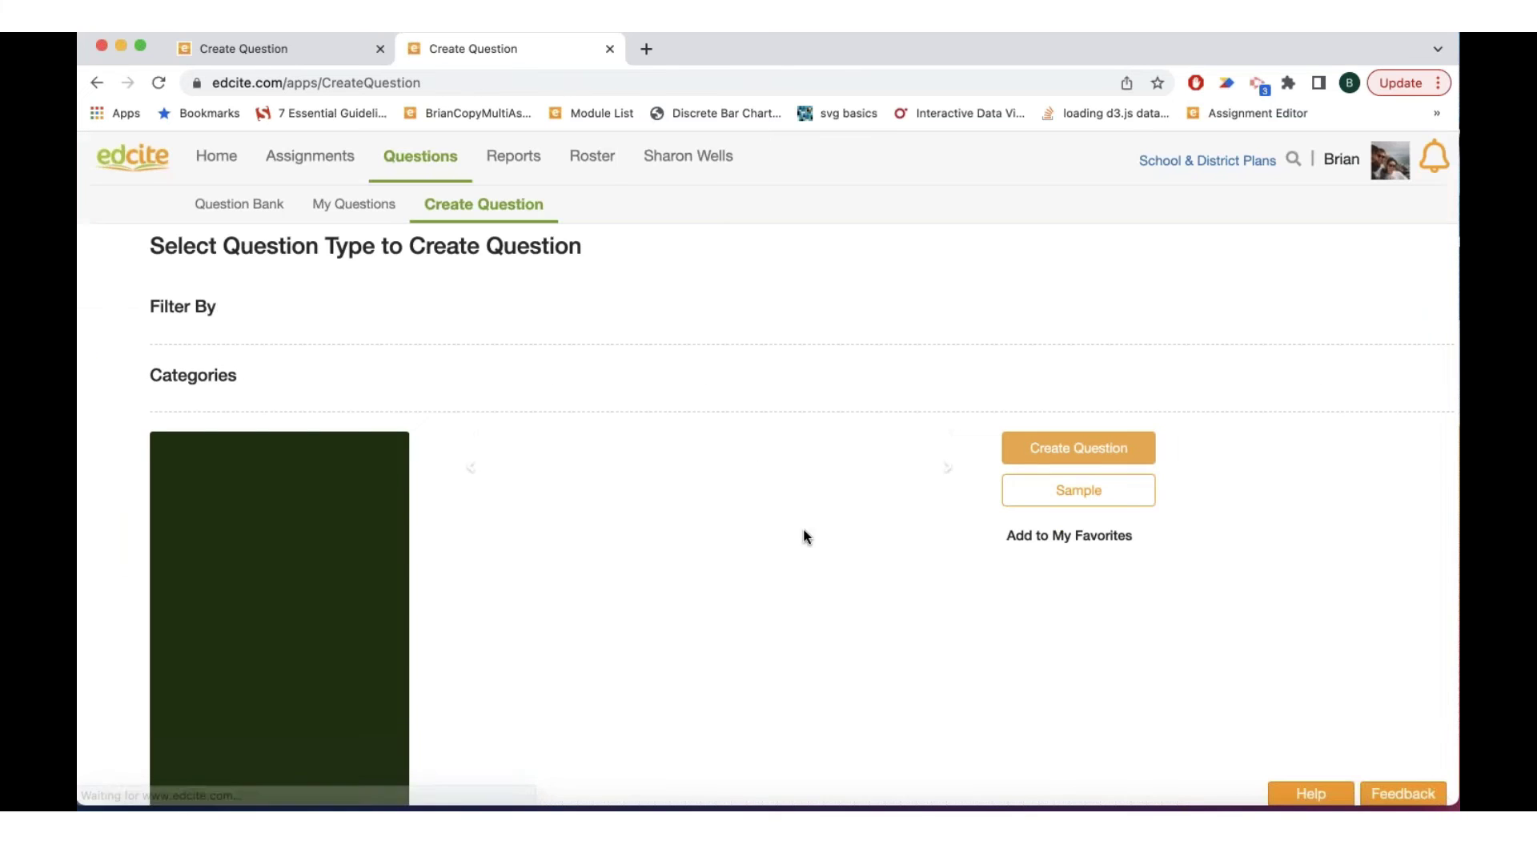
scroll(826, 636, "down", 3)
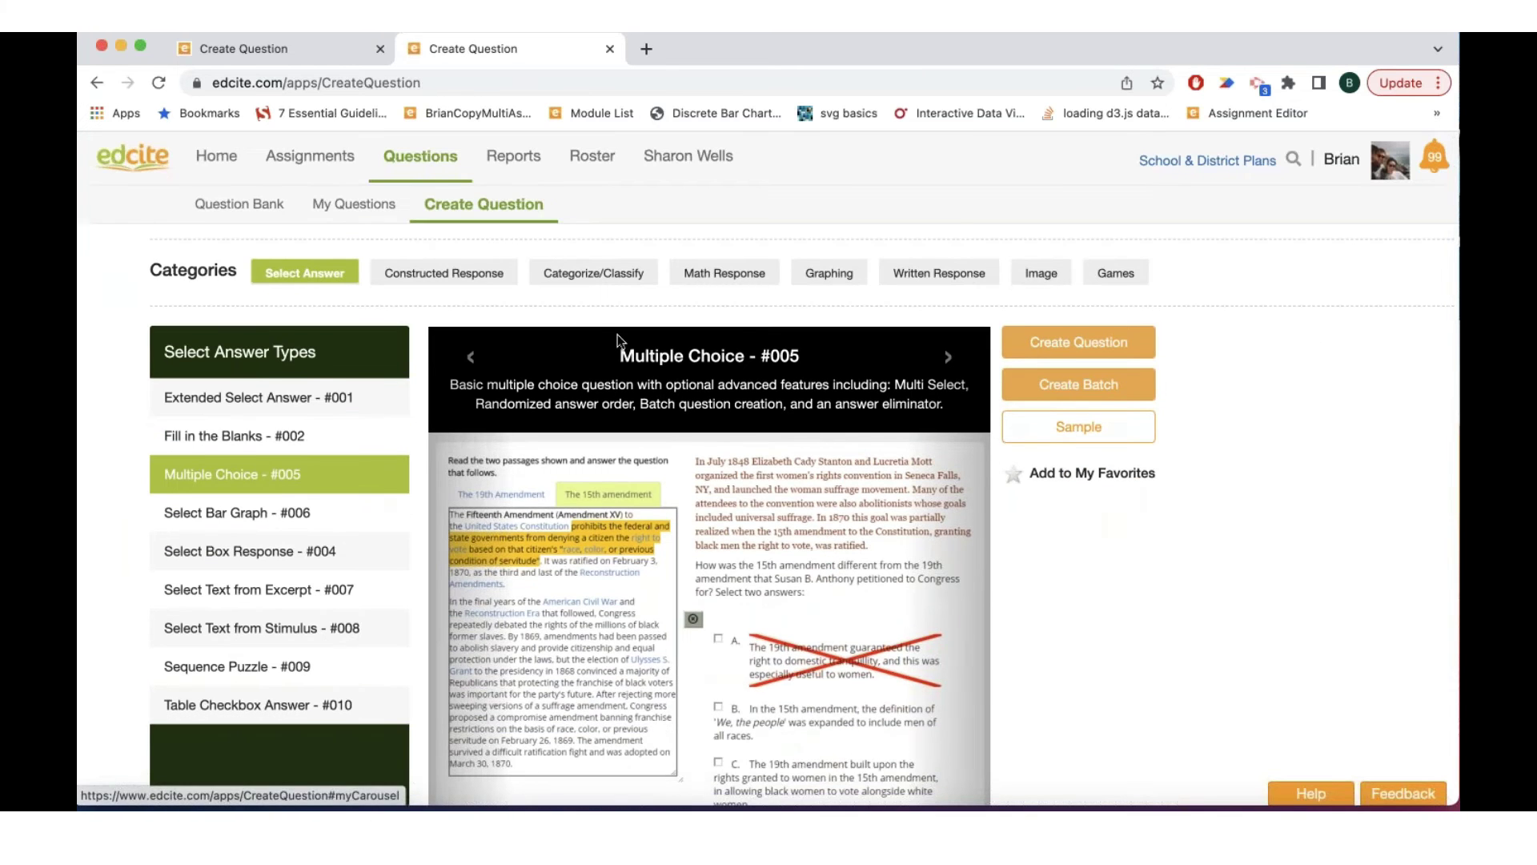
left_click(841, 276)
scroll(310, 687, "down", 1)
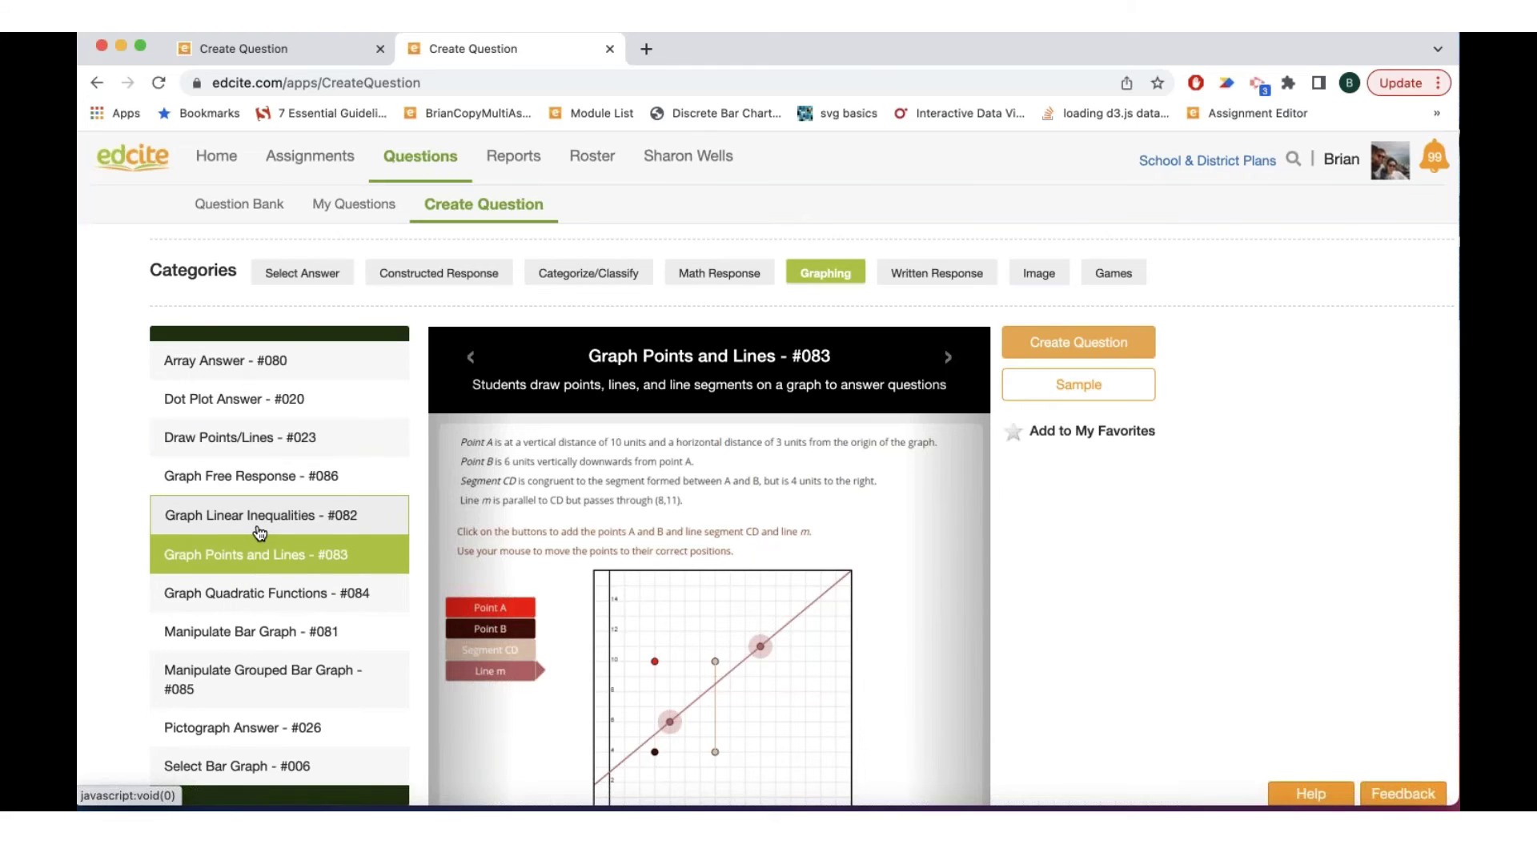
left_click(260, 532)
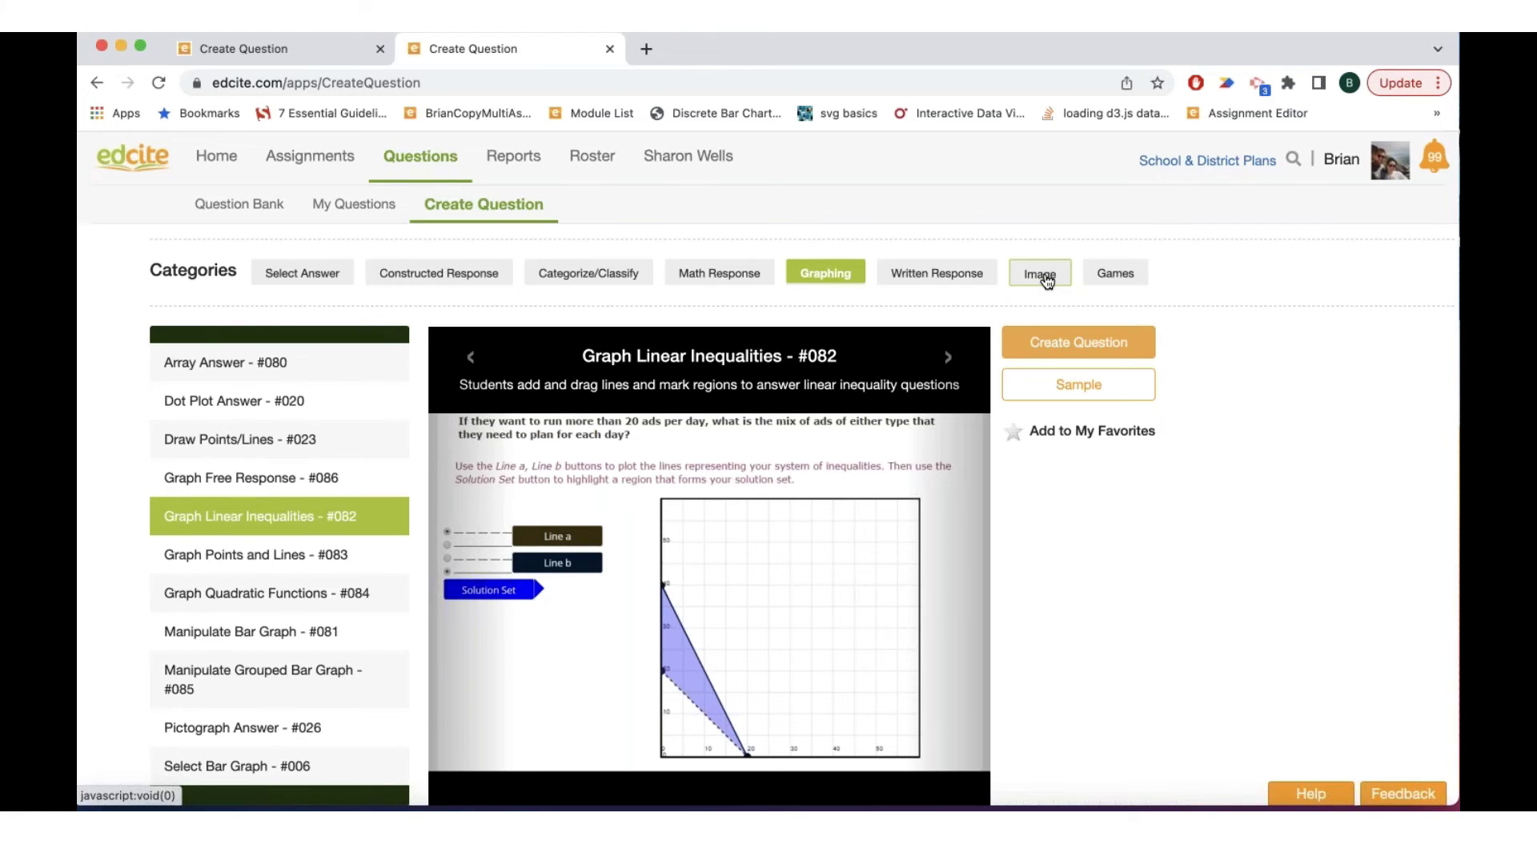
Step: Create a new Touch Image - #123 question from the Image category
left_click(1040, 274)
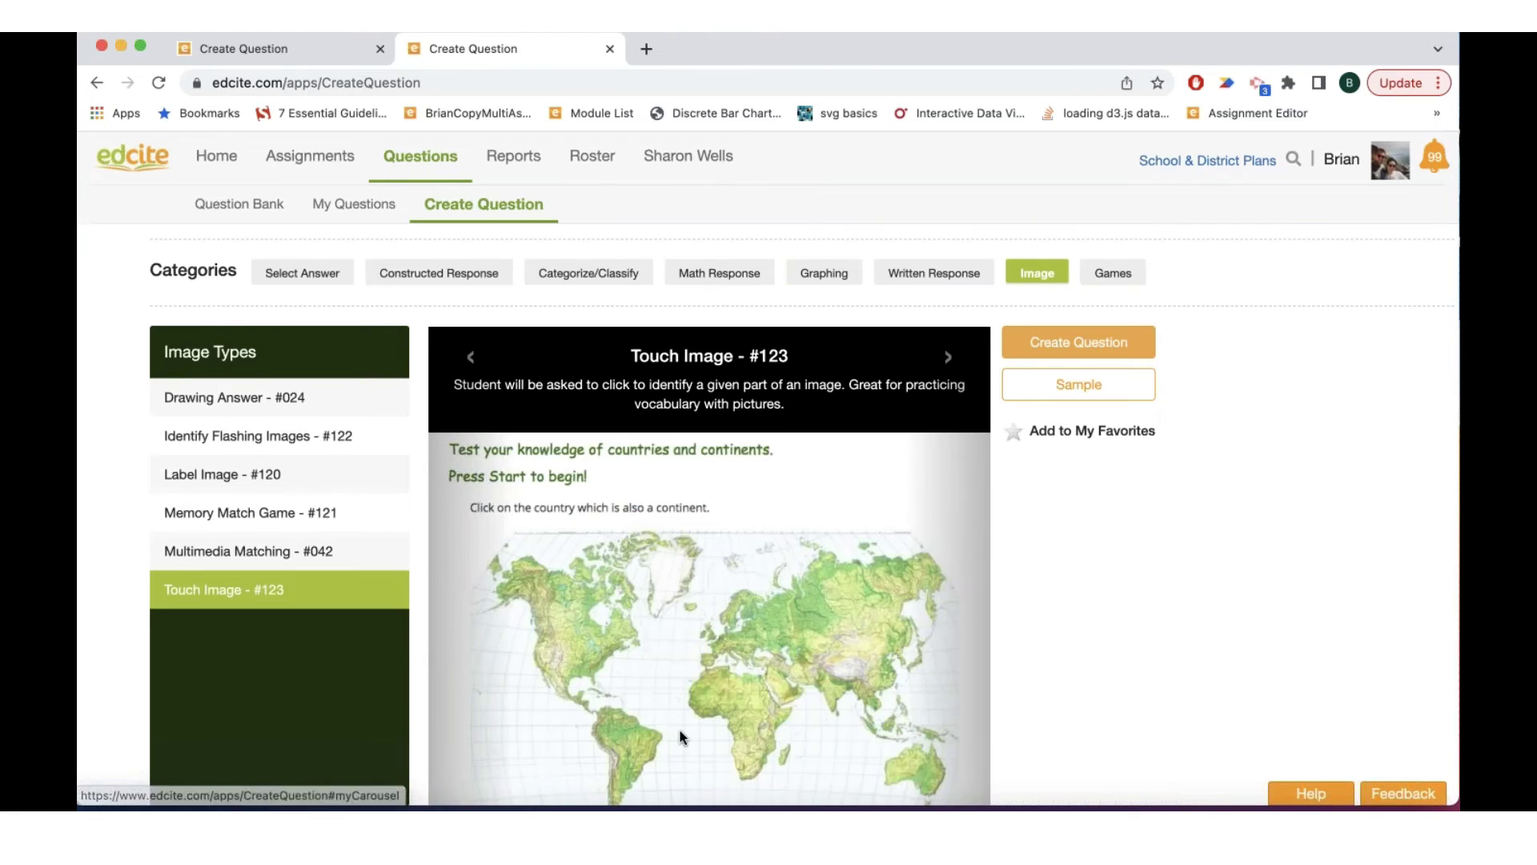
scroll(682, 736, "down", 1)
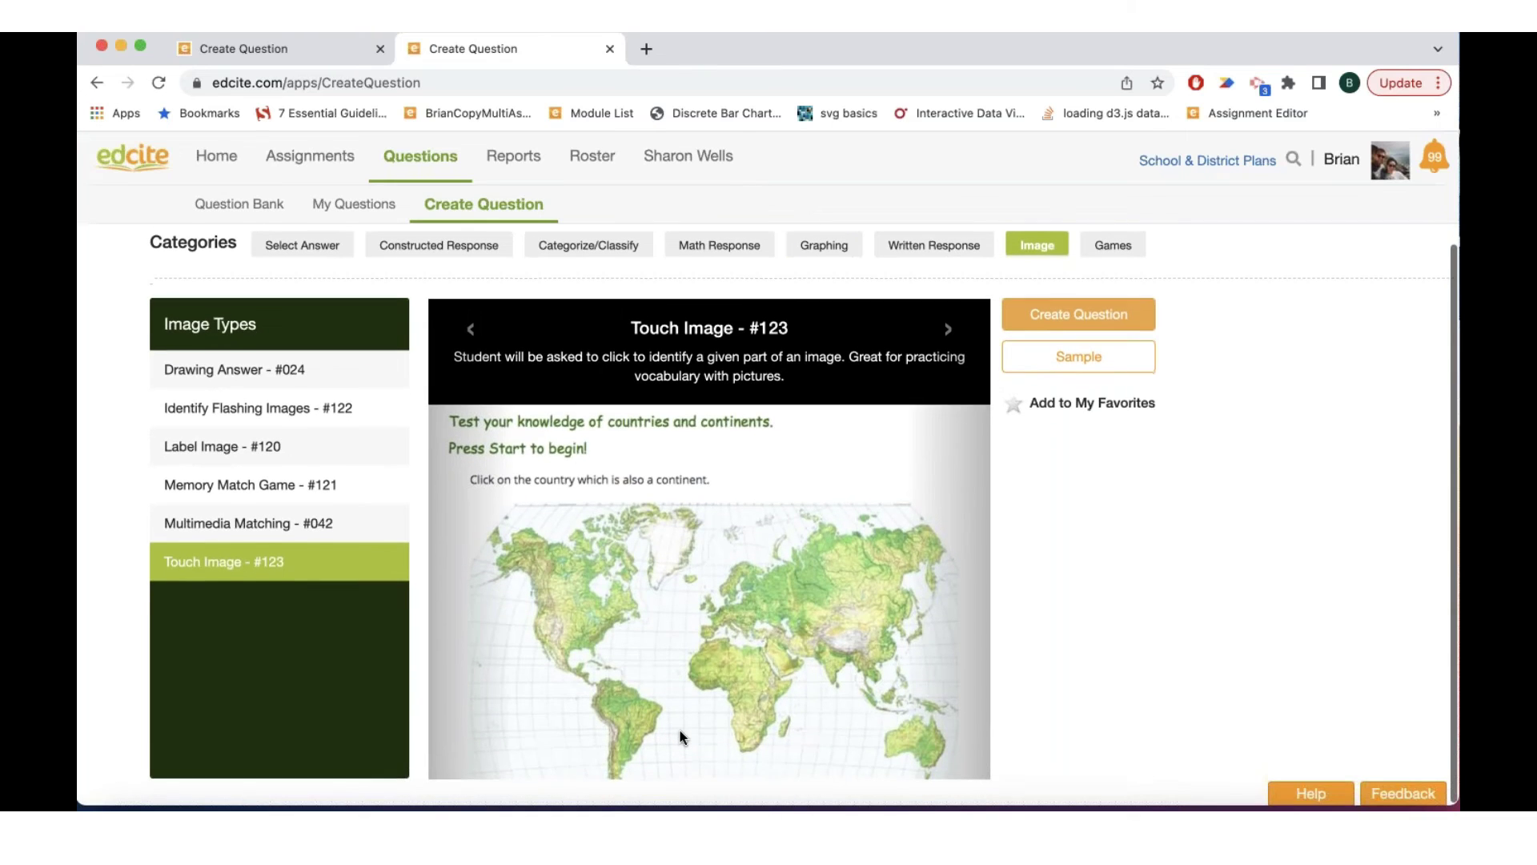
scroll(682, 736, "up", 1)
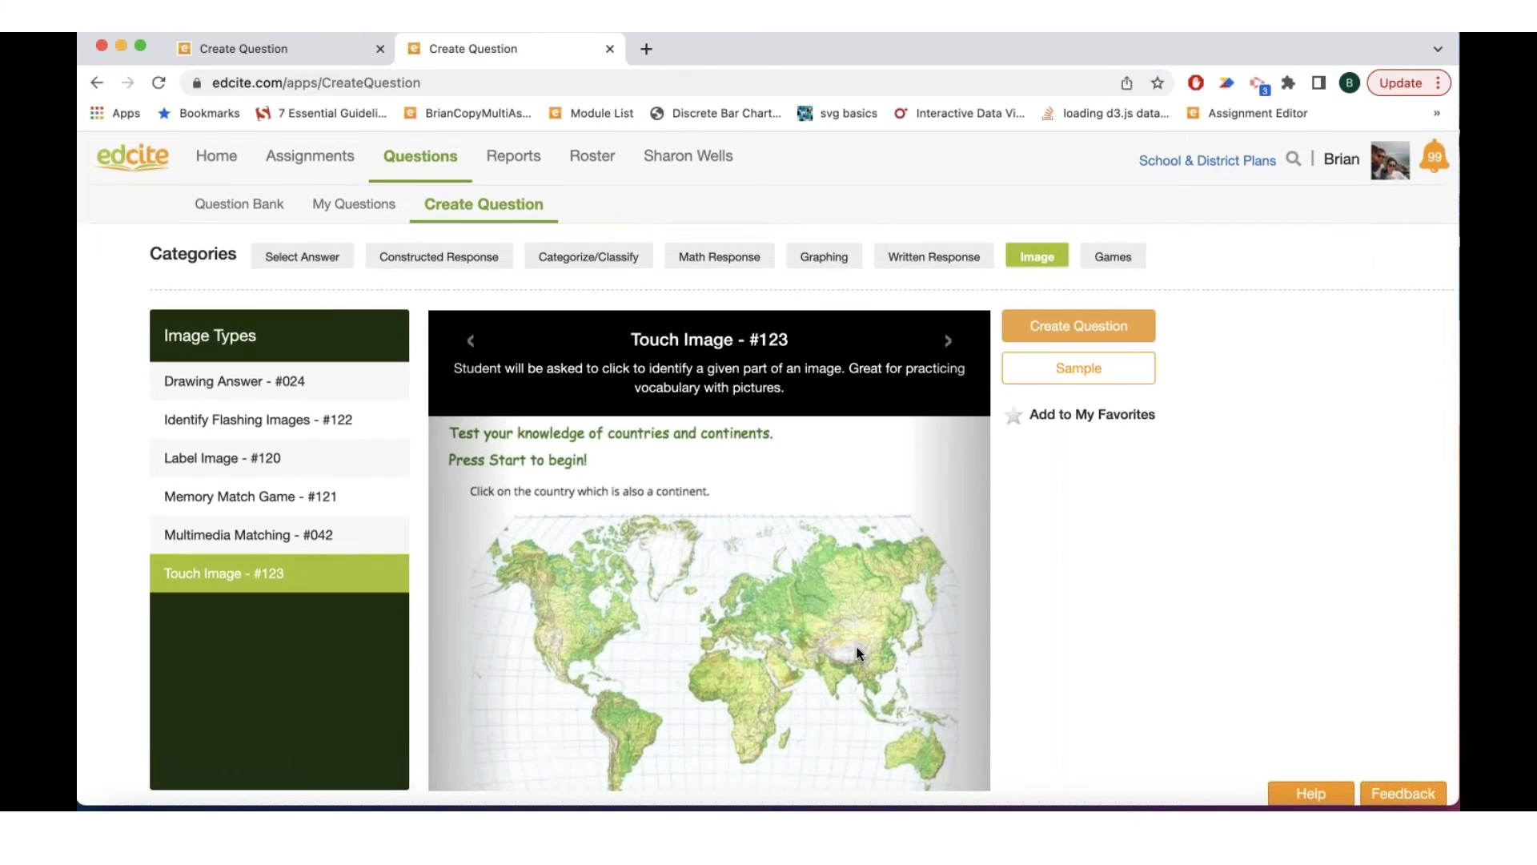
scroll(1055, 642, "up", 1)
scroll(1055, 578, "down", 1)
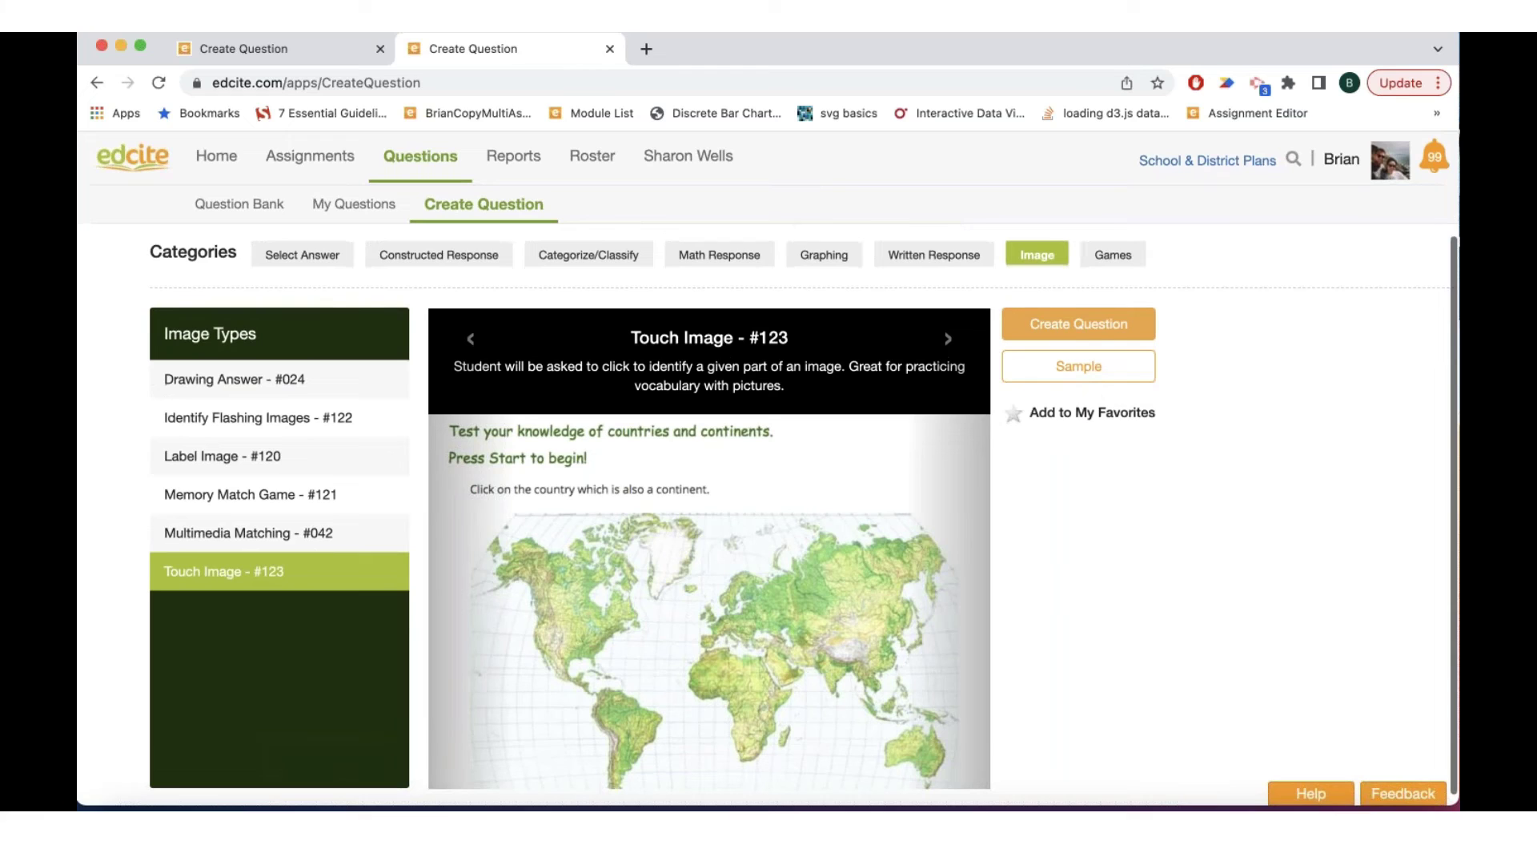
left_click(1069, 328)
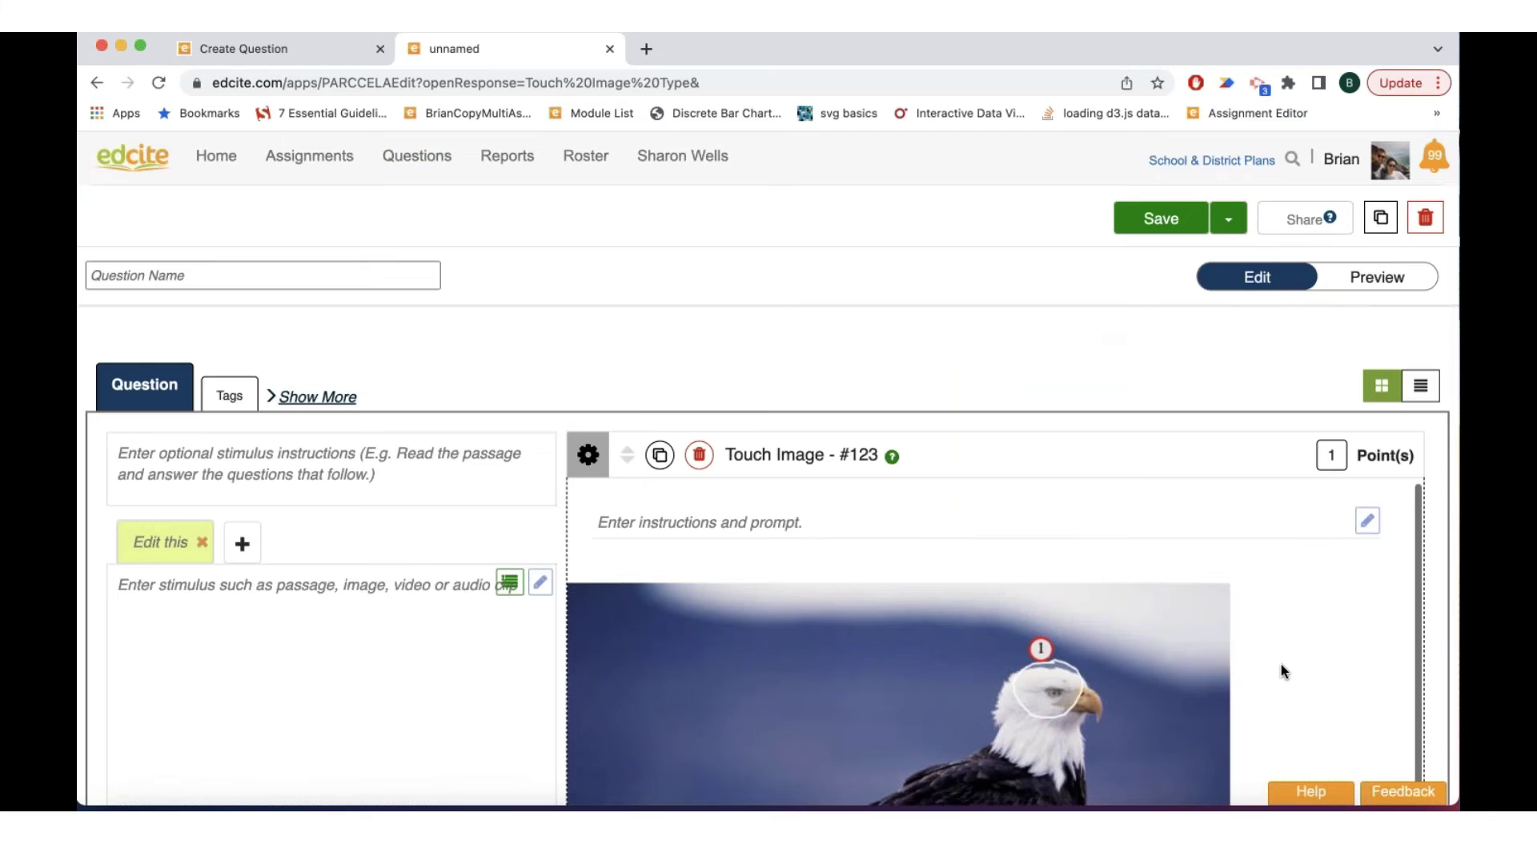
Step: Swap the eagle picture for a number line image found by searching 'number line' in Shared Images
scroll(1220, 444, "down", 2)
scroll(1220, 444, "down", 3)
scroll(1221, 445, "up", 3)
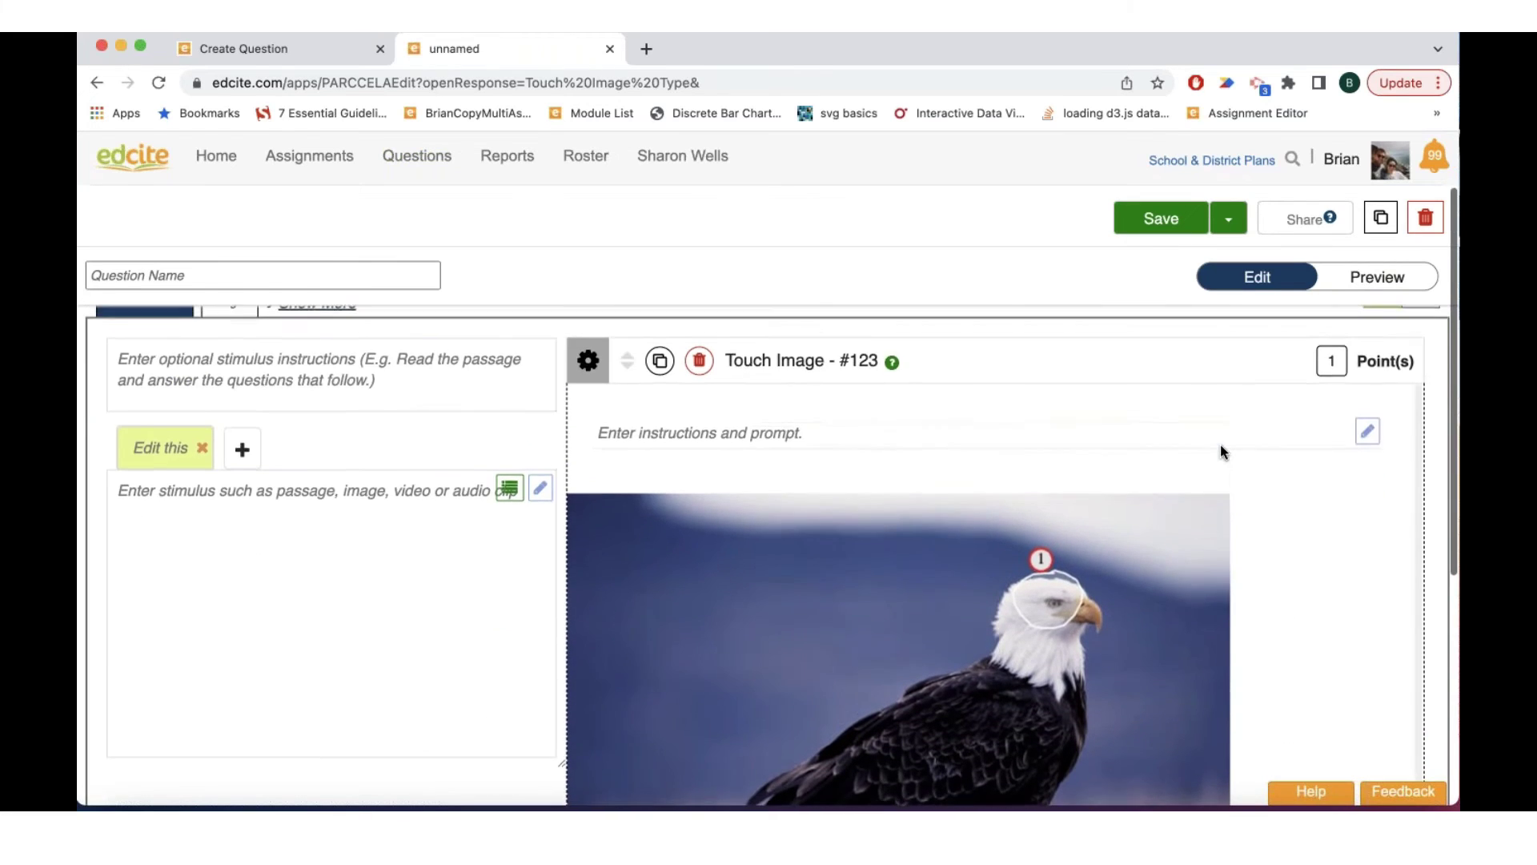
left_click(588, 365)
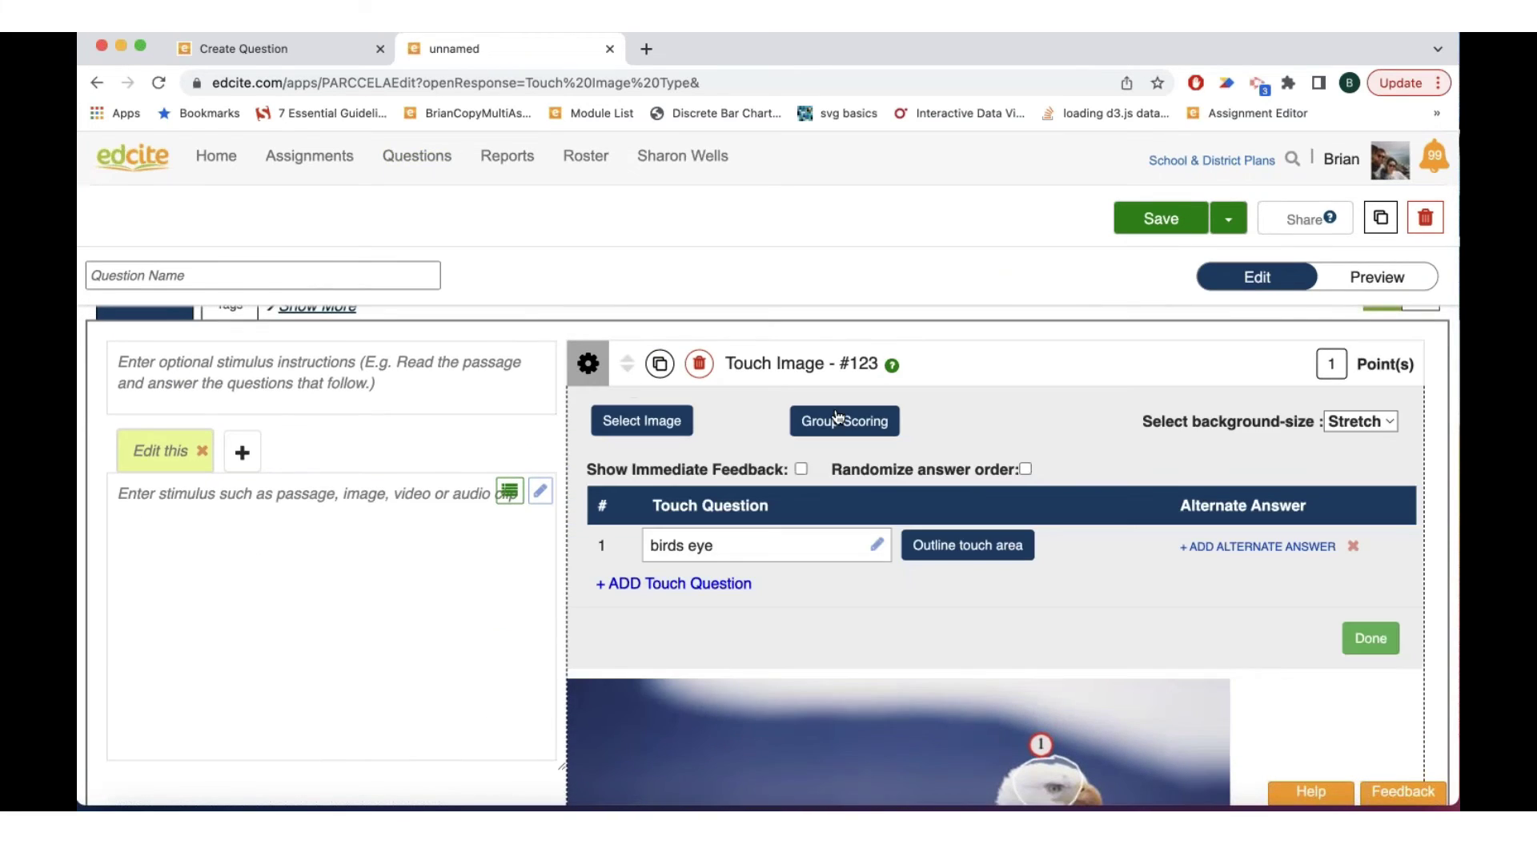
left_click(641, 422)
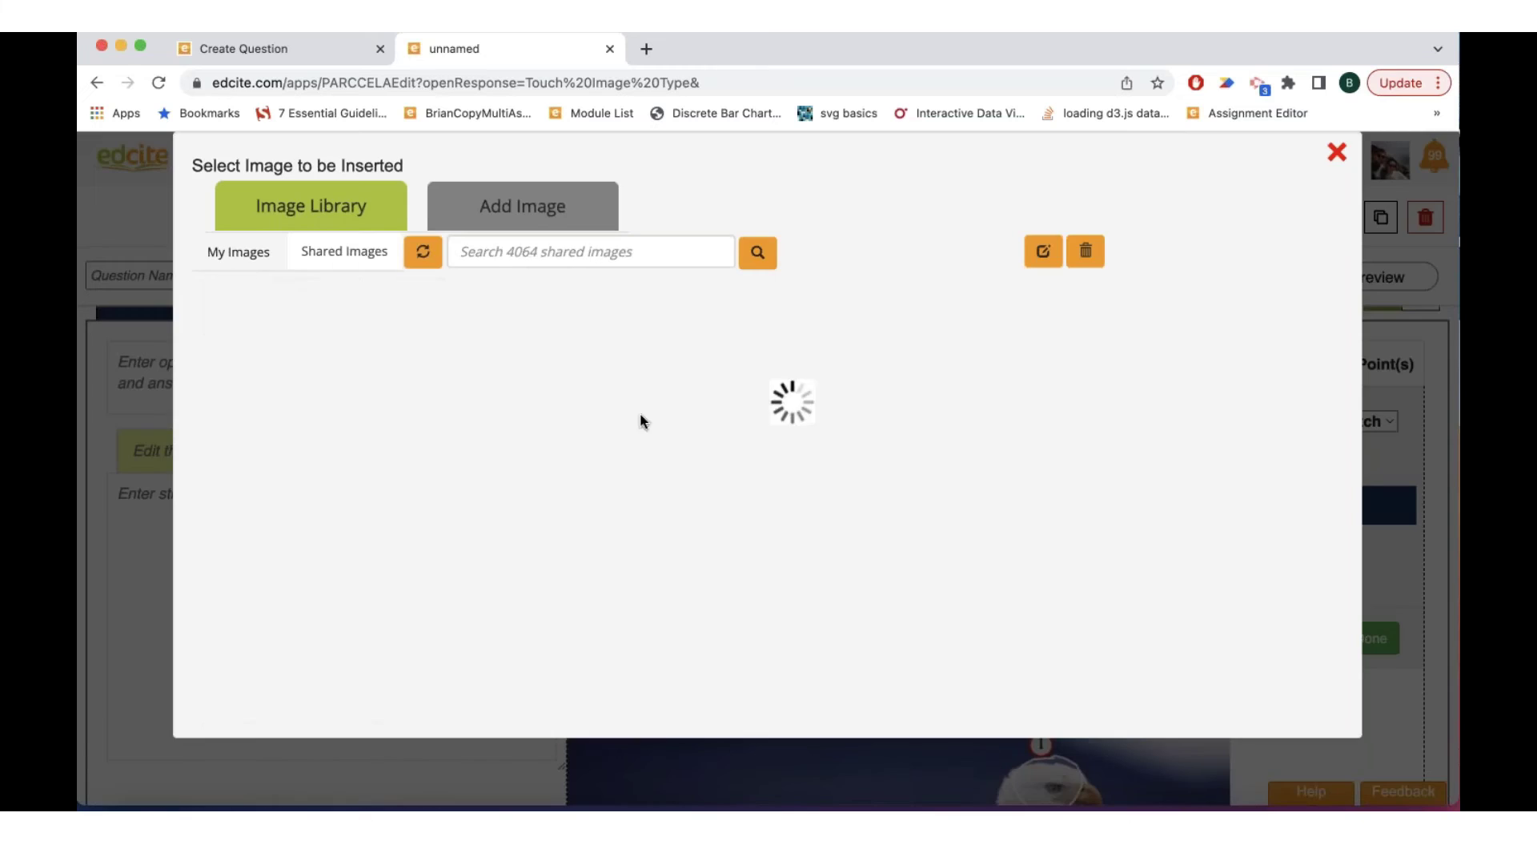
left_click(508, 253)
type("number line")
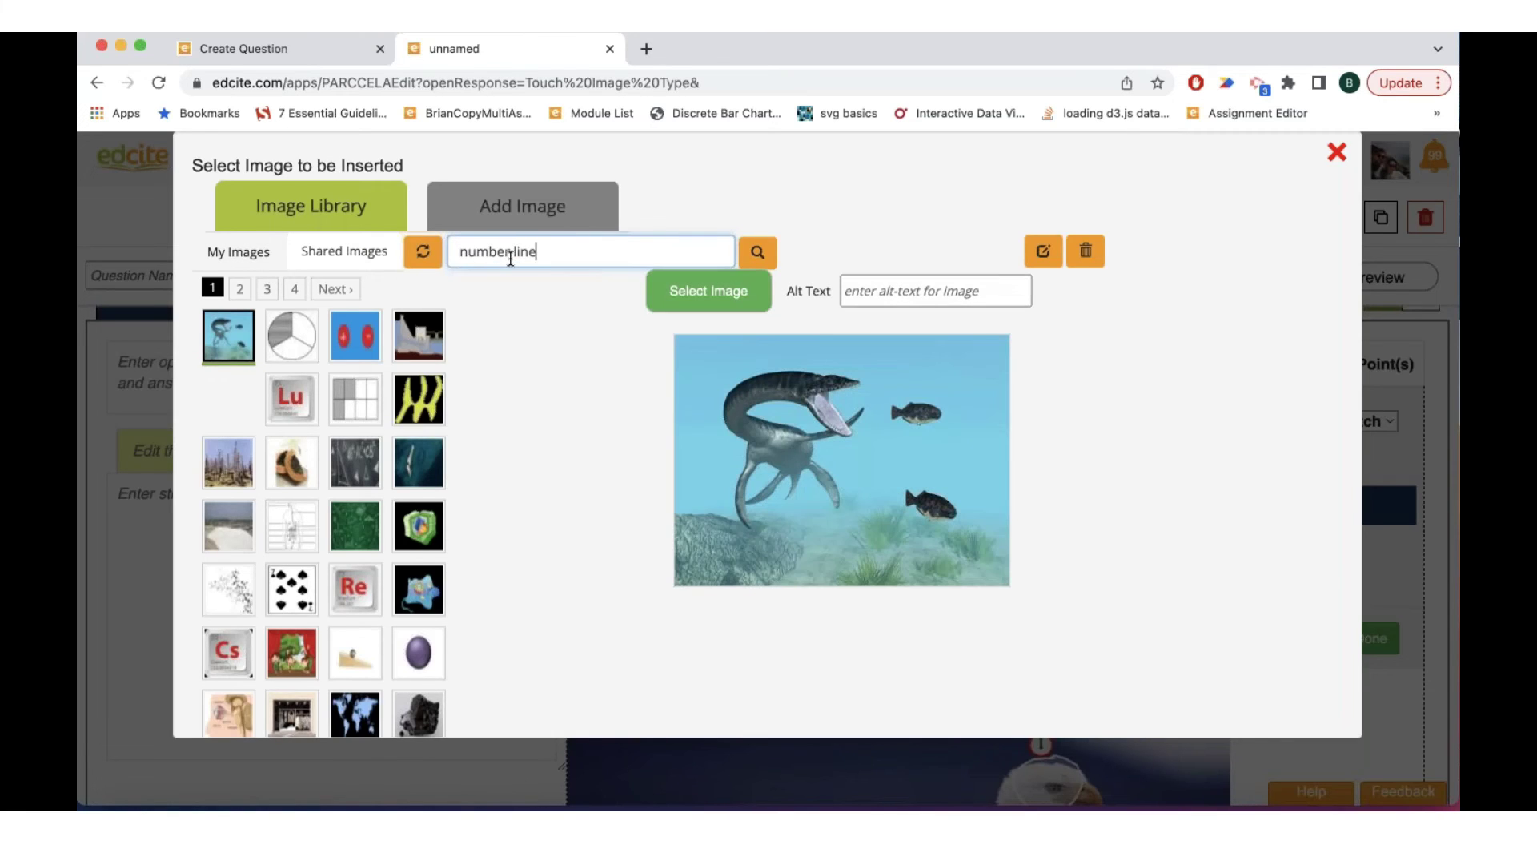
key("Return")
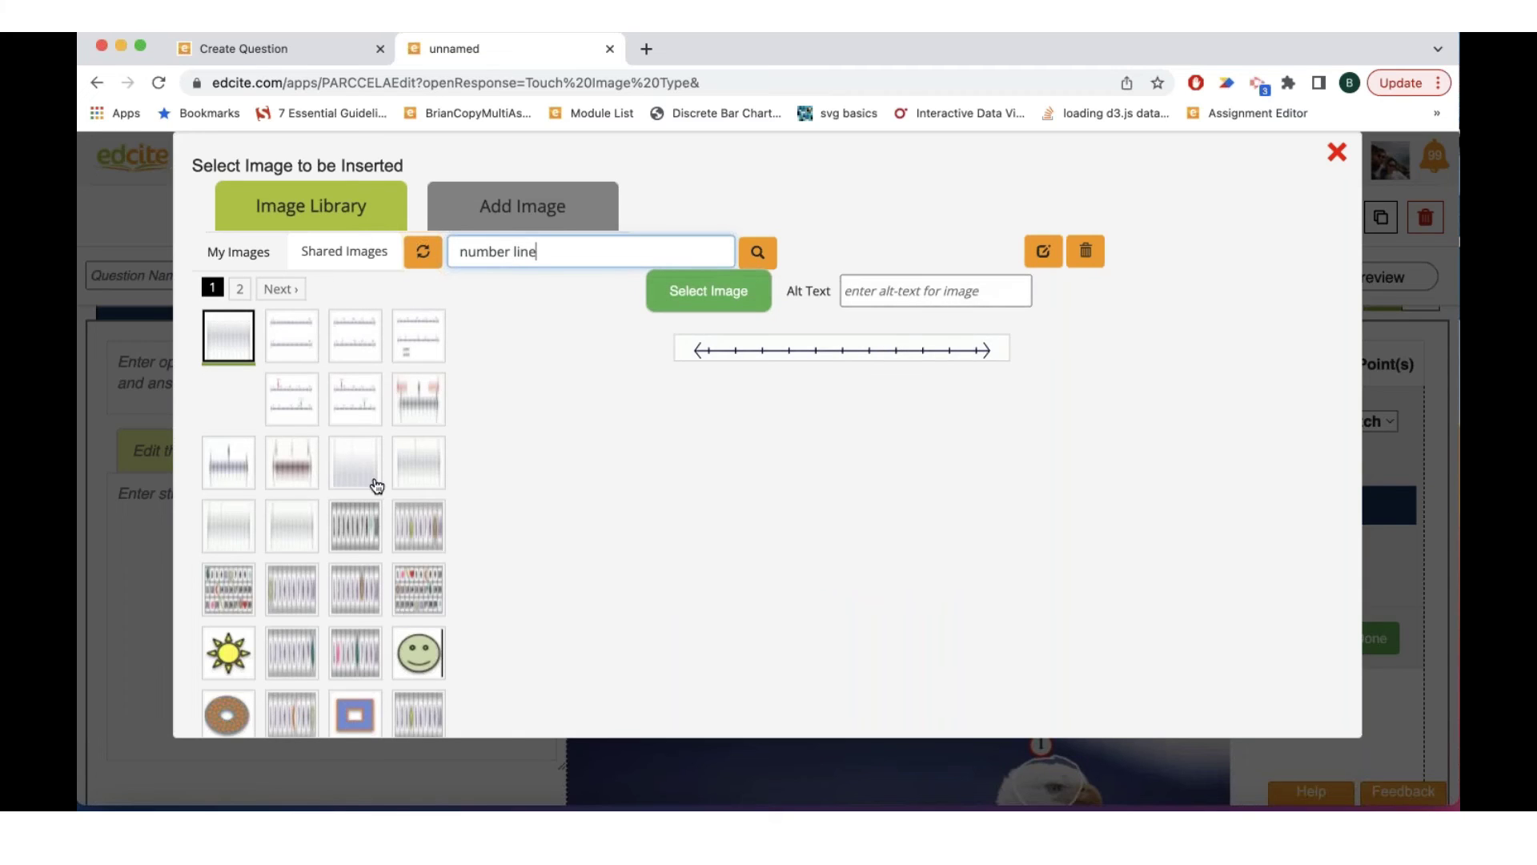
left_click(724, 298)
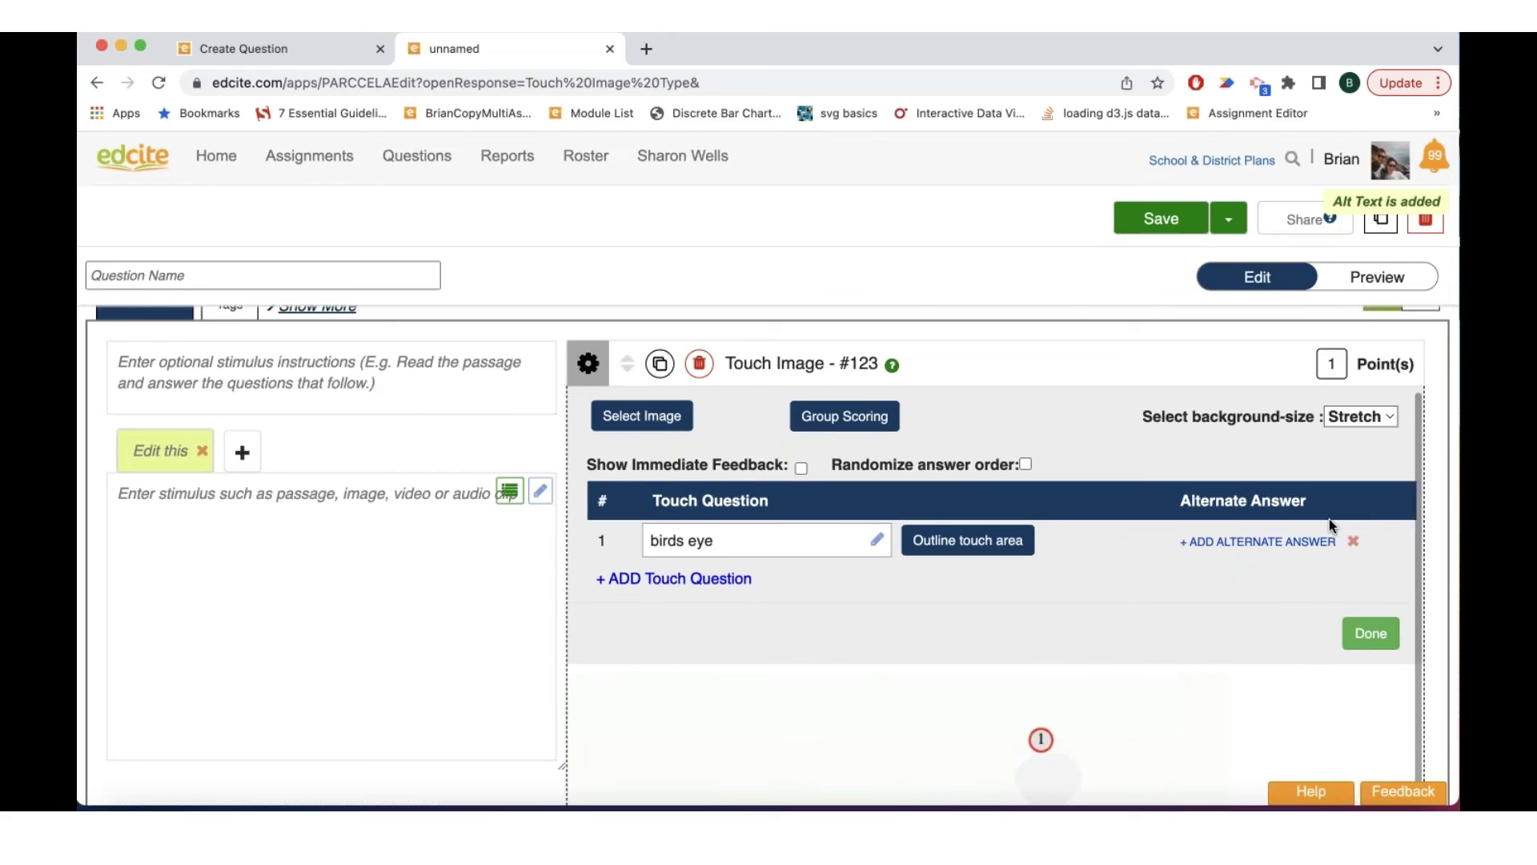
Step: Set the Touch Image background size to Fit and check the fitted number line image
left_click(1383, 420)
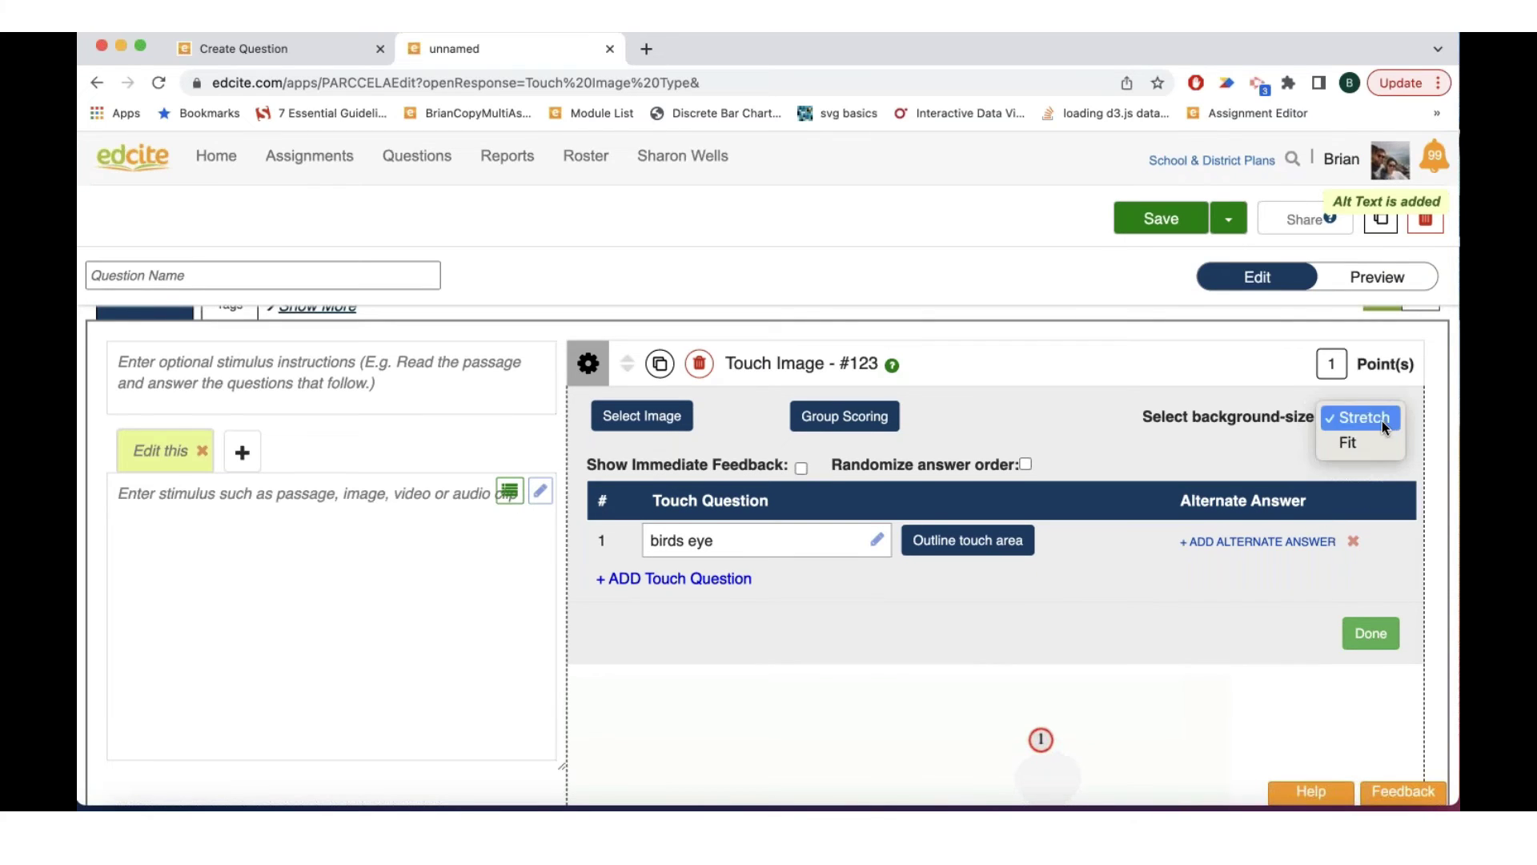
left_click(1344, 442)
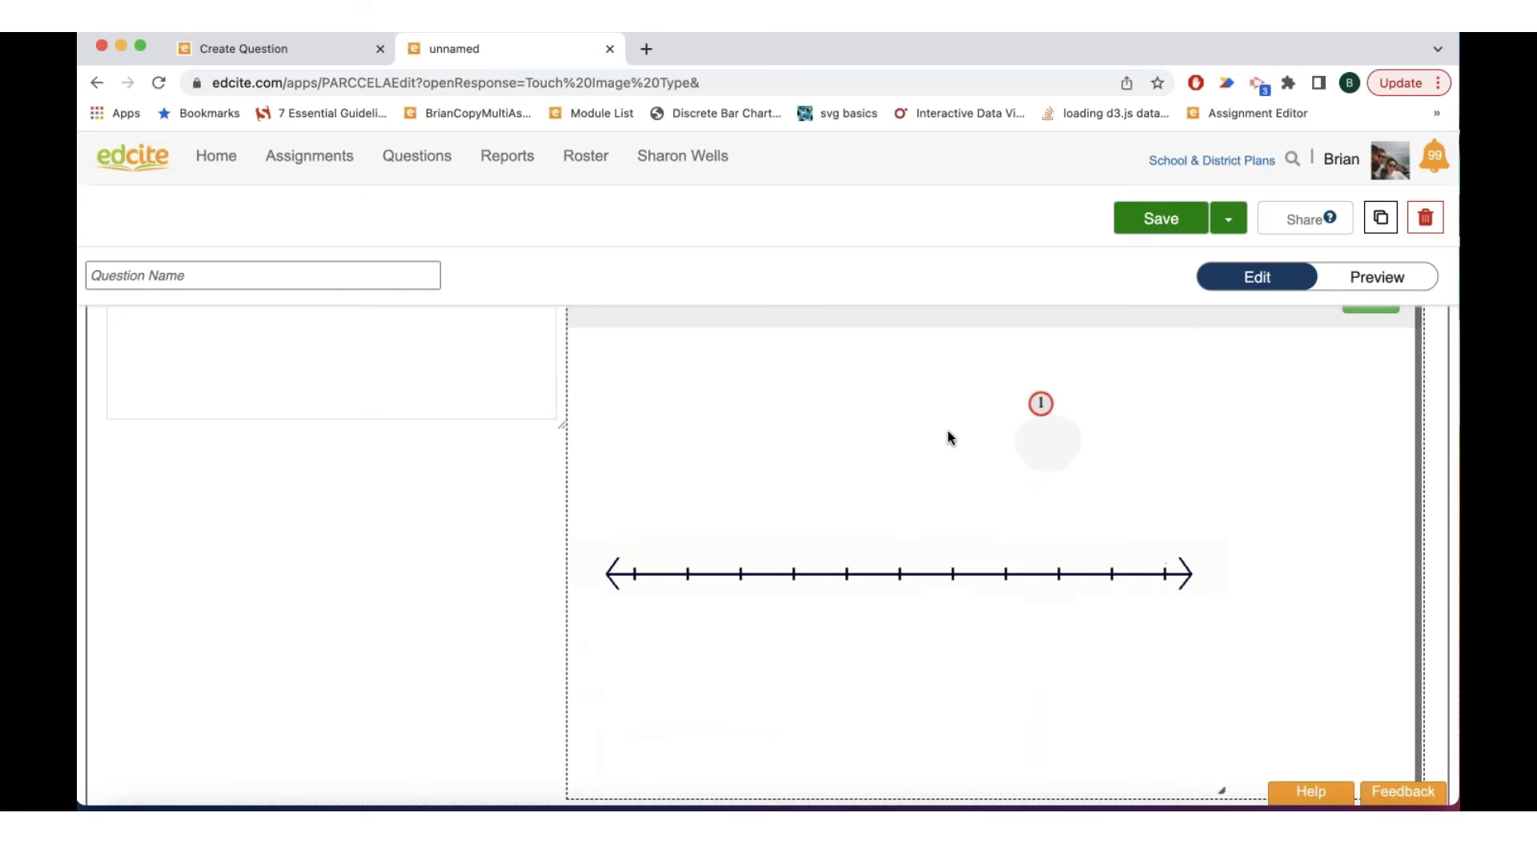
scroll(921, 454, "up", 5)
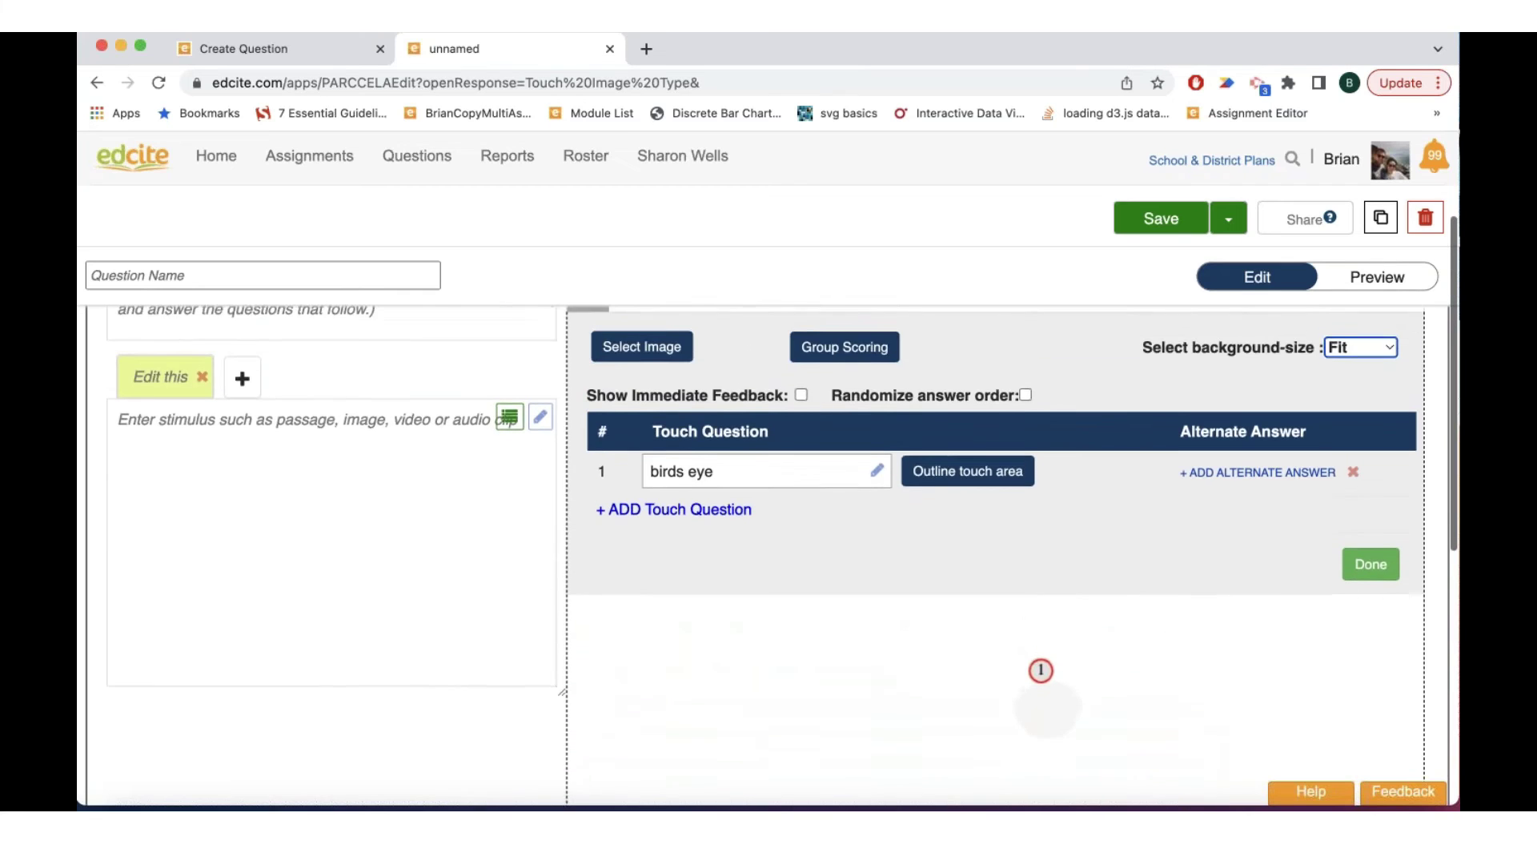
scroll(733, 454, "down", 4)
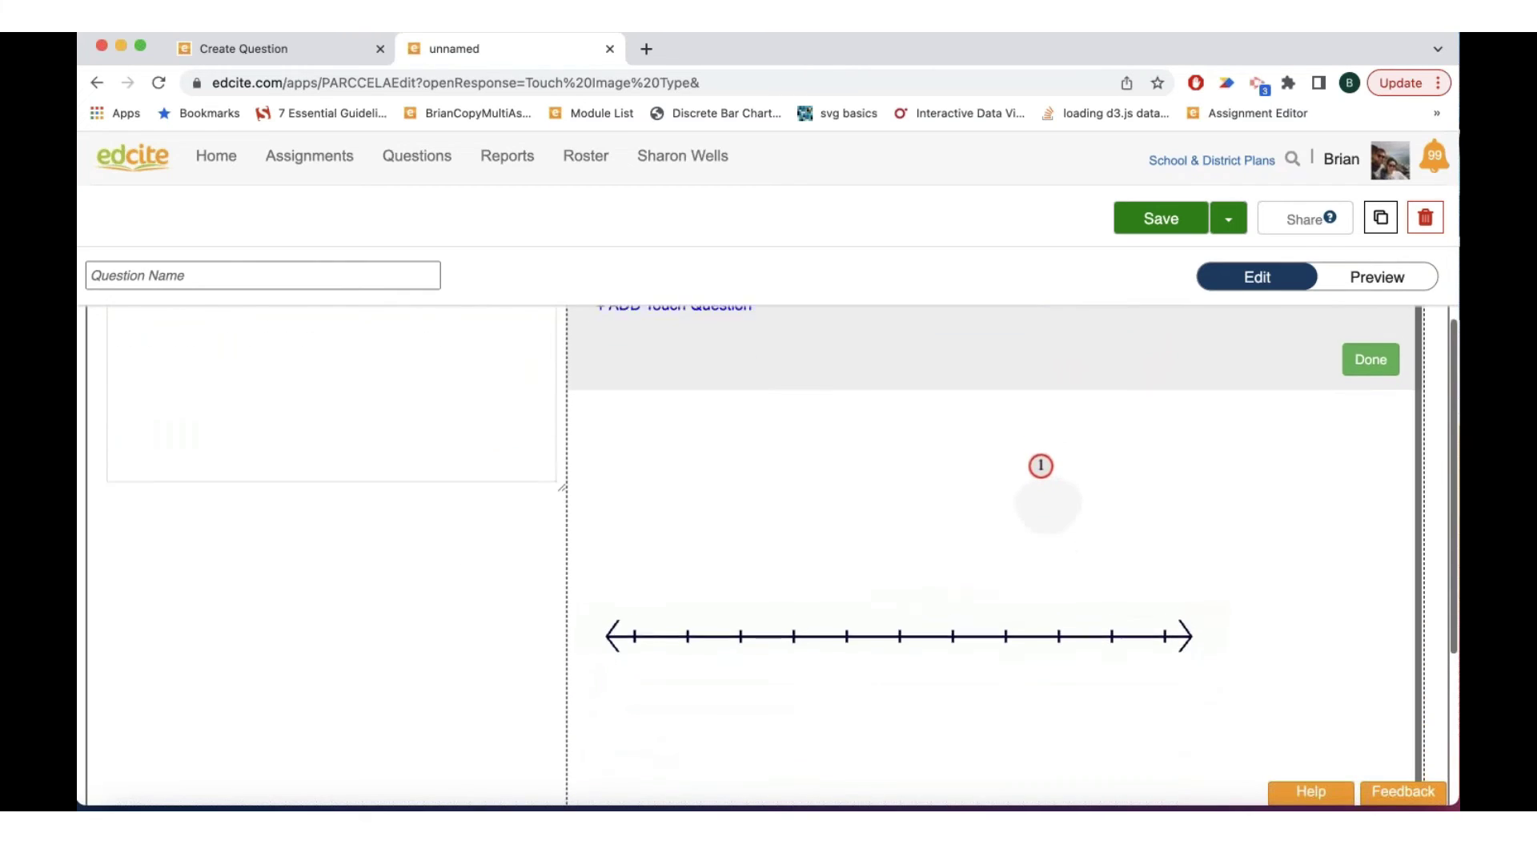
scroll(734, 454, "up", 3)
scroll(734, 454, "up", 2)
scroll(697, 455, "up", 1)
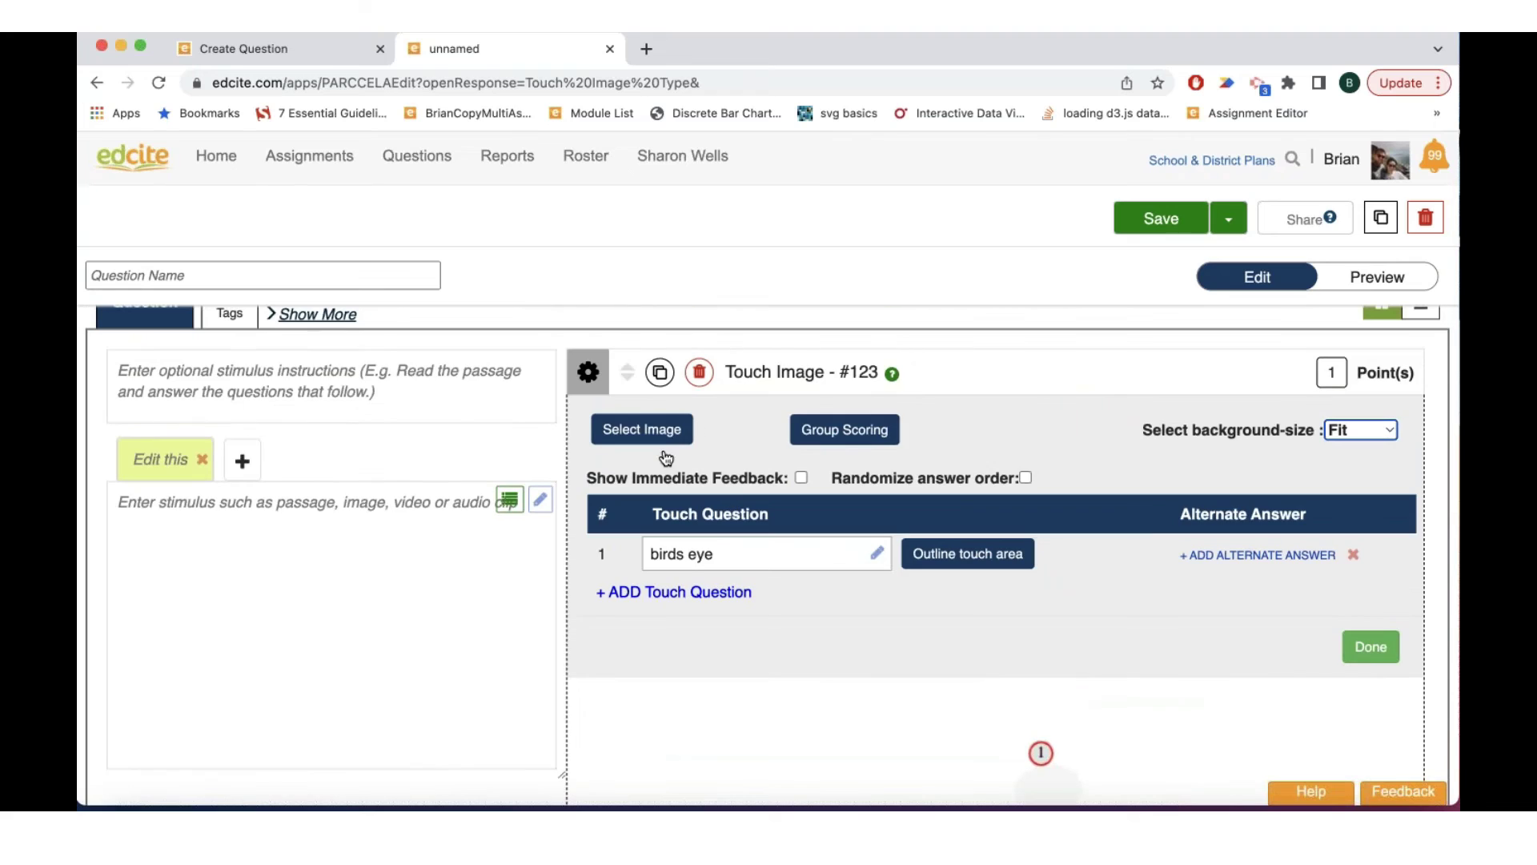
Step: Rewrite the prompt as 'If the first tick mark on the left is 0, mark 5'
triple_click(691, 561)
type("If the f")
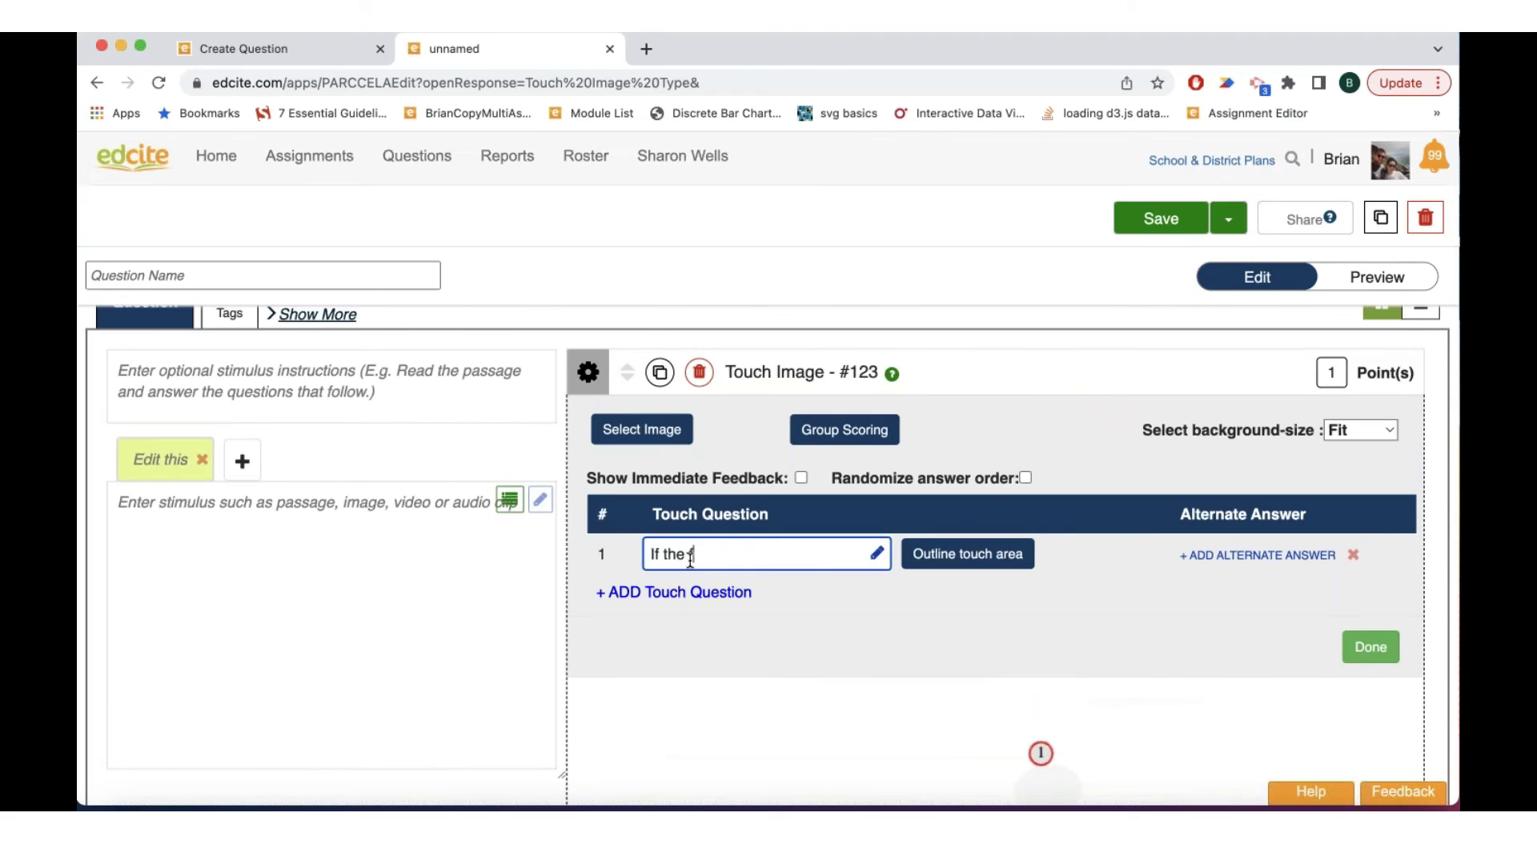
type("irst tick mark")
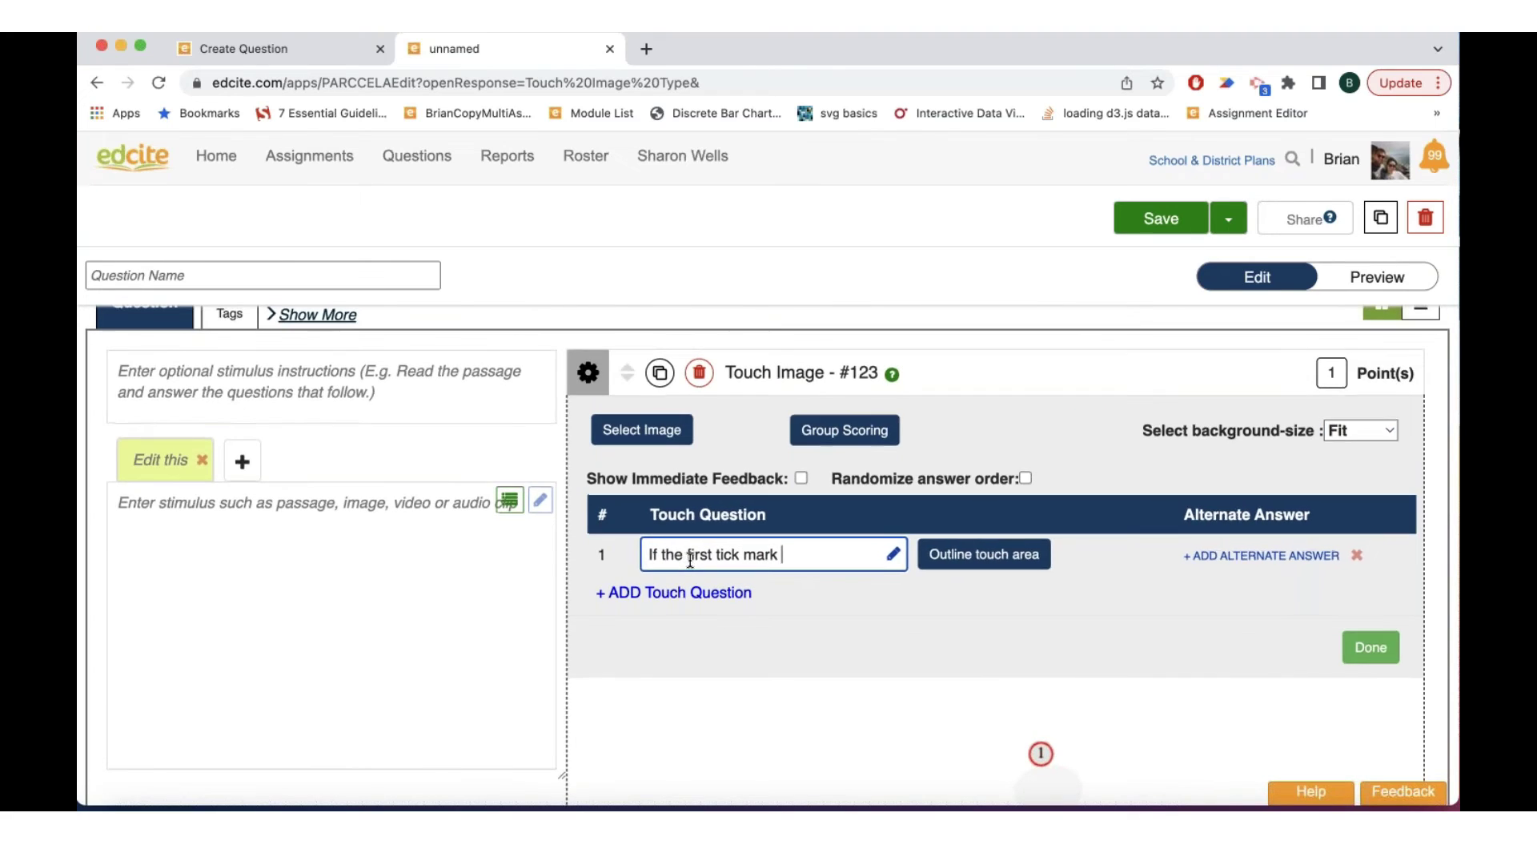
type(" is 0, mark")
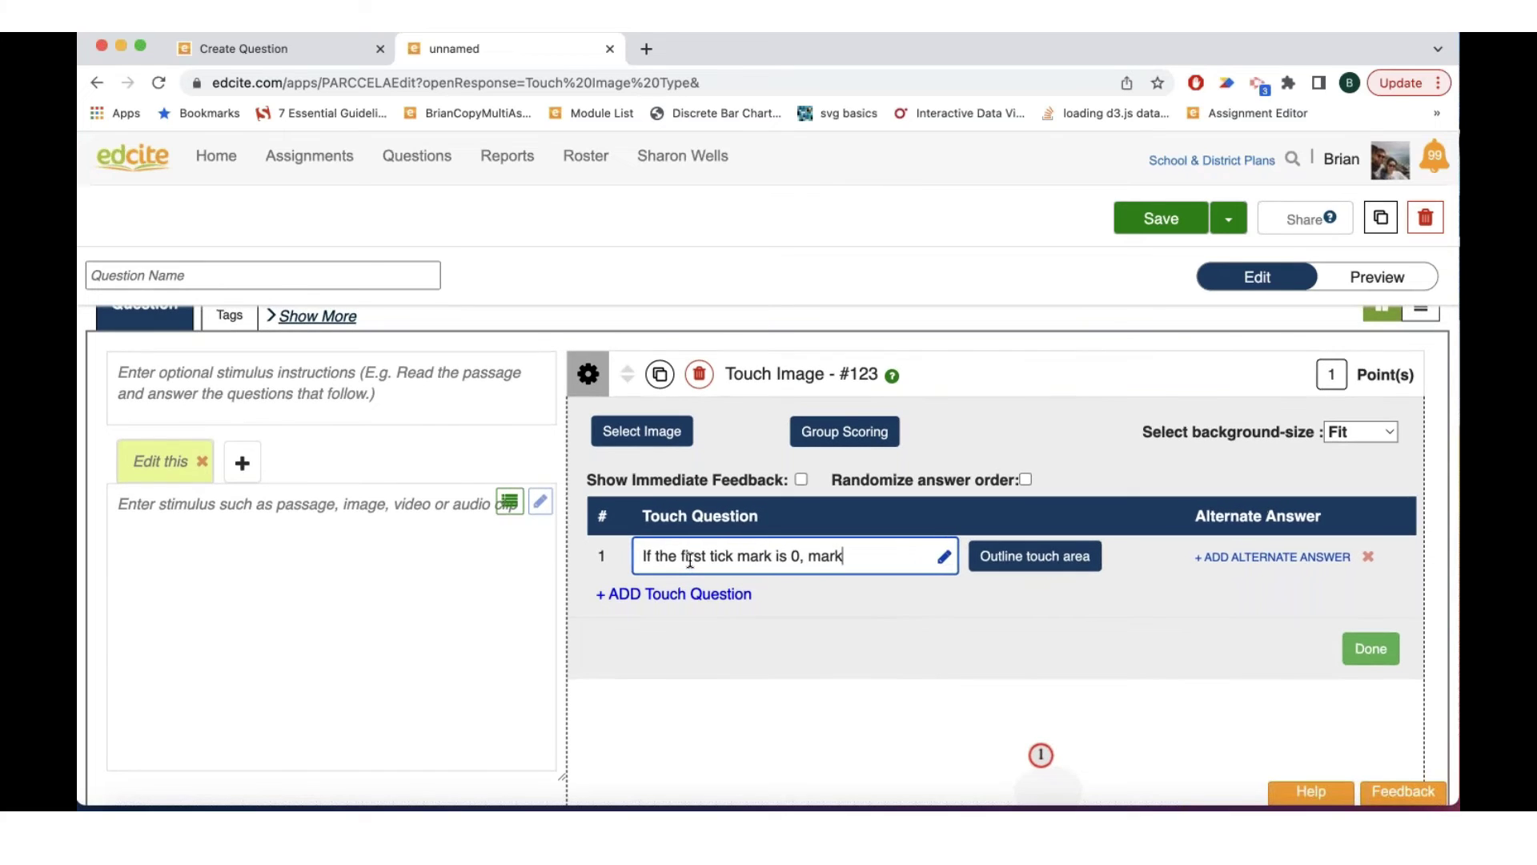
type(" 5")
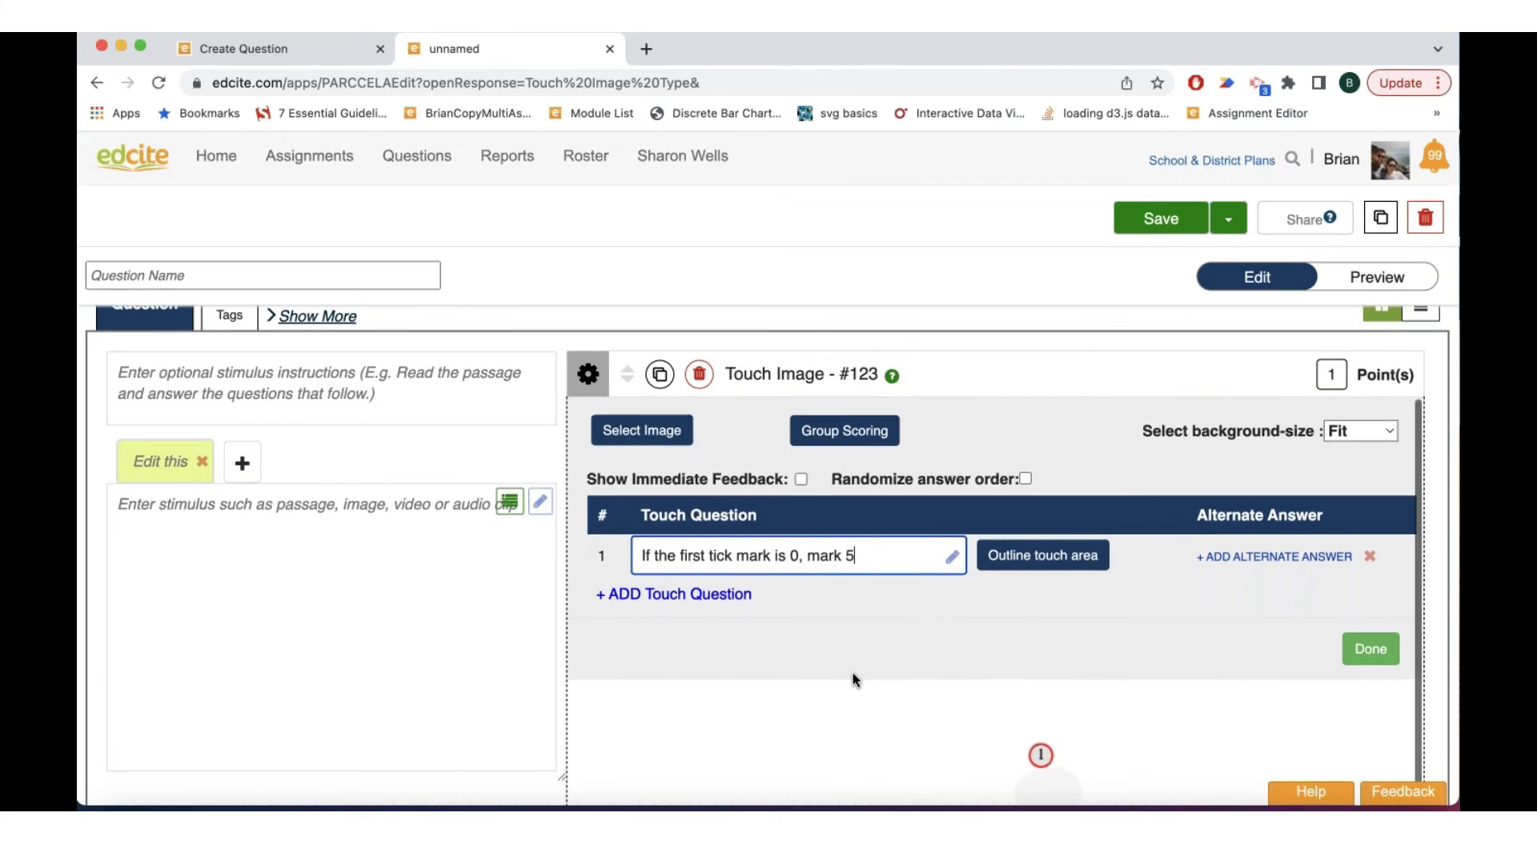
scroll(855, 679, "down", 1)
scroll(855, 679, "down", 4)
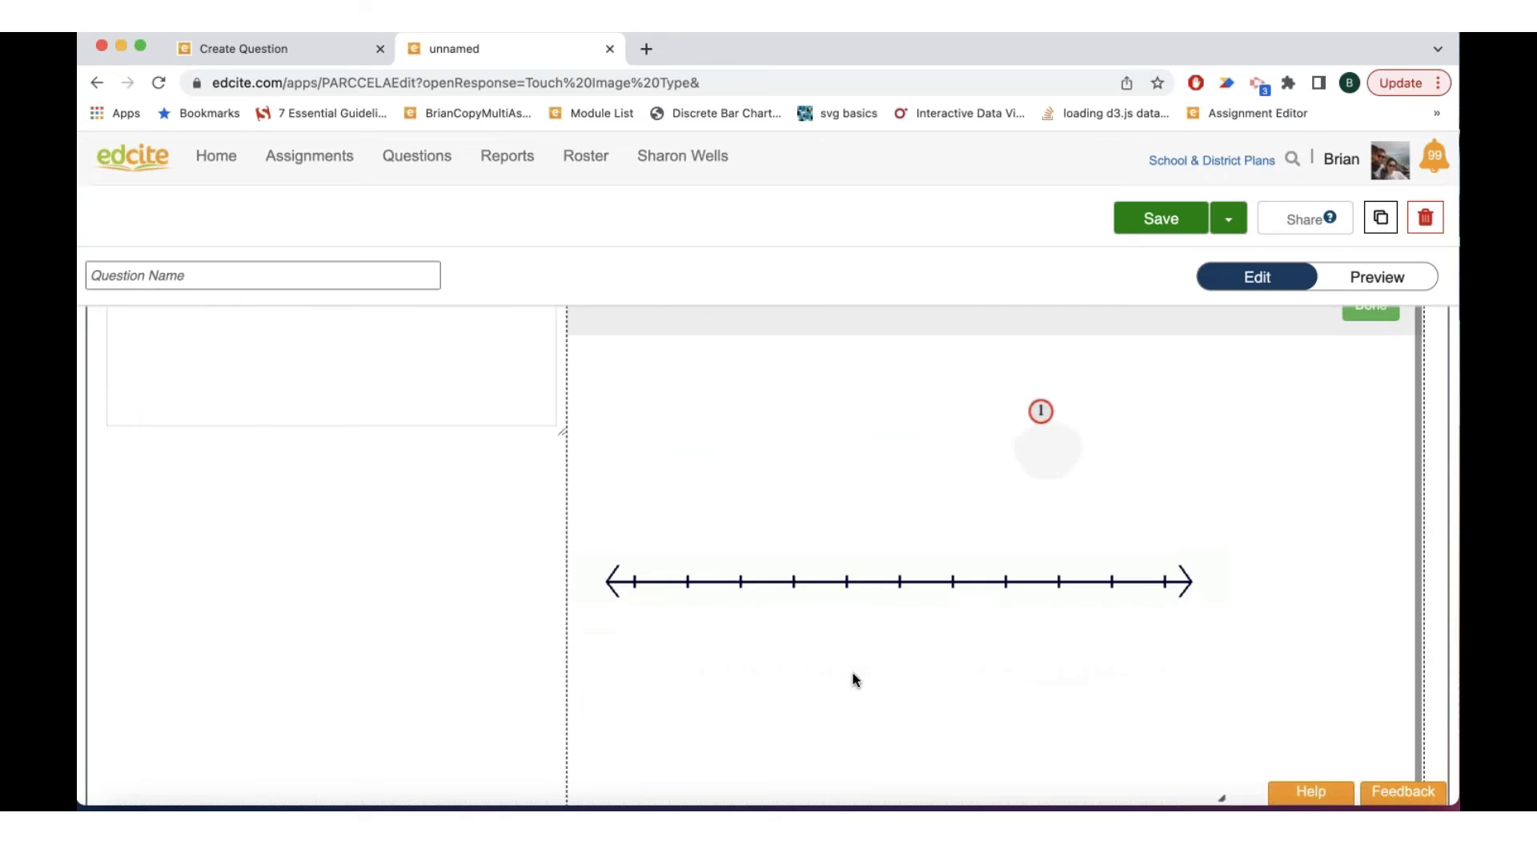
scroll(851, 676, "up", 1)
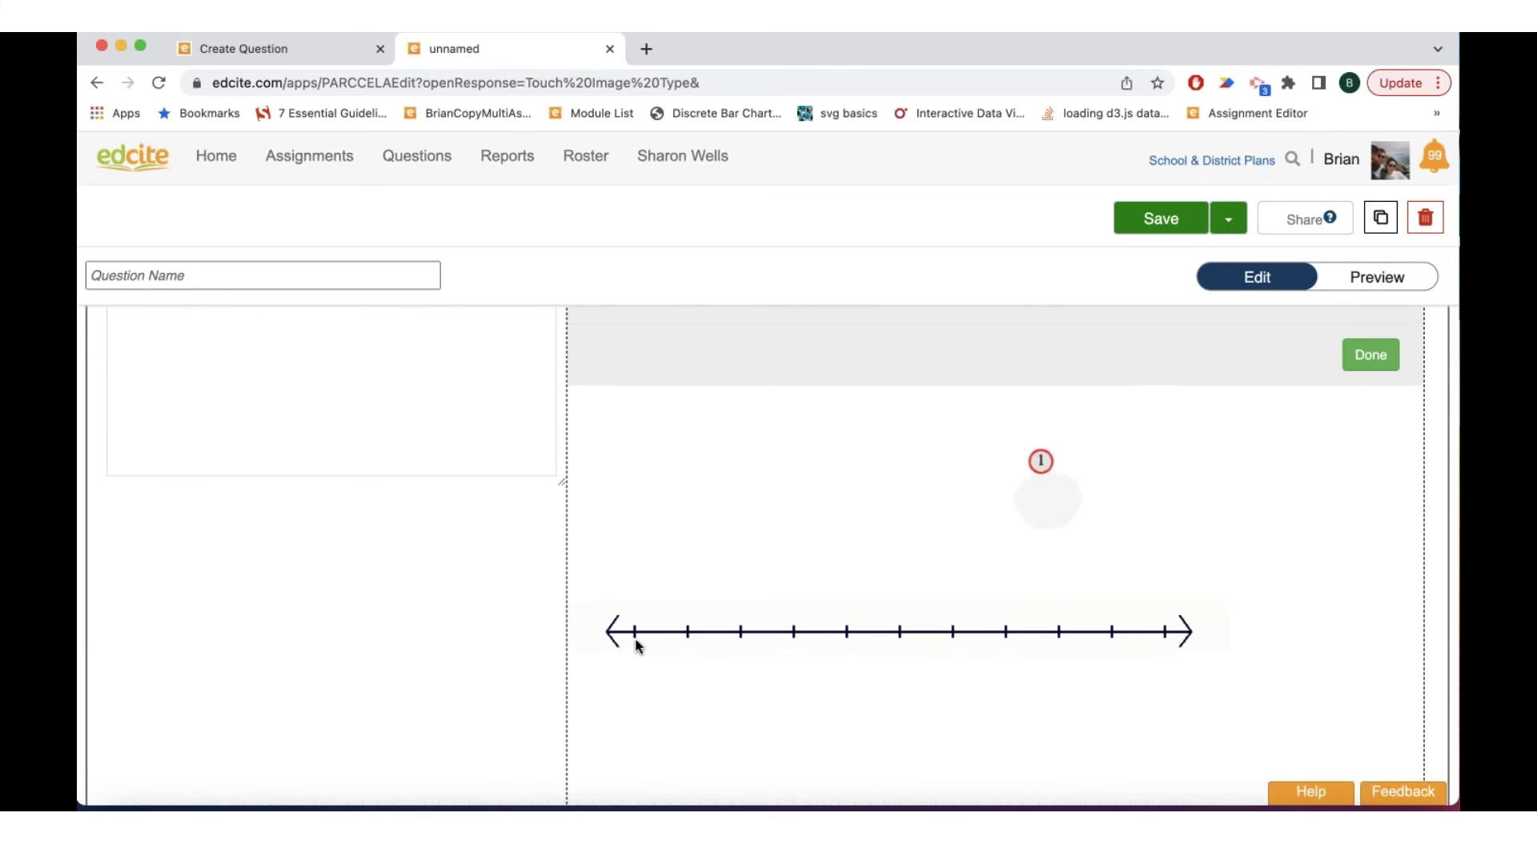
scroll(645, 456, "up", 2)
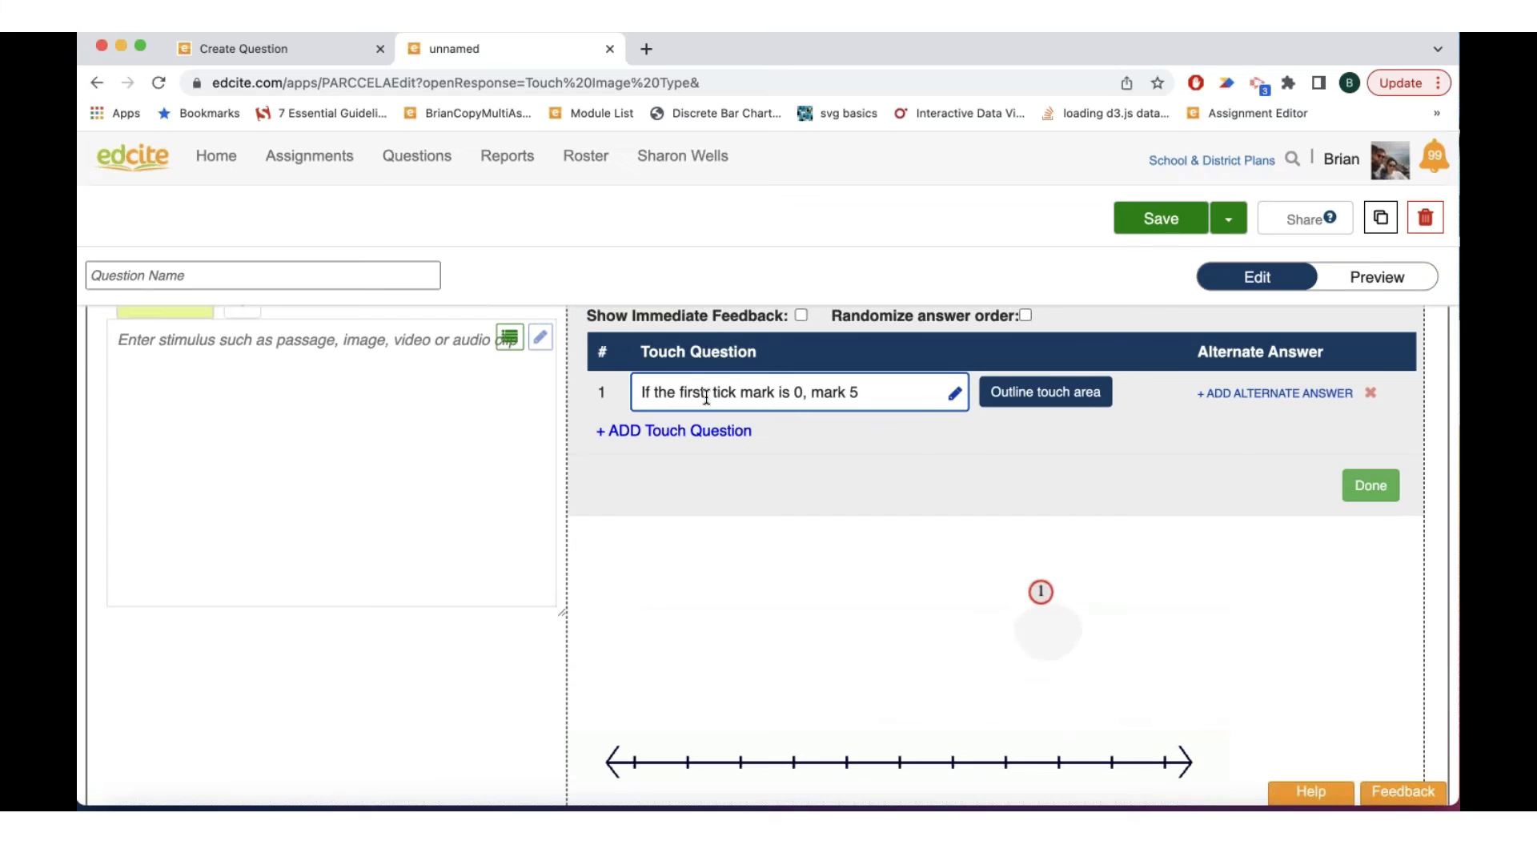
key("BackSpace")
left_click(771, 394)
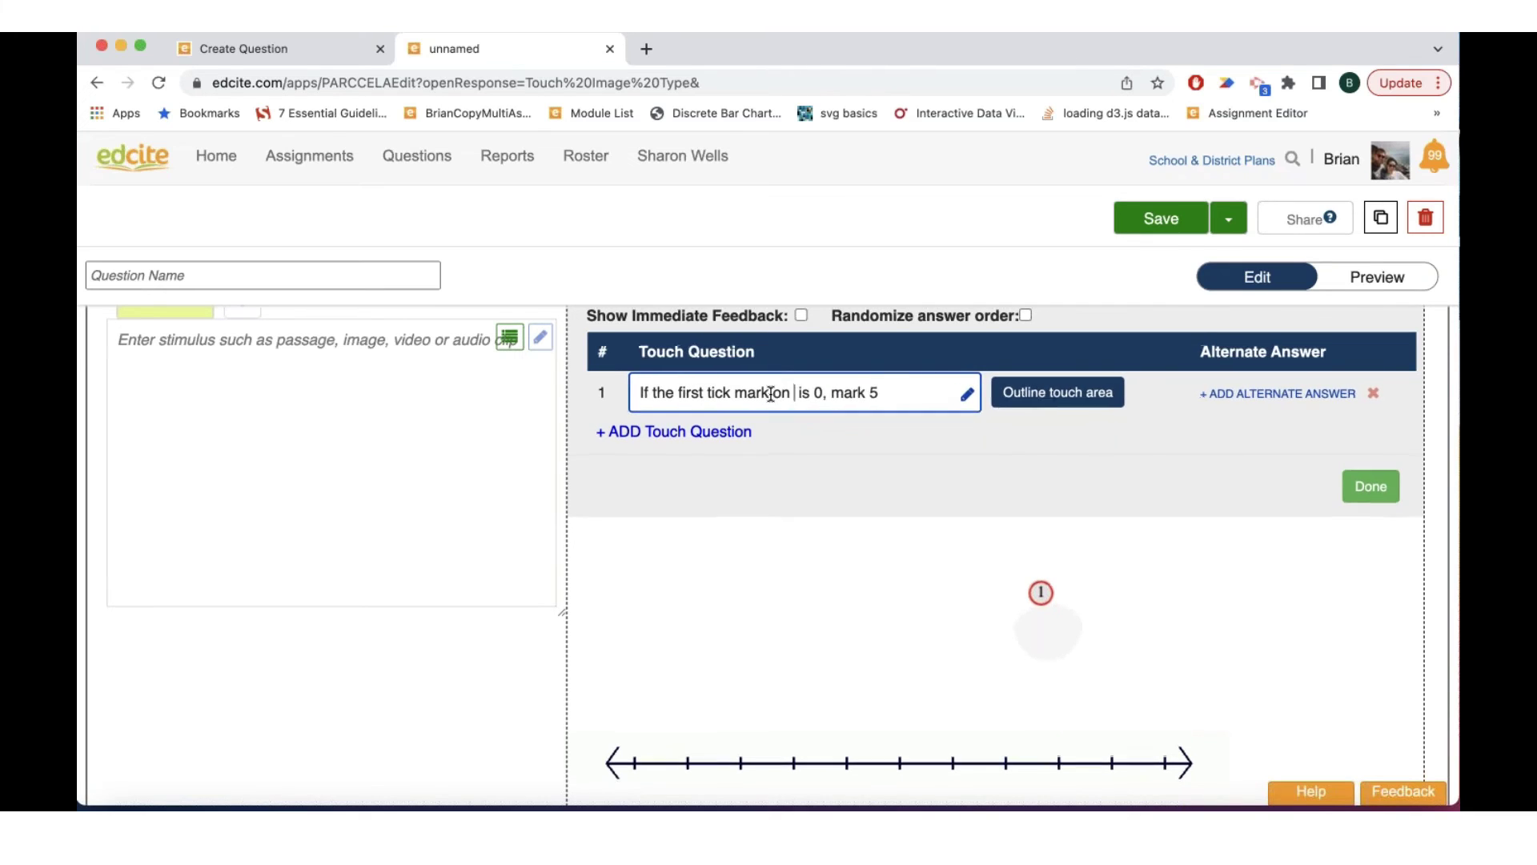
type("on the left")
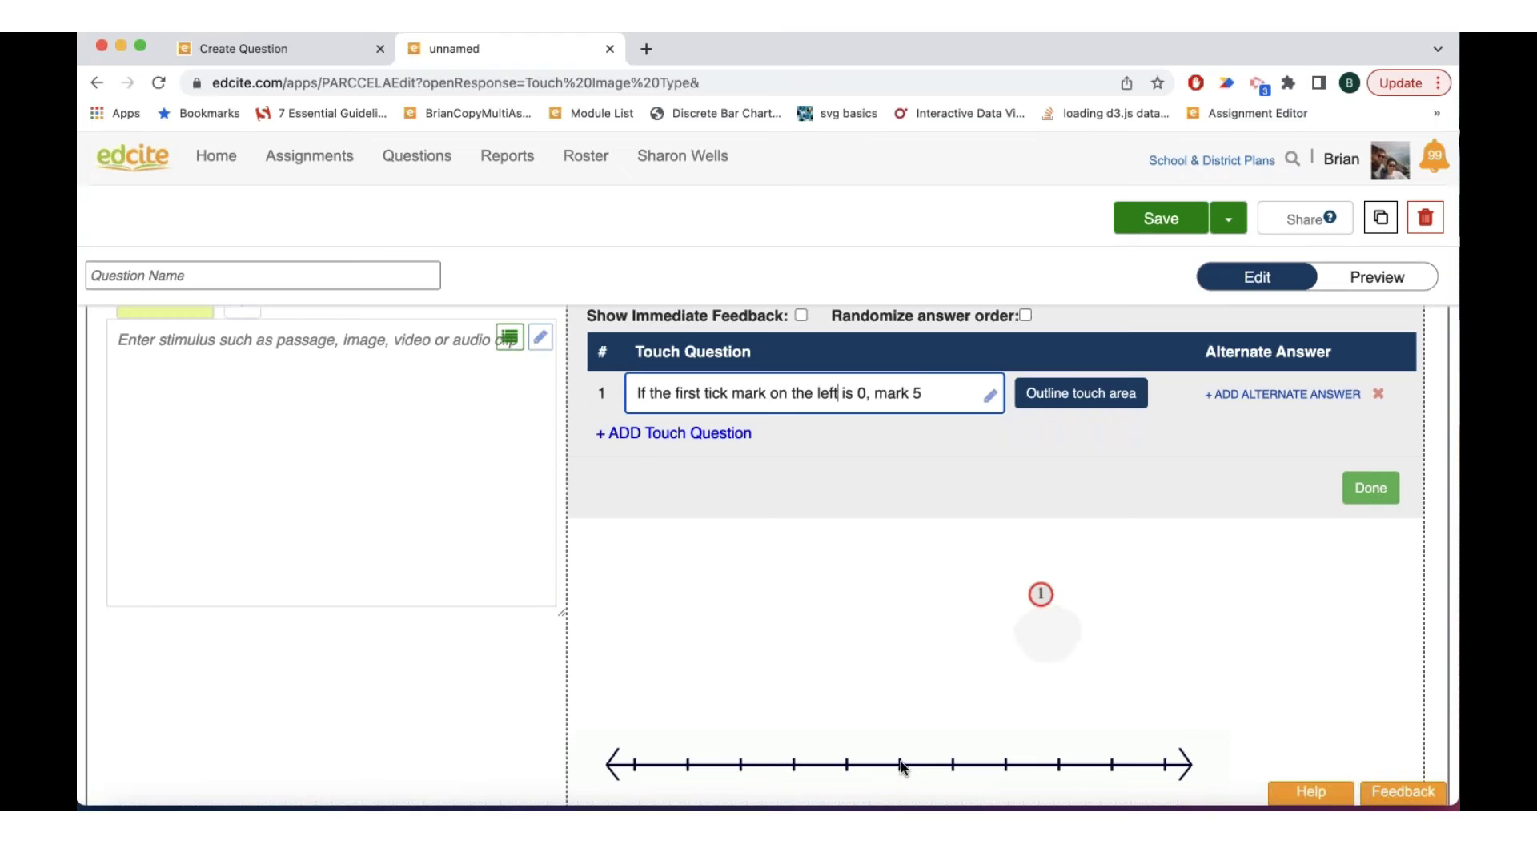
Step: Outline the sixth tick as the correct touch area and finish editing the question
left_click(1067, 402)
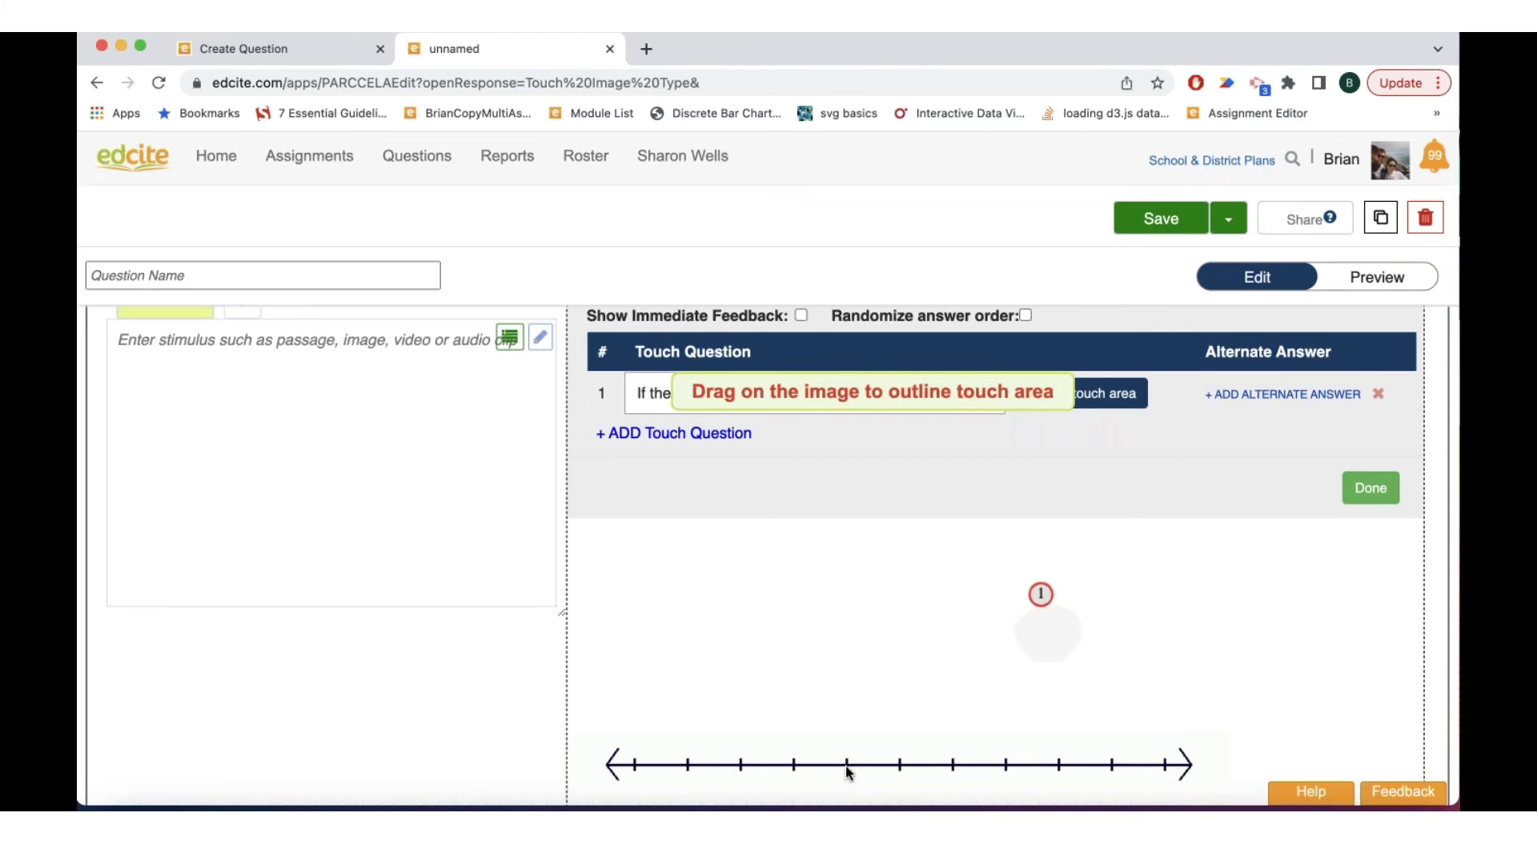
left_click_drag(907, 762, 891, 764)
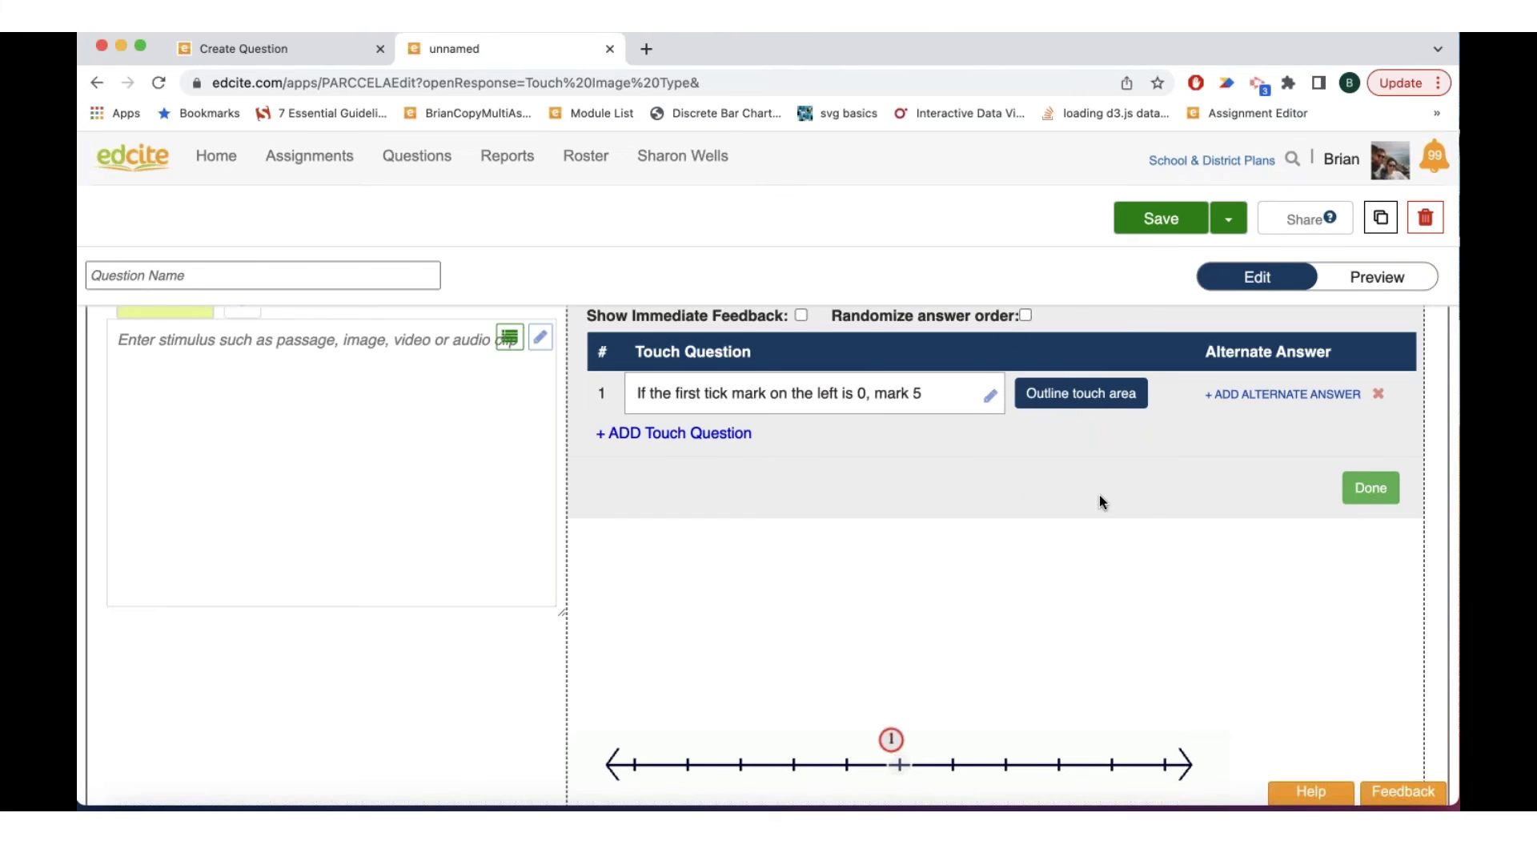
left_click(1399, 480)
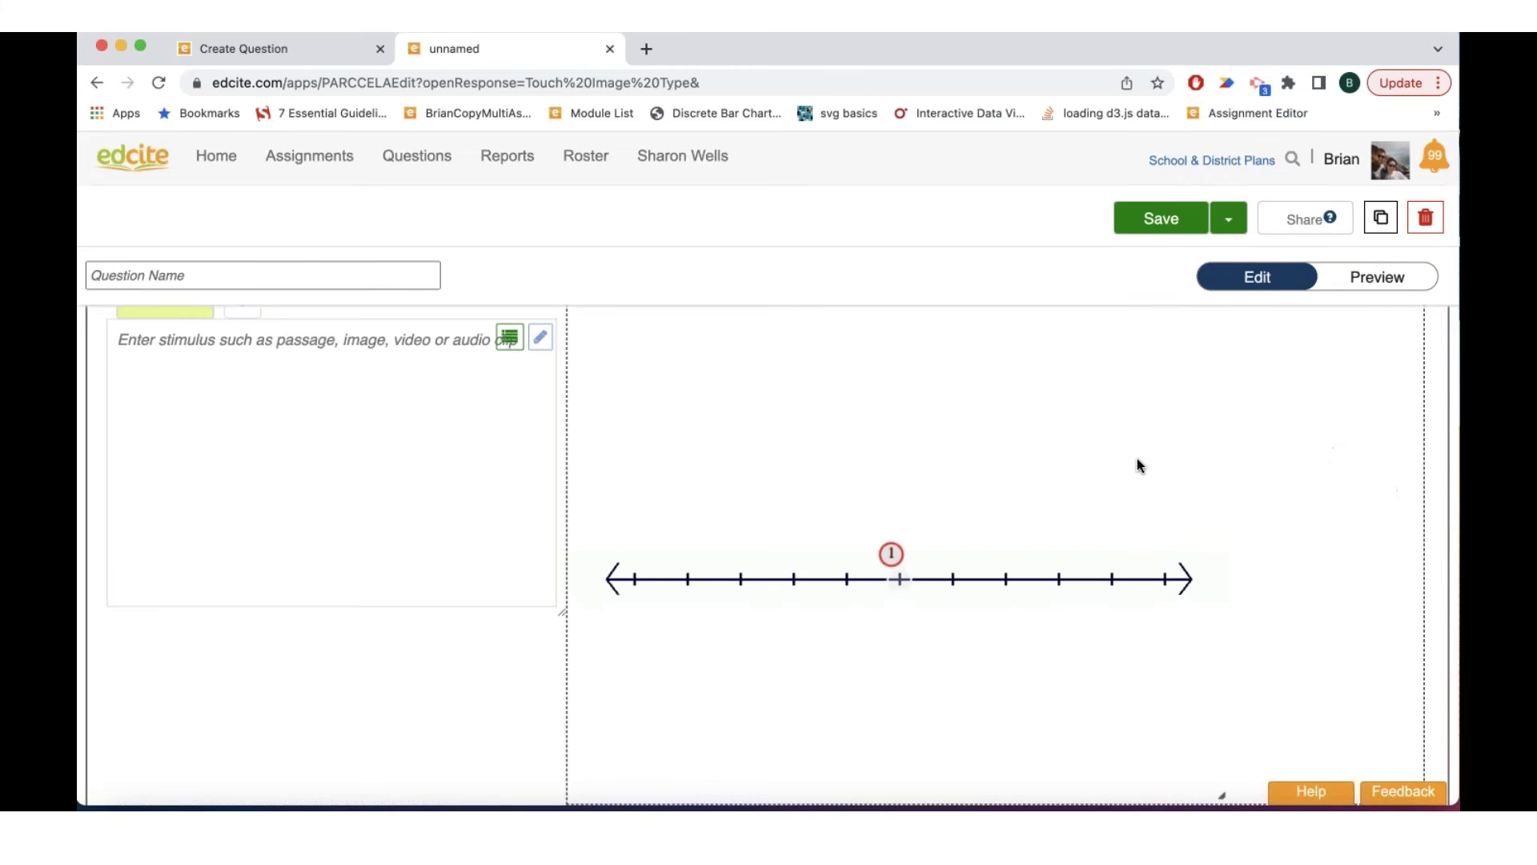
Step: Preview the question, mark 5 at the sixth tick, and get it scored 1 of 1
left_click(892, 497)
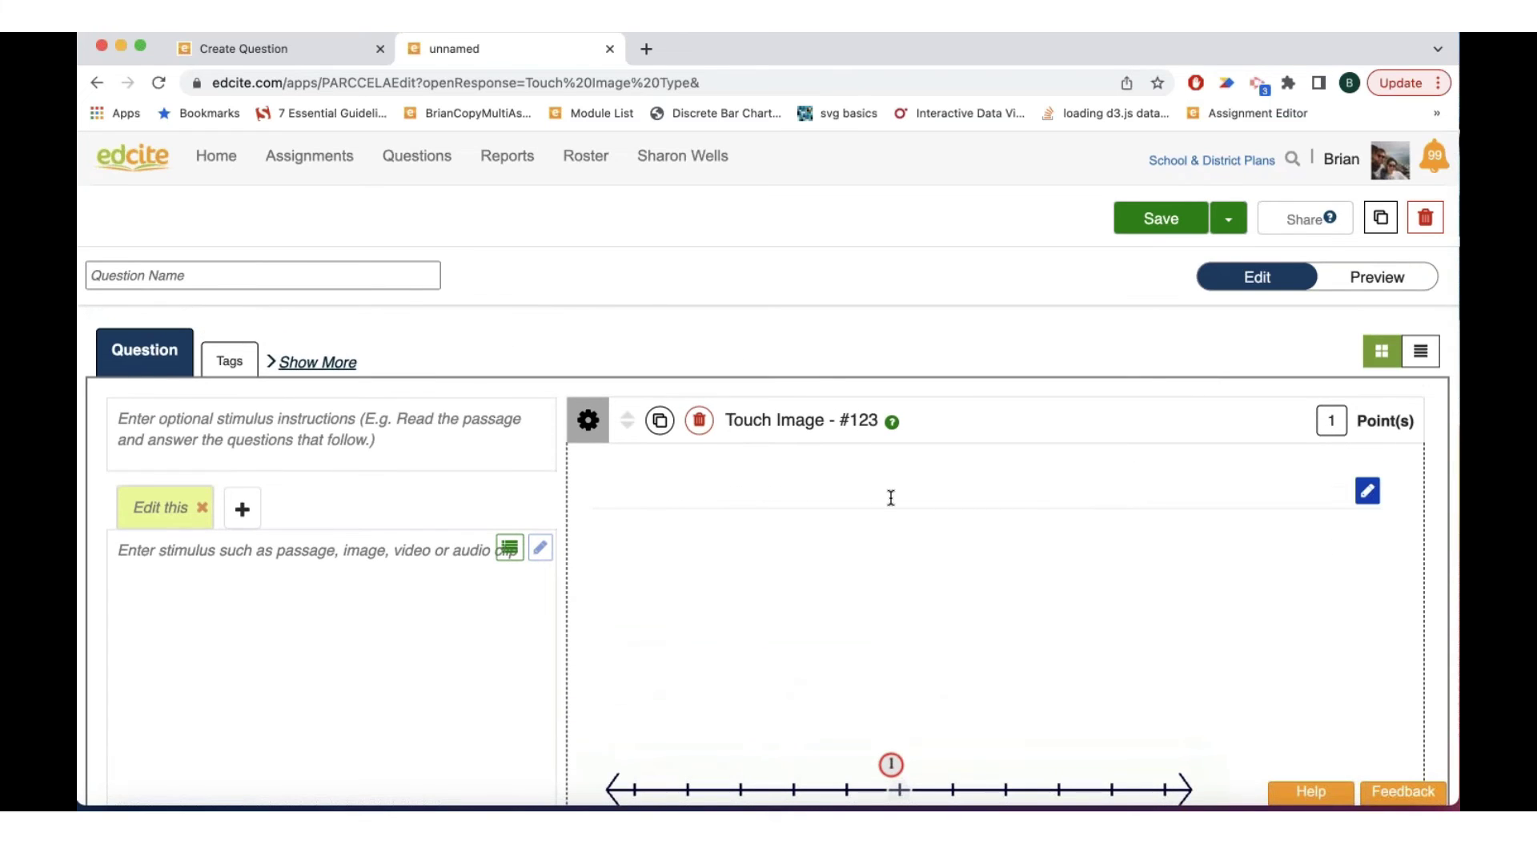
left_click(1386, 277)
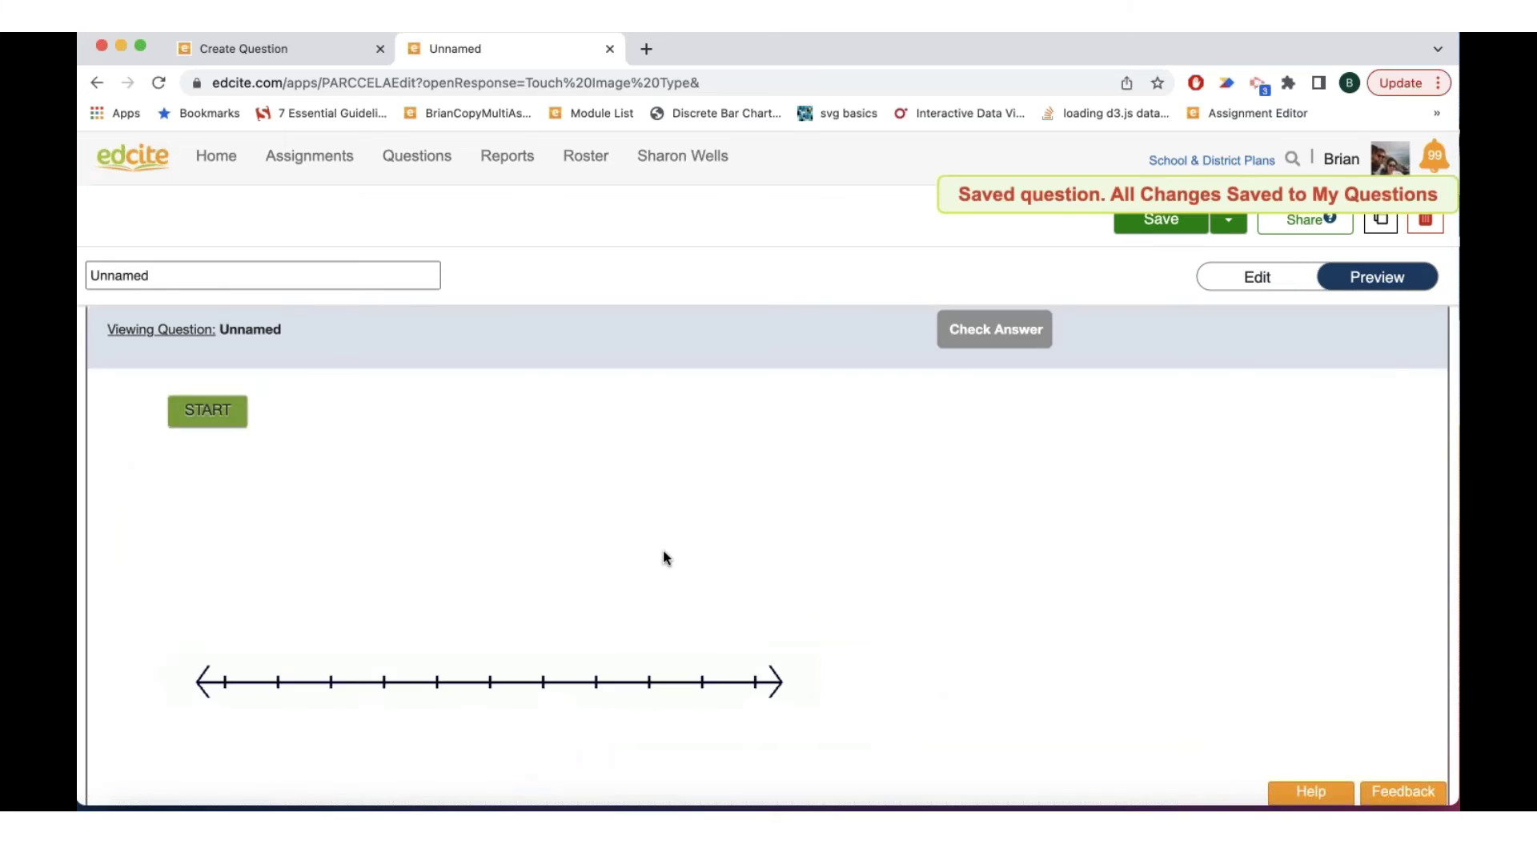
left_click(207, 413)
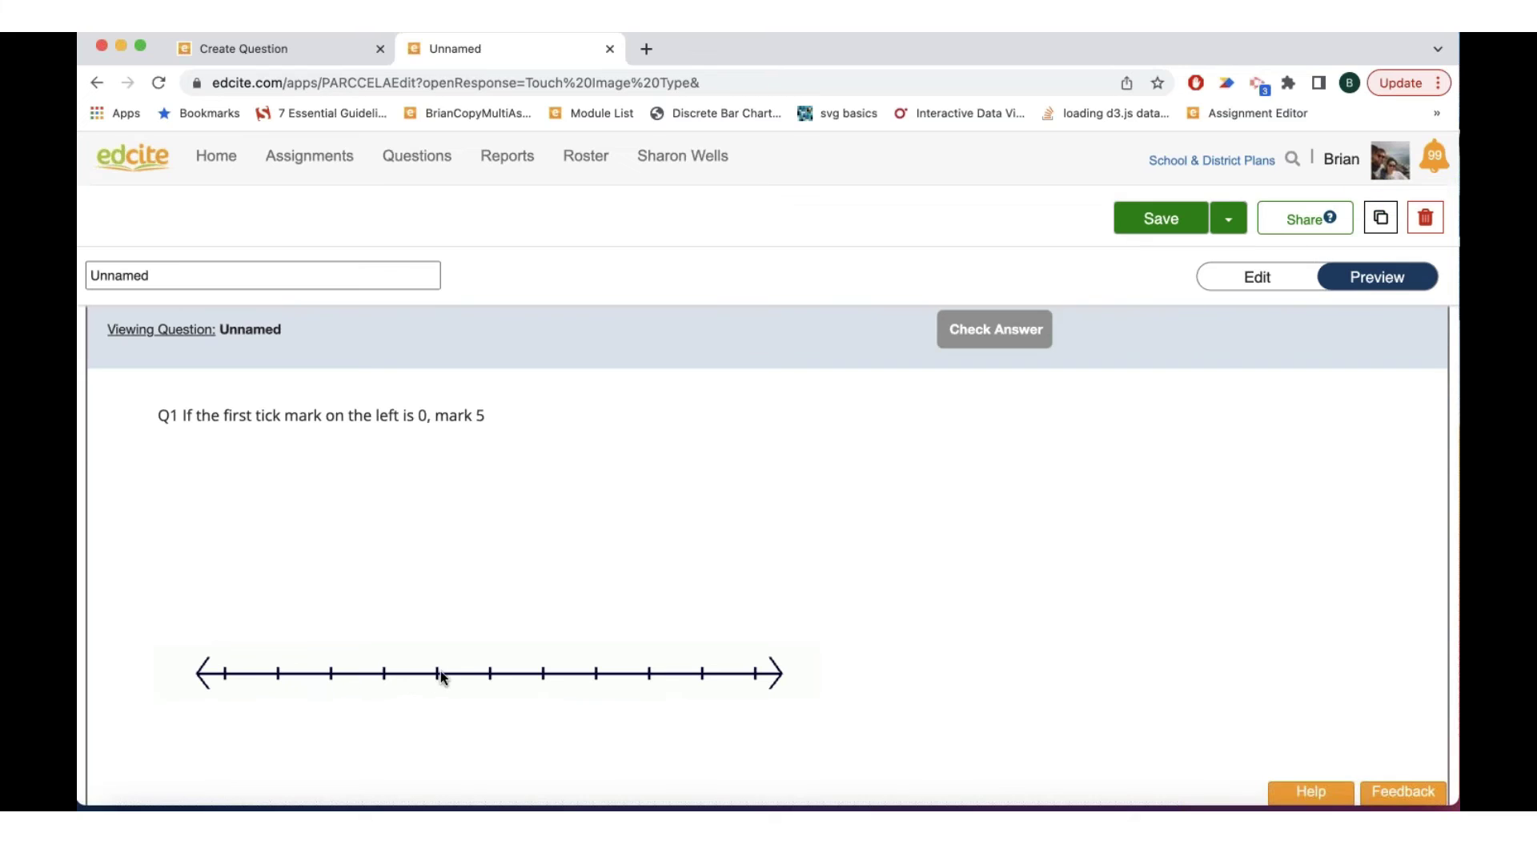
left_click(490, 673)
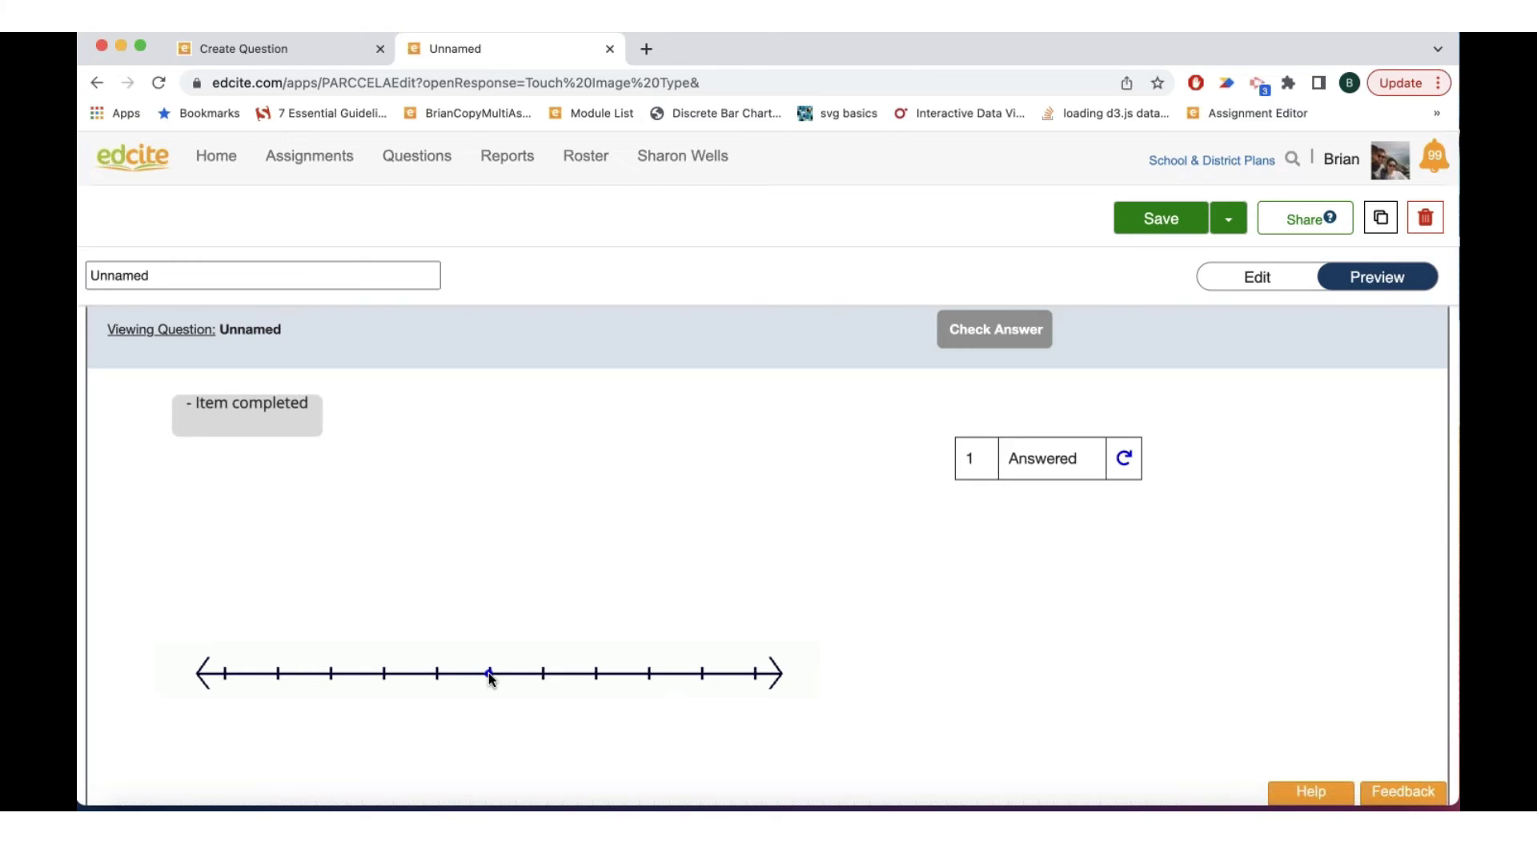
left_click(1022, 329)
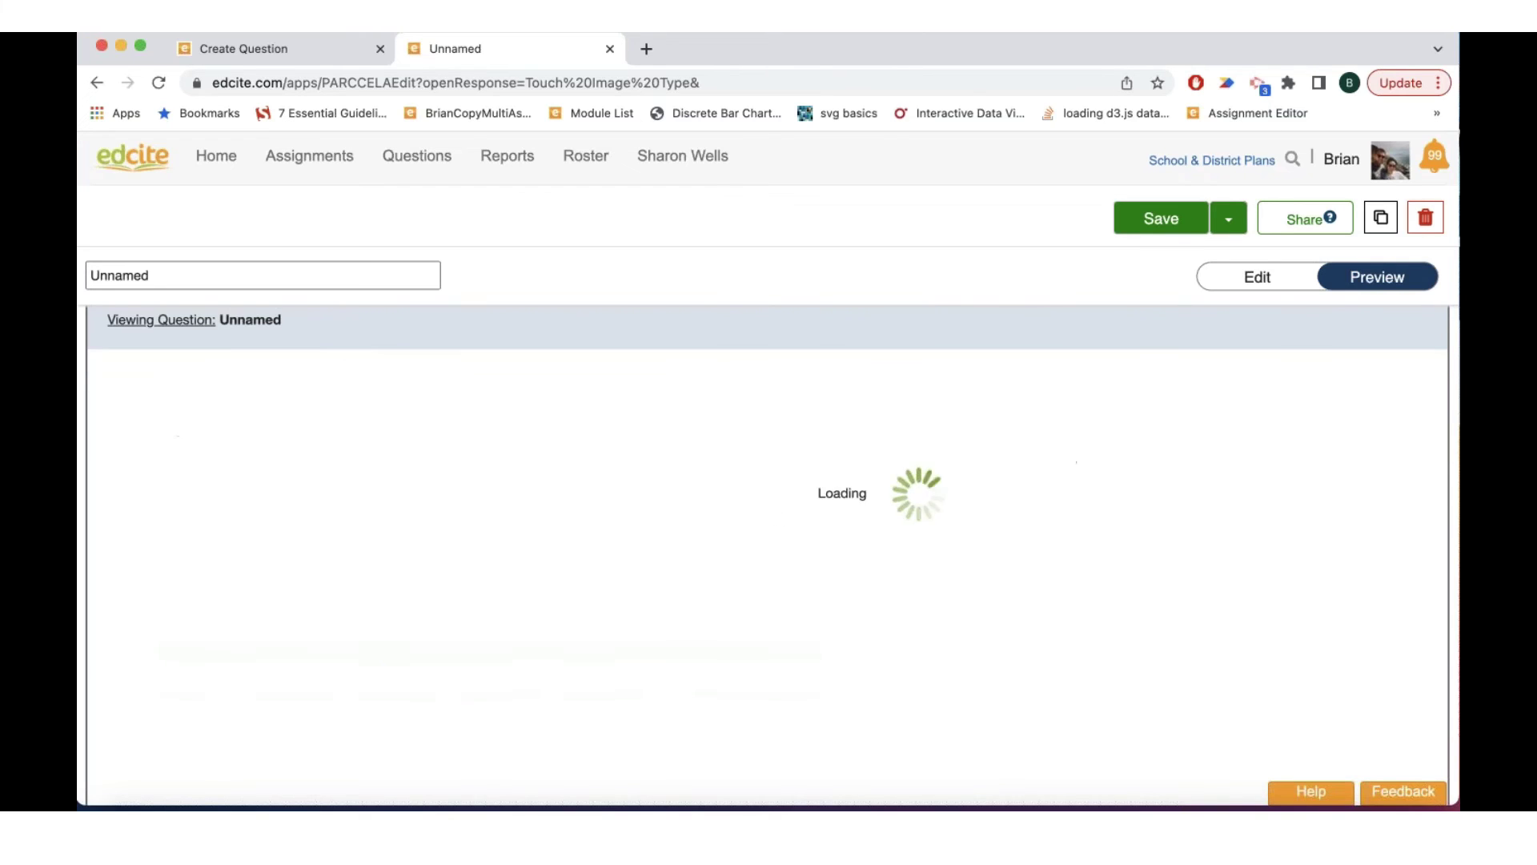
scroll(604, 613, "down", 3)
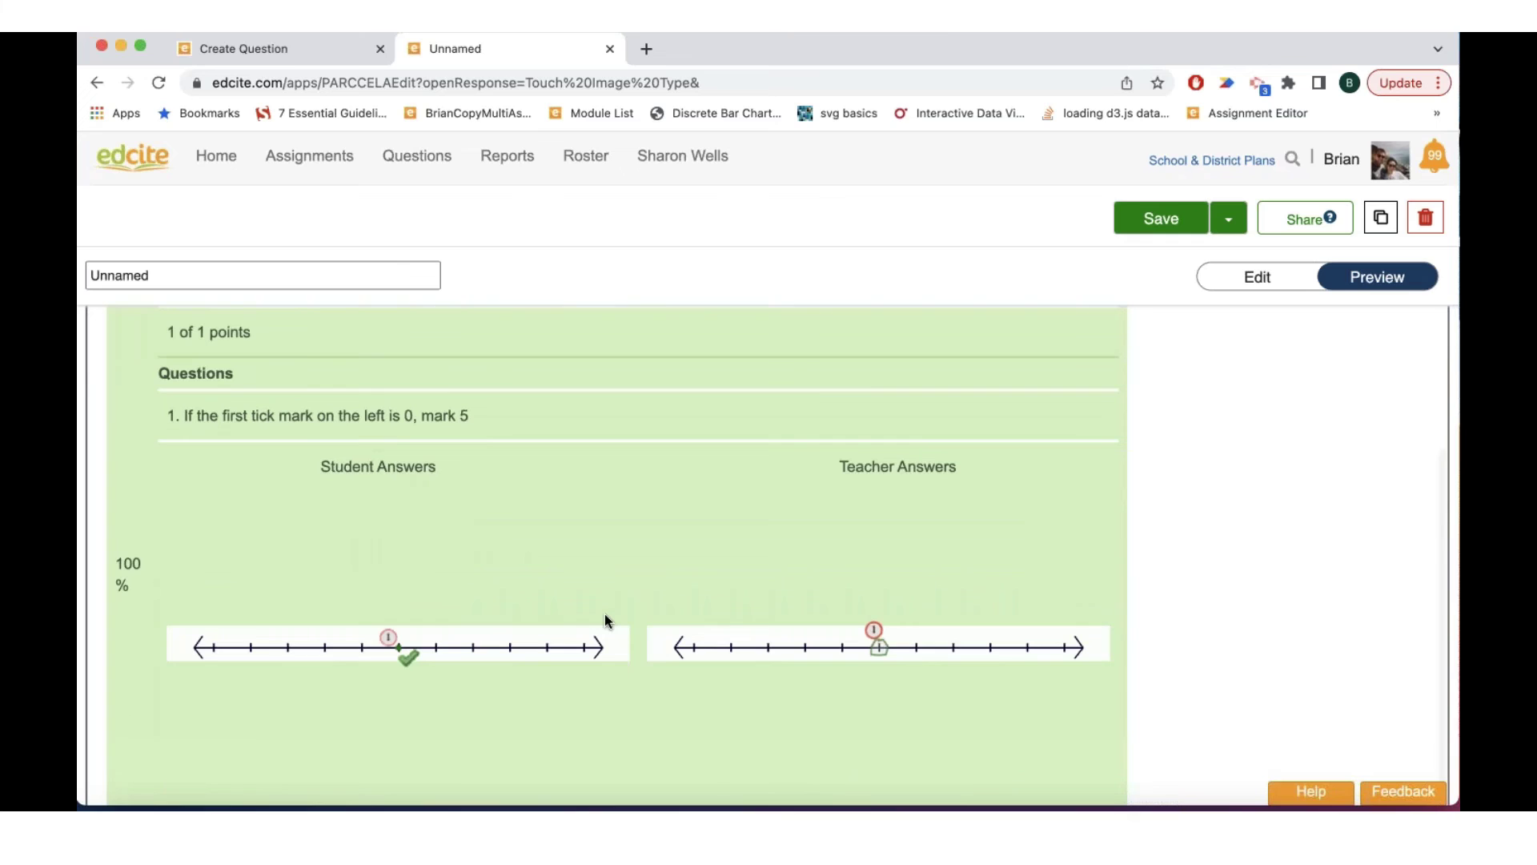
scroll(604, 613, "up", 1)
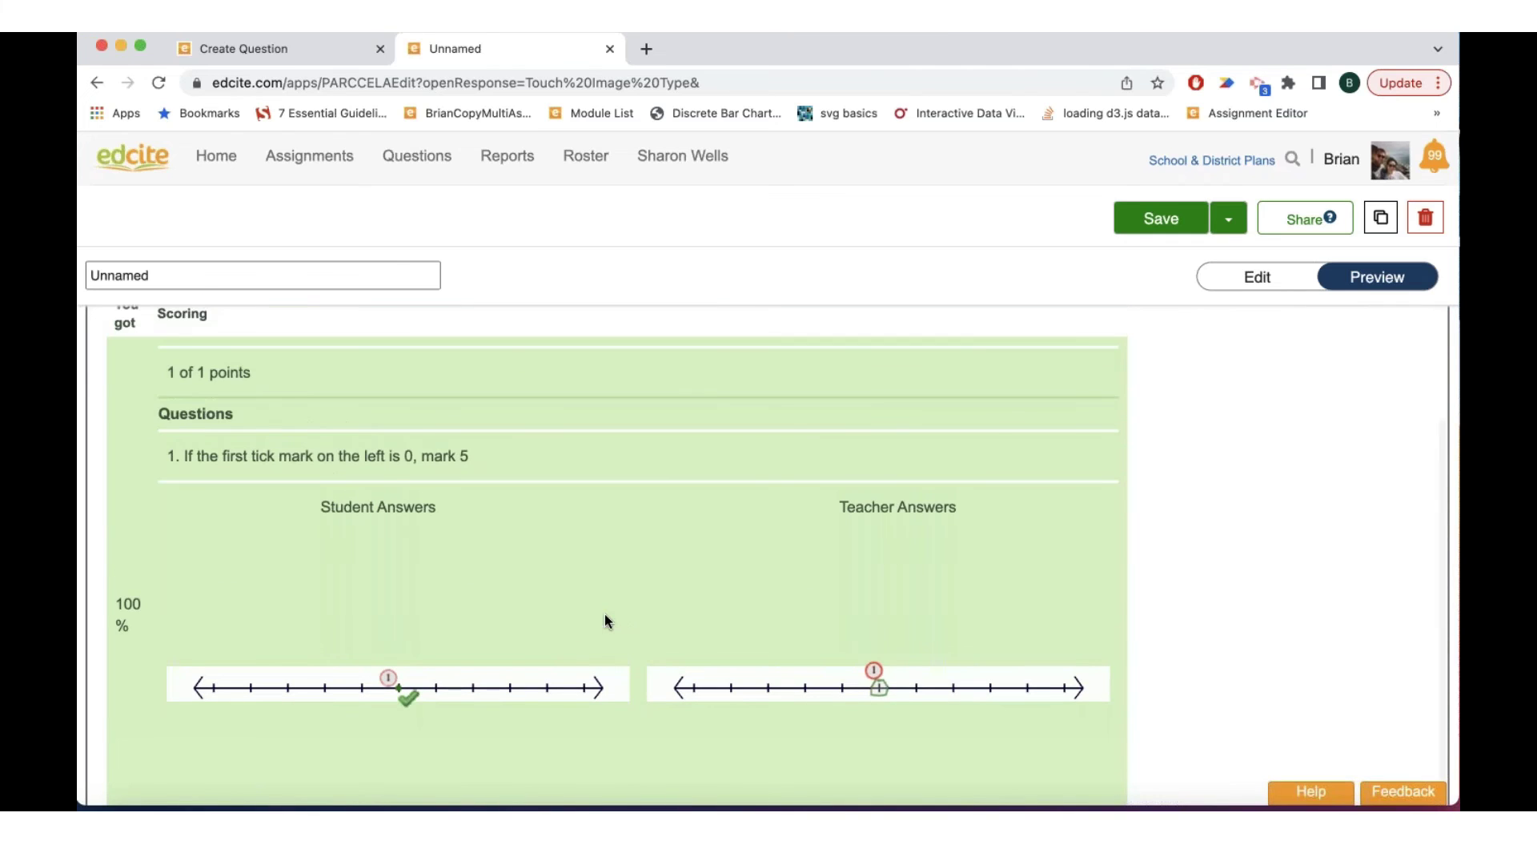
Step: Leave Preview and bring the Touch Image #123 question back into edit mode
left_click(1233, 267)
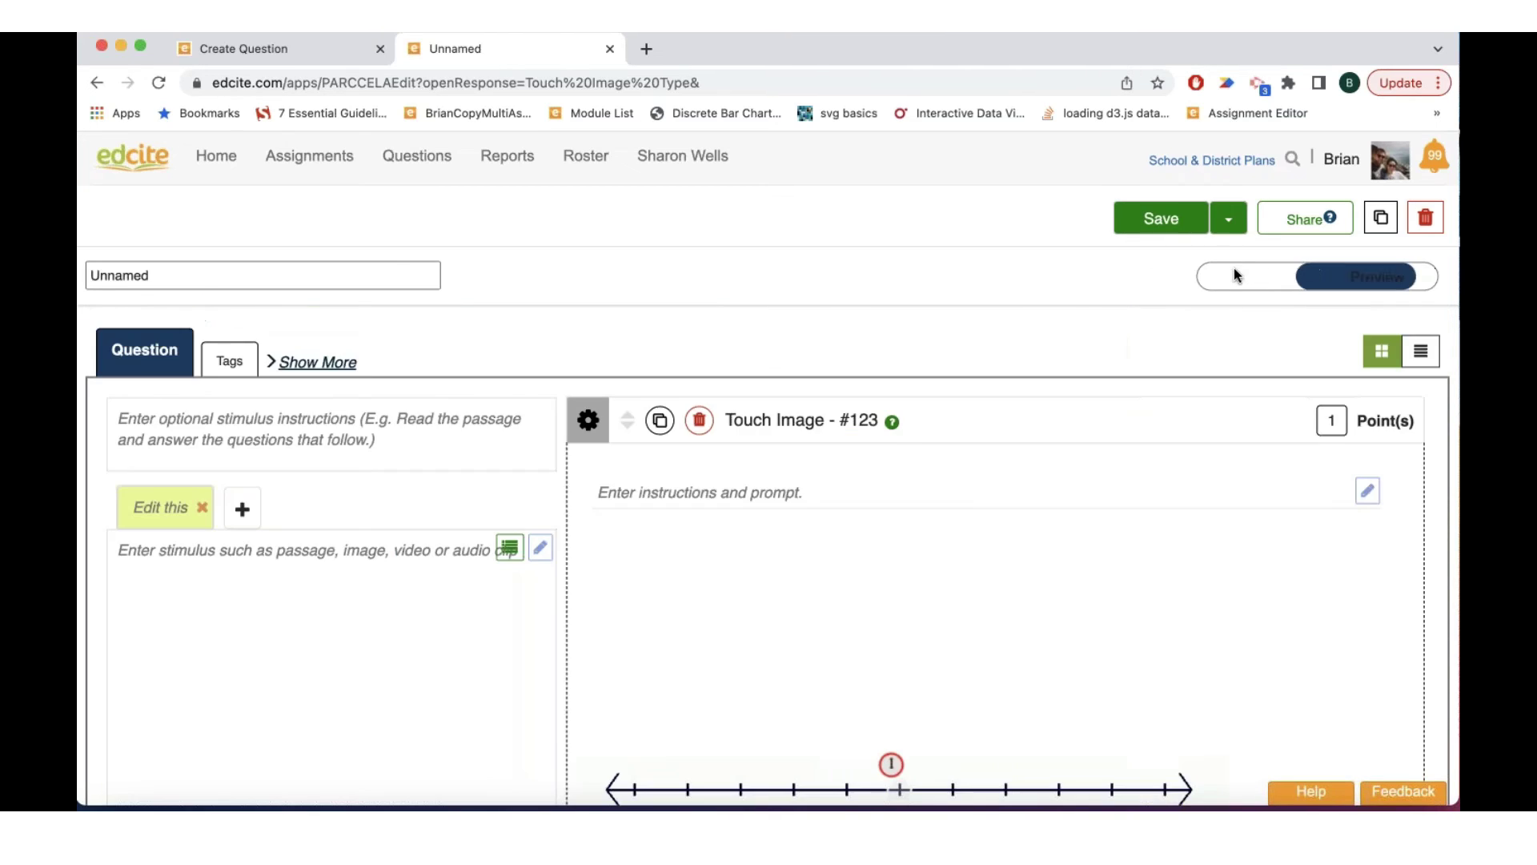
scroll(969, 611, "down", 1)
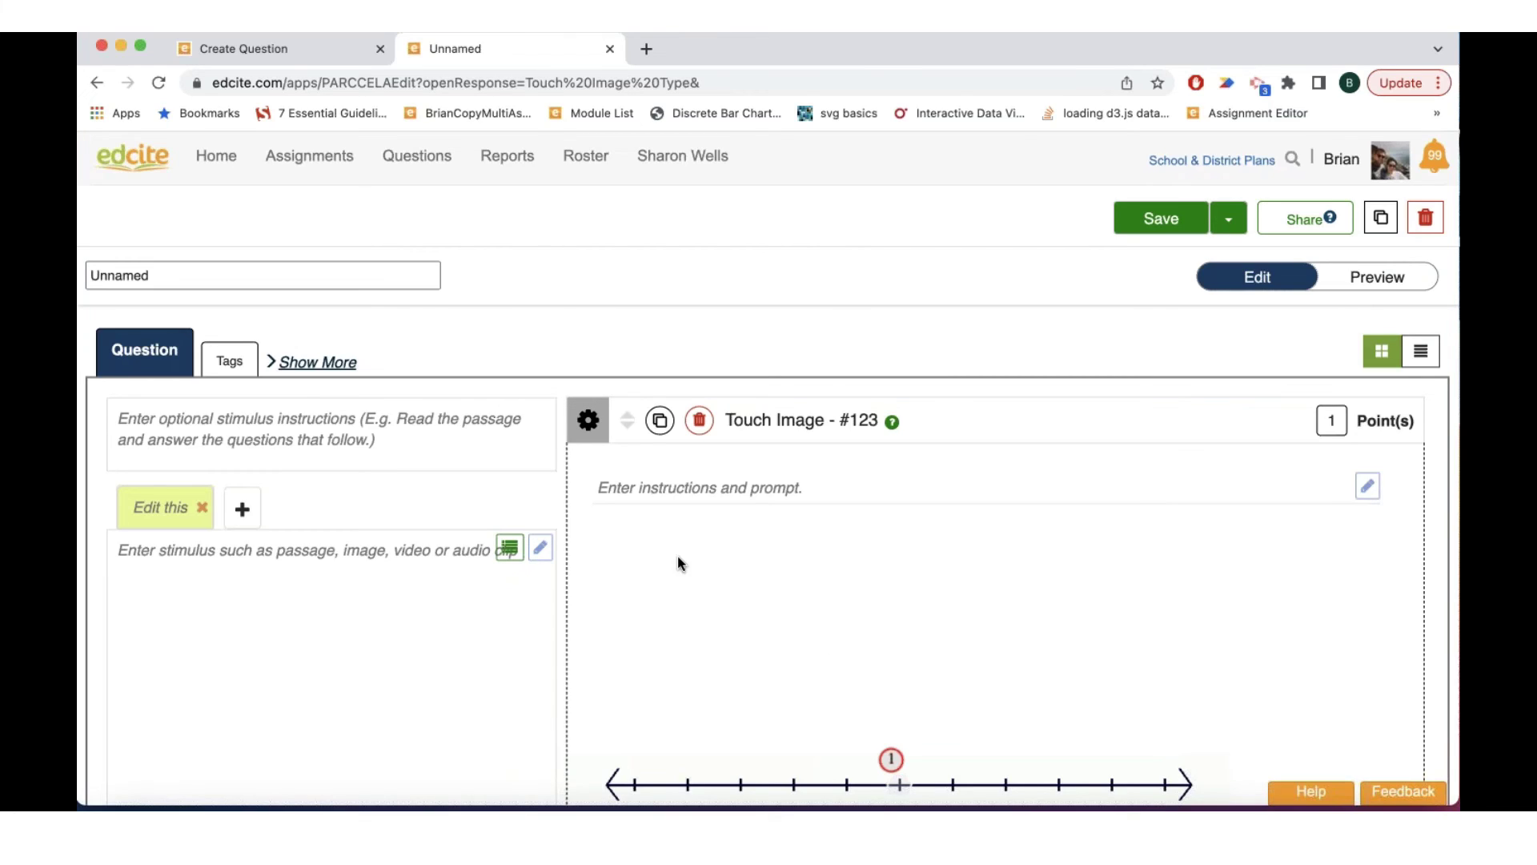
mouse_move(416, 156)
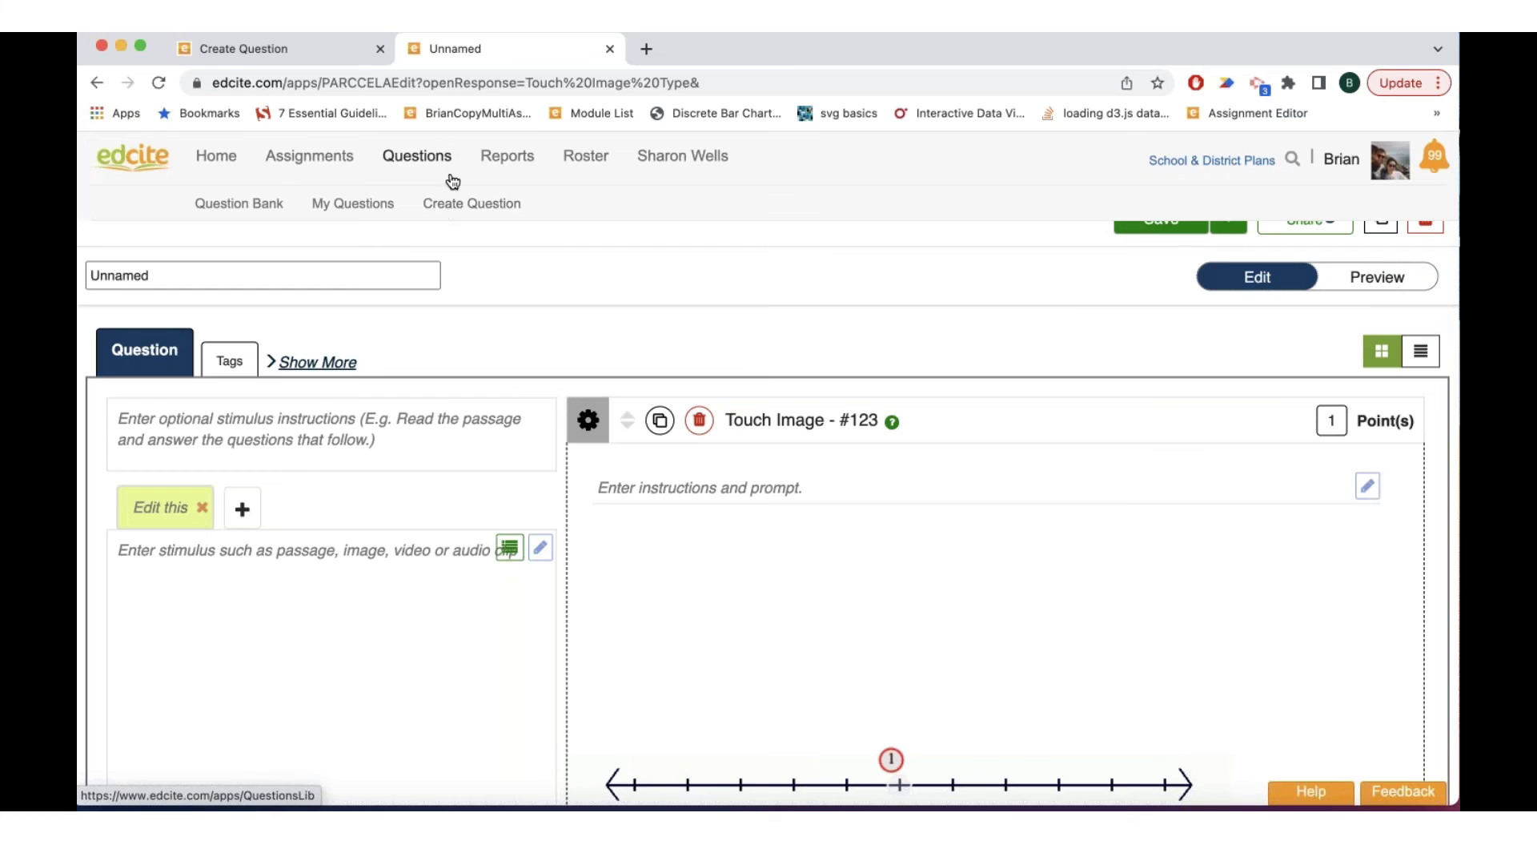
Step: Open a fresh Create Question page, discarding the unsaved question, and close the duplicate tab
left_click(455, 205)
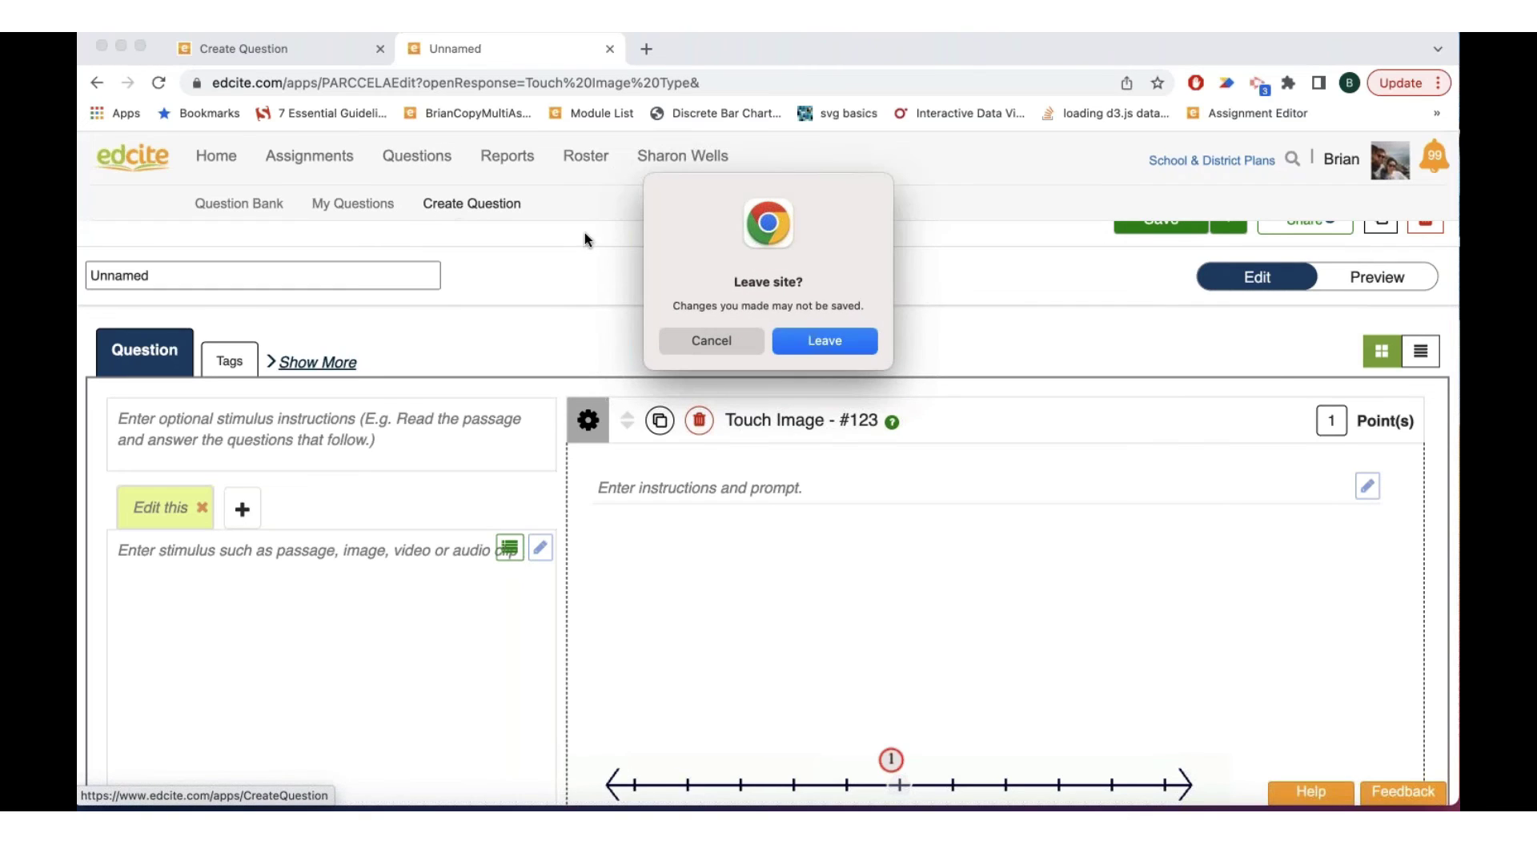
left_click(846, 352)
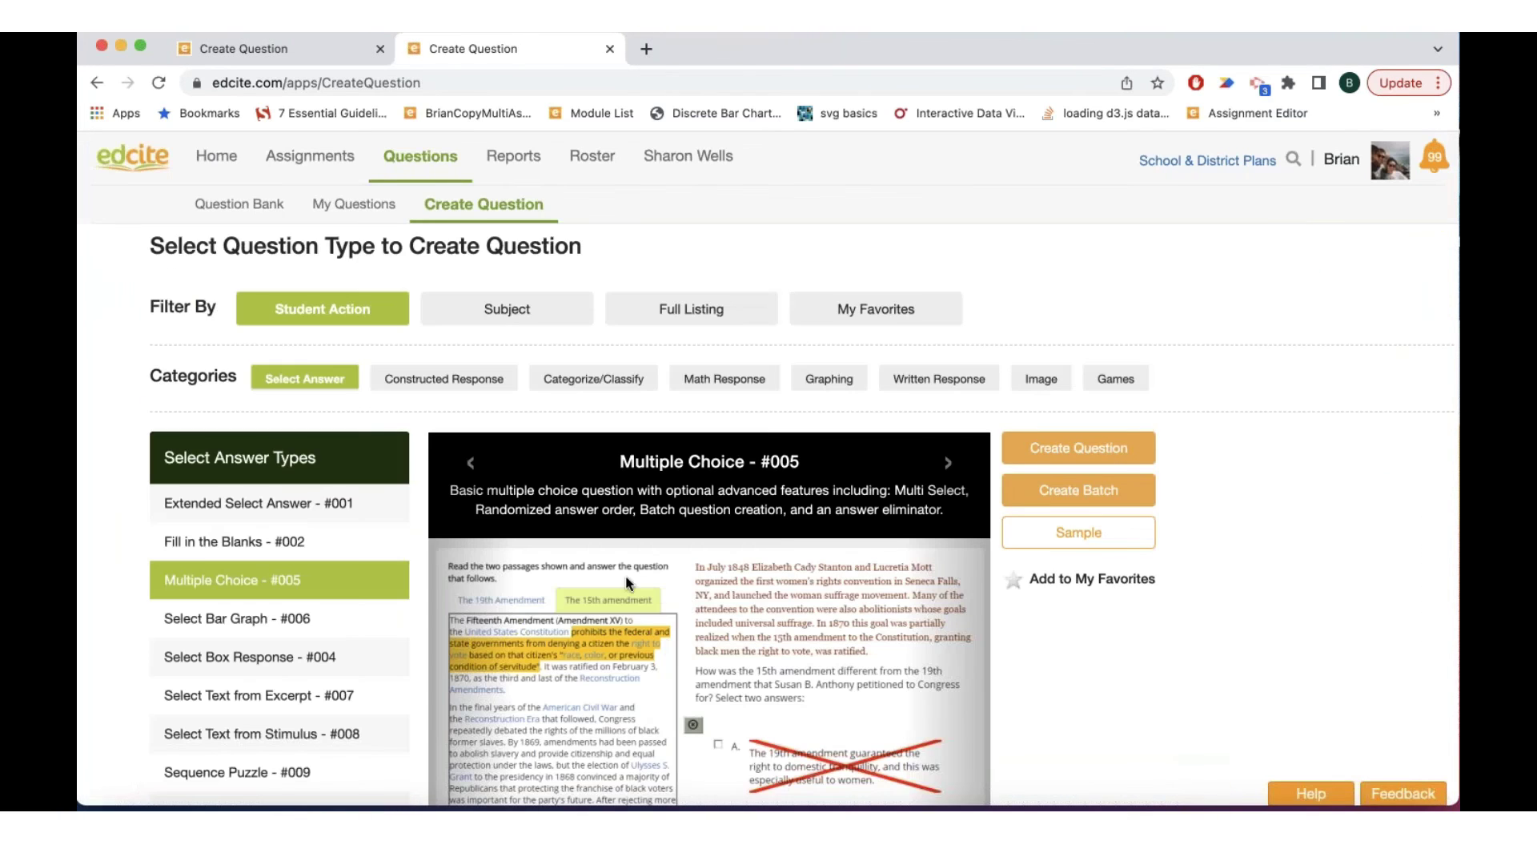
scroll(671, 666, "down", 1)
scroll(667, 660, "down", 3)
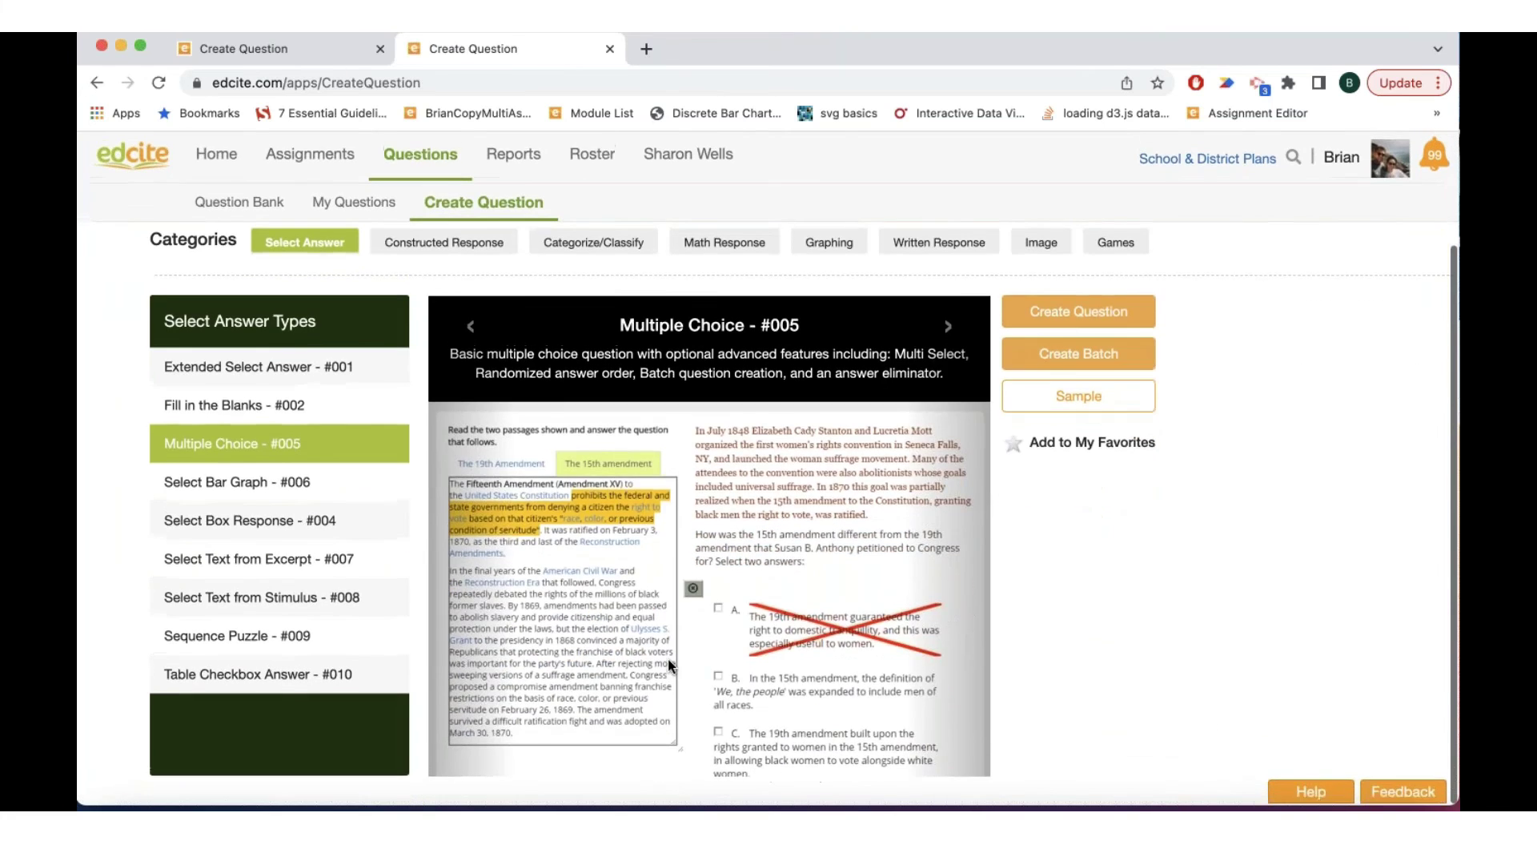
scroll(667, 660, "up", 4)
scroll(668, 659, "down", 4)
scroll(668, 660, "up", 3)
scroll(668, 659, "down", 2)
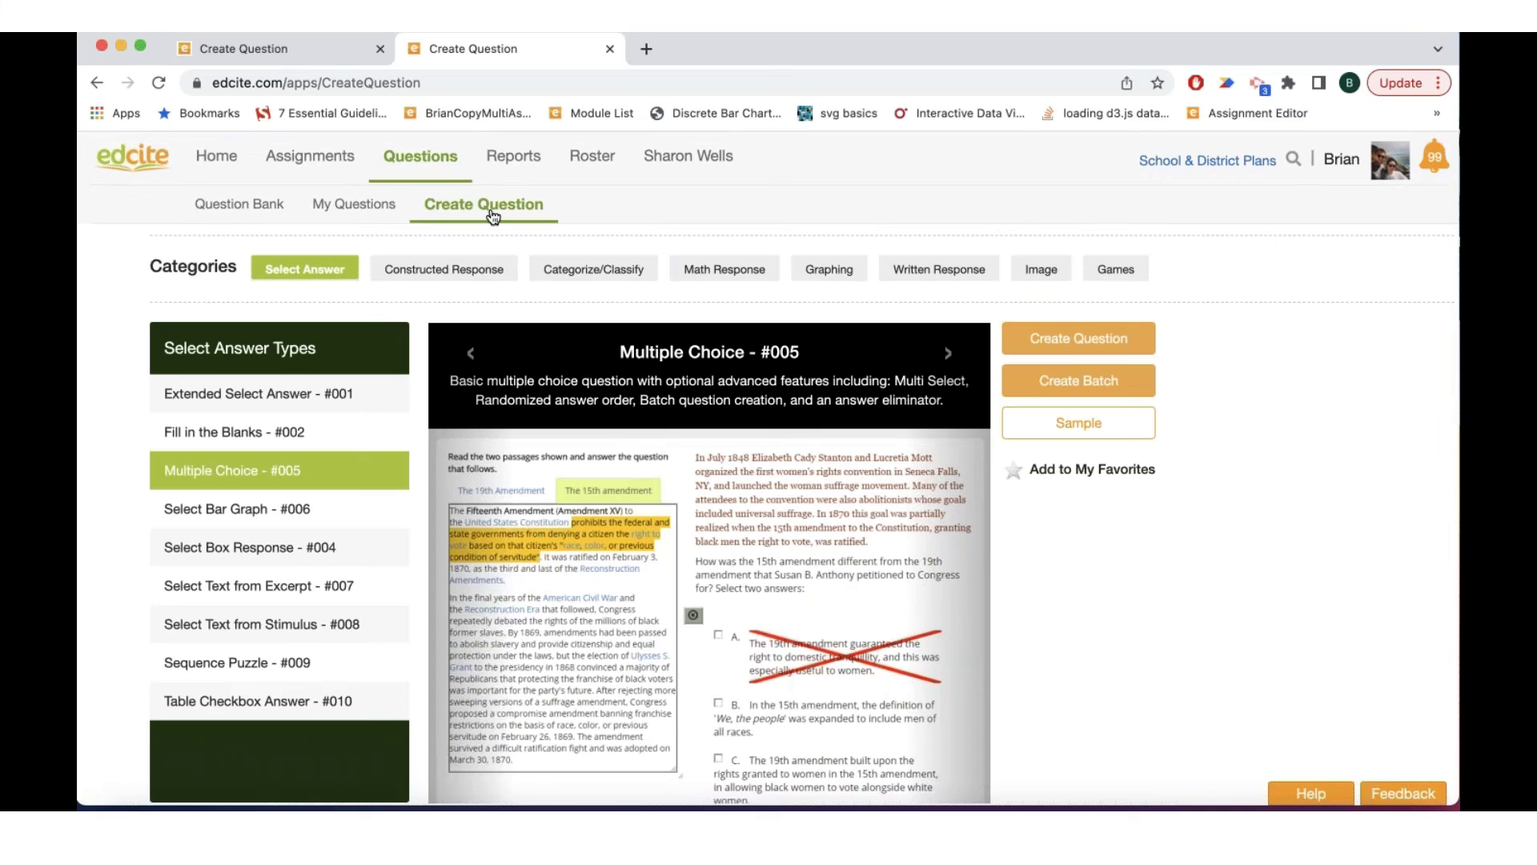
left_click(379, 50)
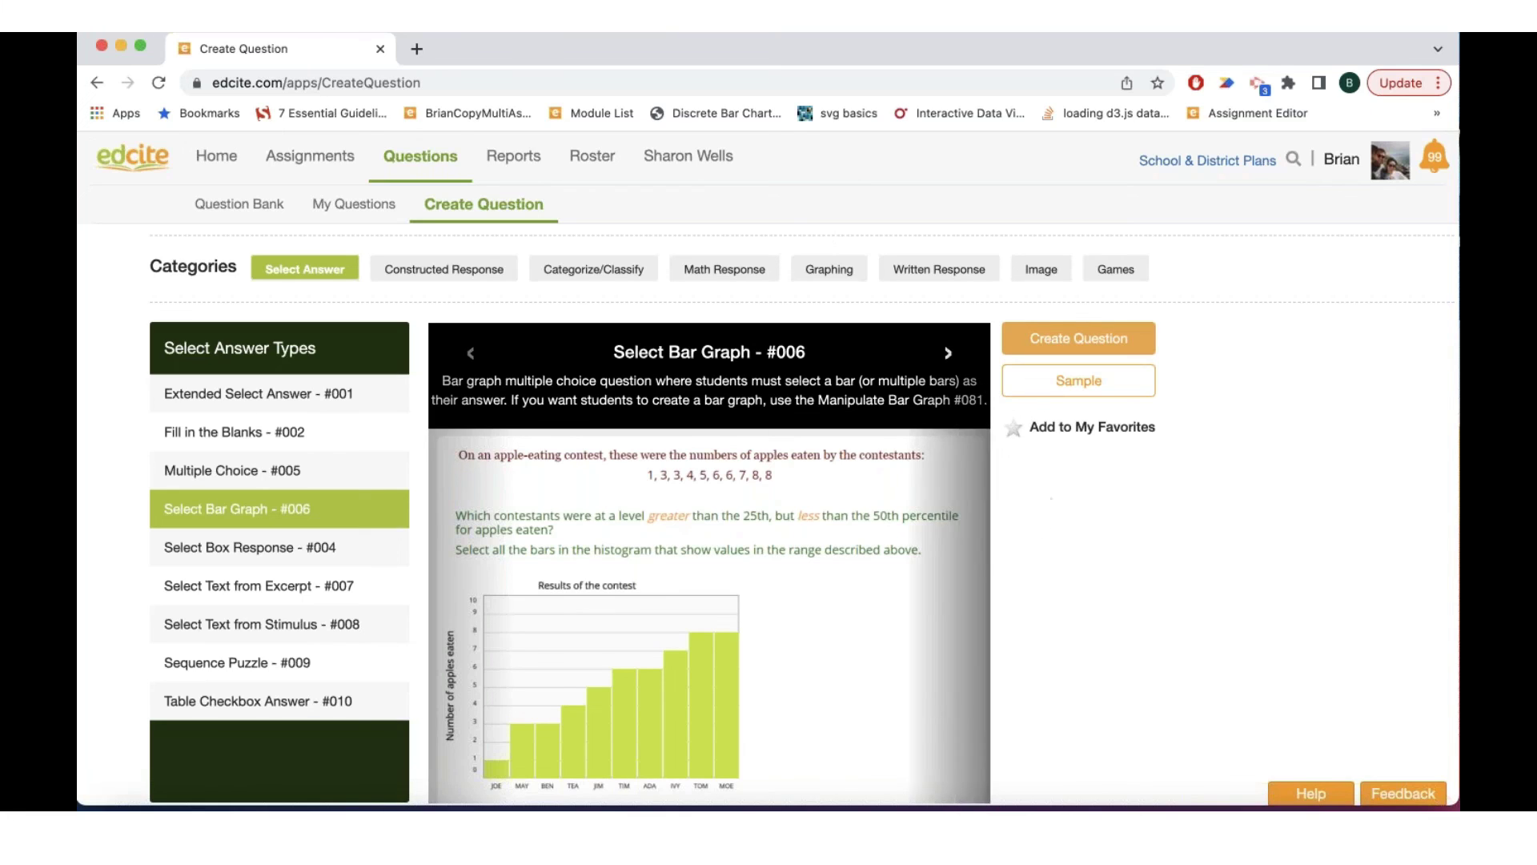
Step: Create a new Math Response Number Line - Zoomable #030 question
left_click(704, 275)
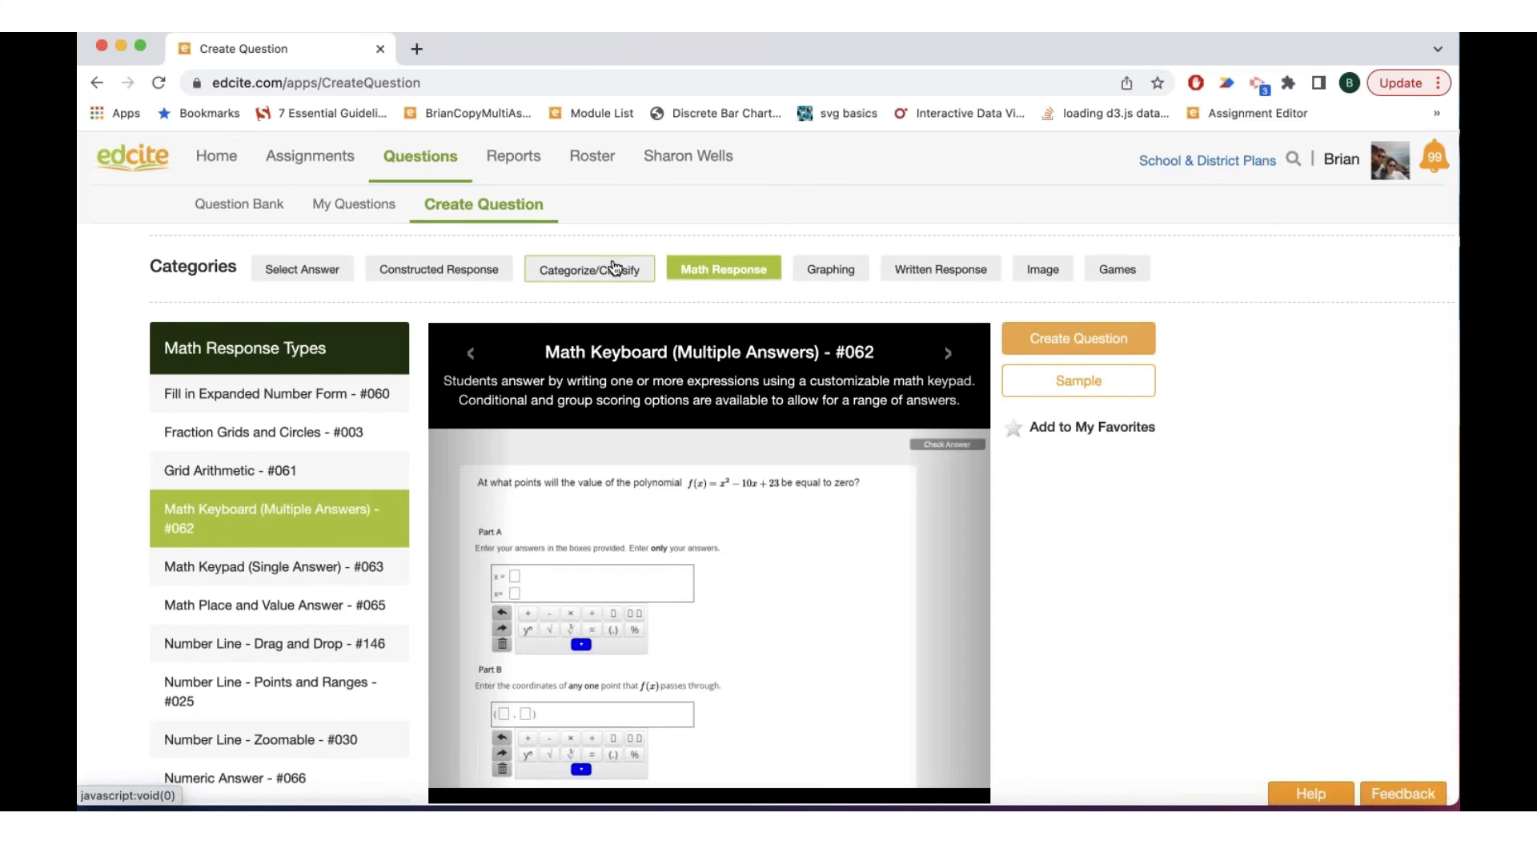
left_click(614, 269)
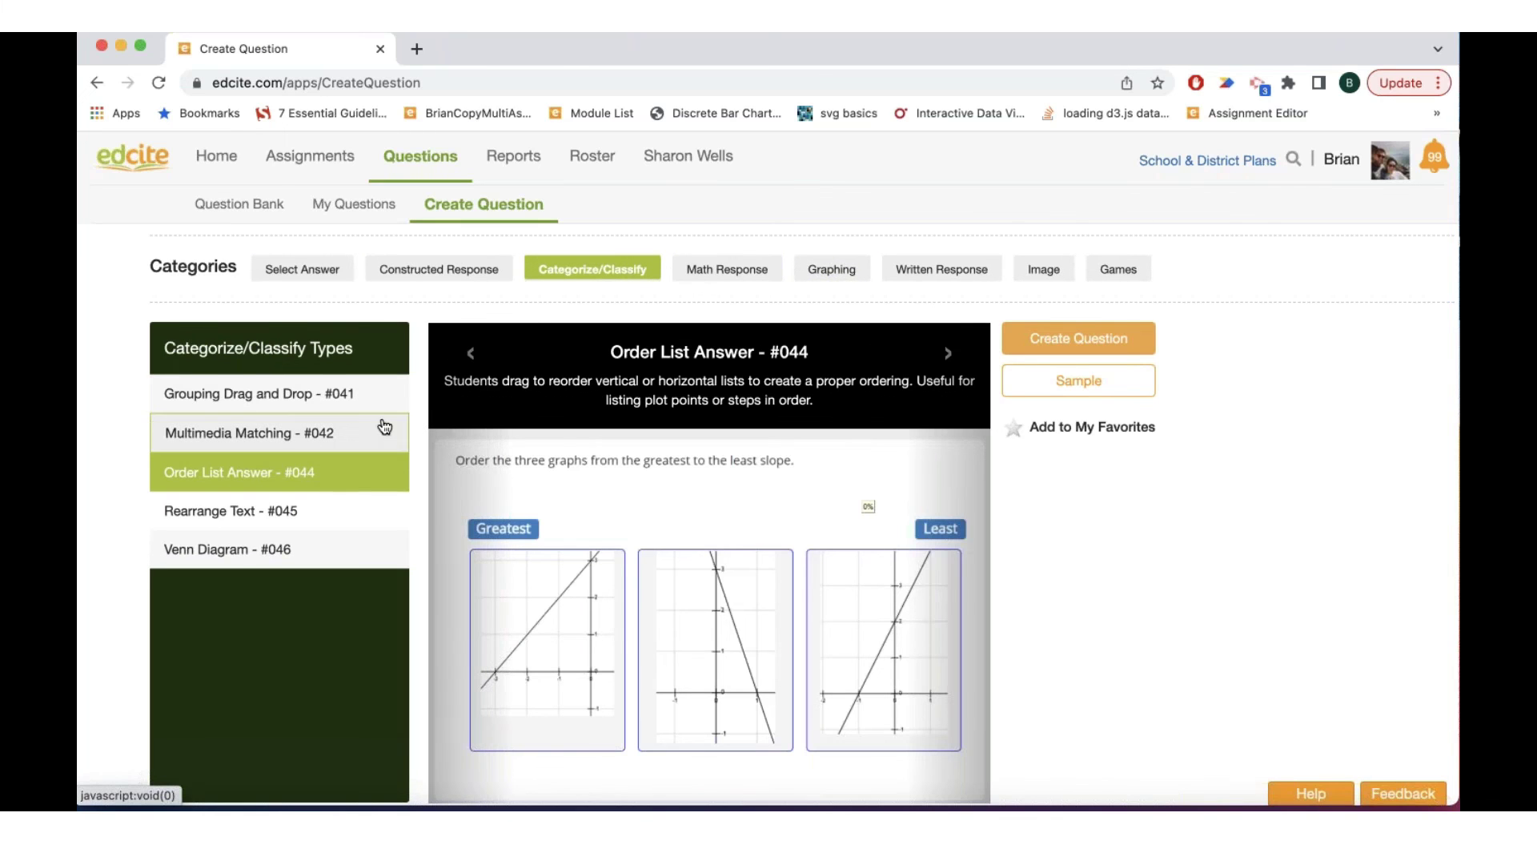
left_click(698, 273)
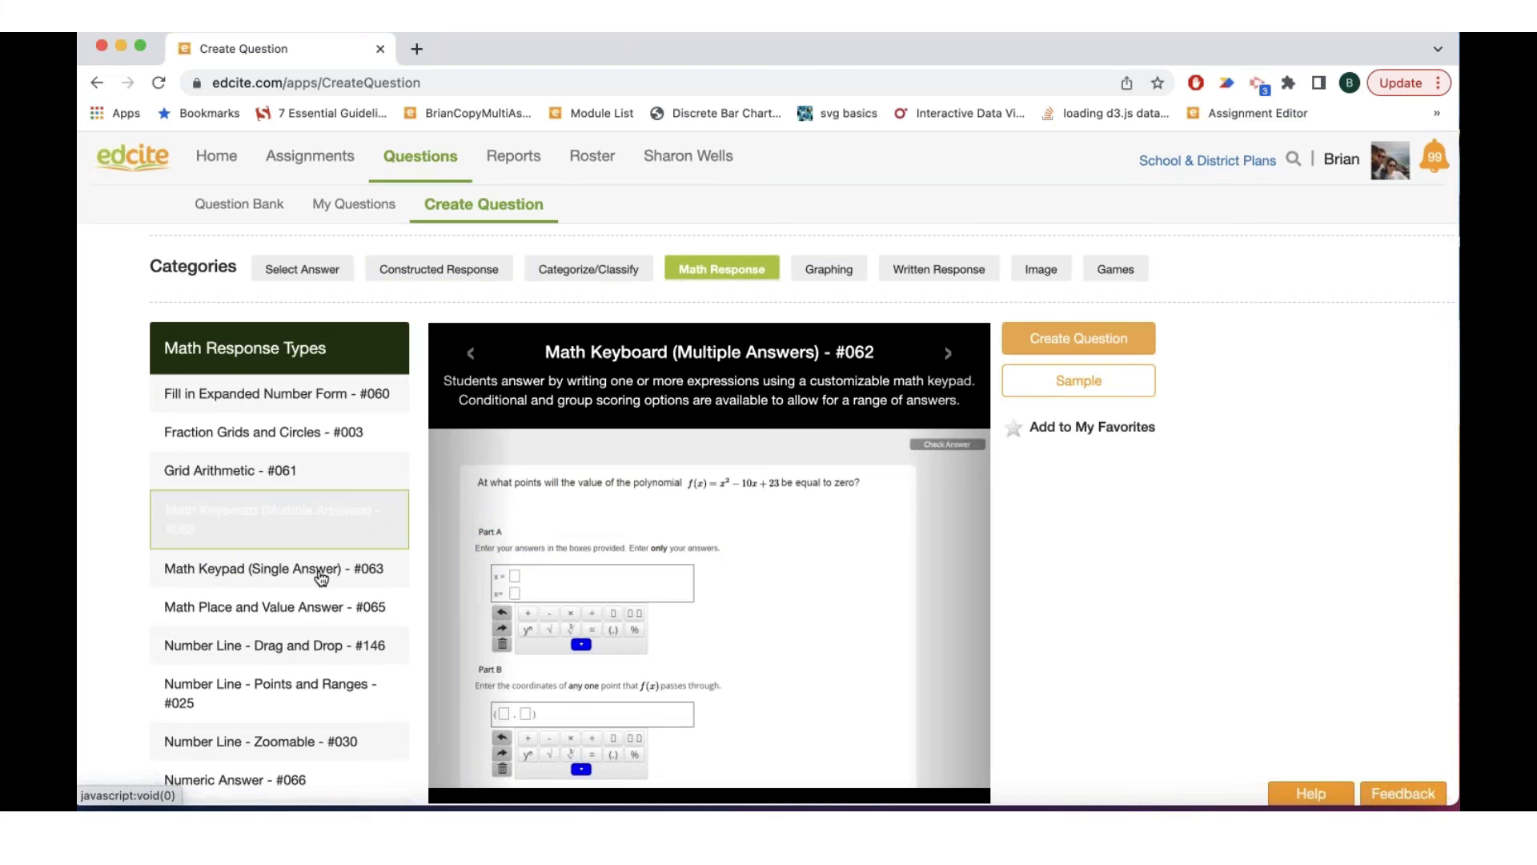
scroll(321, 578, "down", 1)
scroll(329, 632, "down", 1)
left_click(333, 666)
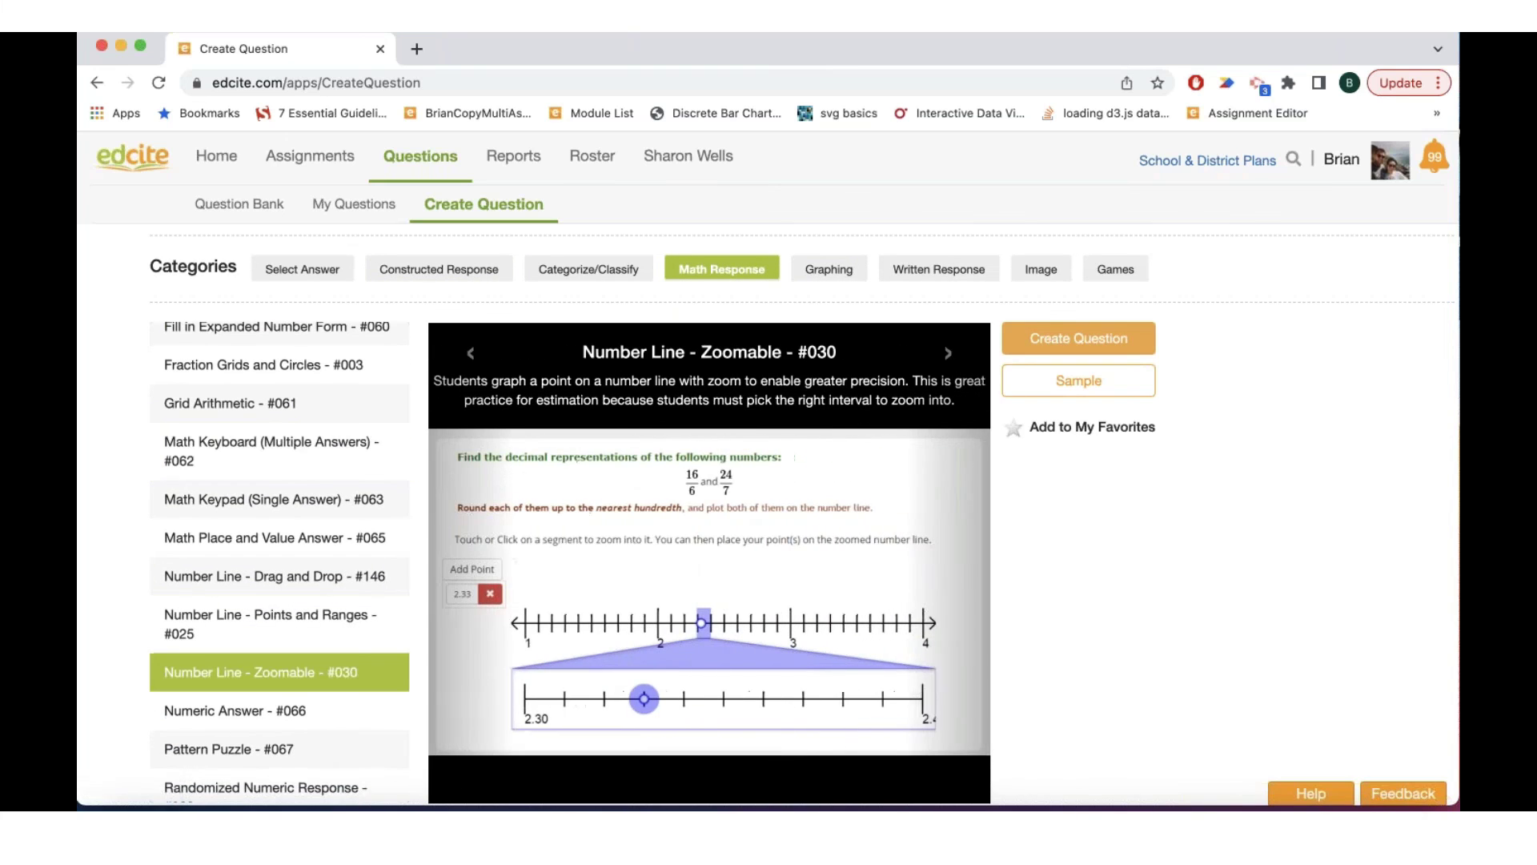
left_click(1033, 340)
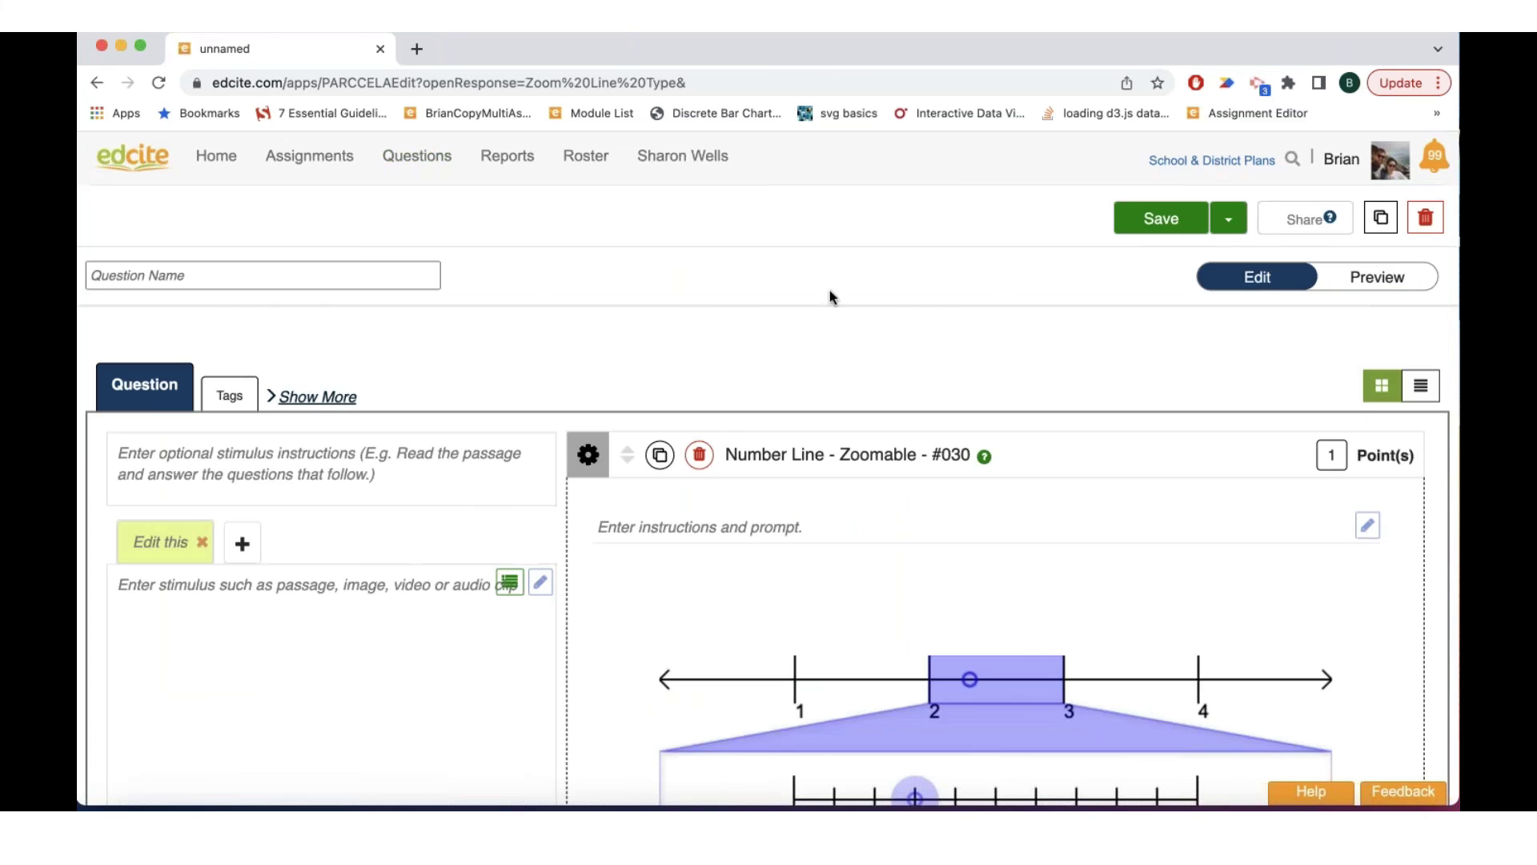
Step: Review the number line settings (1 to 4, correct point 2.30), then preview it as a student
scroll(679, 405, "down", 2)
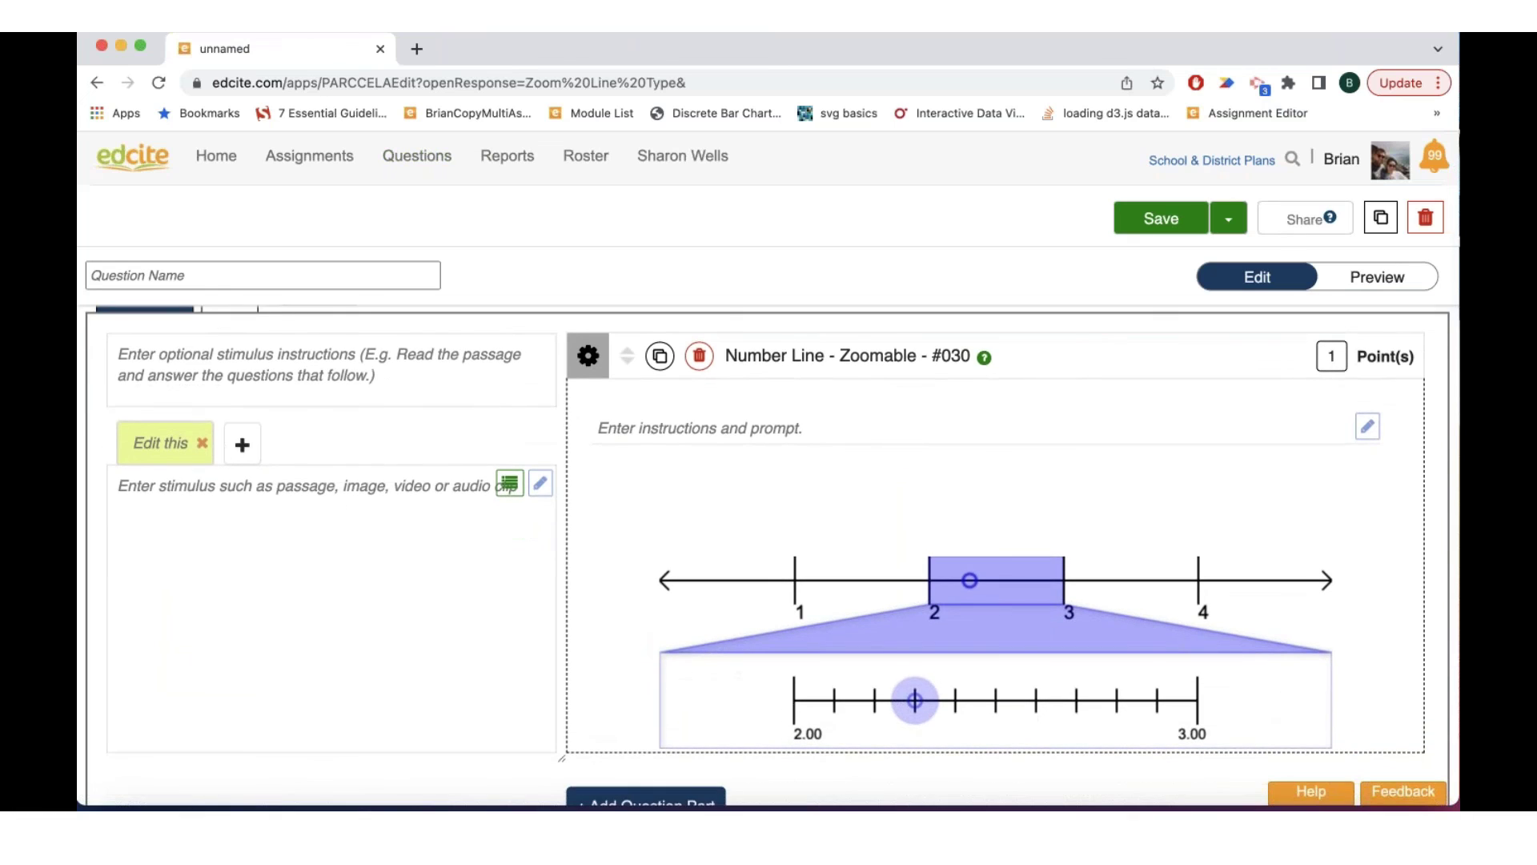
scroll(679, 405, "down", 1)
left_click(587, 331)
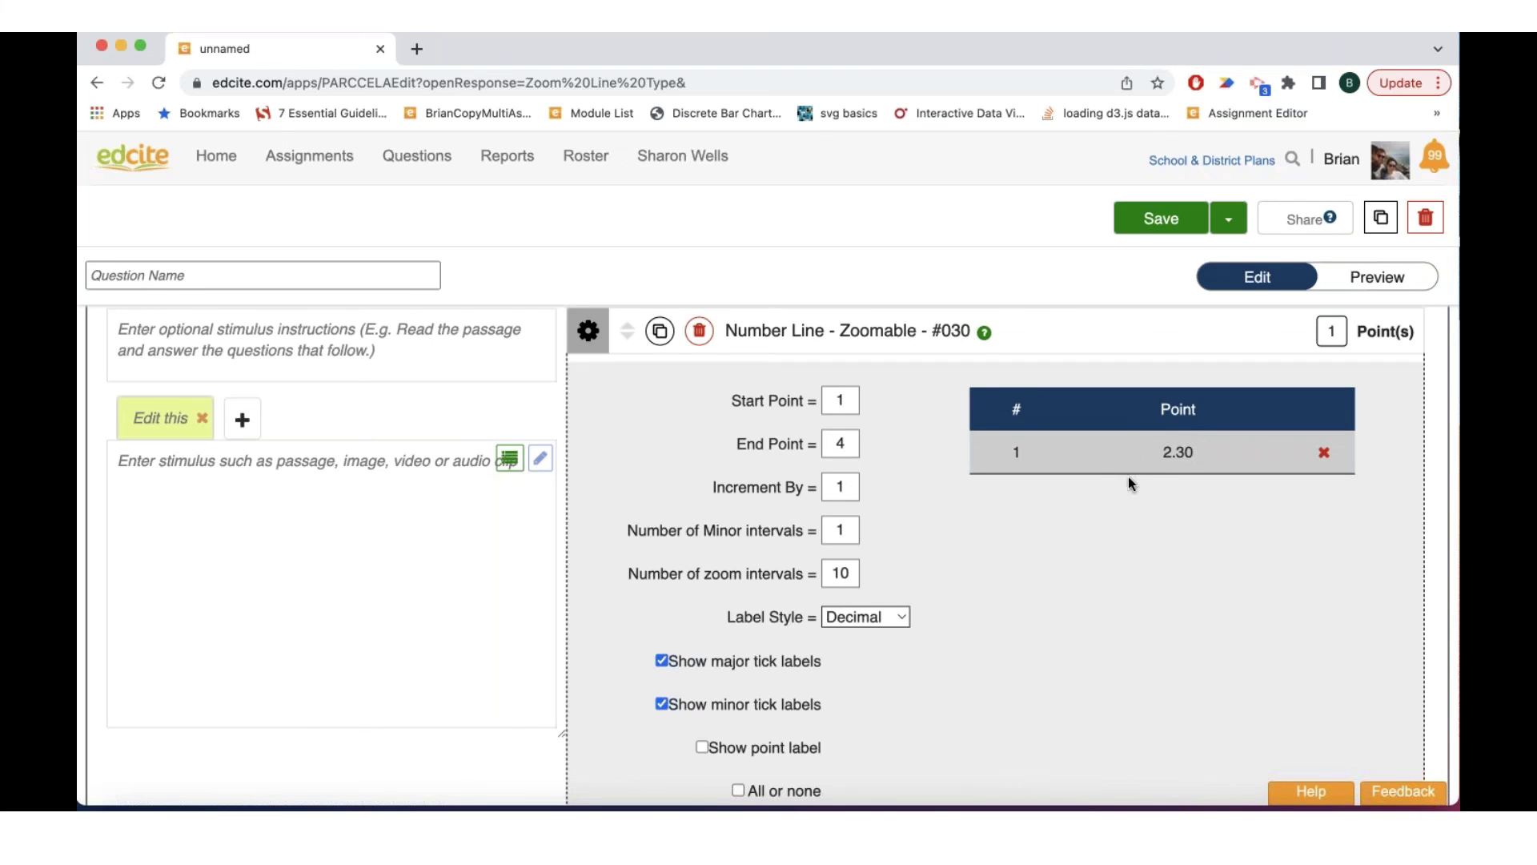
scroll(1083, 636, "down", 2)
scroll(800, 412, "up", 1)
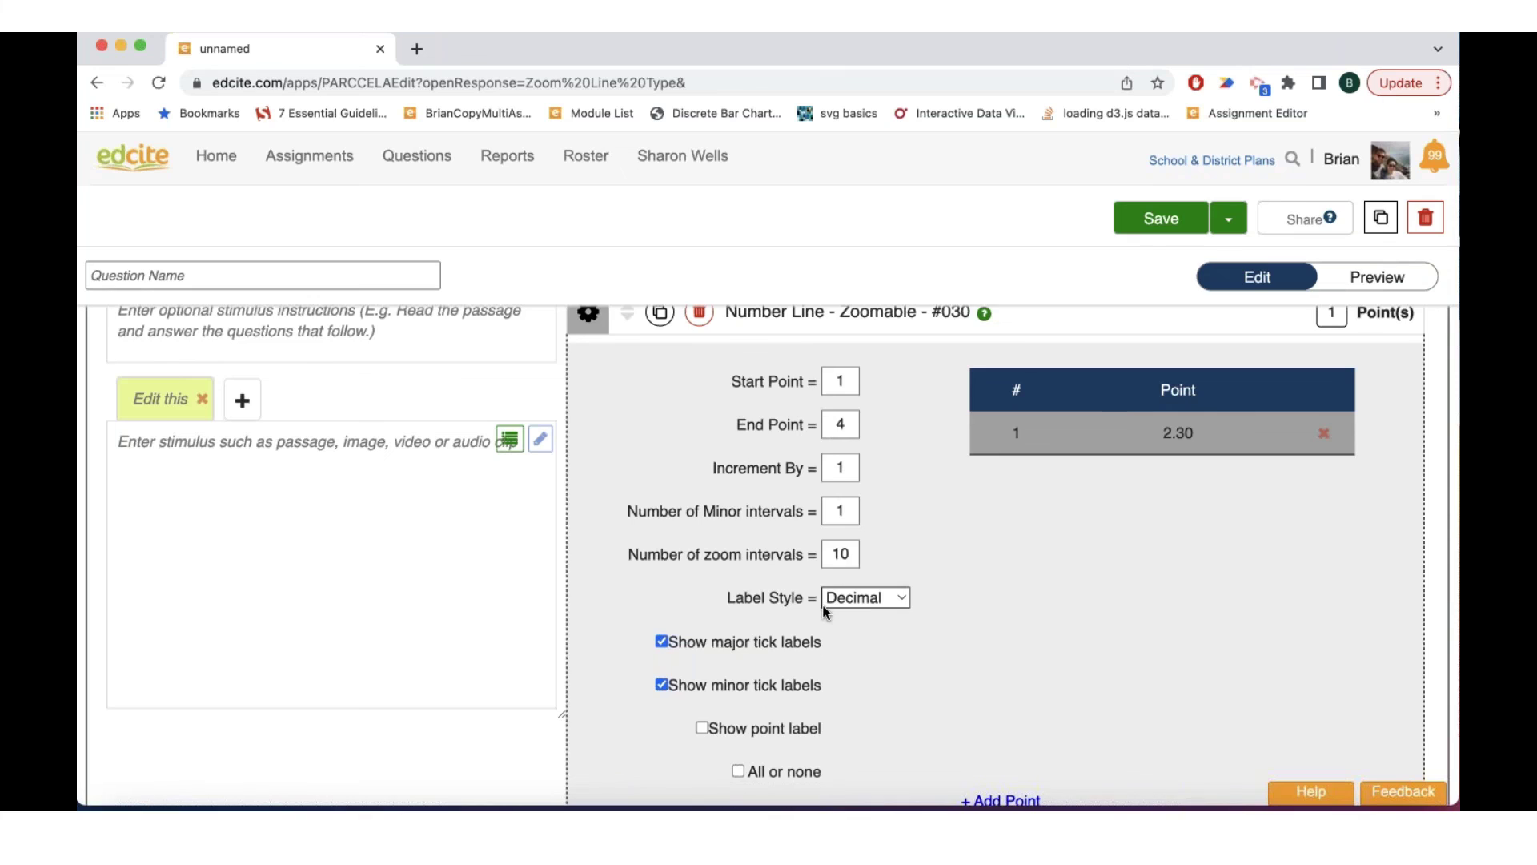
scroll(825, 611, "down", 2)
scroll(824, 611, "up", 1)
scroll(721, 544, "up", 5)
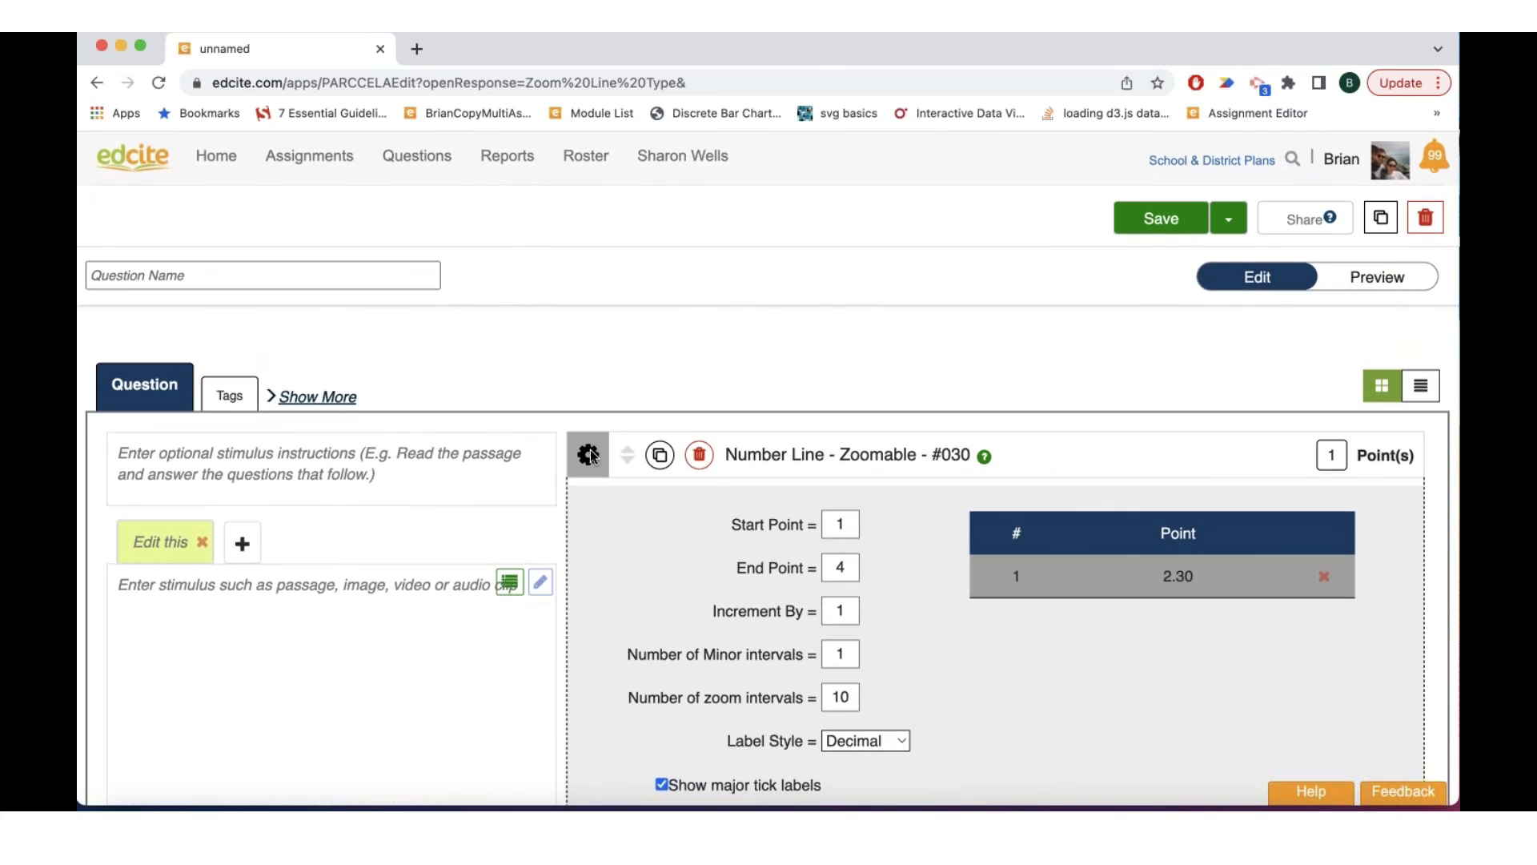
left_click(590, 455)
scroll(1301, 262, "down", 2)
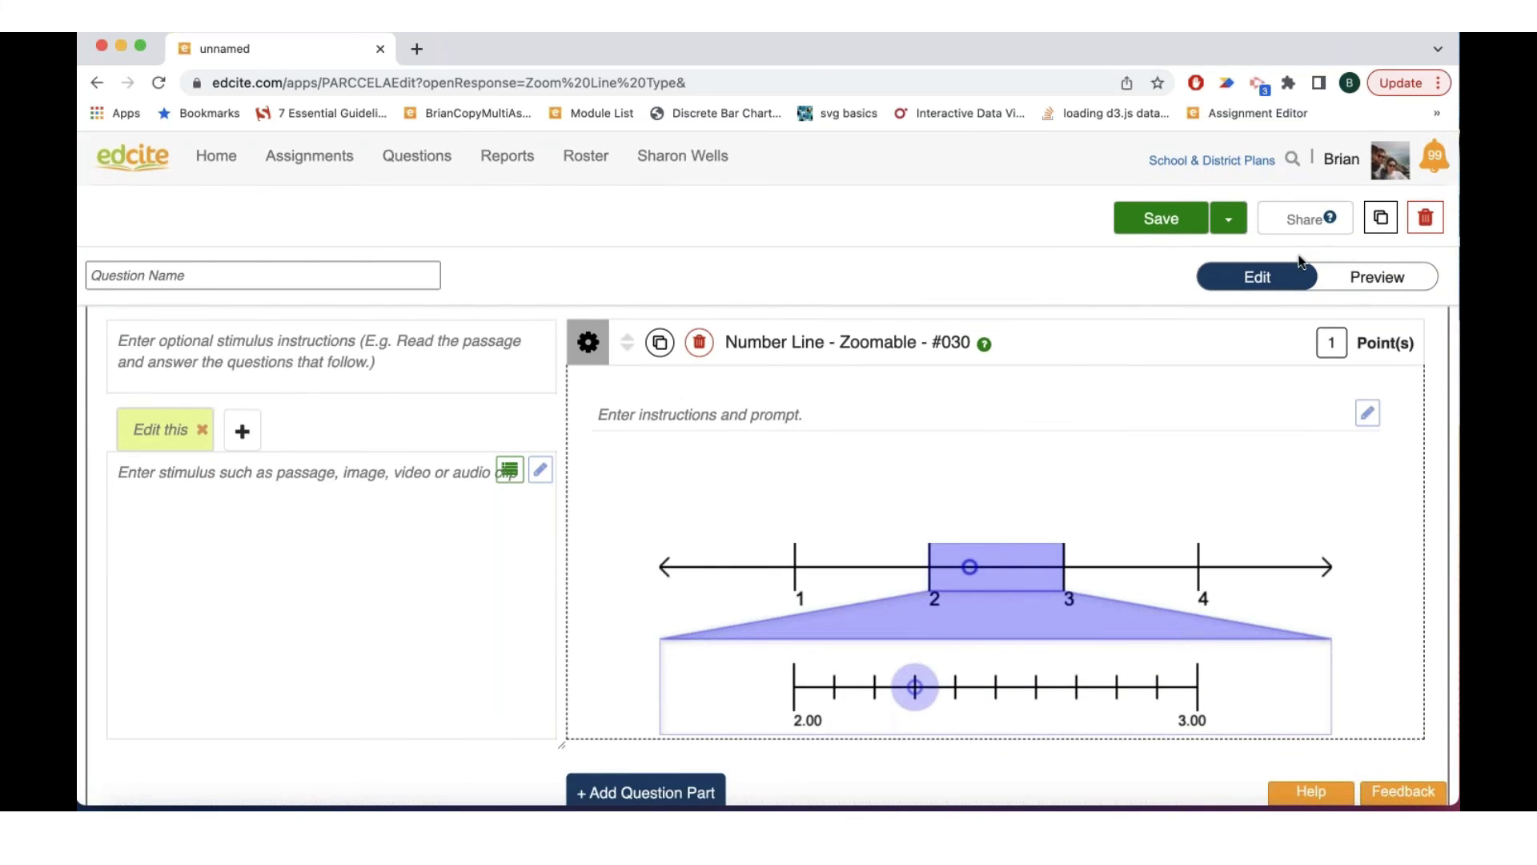
left_click(1379, 277)
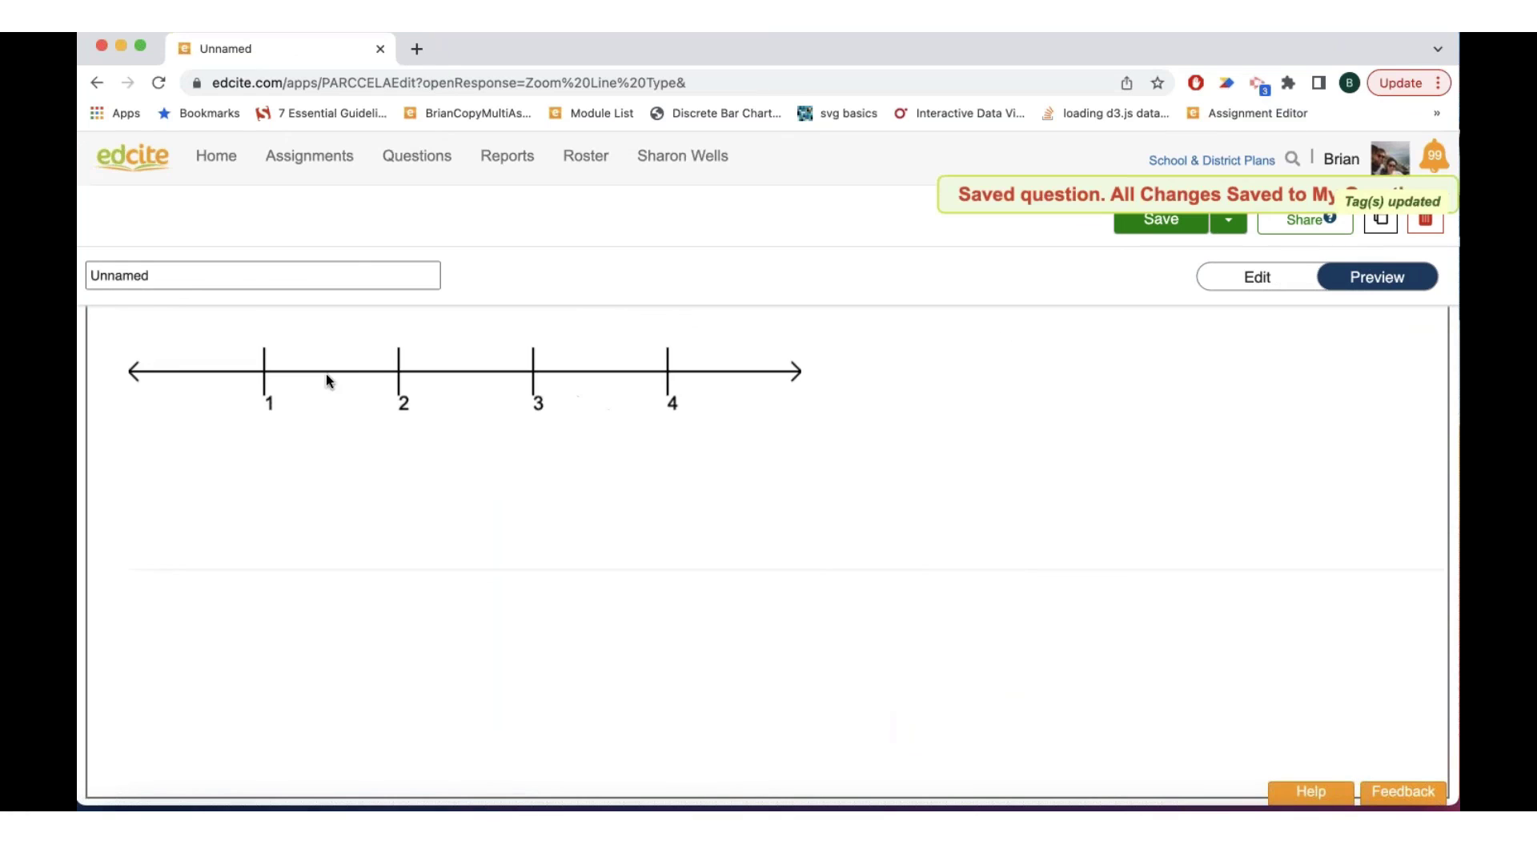
Step: Zoom into the 2–3 interval, plot a point at 2.30, and get it scored
left_click(393, 373)
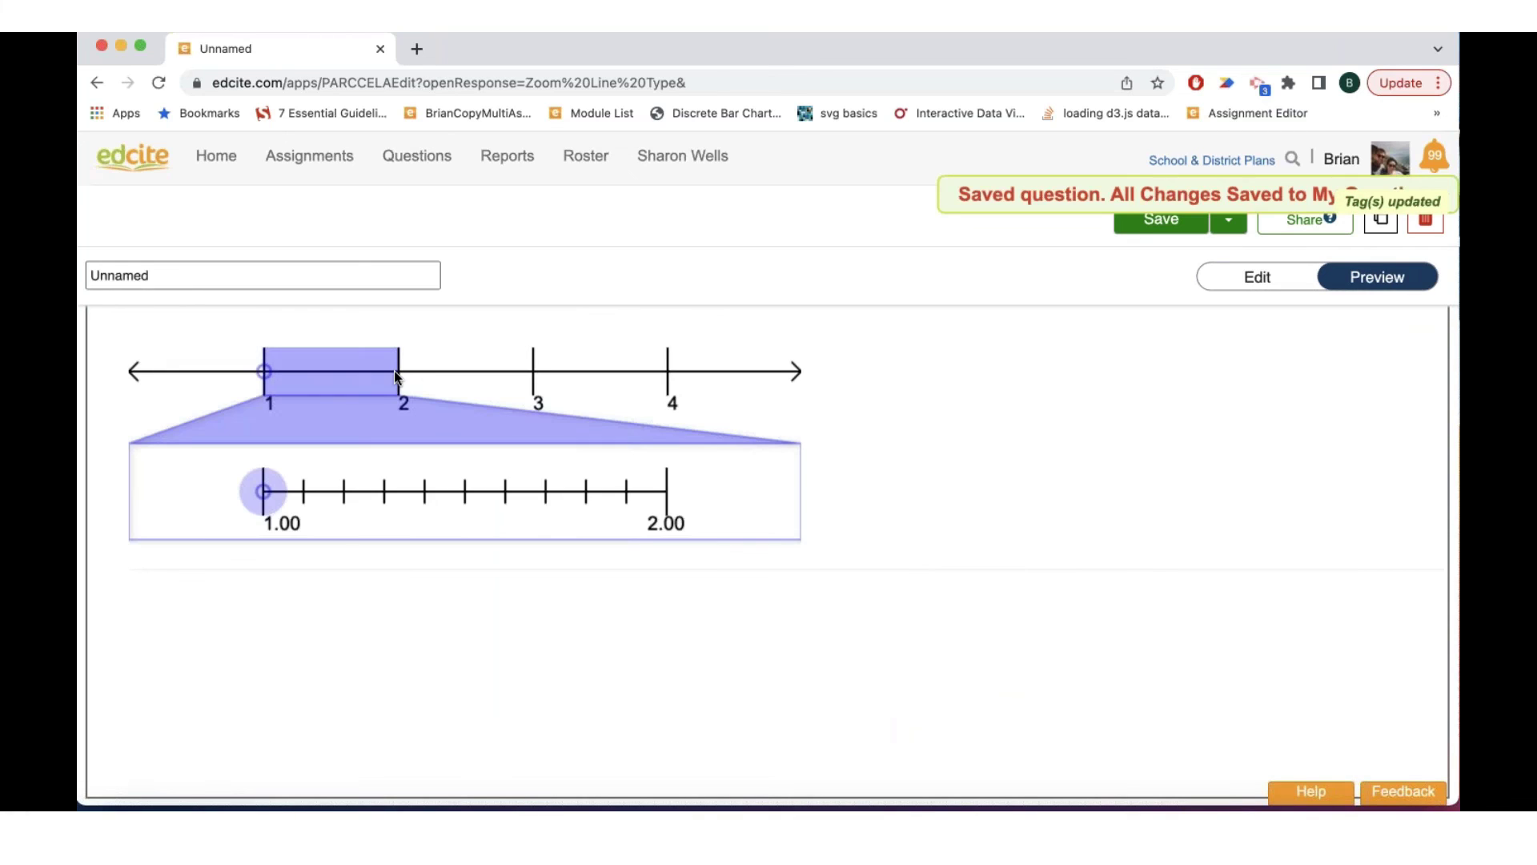
left_click(483, 370)
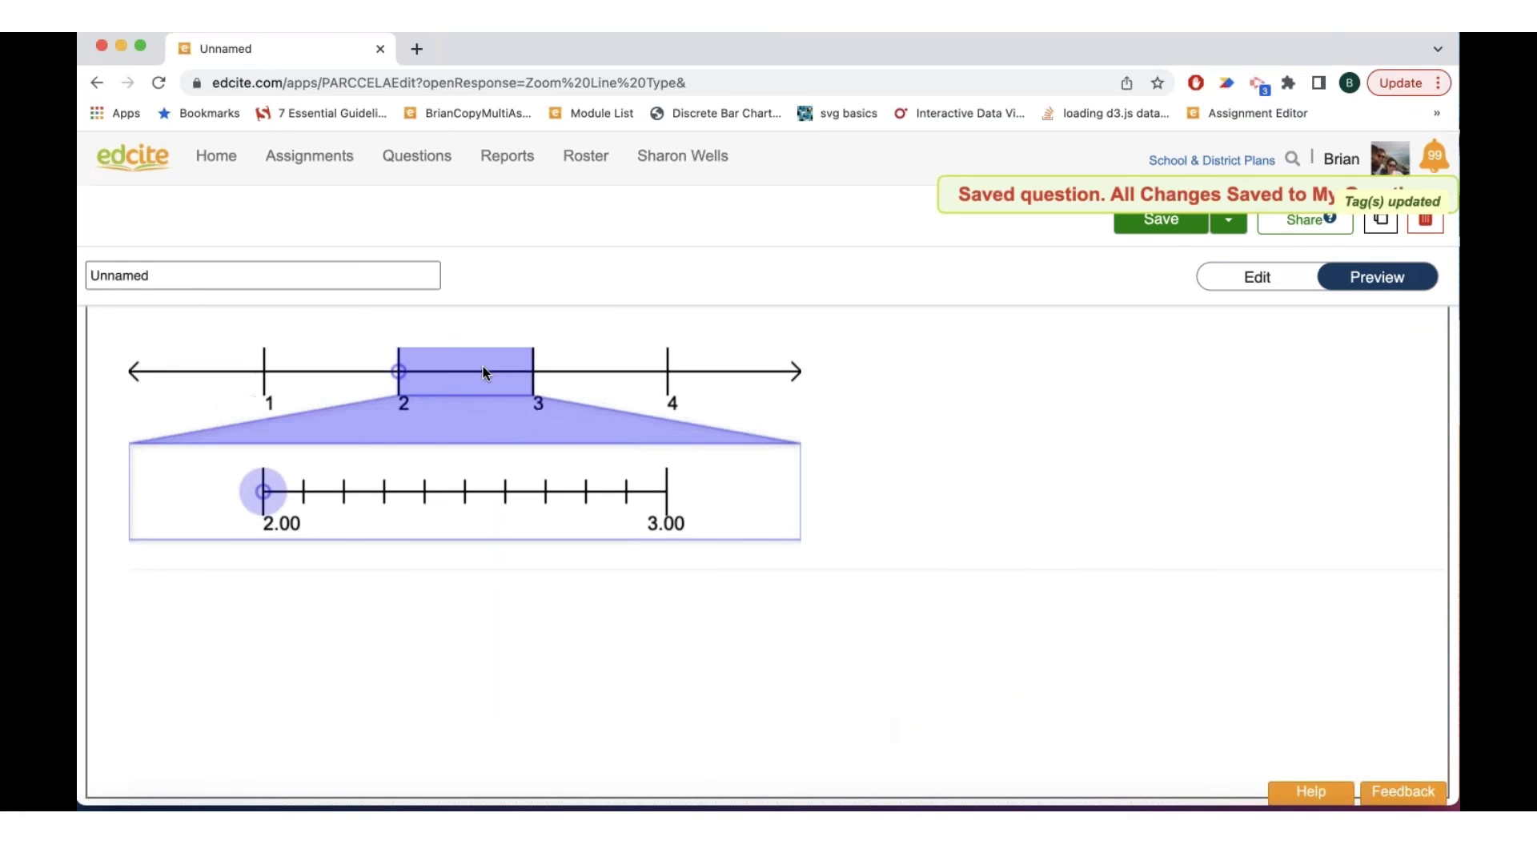
left_click(381, 493)
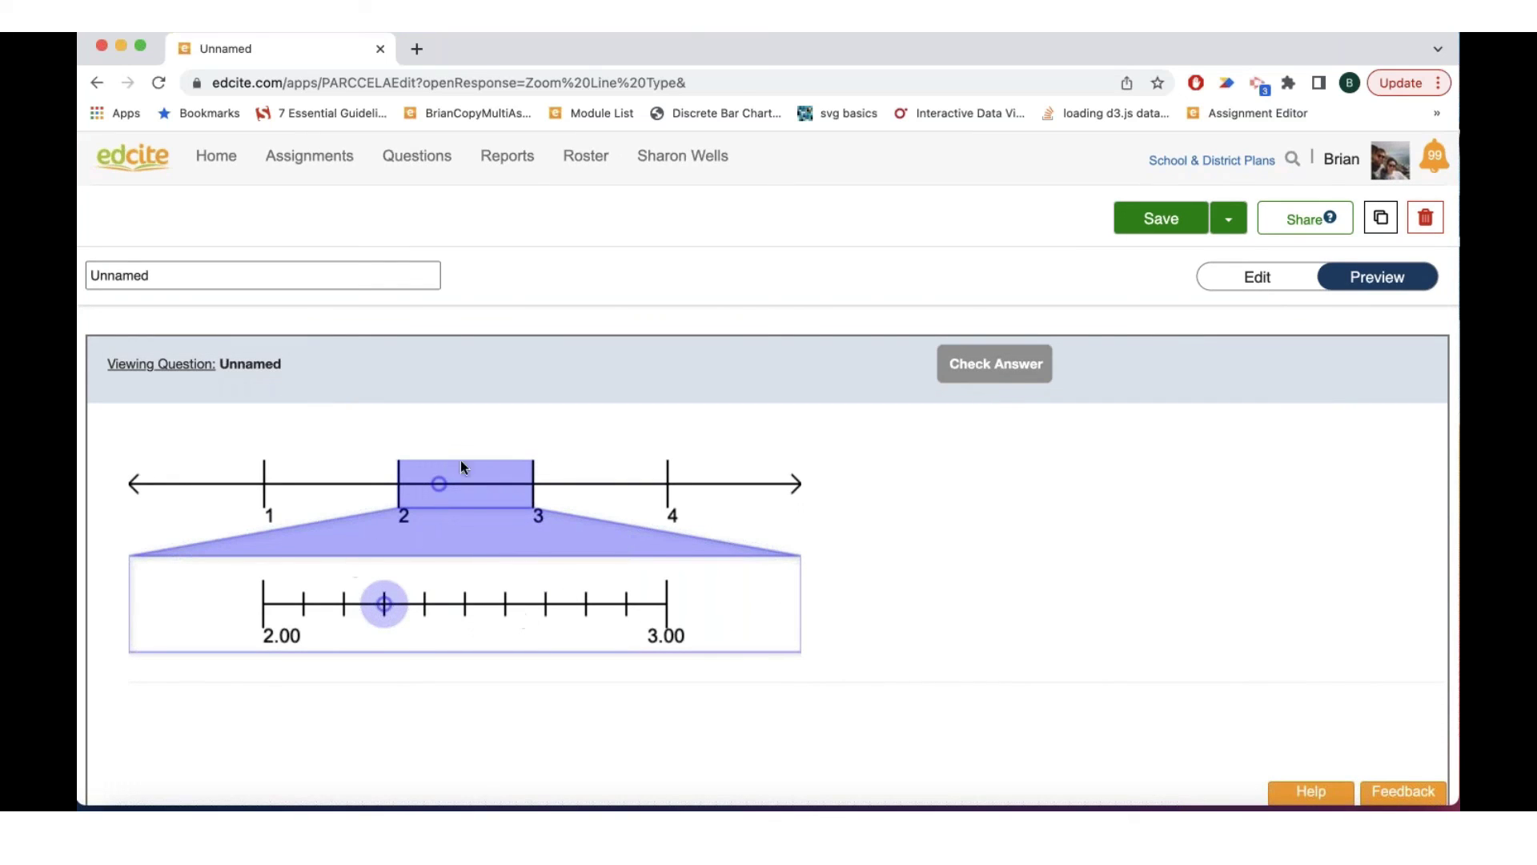
left_click(984, 365)
Step: In edit mode, review the start, end and 2.30 correct-point settings, then close the panel
left_click(1263, 277)
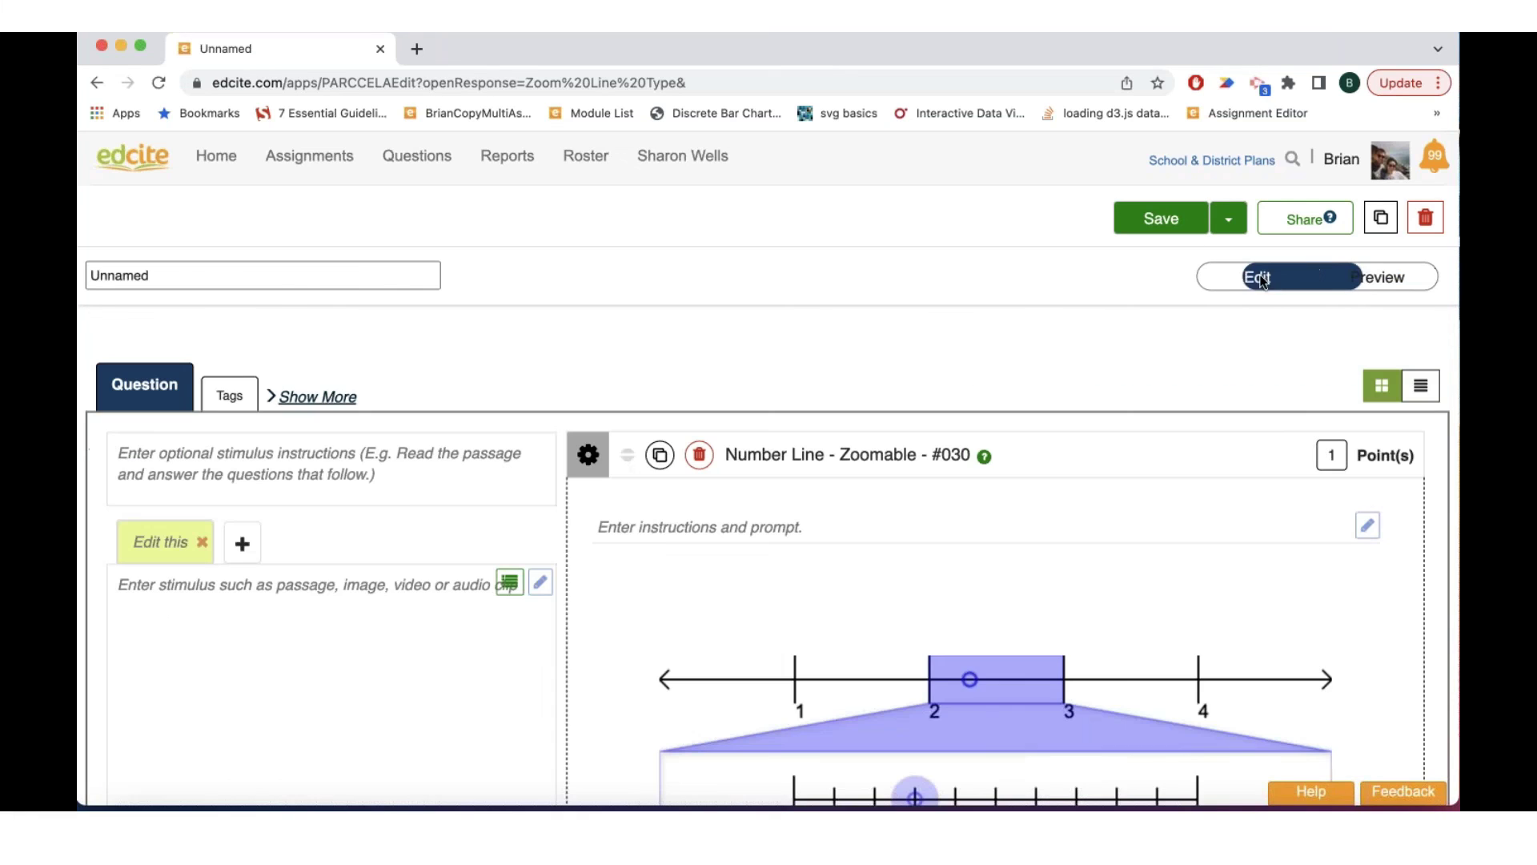
left_click(588, 455)
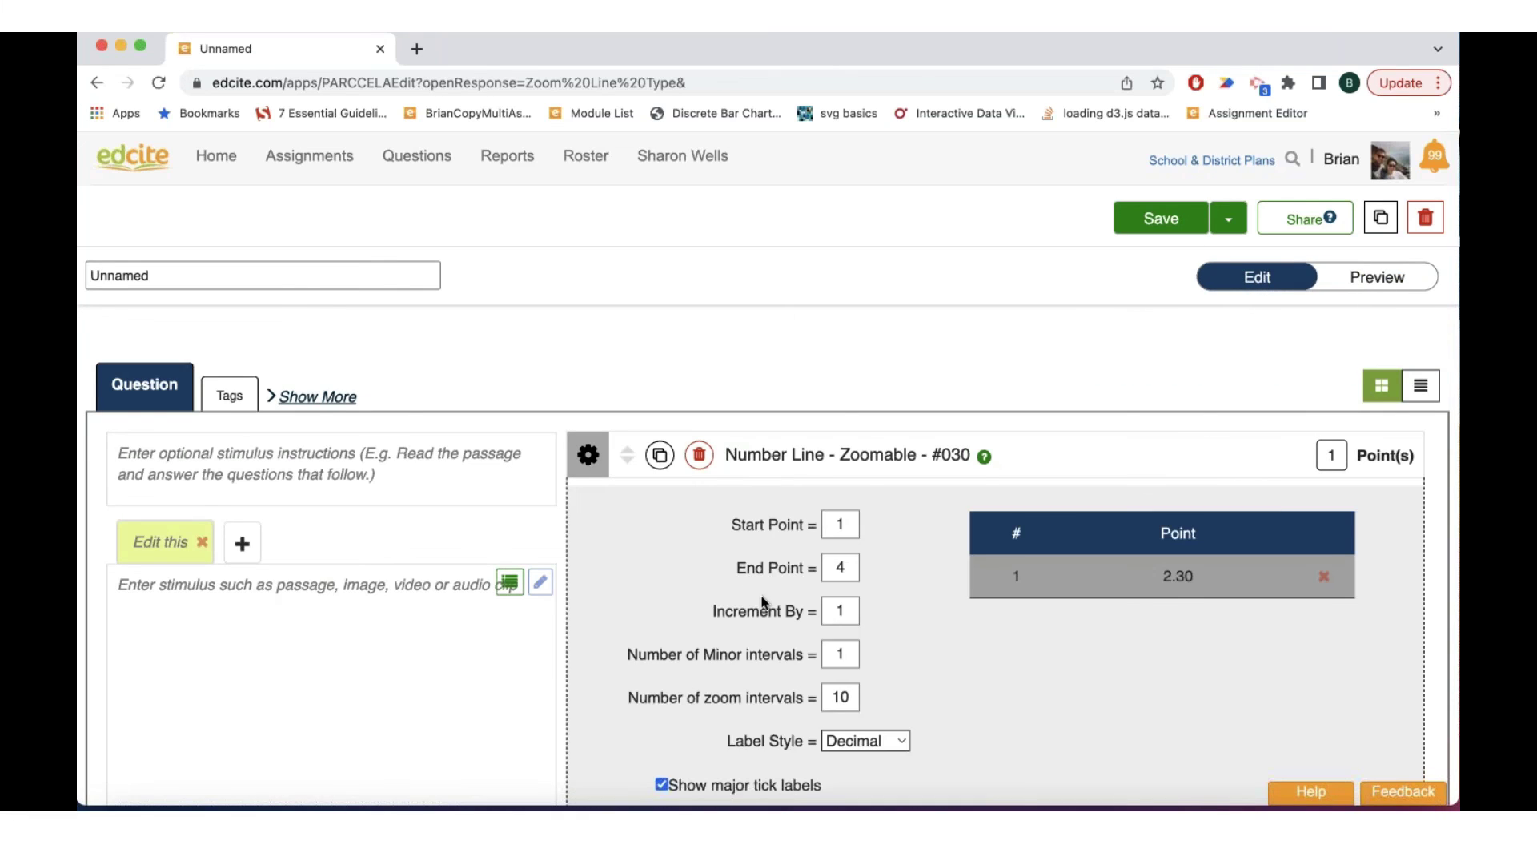
scroll(761, 596, "down", 3)
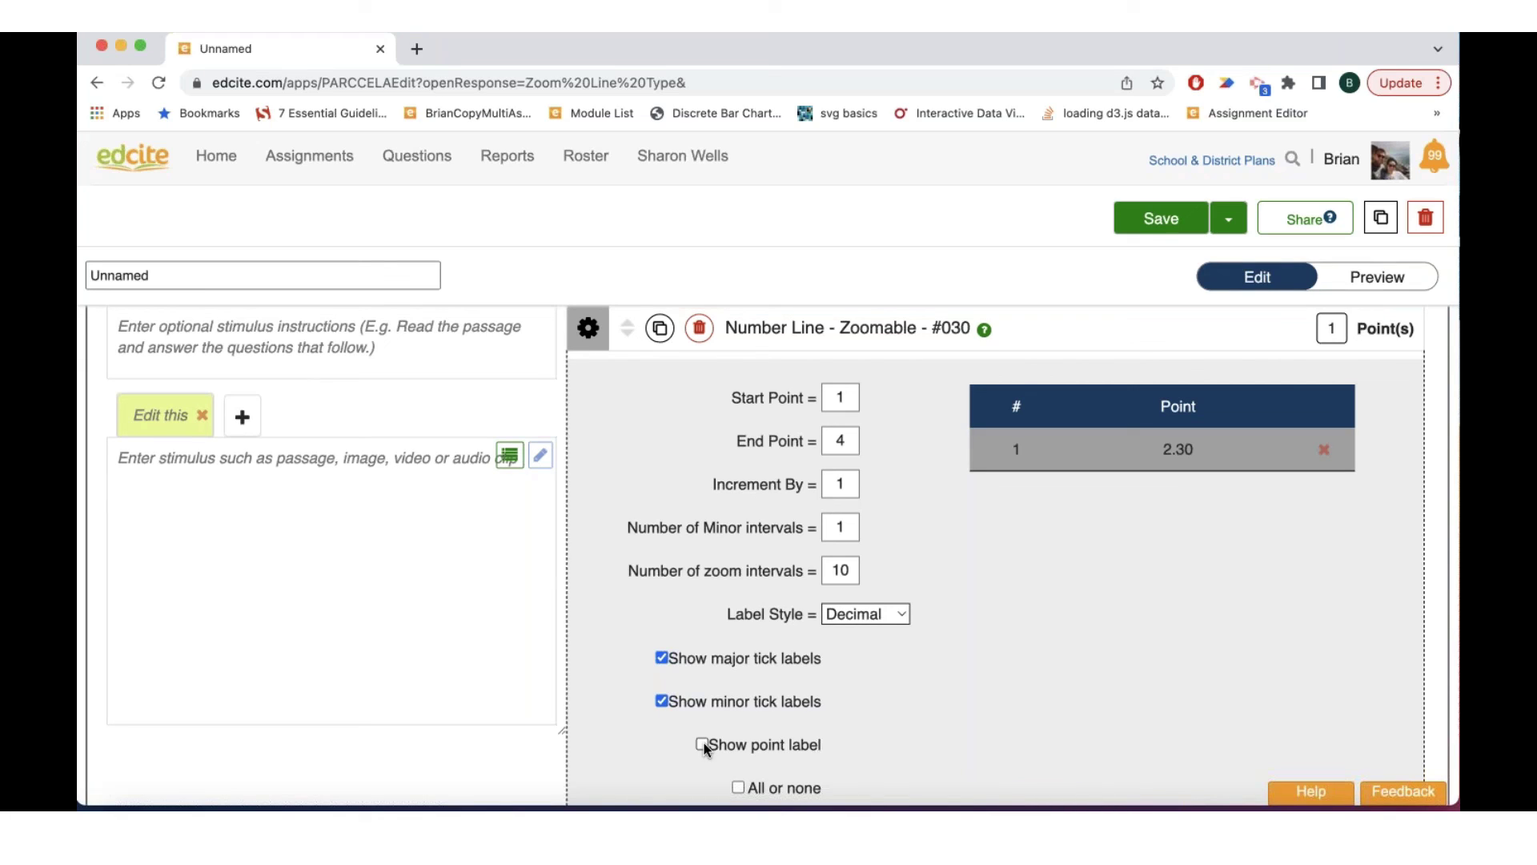
scroll(704, 742, "down", 1)
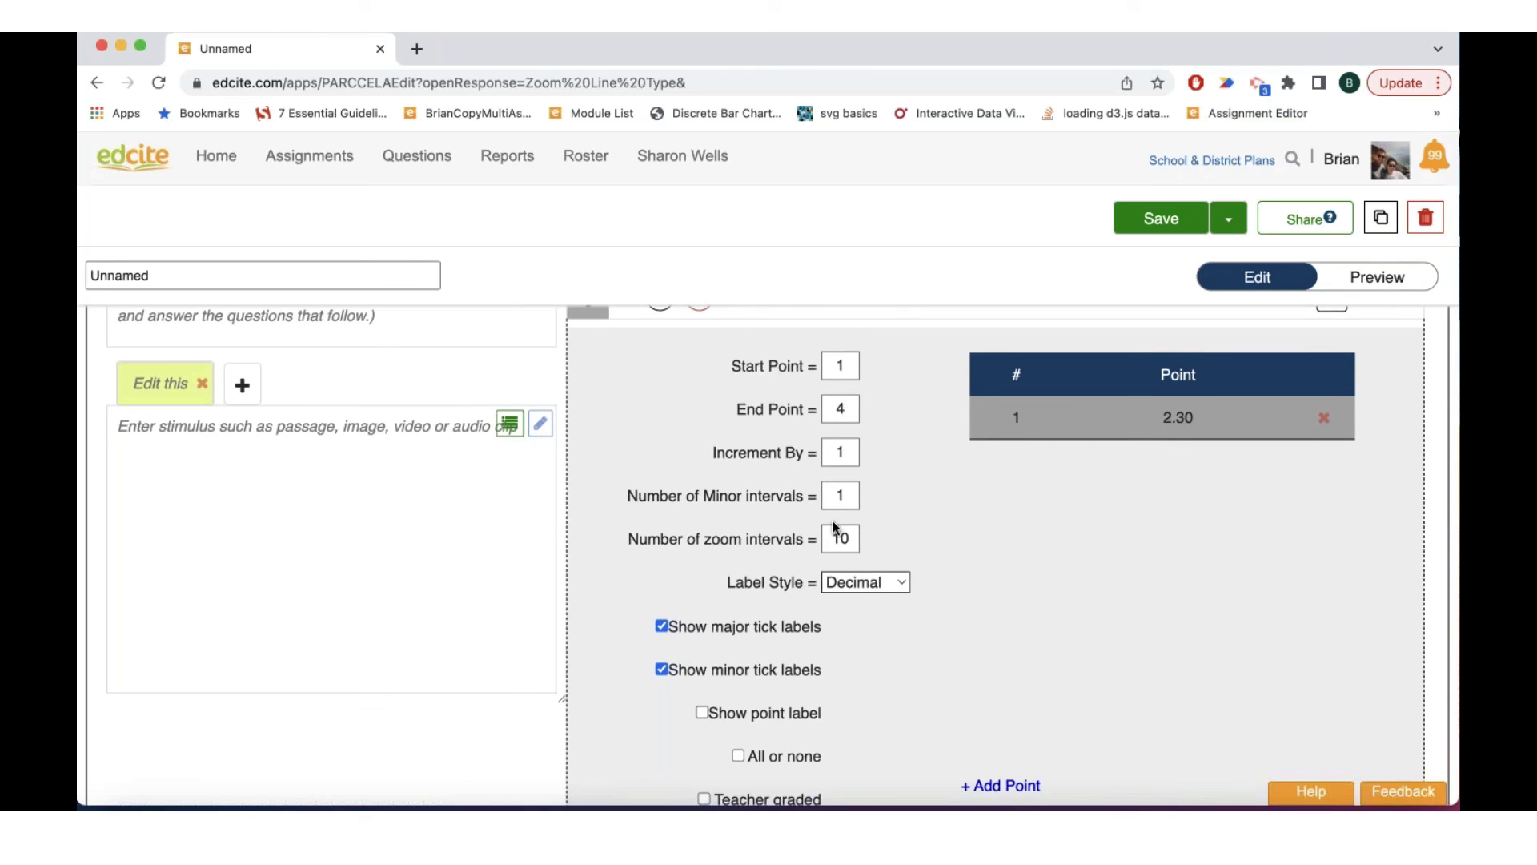
scroll(832, 655, "down", 3)
scroll(833, 655, "down", 1)
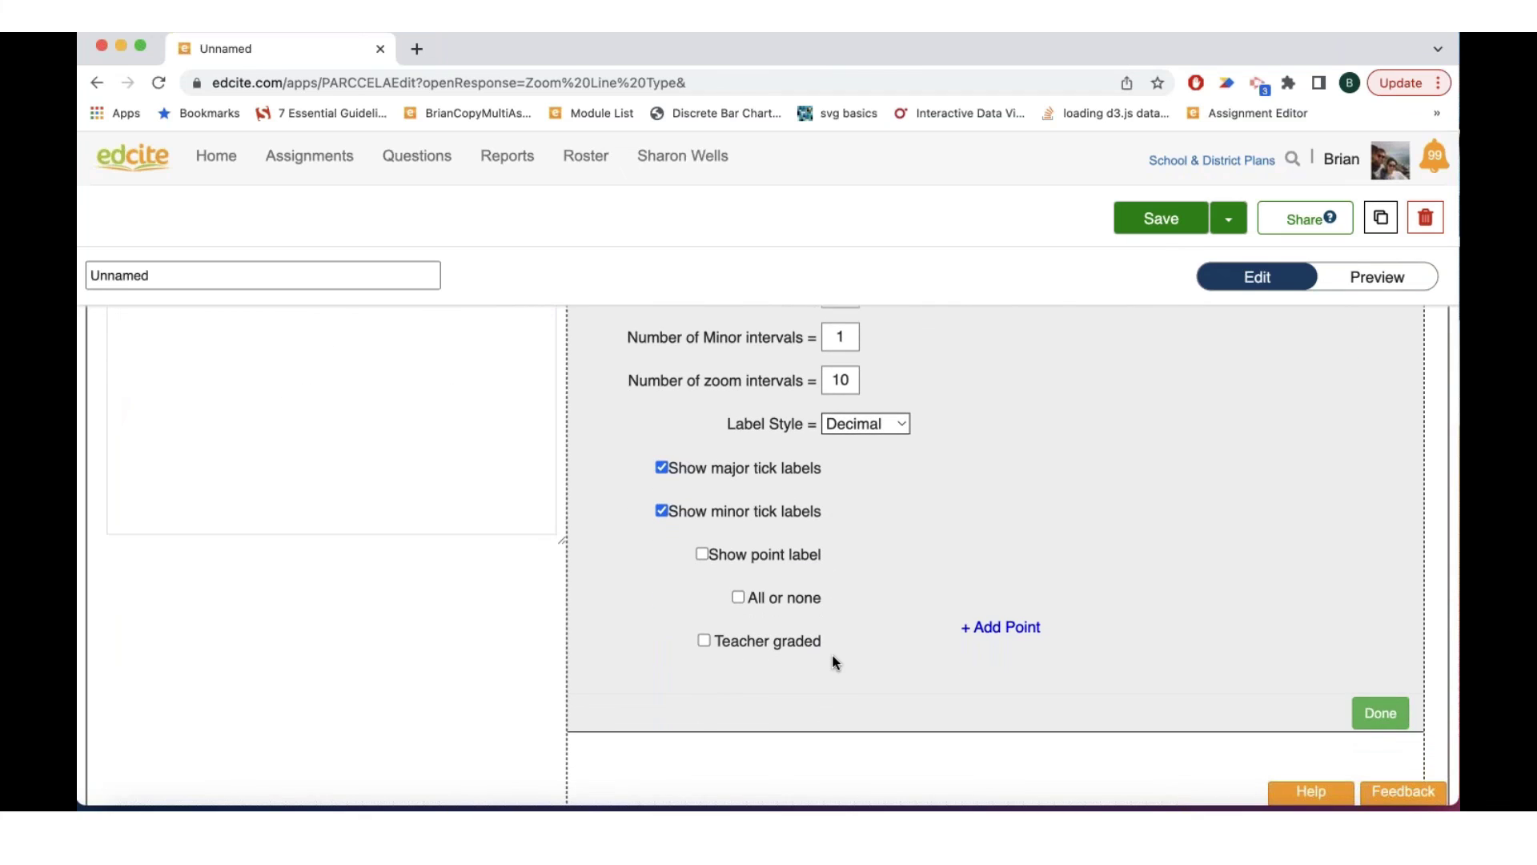
scroll(833, 655, "up", 1)
scroll(832, 655, "up", 4)
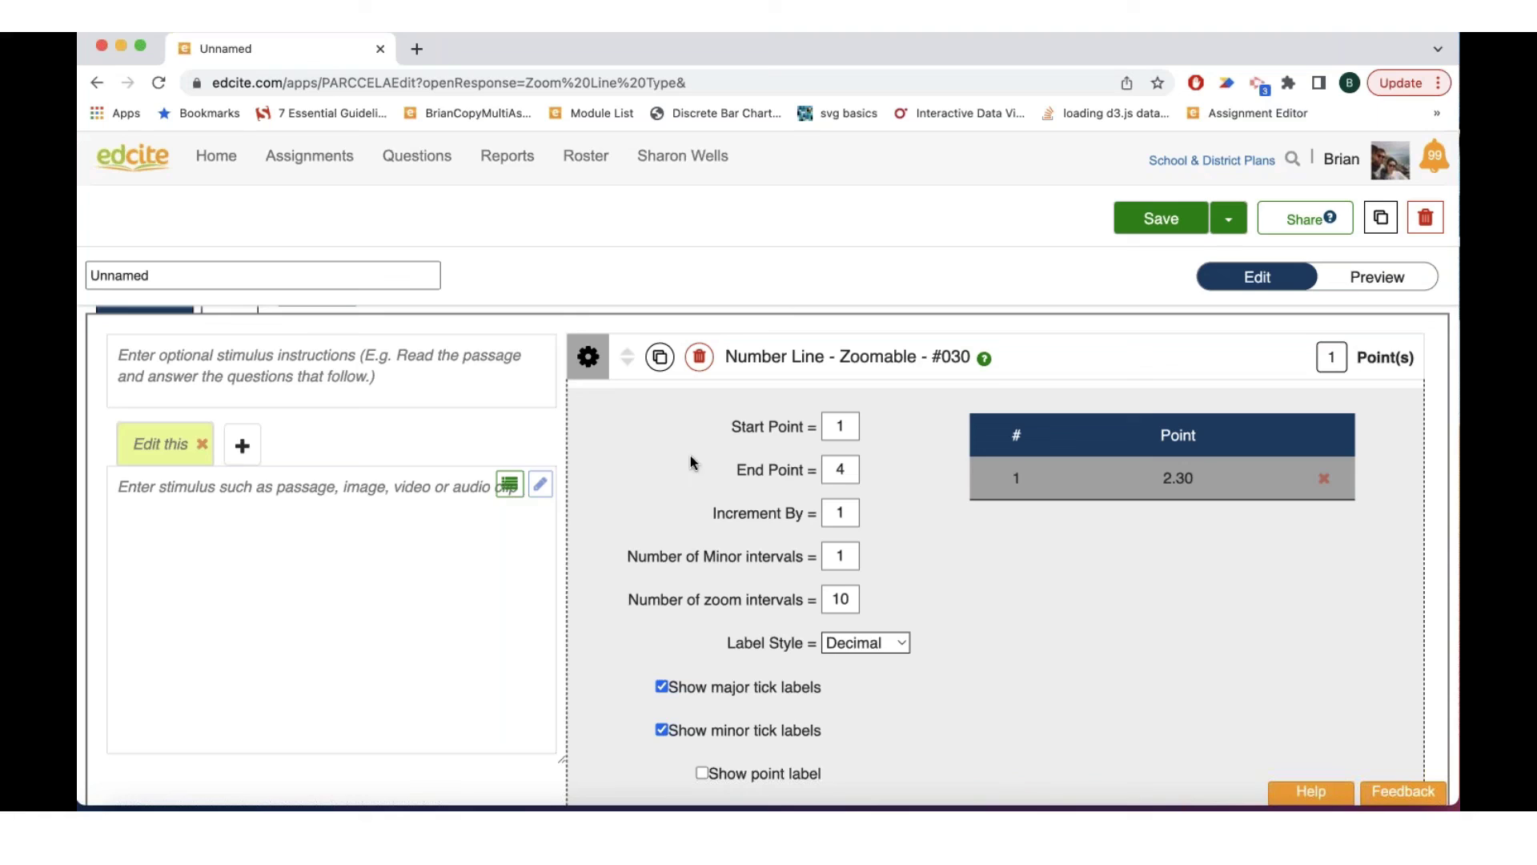
scroll(1122, 514, "up", 1)
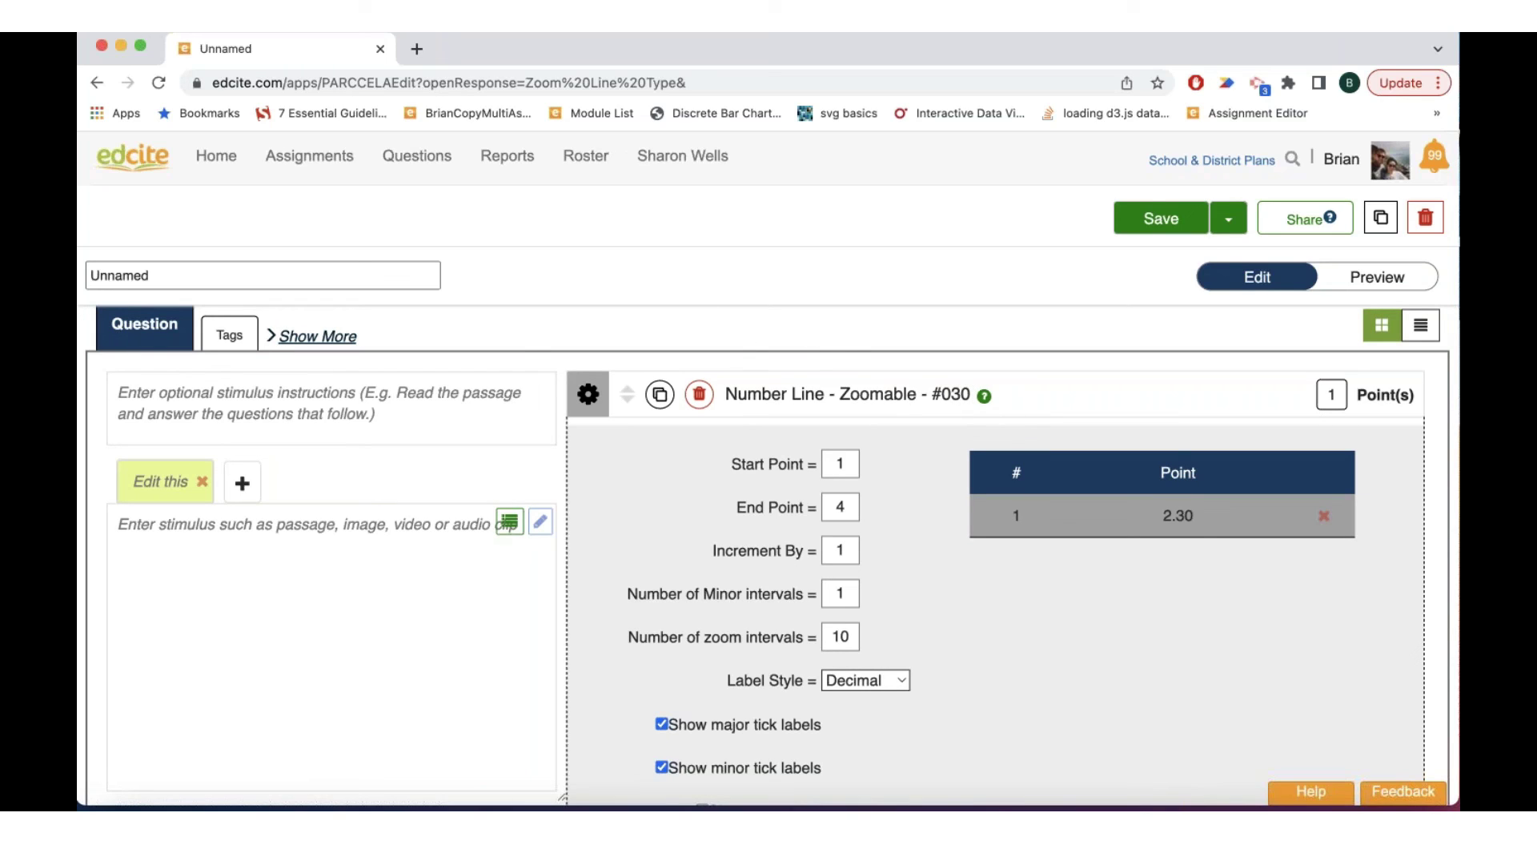
left_click(589, 395)
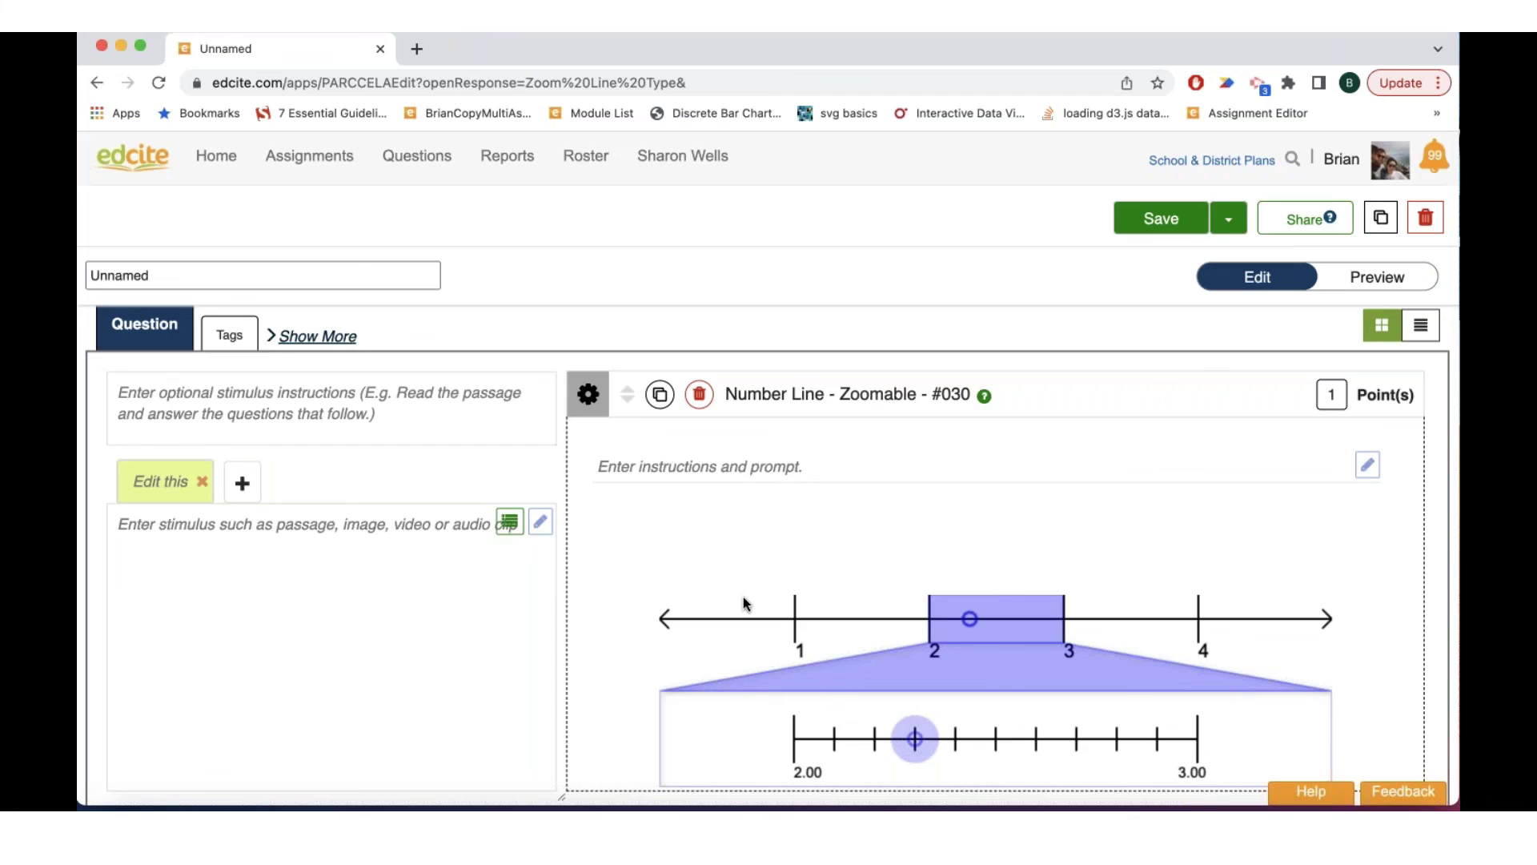
scroll(743, 597, "up", 1)
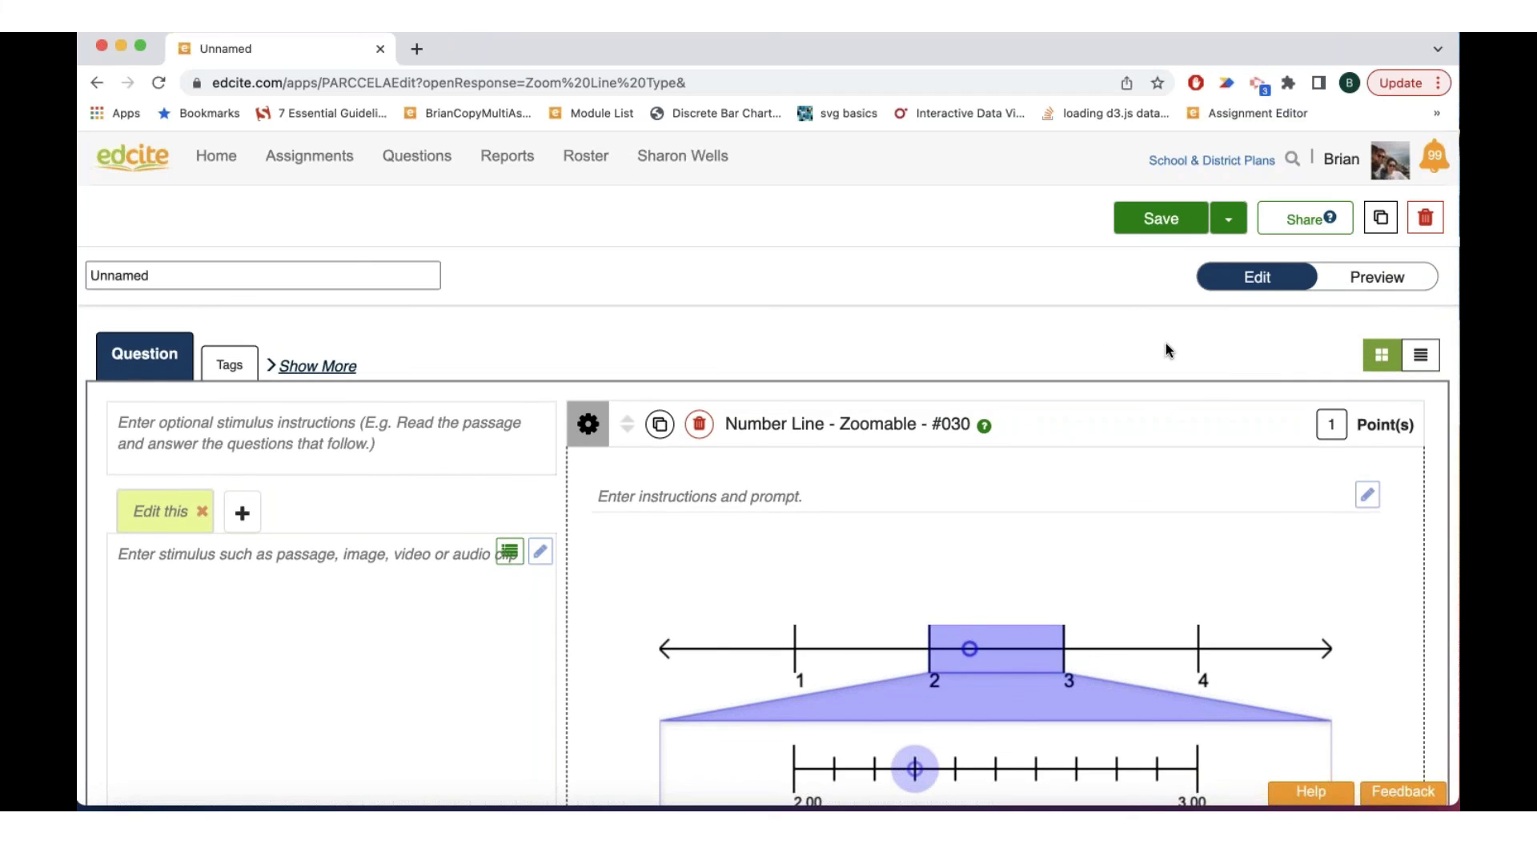